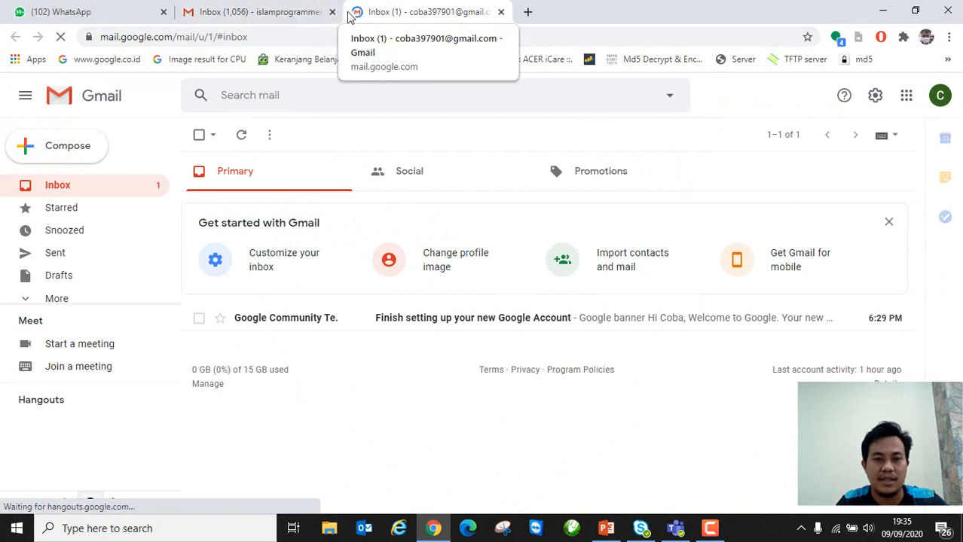
Step: Close the other account's Gmail tab and open a blank new tab
click(331, 12)
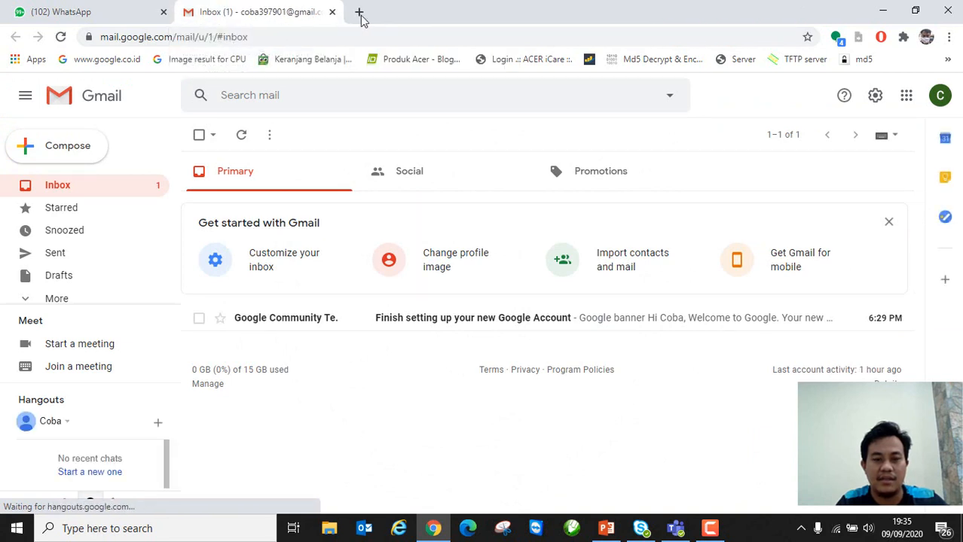
click(358, 13)
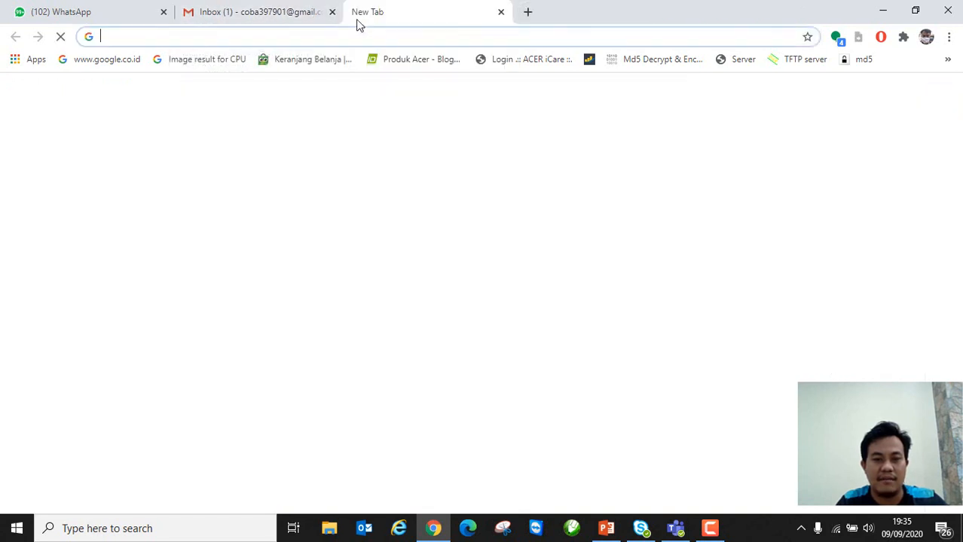
click(228, 38)
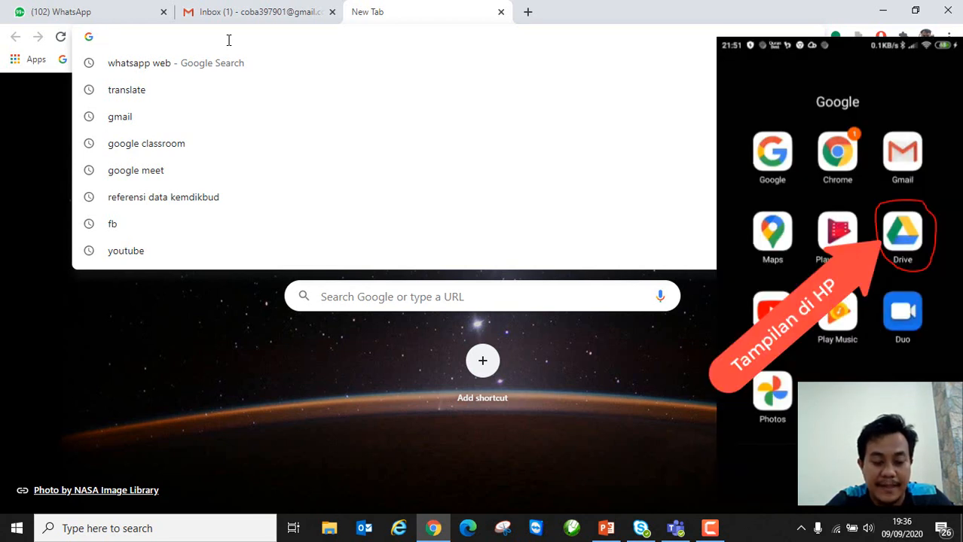
text(g)
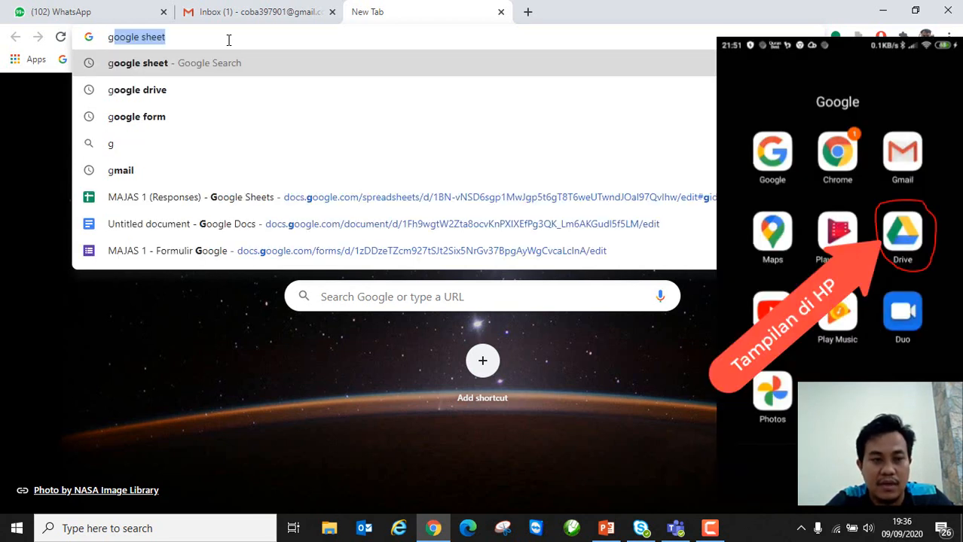
text(oole)
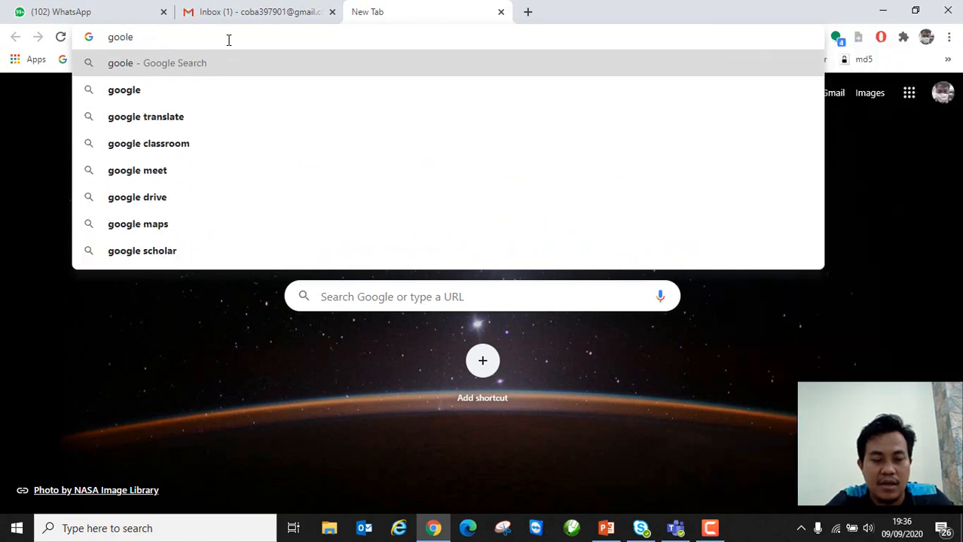
key(BackSpace)
key(BackSpace)
key(BackSpace)
key(BackSpace)
key(BackSpace)
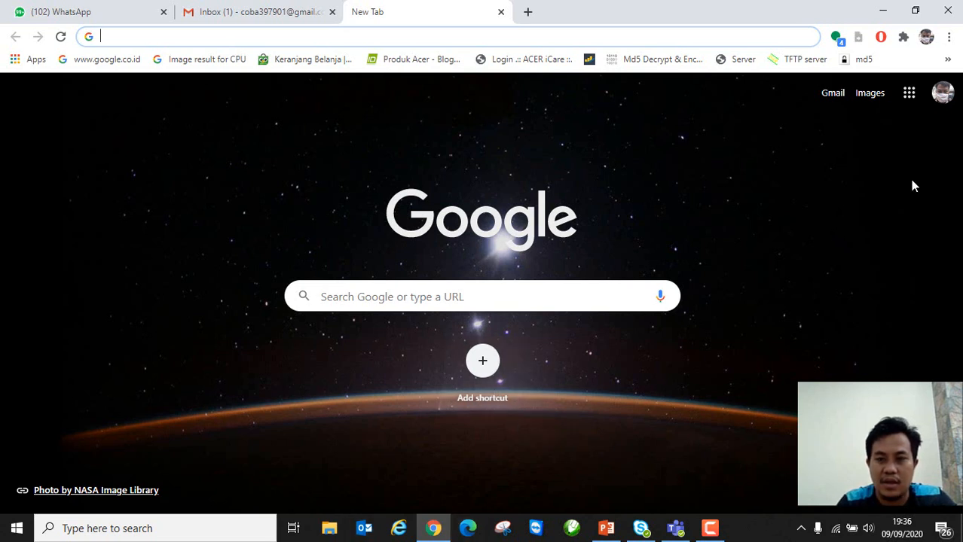
Step: Sign out of all Google accounts and close the Gmail inbox tab
click(910, 95)
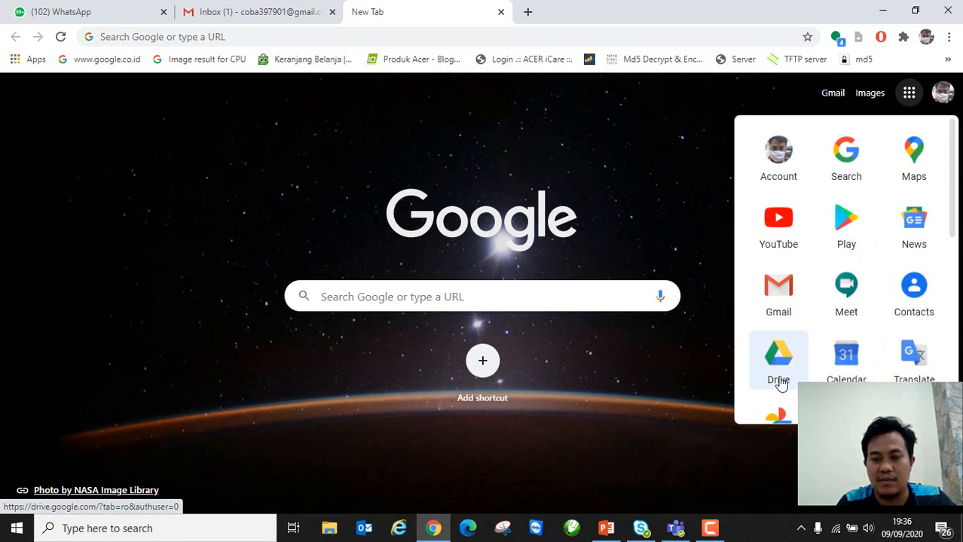
click(628, 376)
click(243, 37)
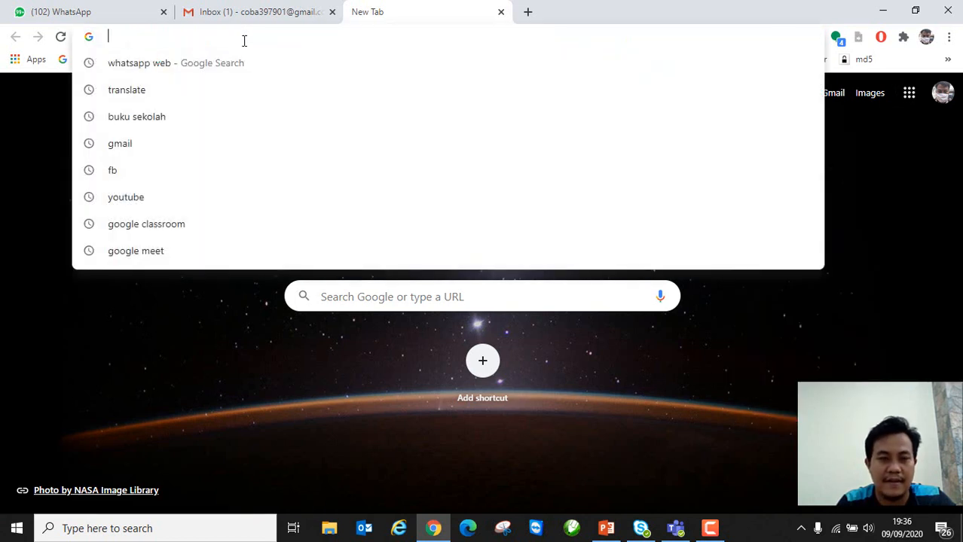
click(942, 92)
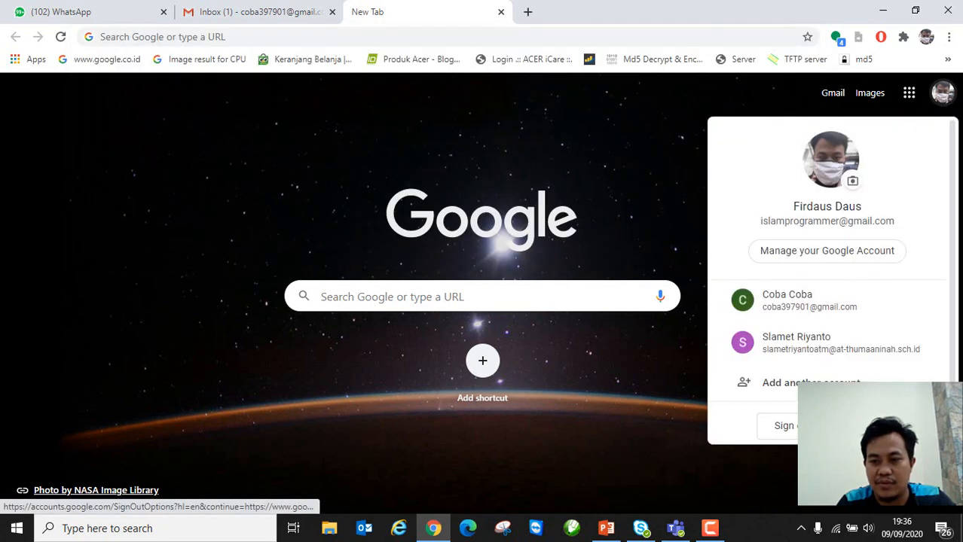
scroll(908, 256, down, 3)
click(860, 377)
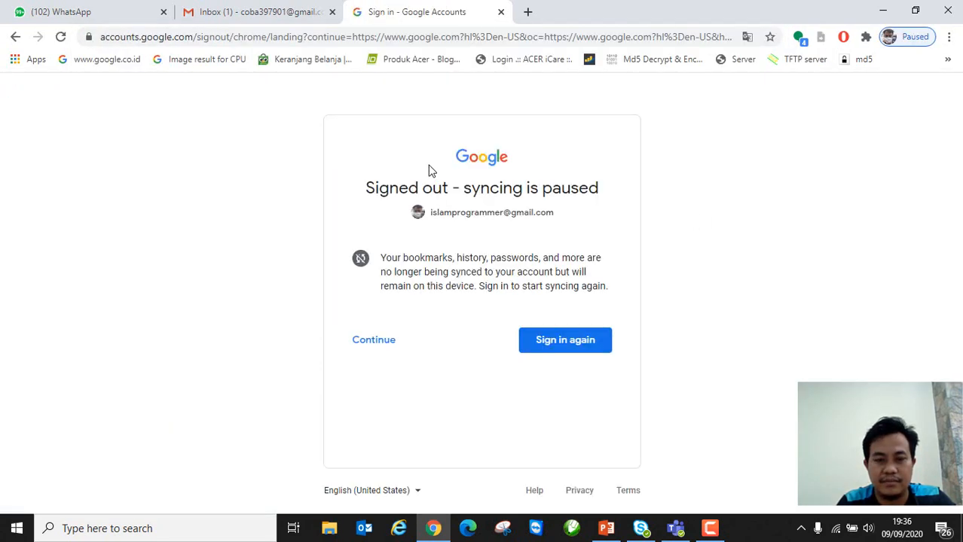
click(377, 345)
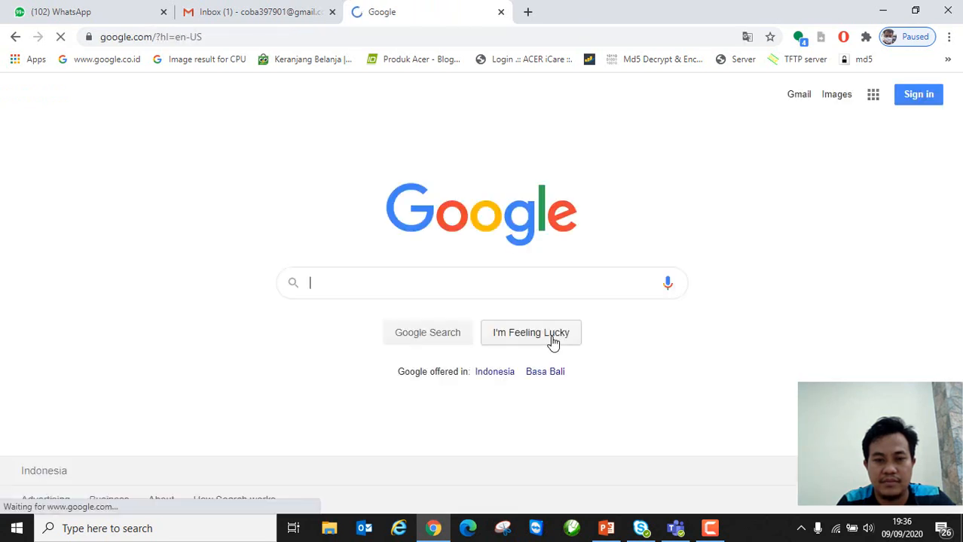
click(277, 15)
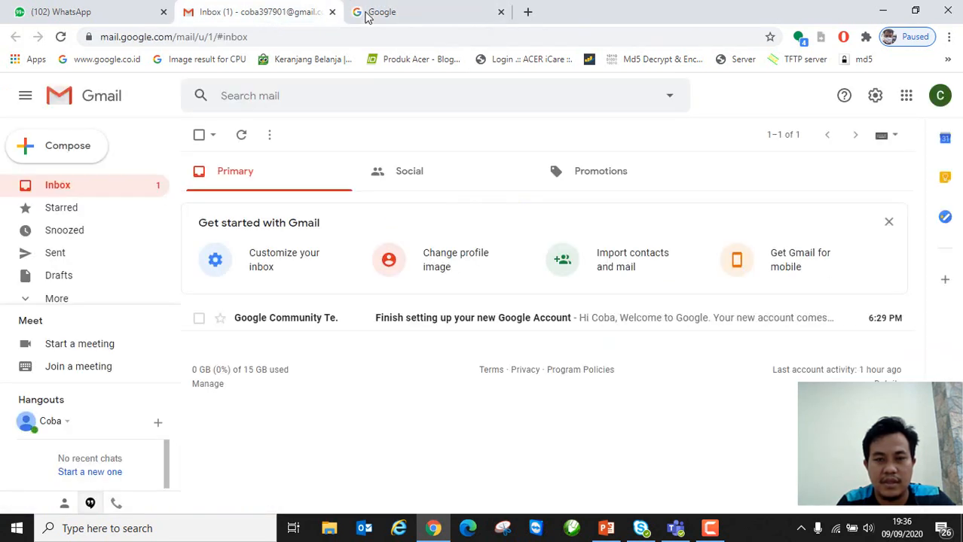
click(332, 12)
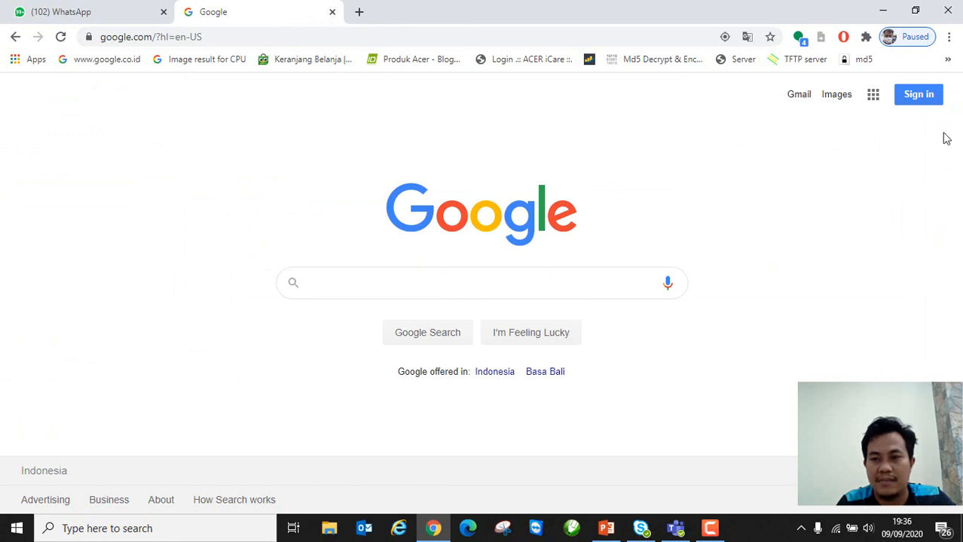
Step: Sign in with the test account's password and accept the recovery settings
click(927, 100)
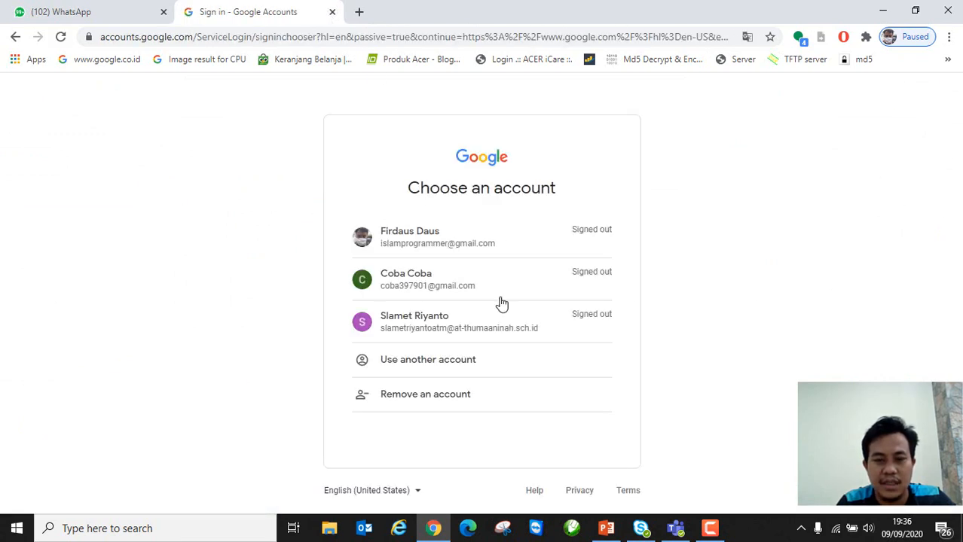
click(447, 284)
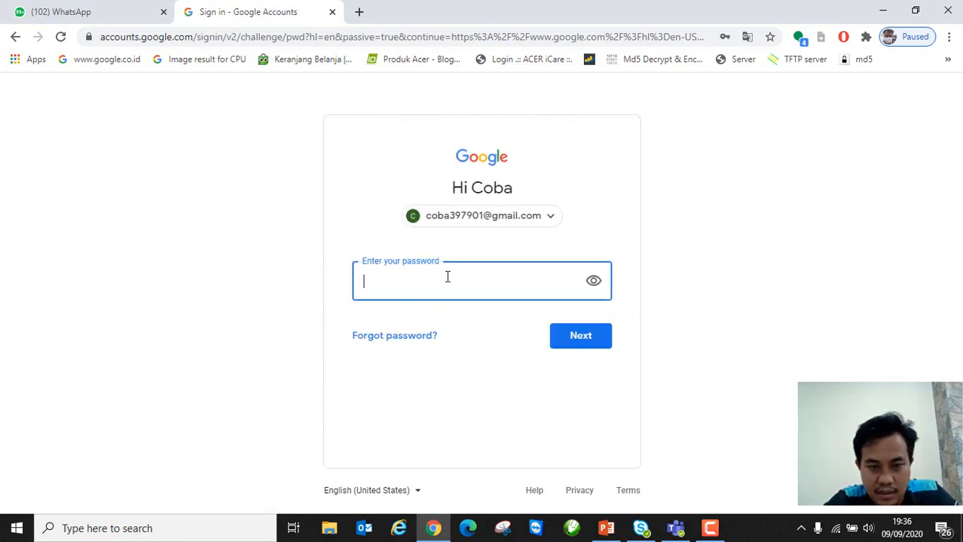
text(••••••••••)
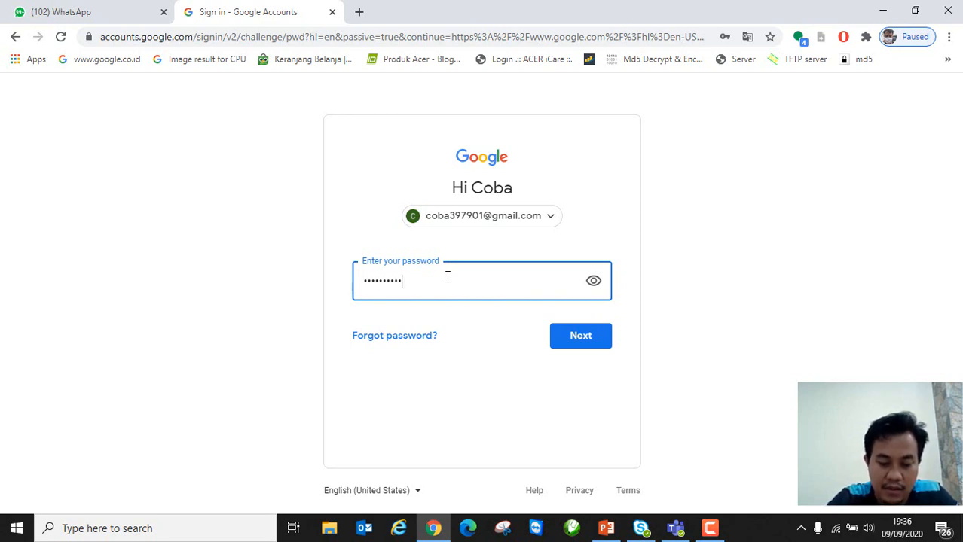
text(••••)
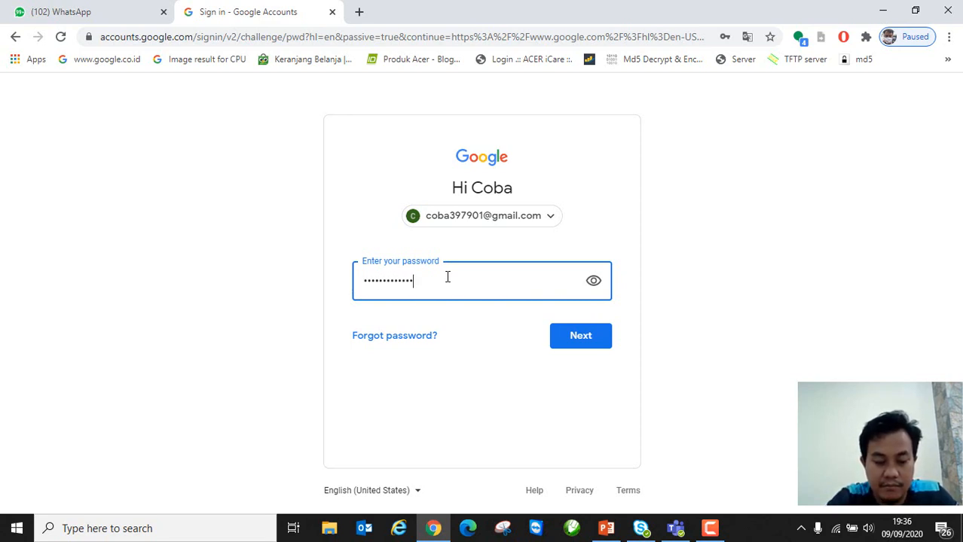
click(576, 352)
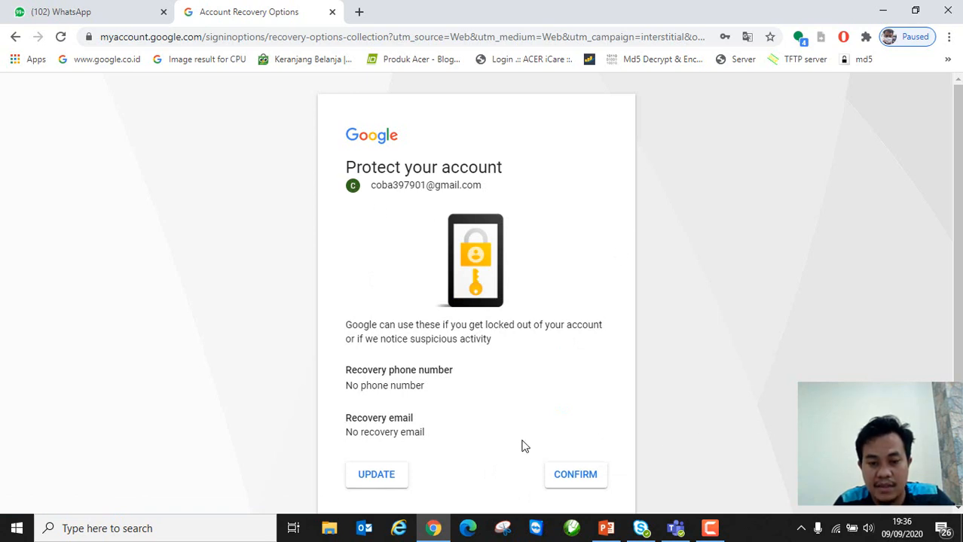
click(572, 482)
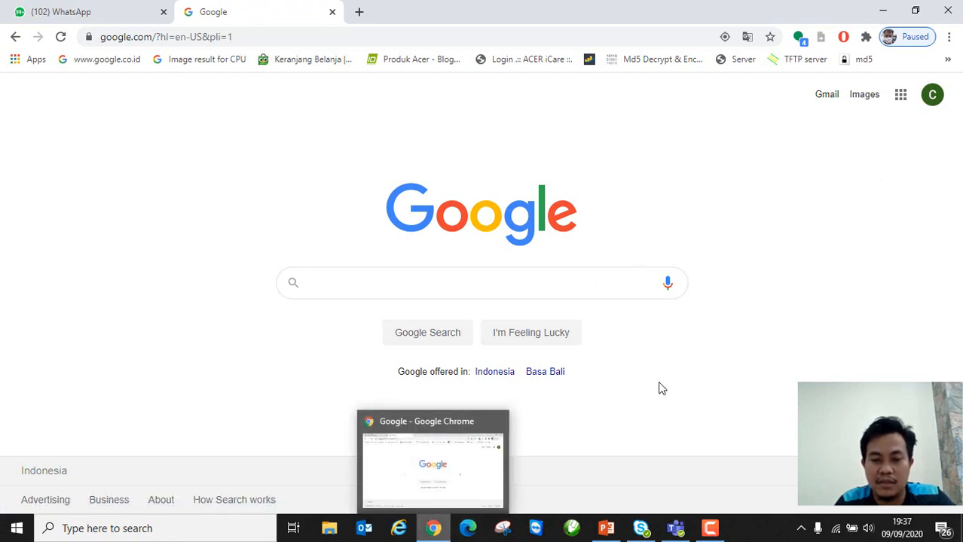
Step: Open Google Drive from the apps grid and dismiss the Drive for desktop banner
click(901, 96)
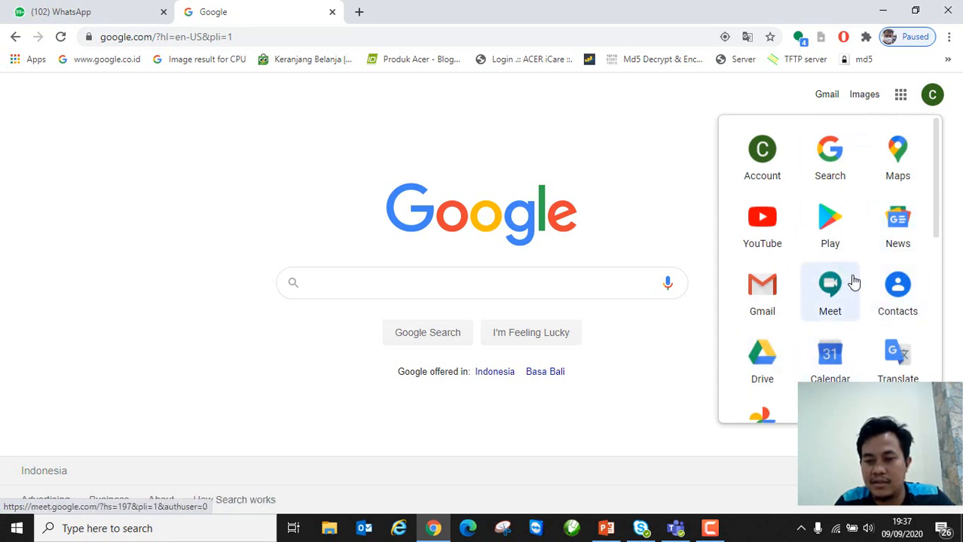
click(777, 365)
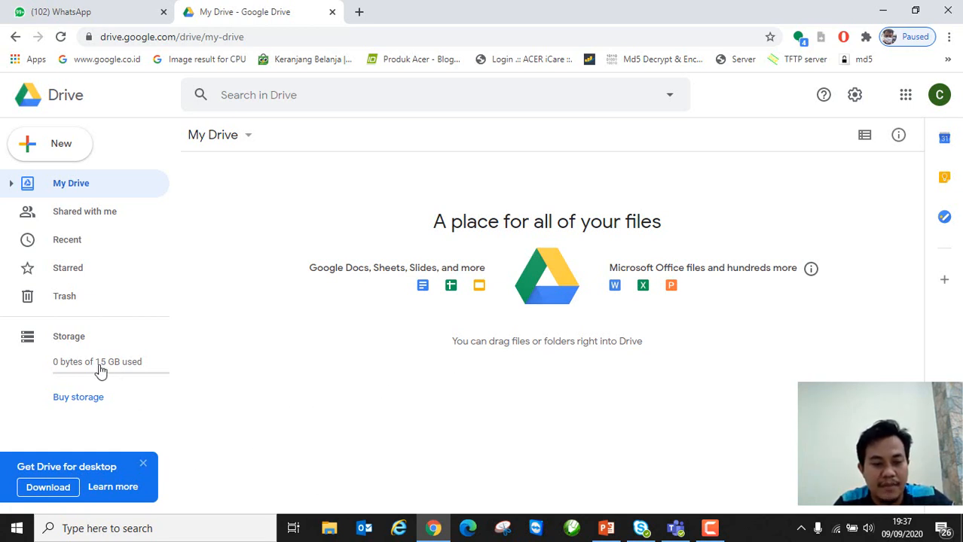
click(144, 463)
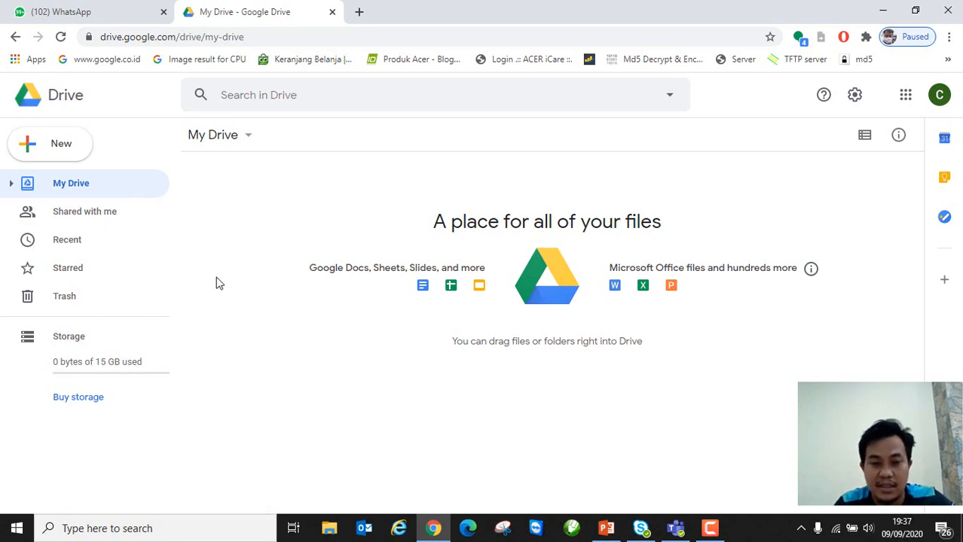
Step: Make a new My Drive folder called MENGAJAR ONLINE in capital letters
click(75, 150)
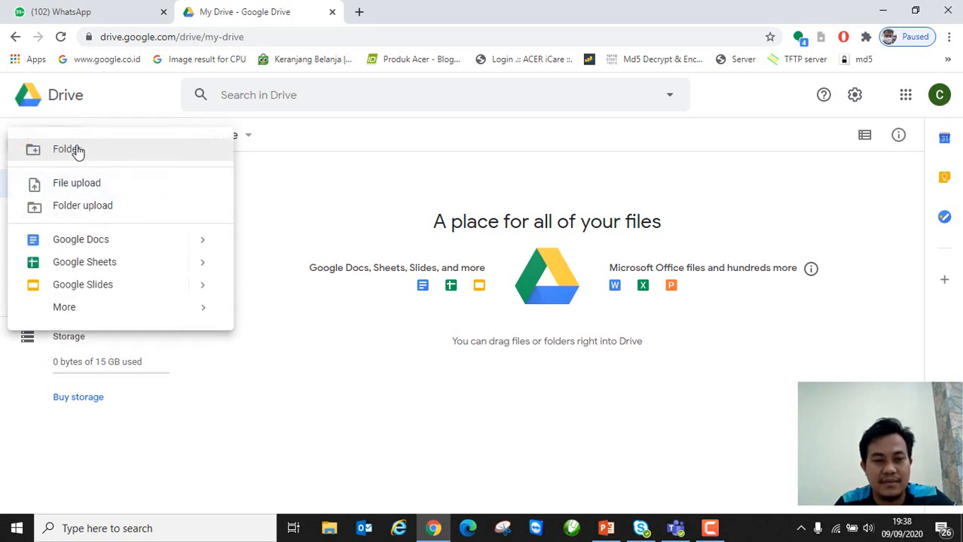
click(75, 150)
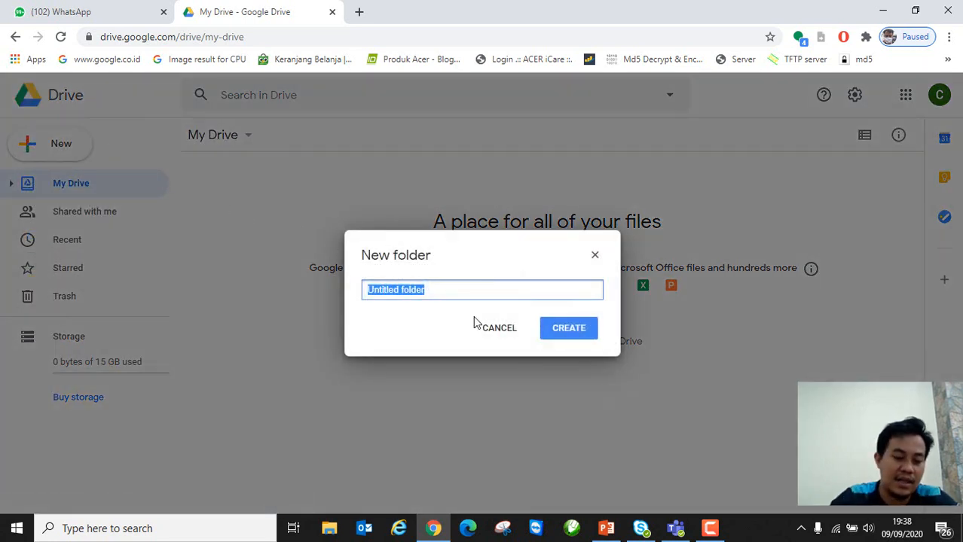
key(Caps_Lock)
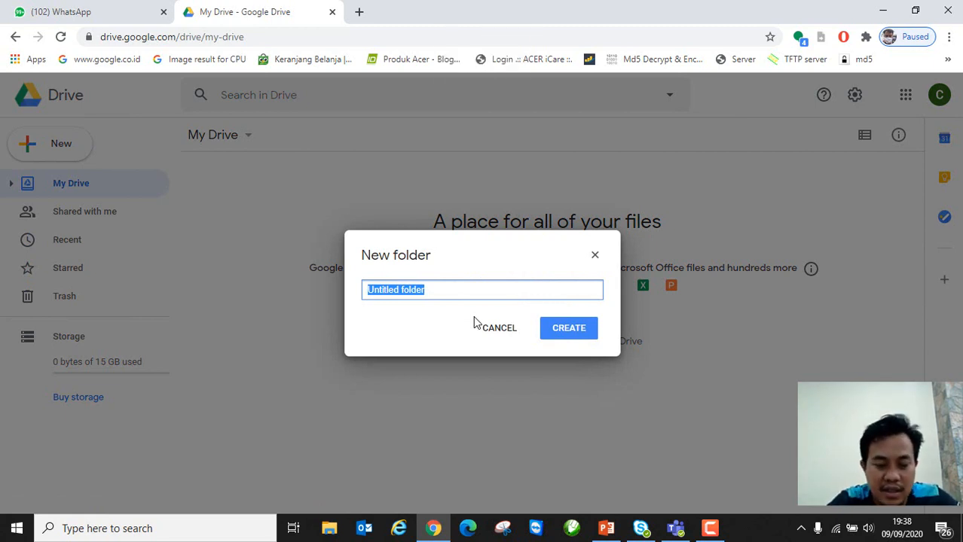
text(M)
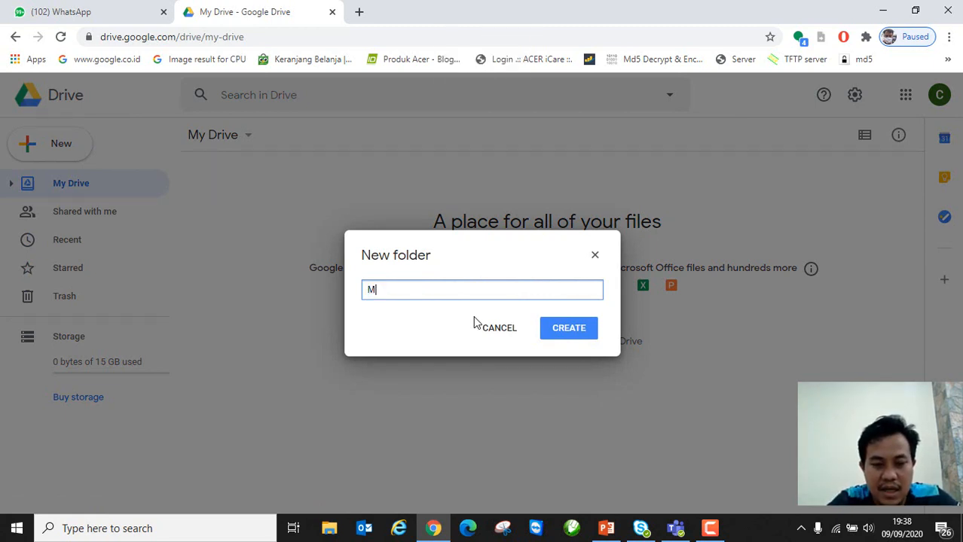
text(ENGAJAR ONLINE)
key(Return)
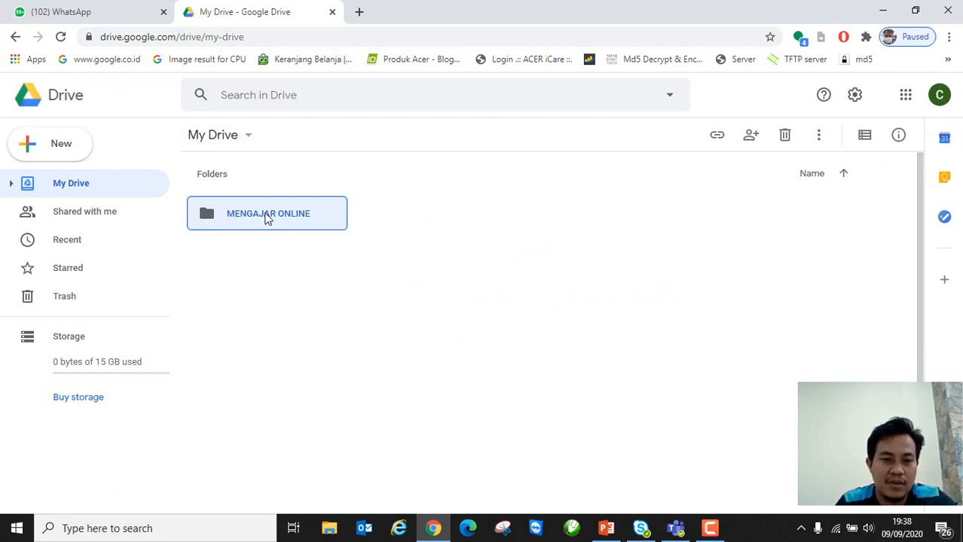
Step: Open MENGAJAR ONLINE and create a subfolder named KELAS 10
double_click(260, 214)
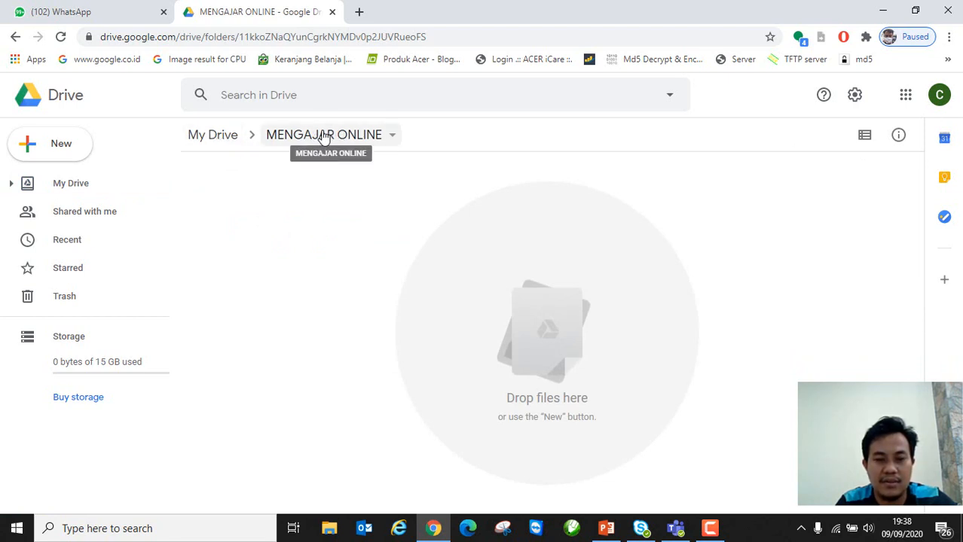
click(86, 151)
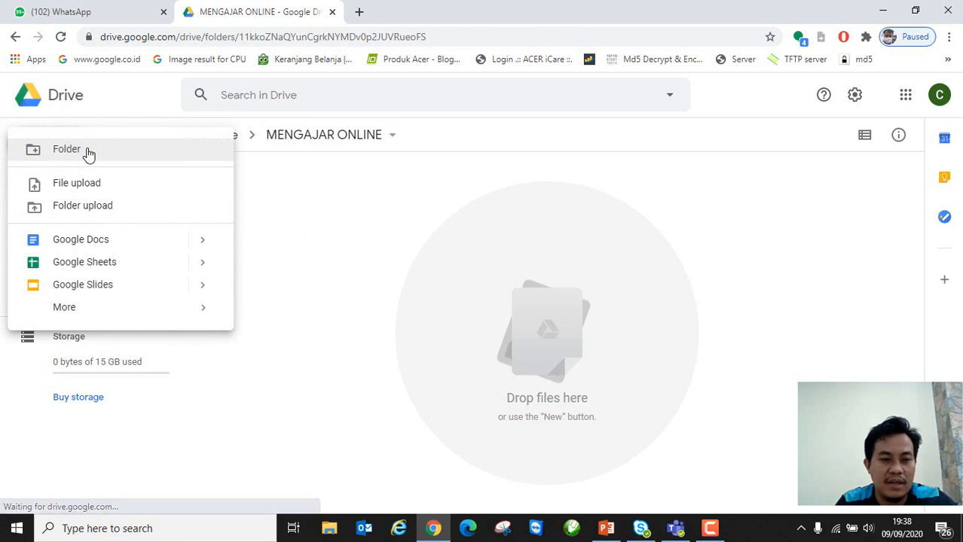
click(97, 153)
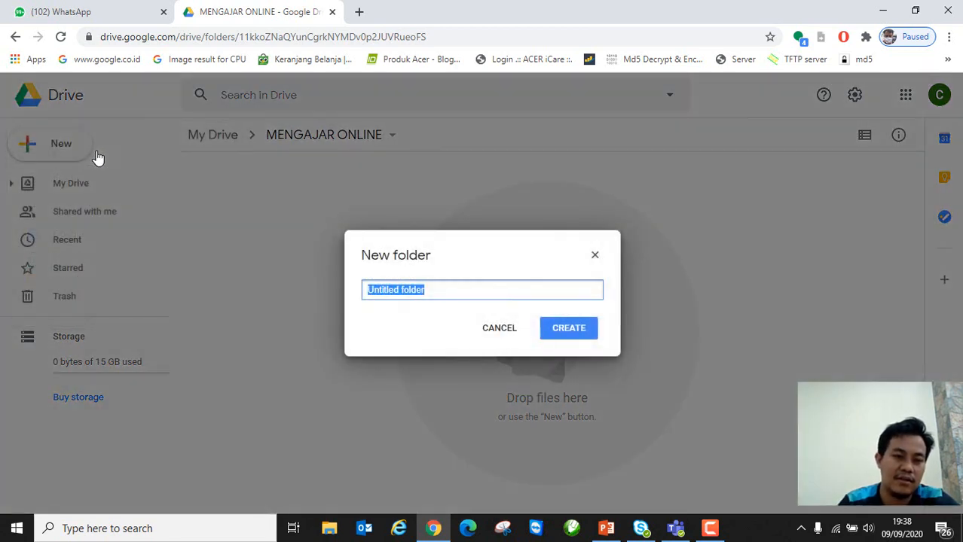
text(KELAS 10)
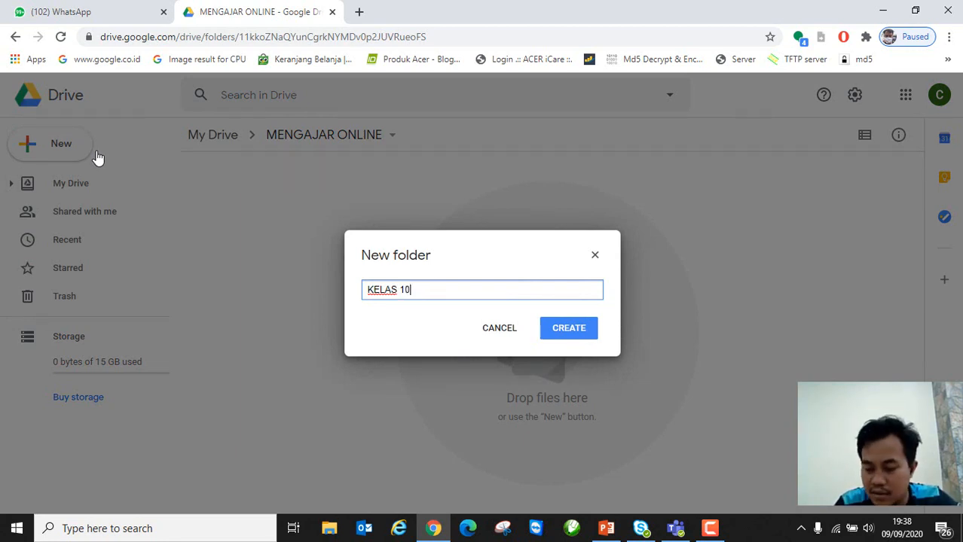
click(578, 336)
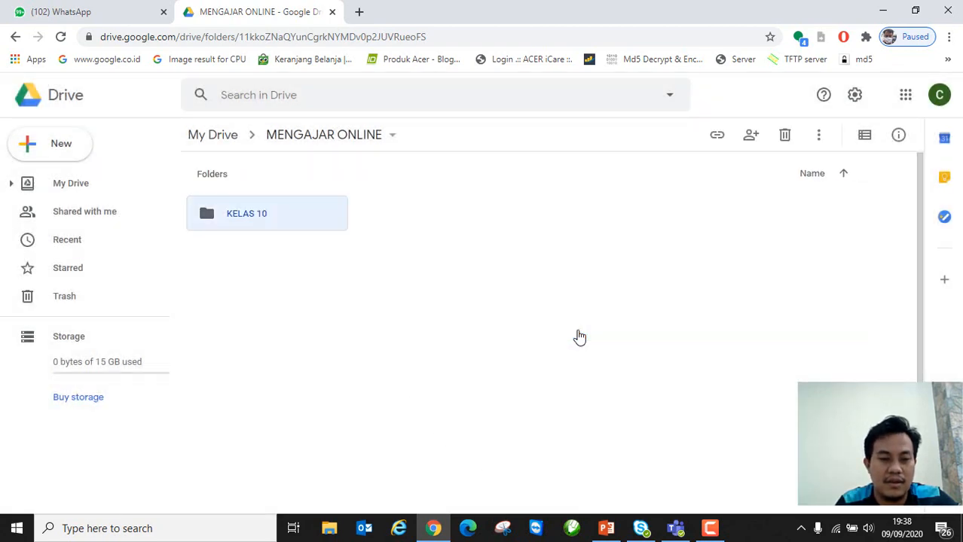
click(317, 294)
Step: Create a second subfolder named KELAS 11 and select KELAS 10
click(67, 146)
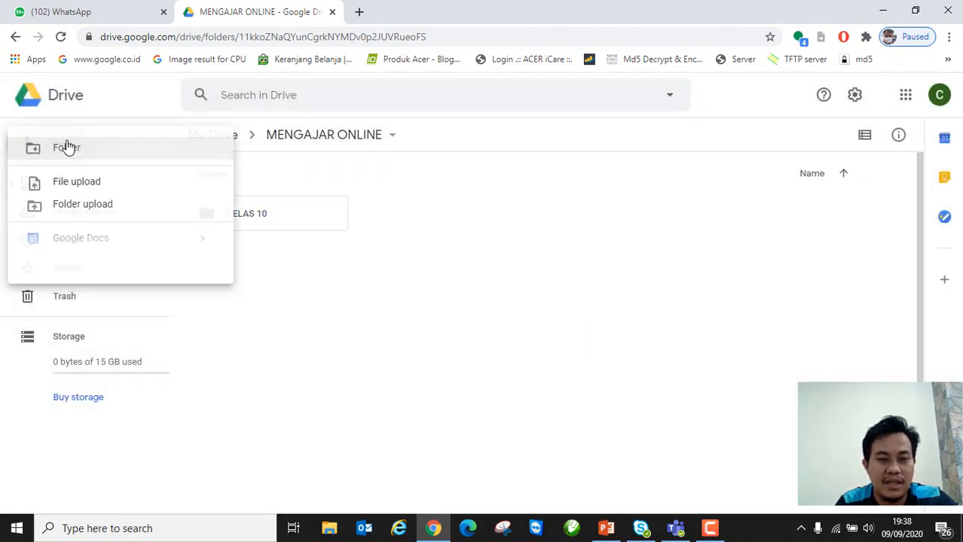
click(75, 150)
text(KELAS 11)
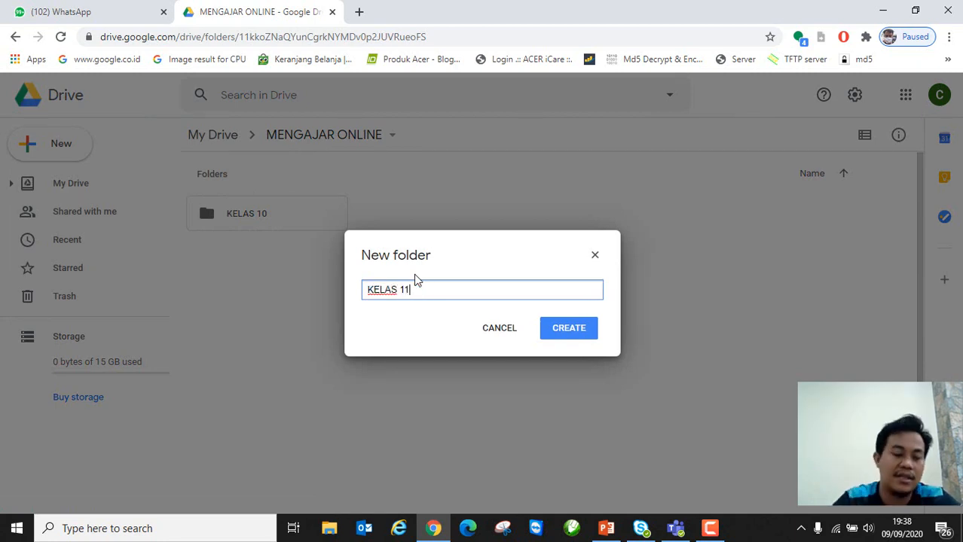
click(572, 334)
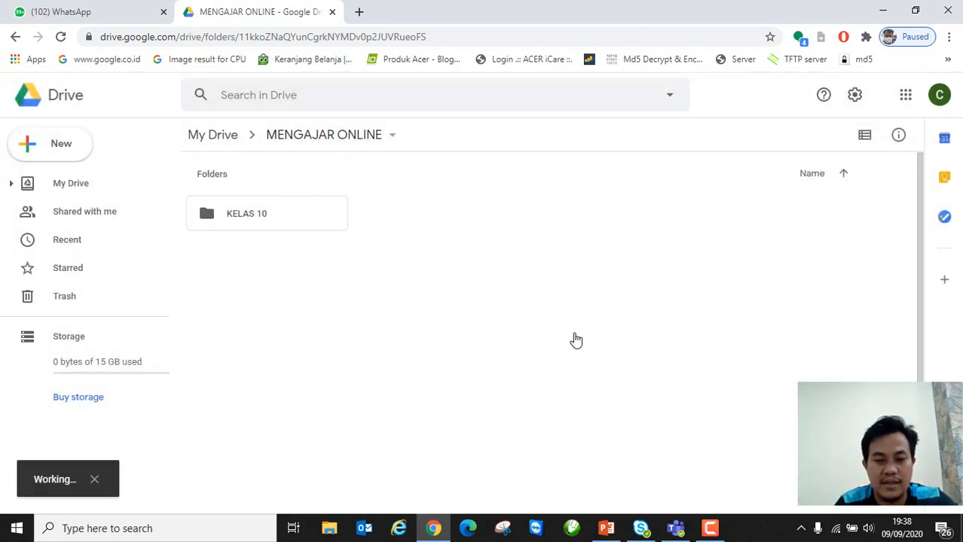
click(404, 278)
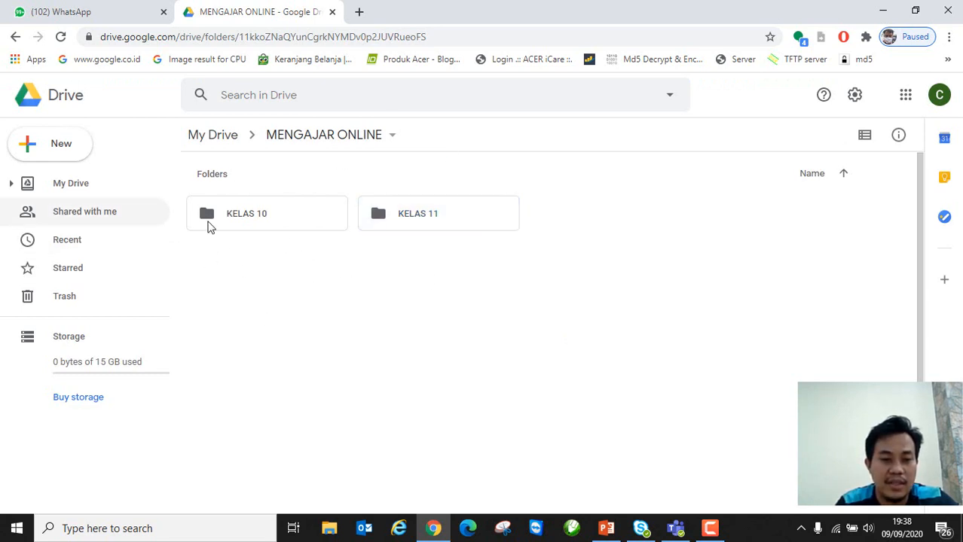
click(249, 218)
Step: Check the KELAS 10 and KELAS 11 folders, then open KELAS 10
double_click(247, 216)
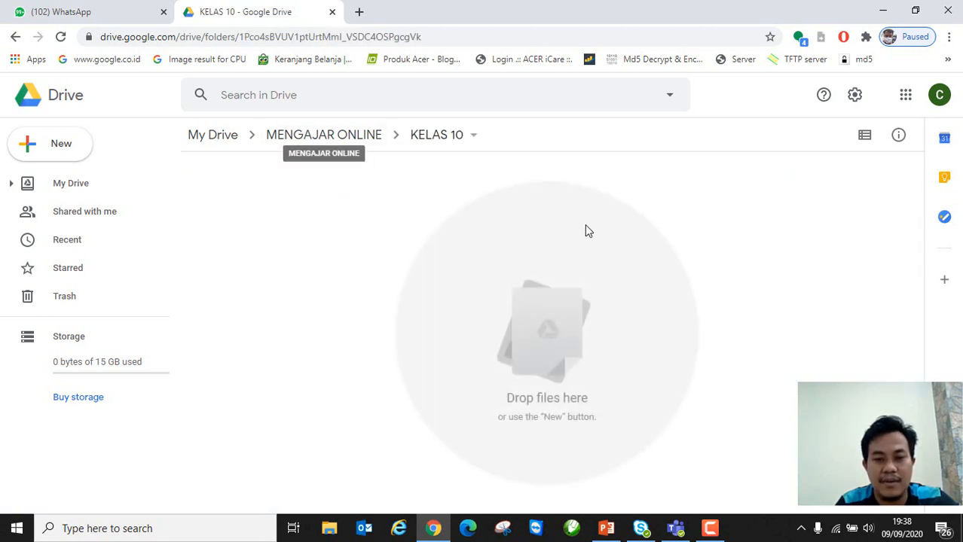
click(320, 133)
double_click(402, 213)
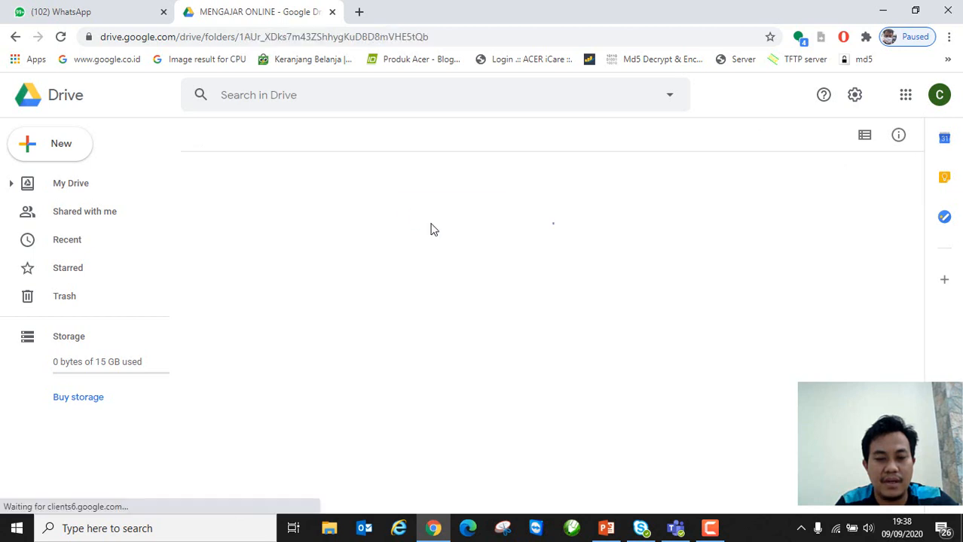
click(318, 139)
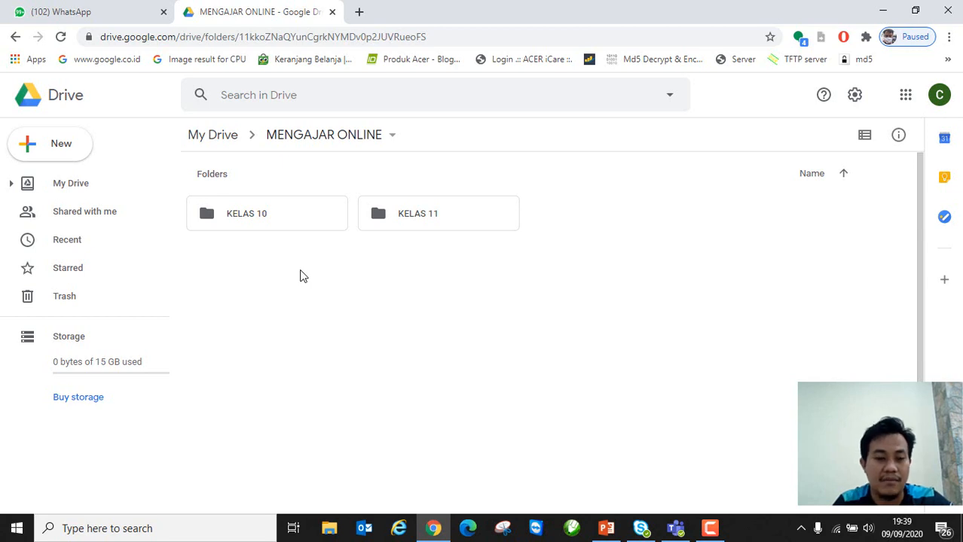
double_click(278, 214)
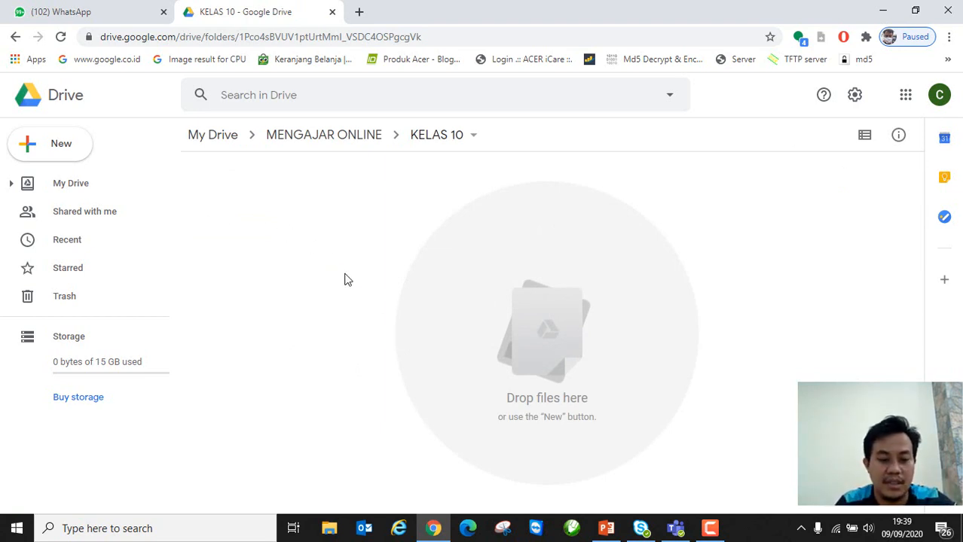
Step: Create a blank Google form in KELAS 10 via New > More > Google Forms
click(69, 153)
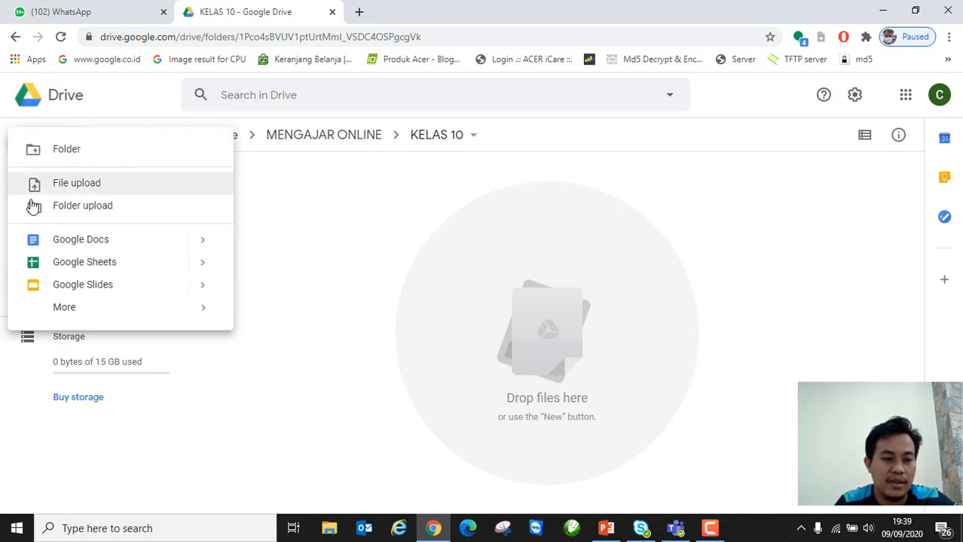
mouse_move(192, 312)
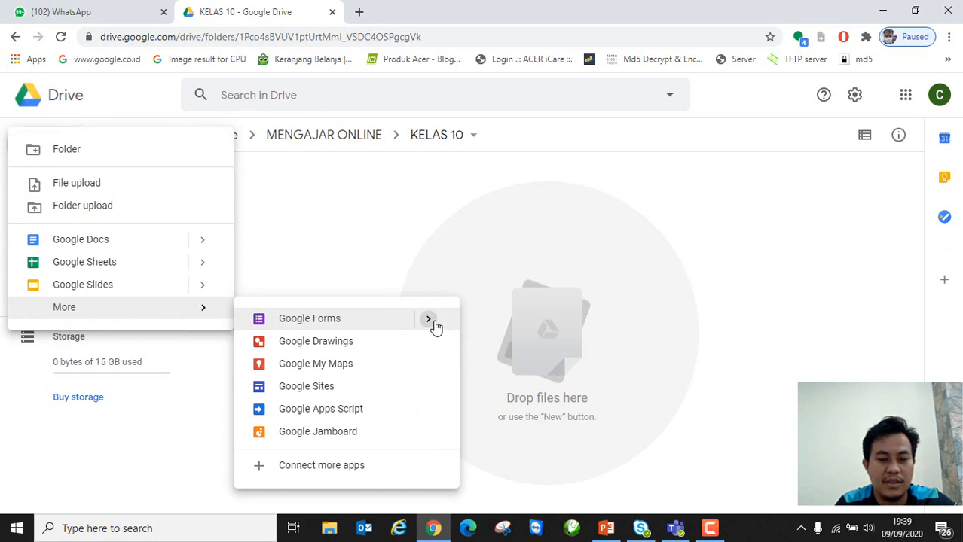
mouse_move(429, 324)
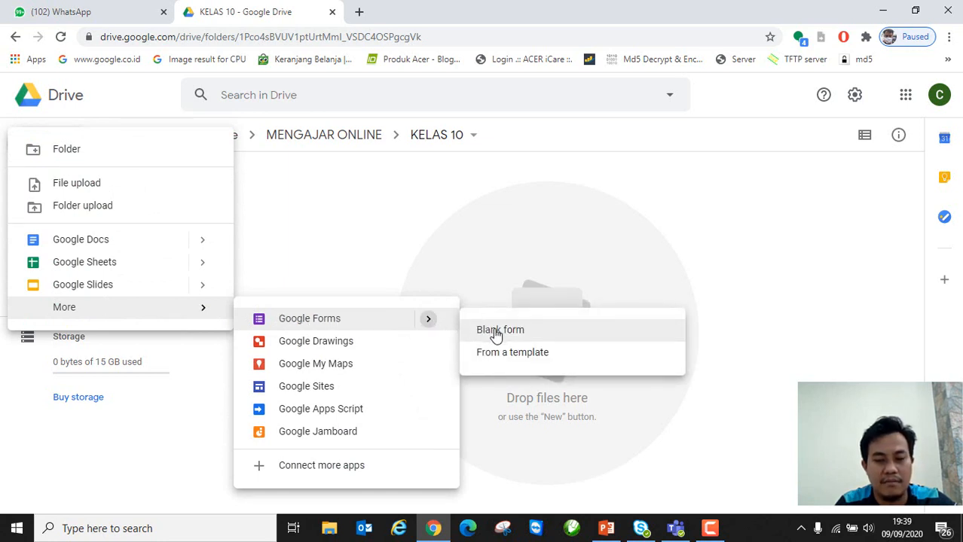
click(405, 228)
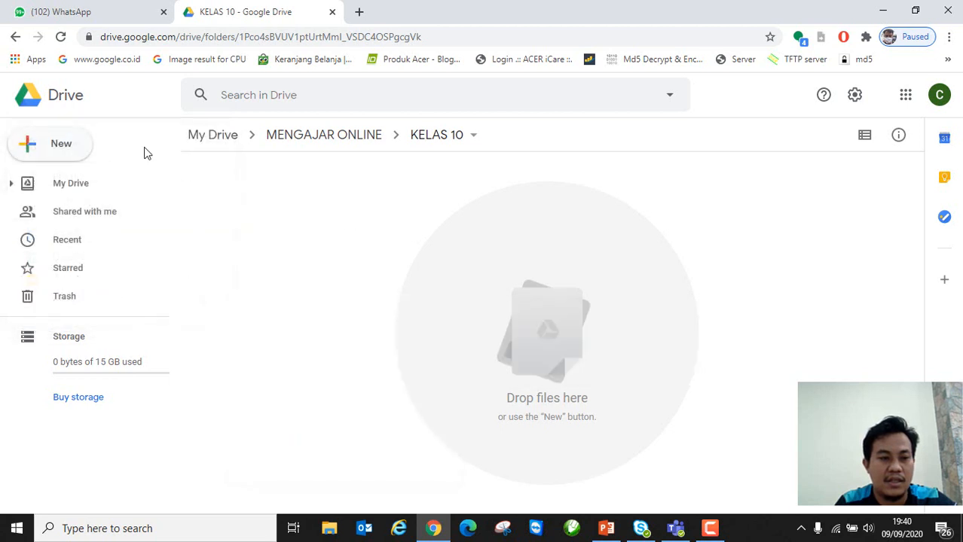
click(80, 149)
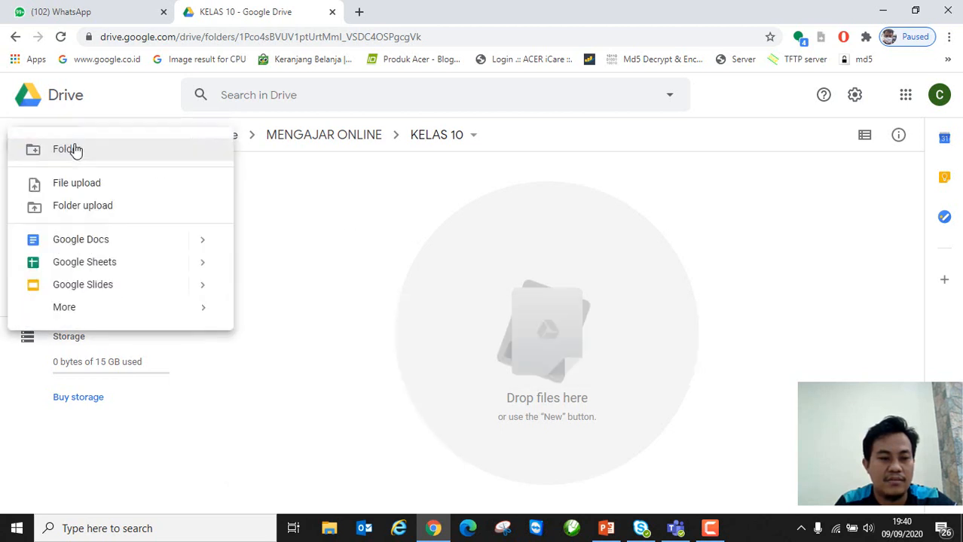
click(364, 228)
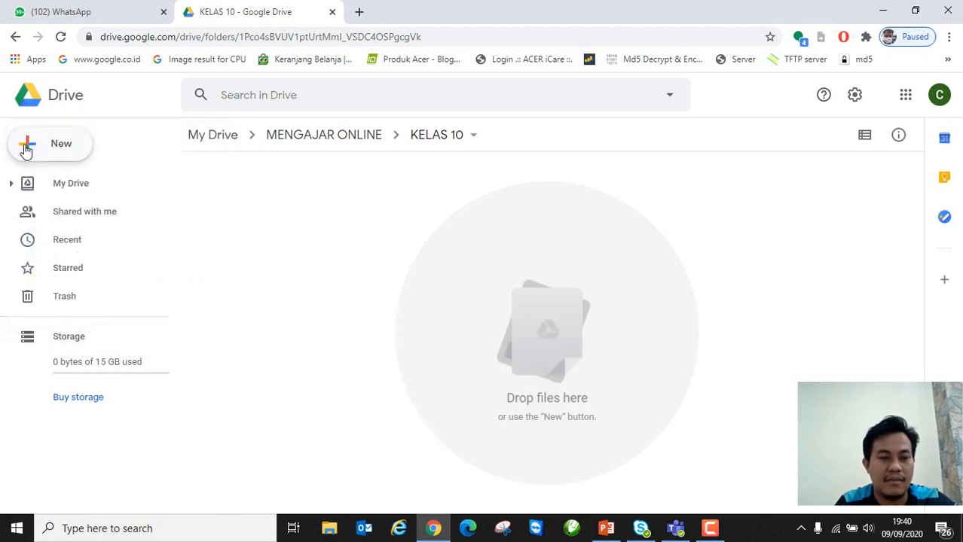
click(52, 147)
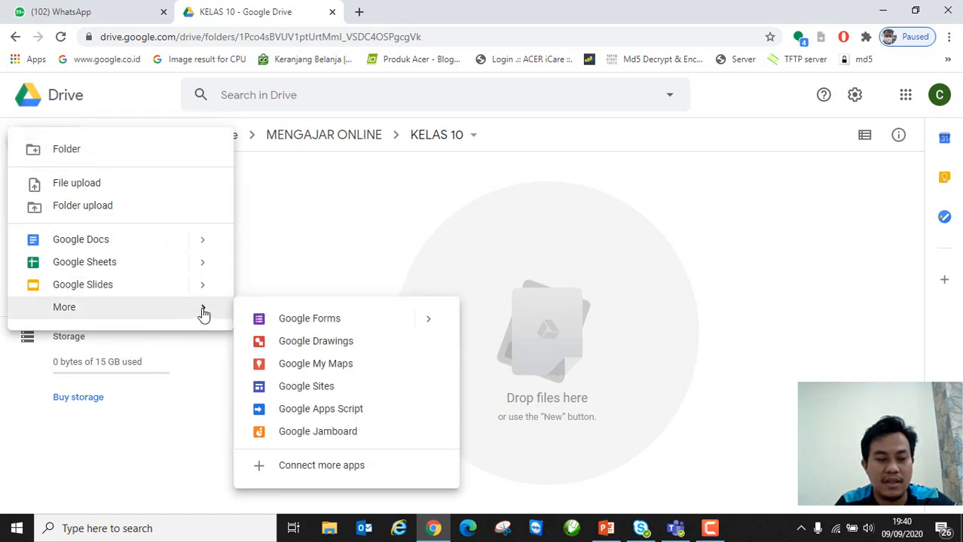
click(425, 329)
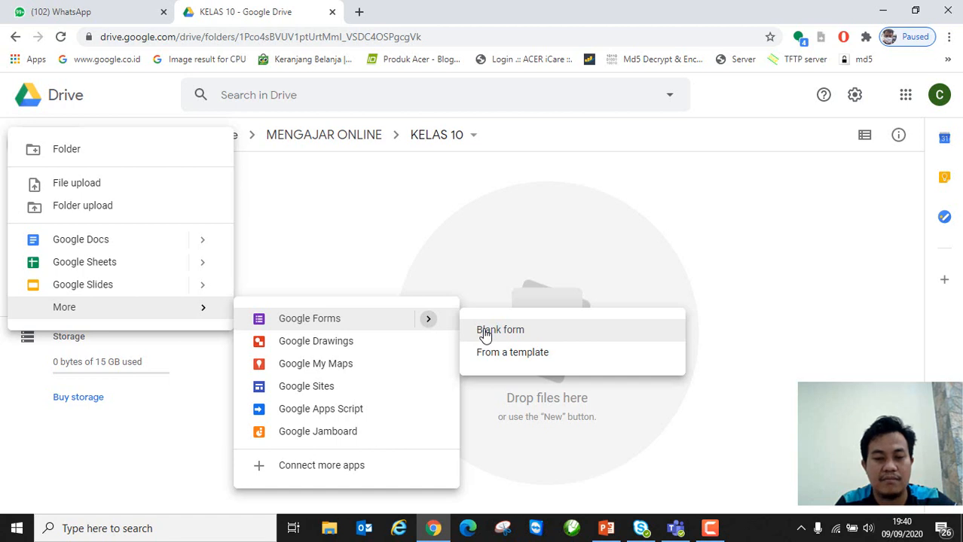
click(485, 336)
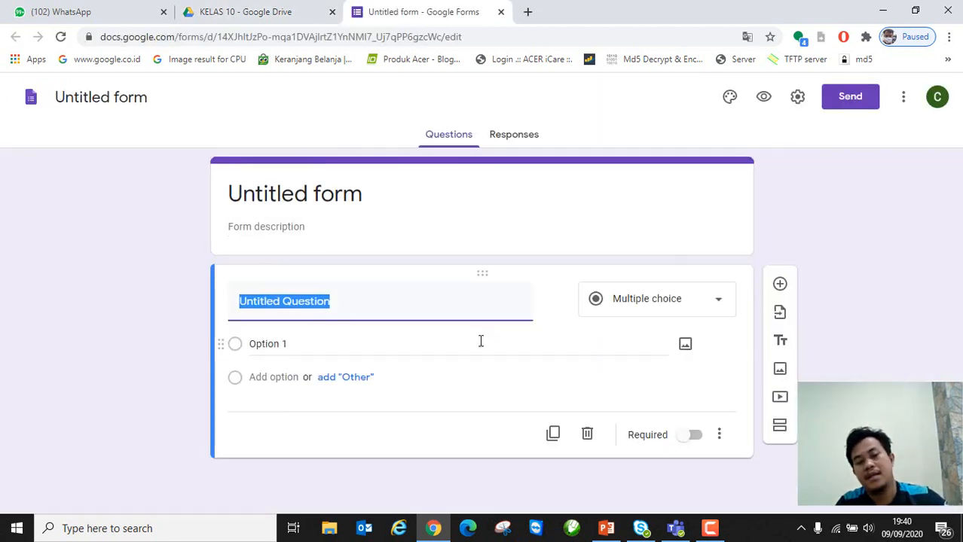
Step: Rename the form file to BUKU ABSENSI and confirm it sits in KELAS 10
click(134, 103)
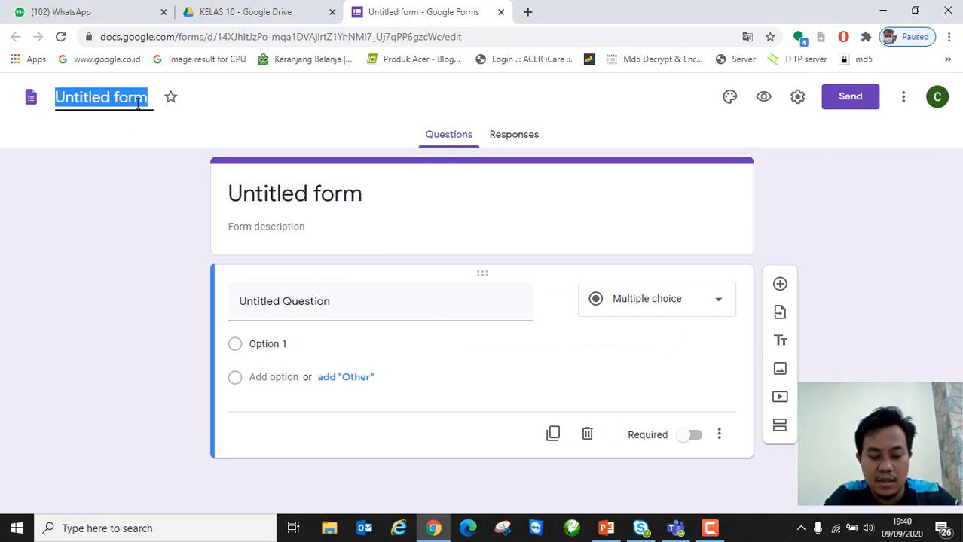
text(BUKU ABSENSI)
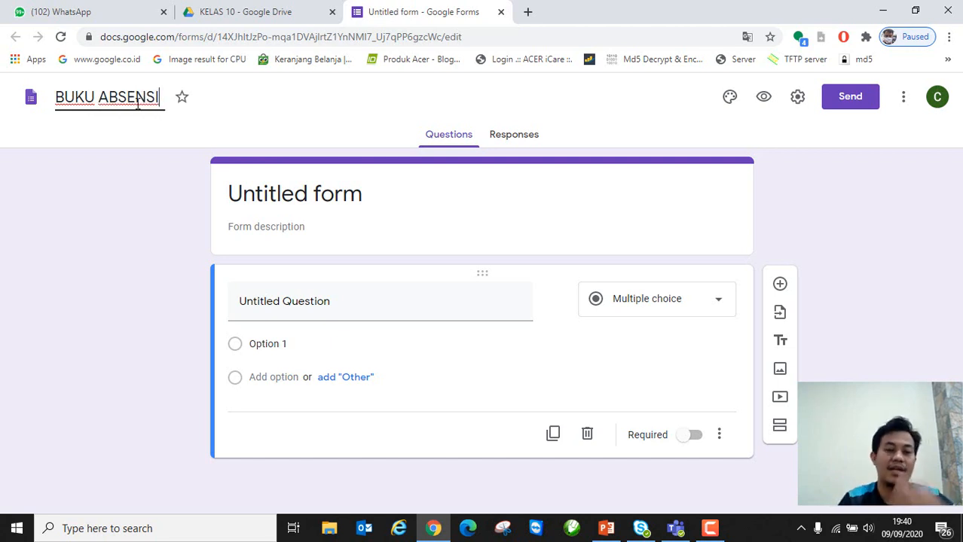
click(286, 206)
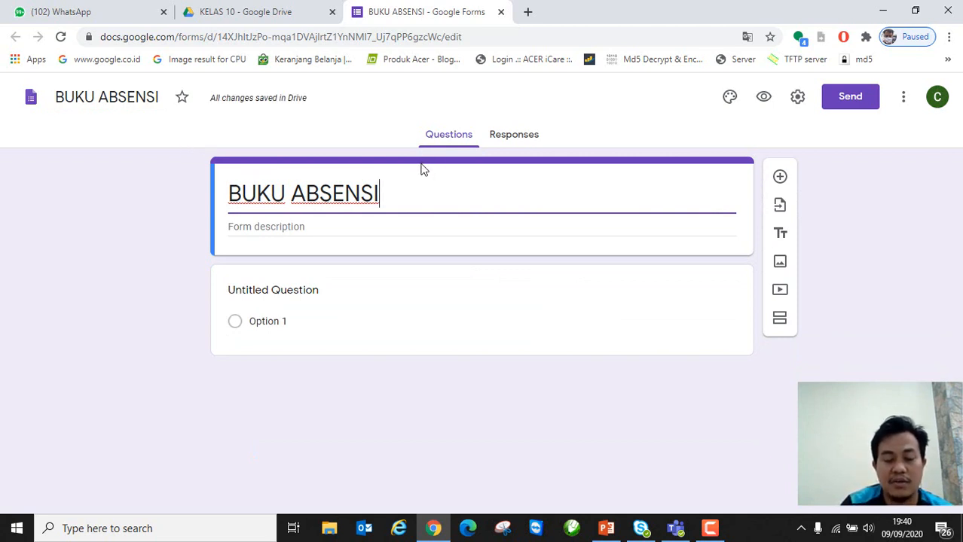
click(267, 11)
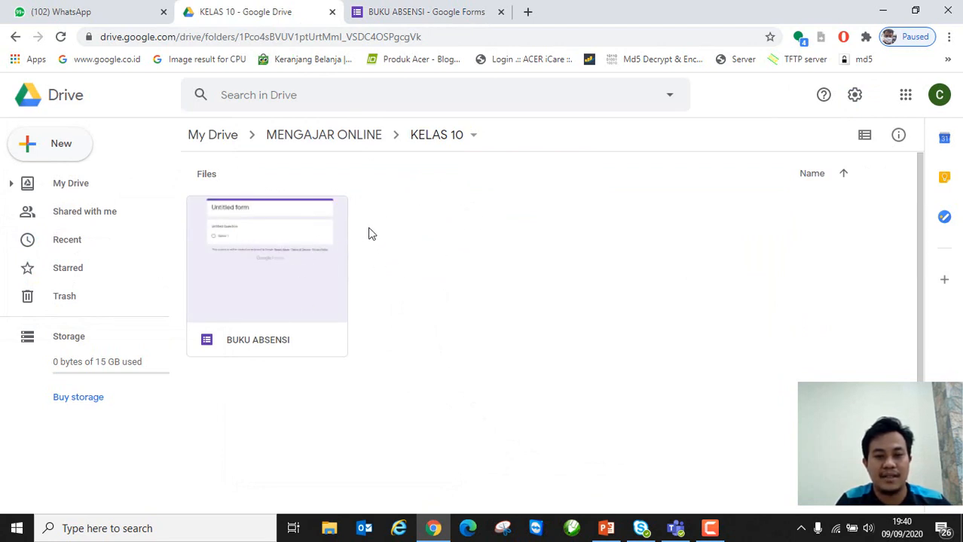
click(419, 14)
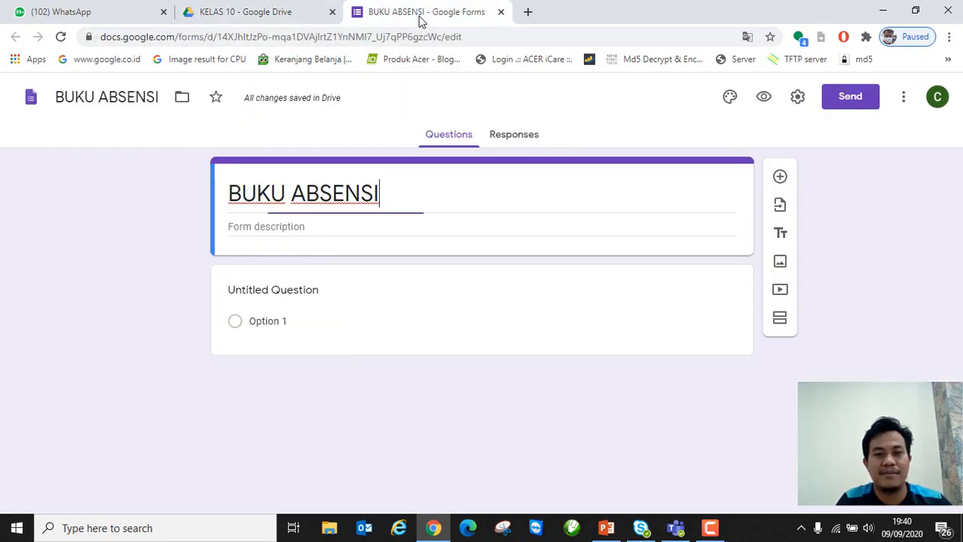
Step: Replace the form title with ABSENSI KELAS 10
click(392, 195)
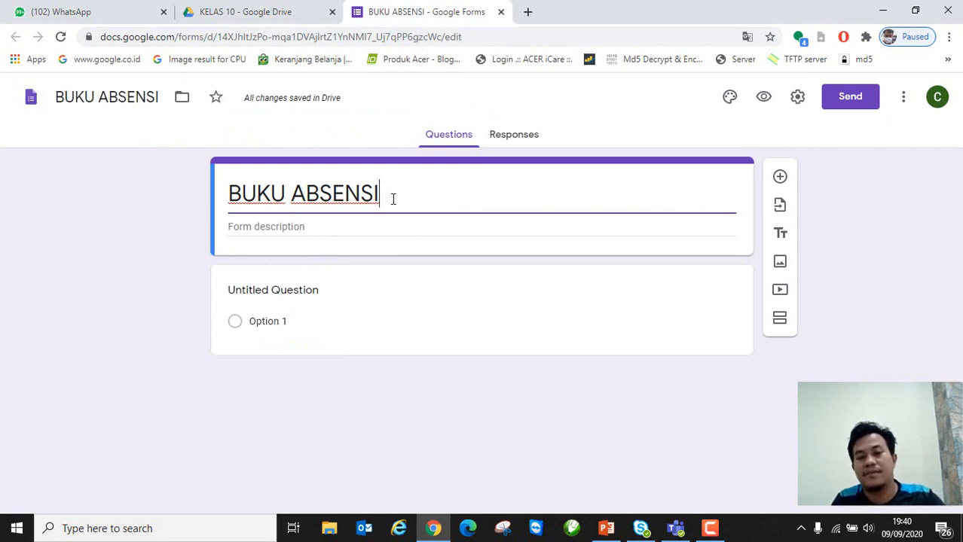
drag(395, 186, 230, 194)
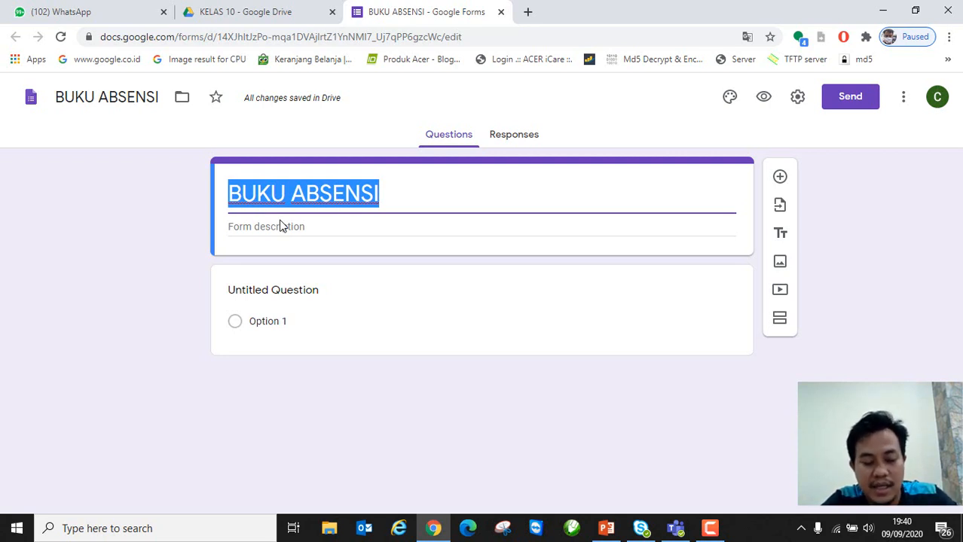
text(ABSEN)
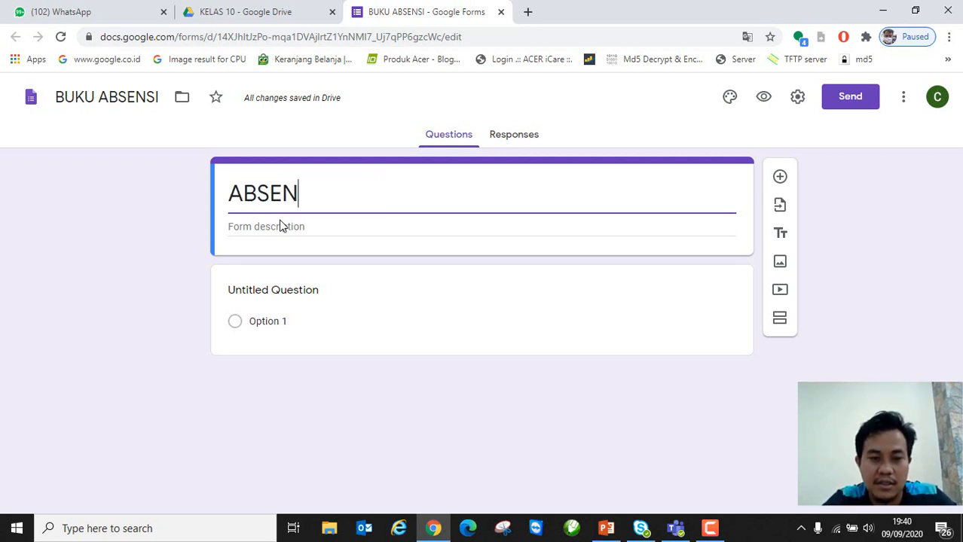
text(SI KELAS )
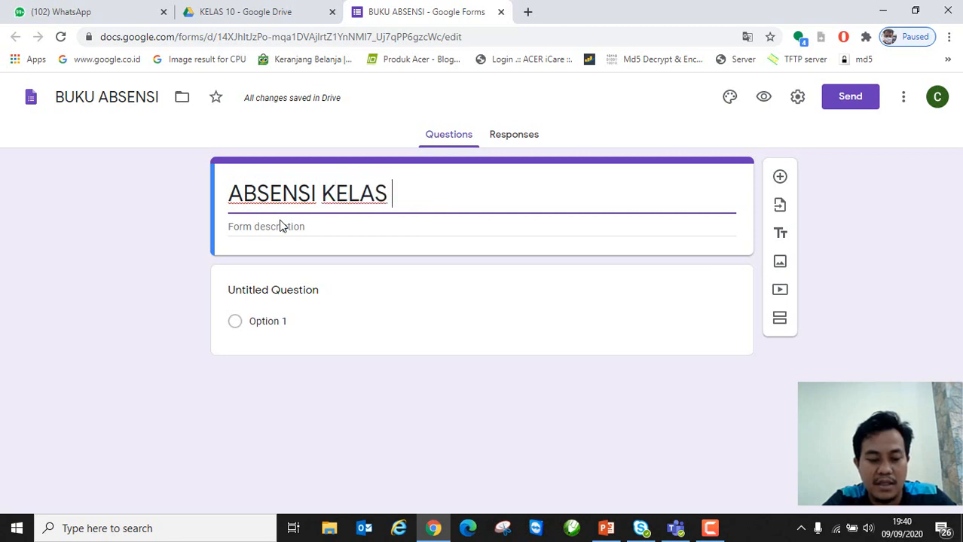
text(10)
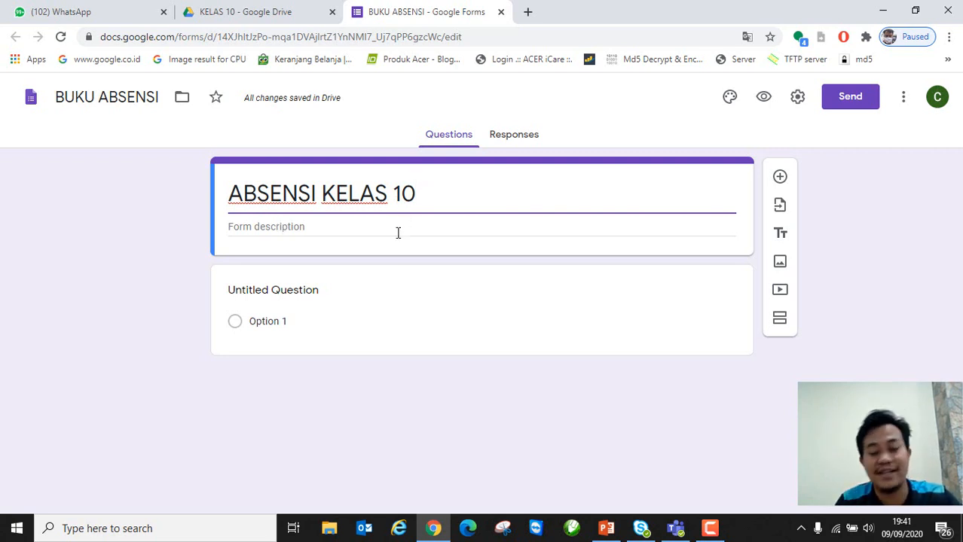
Step: Delete the default untitled multiple-choice question
click(306, 291)
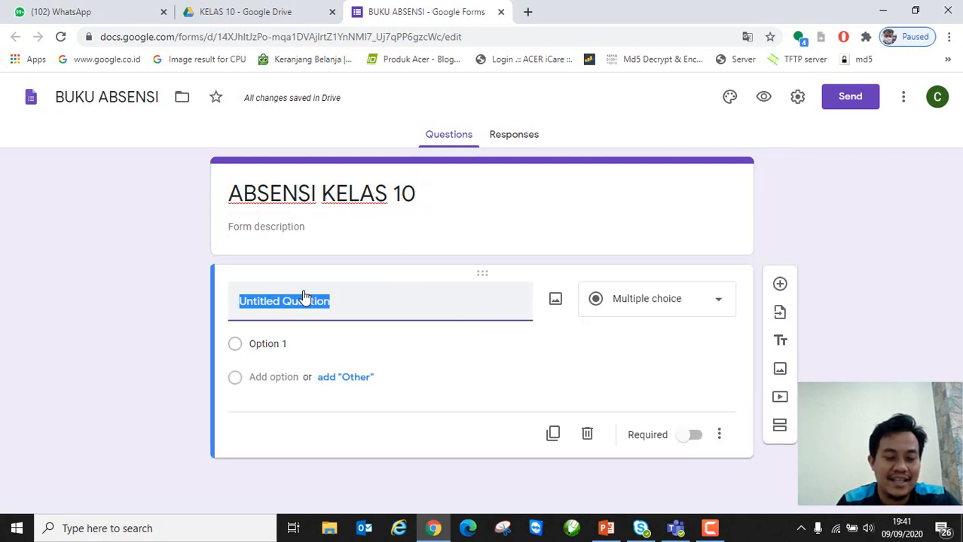
click(675, 305)
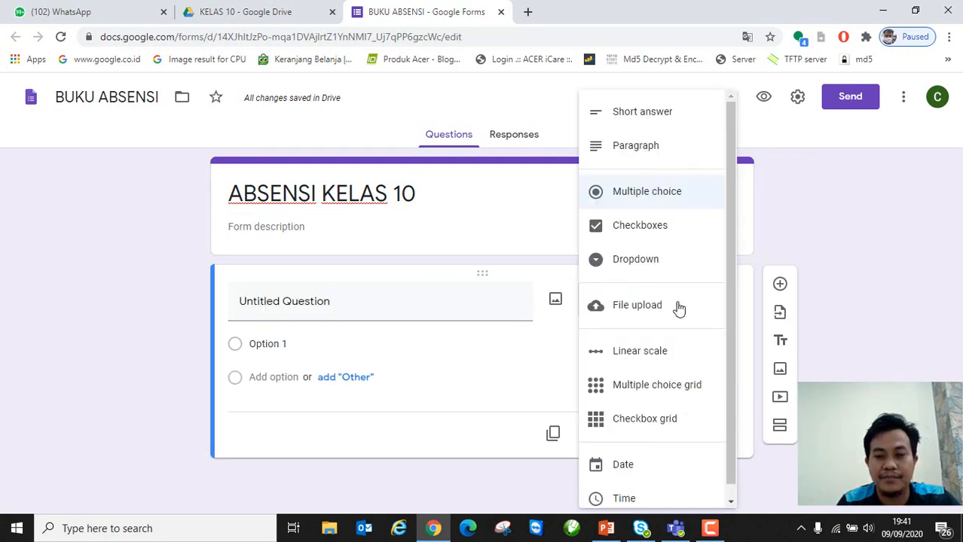
click(383, 300)
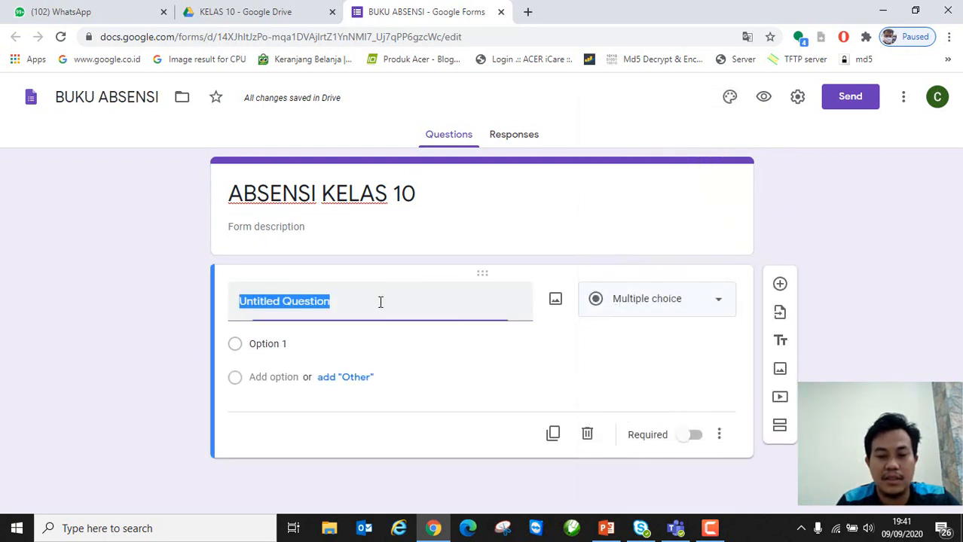
click(586, 435)
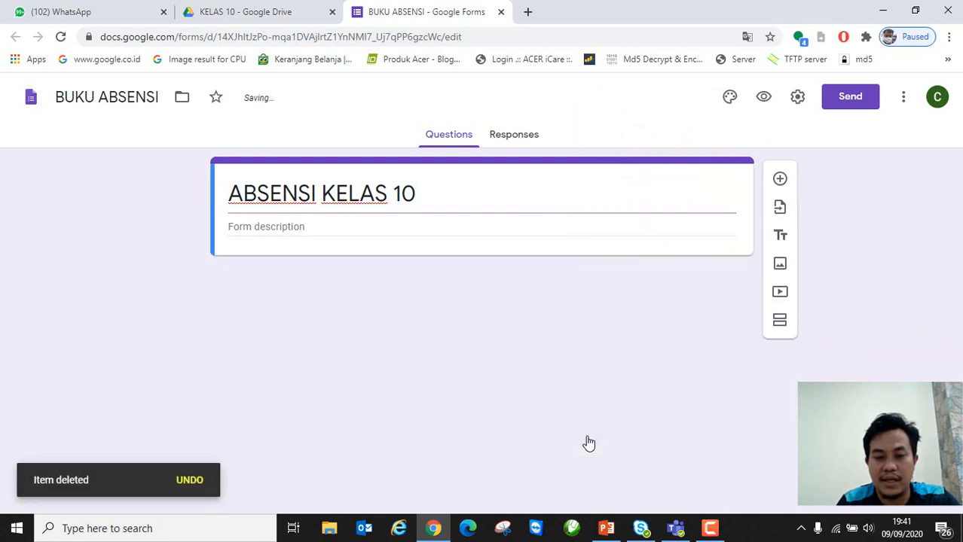
Step: Add a required short-answer question titled NAMA
click(779, 182)
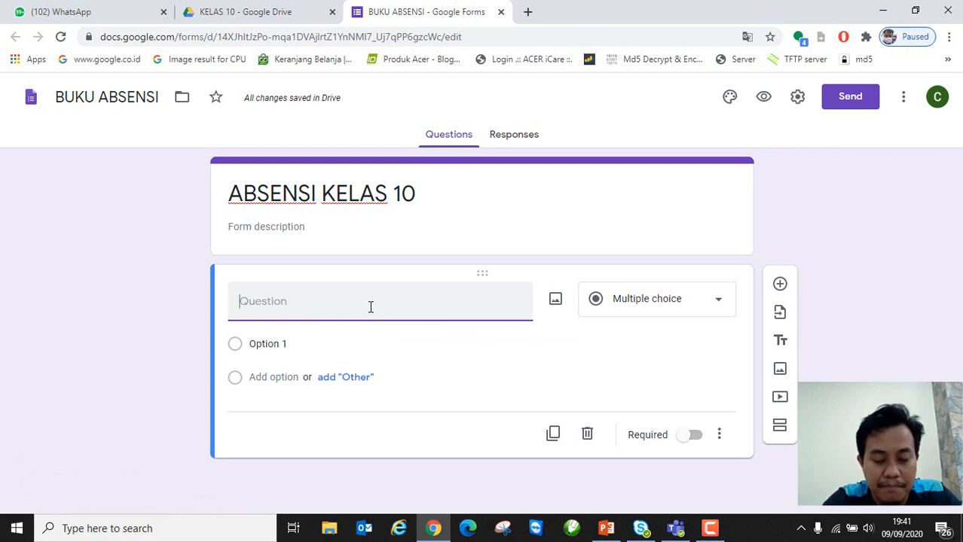
text(n)
key(BackSpace)
text(NAMAMA)
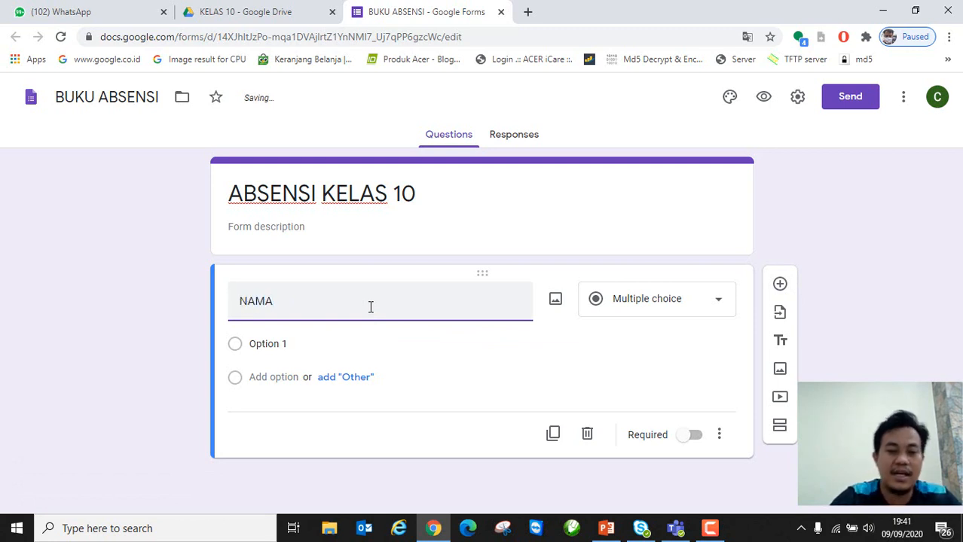
click(654, 312)
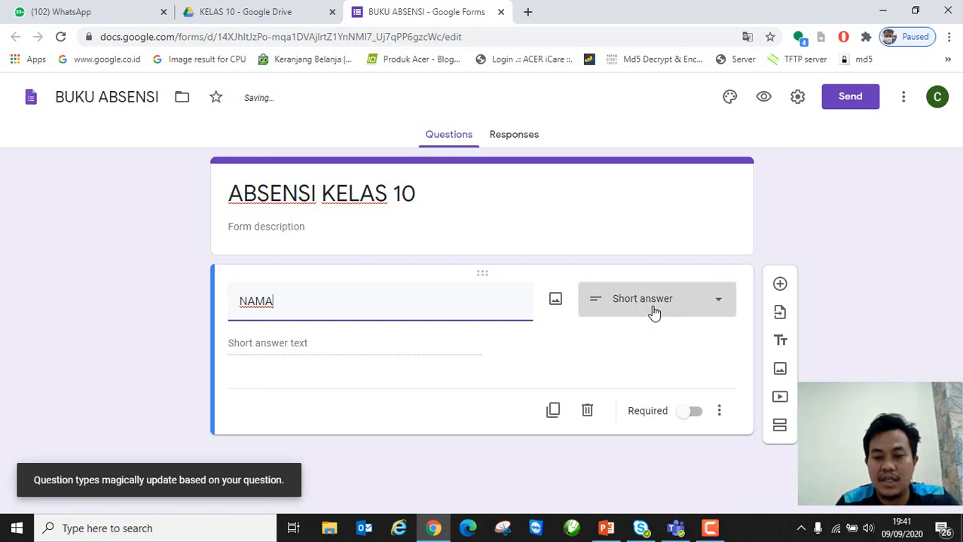
click(651, 120)
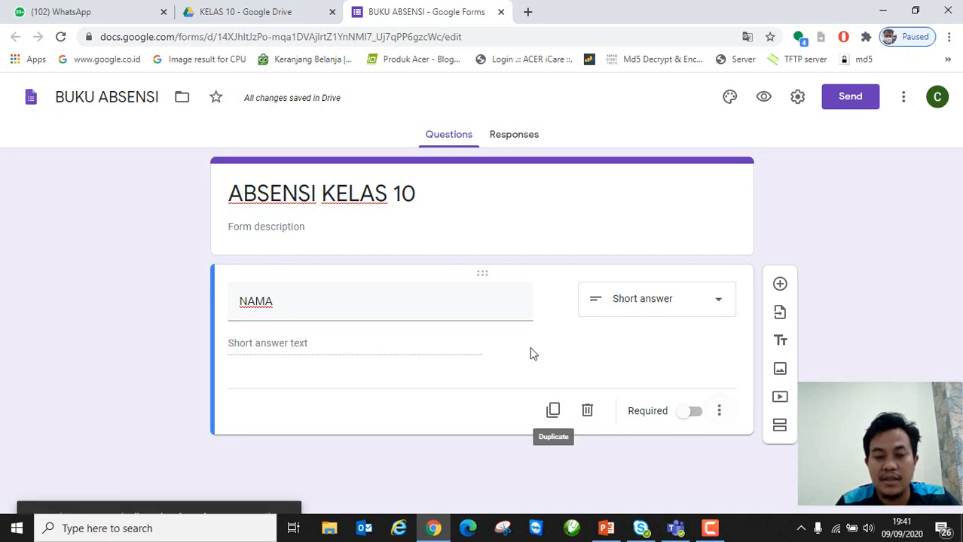
click(695, 413)
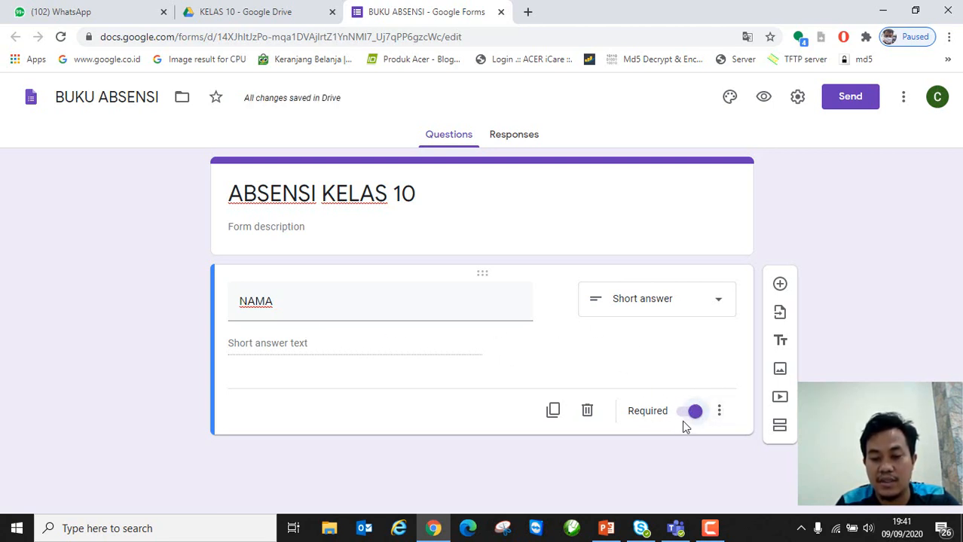
Step: Give NAMA the description *WAJIB ISI NAMA SISWA ASLI DAN LENGKAP
click(720, 412)
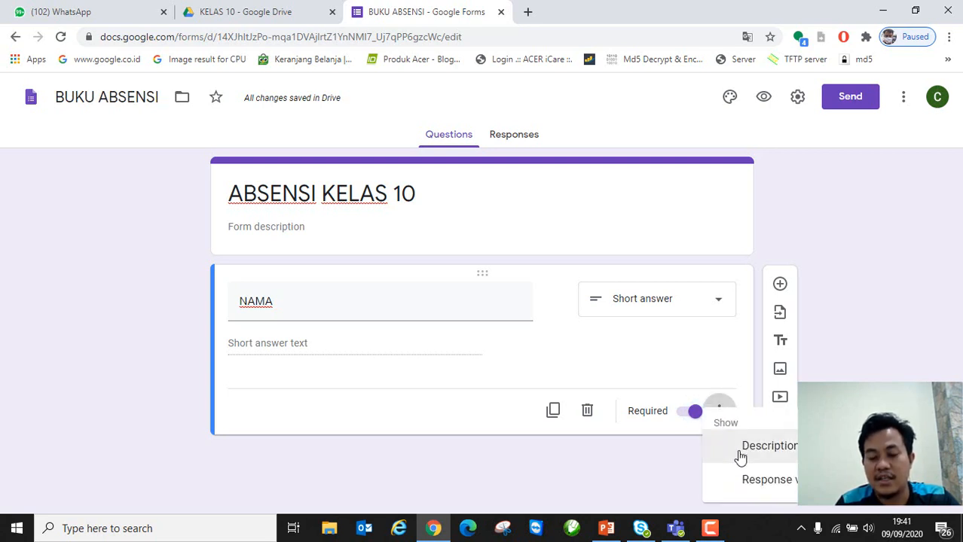
click(742, 456)
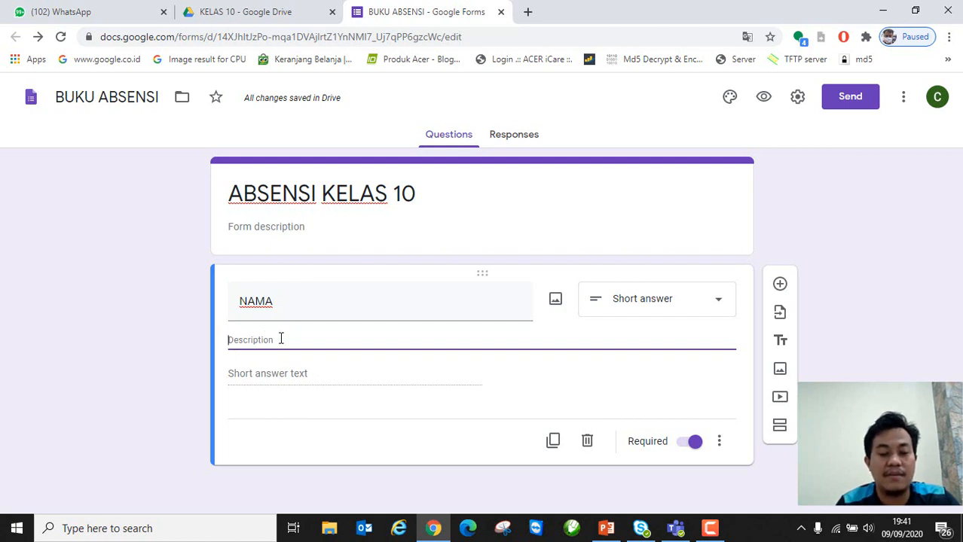
text(*)
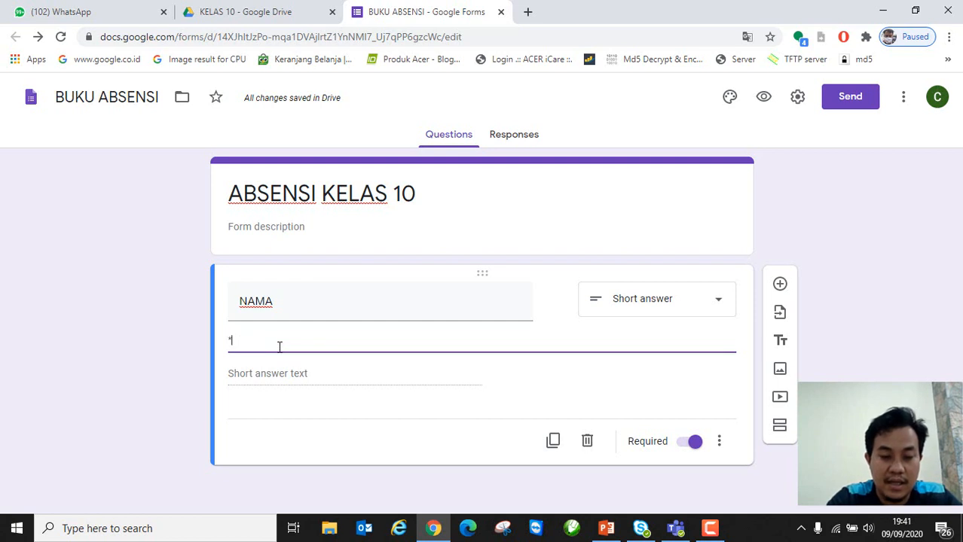
text(wAJI)
key(BackSpace)
key(BackSpace)
key(BackSpace)
key(BackSpace)
text(WAJIB)
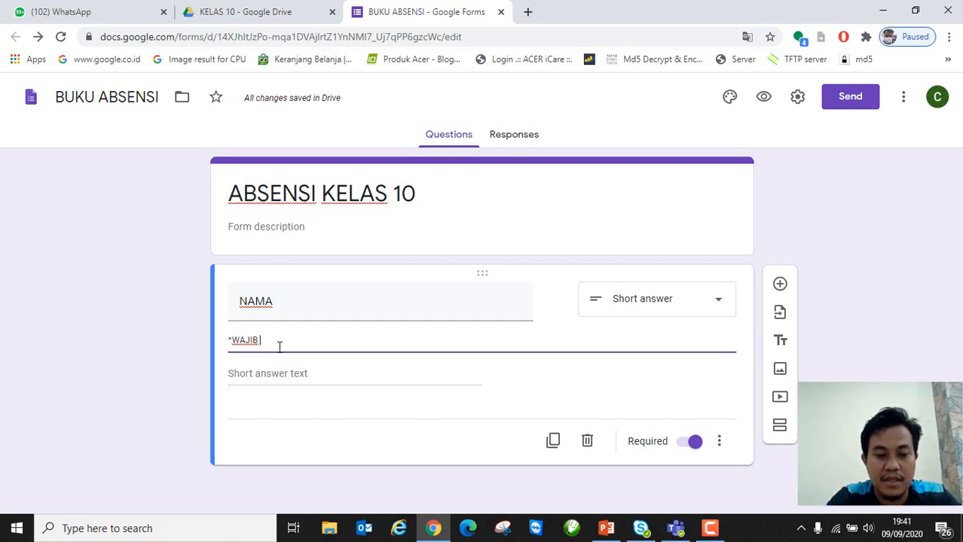
text( ISI NAMA L)
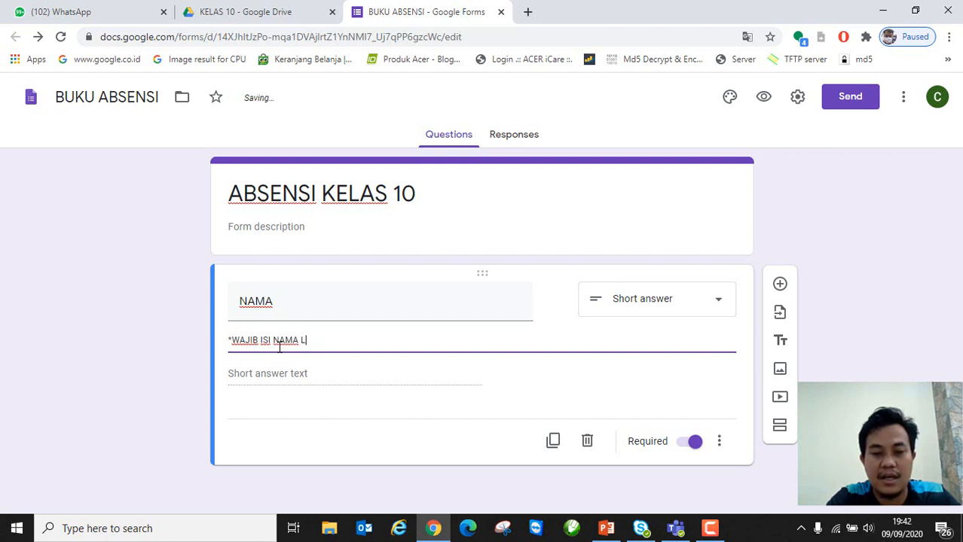
text(E ASLI DAN LENGKAP)
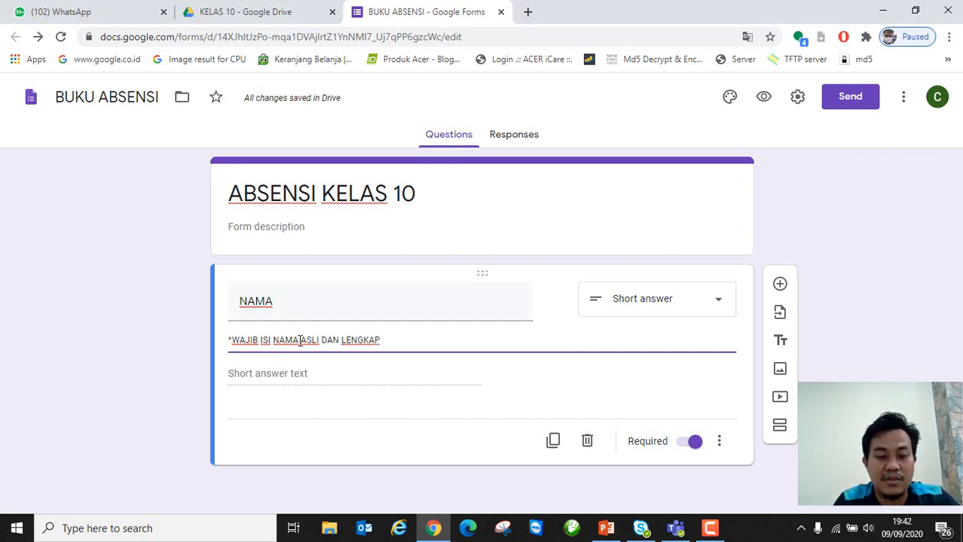
click(302, 340)
text(SISWA ASLI)
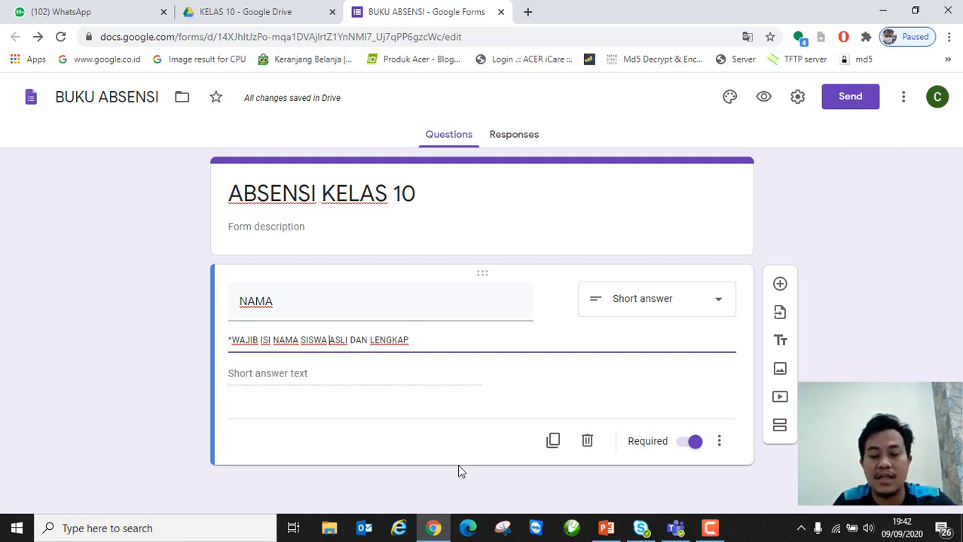
Step: Duplicate the NAMA question, retitle it KETERANGAN and make it multiple choice
click(554, 443)
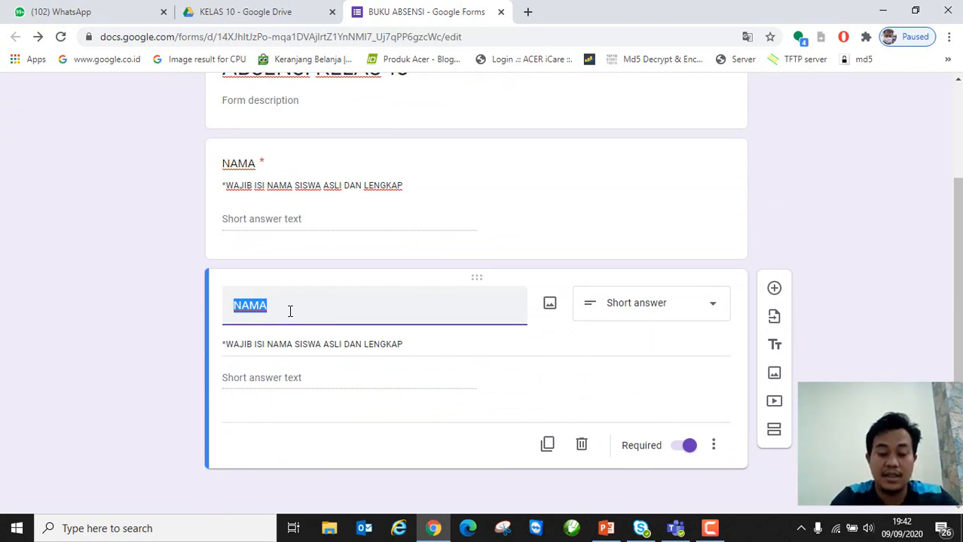
text(KETERANGAN)
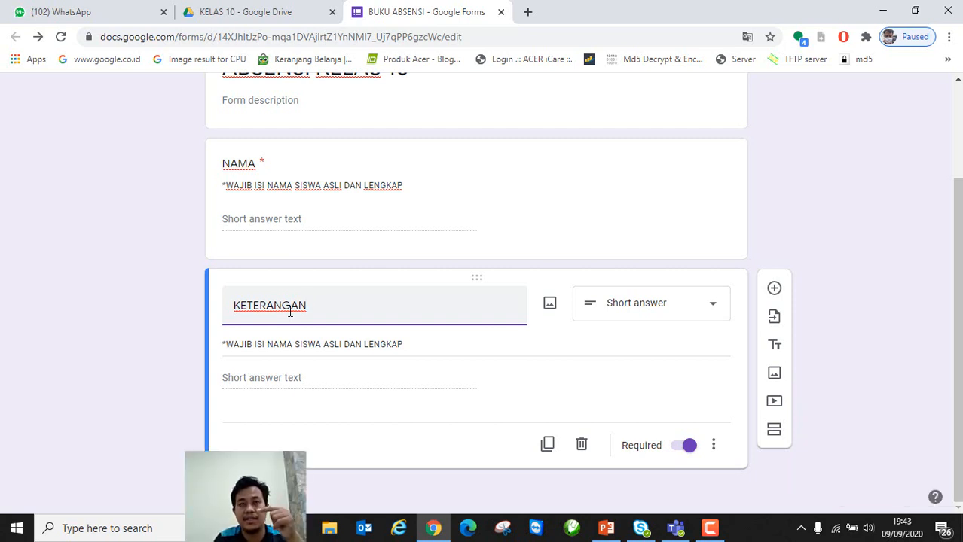
click(712, 306)
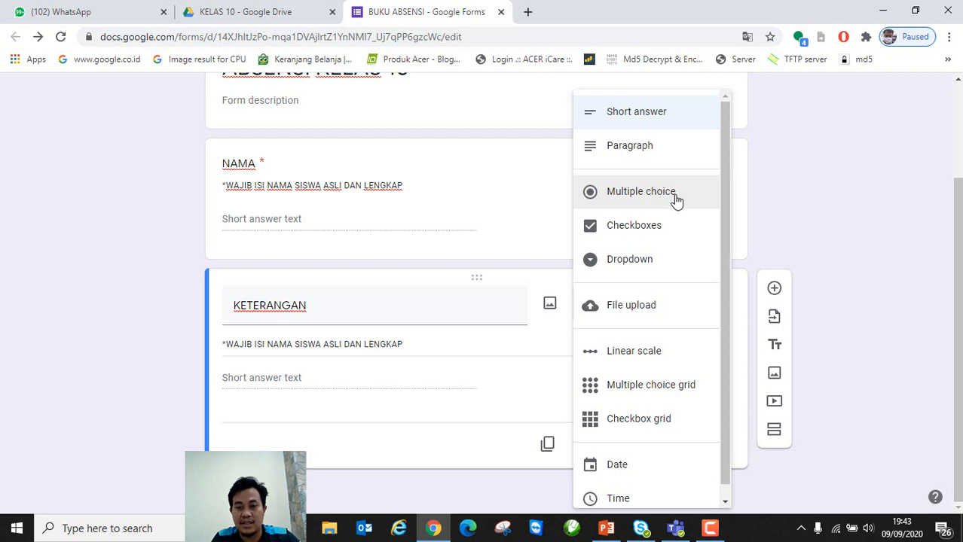
click(676, 200)
Step: Change the KETERANGAN description to *JIKA IZIN WAJIB KASIH KETERANGAN
click(280, 383)
click(410, 345)
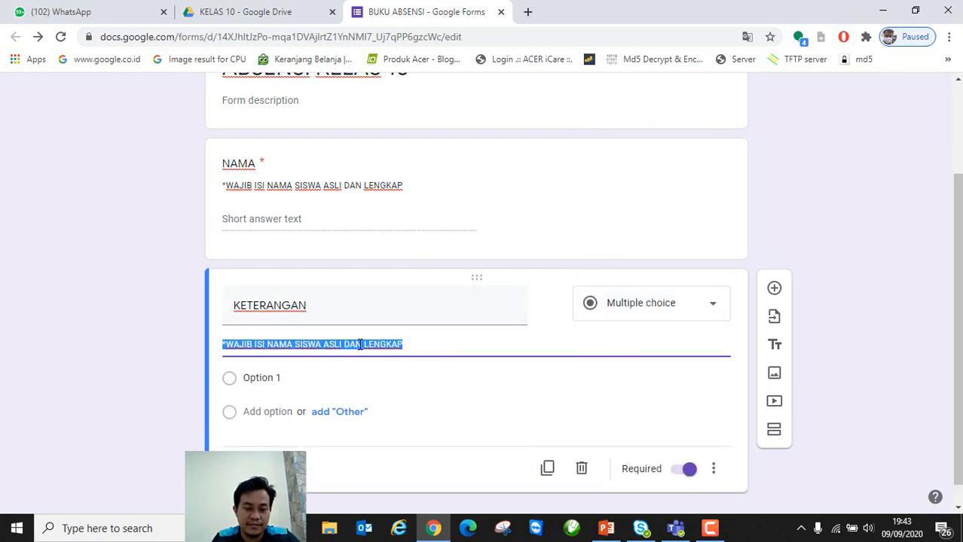
click(366, 345)
drag(420, 346, 230, 341)
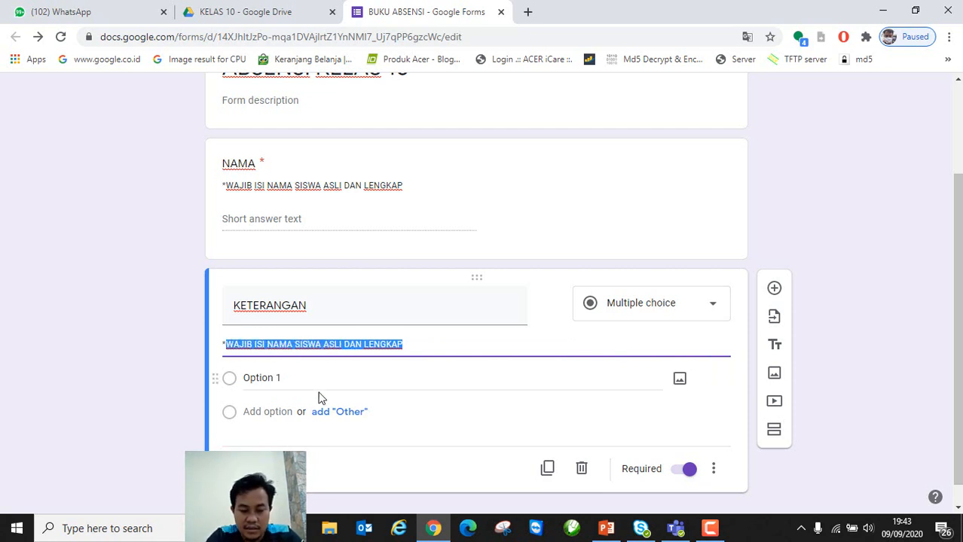
text(JIKA IZIN WAJIB KASIH KETERANGAN)
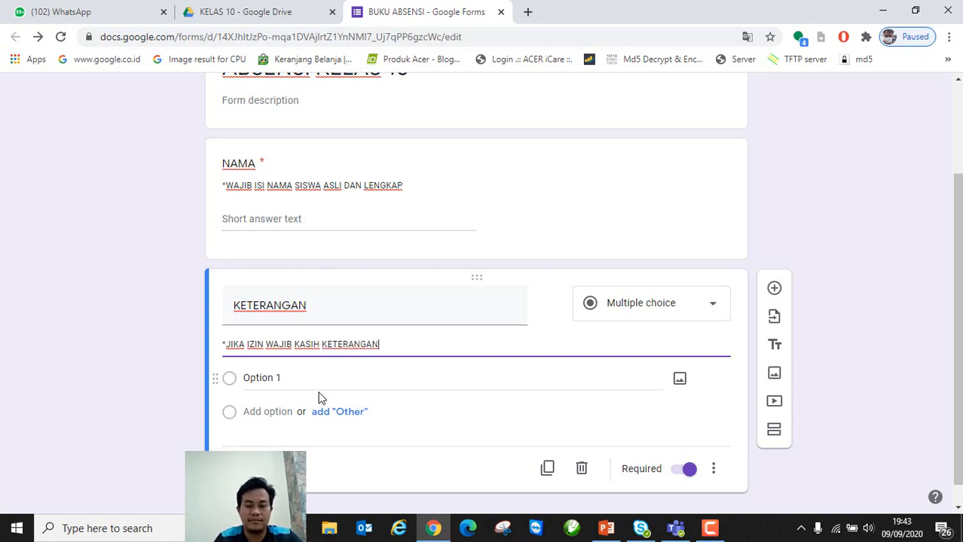
Step: Enter the answer options HADIR, SAKIT and IZIN
click(279, 379)
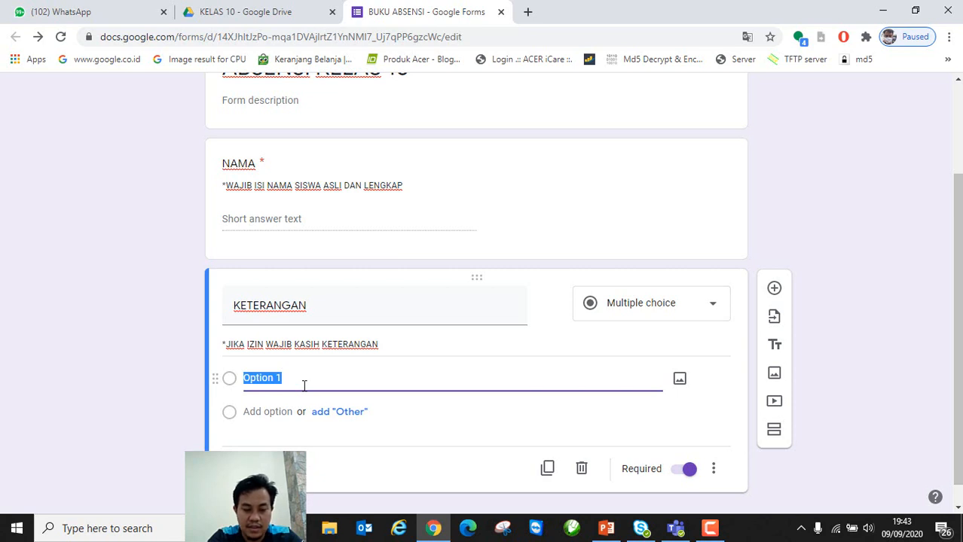
text(HADIR)
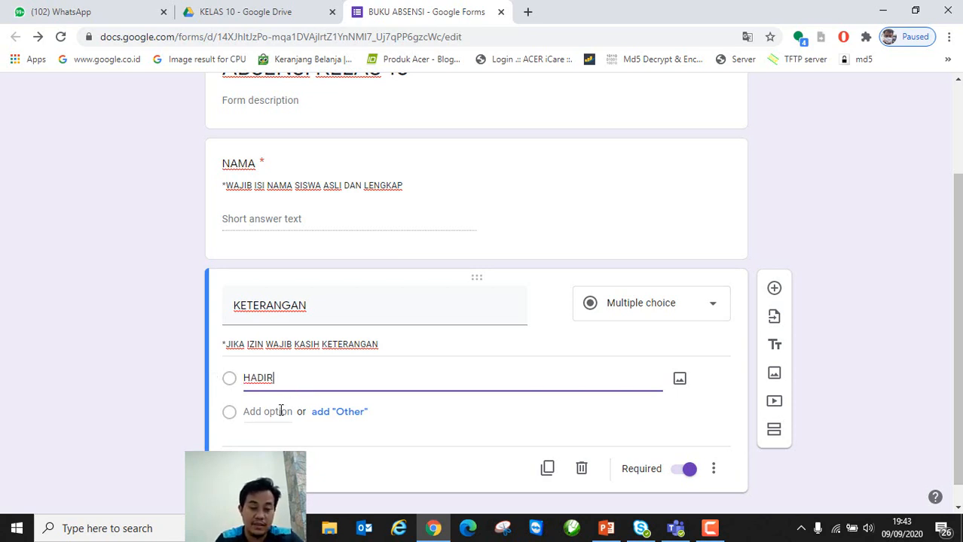
click(280, 411)
text(SAKIT)
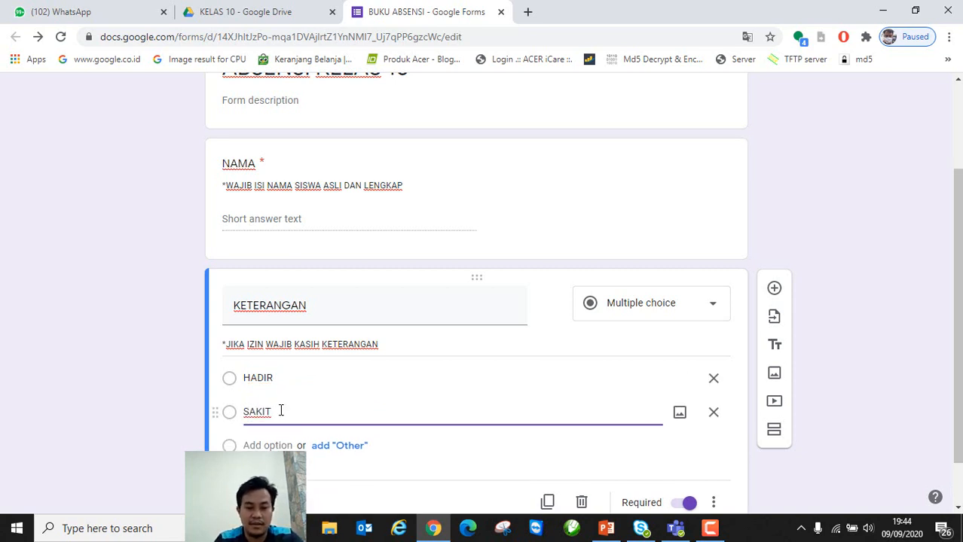
scroll(279, 412, down, 1)
click(270, 387)
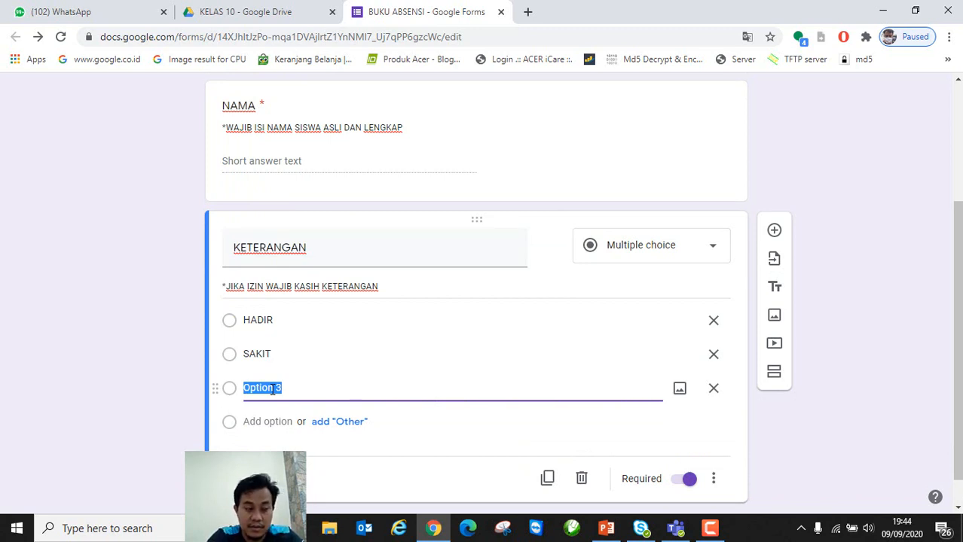
text(IZIN)
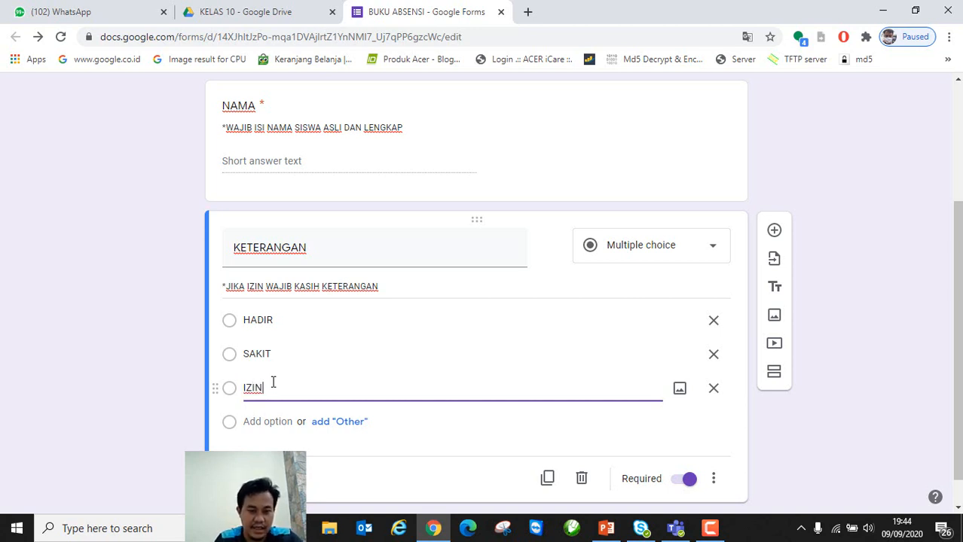
click(279, 352)
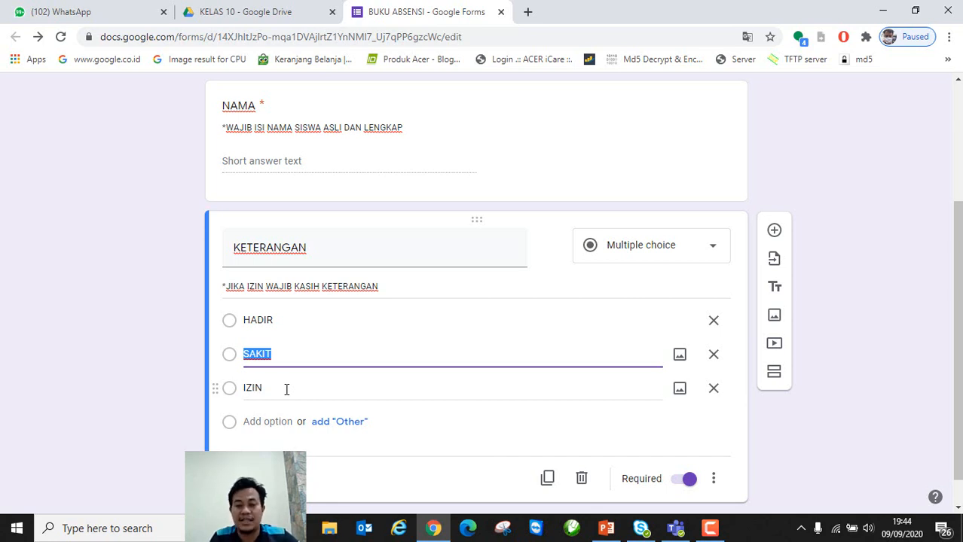
scroll(286, 389, down, 1)
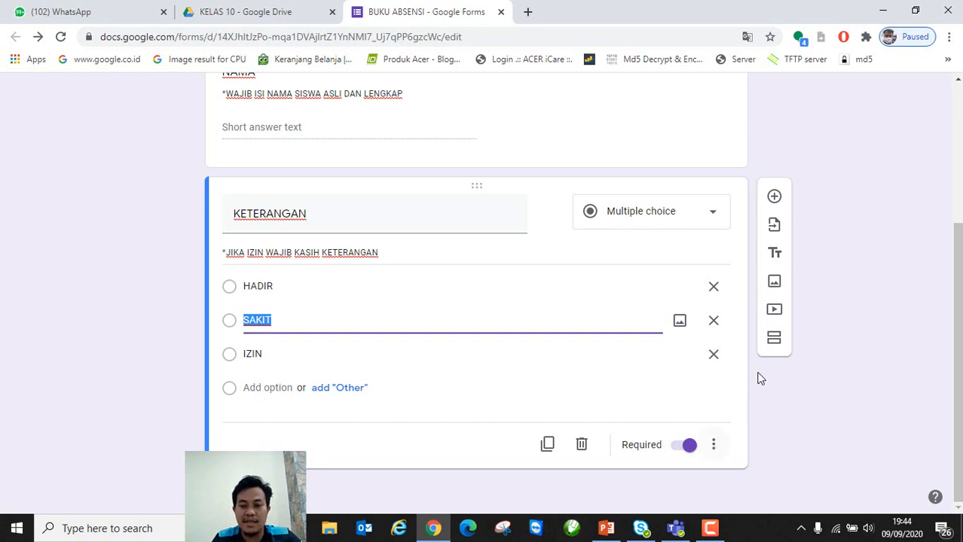
Step: Add a paragraph question titled ALASAN IZIN below KETERANGAN
click(775, 197)
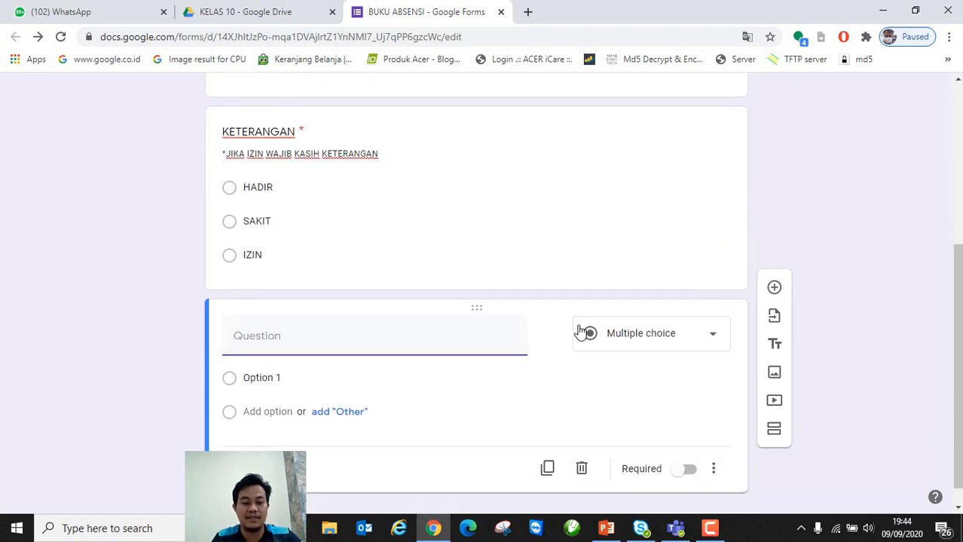
click(660, 317)
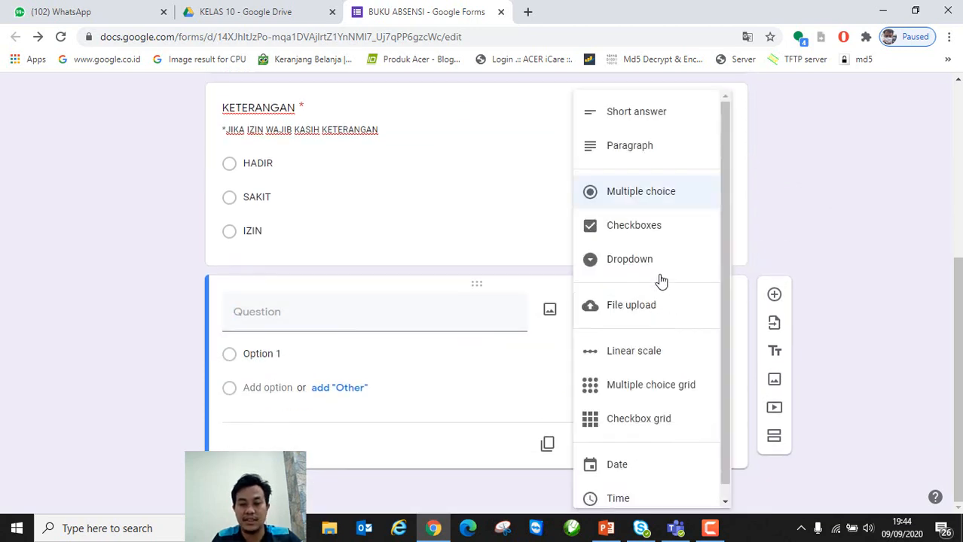
click(647, 155)
click(310, 339)
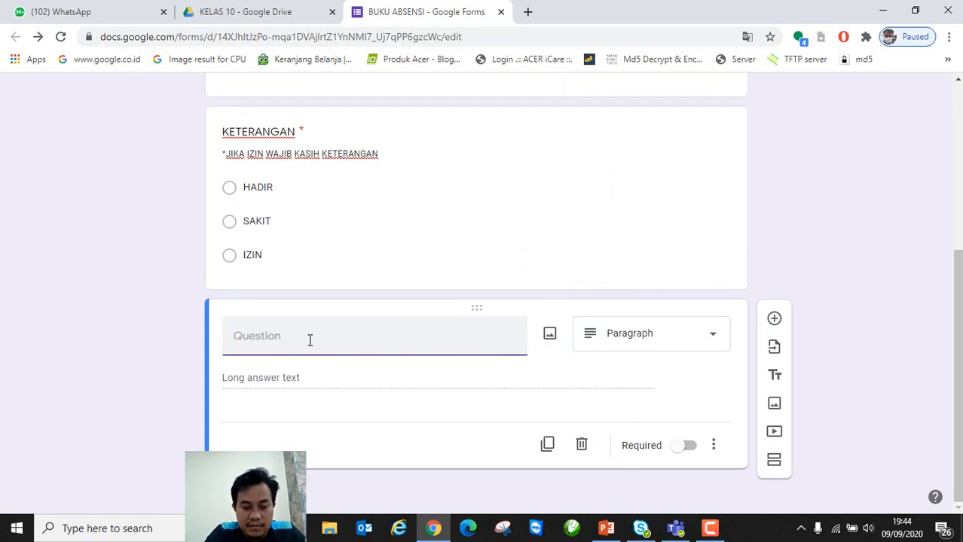
text(ALASAN)
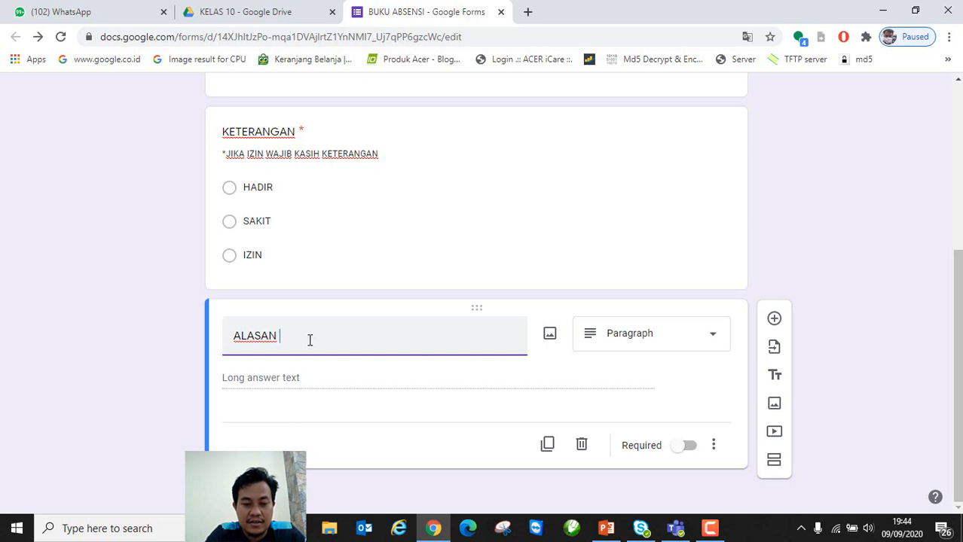
text( IZIN)
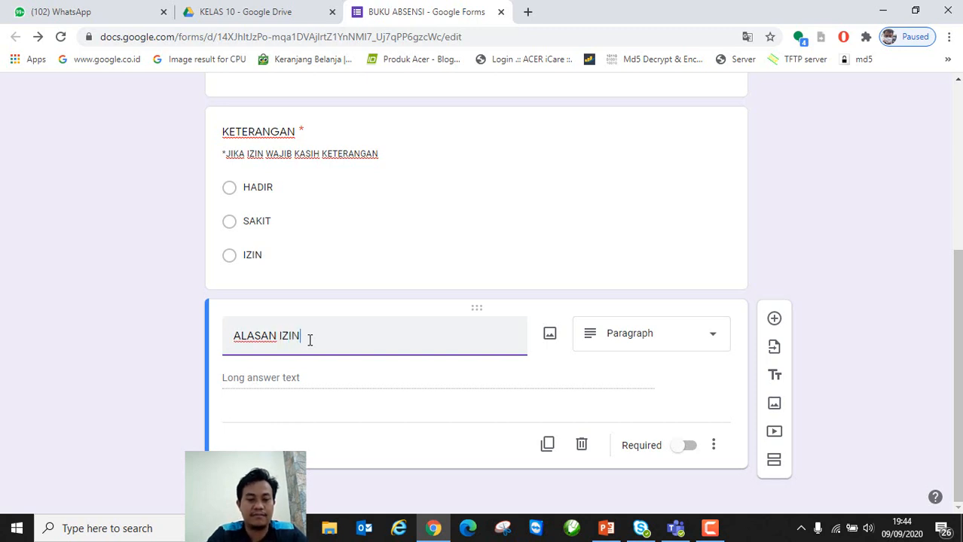
Step: Add the description * BERIKAN ALASAN KENAPA IZIN TIDAK SEKOLAH ONLINE to ALASAN IZIN
click(712, 446)
click(744, 447)
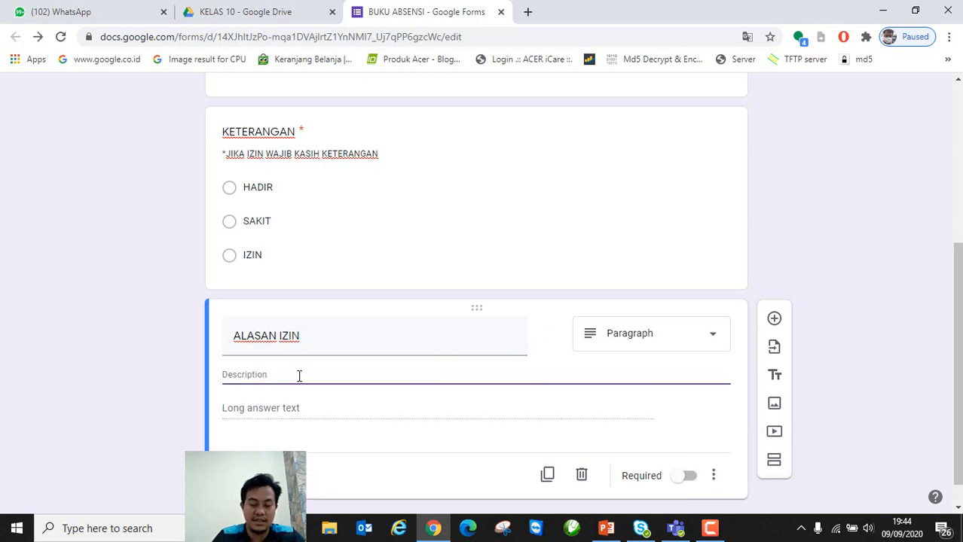
text(*)
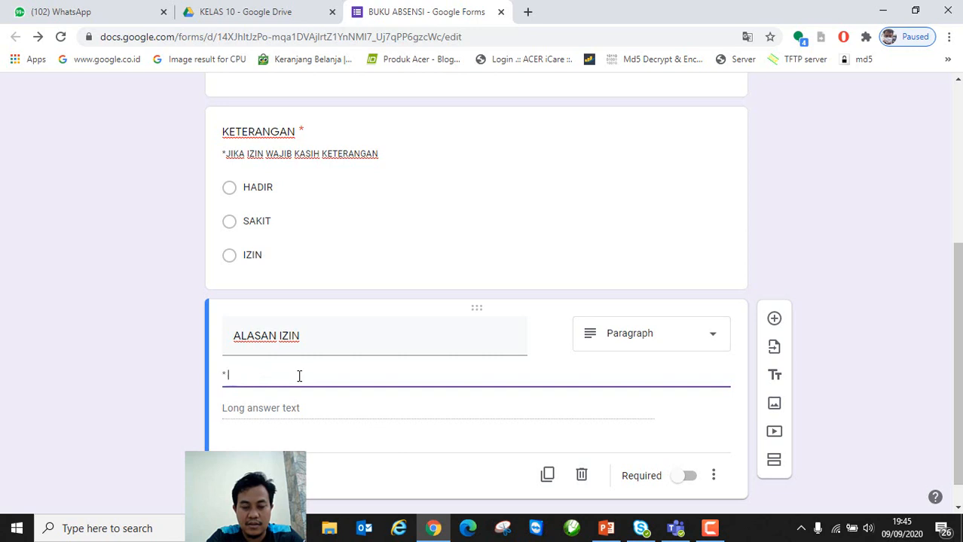
text( BERIKAN )
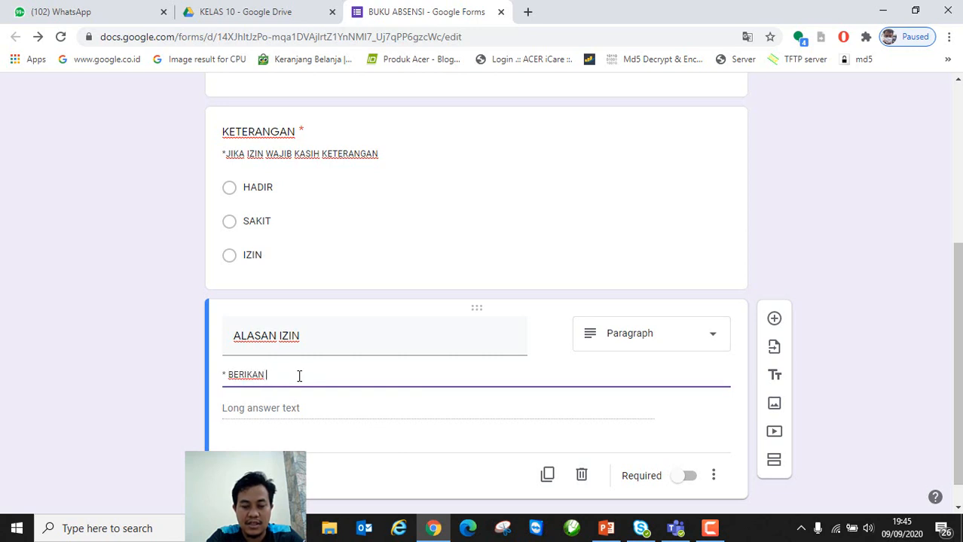
text(ALASAN KENAPA IZIN TIDAK S)
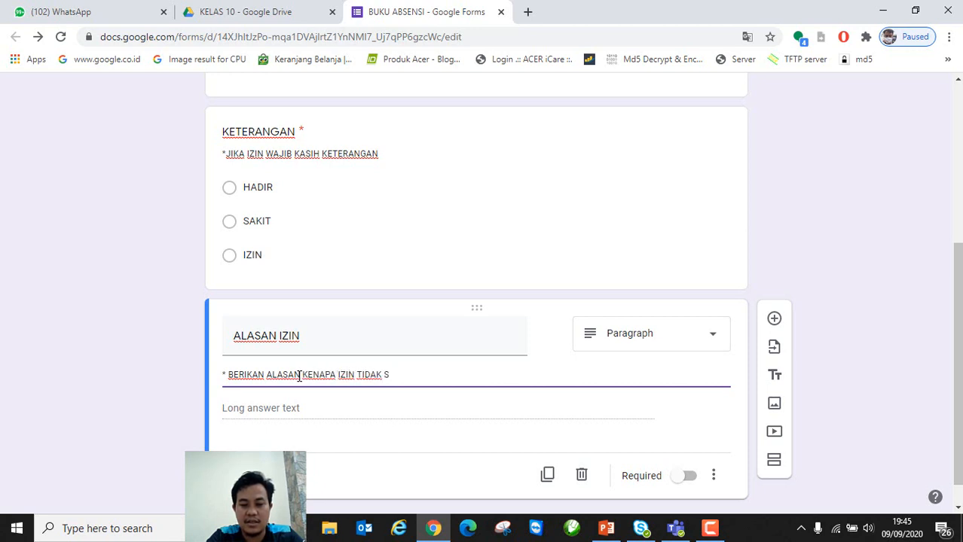
key(BackSpace)
text(BEL)
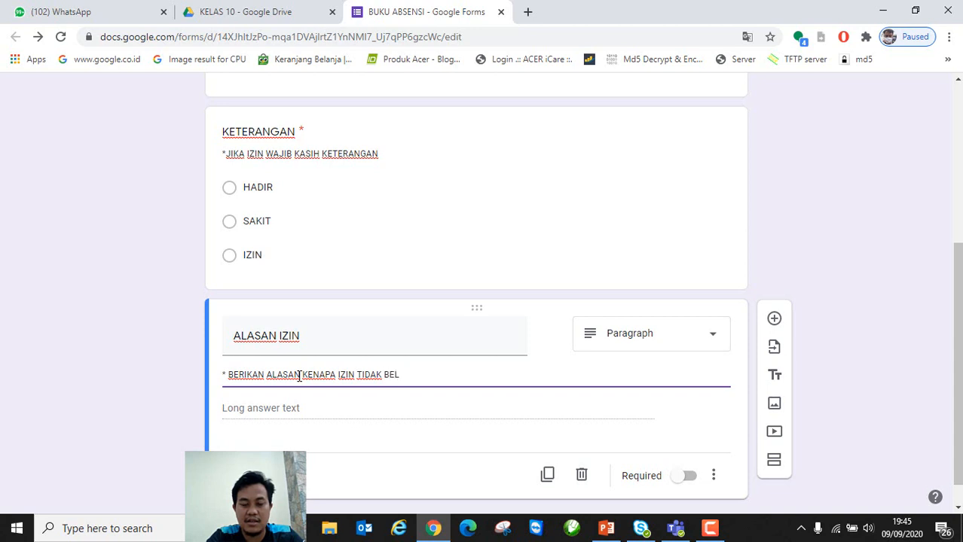
key(BackSpace)
key(BackSpace)
key(BackSpace)
text(SEKOLAH)
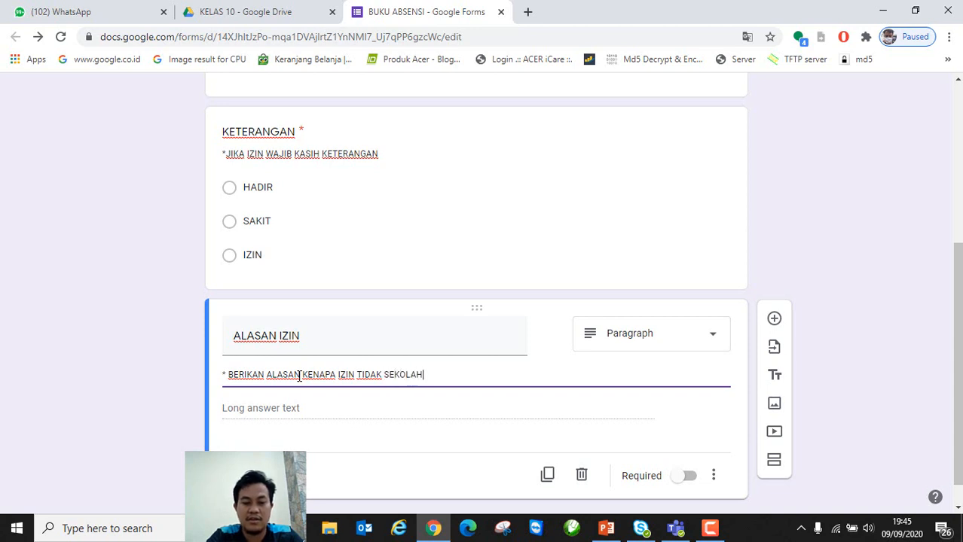
text( ONLINE)
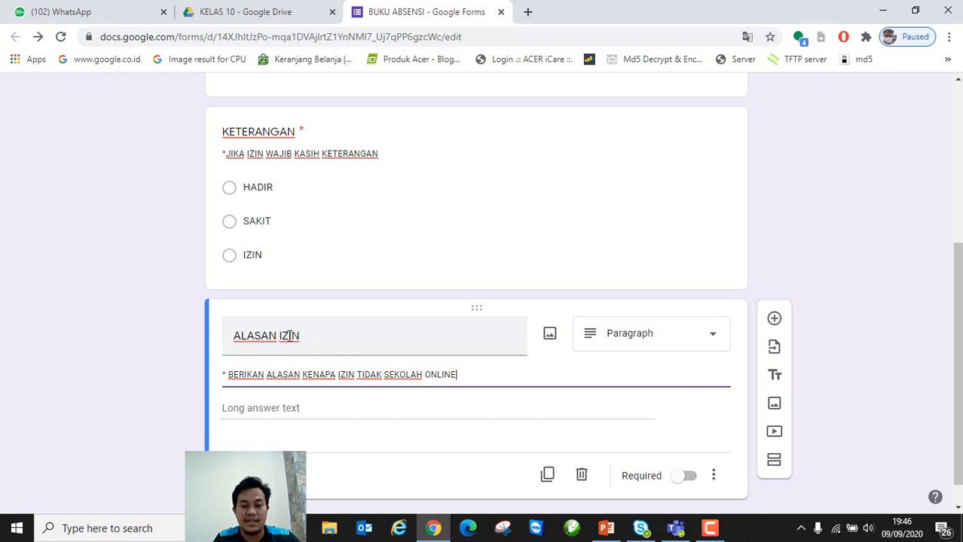
scroll(712, 385, down, 1)
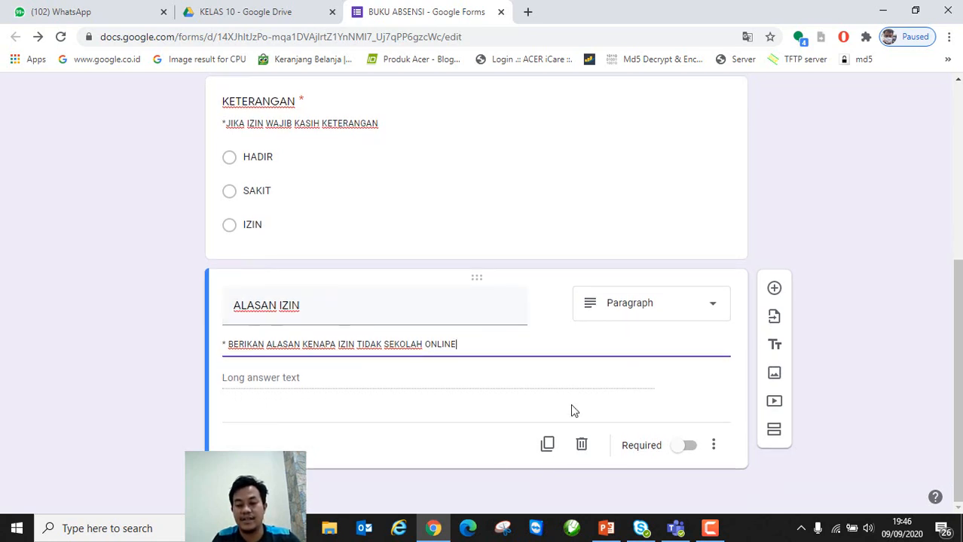
Step: Preview the form and try the HADIR, SAKIT and IZIN attendance options, ending on IZIN
scroll(572, 409, up, 5)
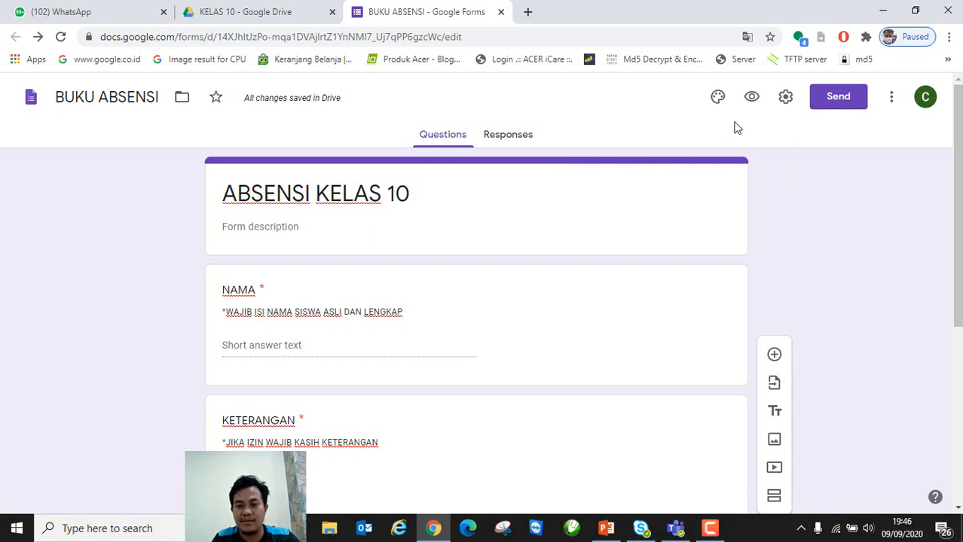
click(751, 98)
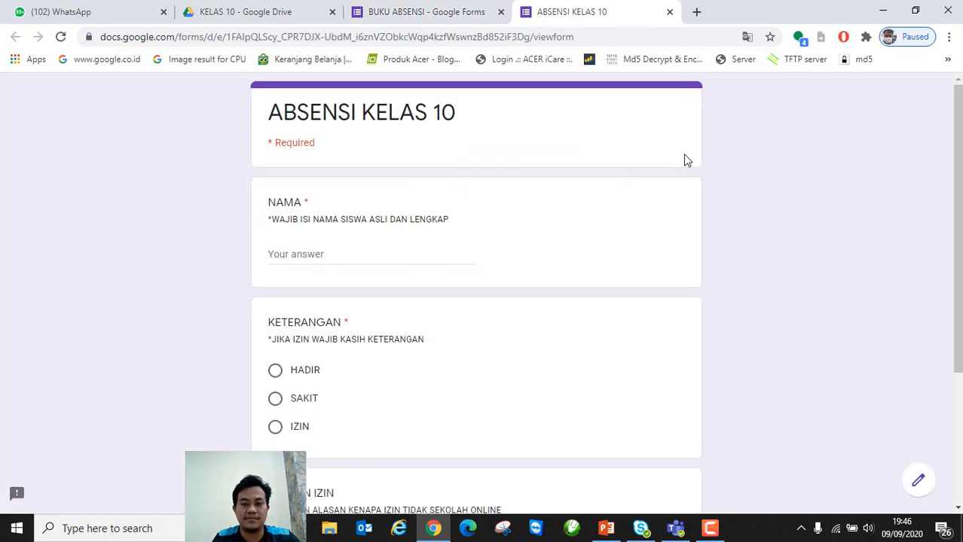
scroll(521, 216, down, 3)
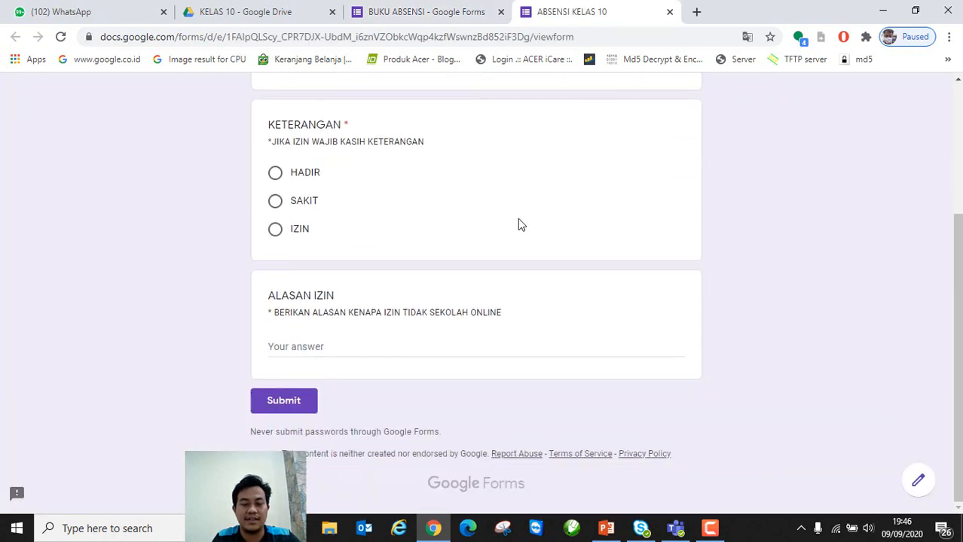
scroll(490, 298, up, 3)
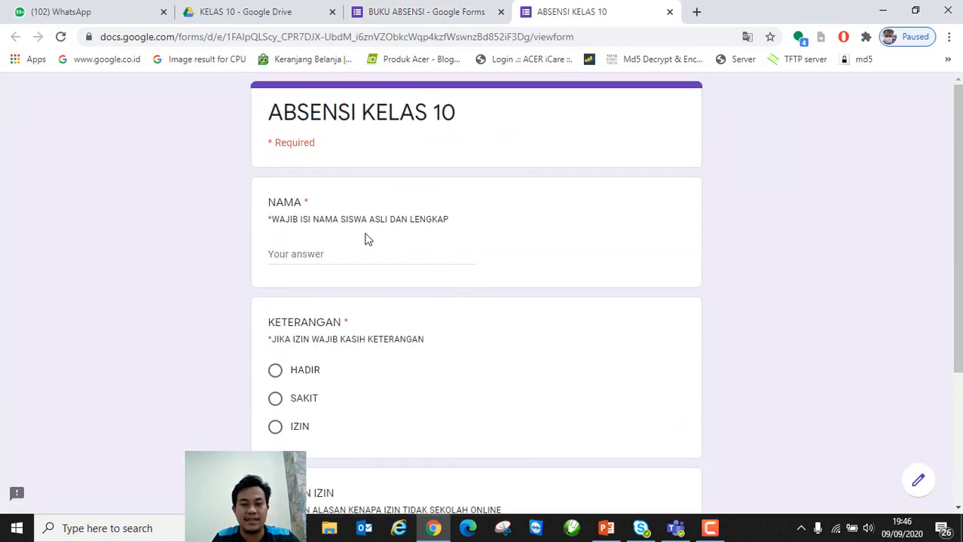
double_click(305, 199)
click(317, 250)
scroll(679, 329, down, 2)
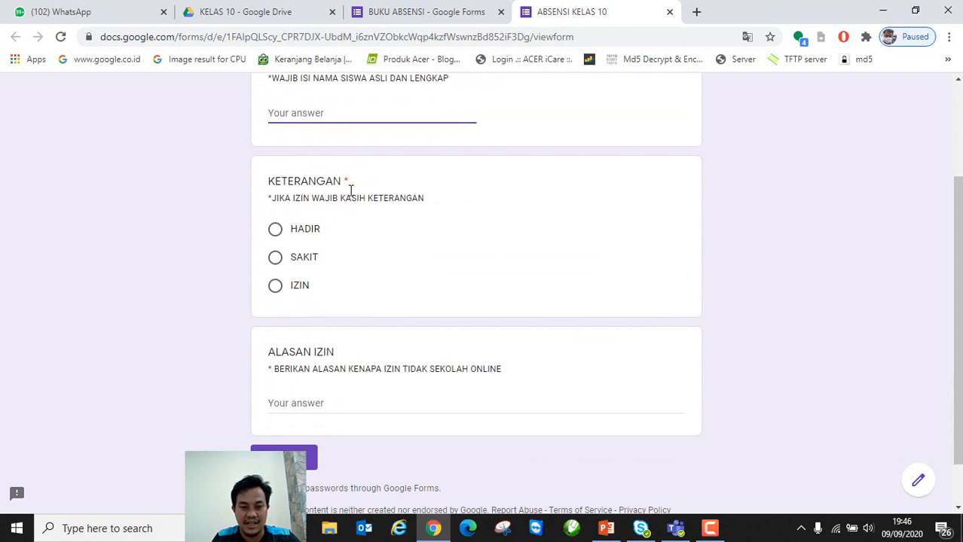
click(276, 234)
click(277, 262)
click(275, 287)
click(276, 231)
click(276, 258)
click(276, 287)
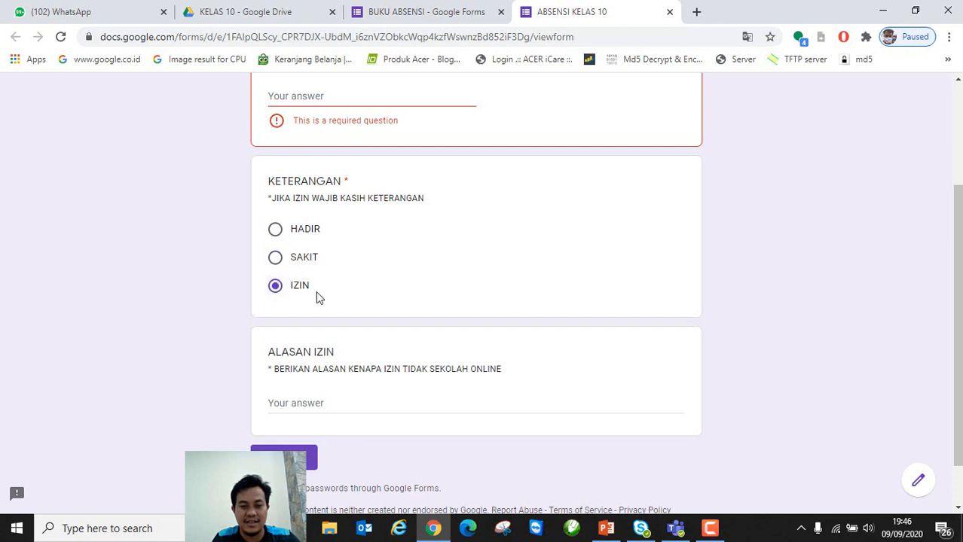
Step: Submit with NAMA empty to see the required error, then leave the preview
scroll(497, 335, down, 1)
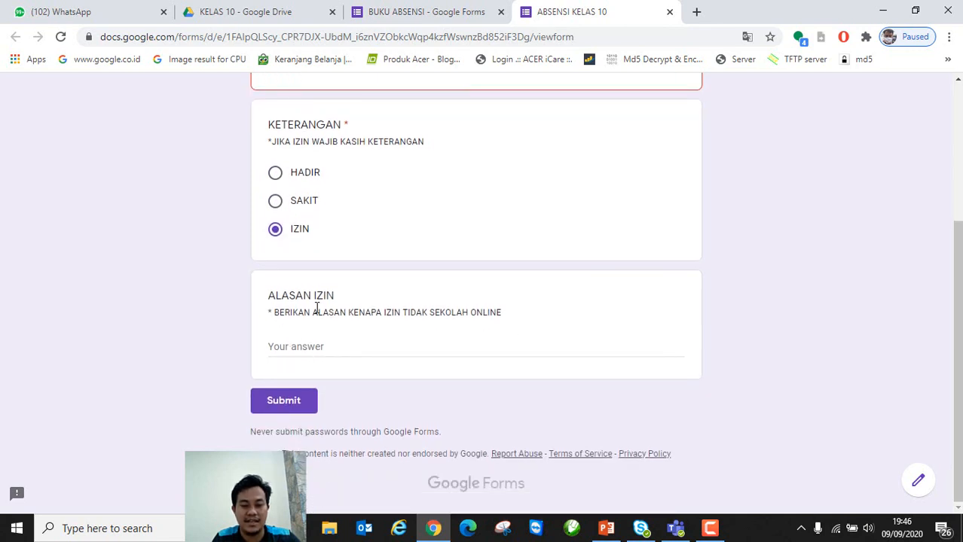
click(302, 346)
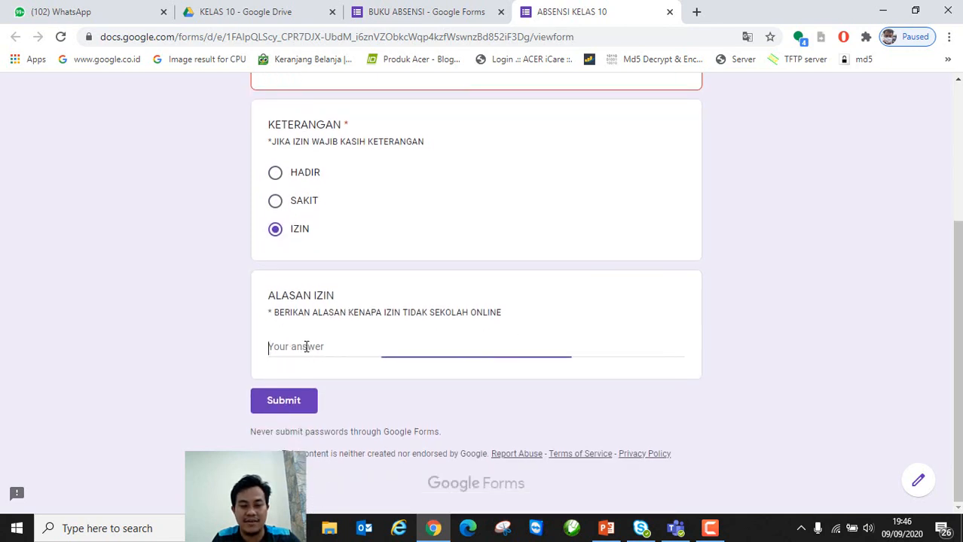
click(279, 403)
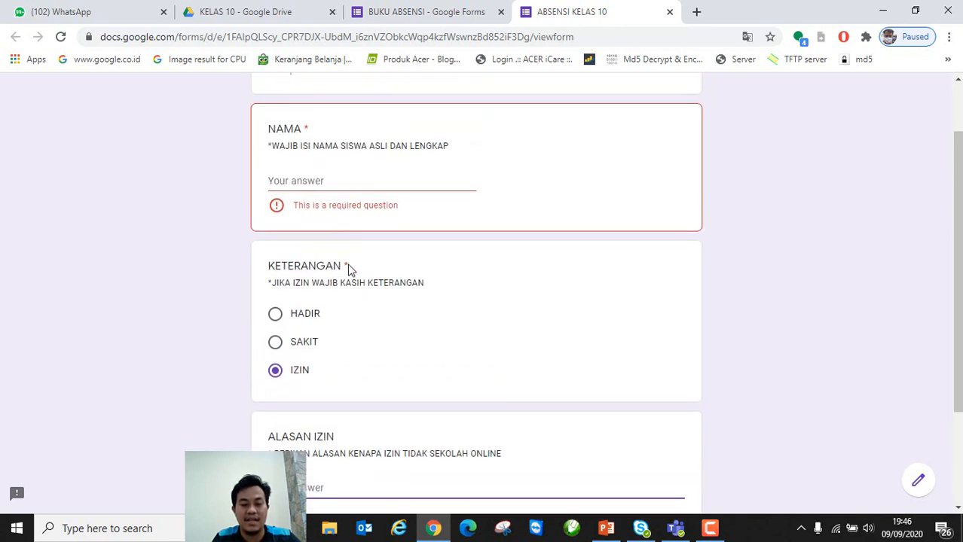
scroll(419, 333, down, 3)
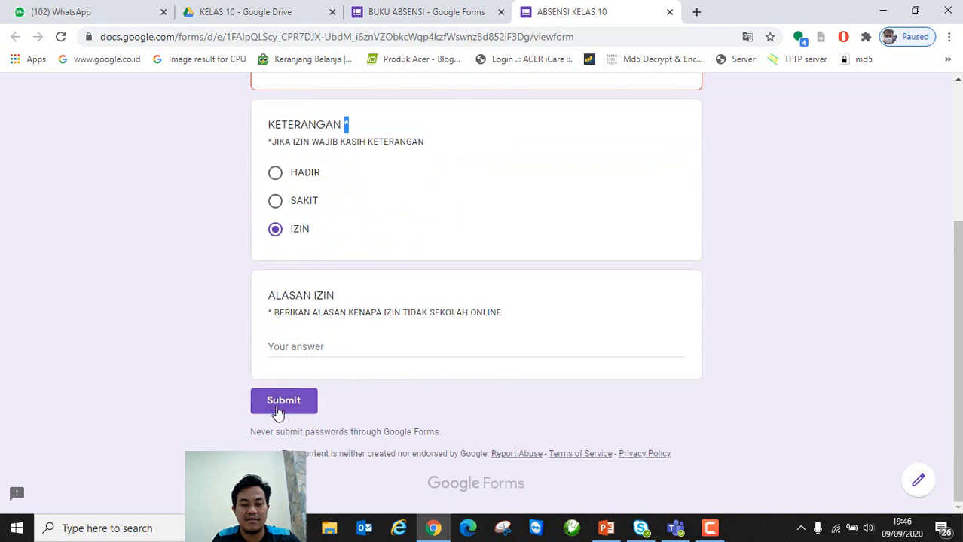
click(277, 411)
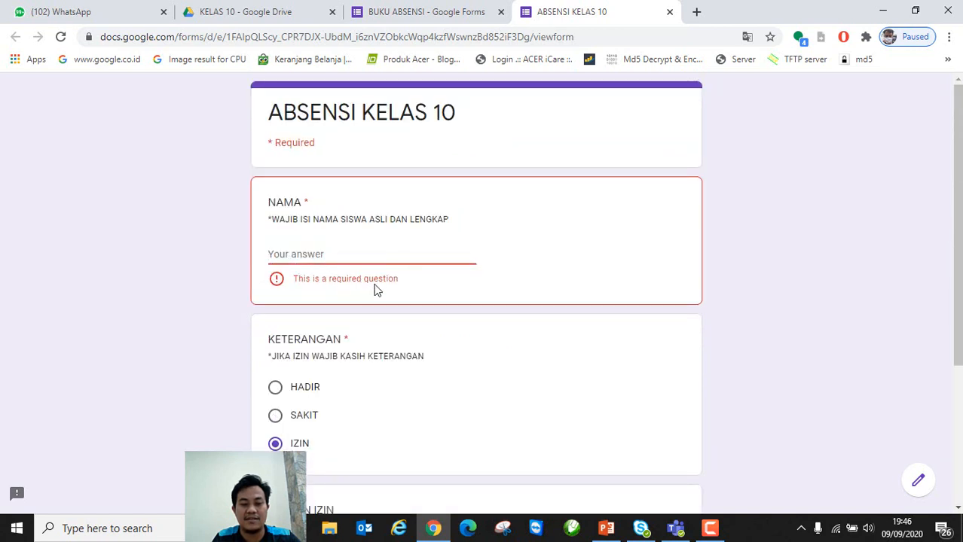
scroll(376, 309, down, 2)
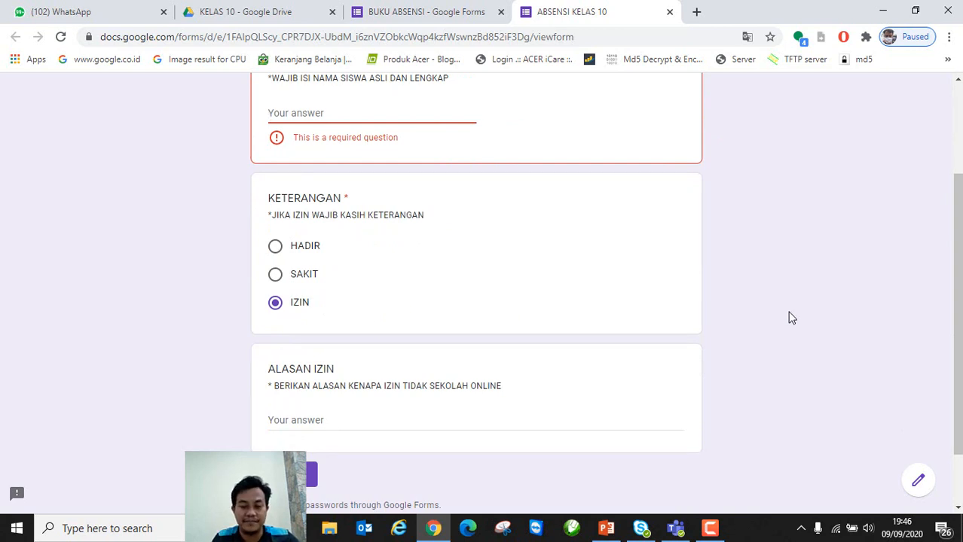
scroll(786, 302, up, 2)
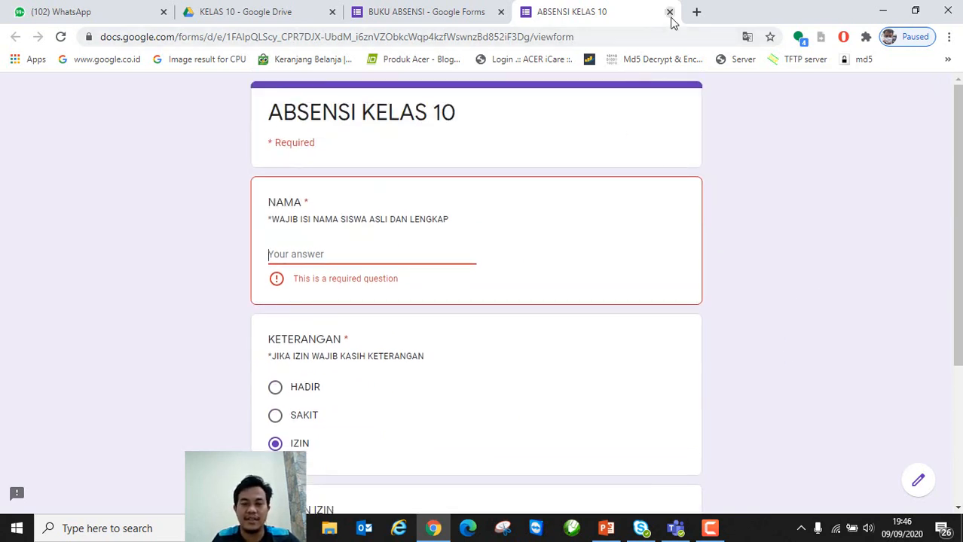
click(670, 12)
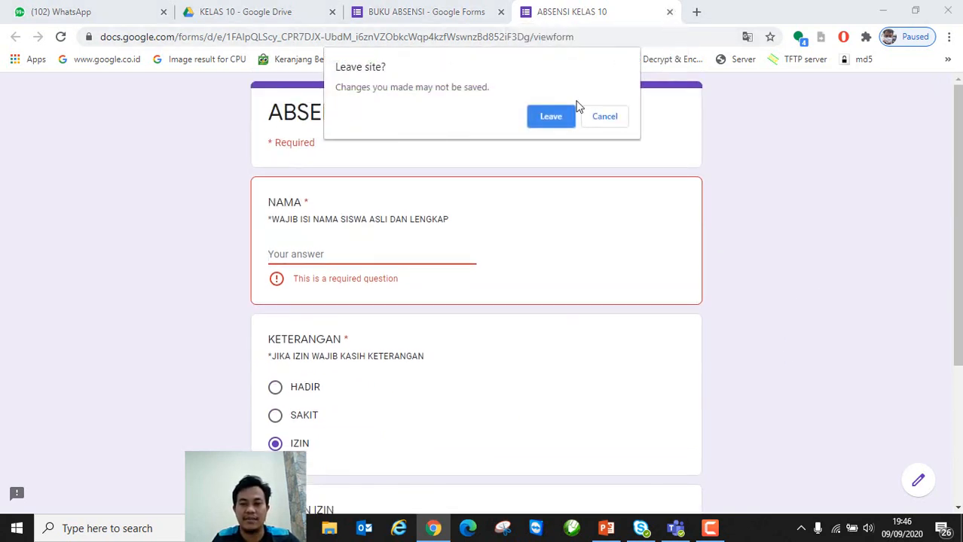
click(566, 123)
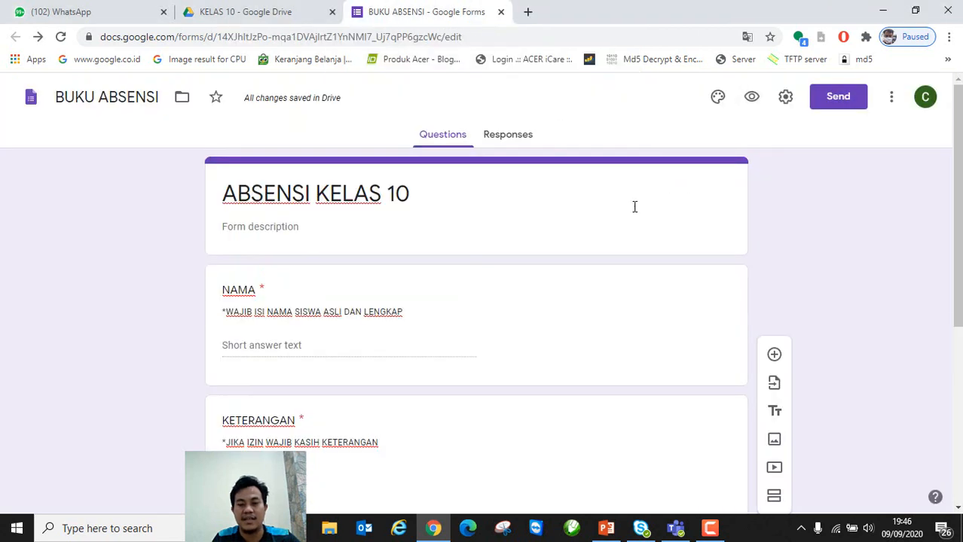
Step: Turn off the 'Show link to submit another response' presentation setting
click(784, 104)
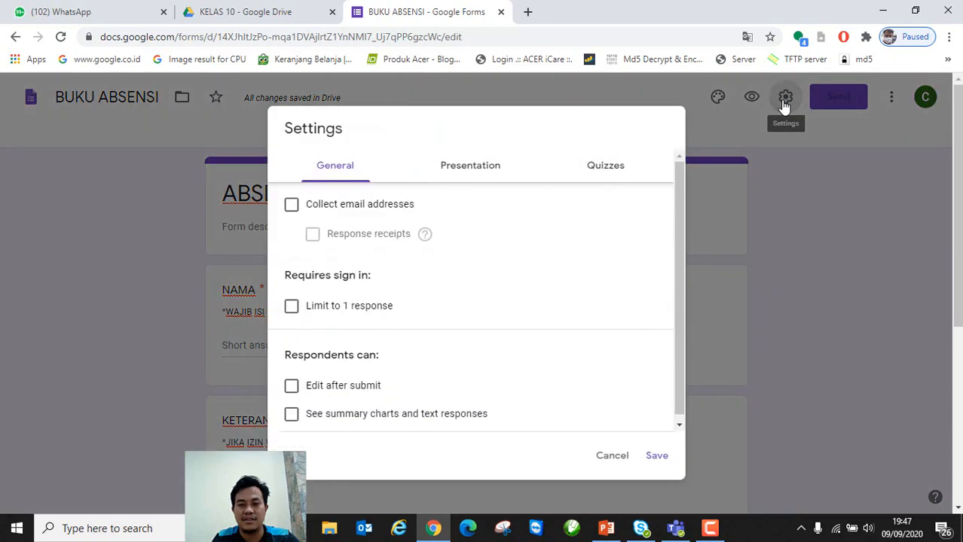
scroll(523, 309, down, 1)
scroll(519, 302, down, 3)
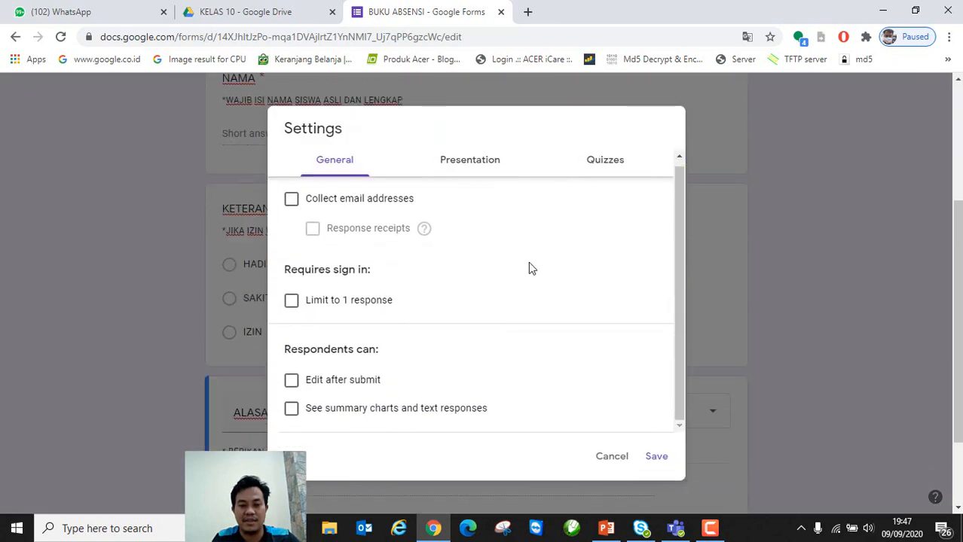
click(488, 167)
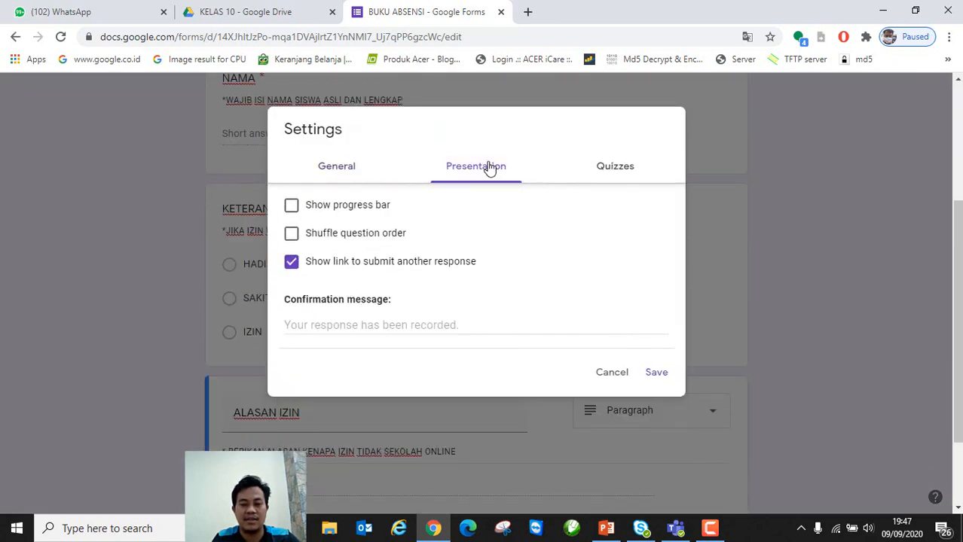
click(291, 264)
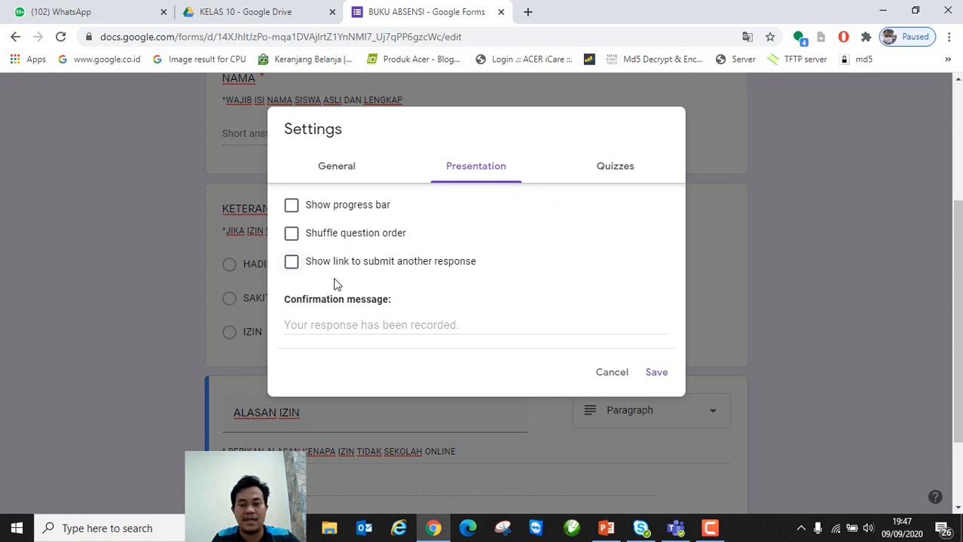
Step: Set the confirmation message to SEMANGAT BELAJAR and save the settings
click(376, 324)
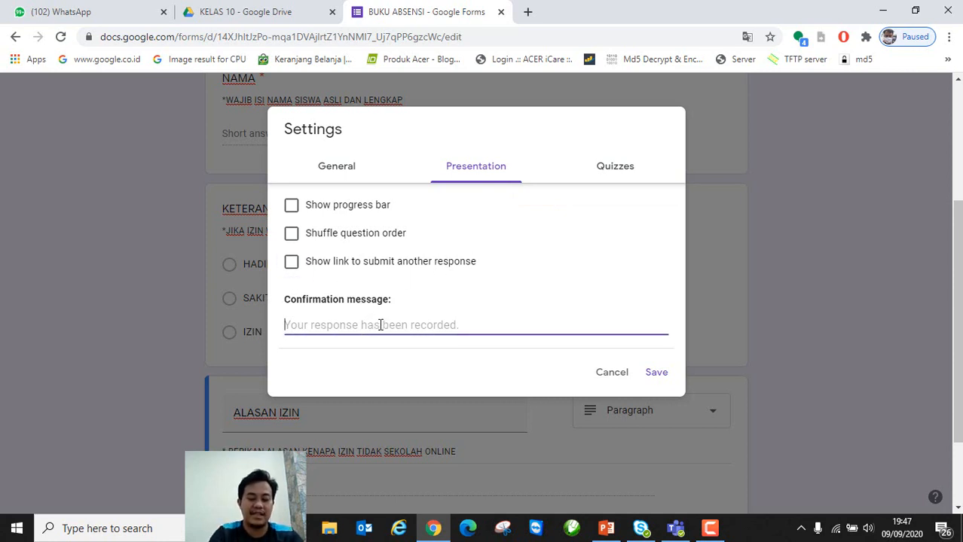
key(Caps_Lock)
key(Caps_Lock)
text(S)
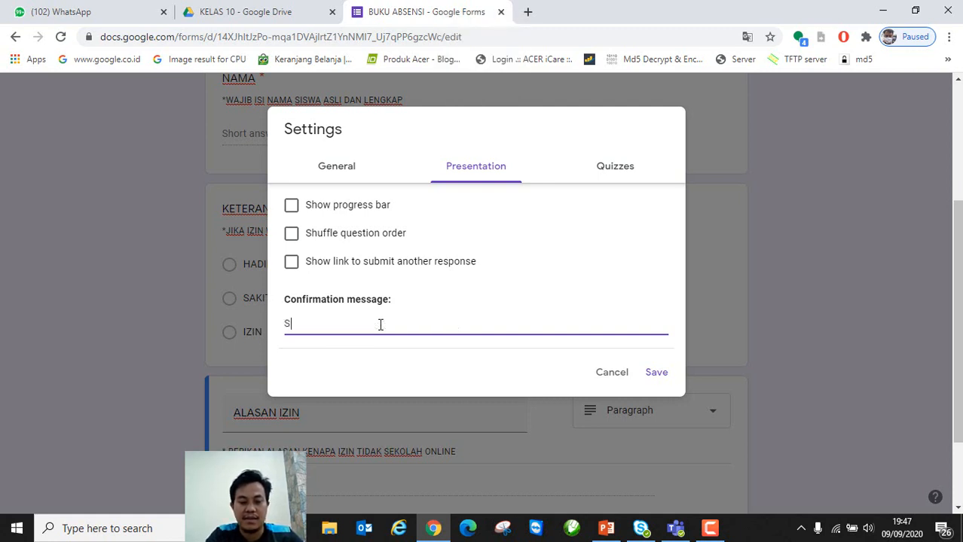
text(ELMANGAT )
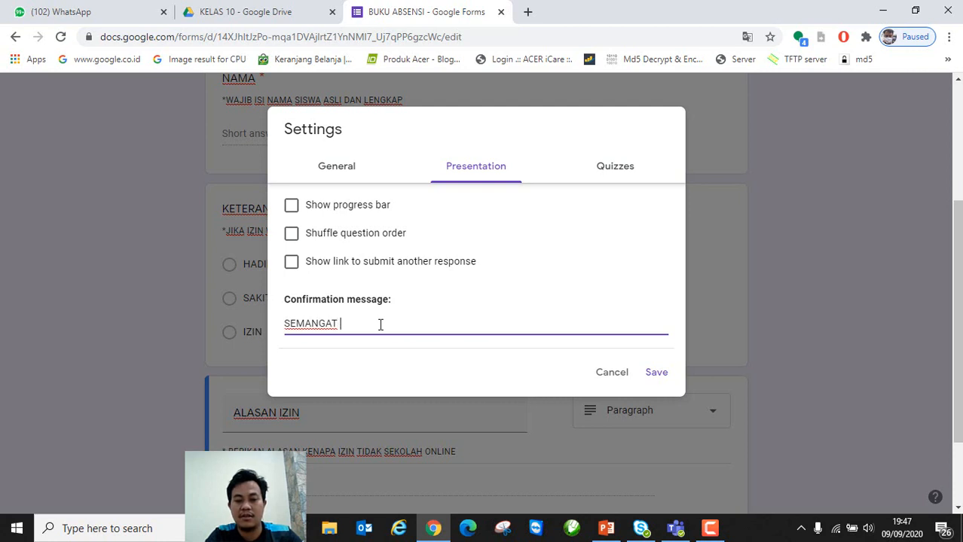
text(BELAJAR)
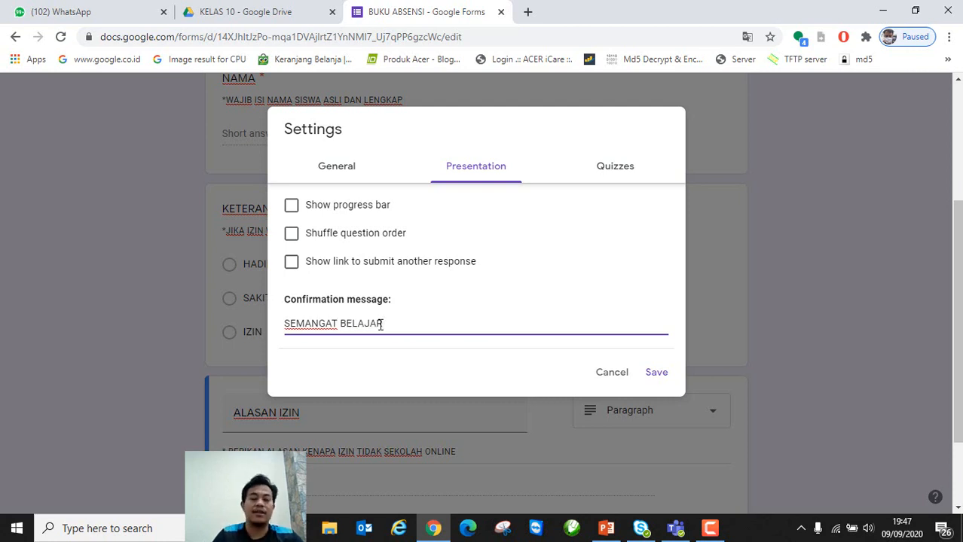
click(625, 175)
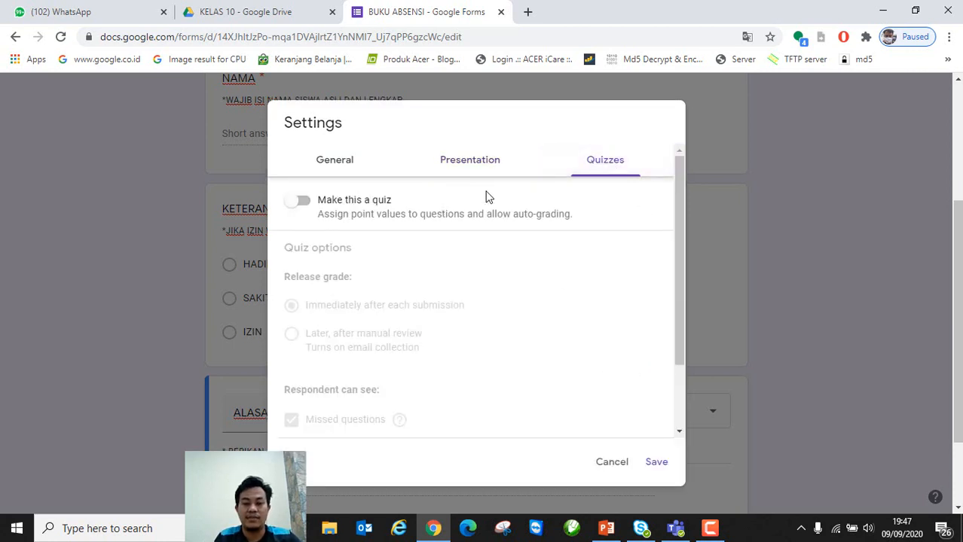
click(331, 167)
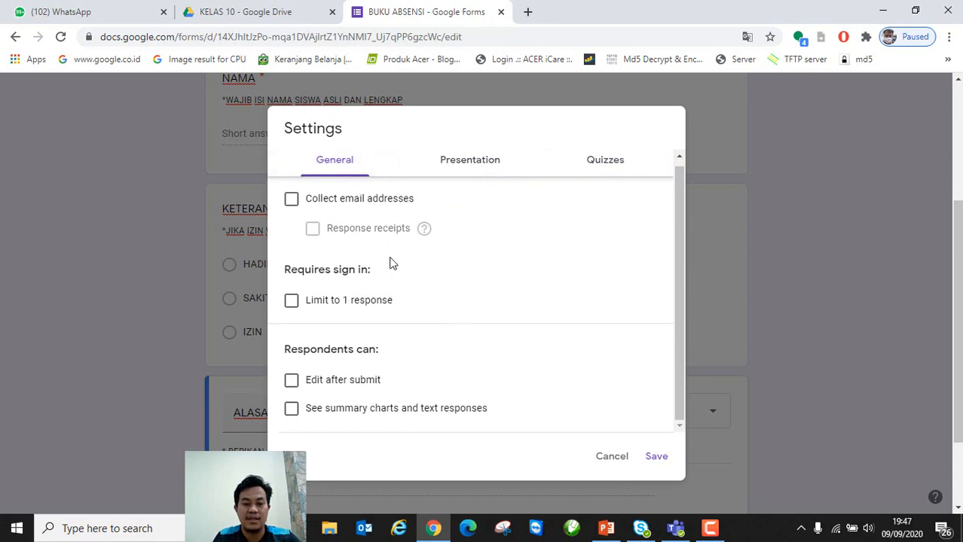
click(460, 174)
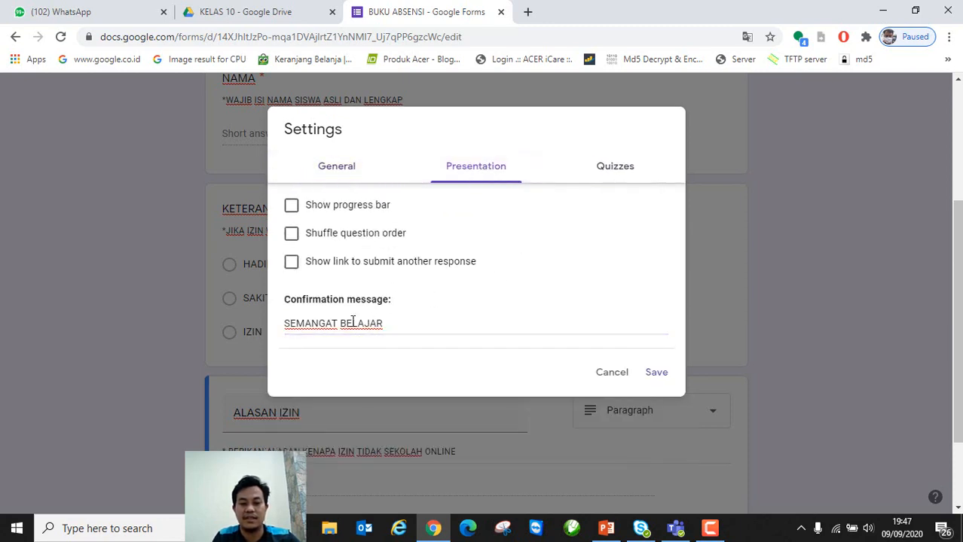
click(659, 380)
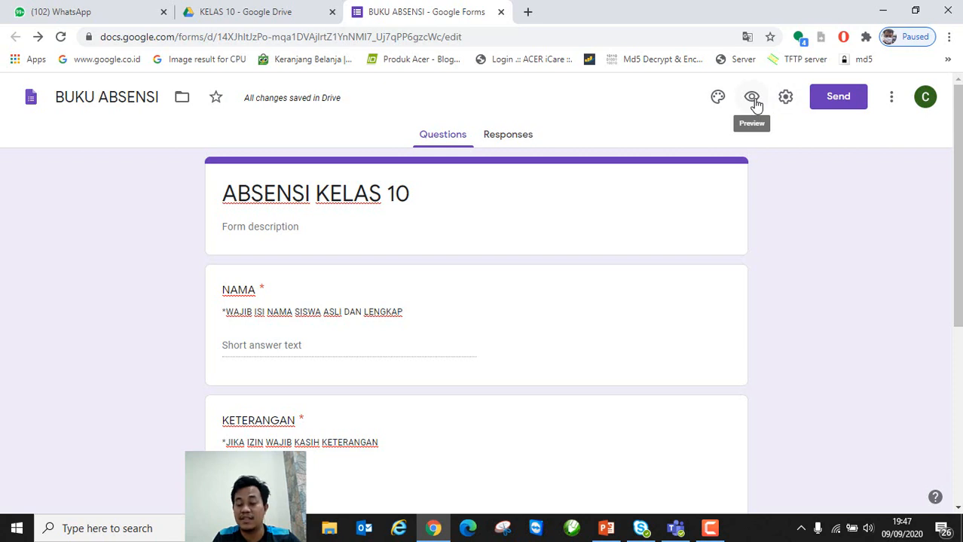
click(752, 98)
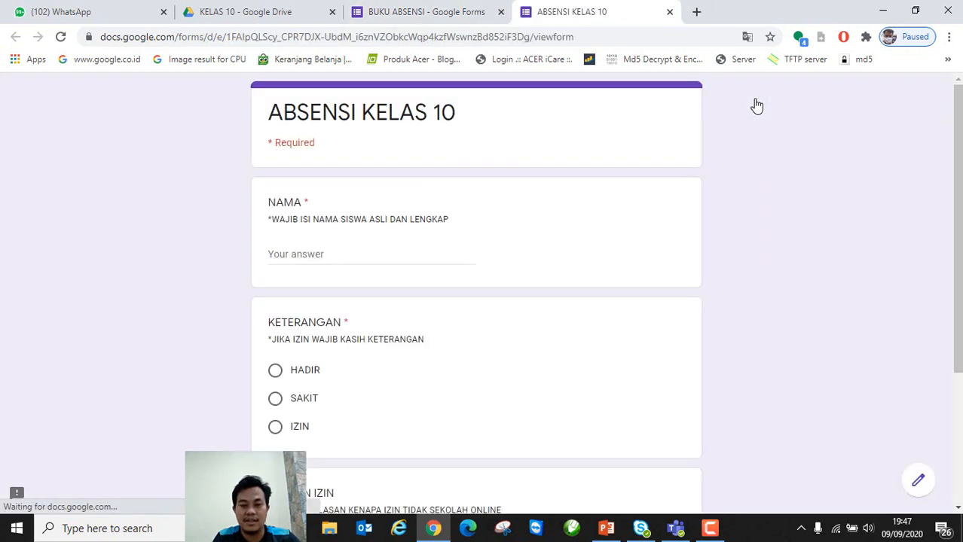
scroll(358, 369, down, 4)
scroll(367, 381, up, 4)
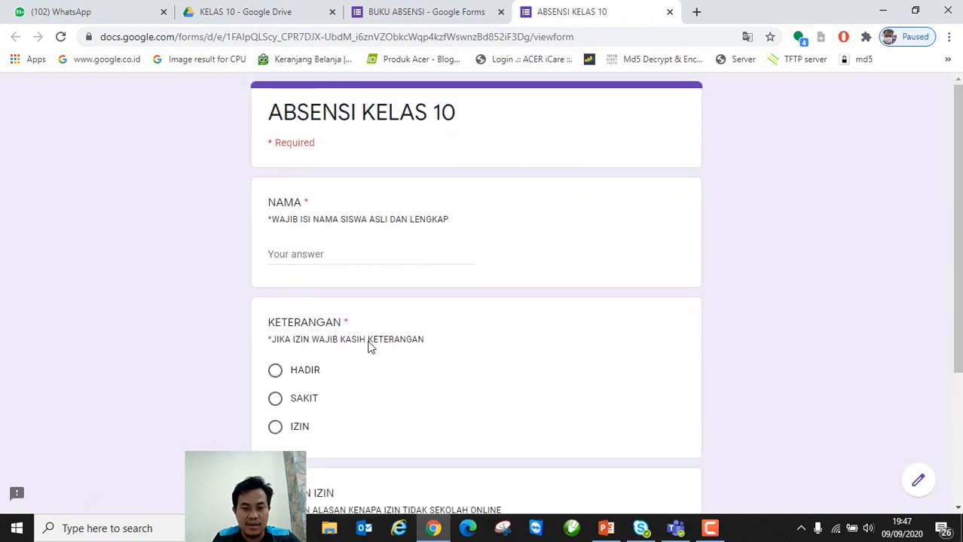
click(669, 12)
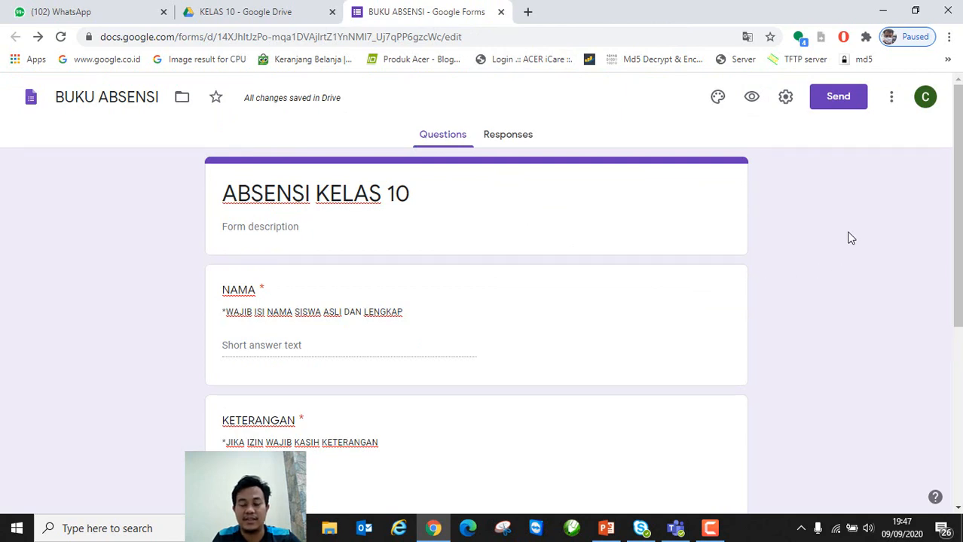
Step: Copy the form's shortened forms.gle link from the Send dialog's link option
click(850, 101)
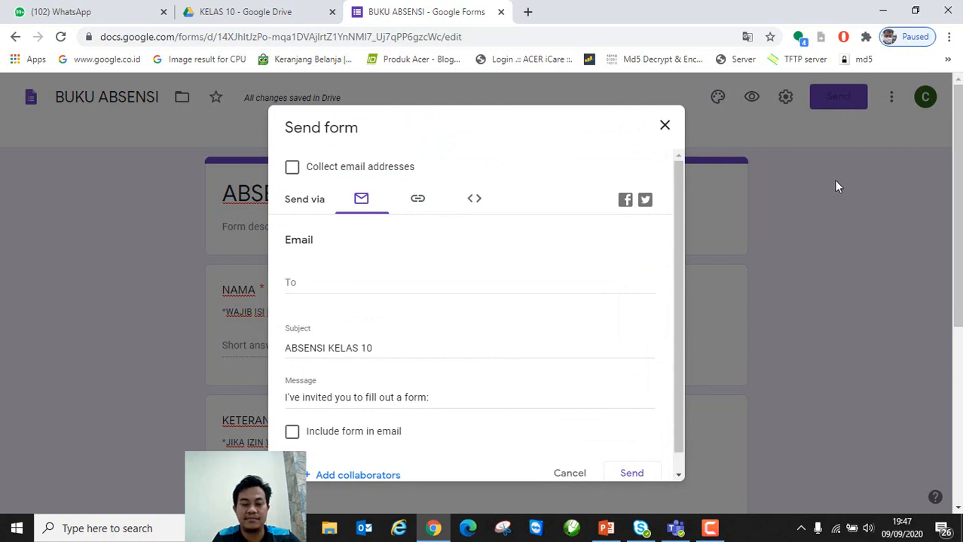
scroll(422, 316, down, 1)
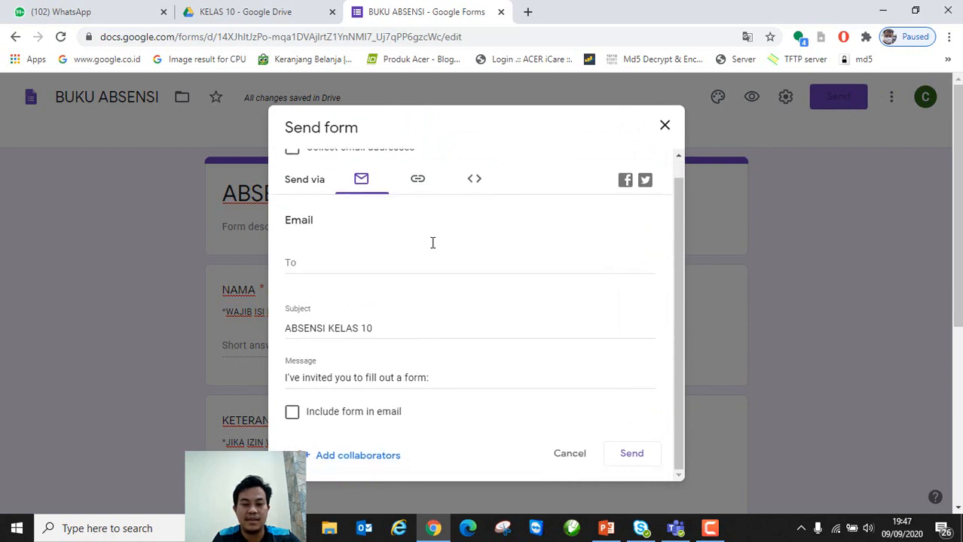
click(420, 186)
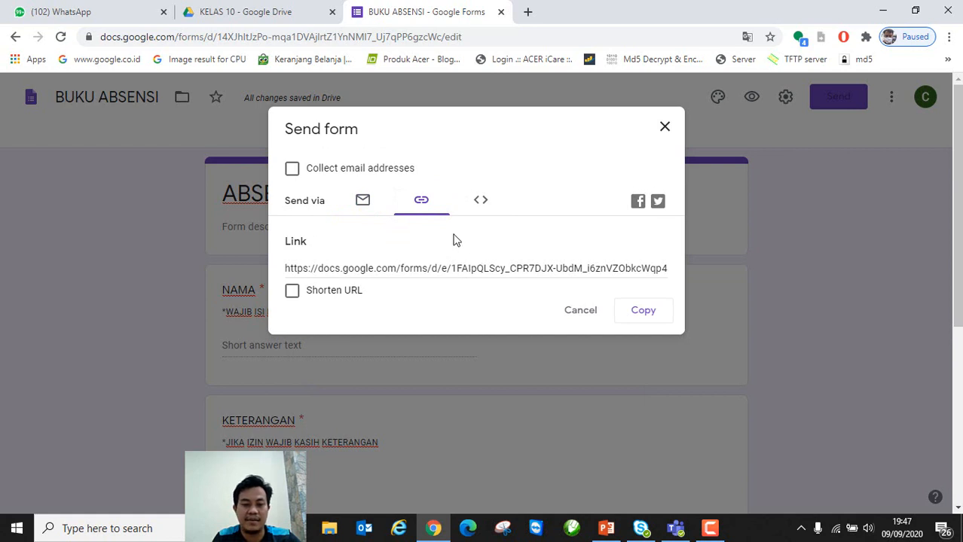
click(293, 293)
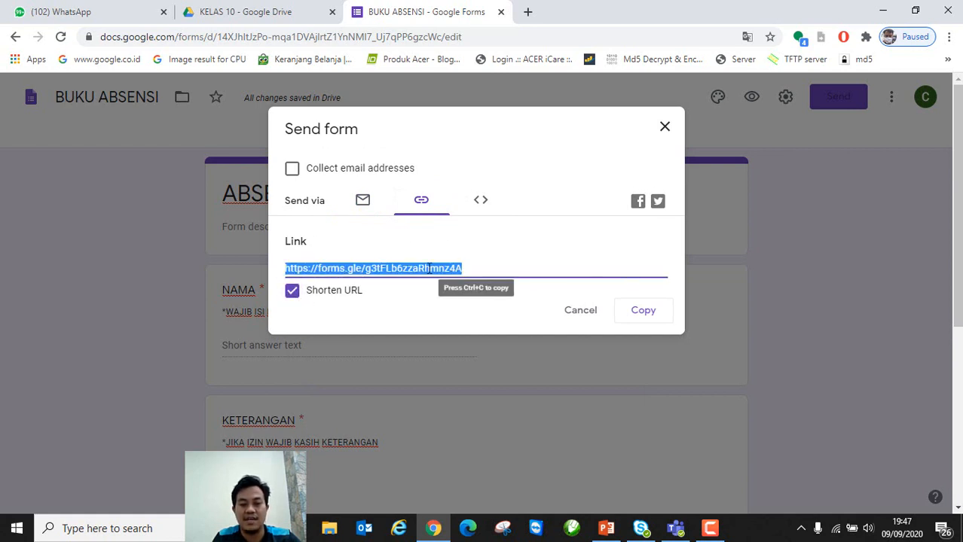
click(653, 317)
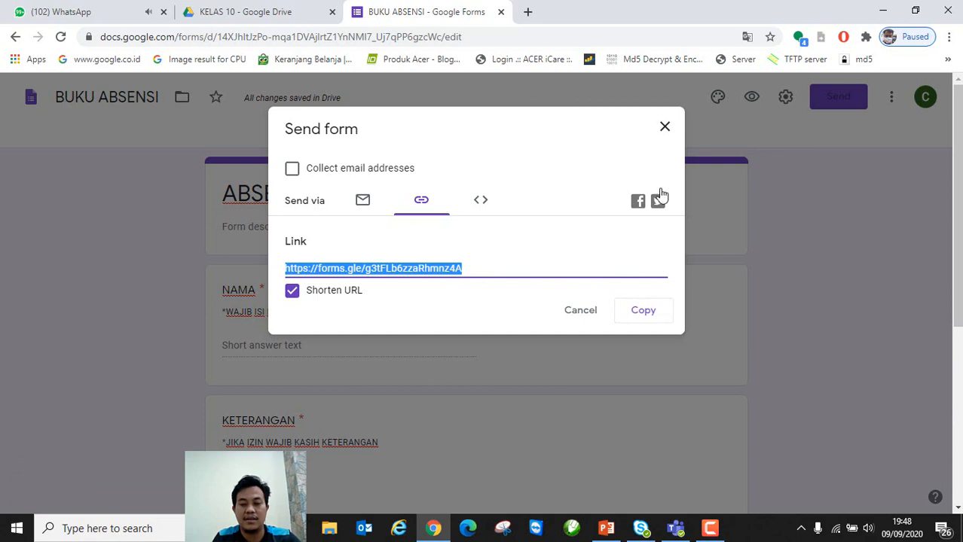
click(664, 128)
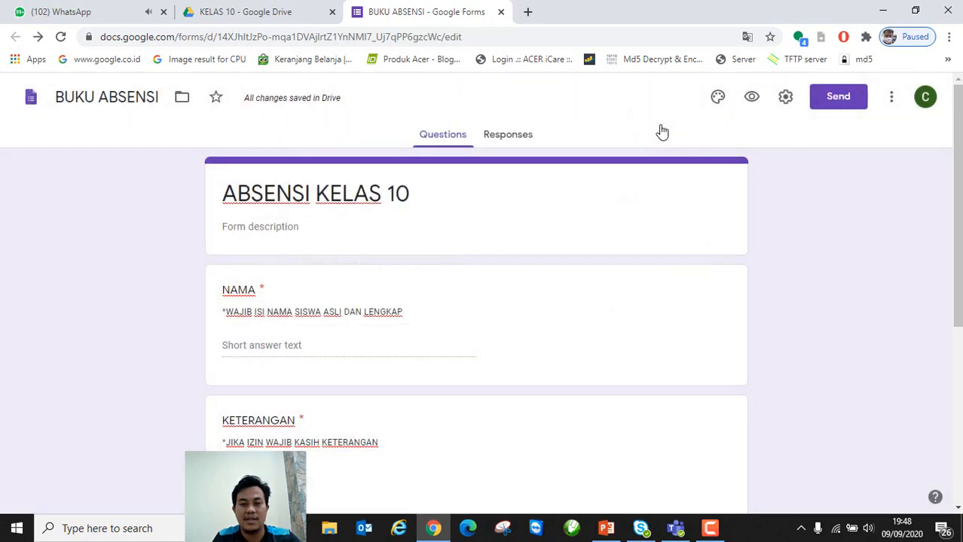
Step: Launch Notepad, write 'LINK ABSENSI KELAS 10 :' and paste the short form link after it
click(16, 528)
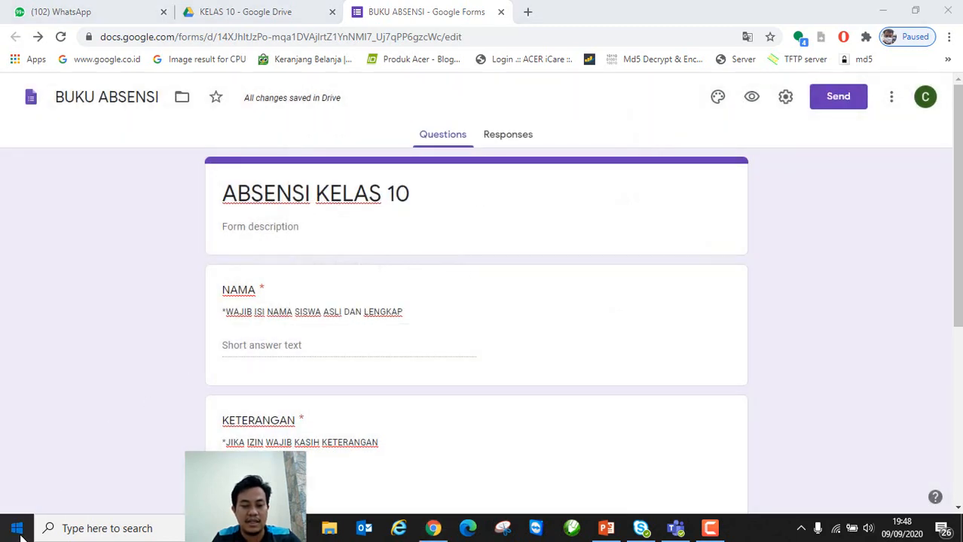
text(NOTEPAD)
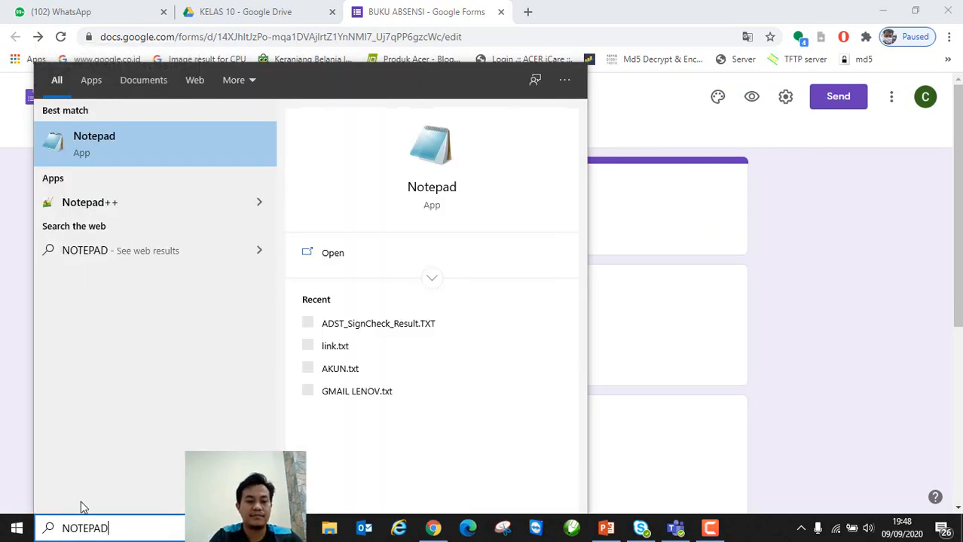
key(Return)
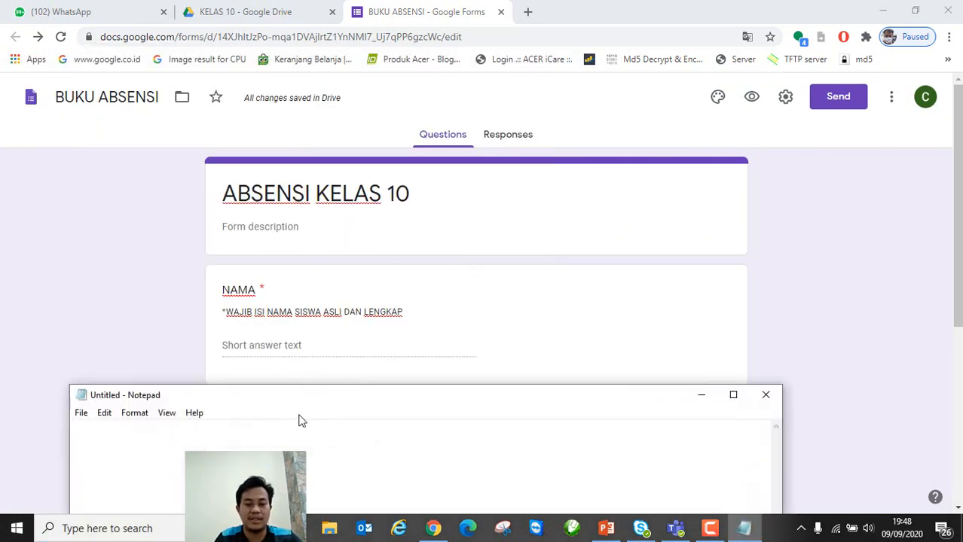
drag(315, 398, 383, 293)
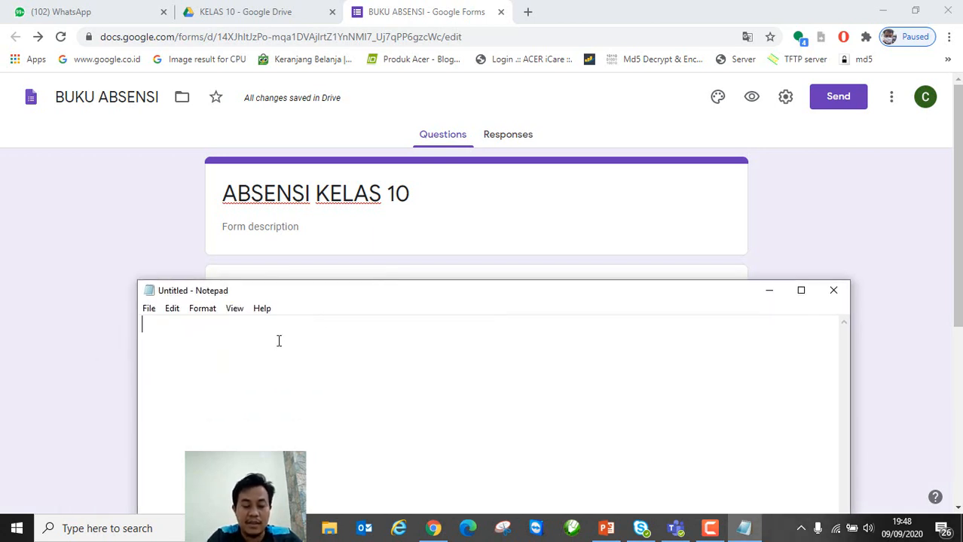
text(L)
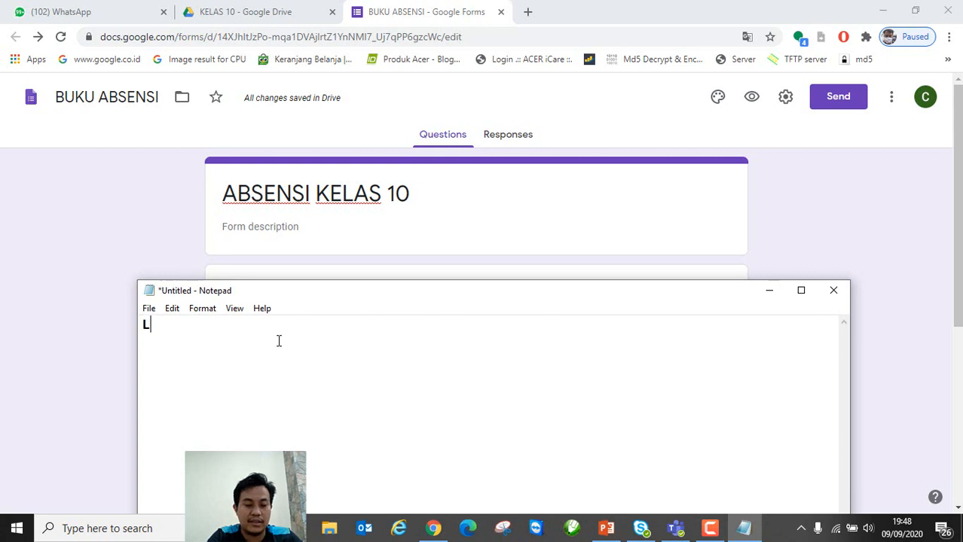
text(INK ABSE)
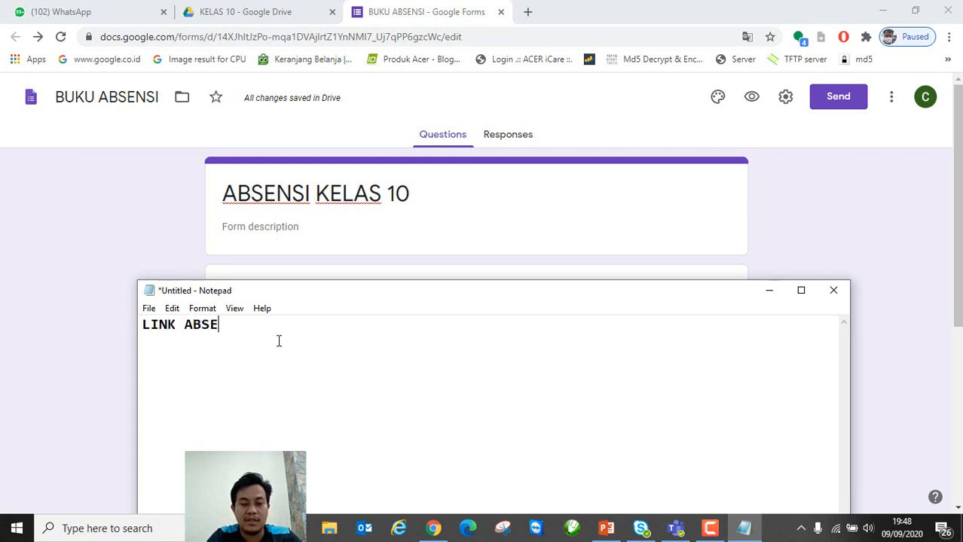
text(NSI KELAS )
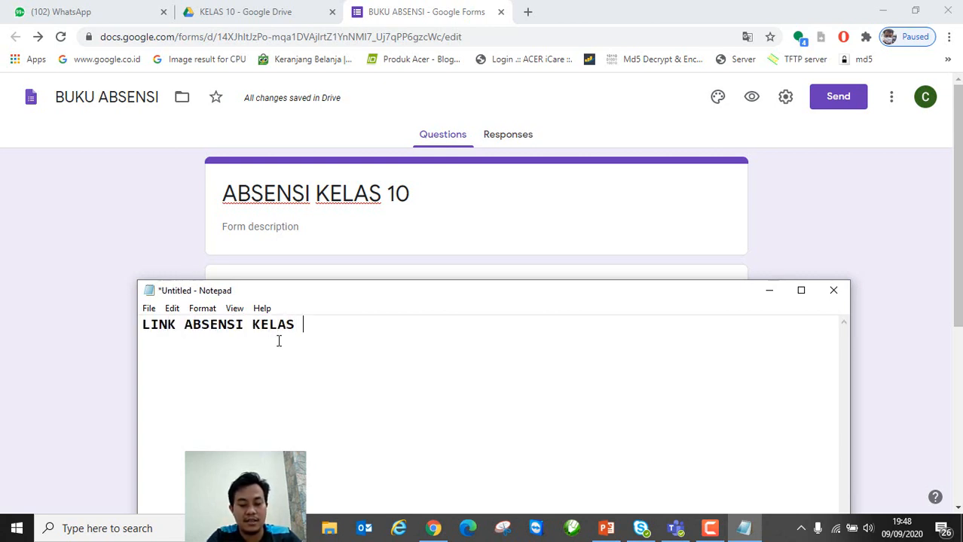
text(10 :)
key(ctrl+v)
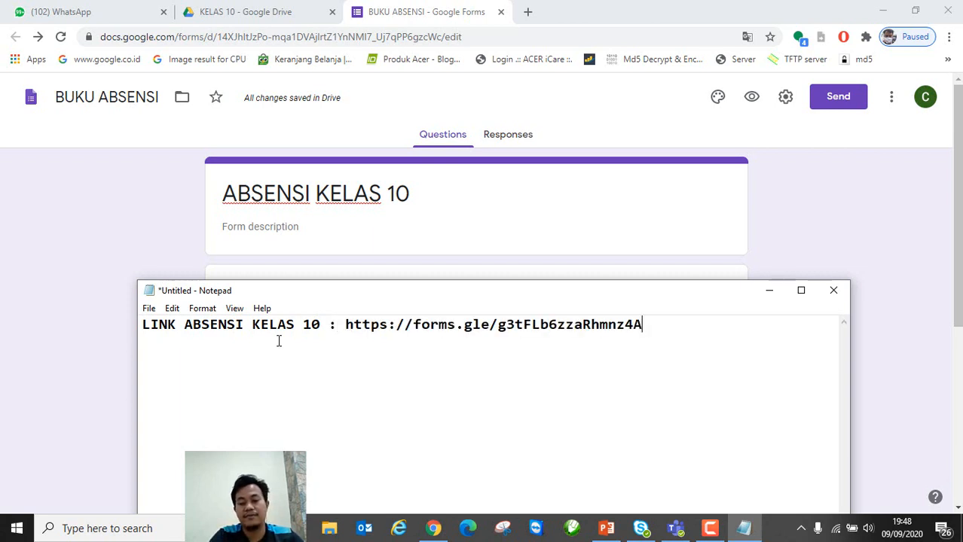
click(796, 224)
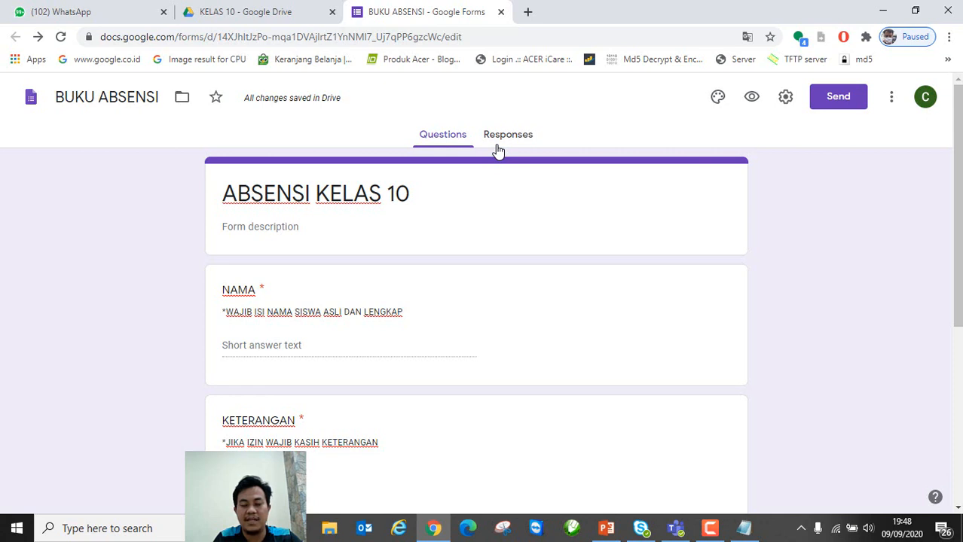
Step: Submit a test response with a sample student name in NAMA and HADIR selected
click(751, 100)
click(325, 251)
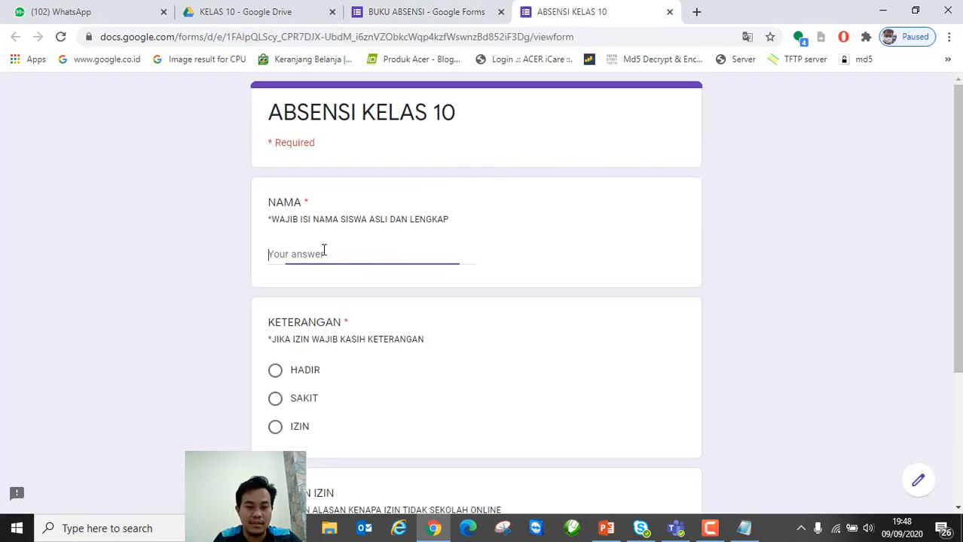
text(FlRDAUS)
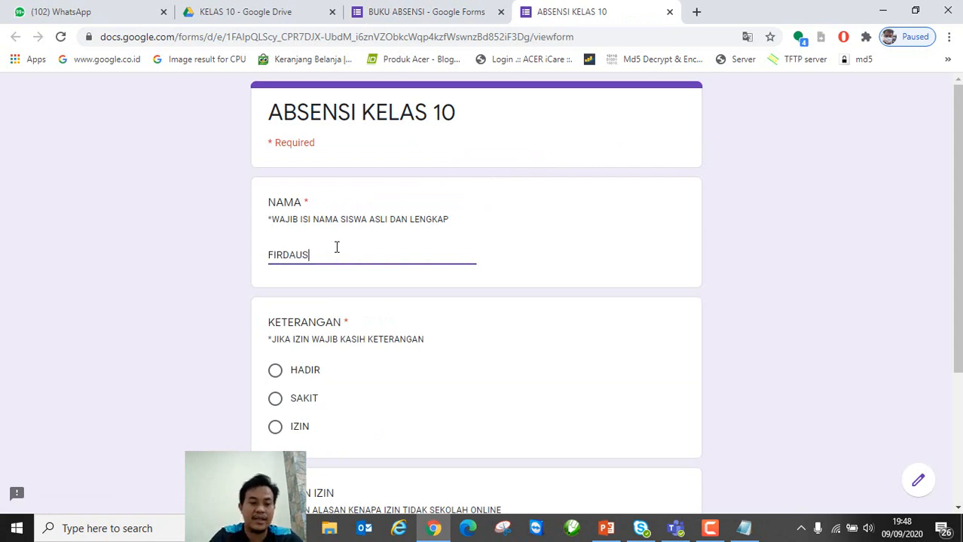
click(275, 374)
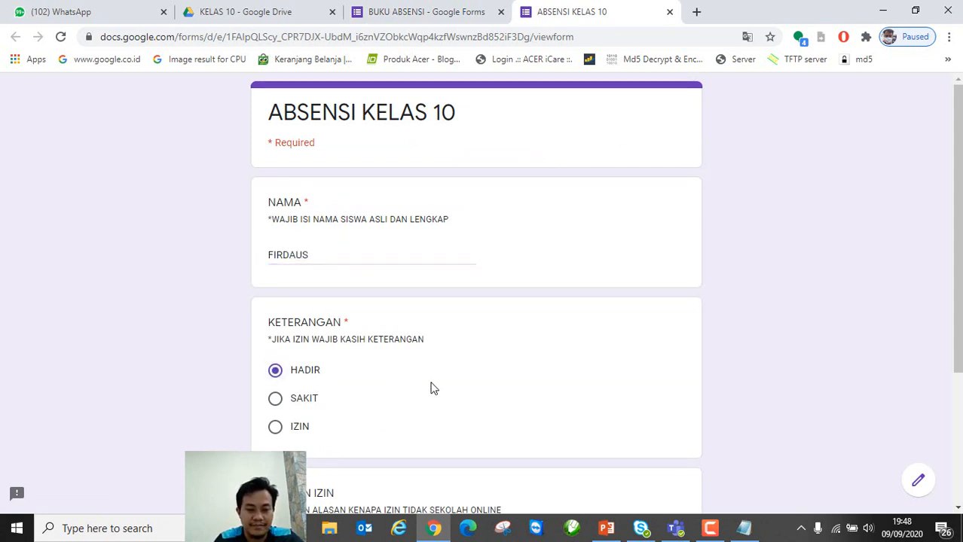
scroll(525, 388, down, 3)
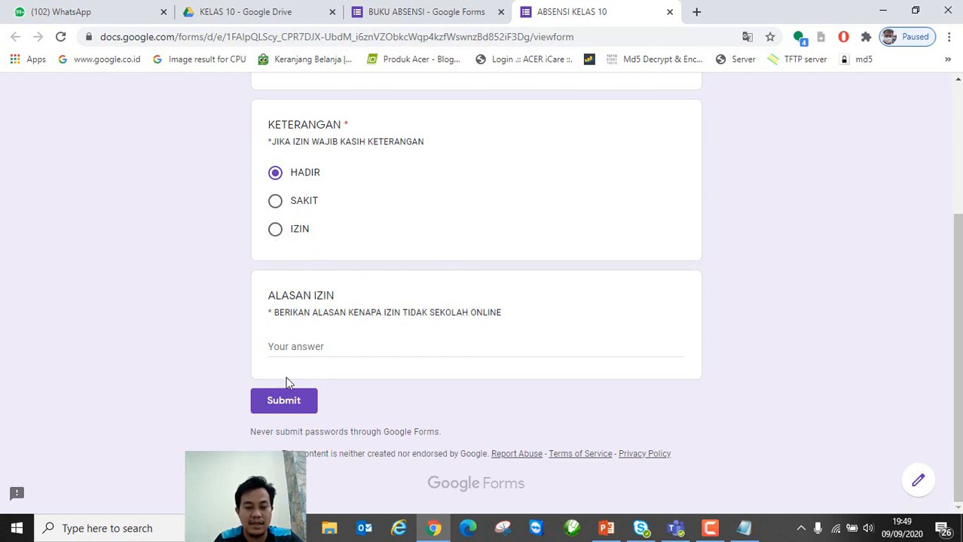
click(282, 401)
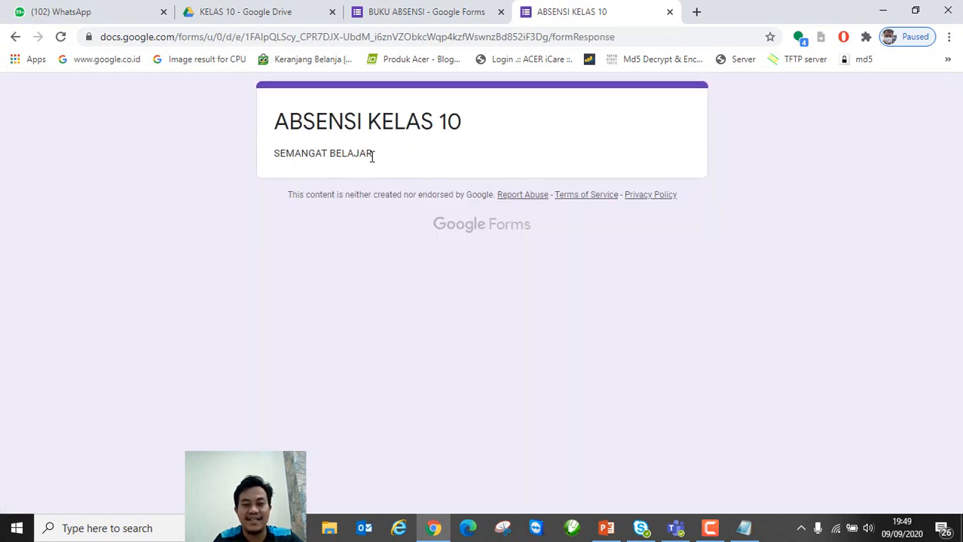
click(670, 12)
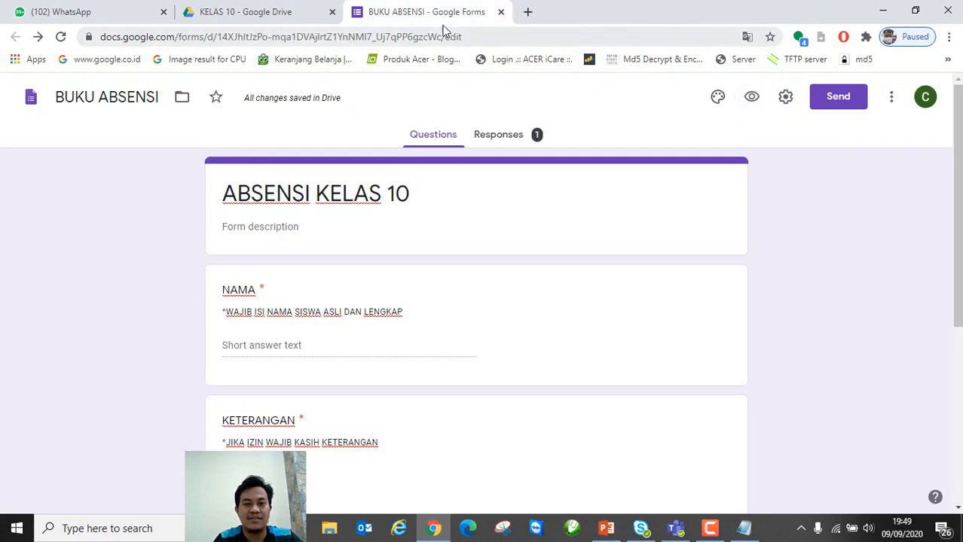
Step: Submit a test response with a sample name, IZIN, and reason 'Ada kepentingan keluarga'
click(751, 100)
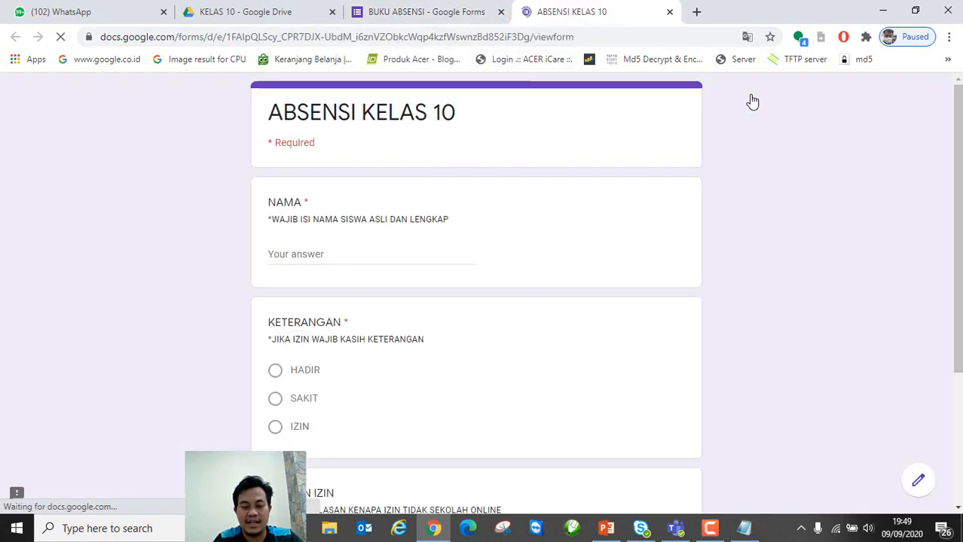
click(380, 252)
scroll(523, 321, down, 3)
text(DAUS)
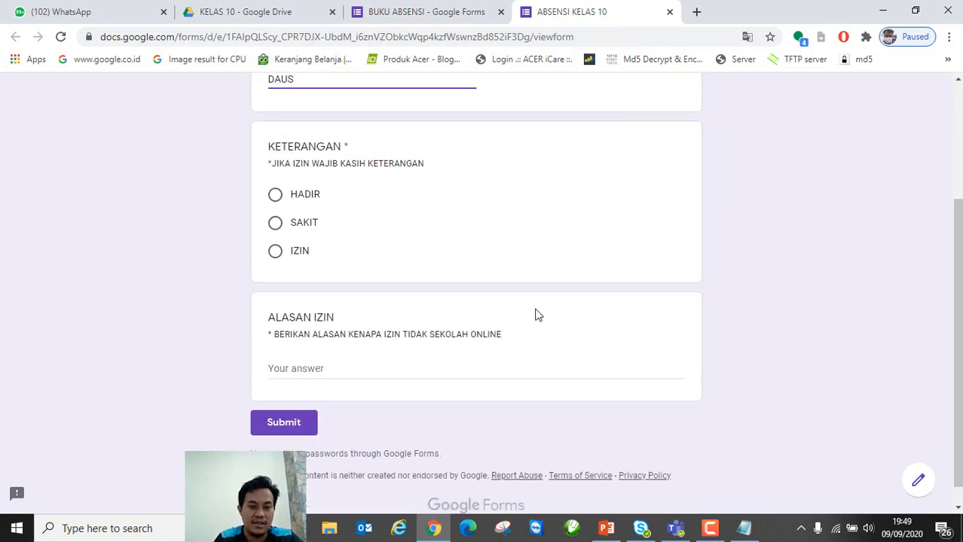
click(276, 252)
click(302, 370)
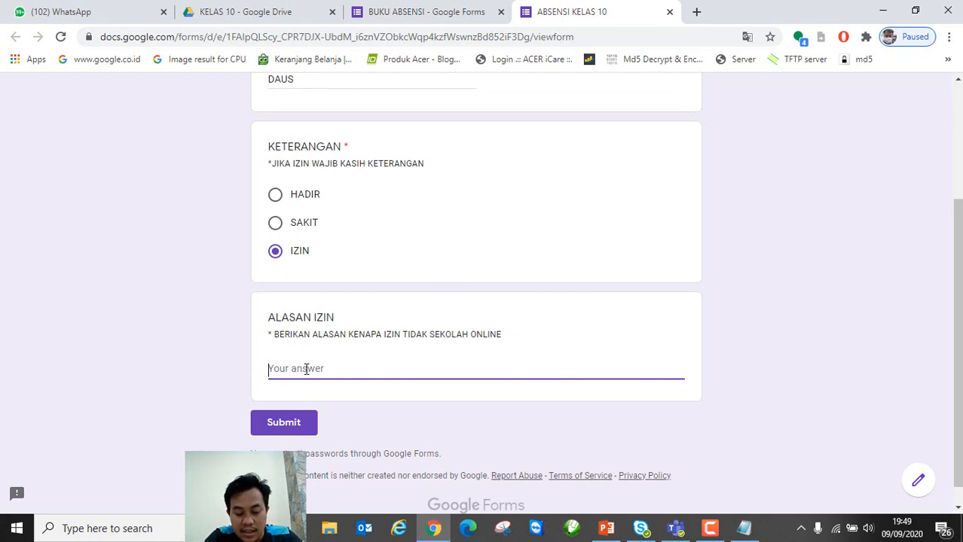
text(AD)
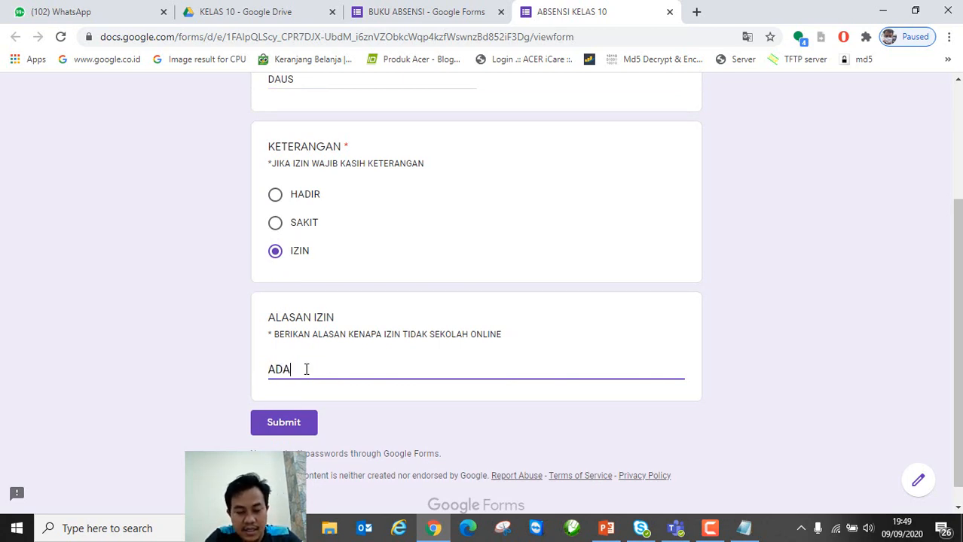
key(BackSpace)
key(Caps_Lock)
text(da )
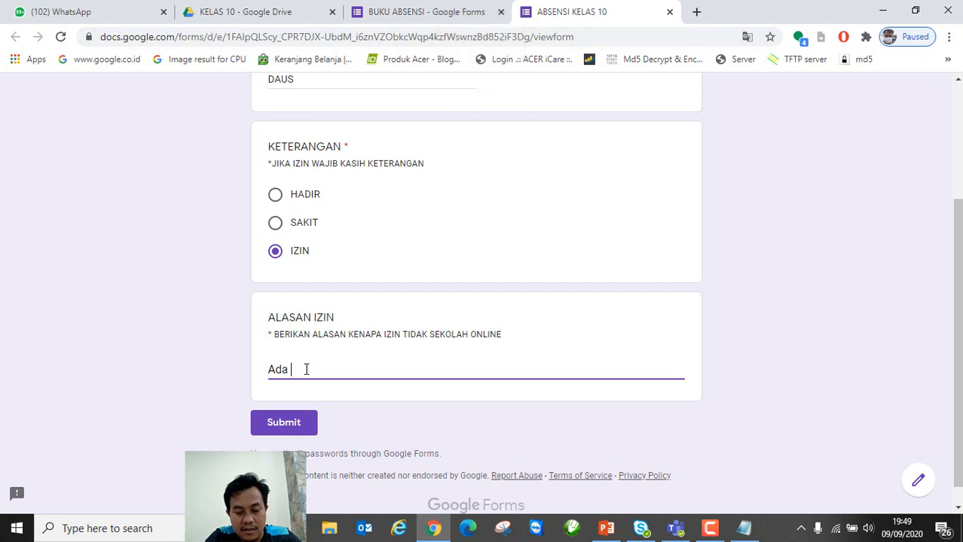
text(kepentingan keluarga)
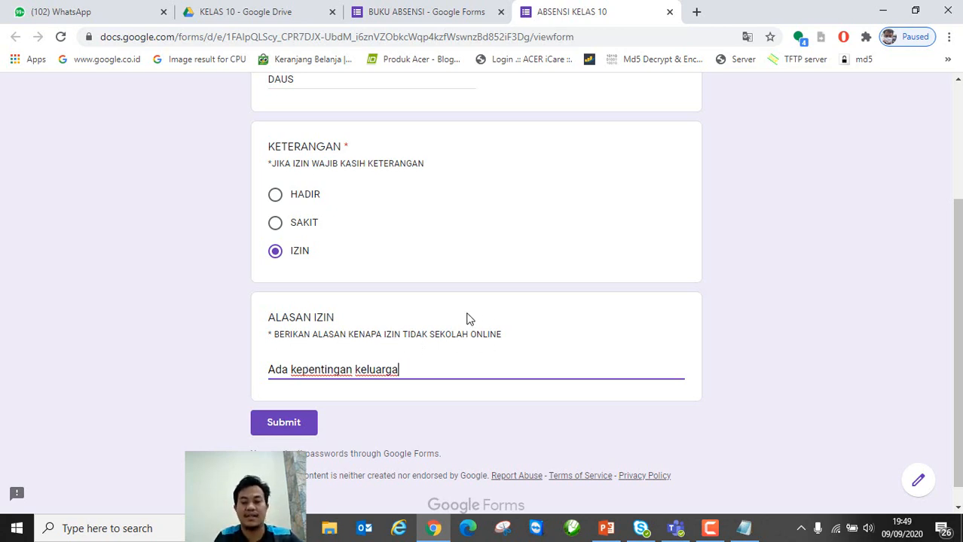
click(309, 424)
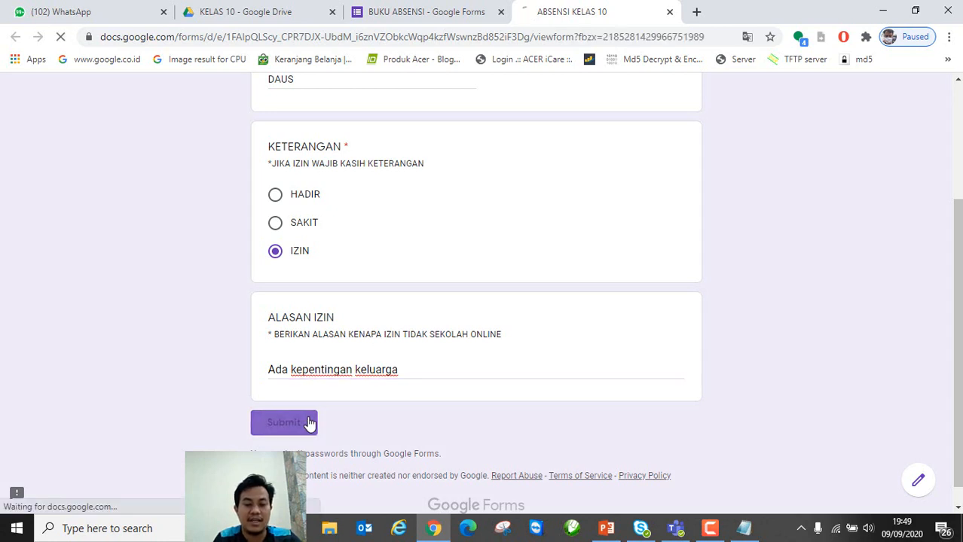
click(669, 13)
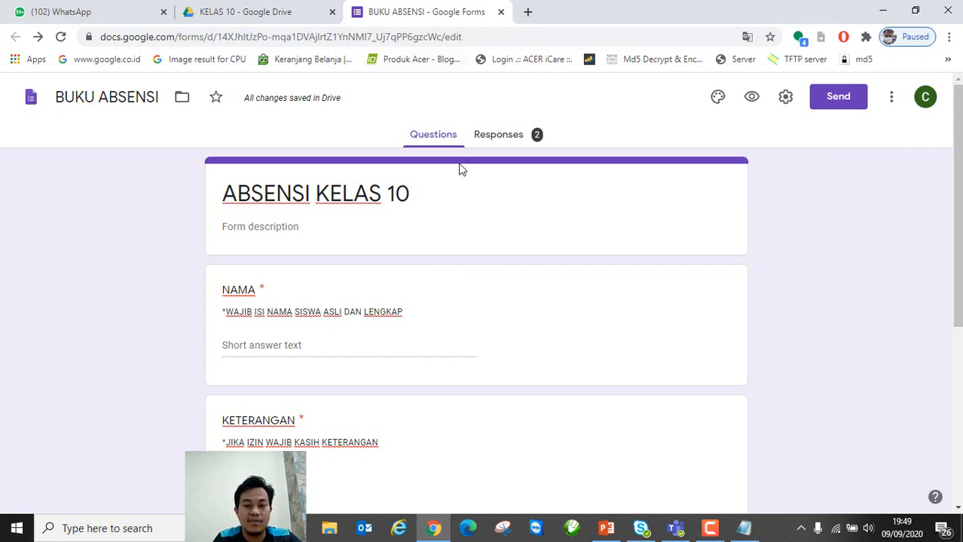
Step: From the Responses tab, create a linked spreadsheet named 'BUKU ABSENSI Kelas 10'
click(507, 138)
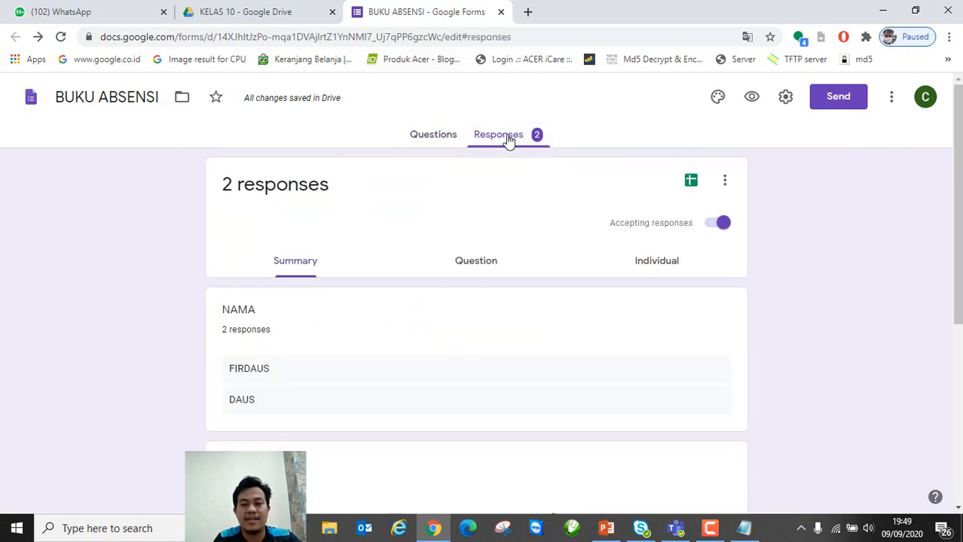
click(691, 184)
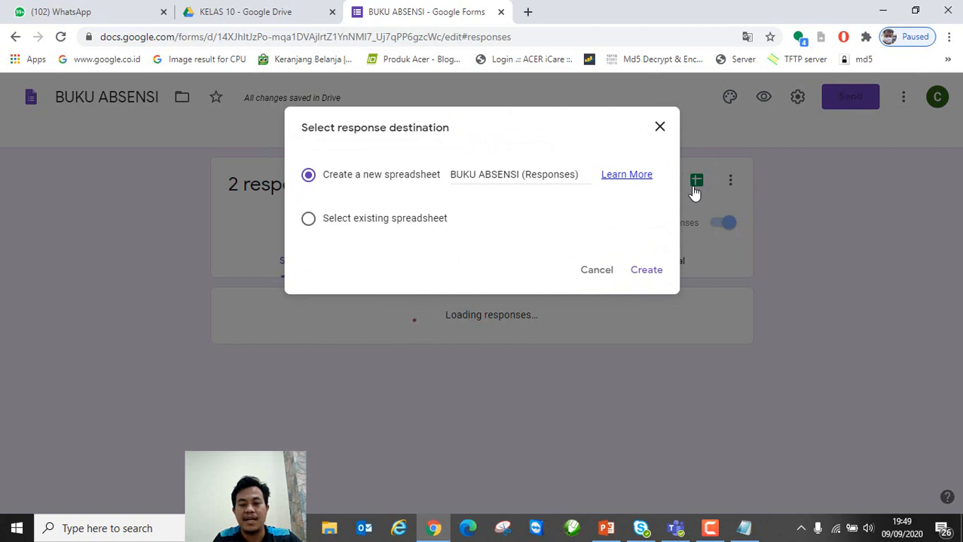
click(523, 171)
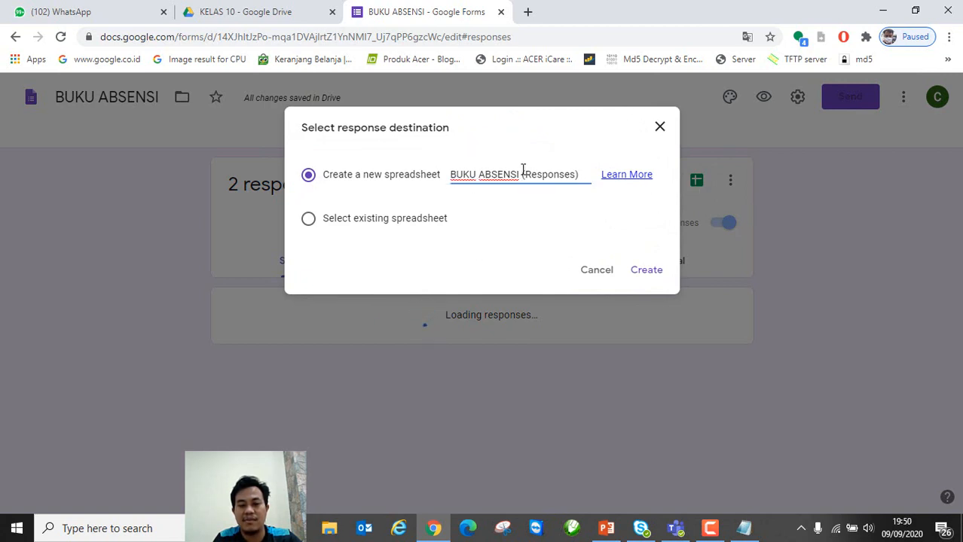
drag(523, 170, 578, 173)
key(BackSpace)
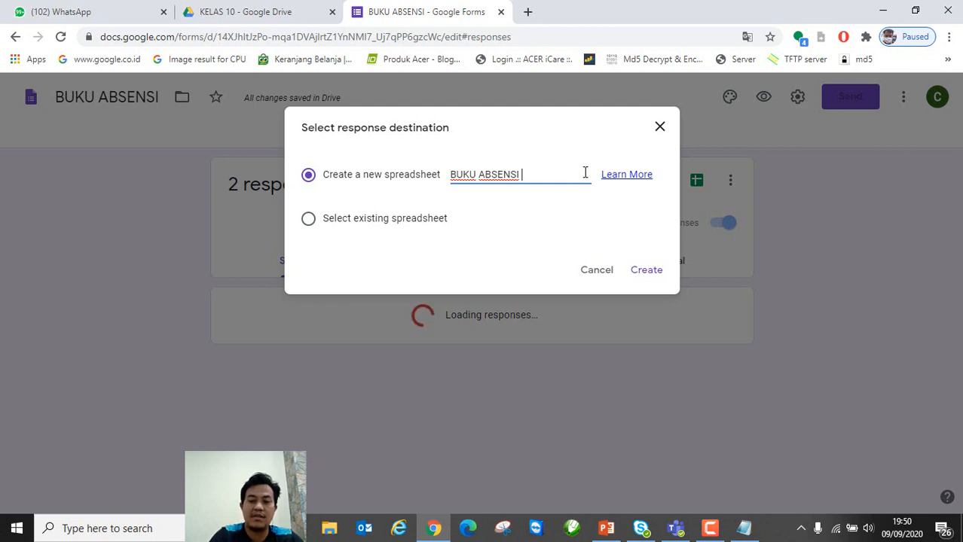
text(keKelas 10)
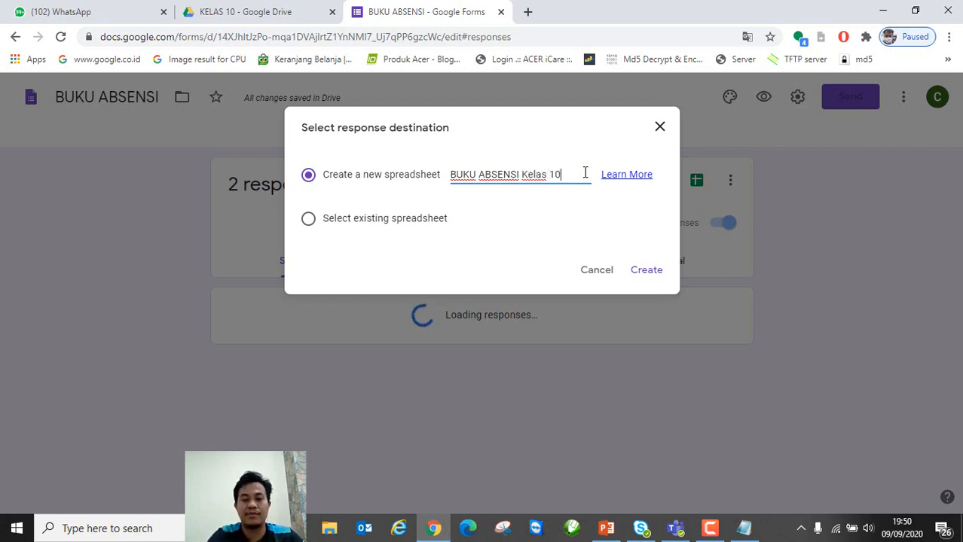
click(645, 275)
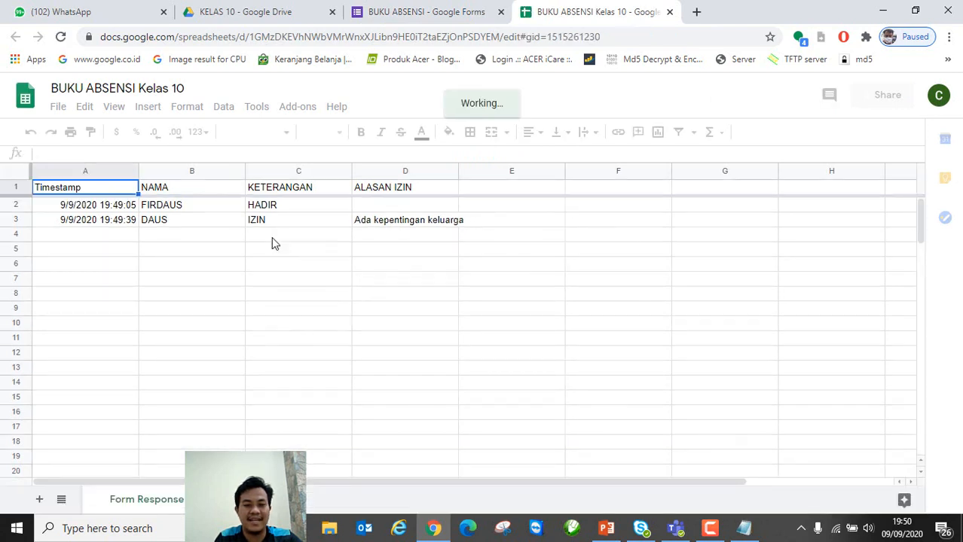
Step: Open the context menu of the 'Form Responses 1' sheet tab
click(178, 285)
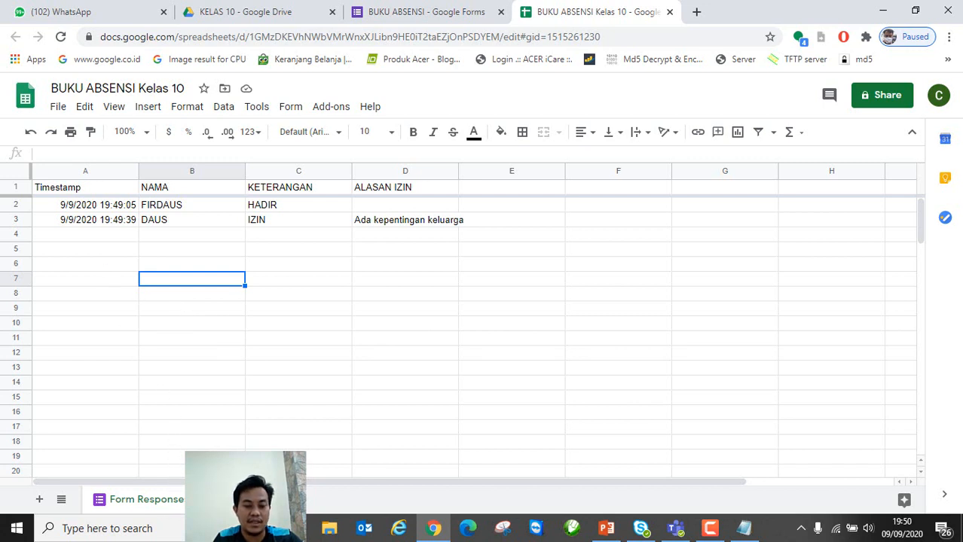
right_click(135, 500)
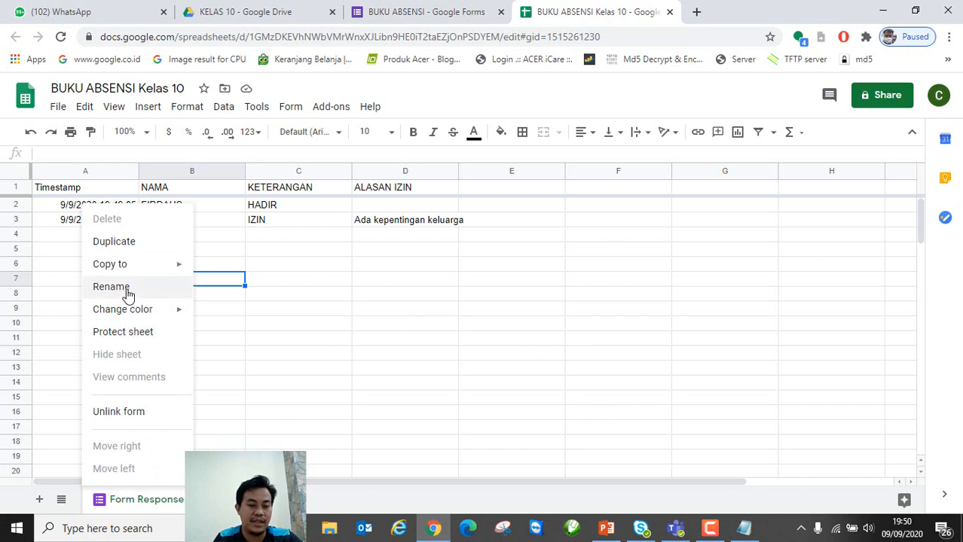
click(252, 441)
right_click(135, 499)
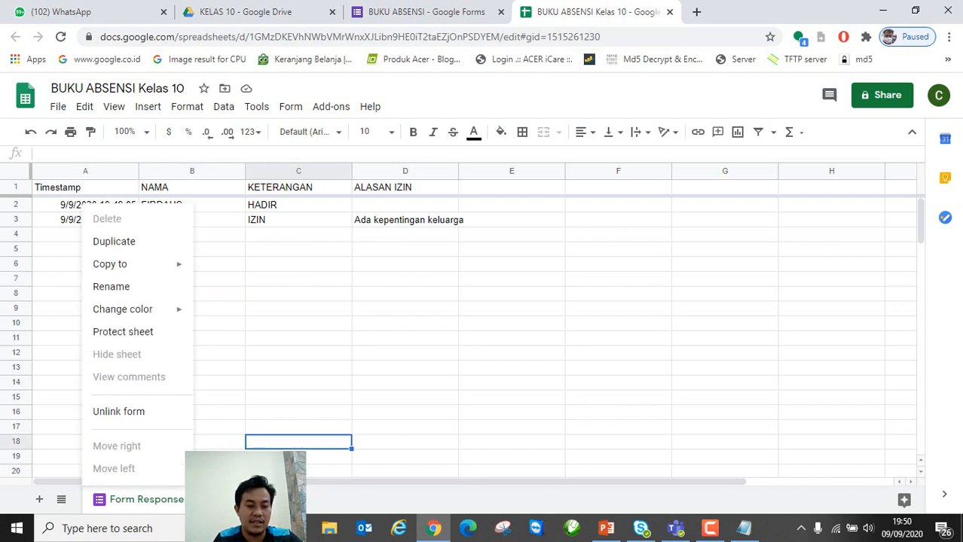
click(131, 293)
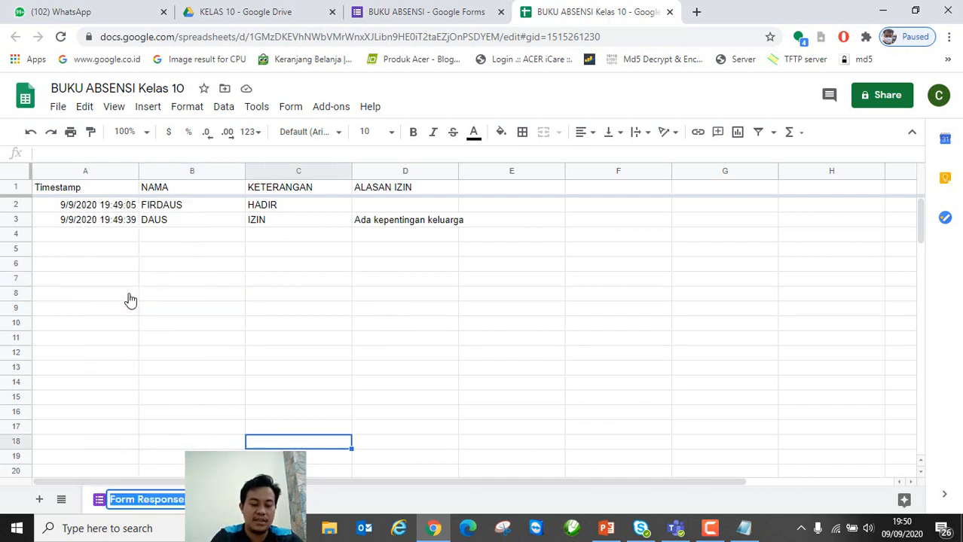
key(Caps_Lock)
text(J)
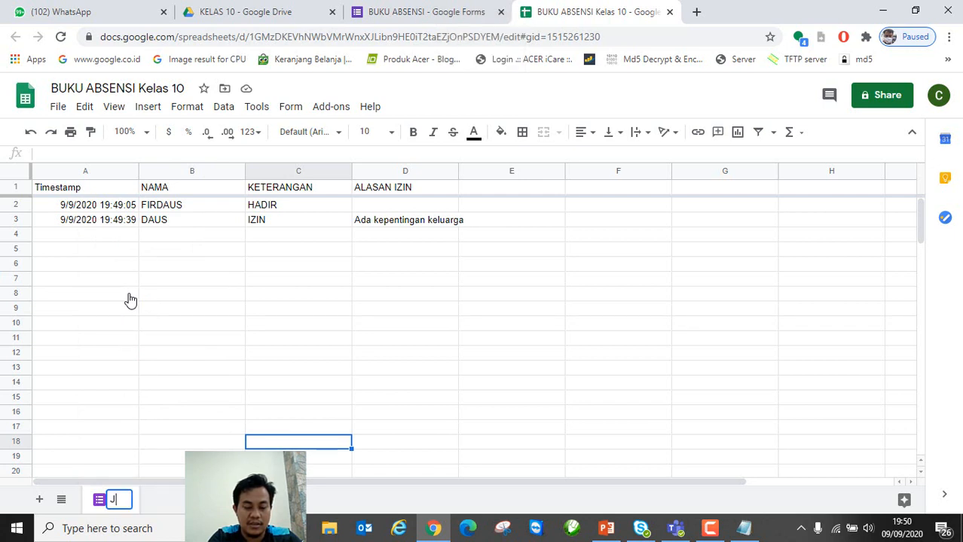
key(BackSpace)
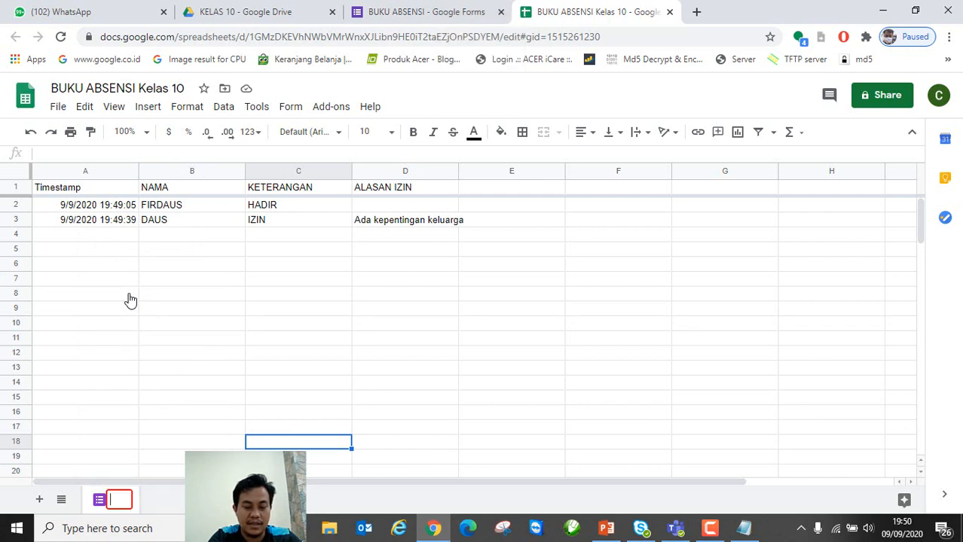
text(ABSEN M)
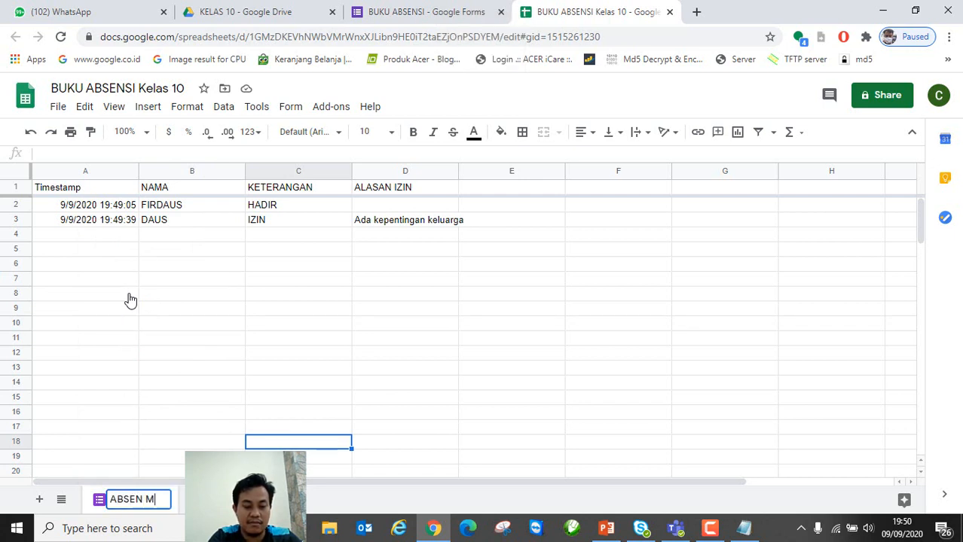
text(ASUK)
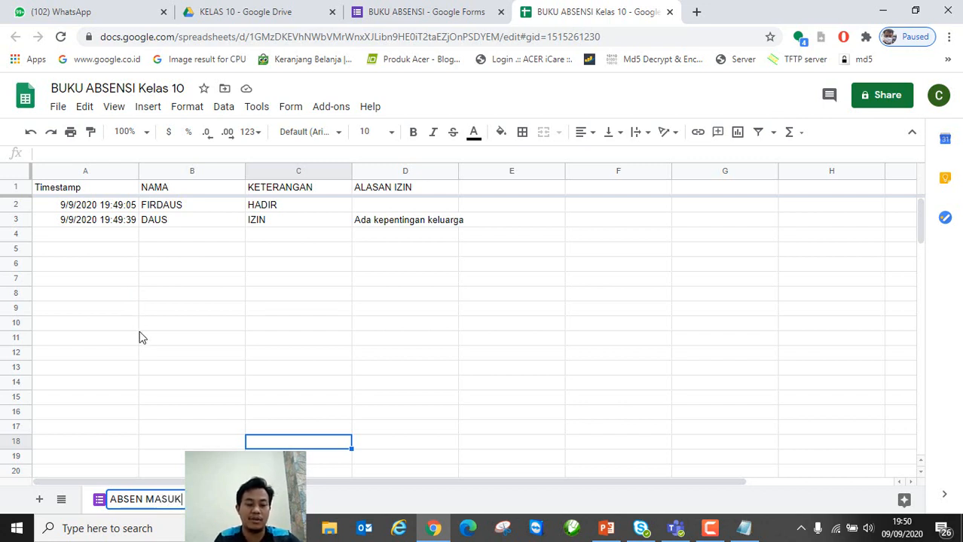
click(143, 340)
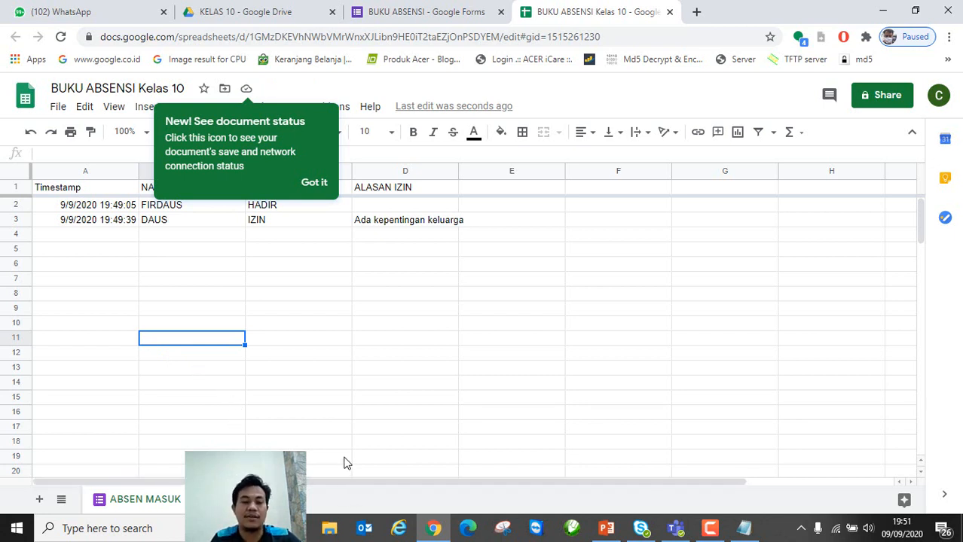
Step: Close the Sheets and Forms tabs and check both files in the KELAS 10 folder
click(324, 414)
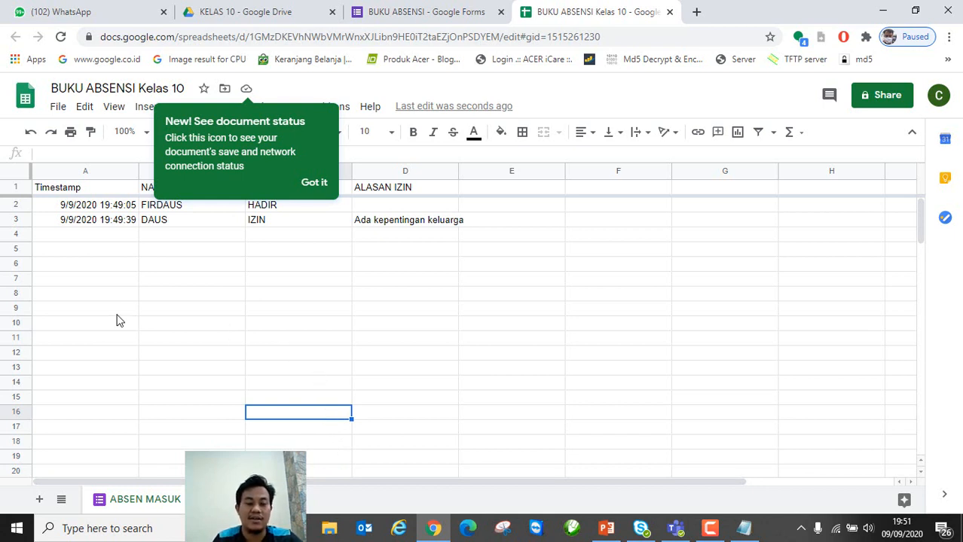
click(671, 12)
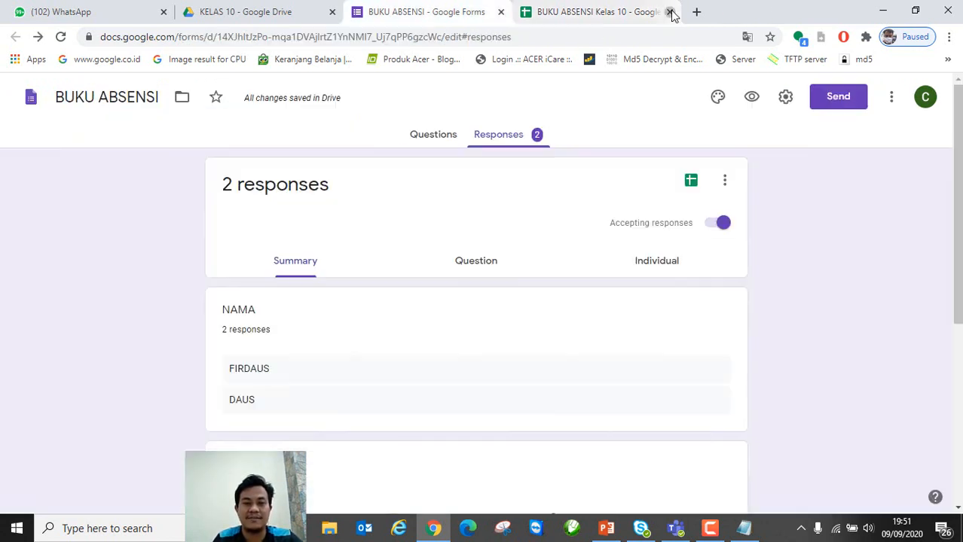
click(501, 12)
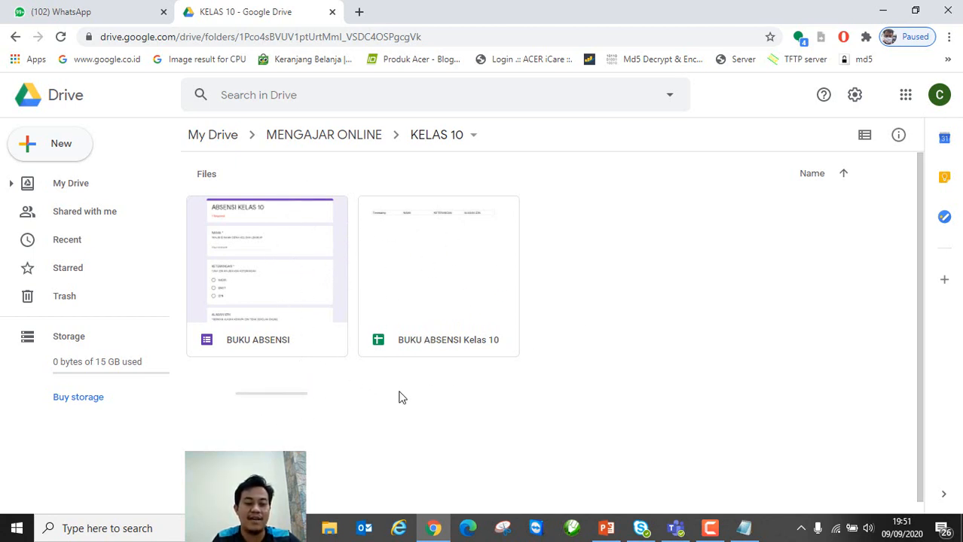
drag(357, 400, 492, 280)
click(608, 284)
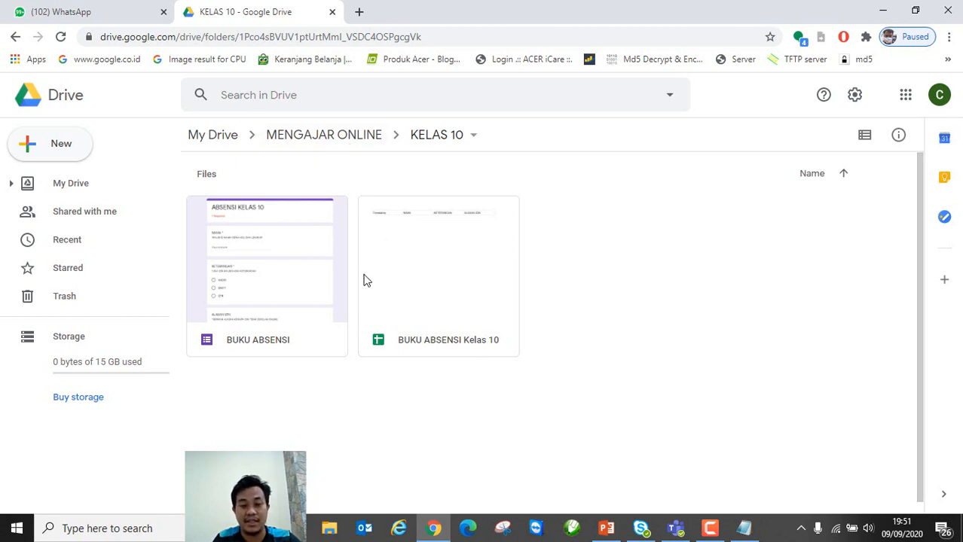
Step: Open the KELAS 11 folder under MENGAJAR ONLINE and create a blank Google Form
click(325, 141)
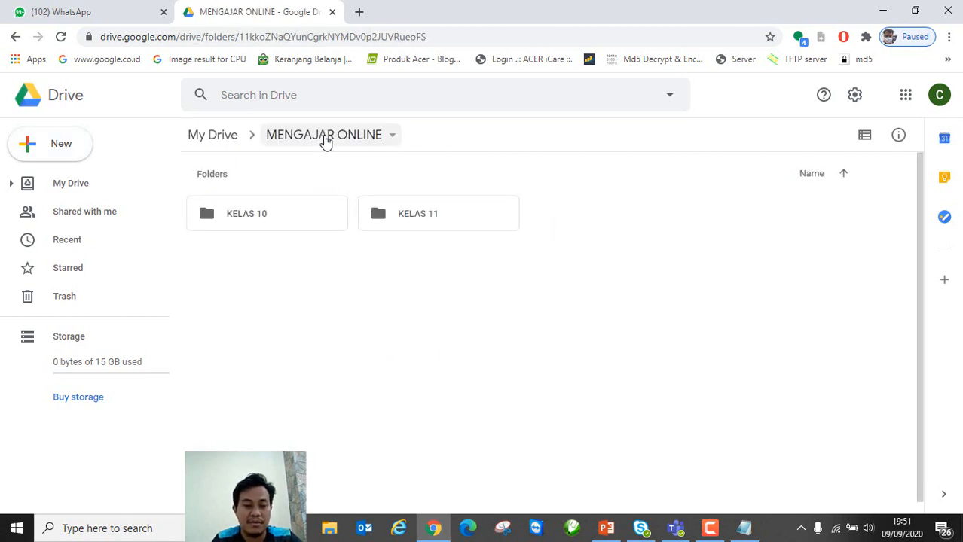
double_click(422, 219)
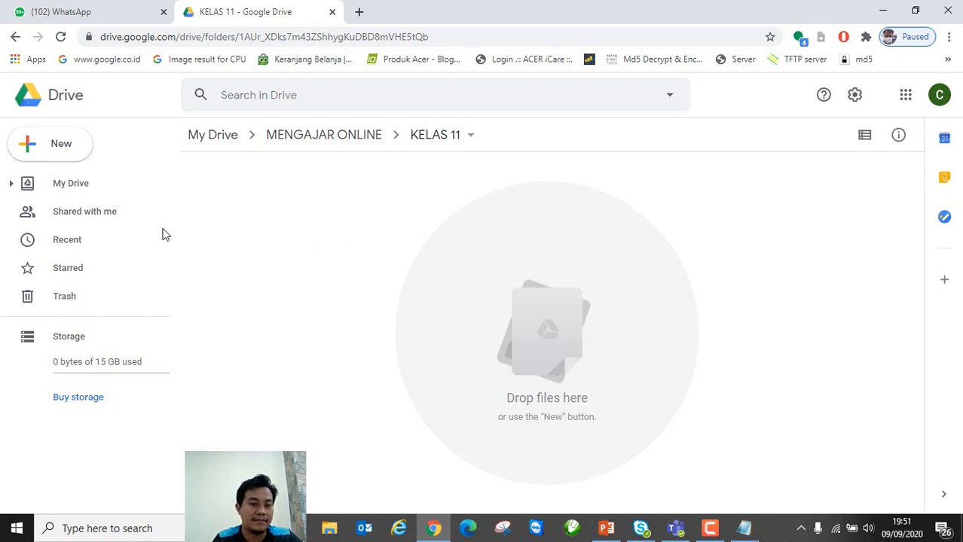
click(76, 151)
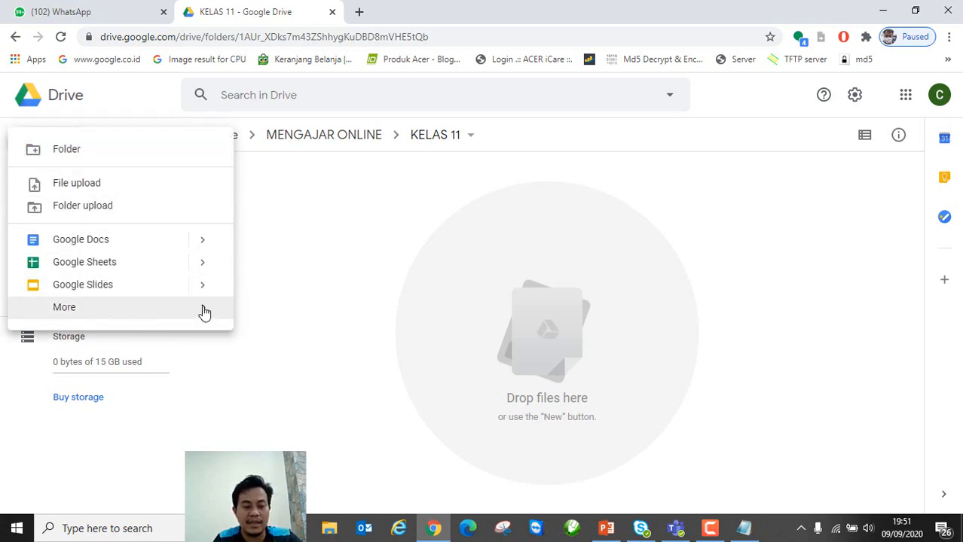
click(361, 245)
click(75, 153)
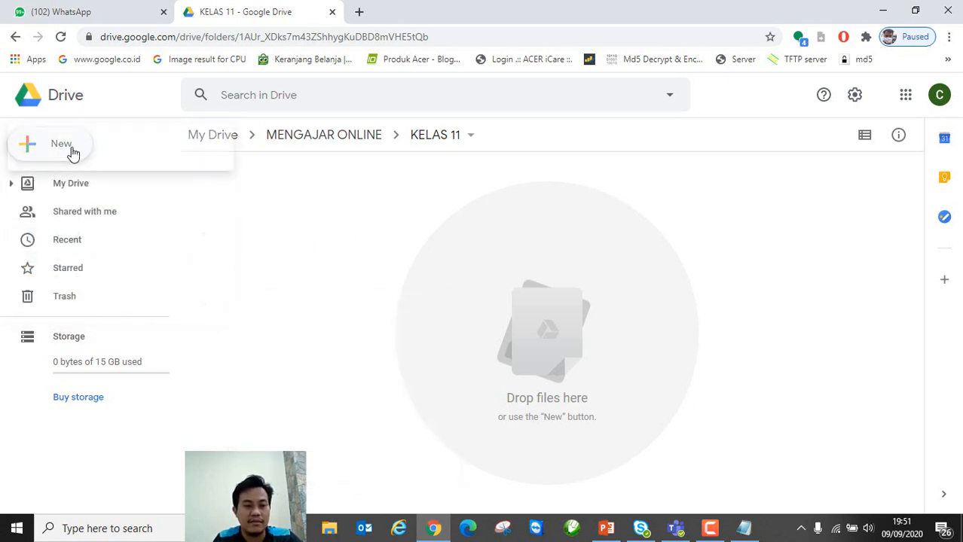
mouse_move(204, 315)
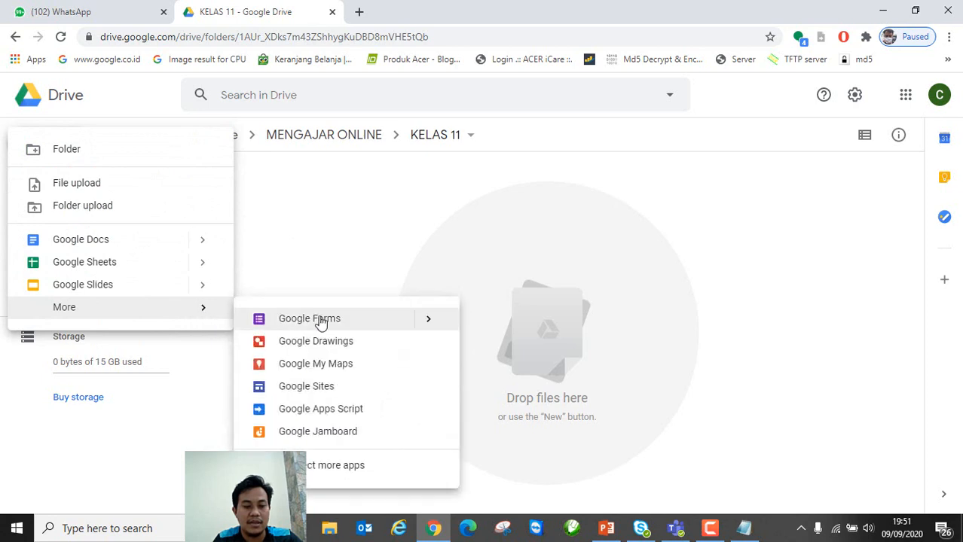
mouse_move(429, 324)
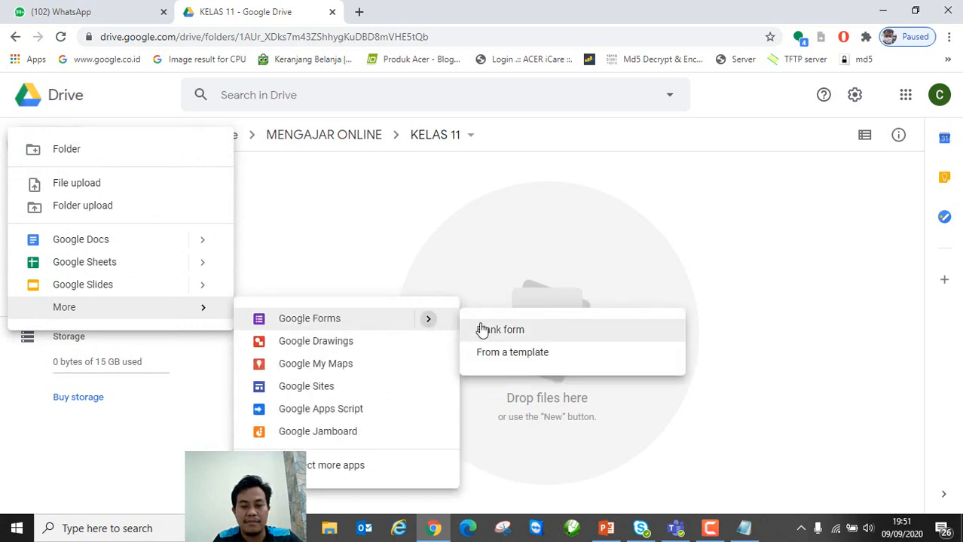
click(493, 333)
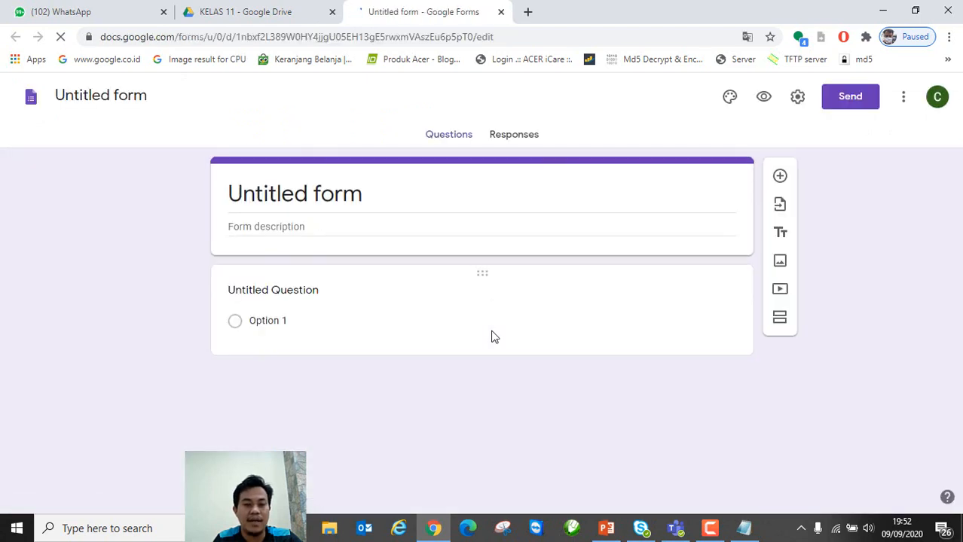
Step: Close that untitled form and create another blank form in KELAS 11
click(92, 102)
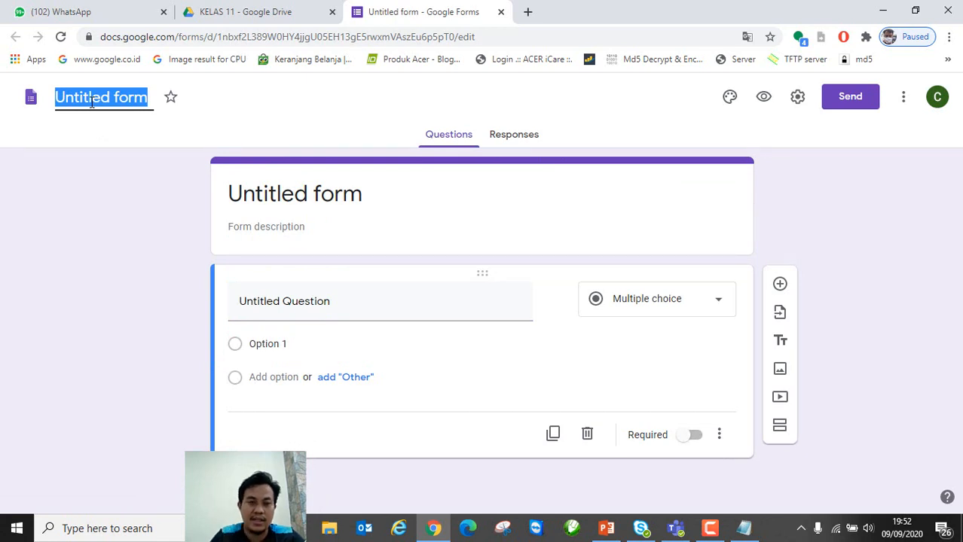
click(500, 12)
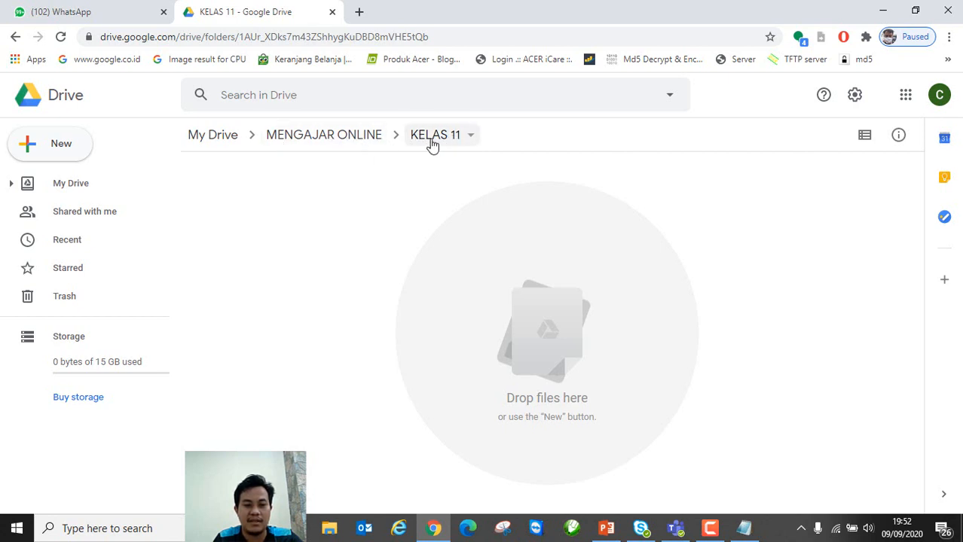
click(66, 149)
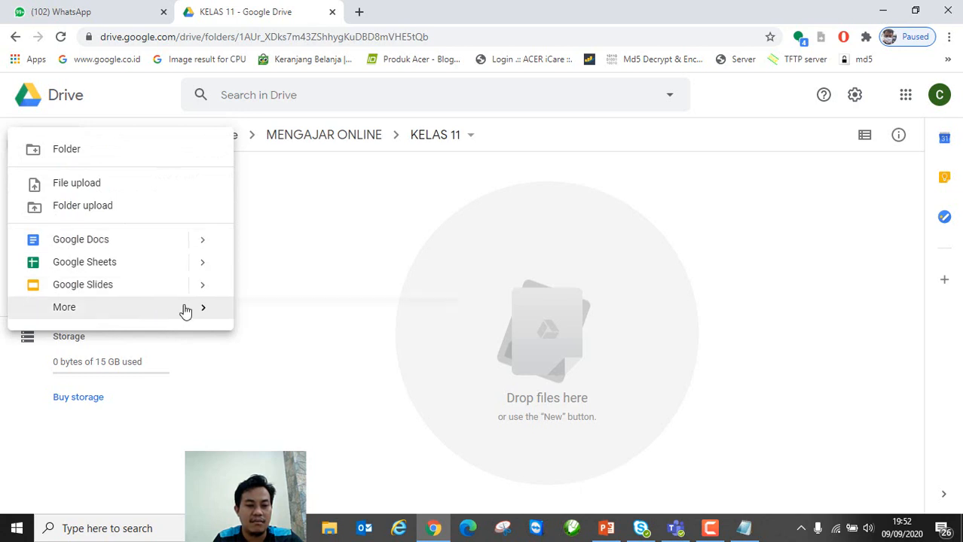
mouse_move(207, 311)
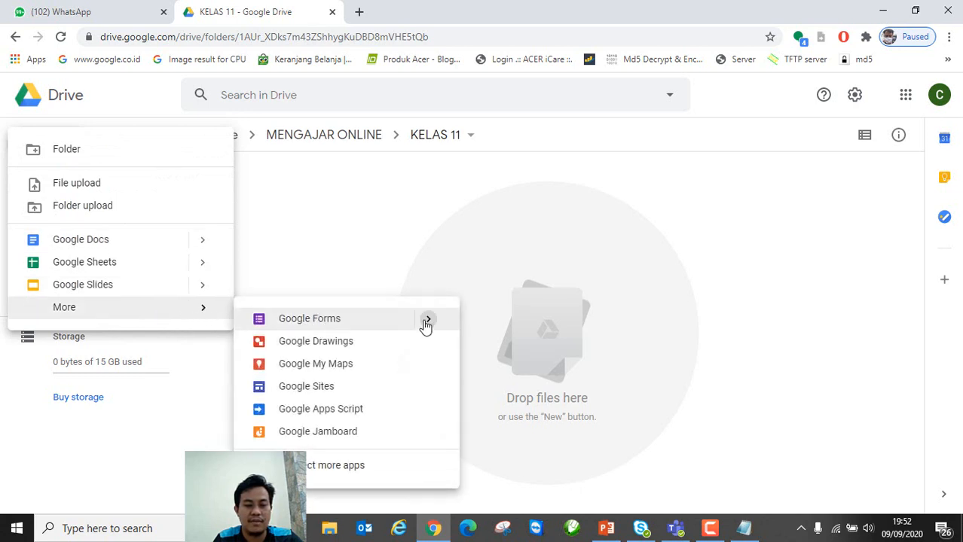
mouse_move(423, 327)
click(509, 331)
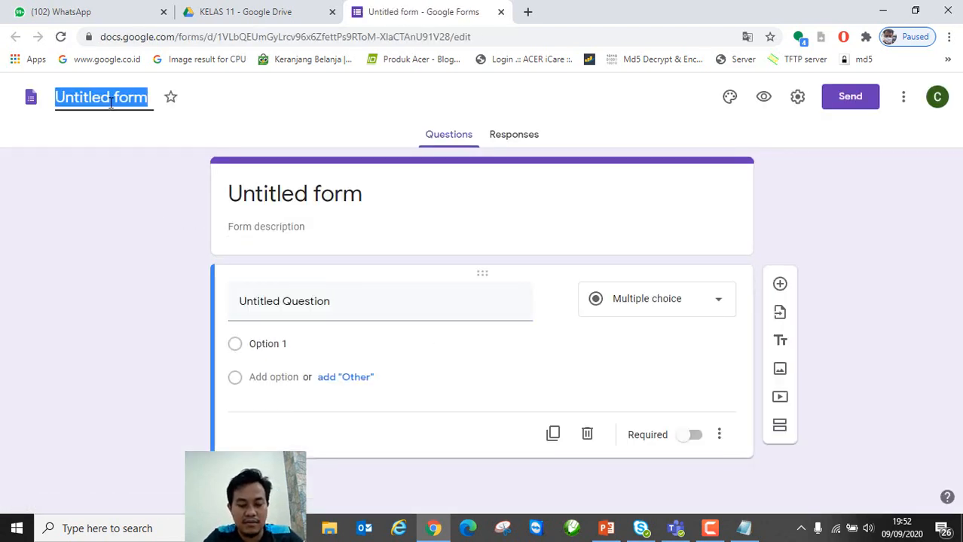
Step: Title the form 'ABSENSI KELAS 11' and select the first question's placeholder title
text(ABSEN)
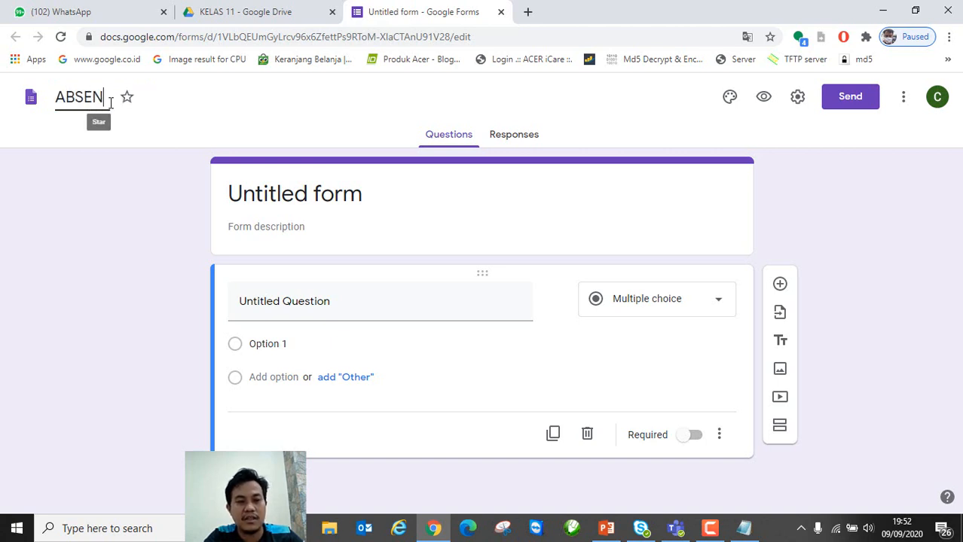
text(SI KELAS 11)
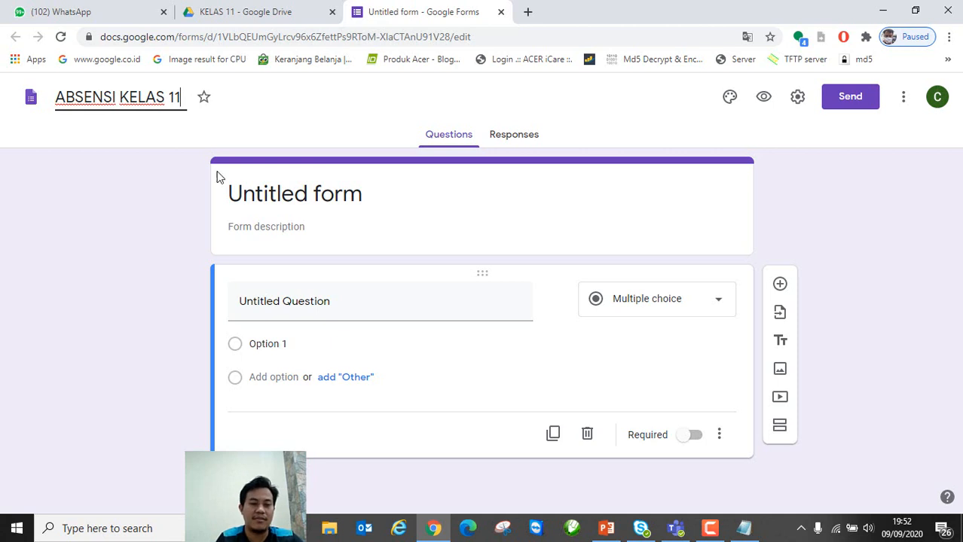
click(286, 199)
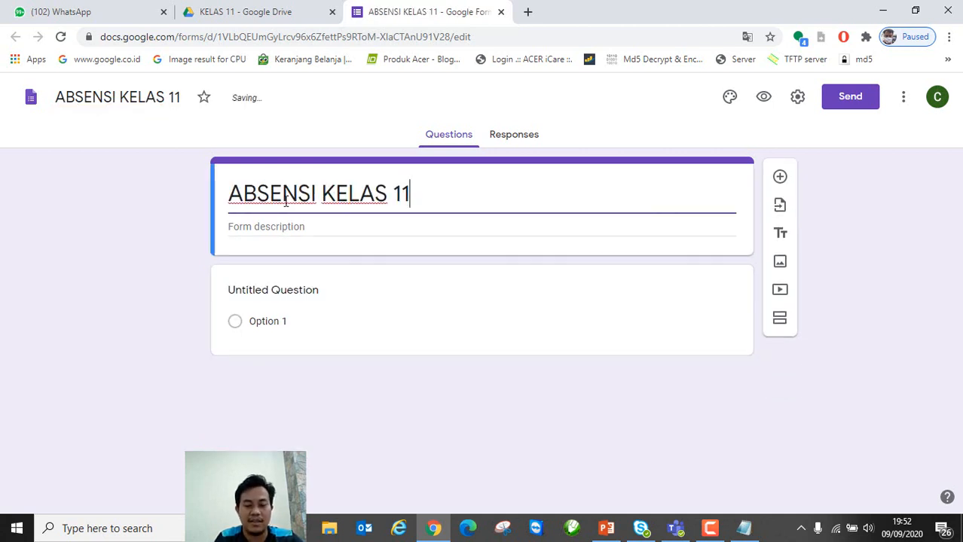
click(340, 312)
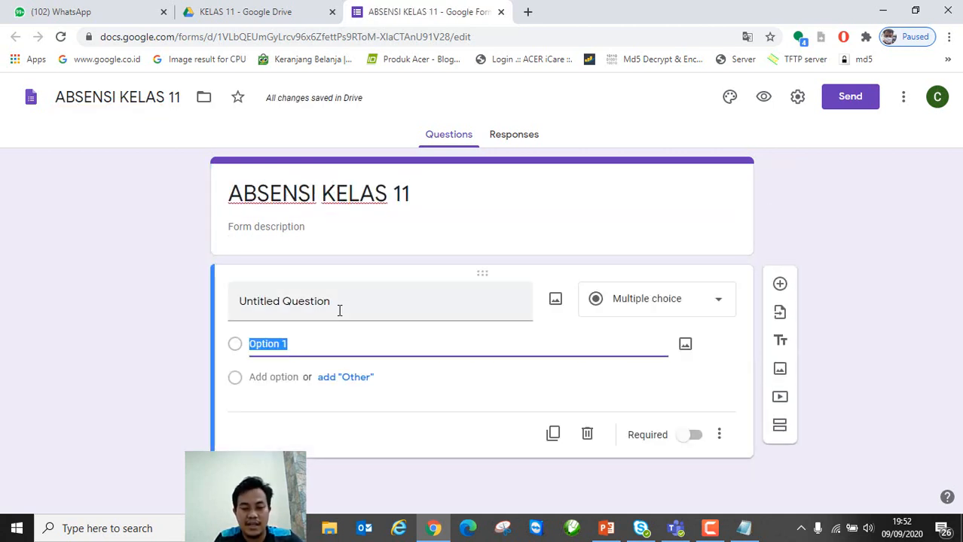
click(340, 310)
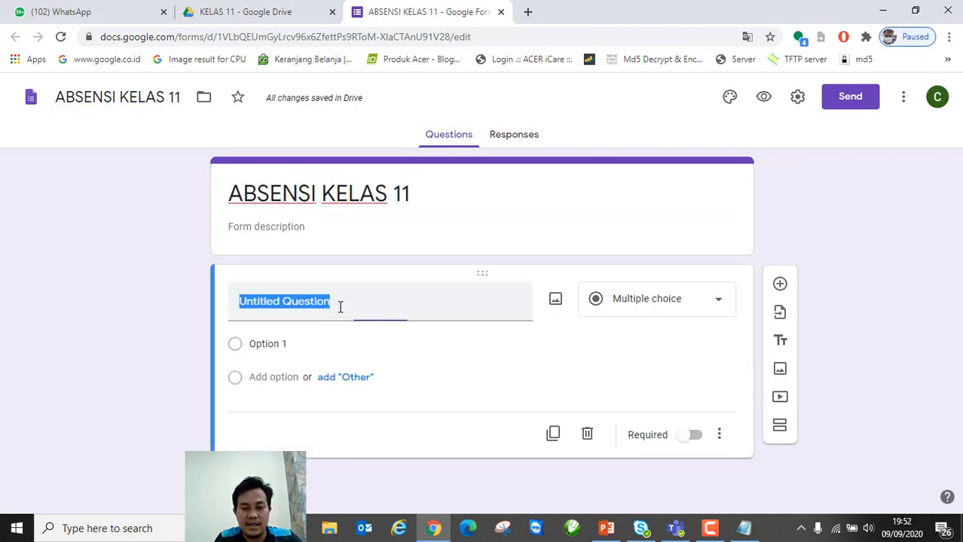
Step: Make the first question a required Short answer titled NAMA and bring up its extra options
click(716, 303)
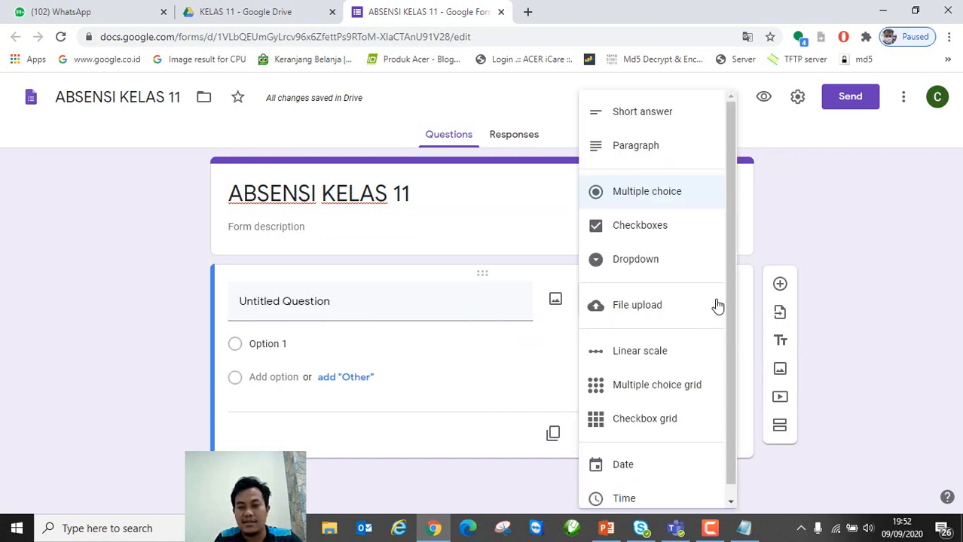
click(658, 115)
click(351, 297)
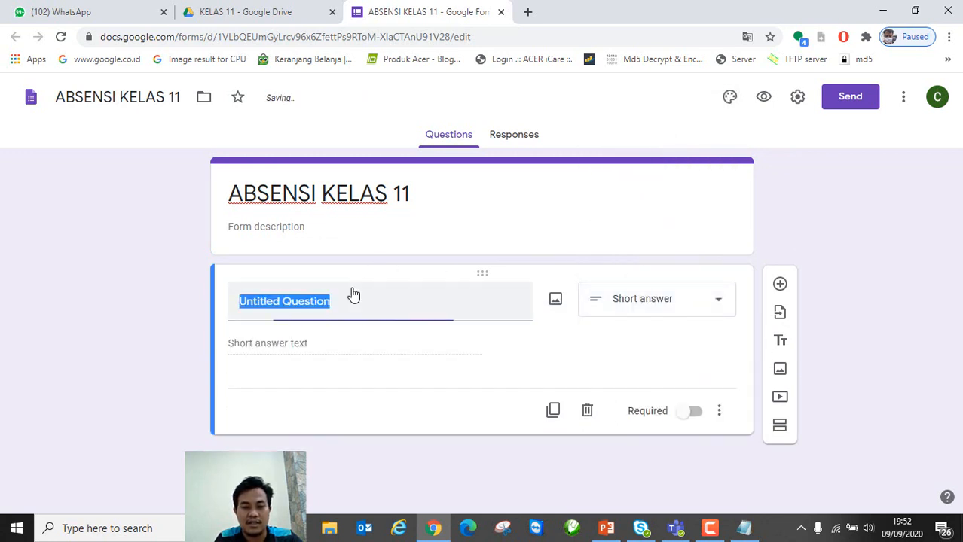
key(BackSpace)
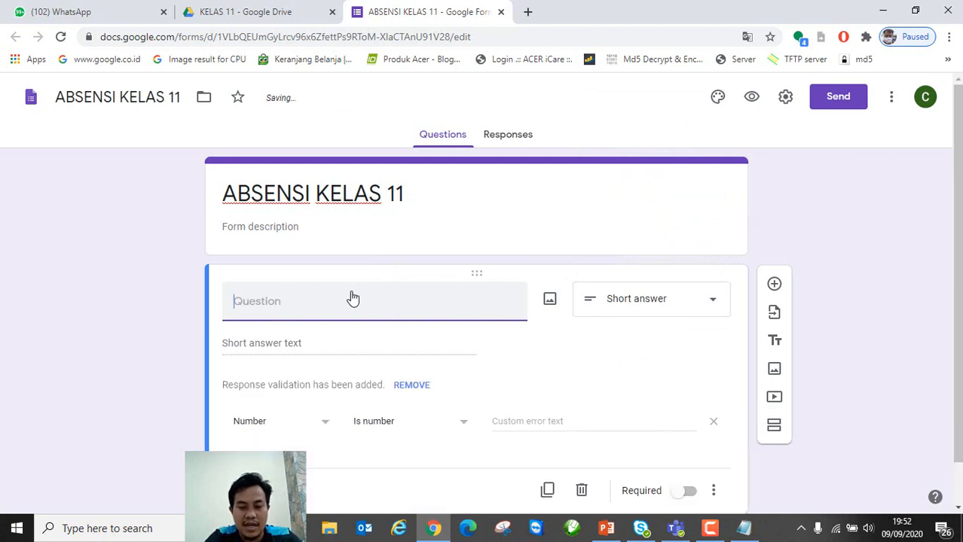
text(NAMA)
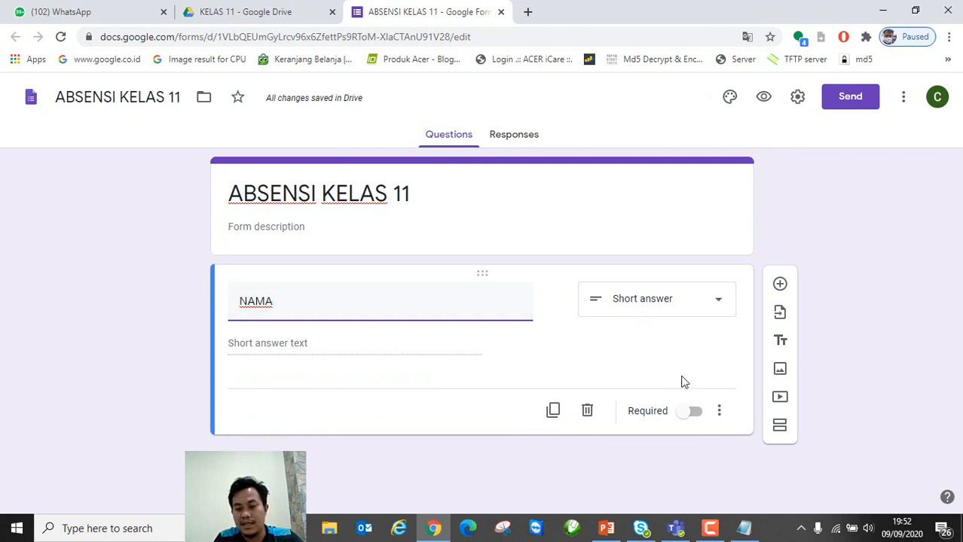
click(696, 413)
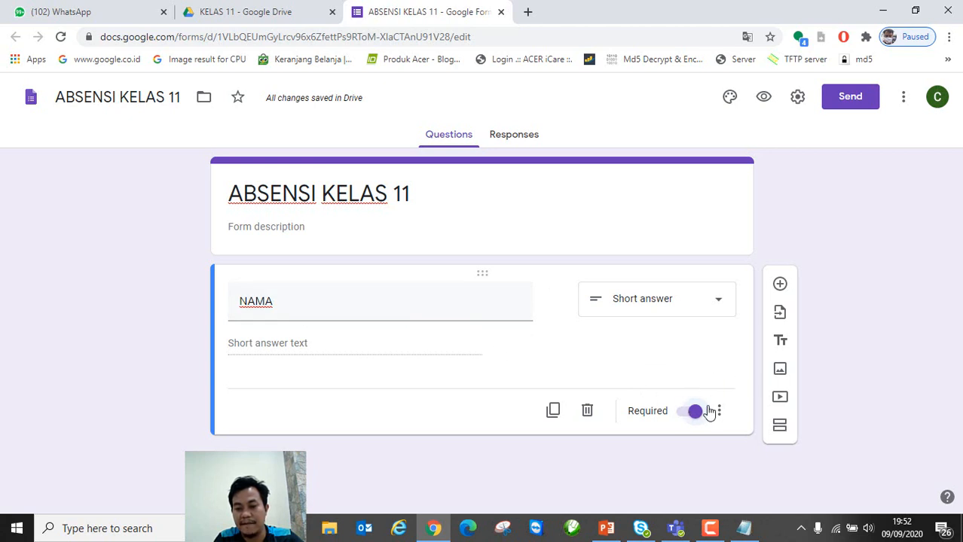
click(718, 411)
Step: Give the NAMA question the description '* ISI DENGAN NAMA SISWA'
click(766, 452)
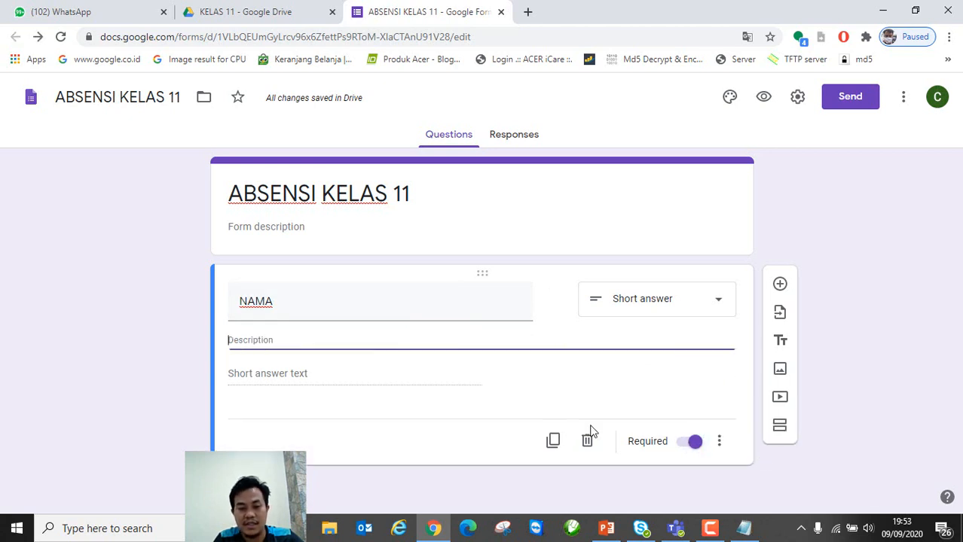
click(251, 339)
text(*)
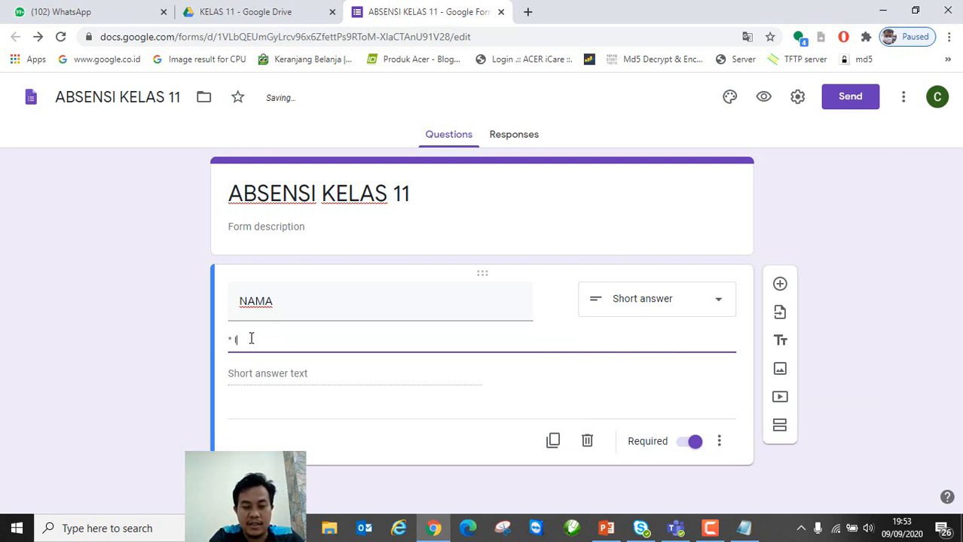
text( ISI DE)
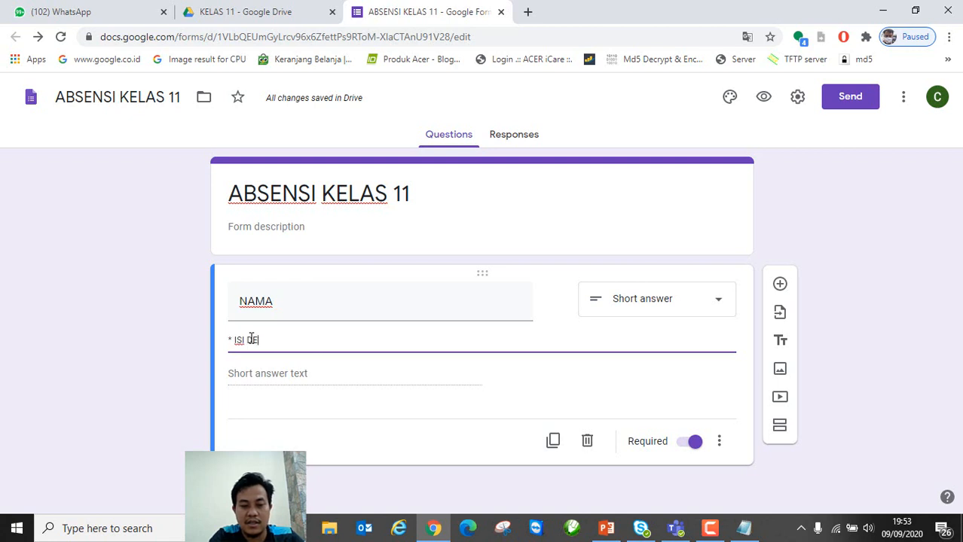
text(NGAN NAMA SISWA ASLI)
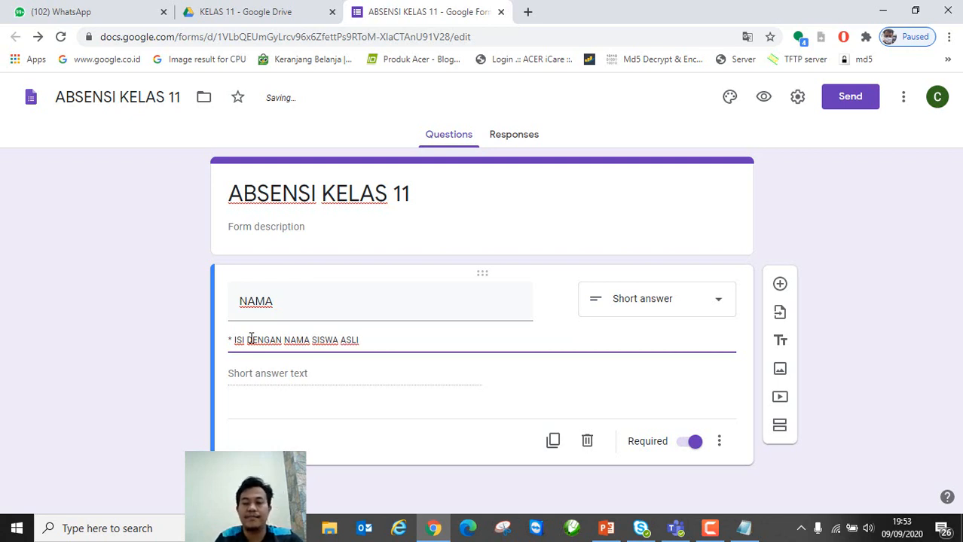
Step: Duplicate NAMA as a multiple-choice KETERANGAN question described 'PILIH SALAH SATU'
click(551, 443)
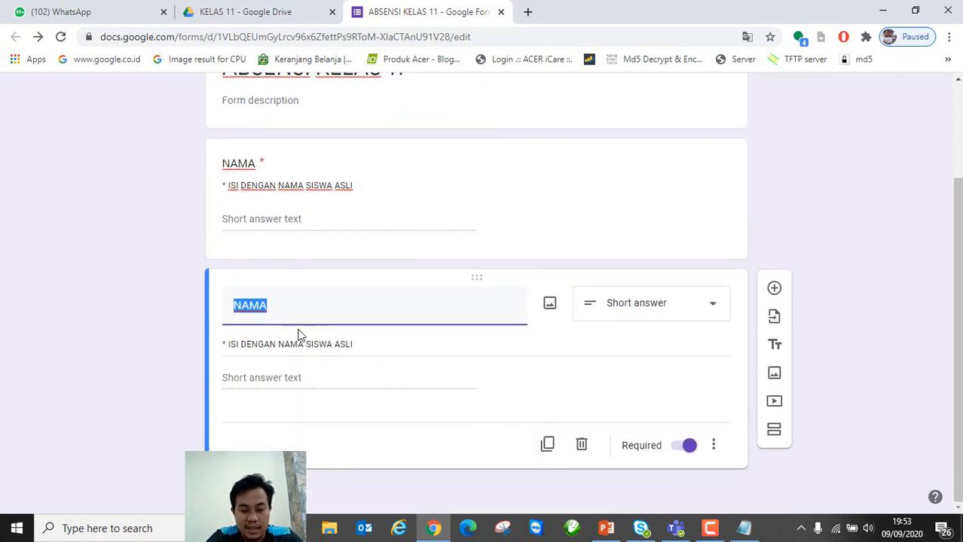
text(KETERANGAN)
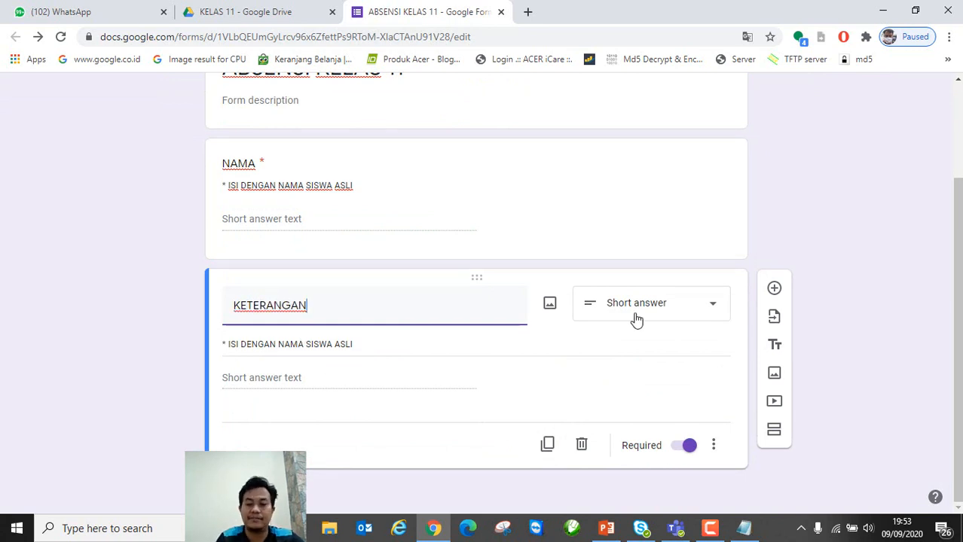
click(676, 307)
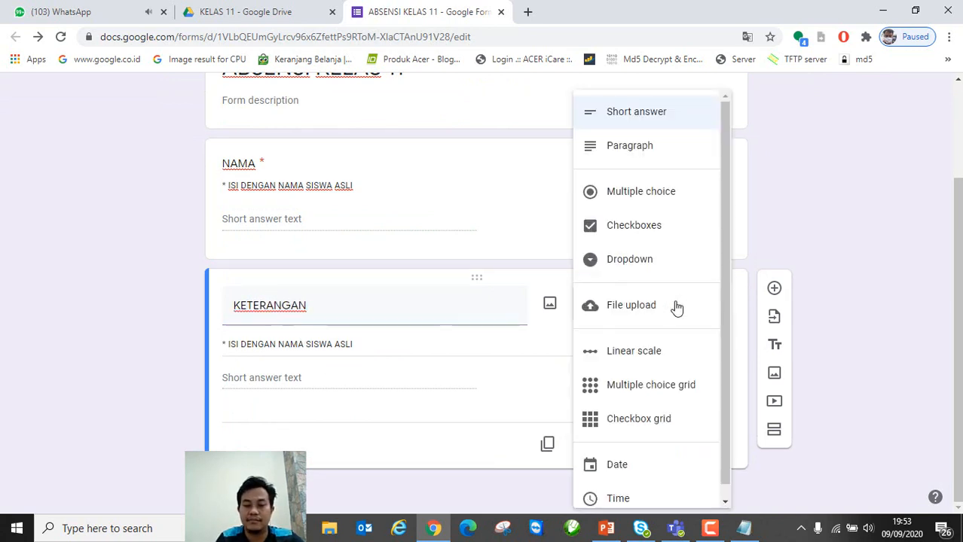
click(638, 197)
triple_click(316, 344)
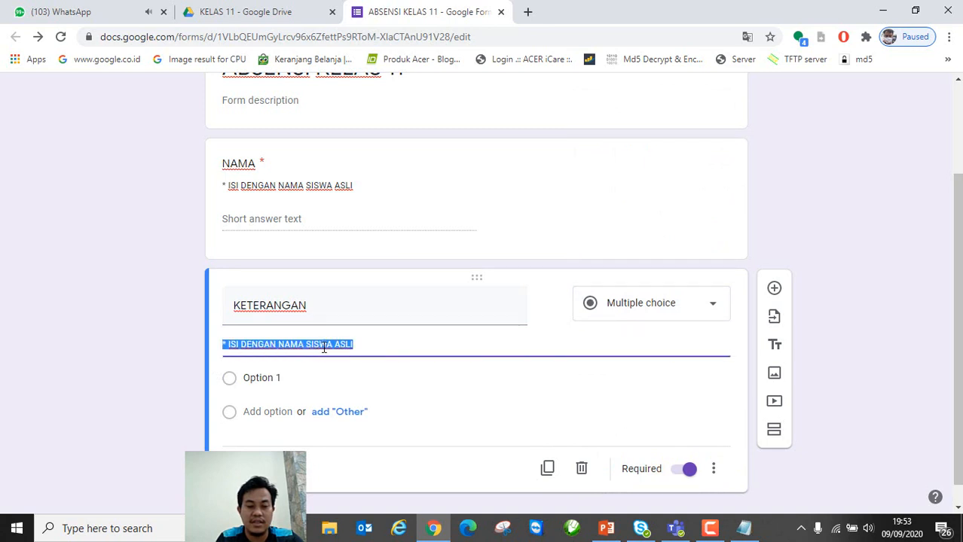
drag(362, 344, 229, 345)
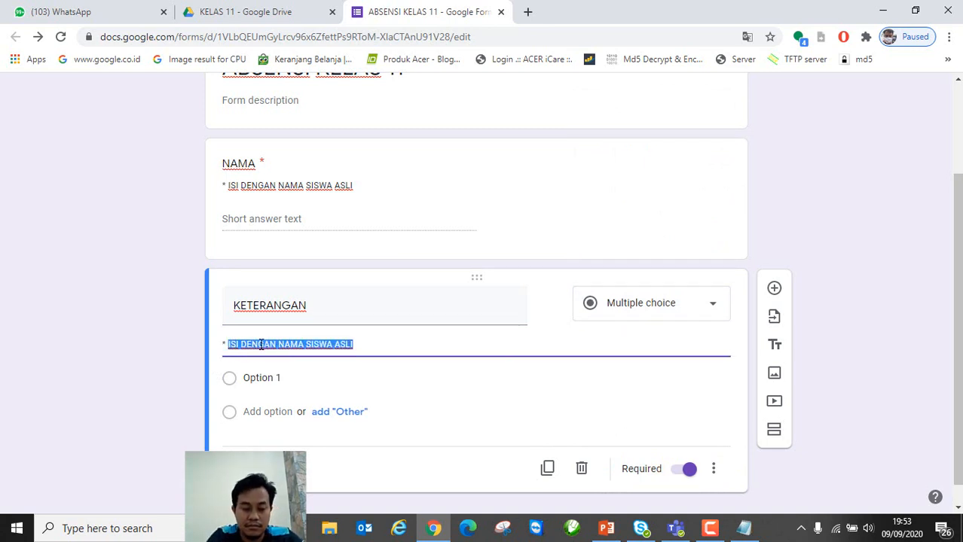
key(BackSpace)
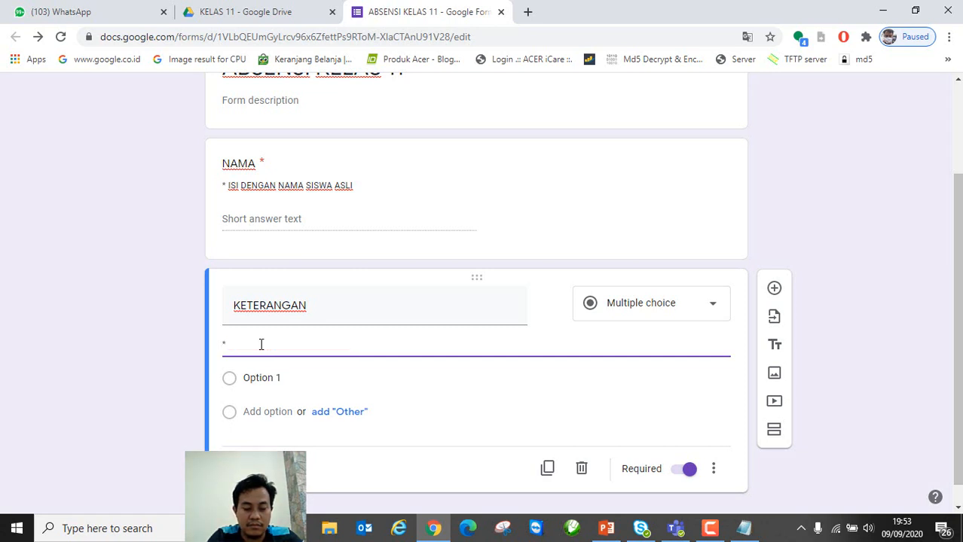
text(PILIH SALAH SATU)
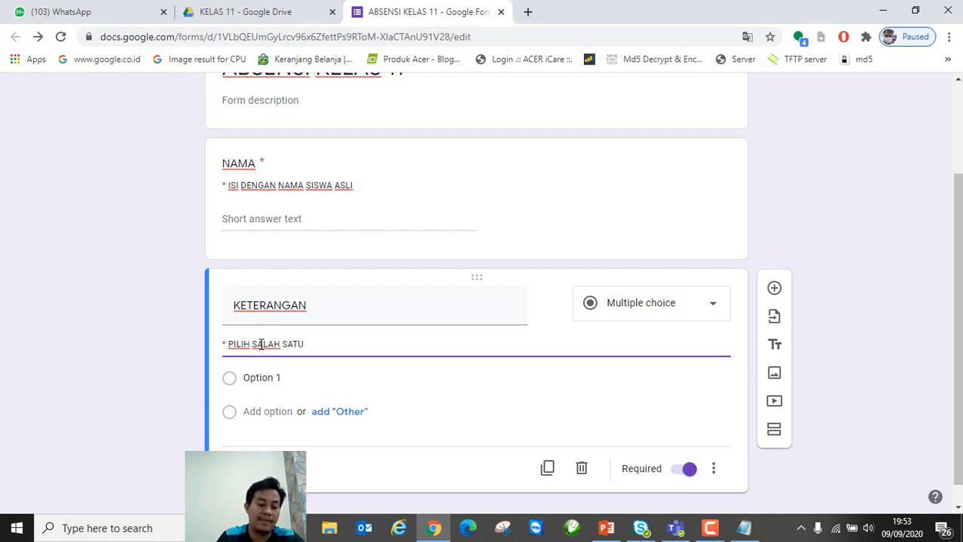
Step: Fill in answer options HADIR and SAKIT and add a third option for IZIN
click(260, 383)
text(HADIR)
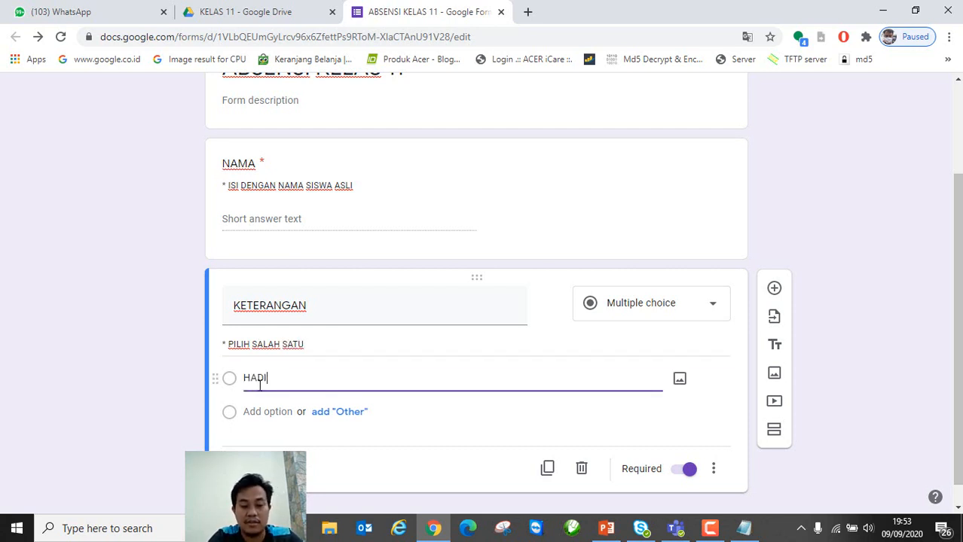
click(250, 411)
text(SAKIT)
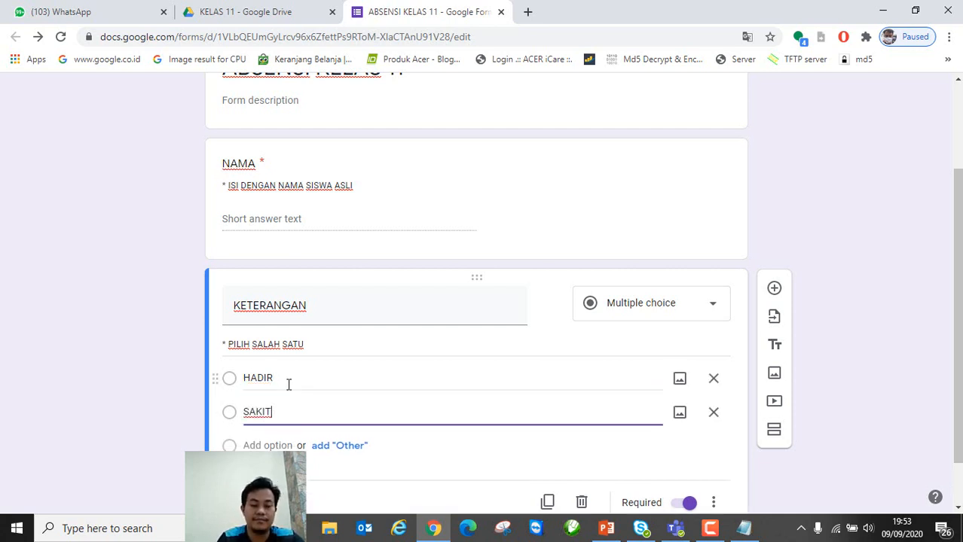
key(Return)
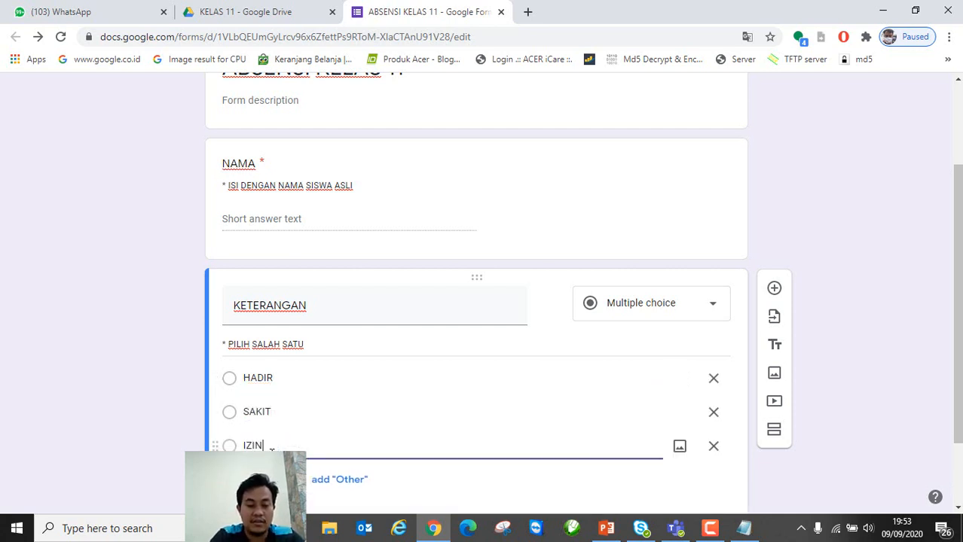
Step: Retype the KETERANGAN description as '* PILIH SALAH SATU'
click(258, 342)
click(258, 343)
drag(227, 343, 305, 343)
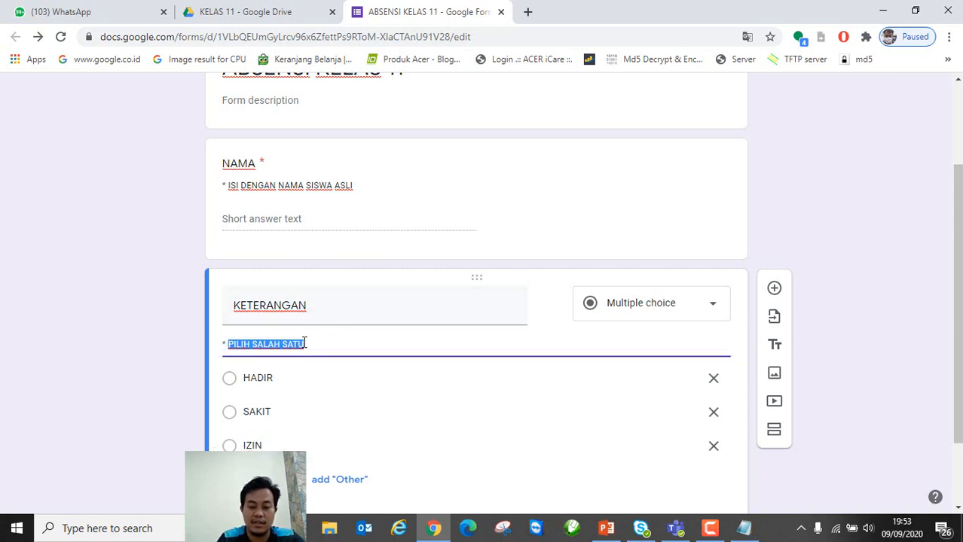
key(BackSpace)
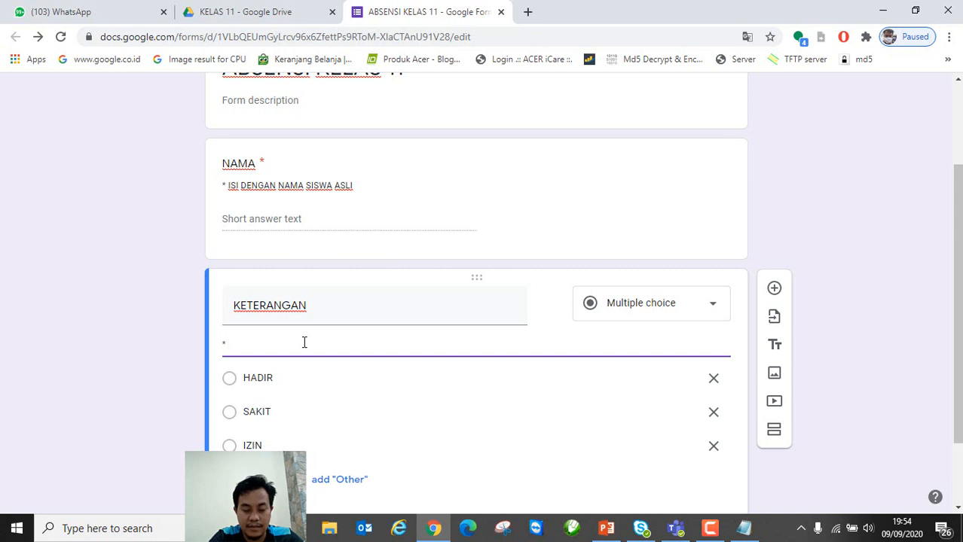
text(IH SALAH SATU)
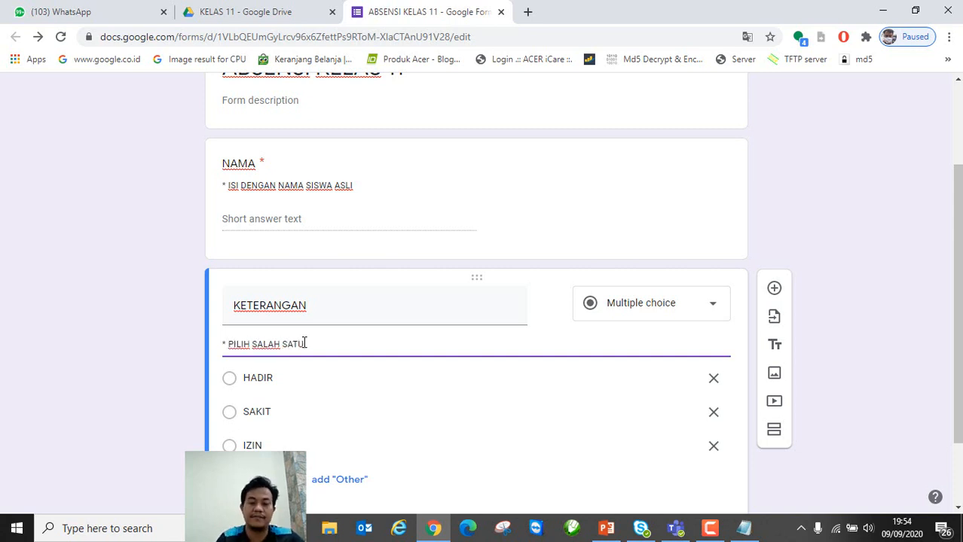
scroll(513, 393, down, 2)
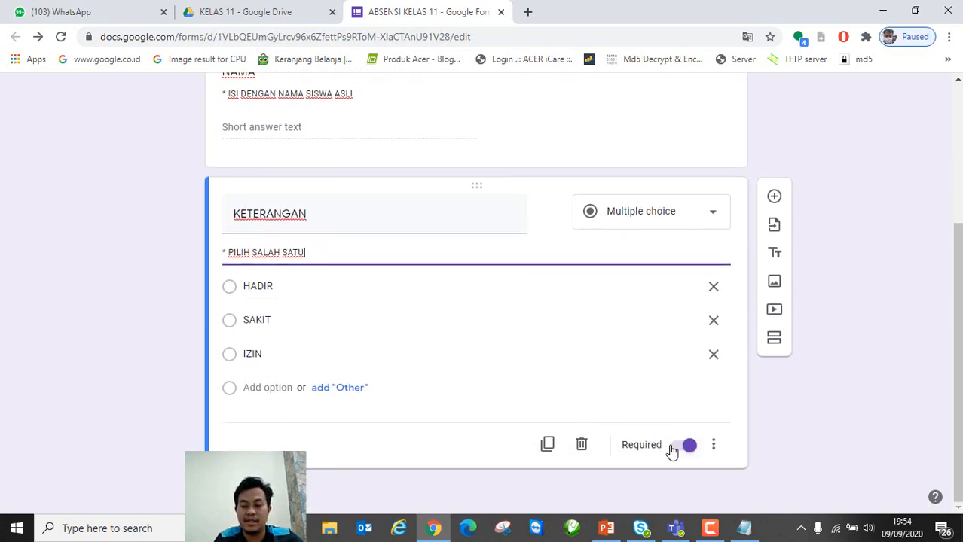
Step: Duplicate KETERANGAN as a paragraph question titled ALASAN IZIN
click(547, 444)
scroll(580, 422, down, 3)
click(680, 224)
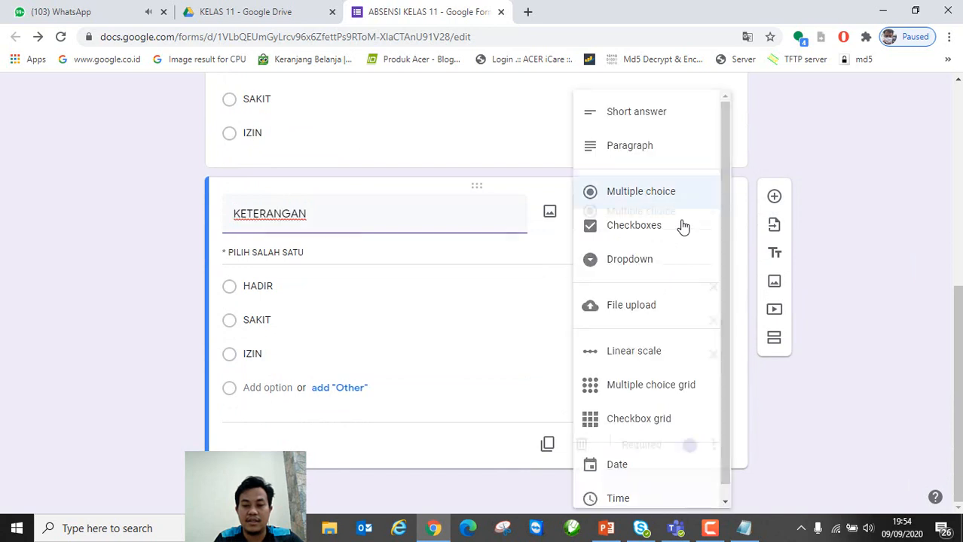
click(639, 151)
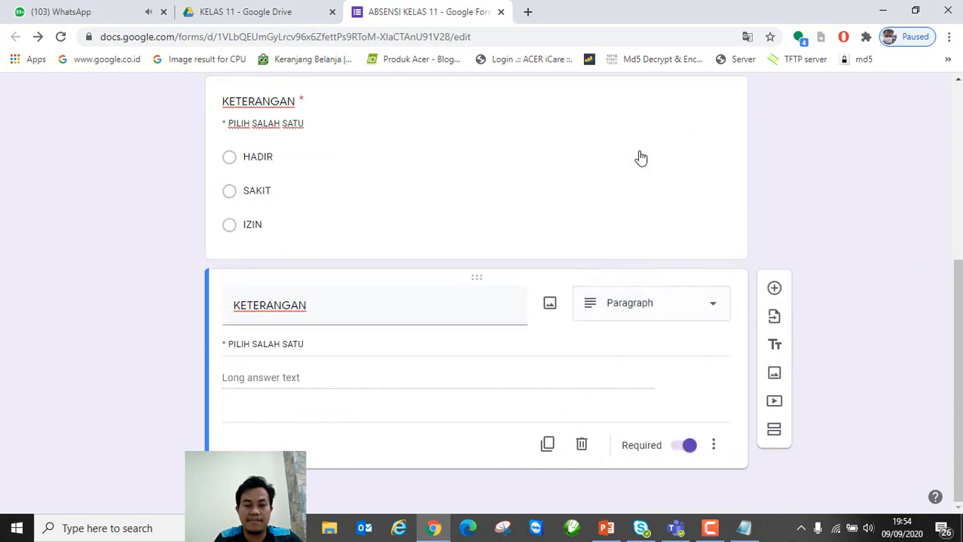
double_click(333, 312)
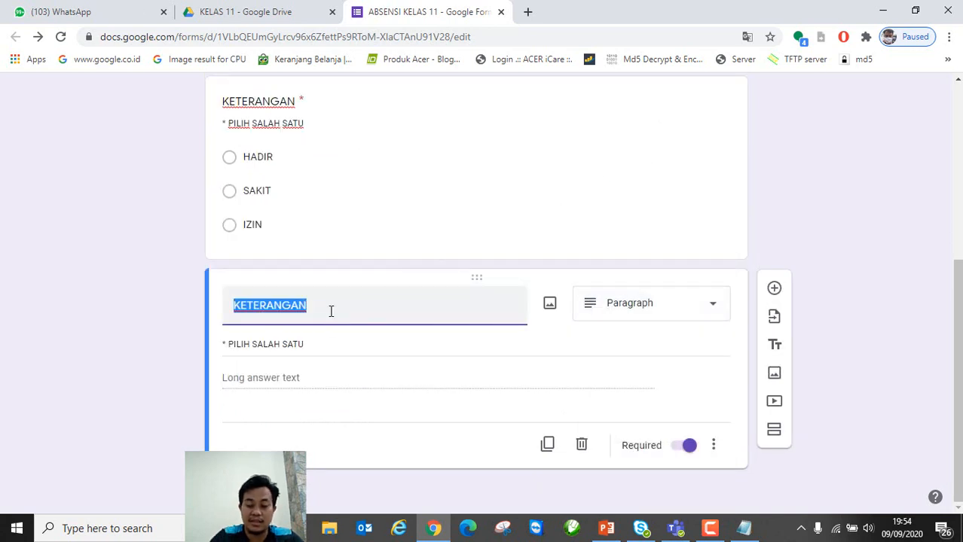
key(BackSpace)
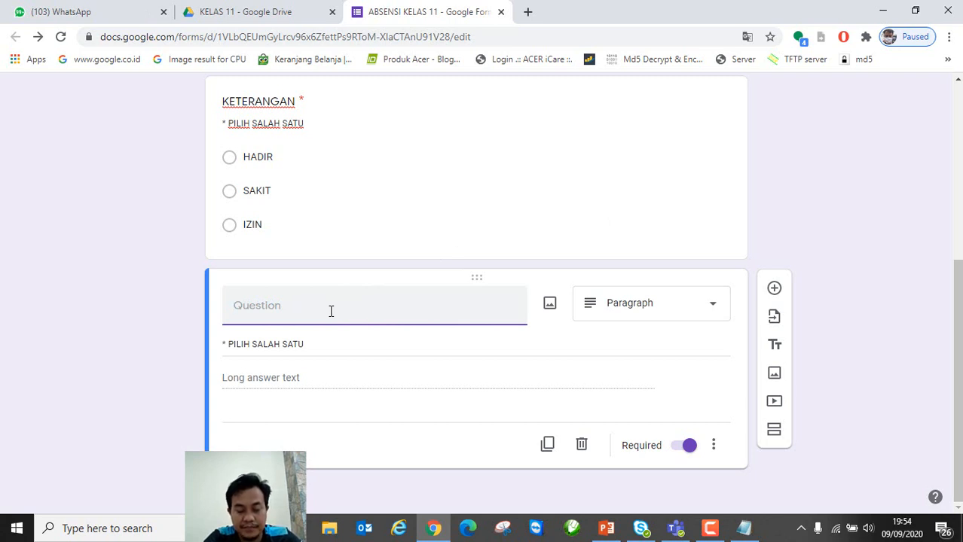
text(ALAS)
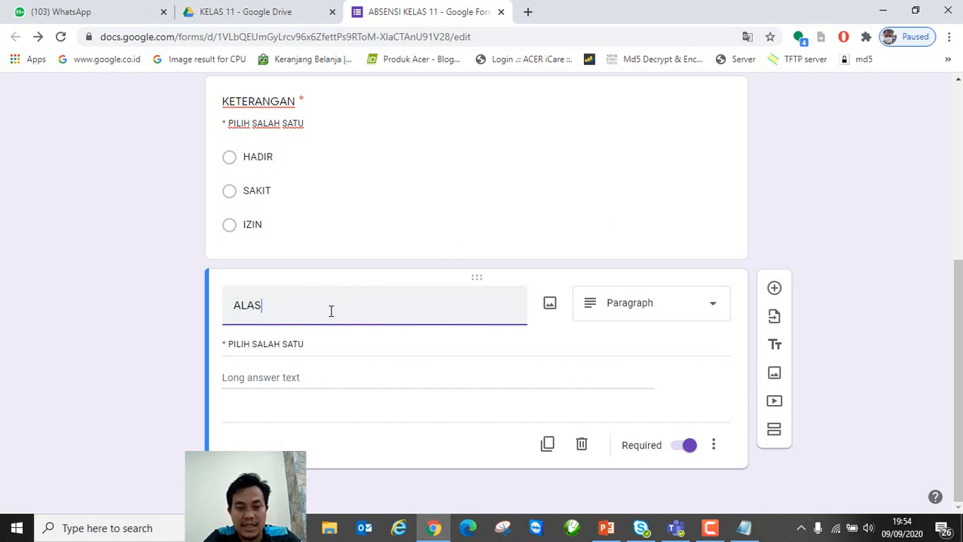
text(AN IZIN)
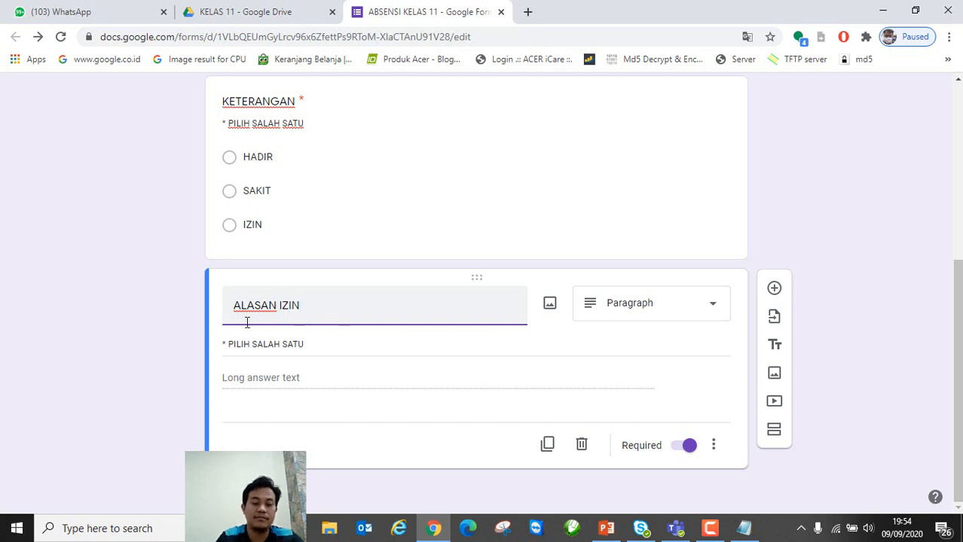
Step: Describe ALASAN IZIN as '* BERIKAN ALASAN JIKA IZIN TIDAK SEKOLAH' and switch Required off
triple_click(280, 345)
drag(305, 344, 226, 345)
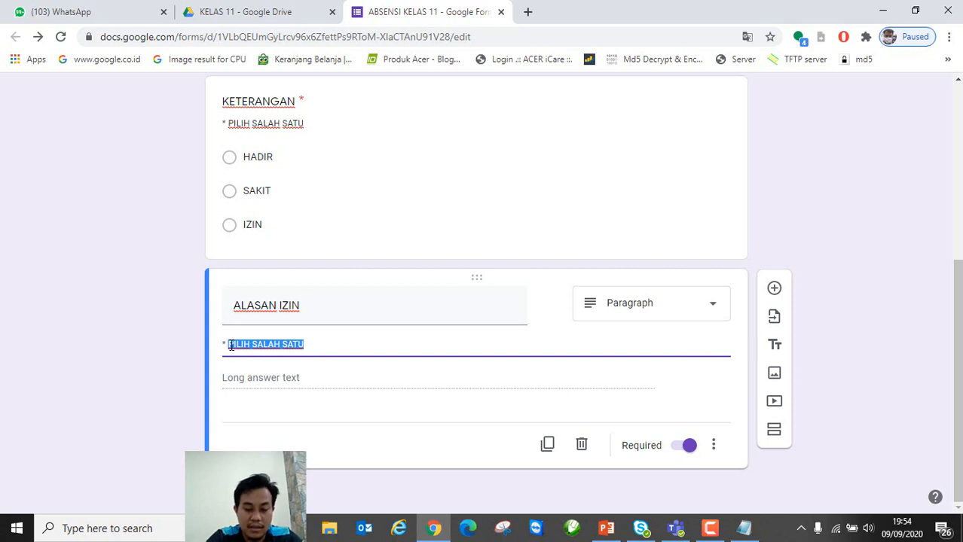
text(HA)
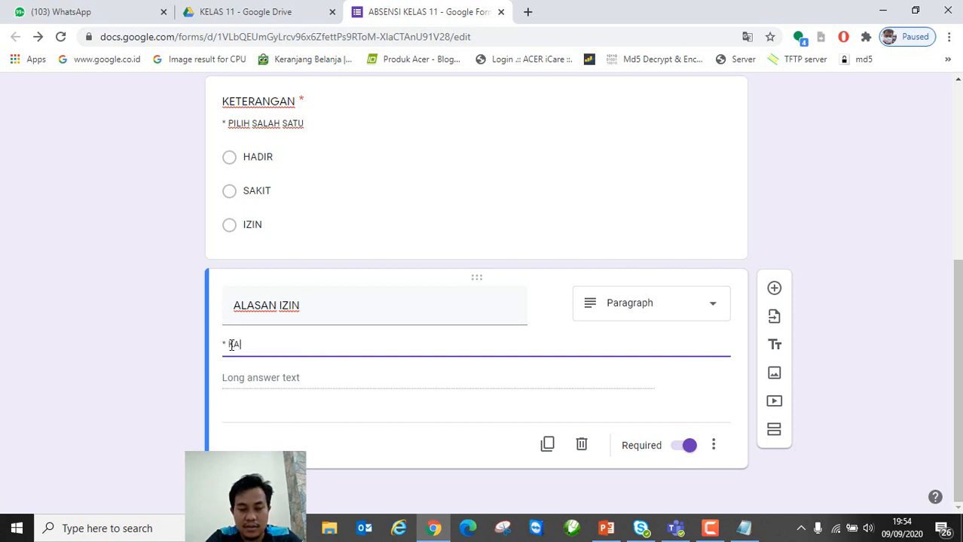
text(SIH KETERANGAN Z)
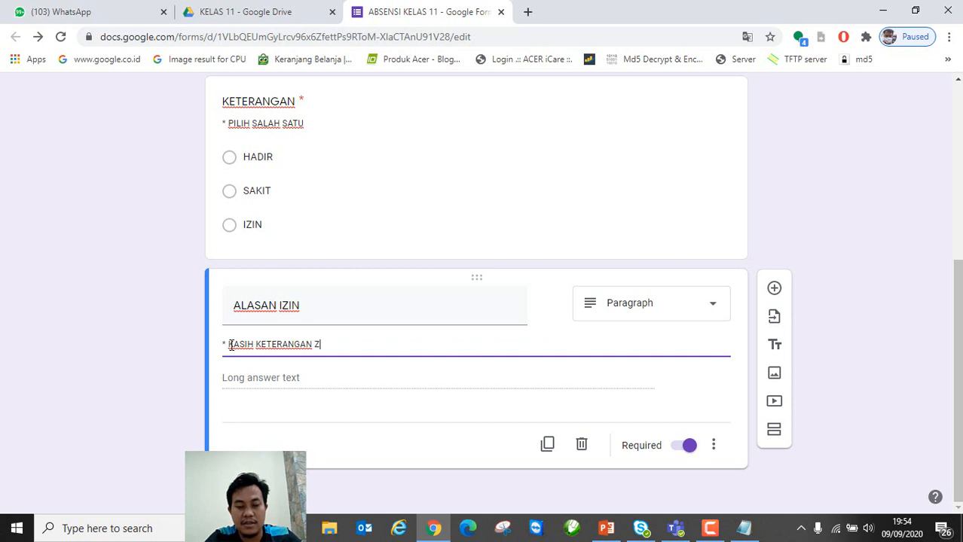
key(BackSpace)
key(BackSpace)
key(BackSpace)
key(BackSpace)
key(BackSpace)
key(BackSpace)
key(BackSpace)
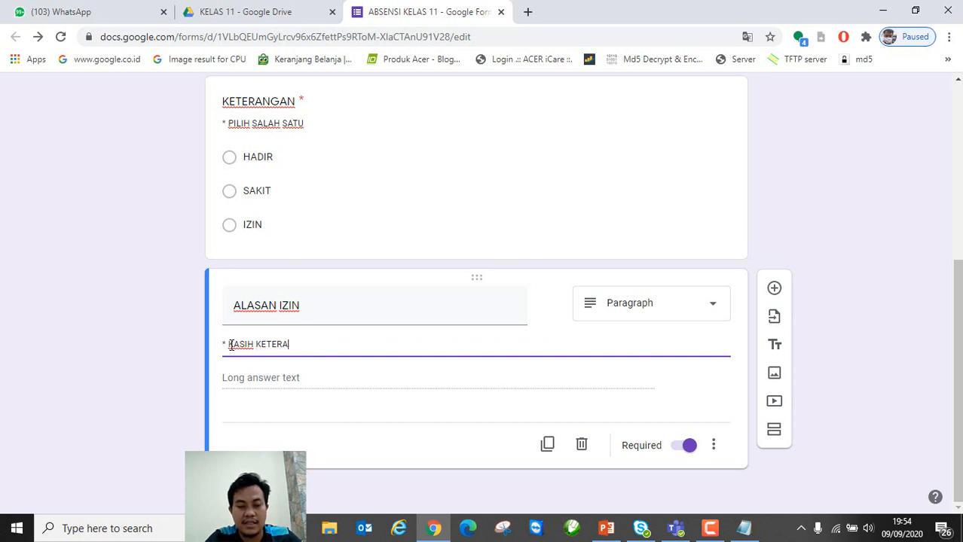
key(BackSpace)
key(BackSpace)
key(BackSpace)
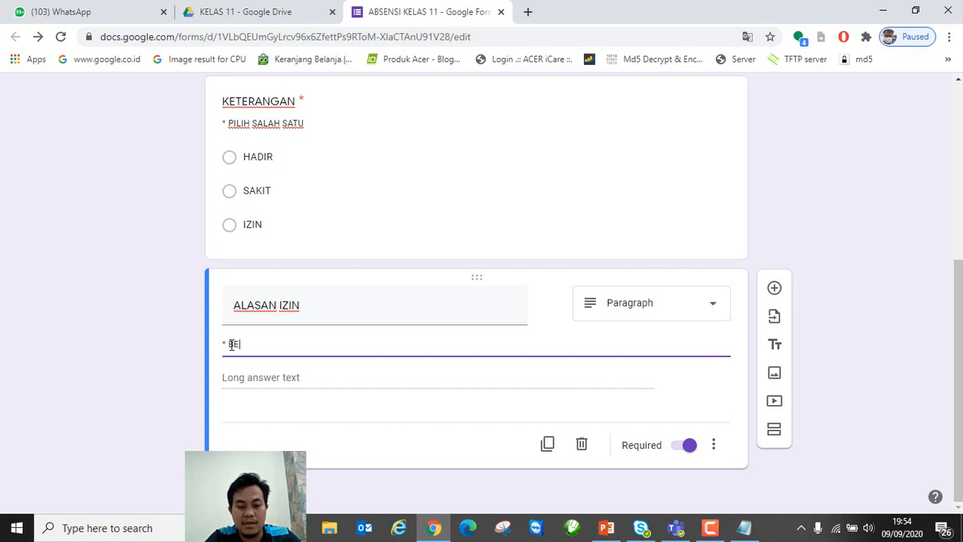
text(BERIKAN AL)
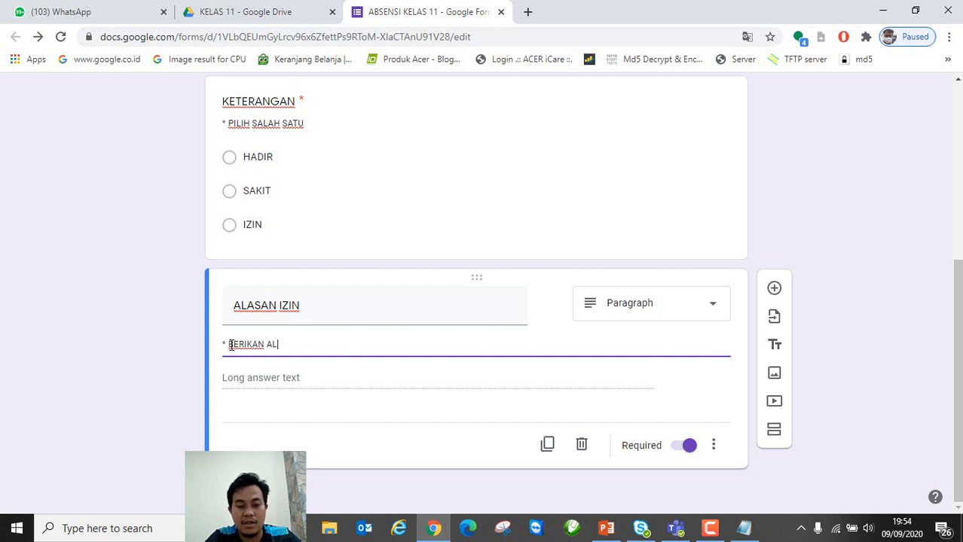
text(ASAN JIKA )
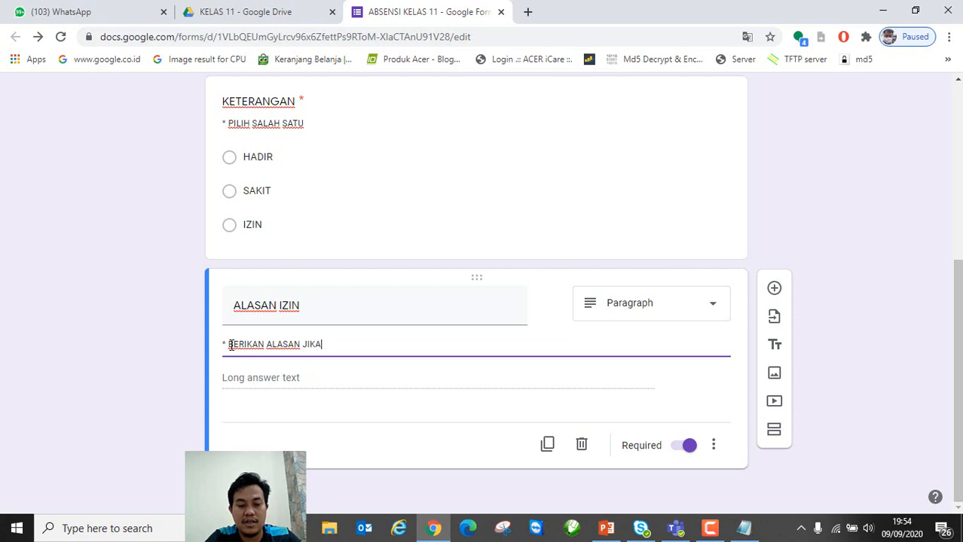
text(IZIN )
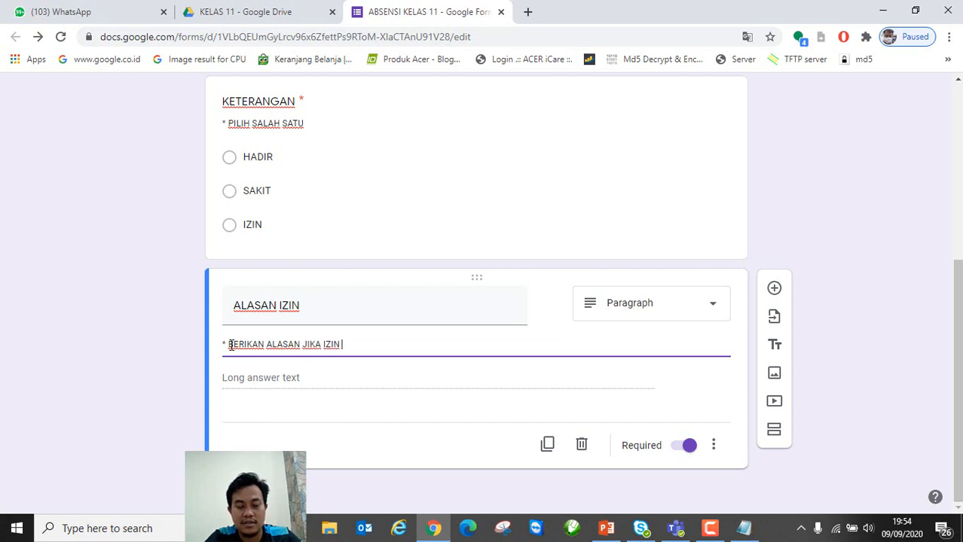
text(TIDAK )
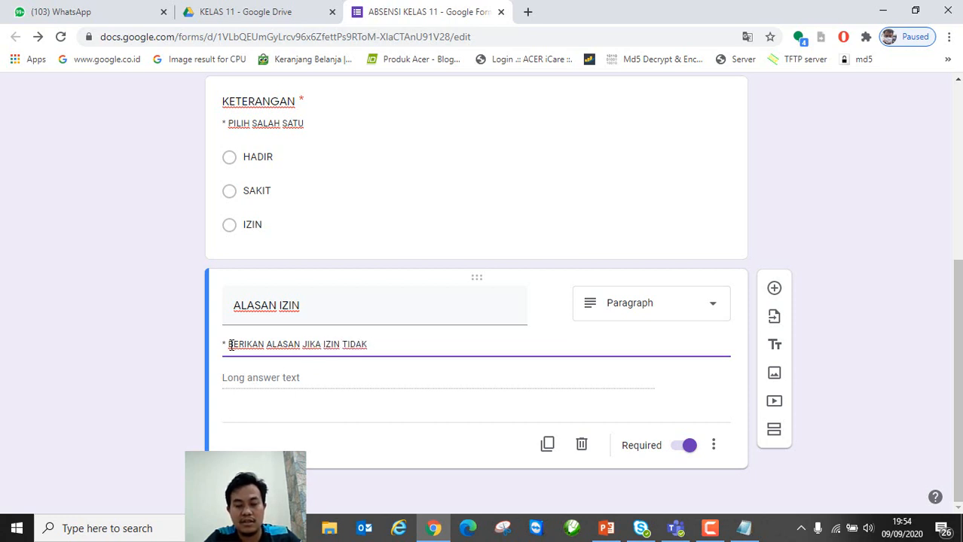
text(SEKOLAH)
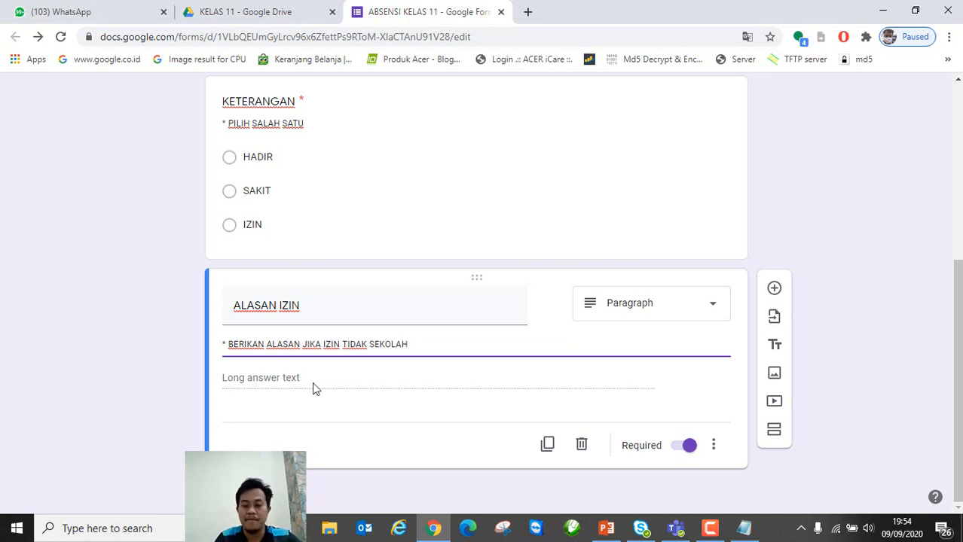
click(688, 448)
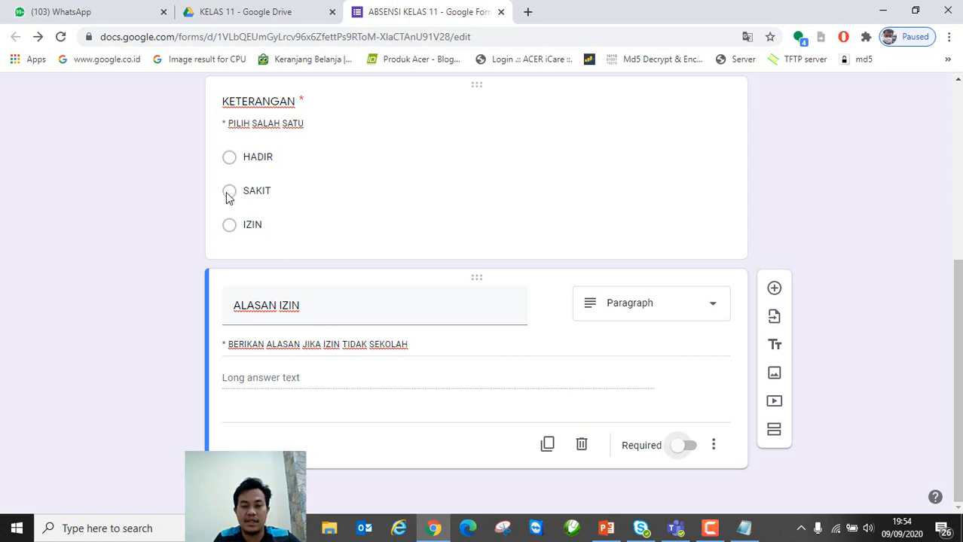
triple_click(422, 344)
click(327, 359)
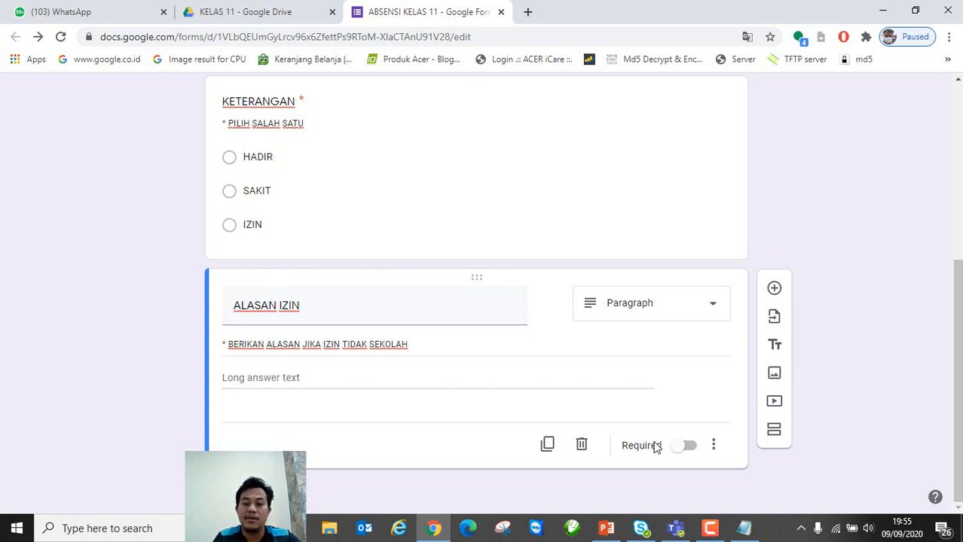
scroll(641, 430, up, 5)
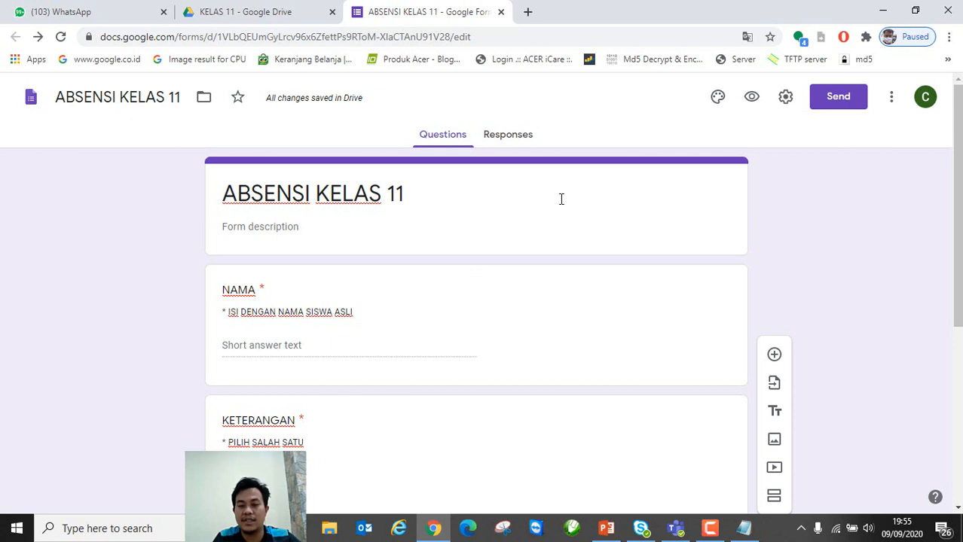
Step: Preview the ABSENSI KELAS 11 form as respondents see it
click(752, 99)
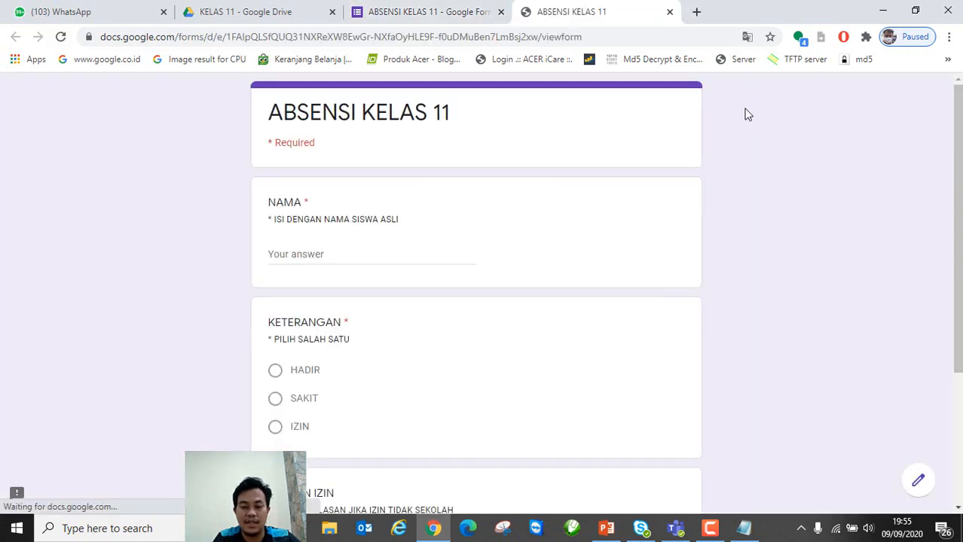
scroll(376, 338, down, 3)
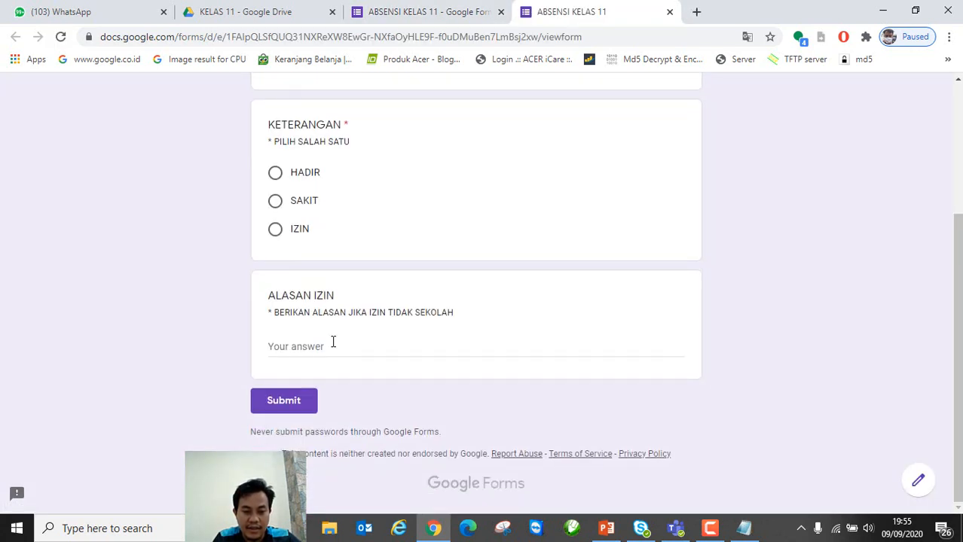
scroll(335, 343, up, 10)
click(669, 12)
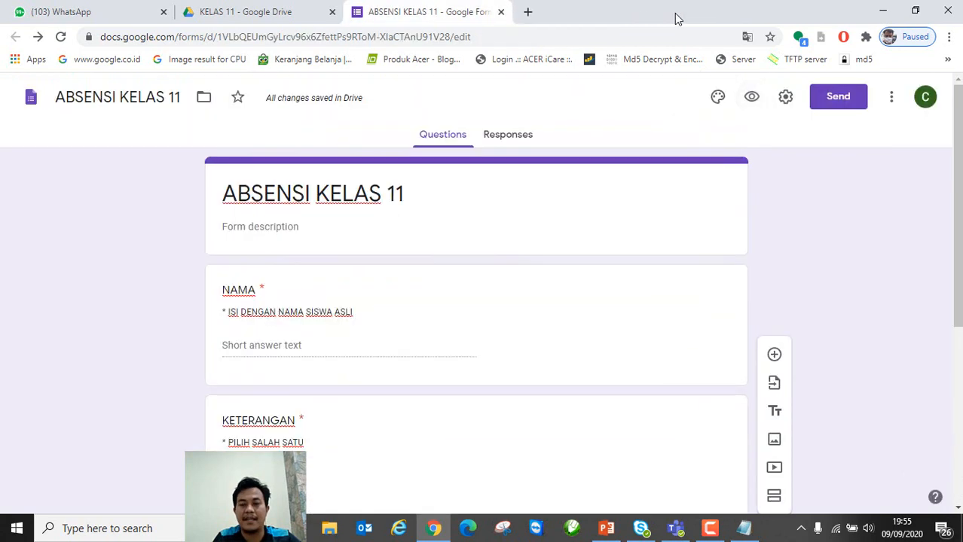
Step: In Presentation settings, hide the submit-another-response link and set the confirmation message to SEMANGAT BELAJAR
click(786, 98)
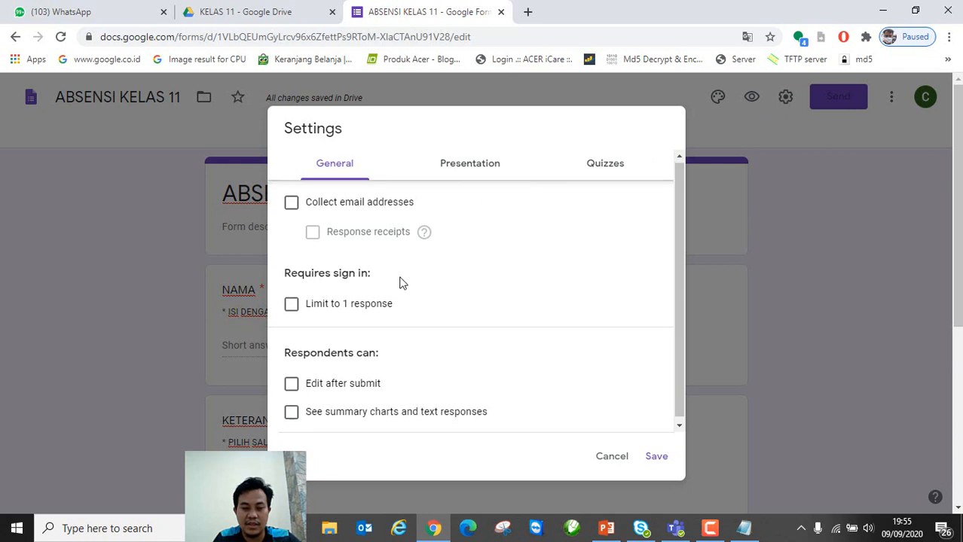
click(470, 165)
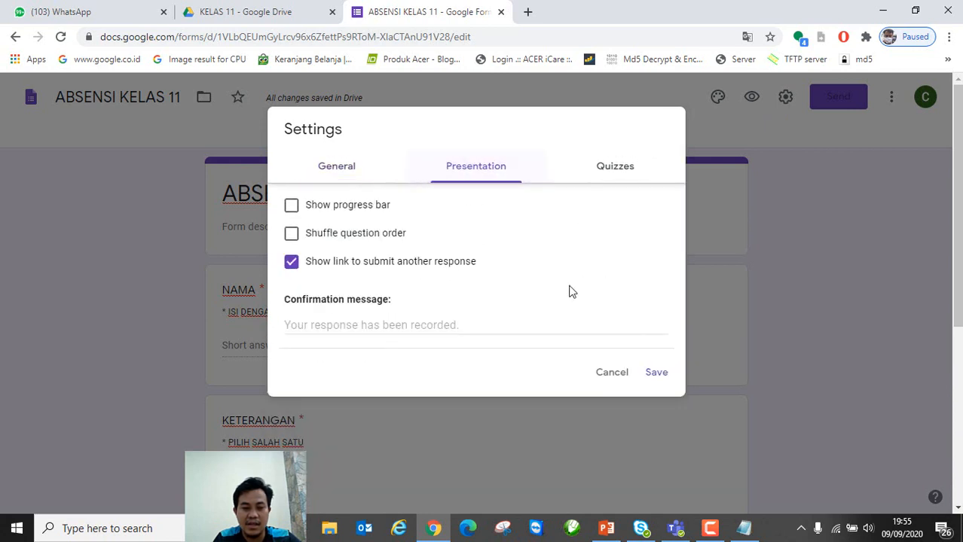
click(291, 261)
click(345, 322)
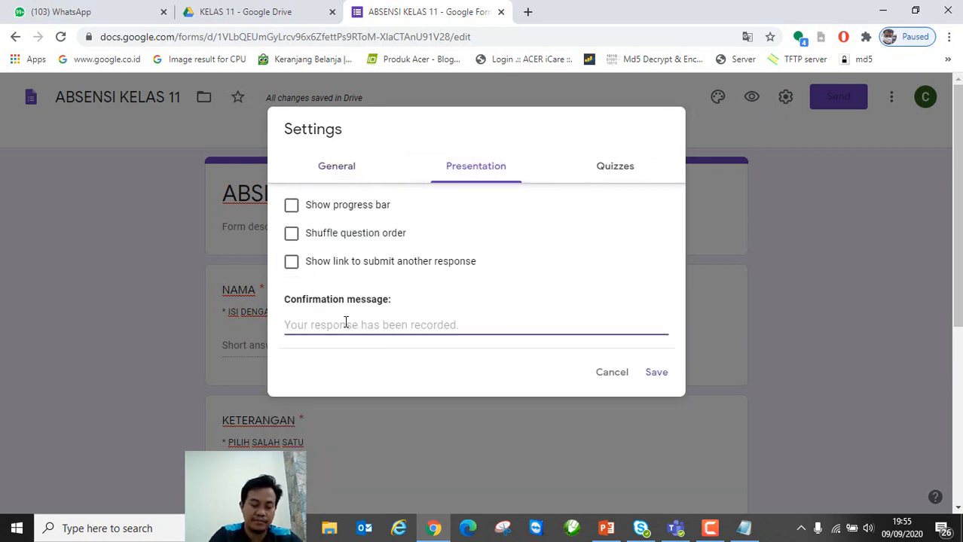
text(SEM)
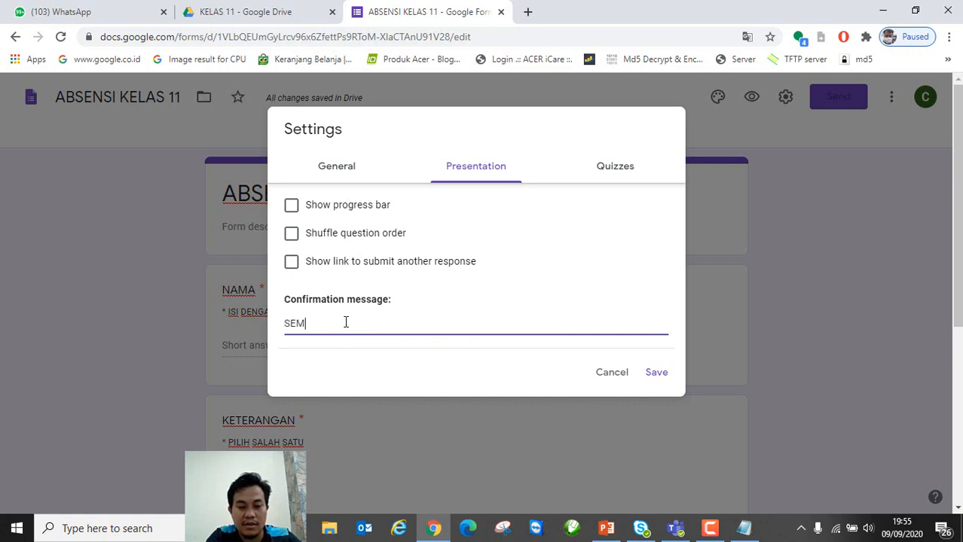
text(ANGAT BELAJAR)
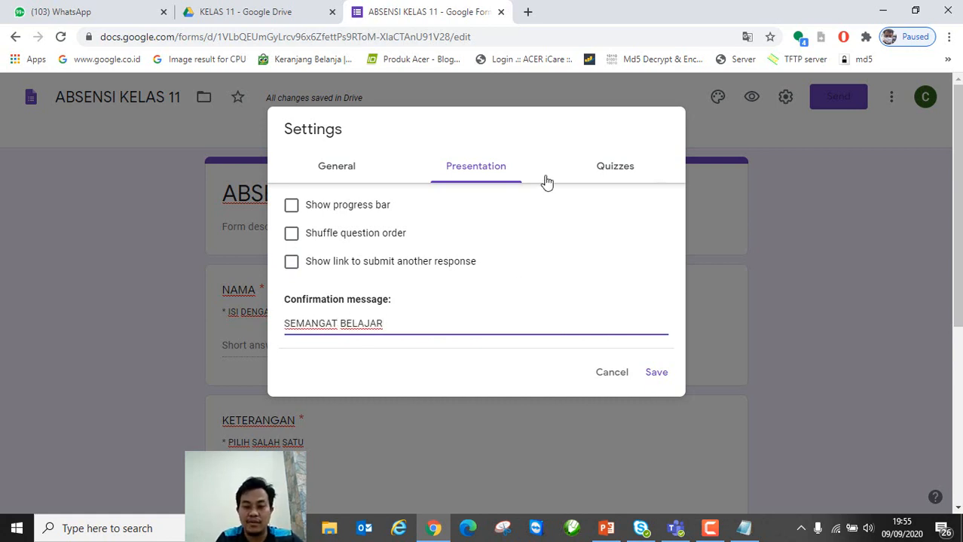
click(655, 373)
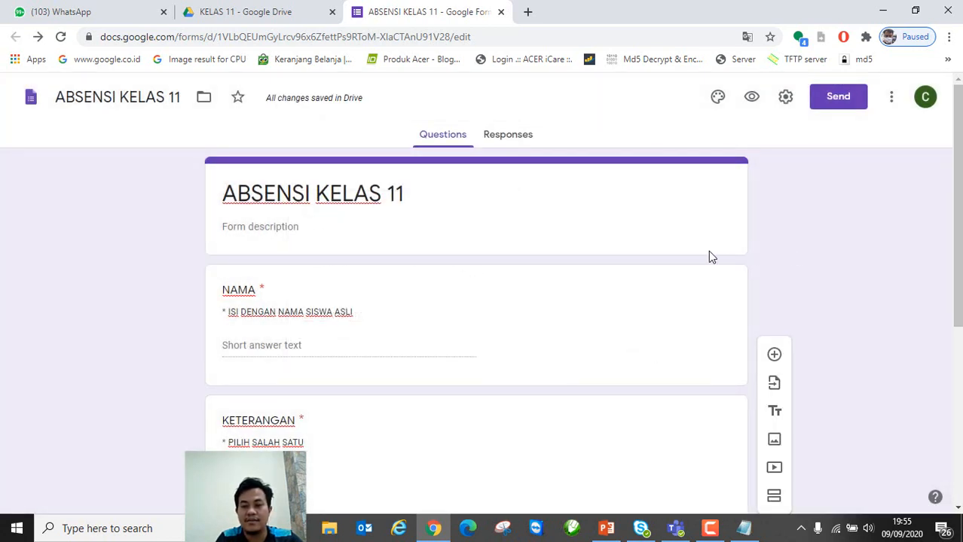
Step: Copy the form's shortened forms.gle link from the Send dialog and bring Notepad forward
click(835, 107)
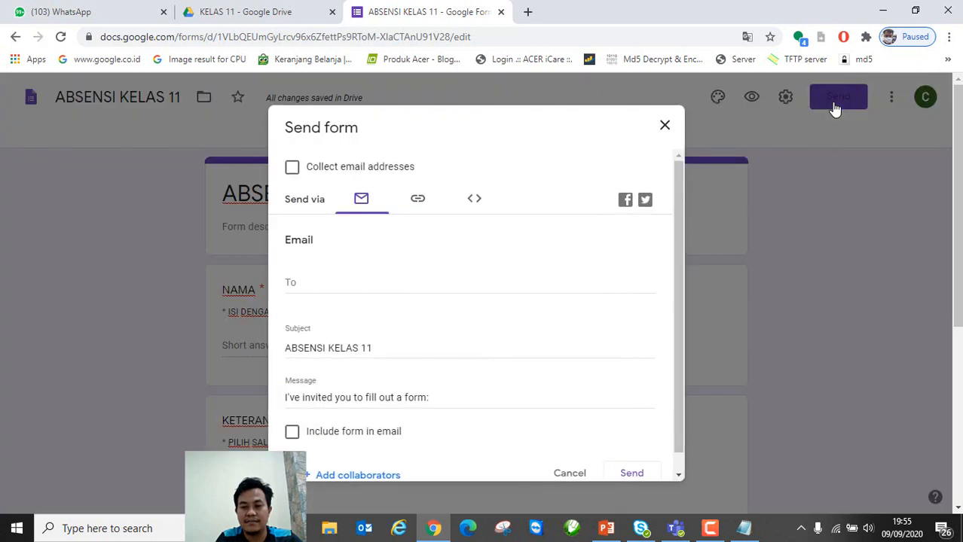
click(418, 201)
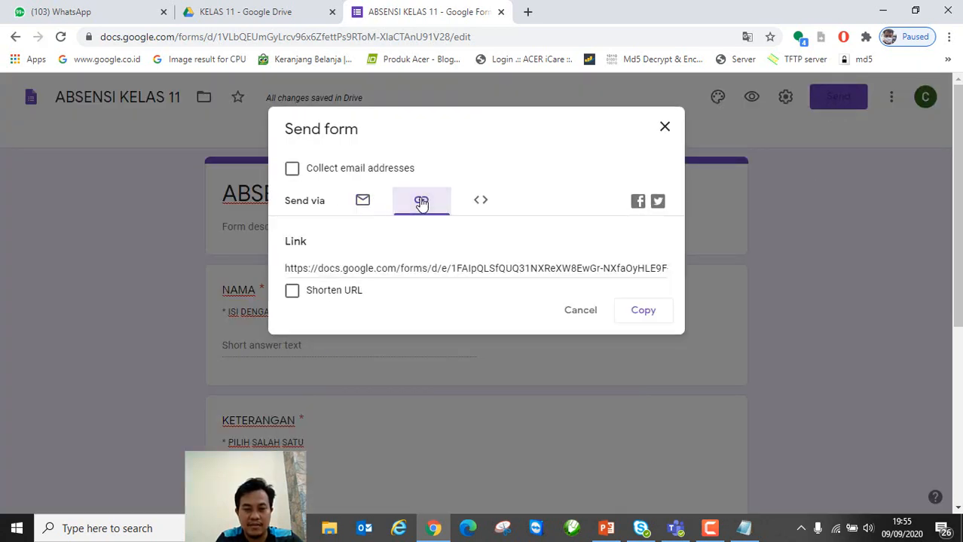
click(292, 291)
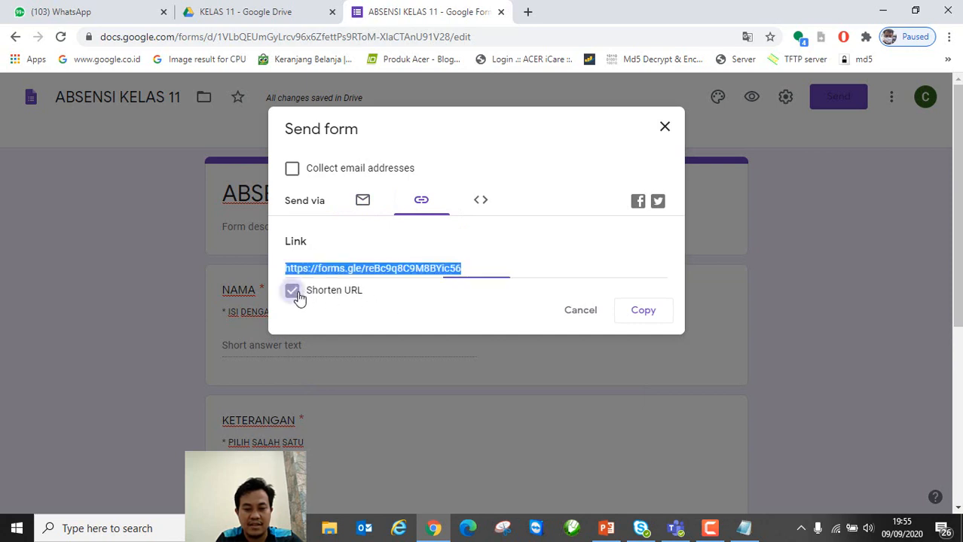
click(632, 312)
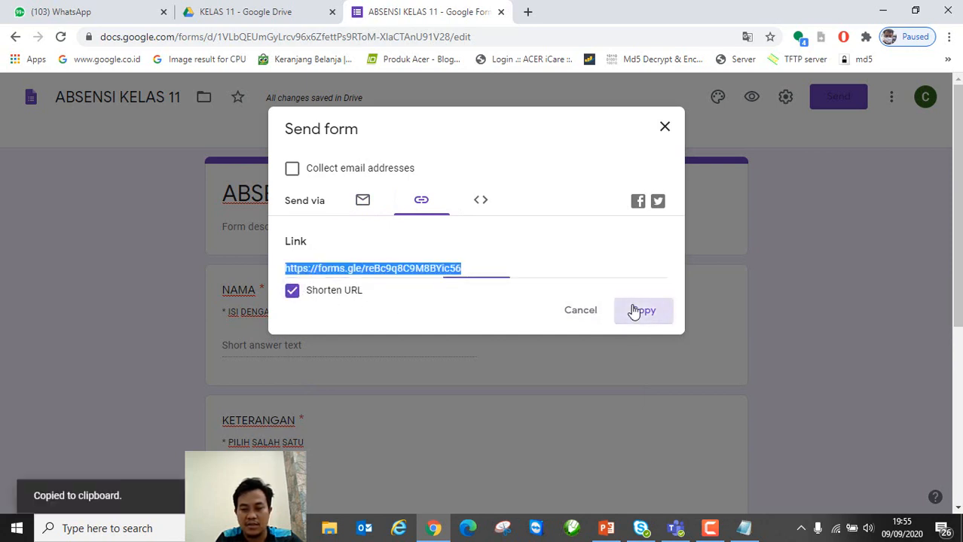
click(745, 528)
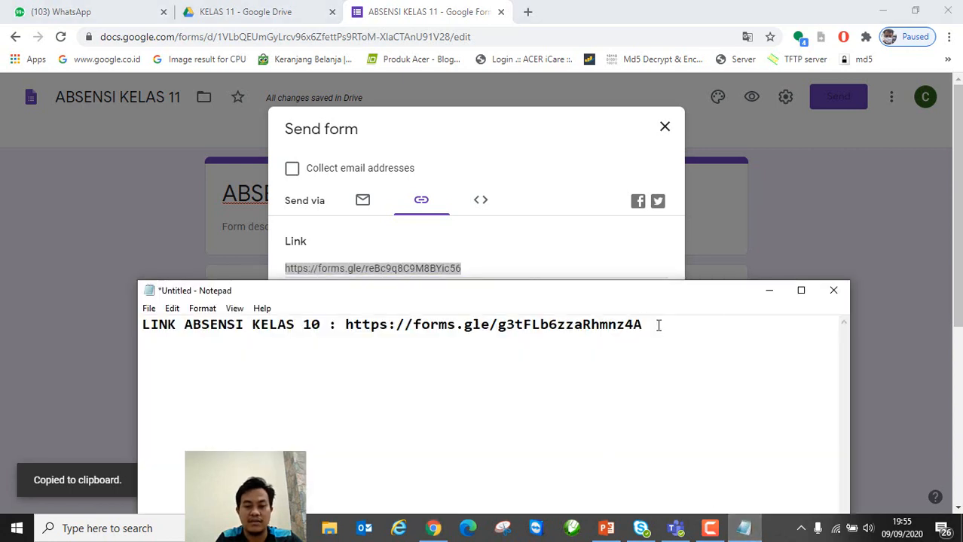
Step: Add the Notepad line 'LINK ABSENSI KELAS 11 :' with the pasted short link, then close the sharing window
text(LINK)
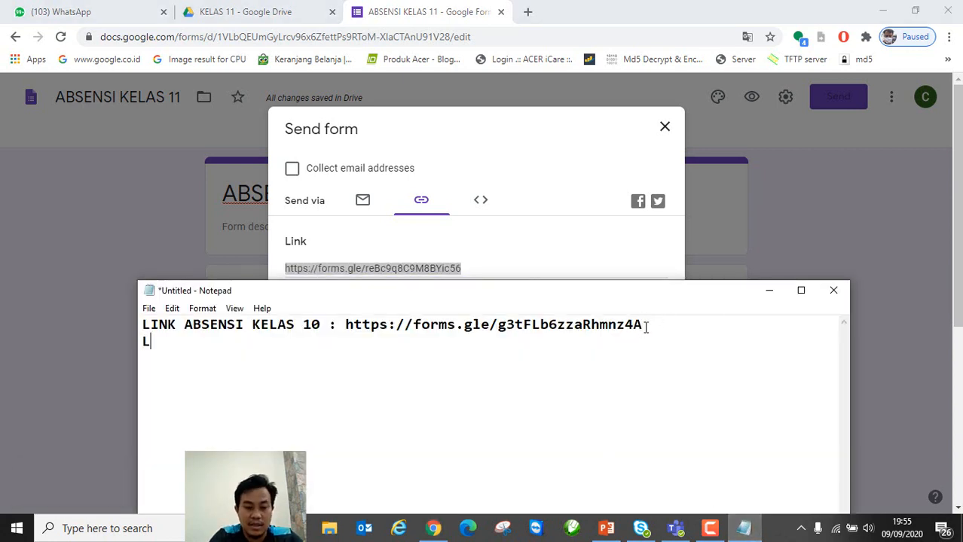
text(SEN)
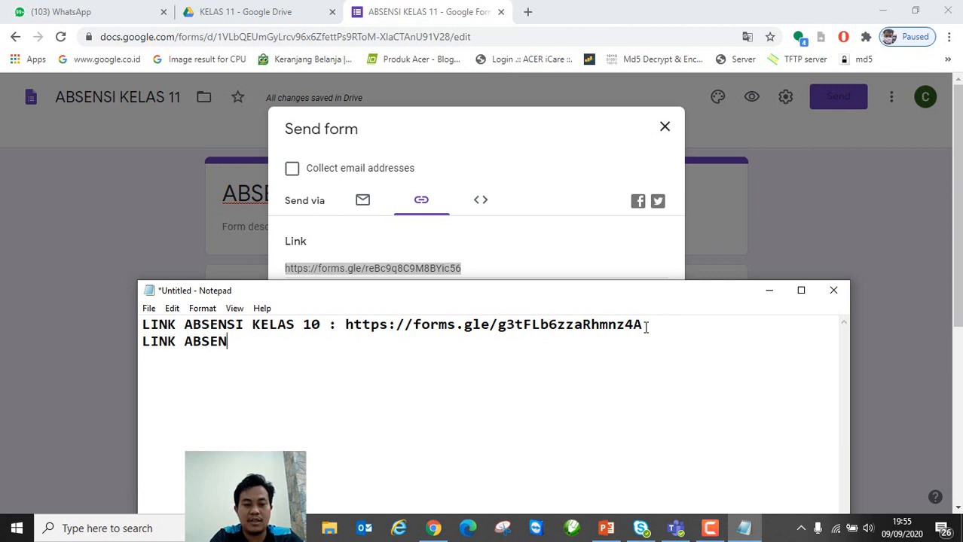
text(SI KELAS 11 :)
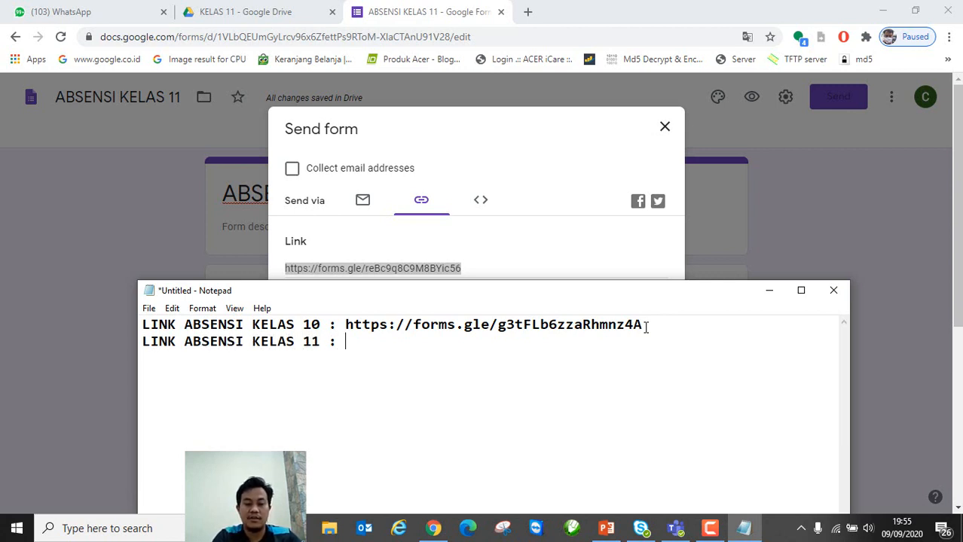
key(ctrl+v)
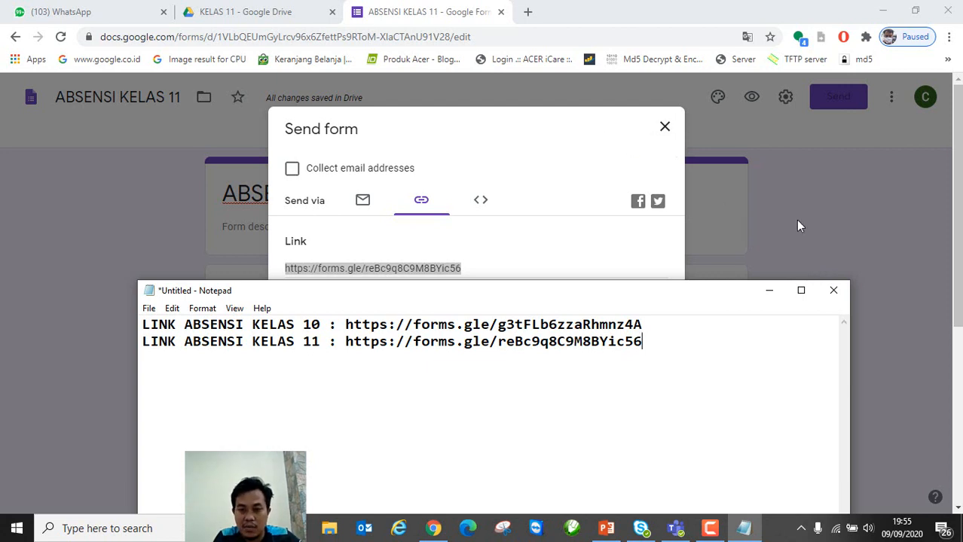
click(769, 290)
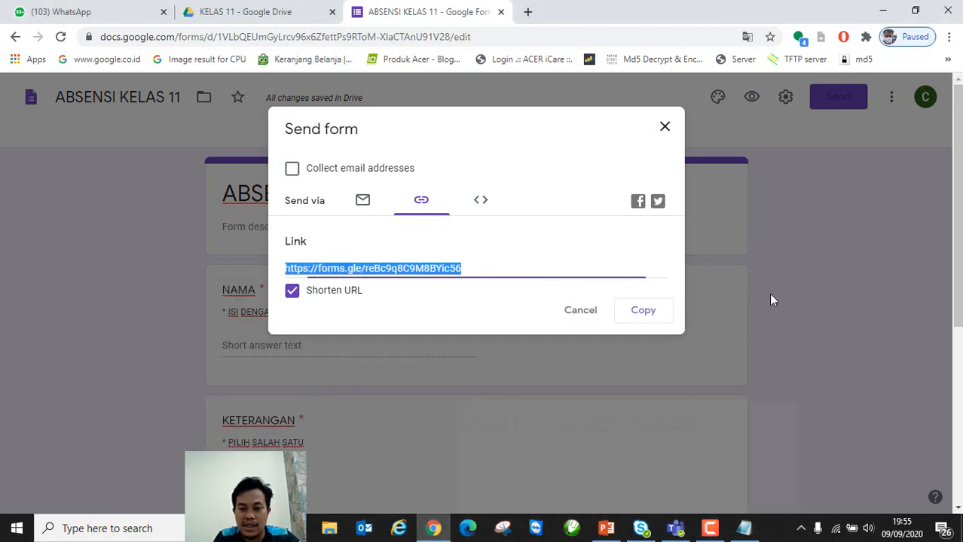
click(665, 129)
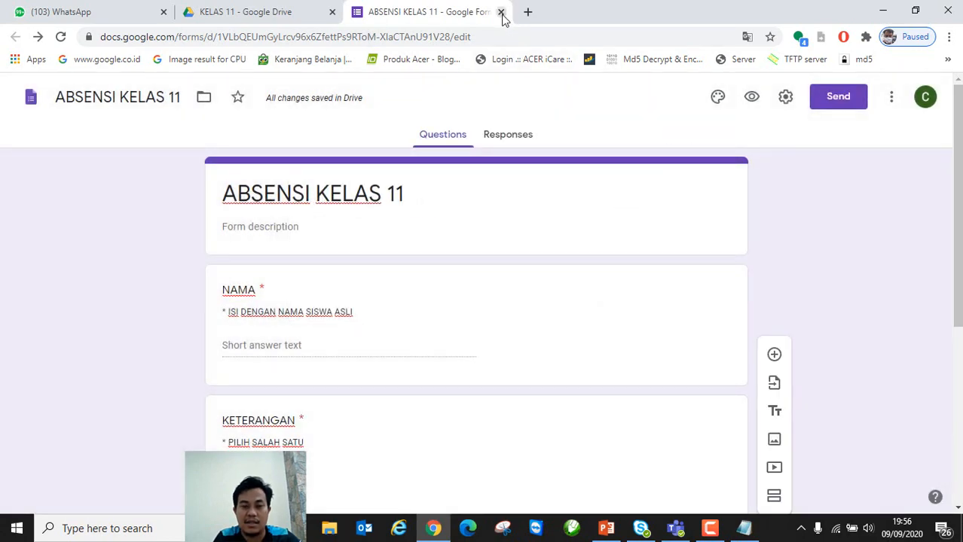
Step: Reopen the form and create a linked response spreadsheet named ABSENSI KELAS 11
click(501, 12)
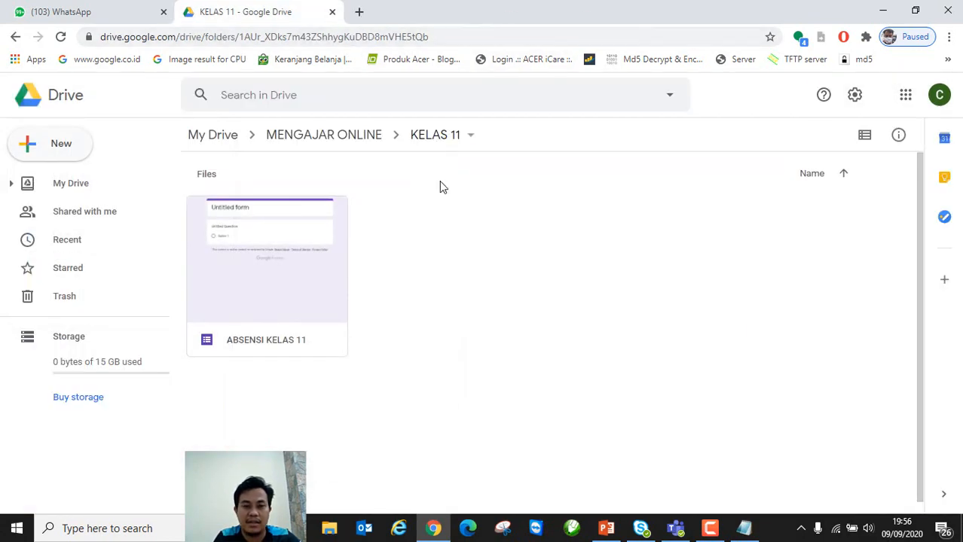
double_click(269, 260)
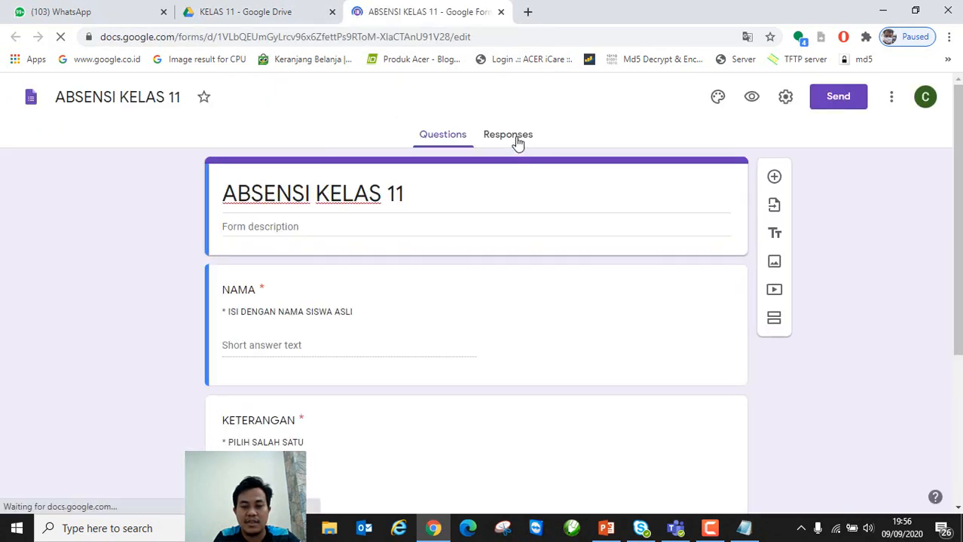
click(518, 141)
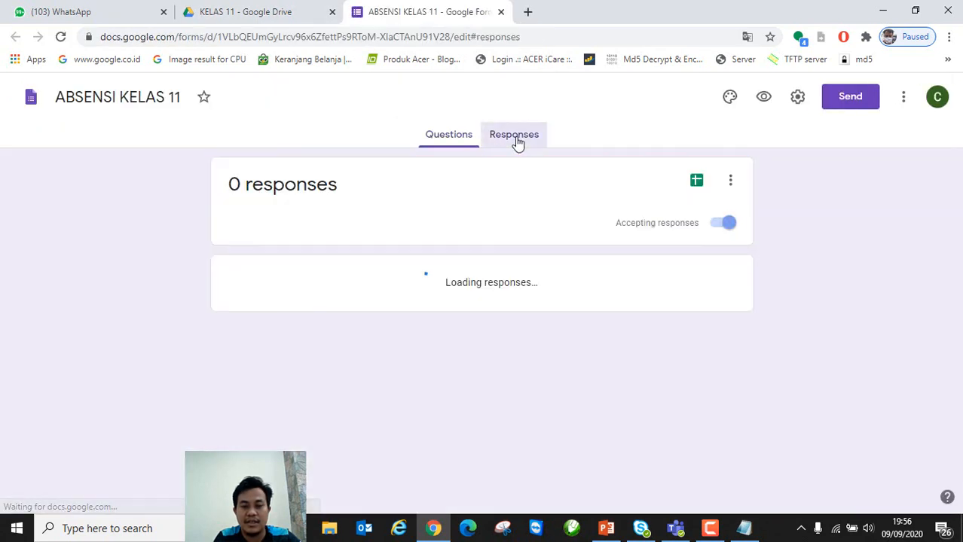
click(697, 183)
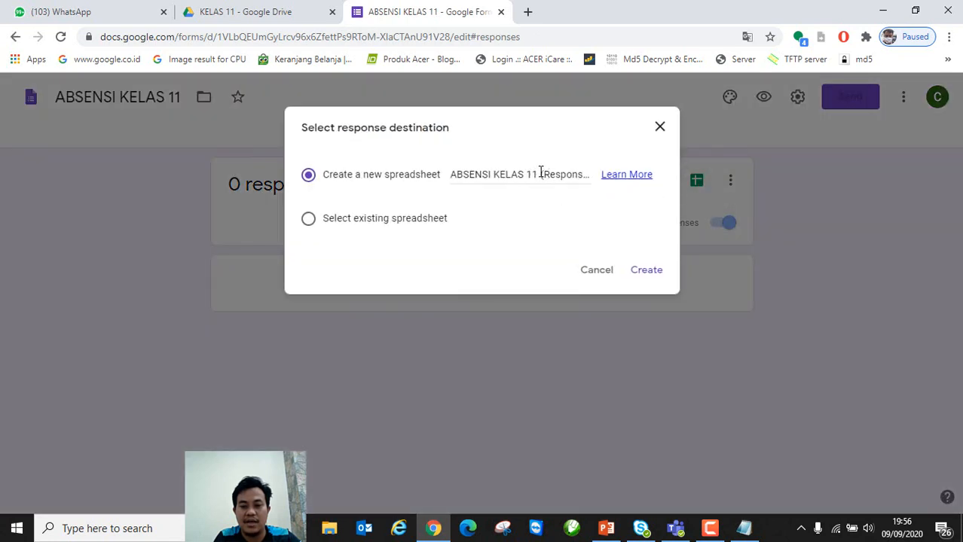
drag(540, 172, 617, 181)
key(BackSpace)
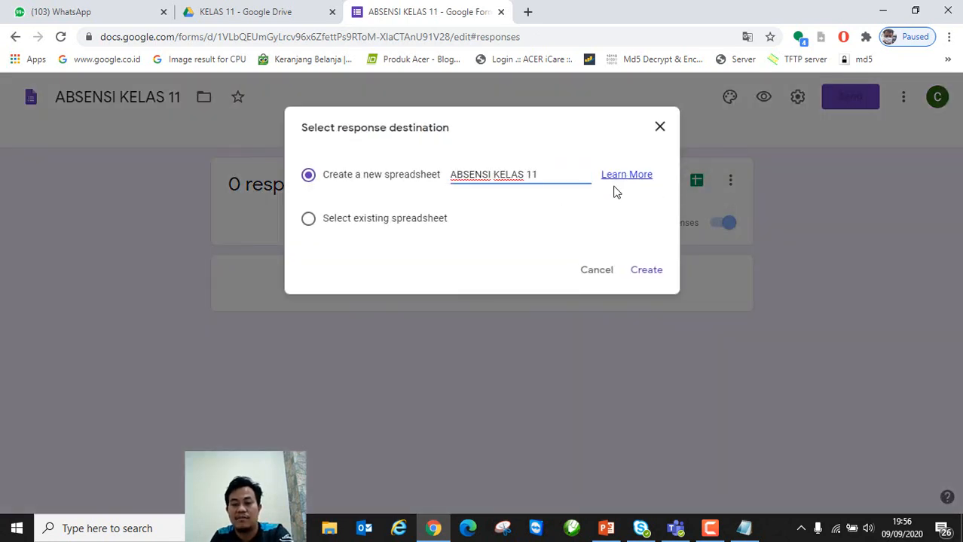
click(642, 272)
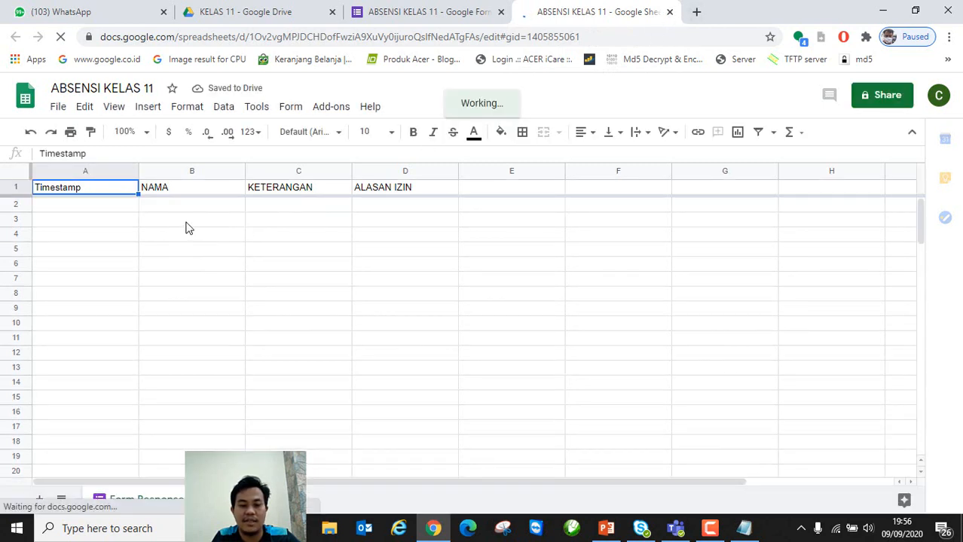
Step: Close the spreadsheet and form editor, then select both link lines in Notepad
click(669, 11)
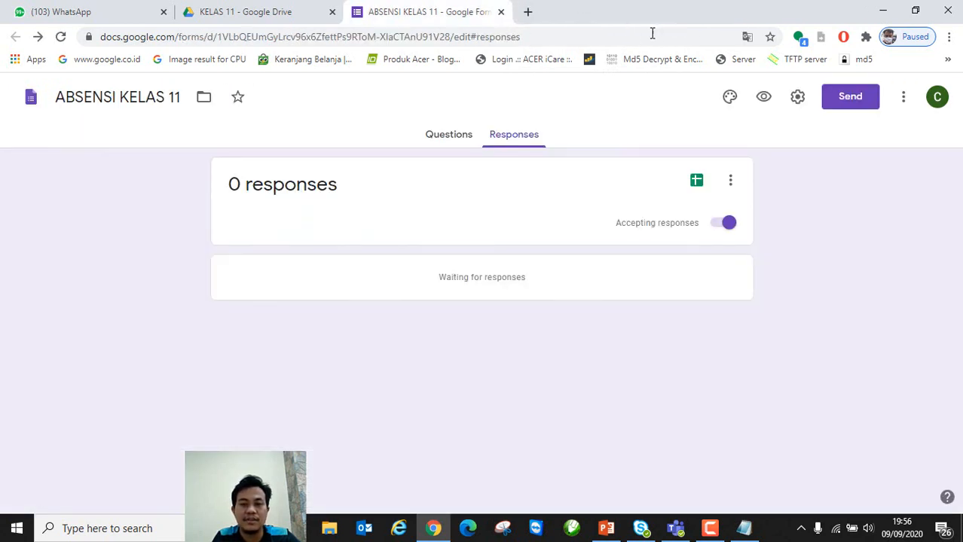
click(501, 12)
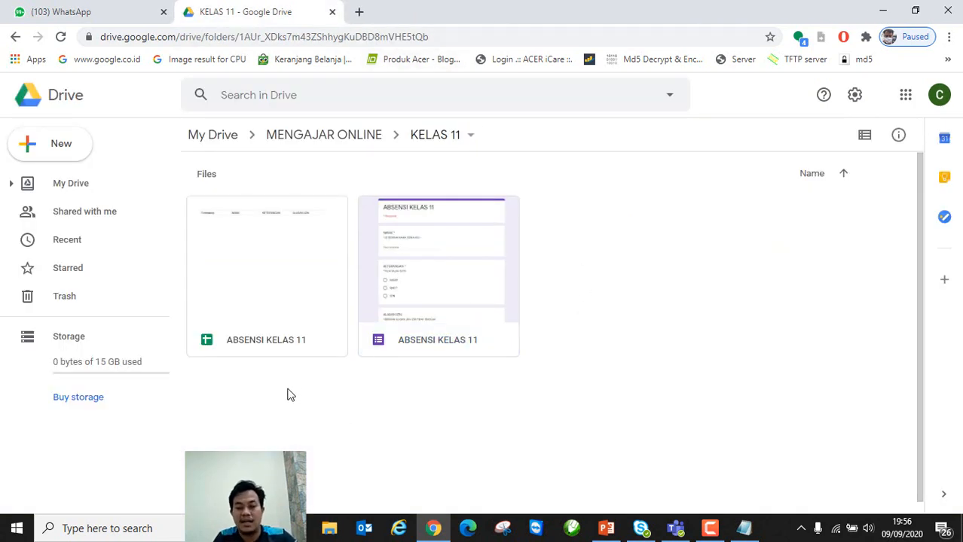
click(743, 529)
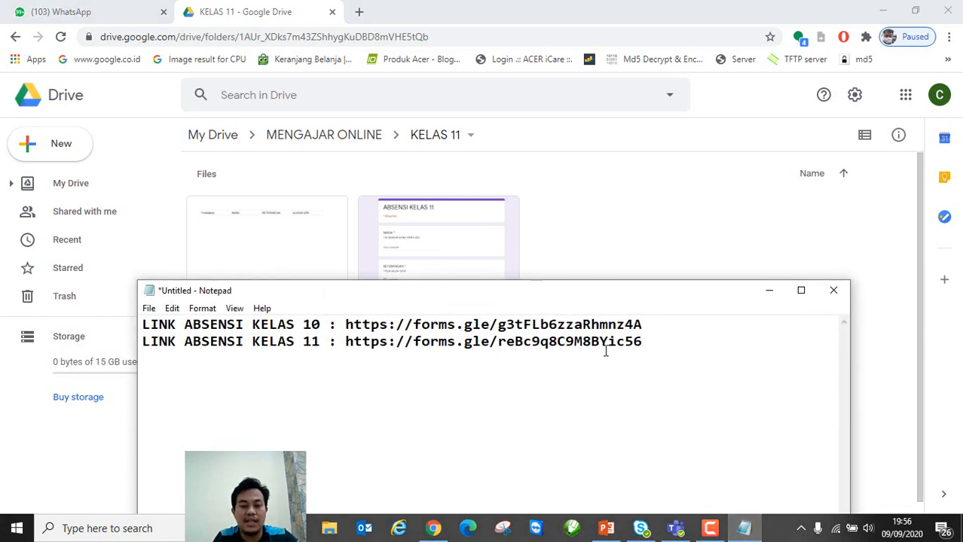
drag(653, 341, 138, 324)
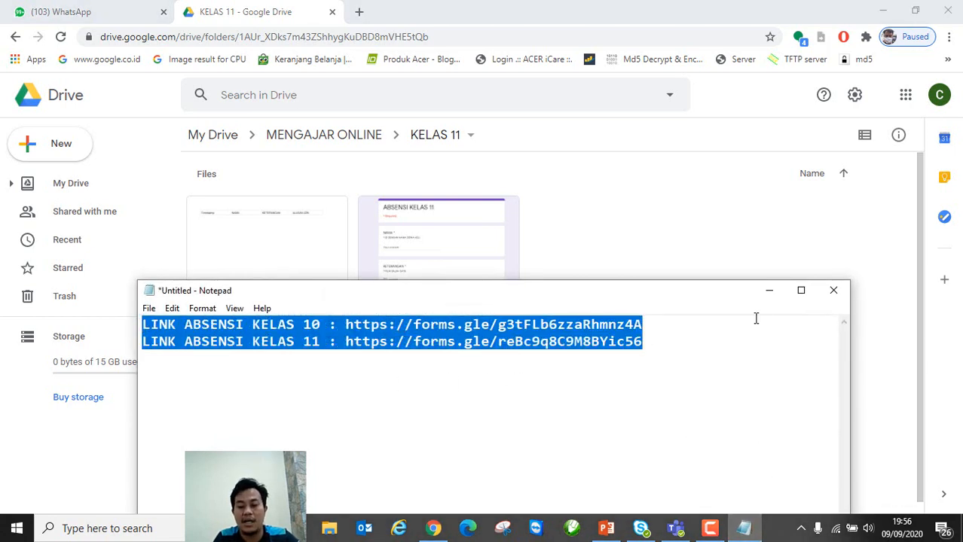
click(776, 294)
Step: Set the form's Drive sharing to 'Anyone with the link' and copy its link
right_click(456, 270)
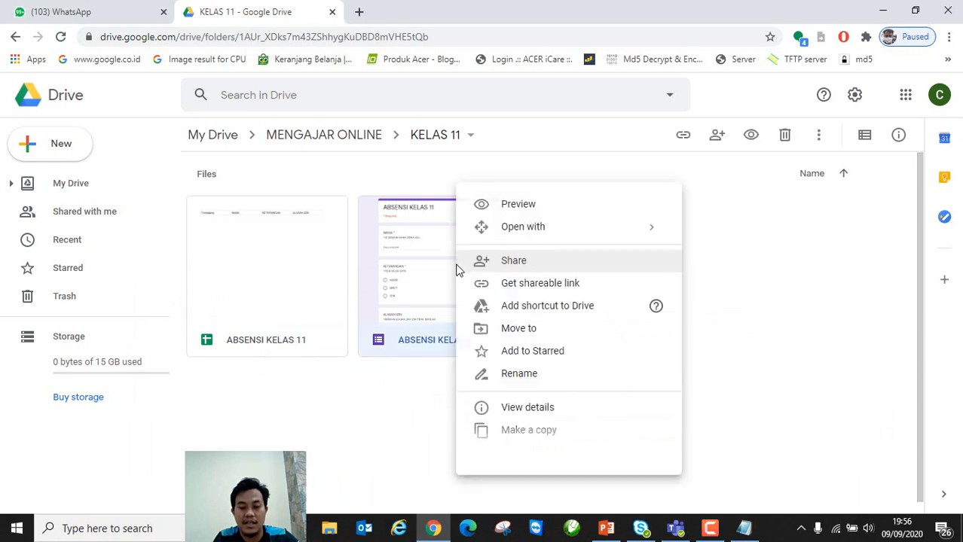
click(501, 263)
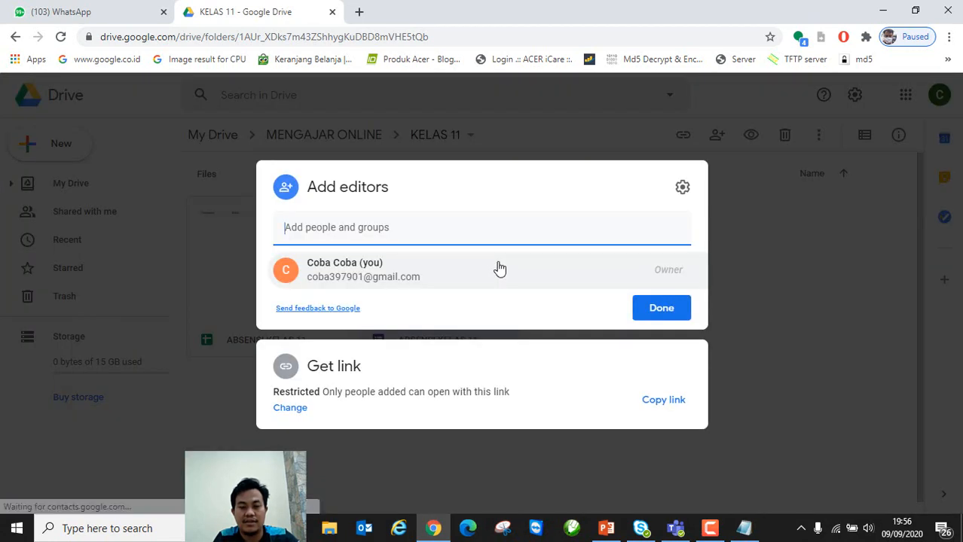
click(295, 409)
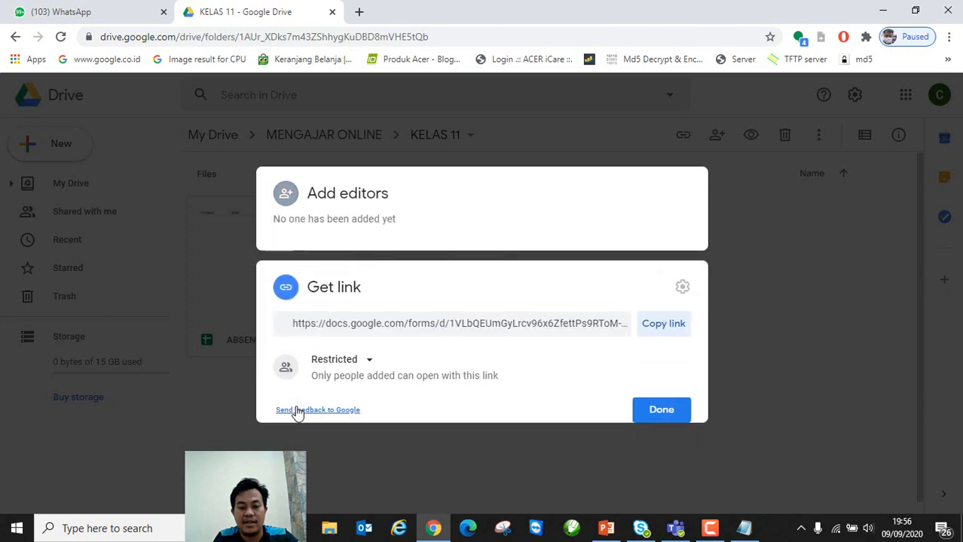
click(370, 355)
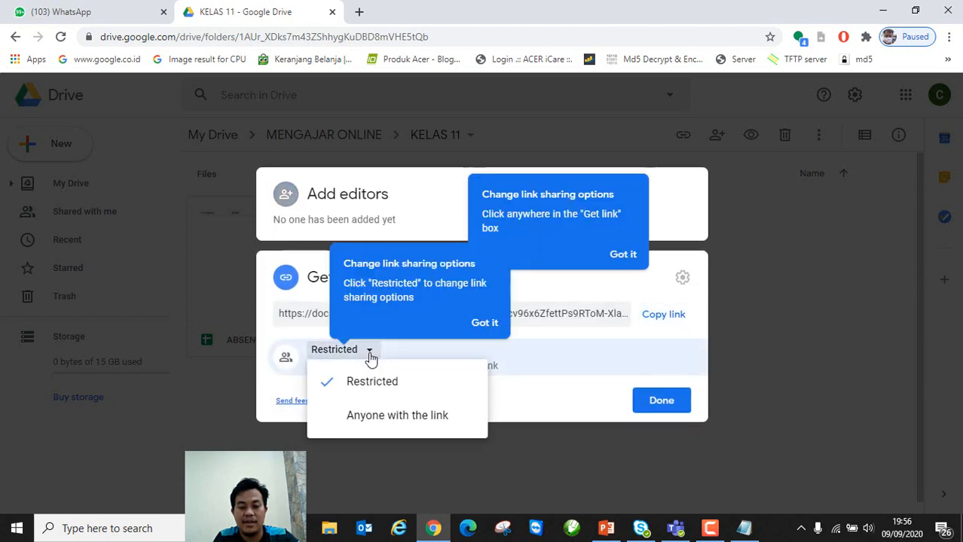
click(392, 419)
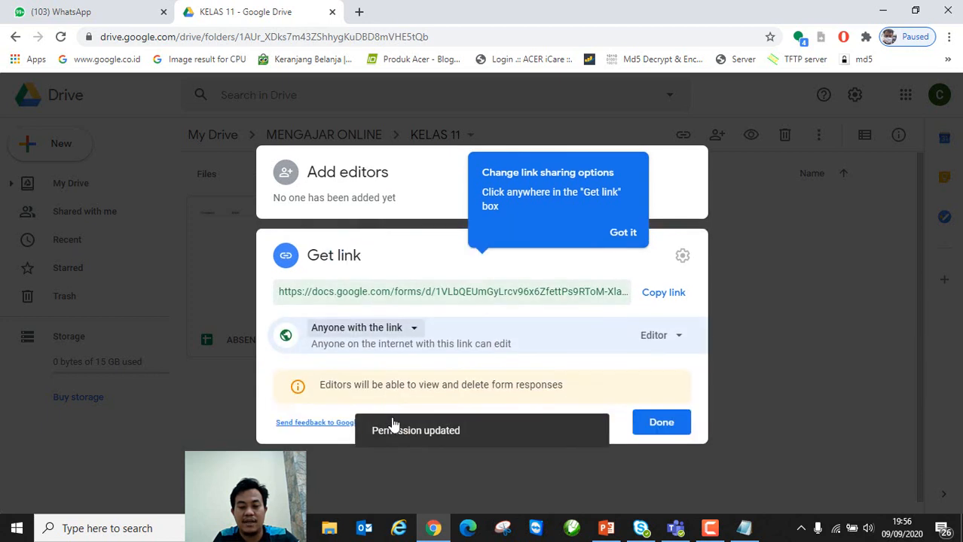
click(662, 423)
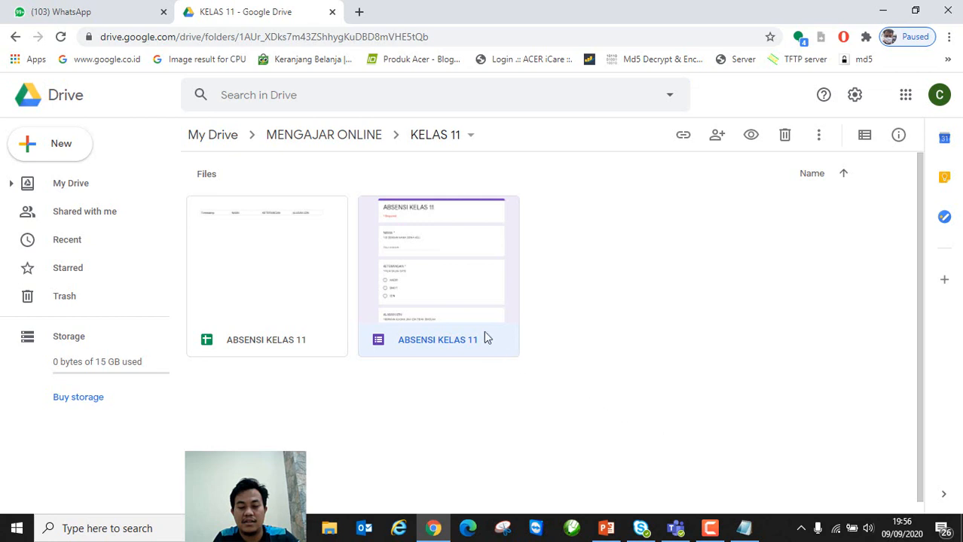
right_click(478, 322)
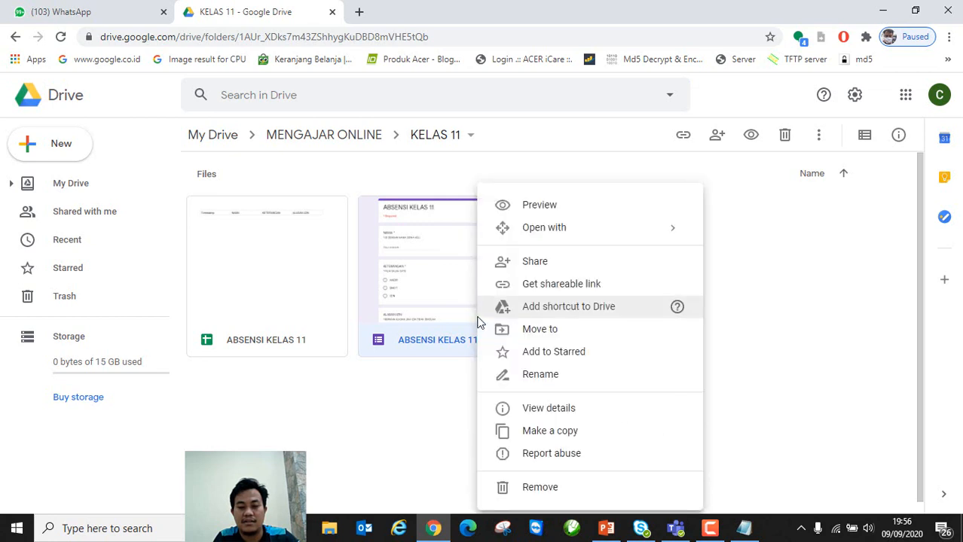
click(555, 267)
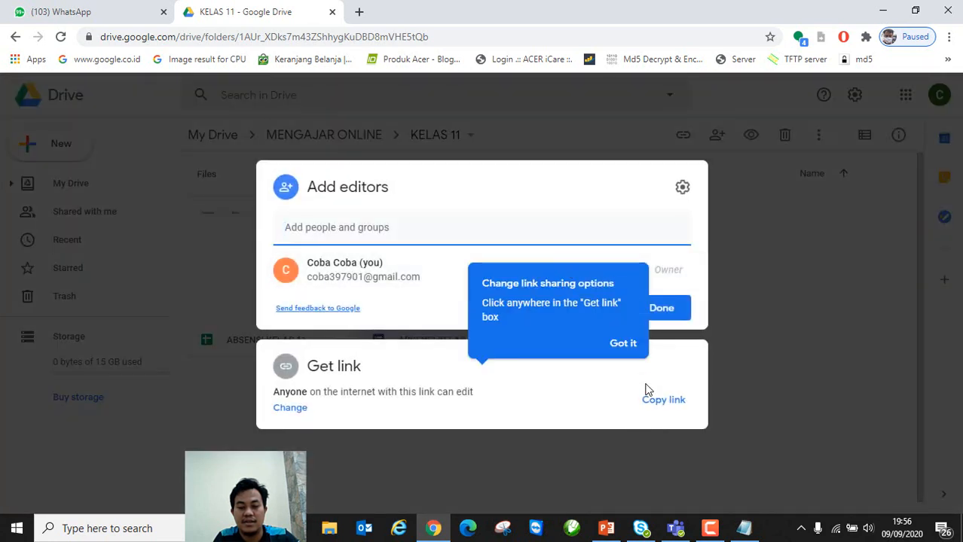
click(660, 403)
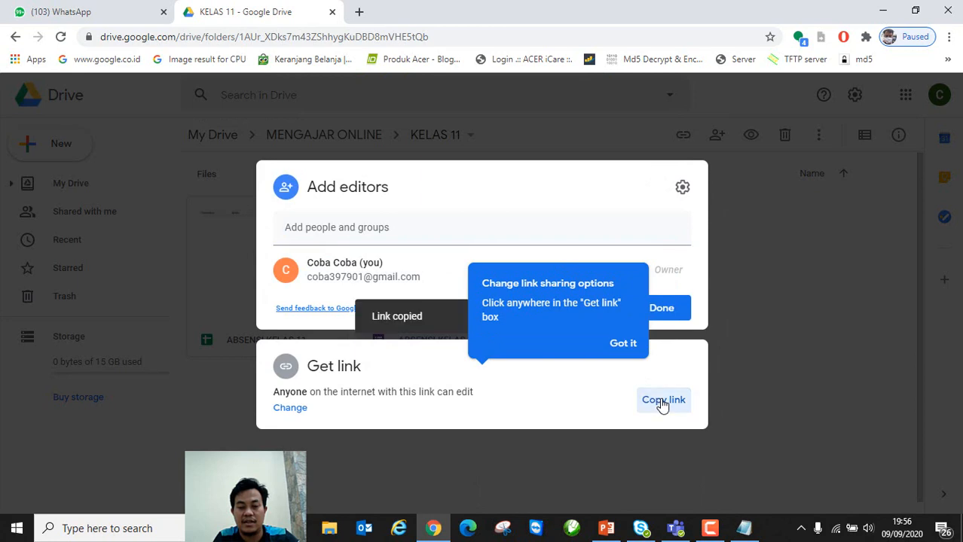
click(750, 386)
Step: Test the copied form link in a new tab, then close the opened editor
click(360, 13)
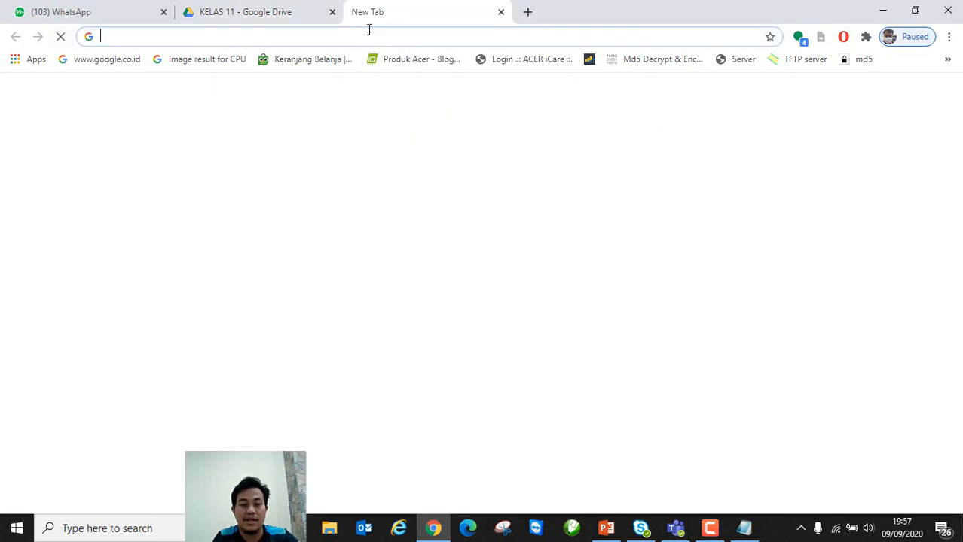
key(ctrl+v)
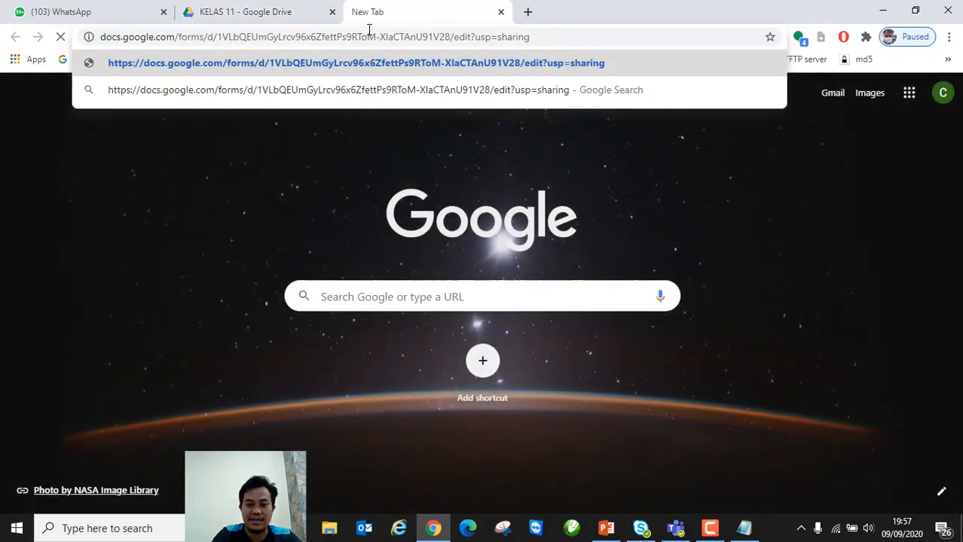
key(Return)
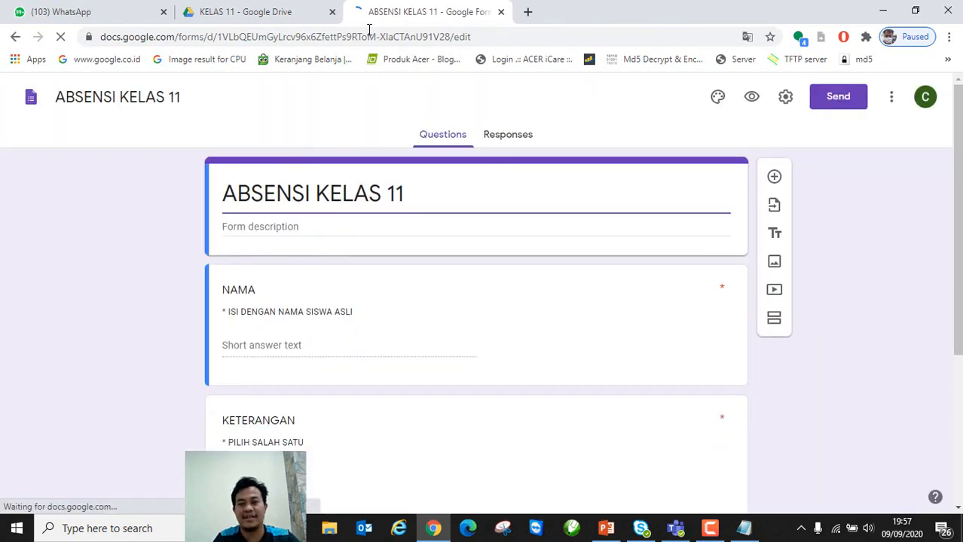
click(502, 13)
Step: Recheck the form's sharing settings to confirm access stays 'Anyone with the link'
click(744, 528)
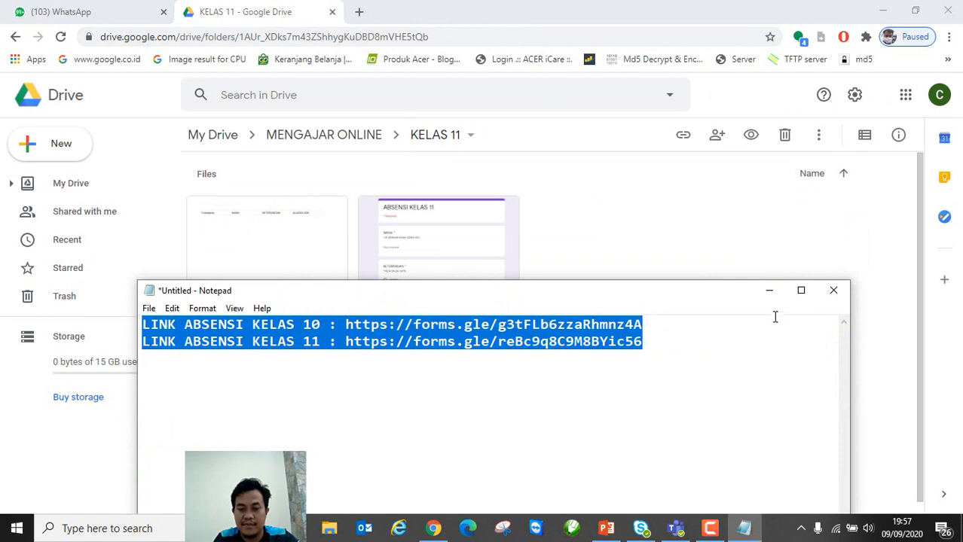
click(770, 291)
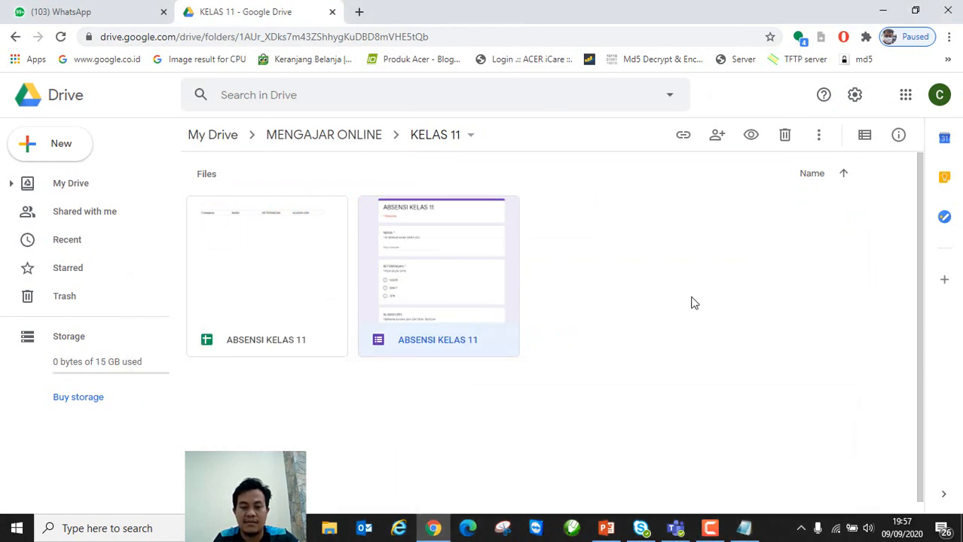
right_click(473, 284)
click(534, 271)
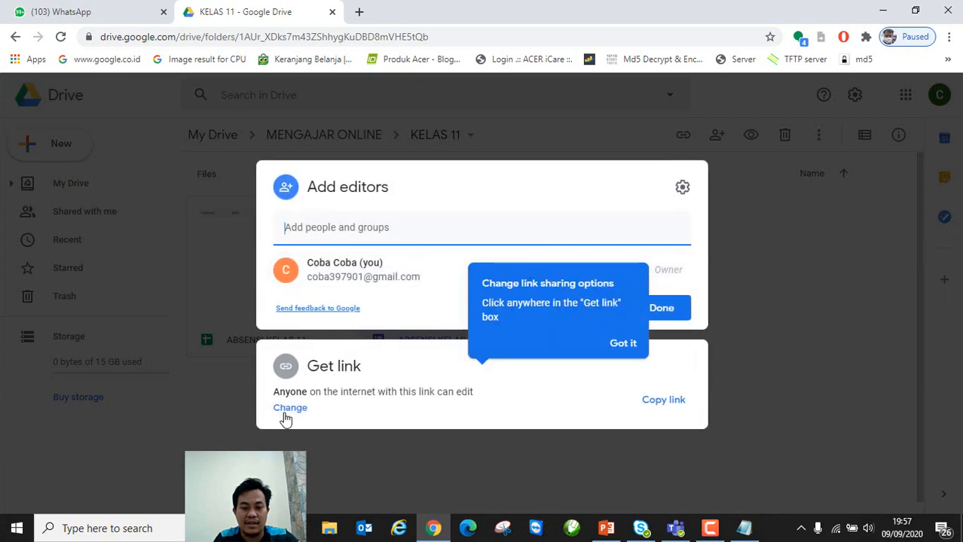
click(286, 410)
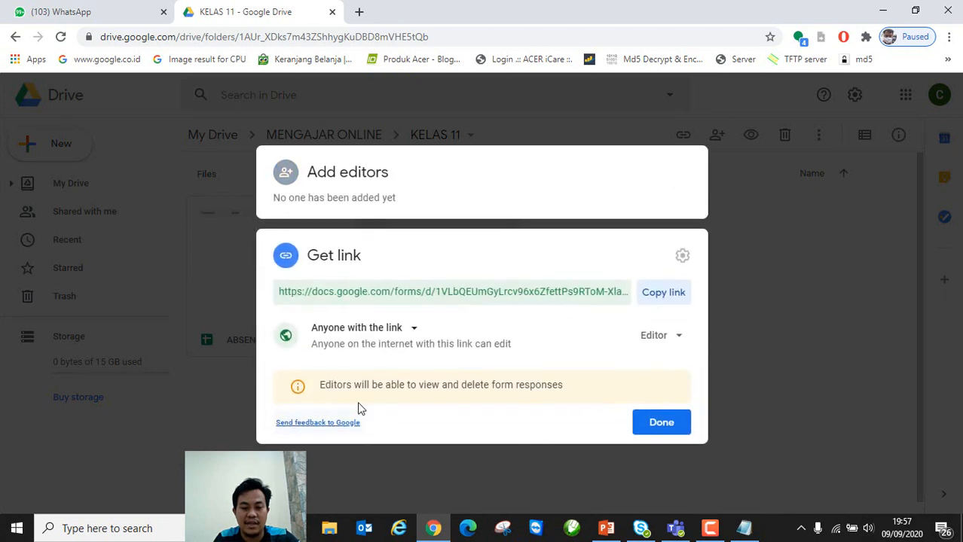
click(410, 333)
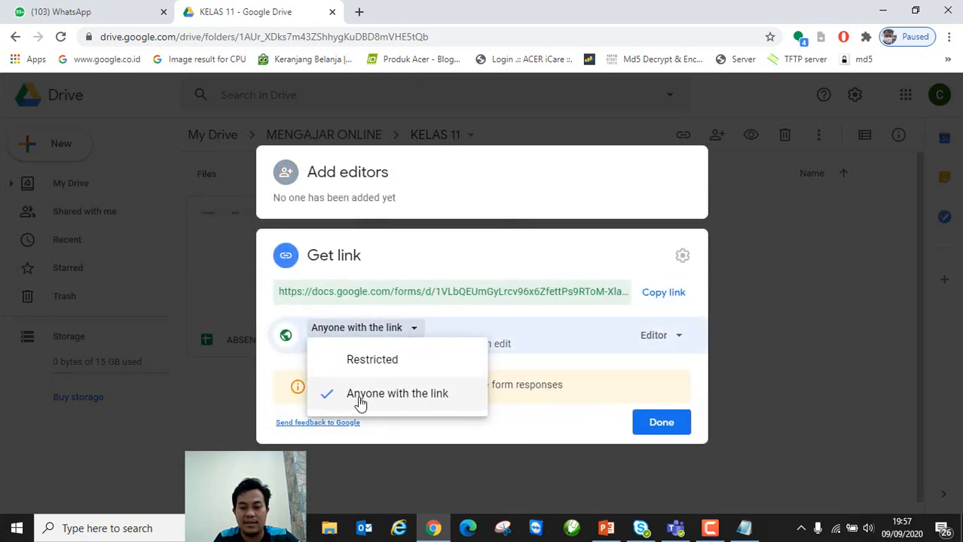
click(641, 424)
click(645, 424)
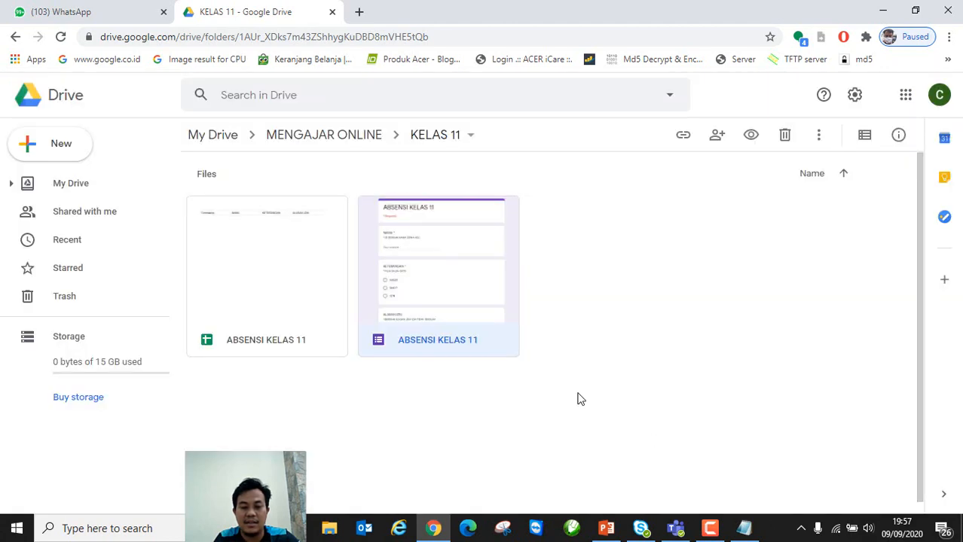
Step: Copy the form's share link again and go up to the MENGAJAR ONLINE folder
right_click(456, 292)
click(565, 282)
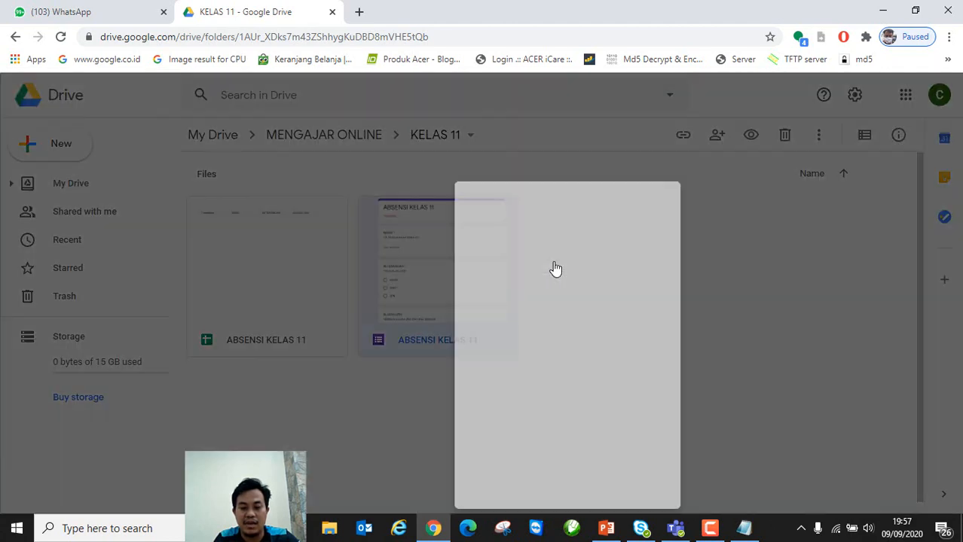
click(663, 406)
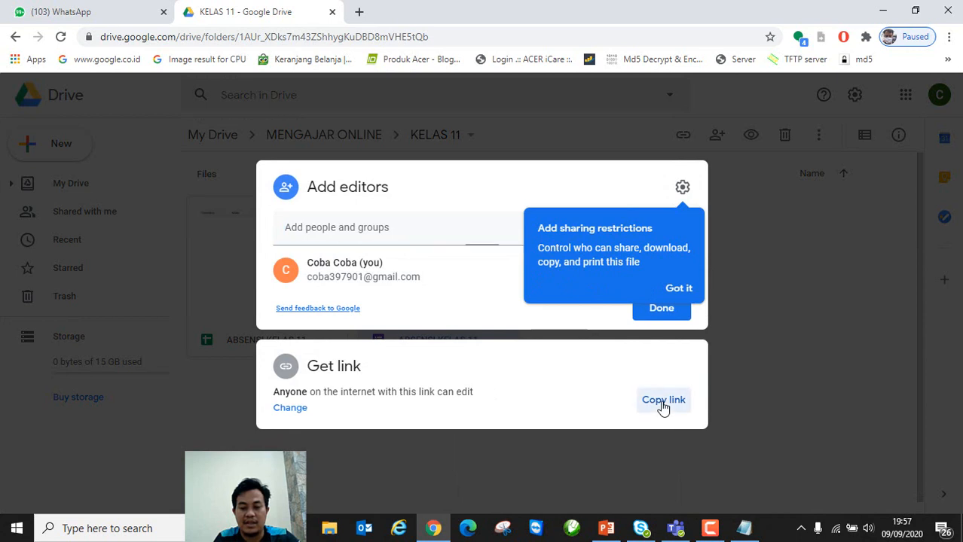
click(745, 386)
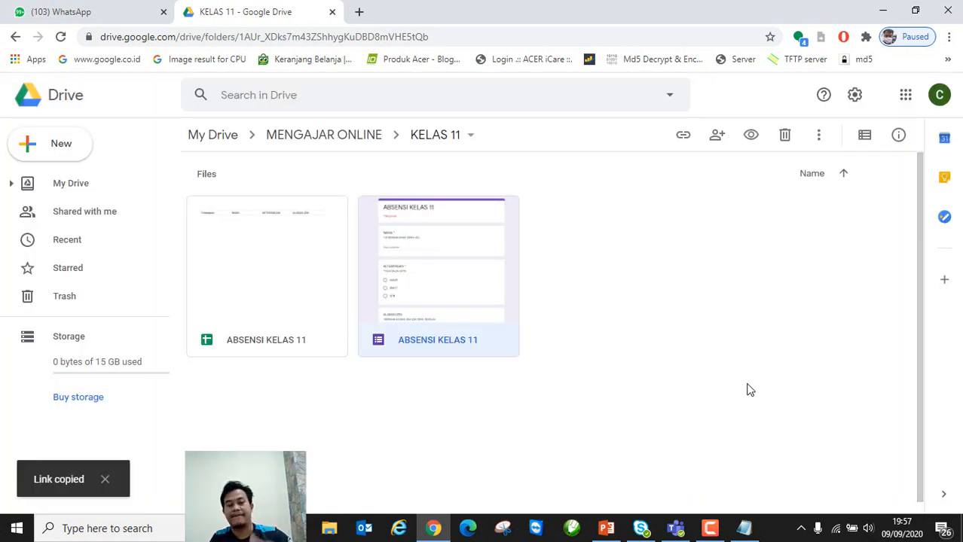
click(323, 140)
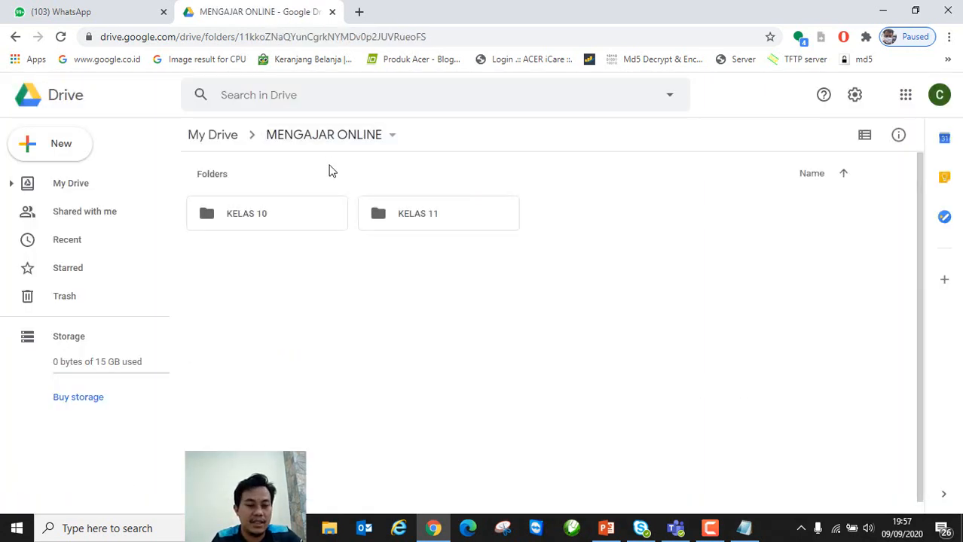
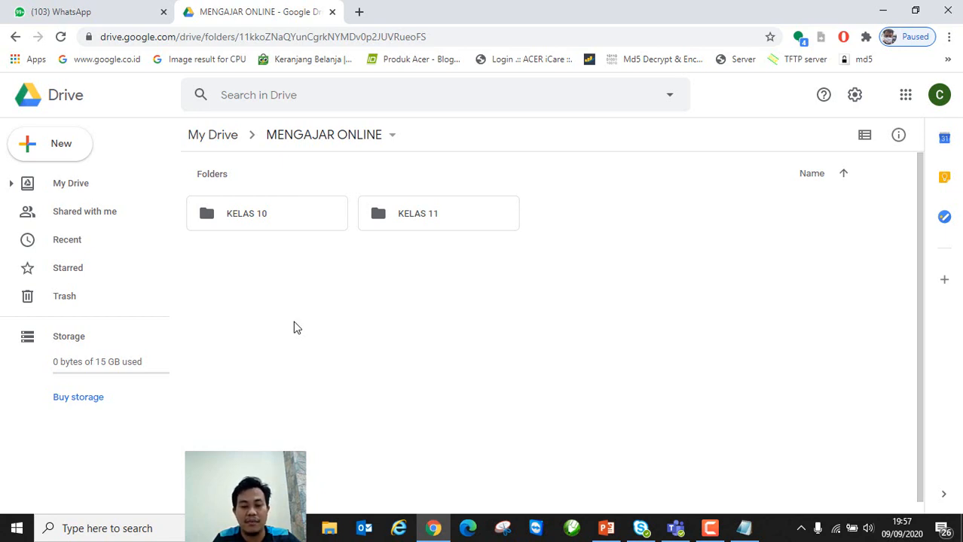
Step: Search 'buku sekolah digital' in a new tab and open the bsd.pendidikan.id result, reloading the page
click(358, 11)
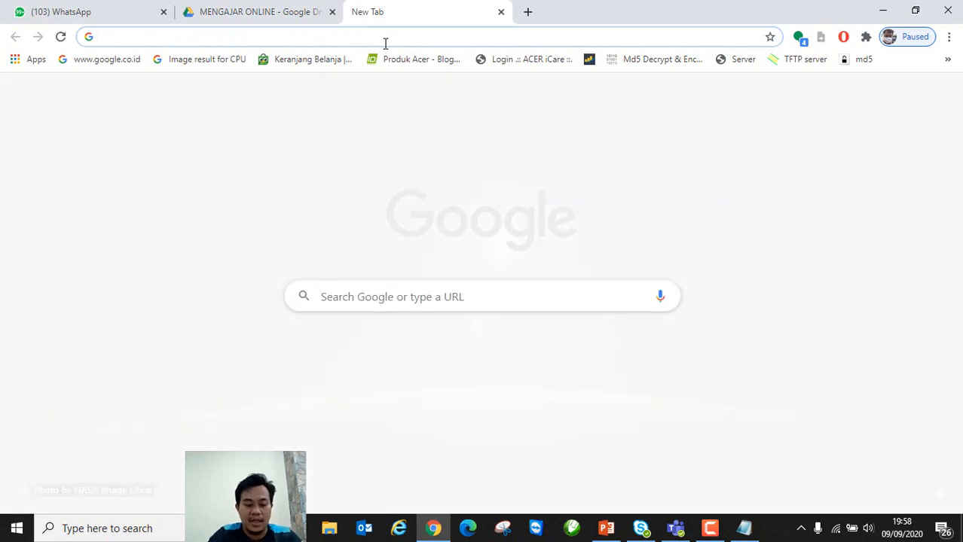
text(BU)
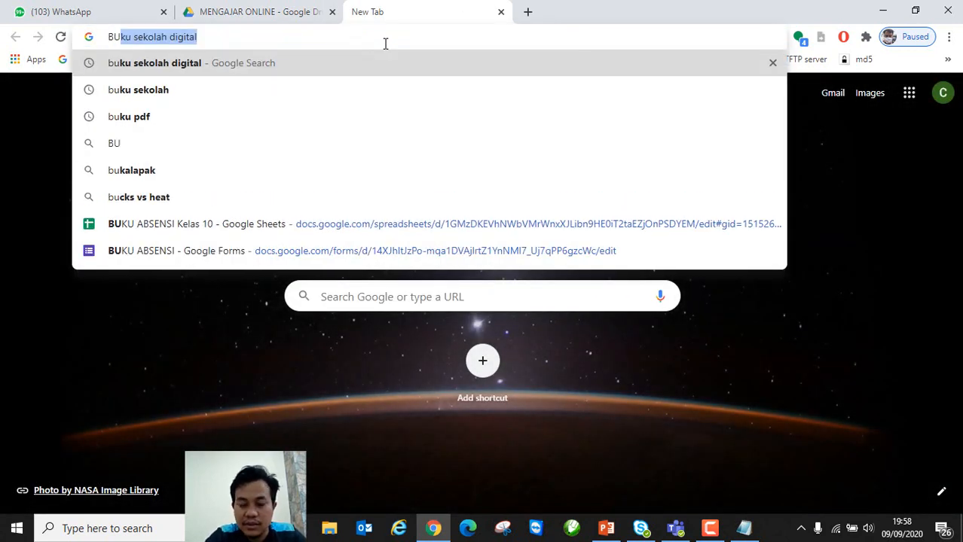
key(Return)
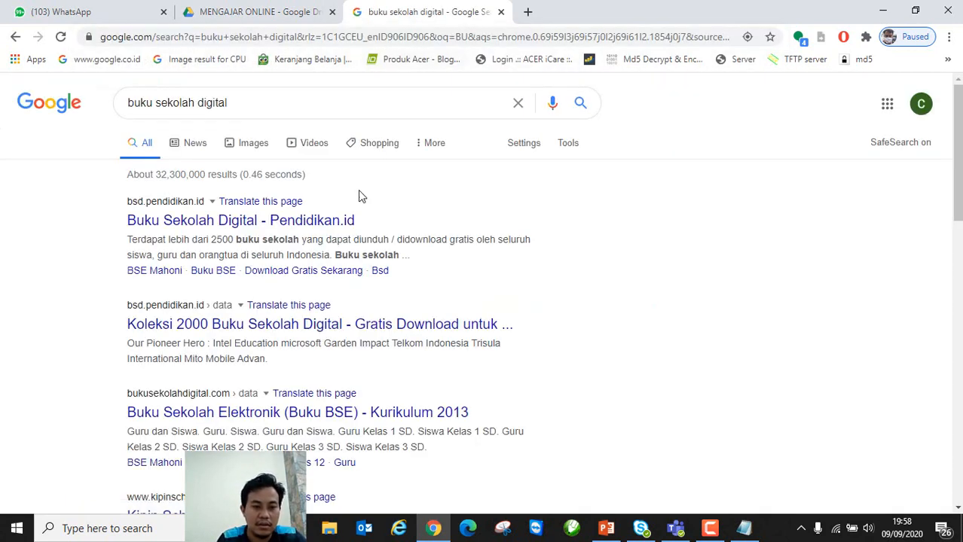
click(218, 227)
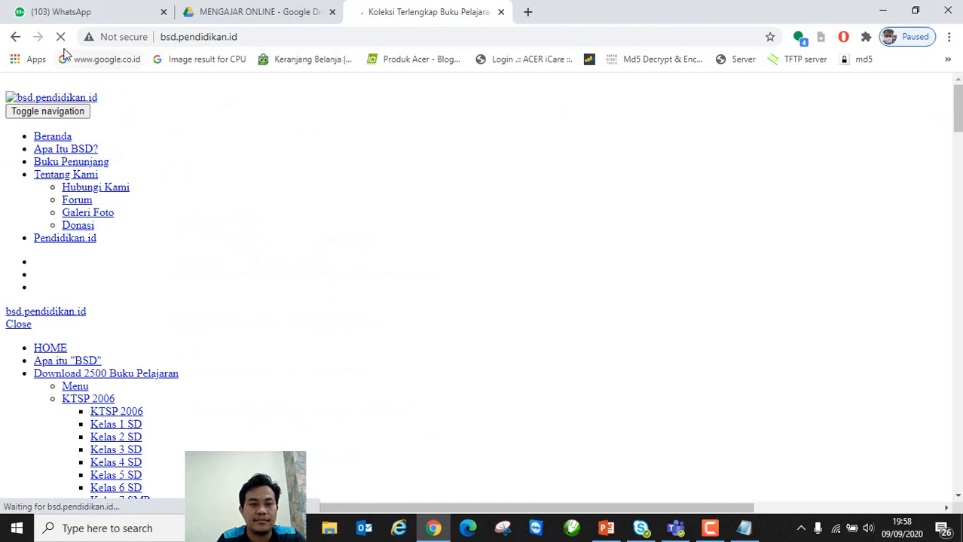
click(238, 36)
key(Return)
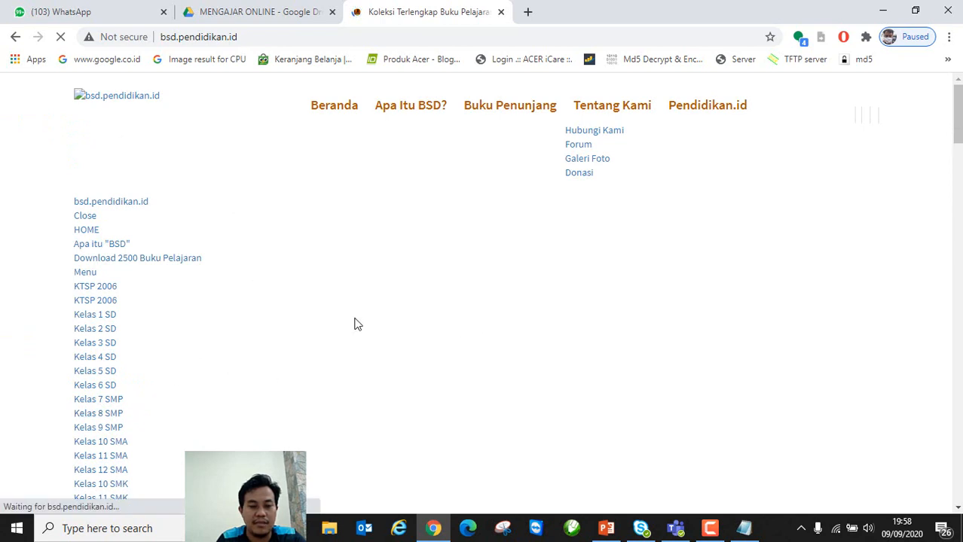
scroll(449, 299, down, 15)
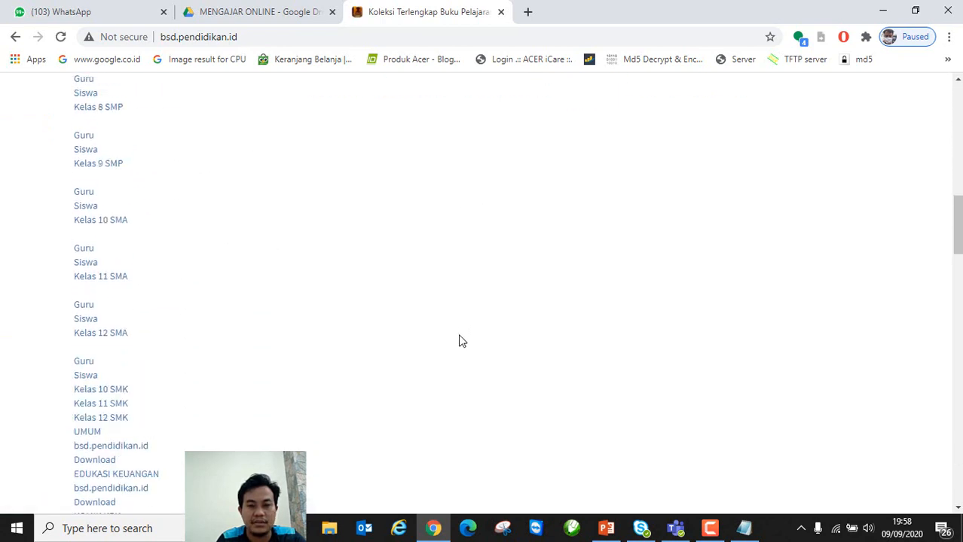
scroll(457, 337, up, 12)
Step: Open the Kelas 11 Cakrawala Sejarah textbook PDF, dismissing the Kipin ad, then return to the MENGAJAR ONLINE tab
click(101, 245)
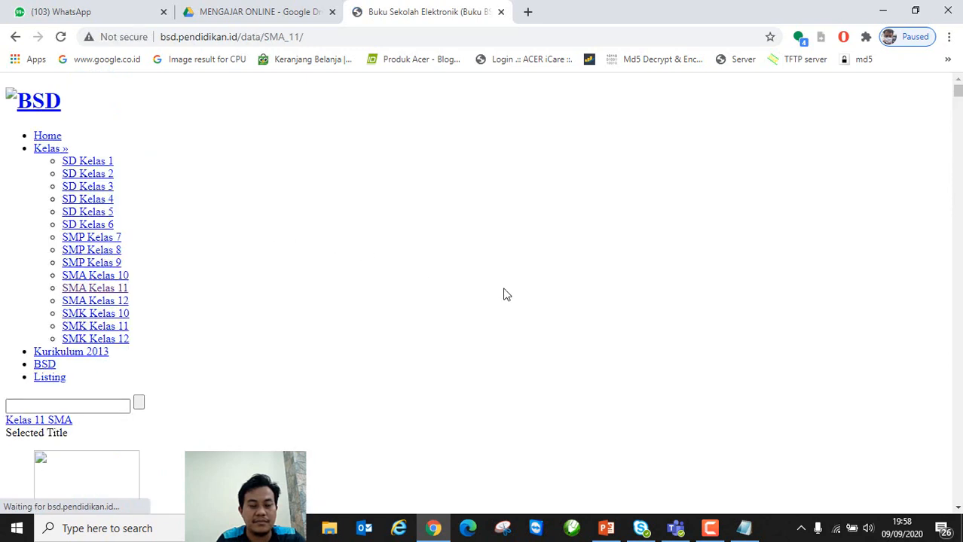
scroll(505, 294, down, 4)
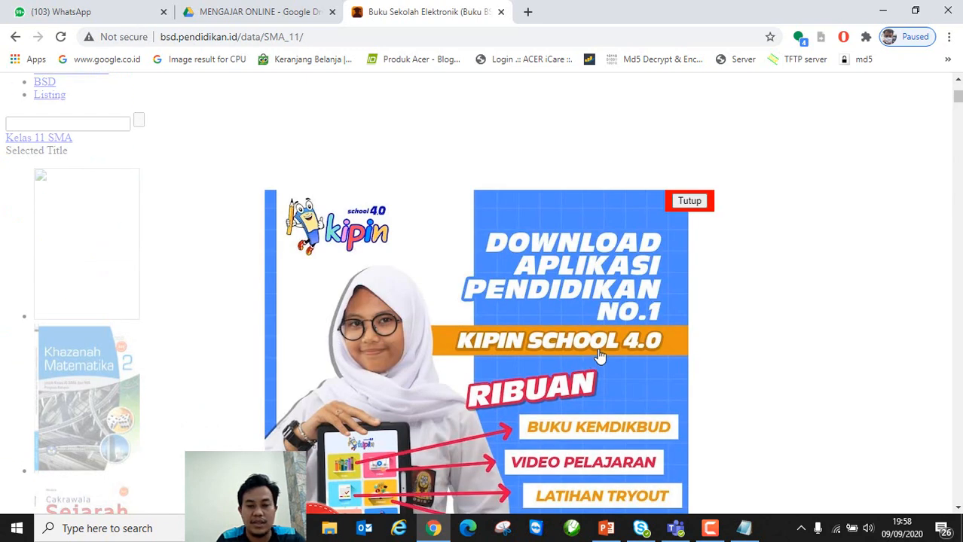
scroll(610, 346, down, 5)
click(688, 201)
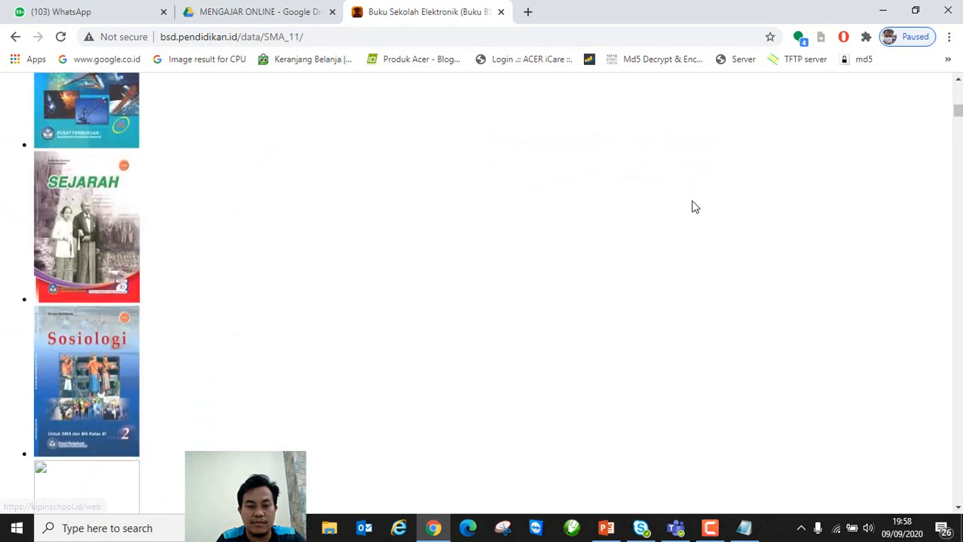
scroll(358, 283, up, 4)
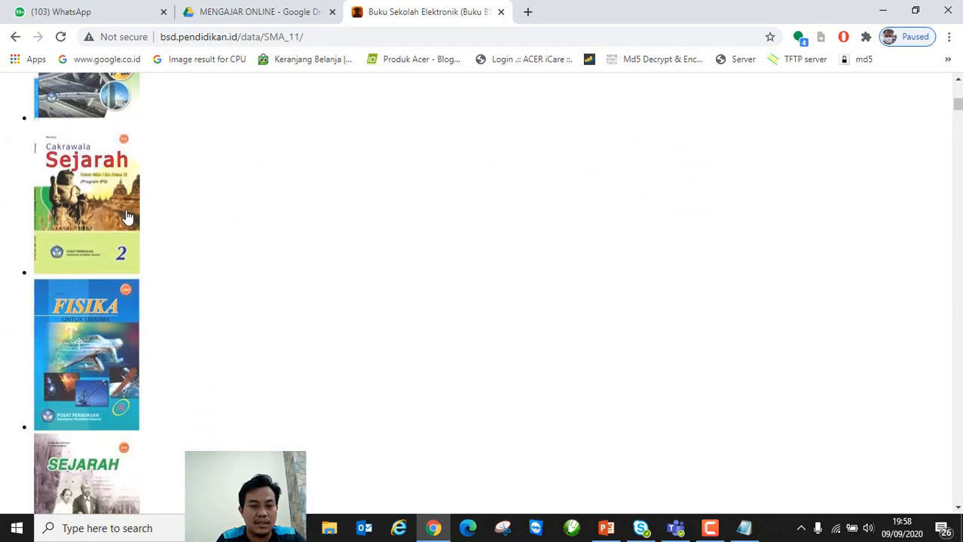
click(101, 195)
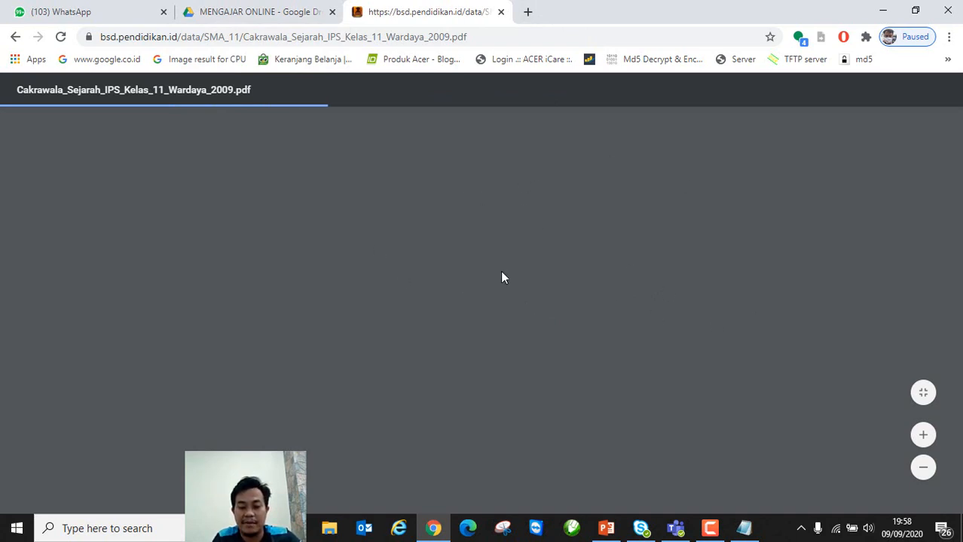
click(254, 13)
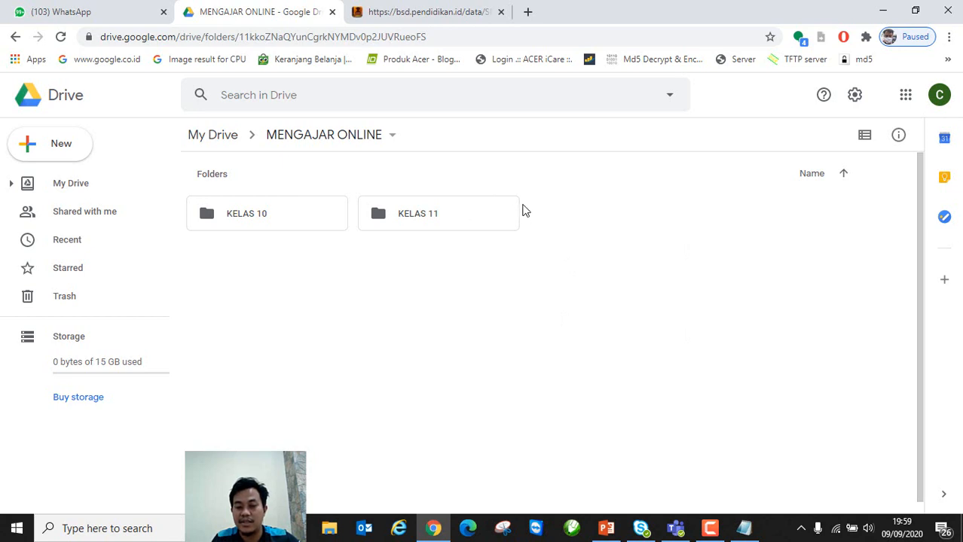
Step: Show the Google apps list, then switch to the PowerPoint presentation
click(908, 100)
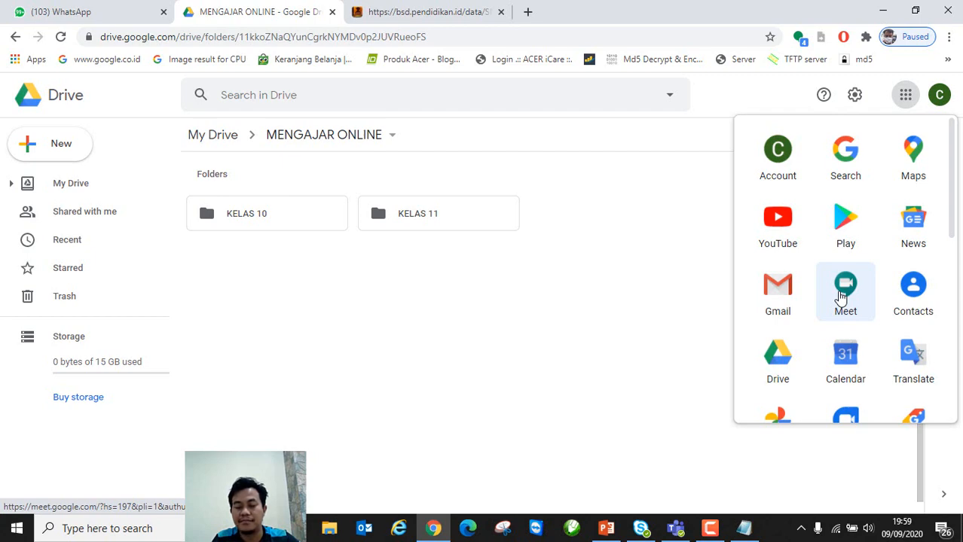
click(605, 528)
Step: Select the Forms, Sheets, Drive and Meet logos on slide 5, then return to Drive in Chrome
click(302, 434)
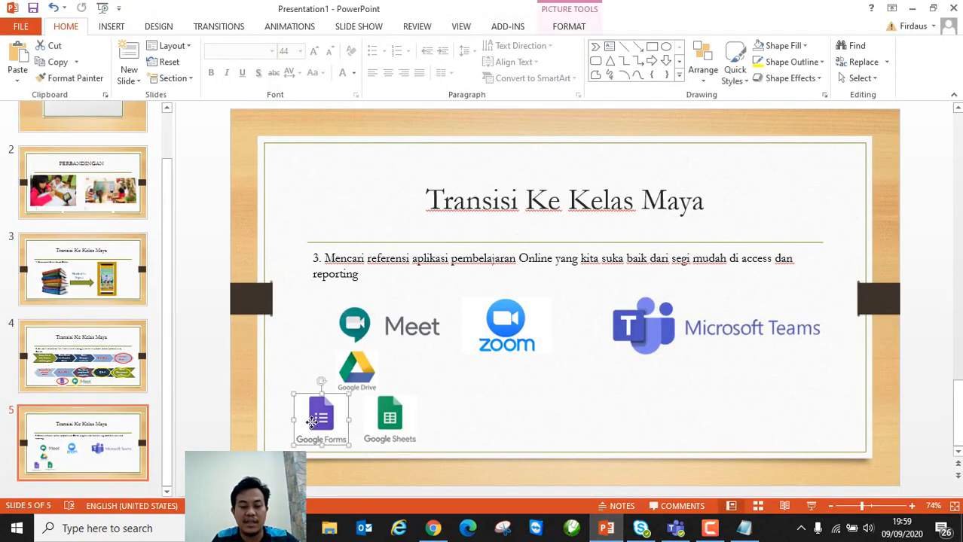
click(390, 422)
click(317, 416)
click(387, 426)
click(354, 376)
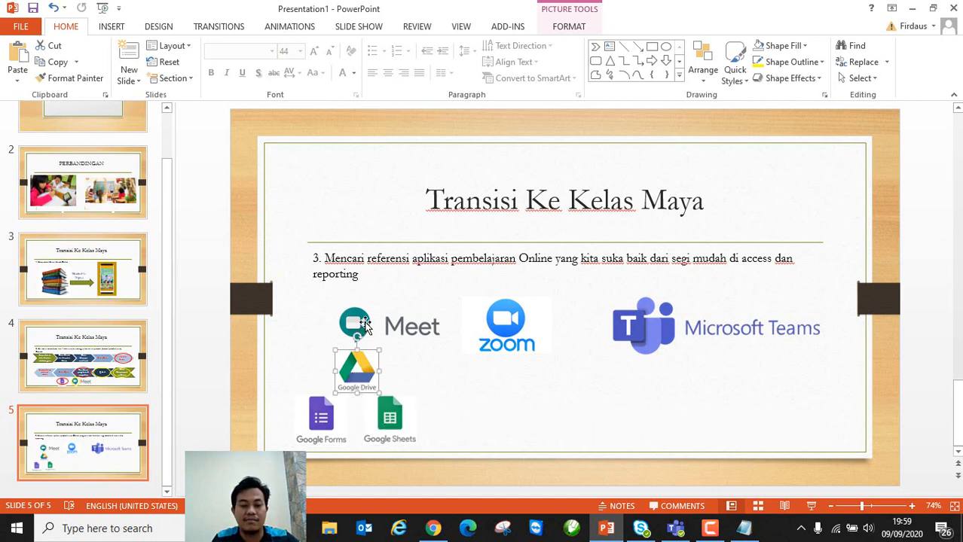
click(363, 326)
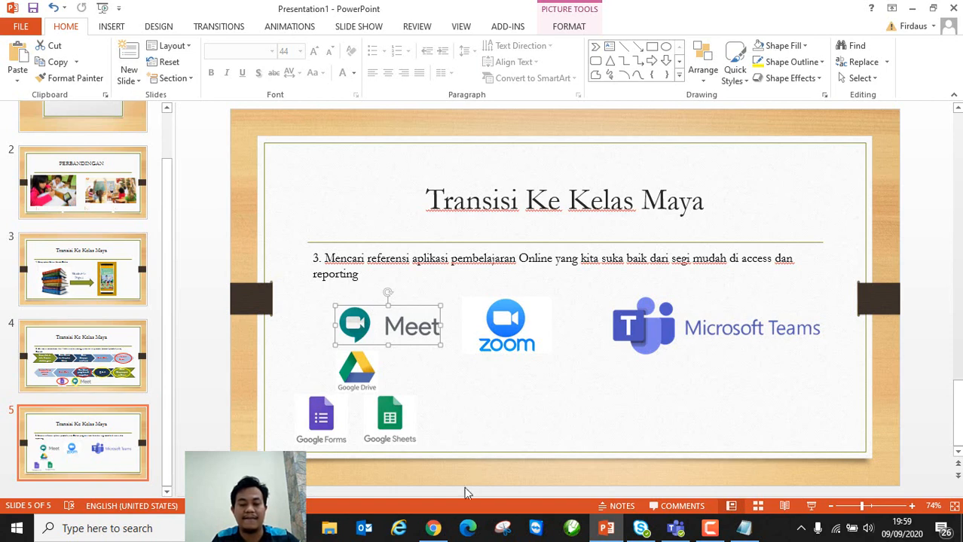
click(434, 528)
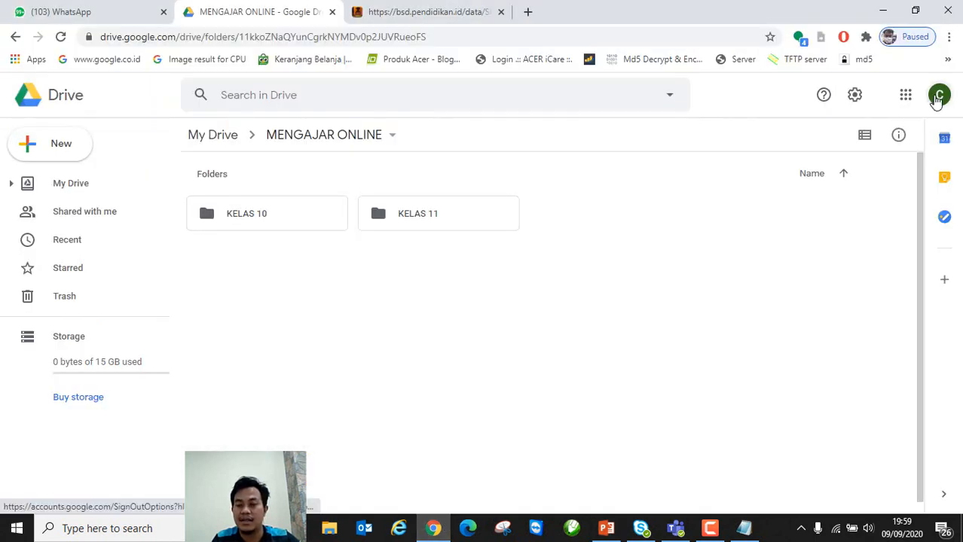
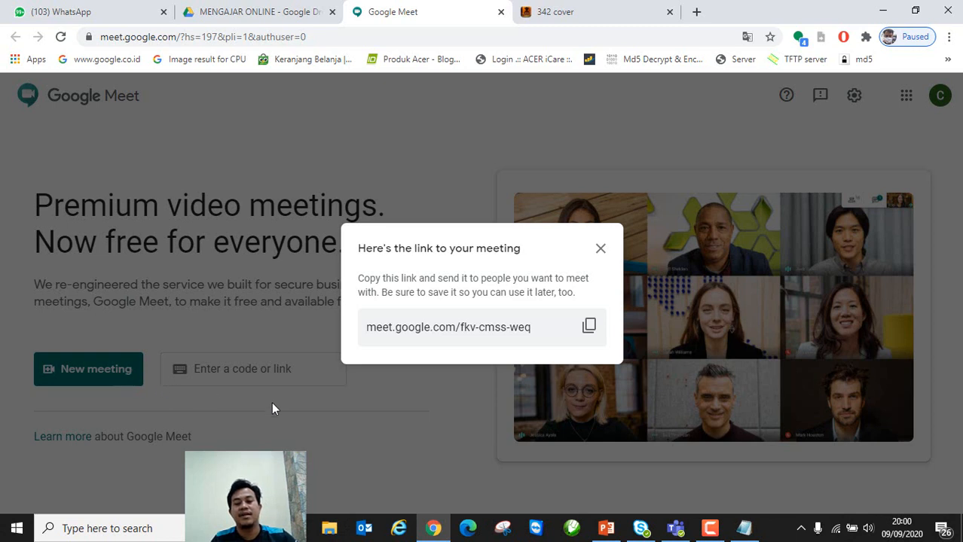
Step: Copy the current meeting link, close its dialog, and view slide 4 of the presentation
click(590, 327)
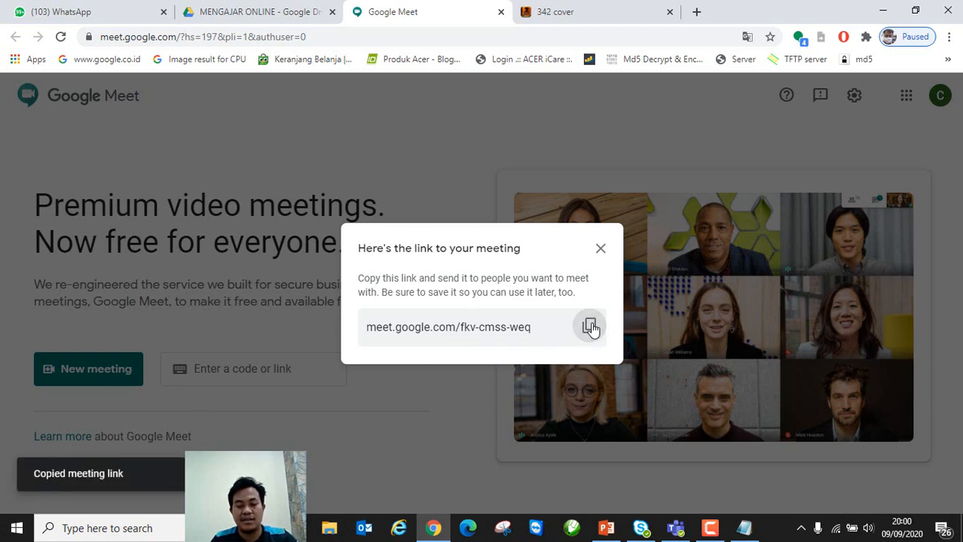
click(601, 248)
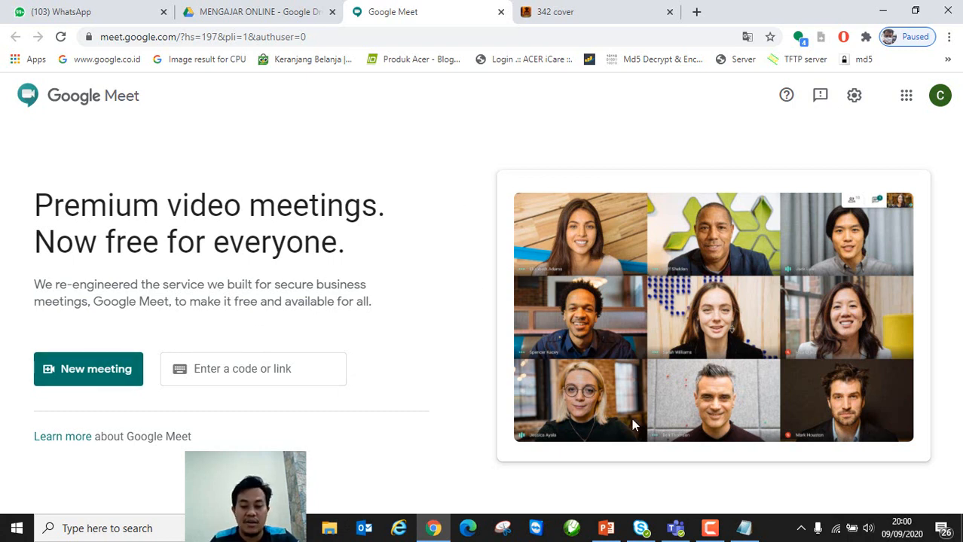
click(606, 530)
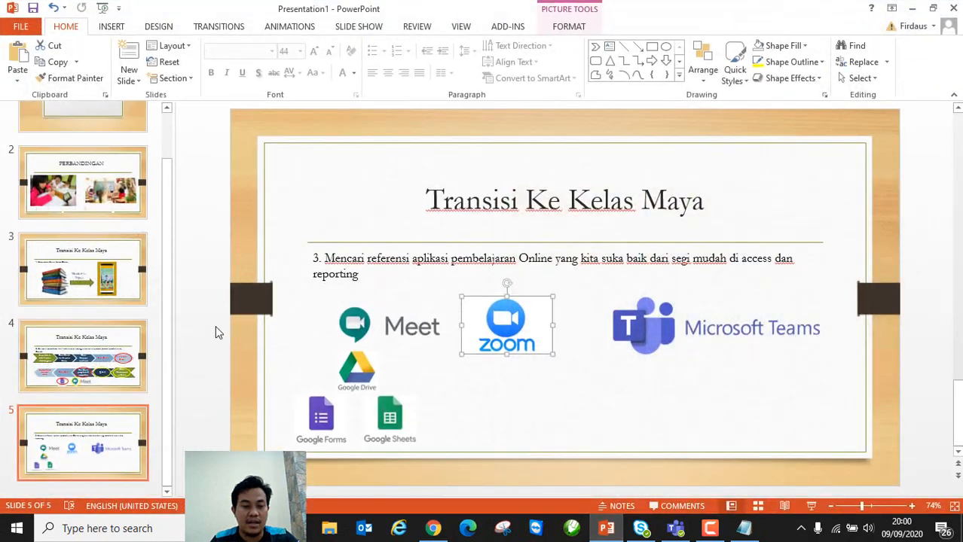
click(83, 354)
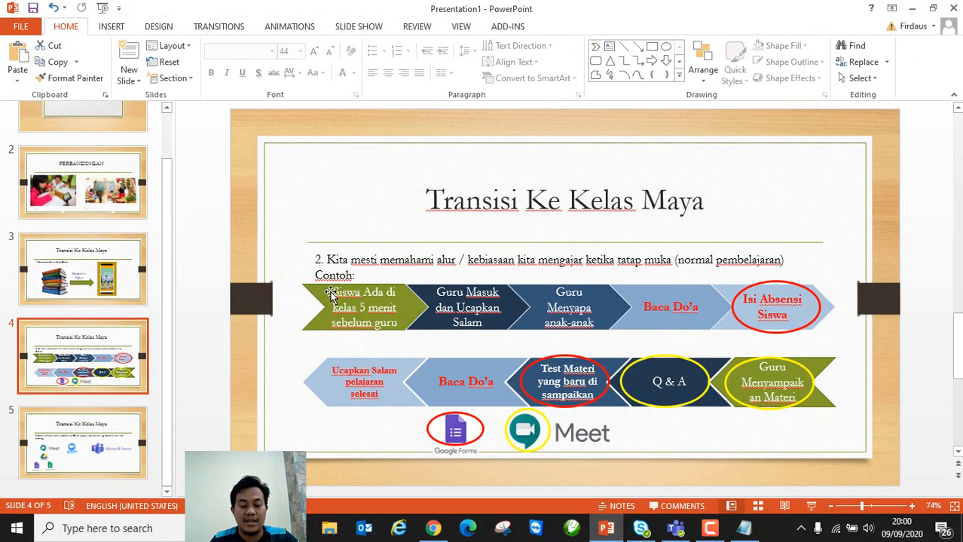
click(433, 528)
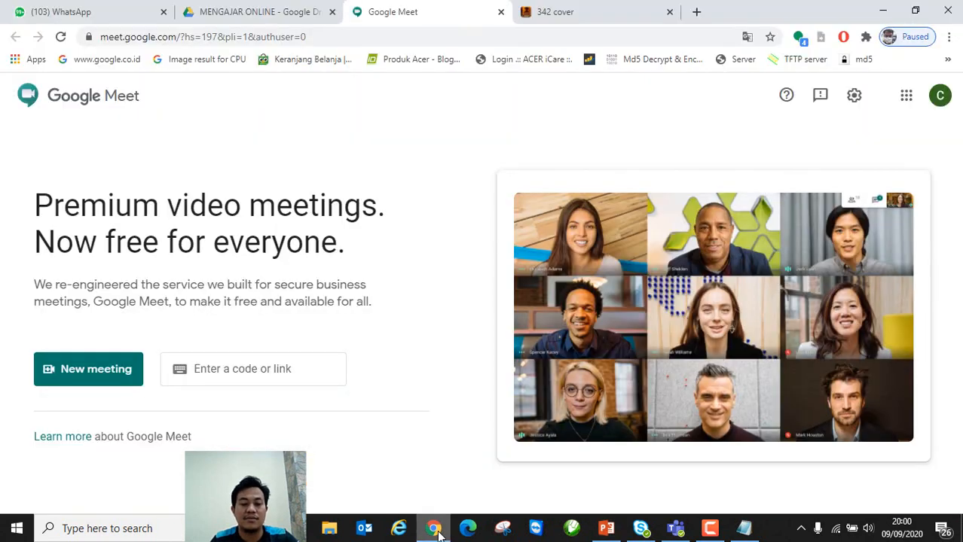
click(110, 375)
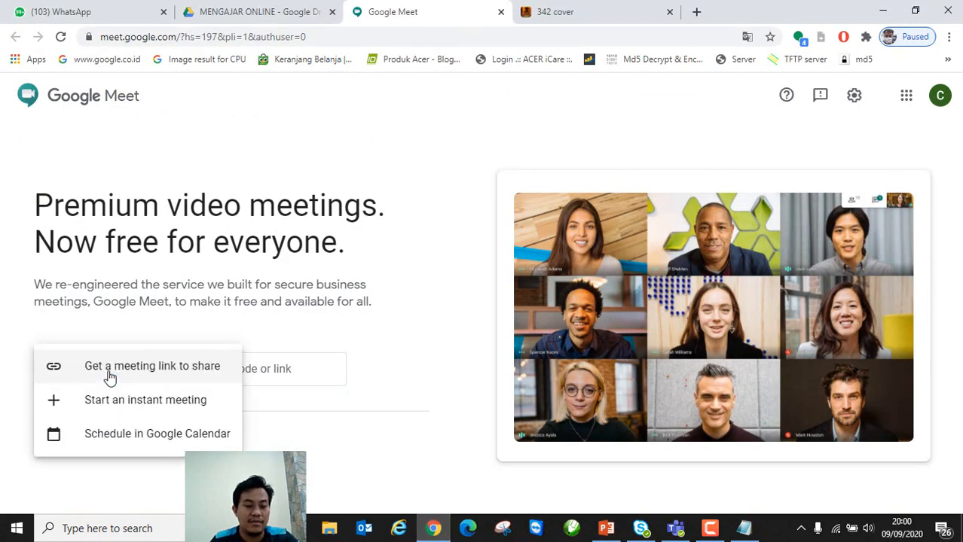
click(172, 369)
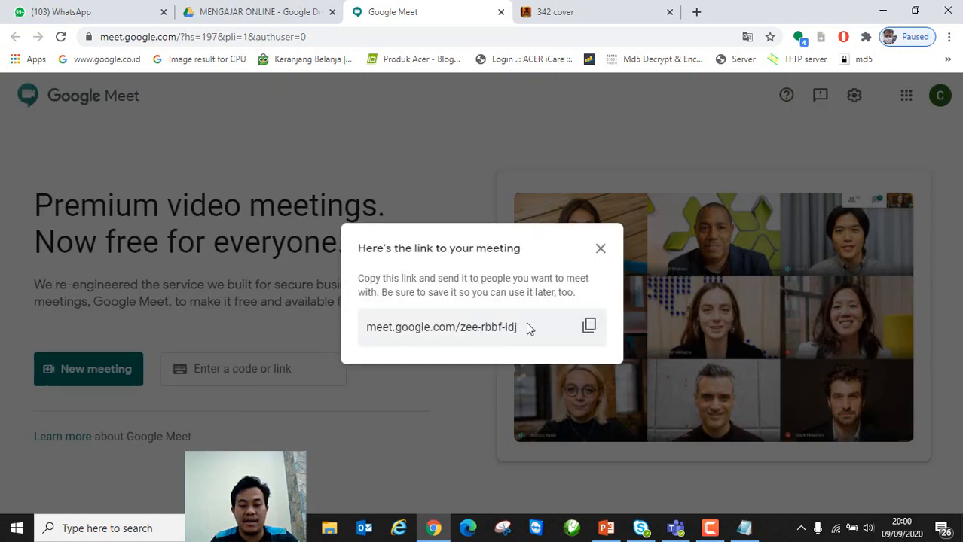
click(589, 327)
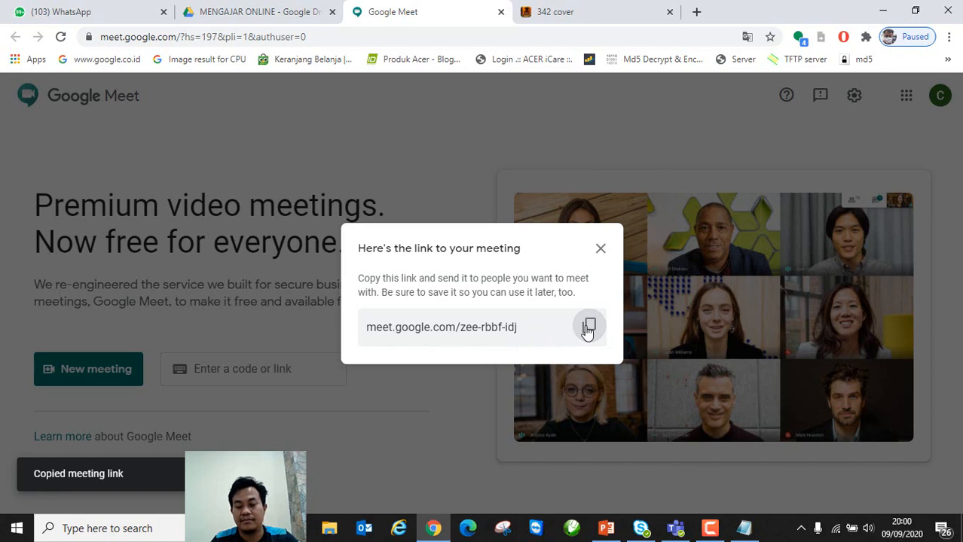
click(602, 250)
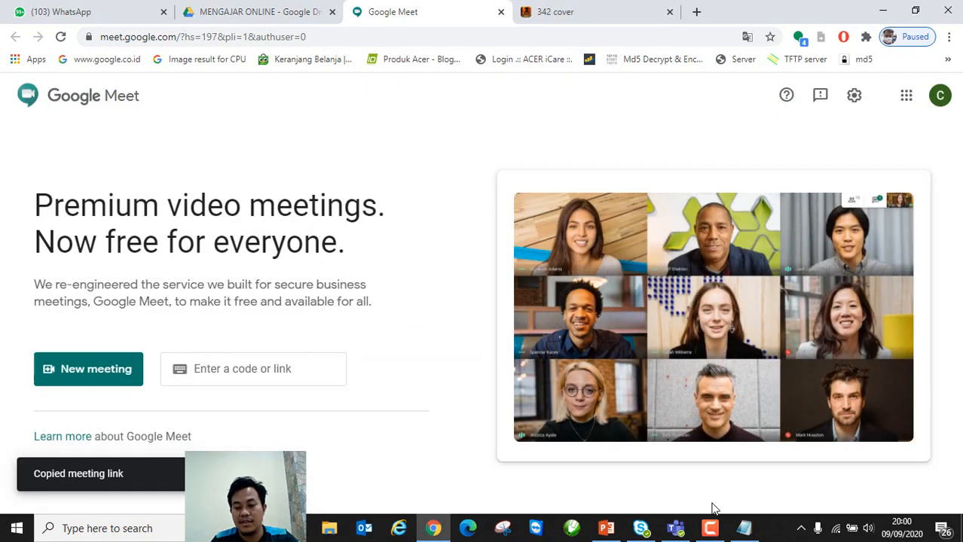
click(745, 532)
click(667, 341)
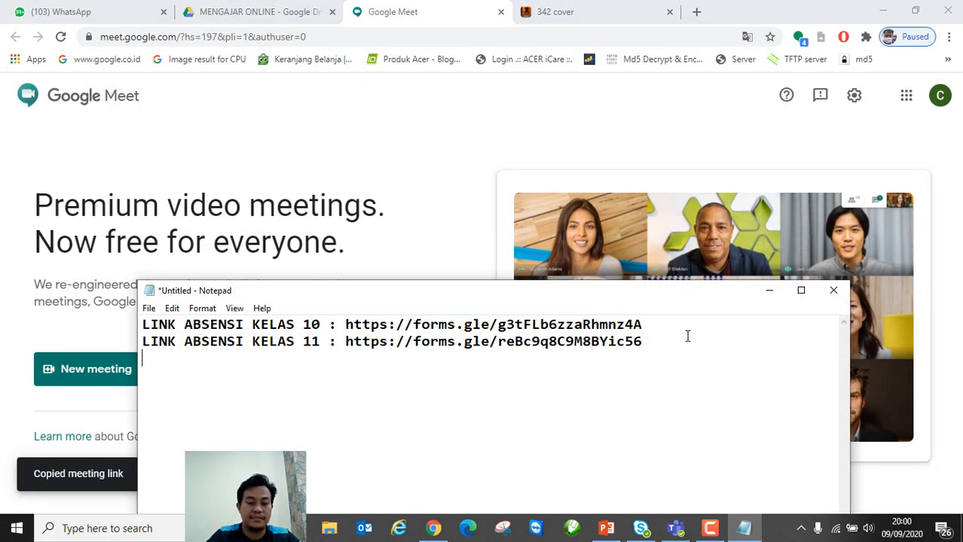
Step: Paste the Meet link on a new line below the attendance links and move the notes aside
key(Return)
key(ctrl+v)
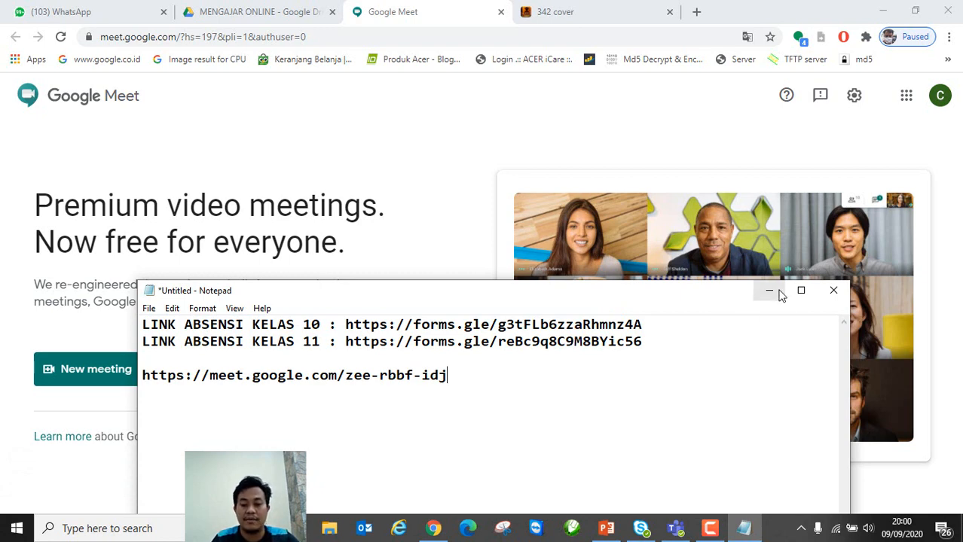
click(769, 290)
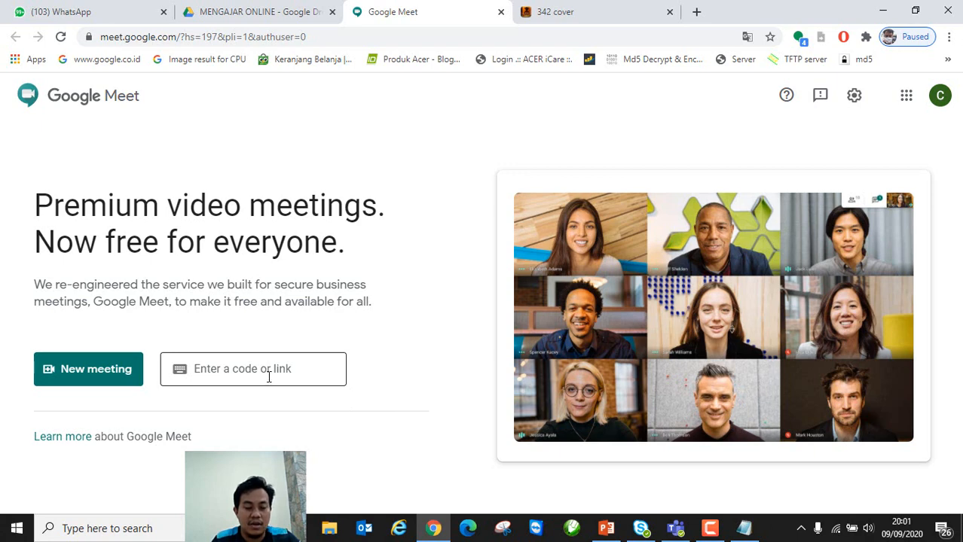
click(744, 531)
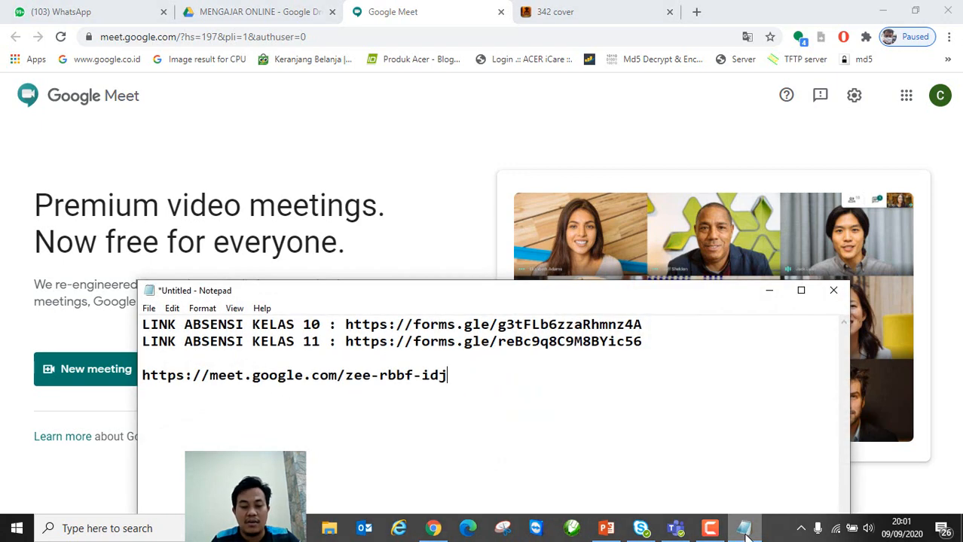
click(745, 531)
click(744, 530)
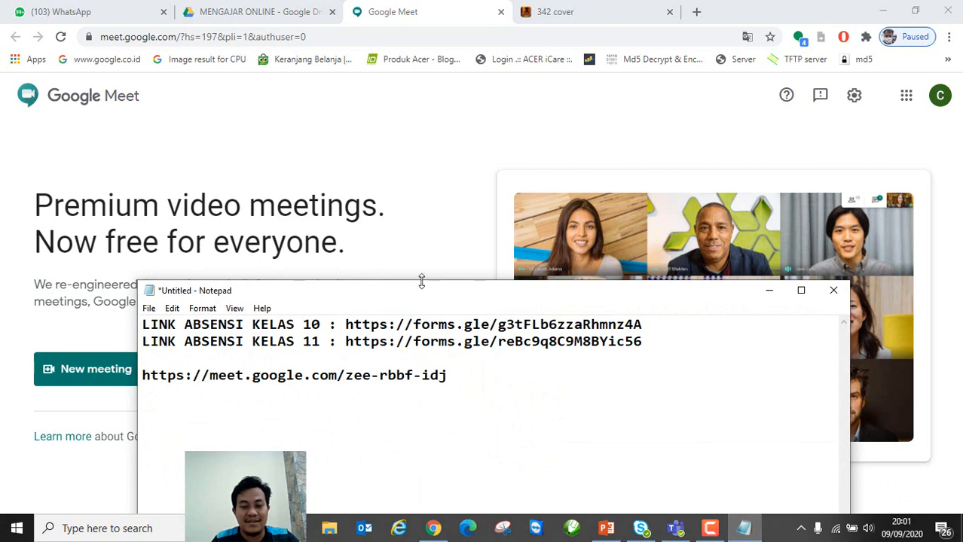
drag(422, 281, 635, 243)
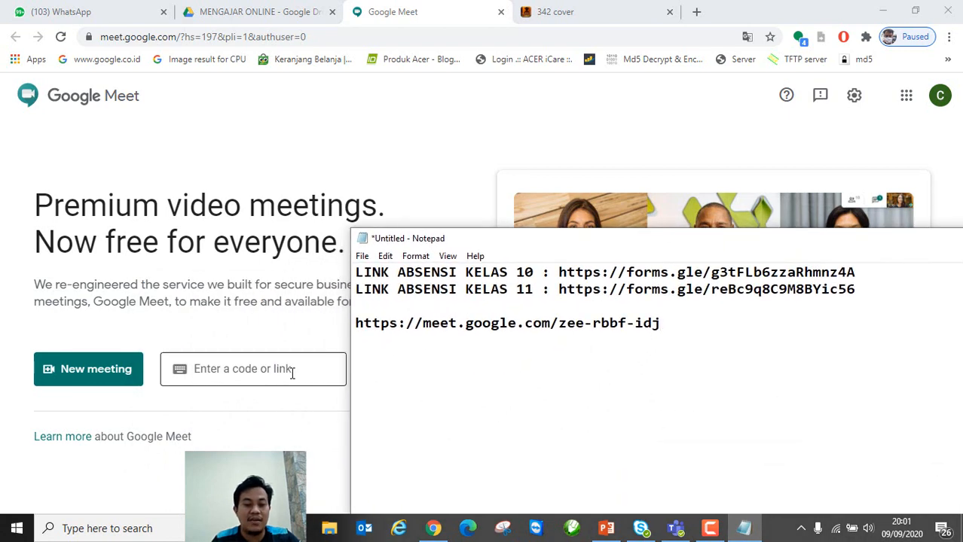
Step: Select the meeting code zee-rbbf-idj at the end of the pasted link
drag(660, 322, 375, 329)
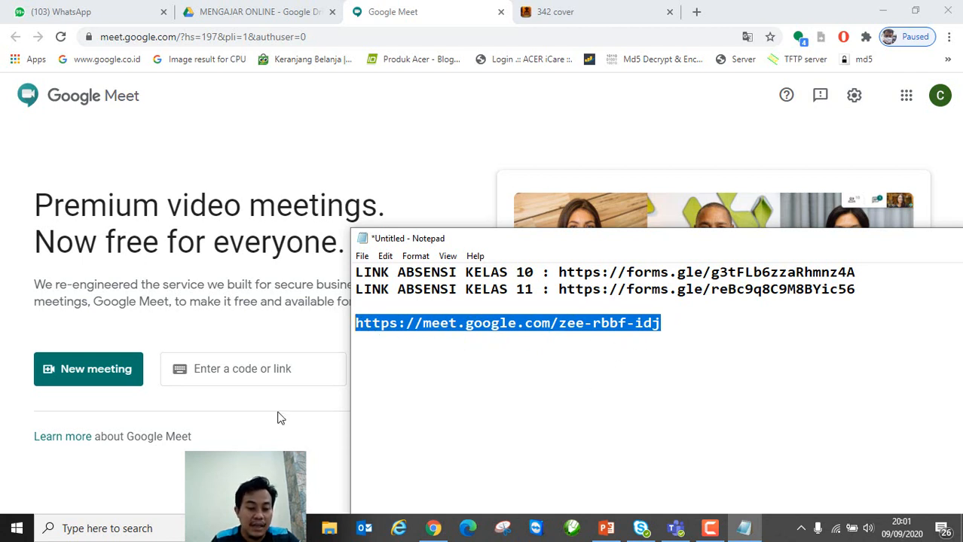
click(522, 385)
mouse_move(558, 322)
mouse_down()
mouse_move(665, 324)
mouse_move(676, 347)
mouse_move(601, 323)
mouse_move(558, 323)
mouse_up()
click(663, 323)
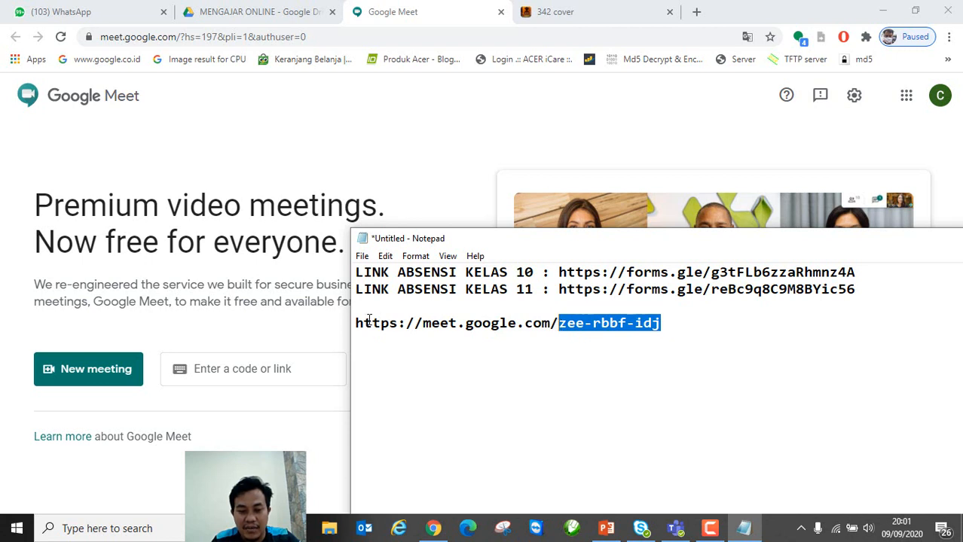
drag(357, 323, 663, 323)
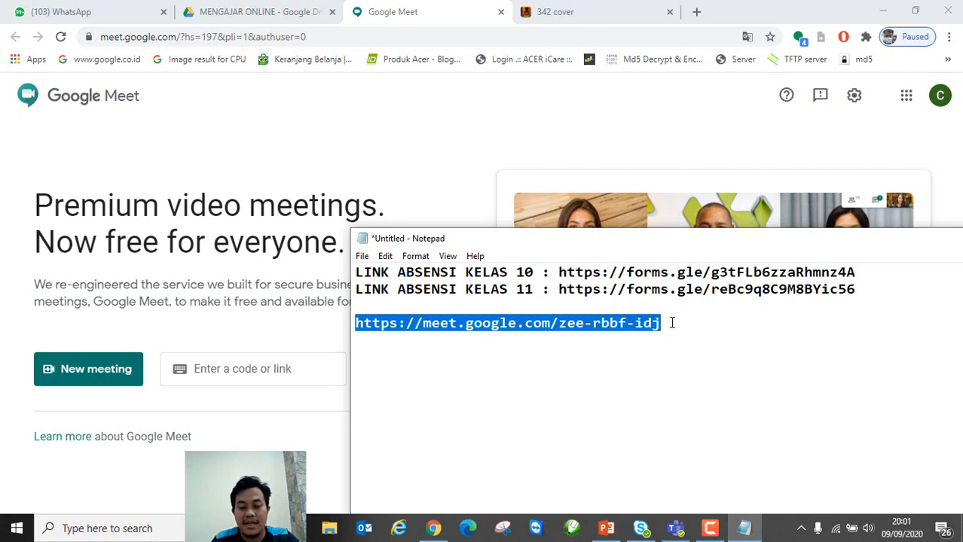
click(671, 322)
key(shift+Left)
key(shift+Left)
key(shift+Left)
key(shift+Left)
key(shift+Left)
key(shift+Left)
key(shift+Left)
key(shift+Left)
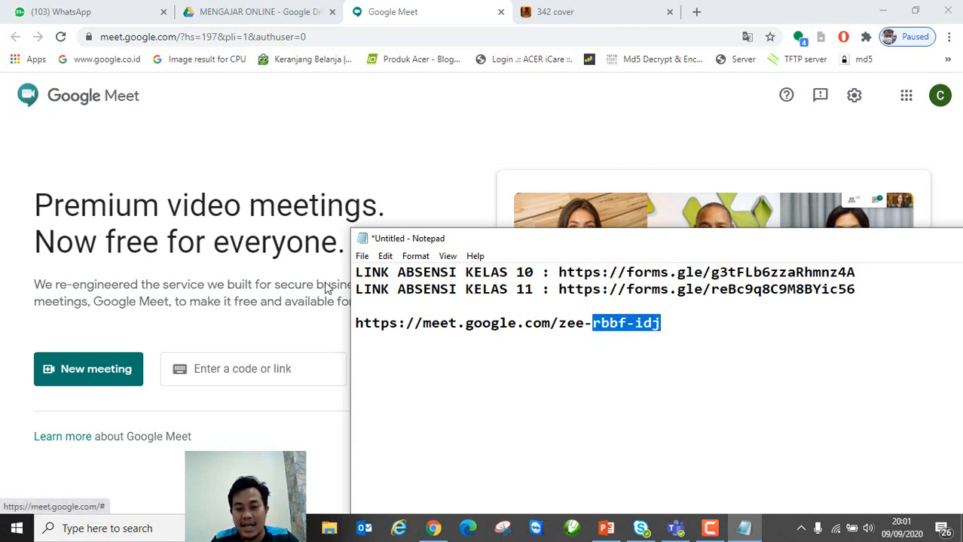
click(666, 323)
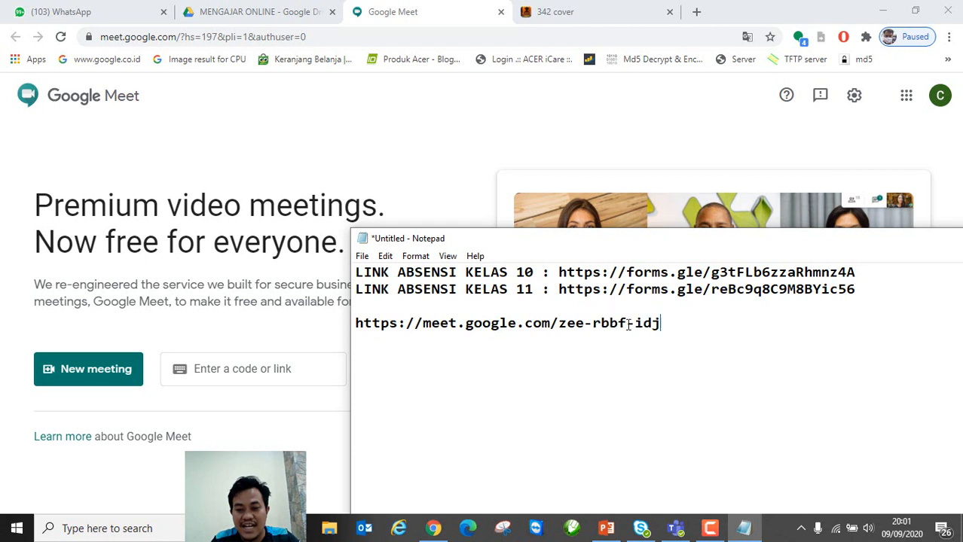
drag(628, 323, 562, 324)
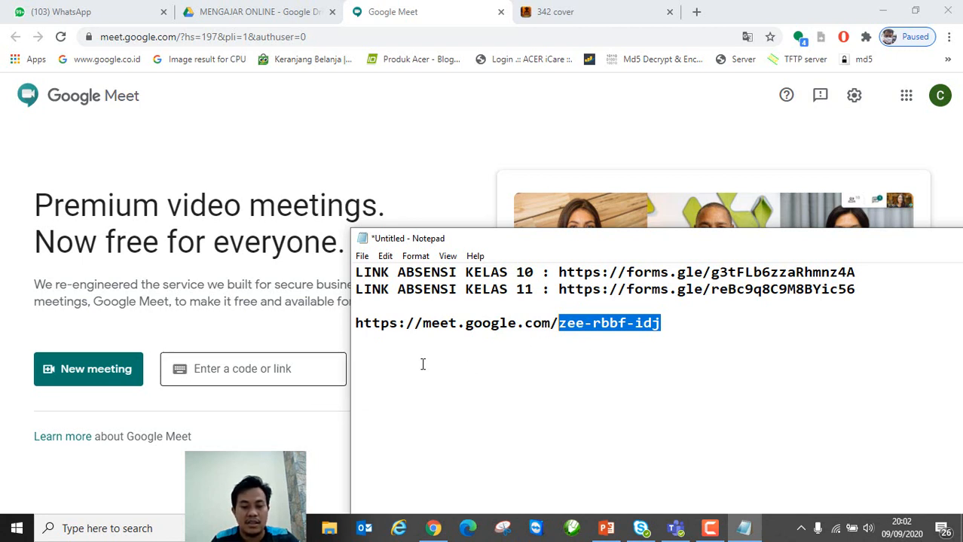
click(286, 372)
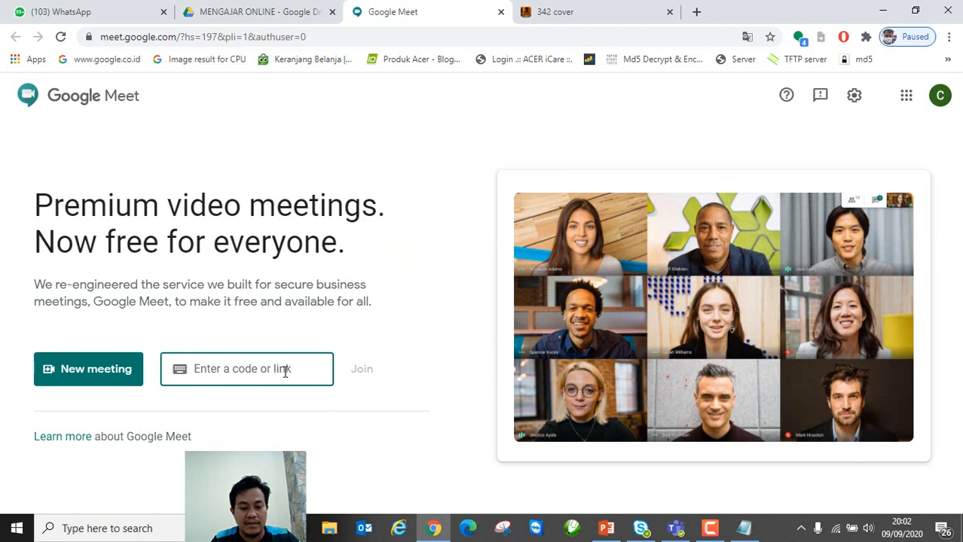
key(ctrl+v)
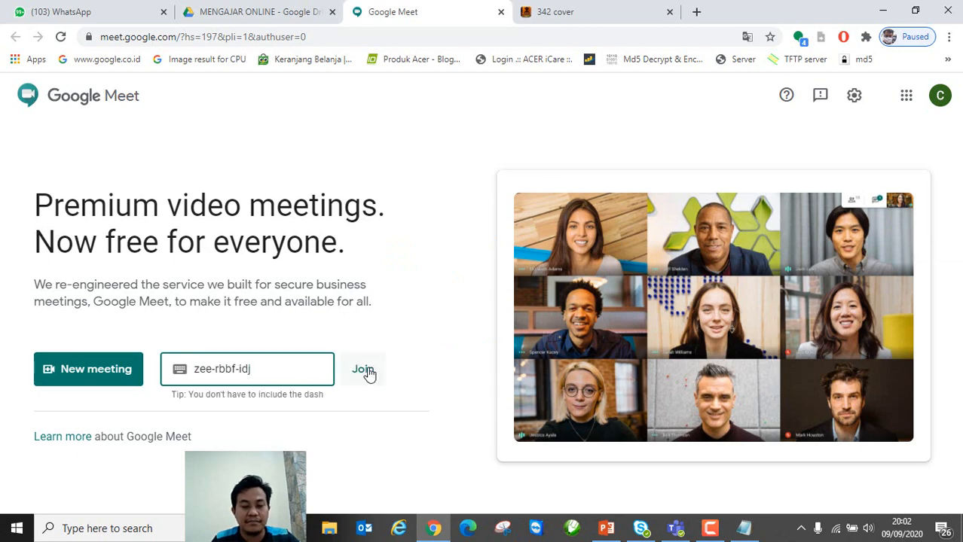
click(364, 370)
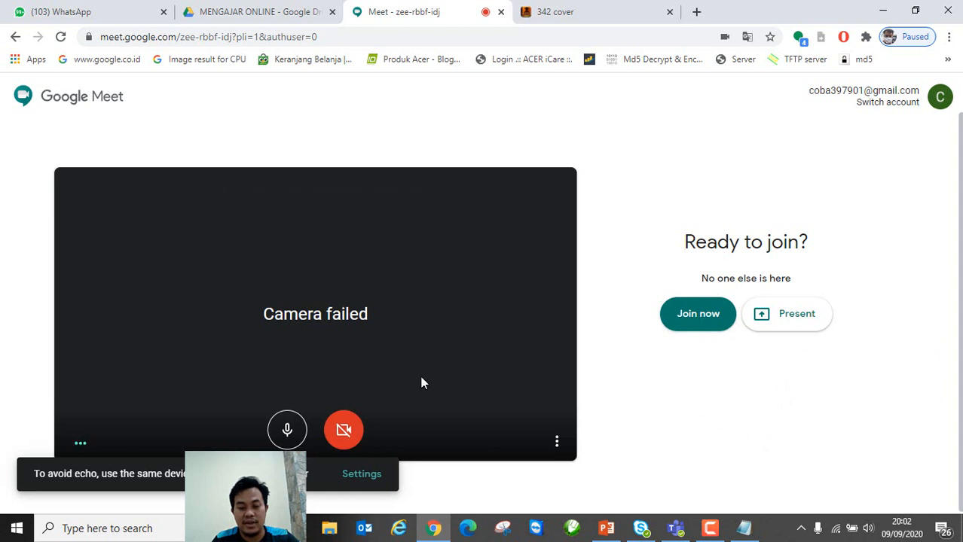
click(694, 319)
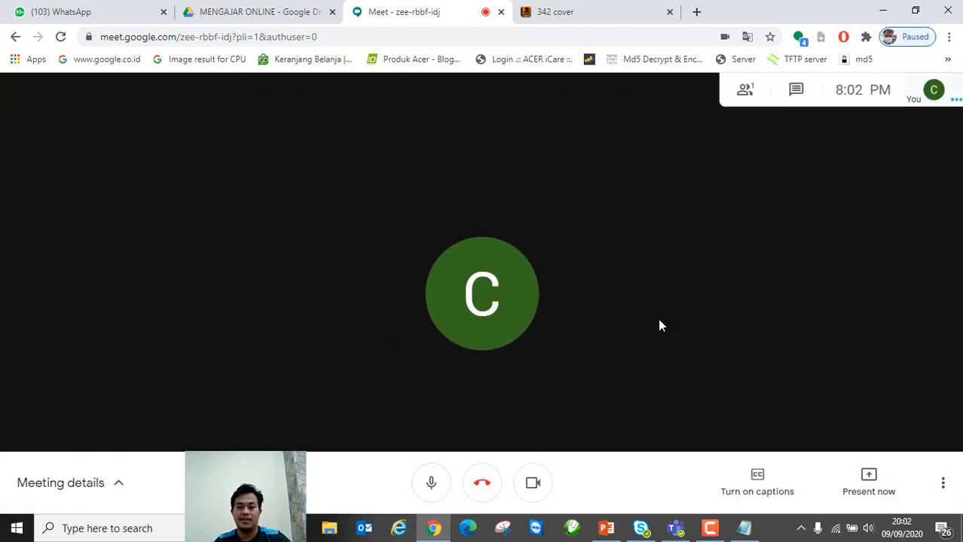
Step: Toggle the camera several times, leaving it turned off
key(ctrl+e)
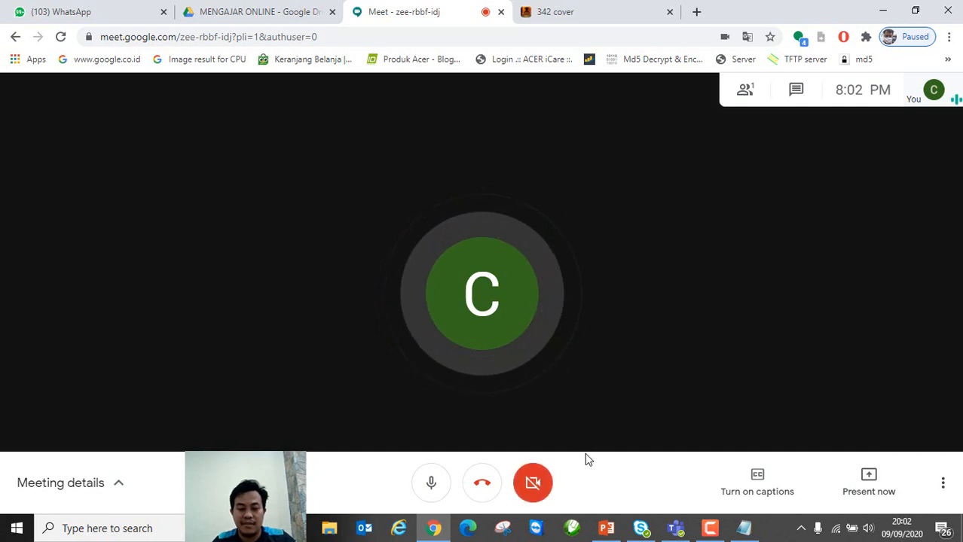
click(533, 483)
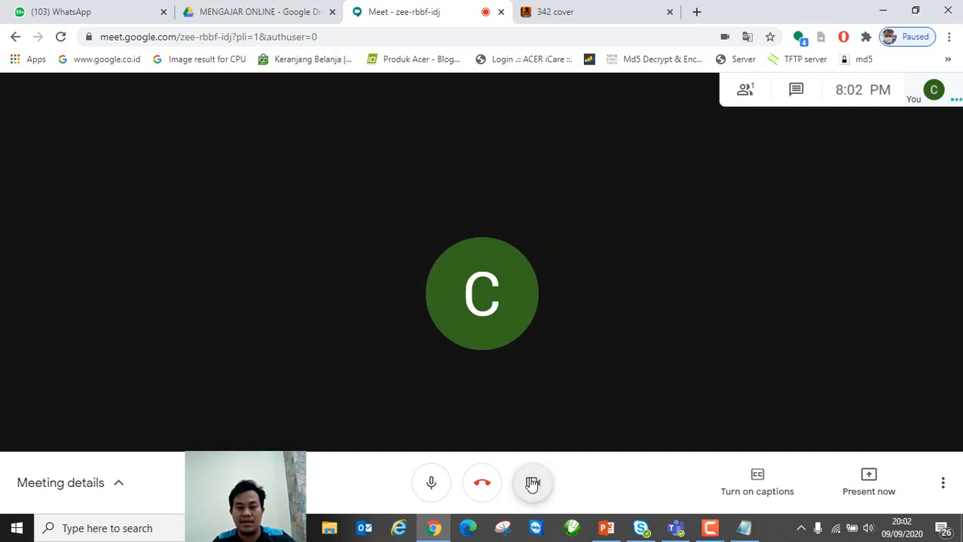
key(ctrl+e)
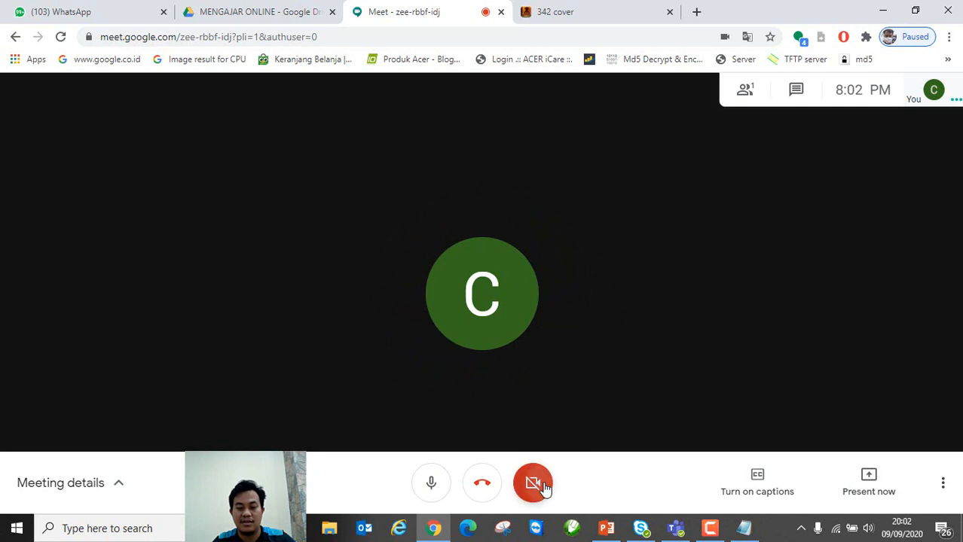
click(542, 487)
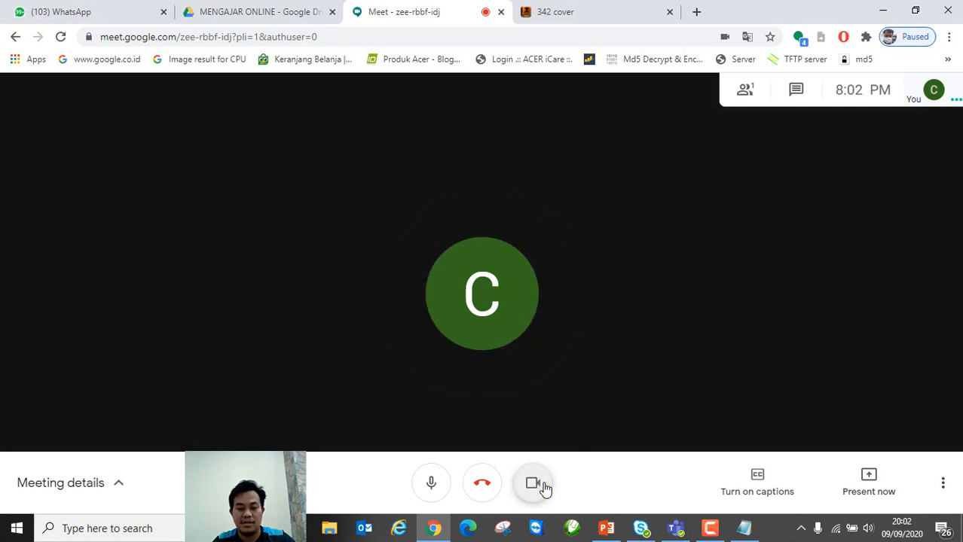
click(545, 488)
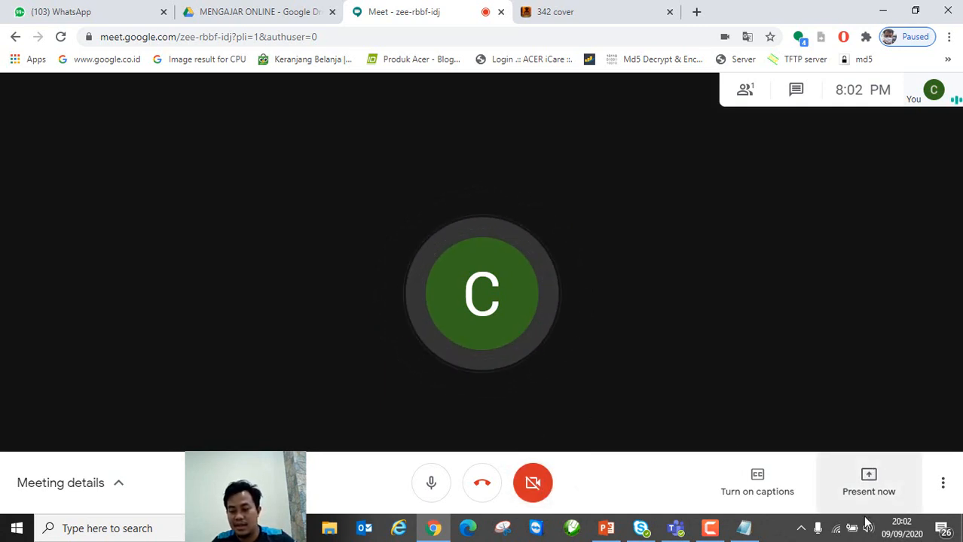
mouse_move(715, 531)
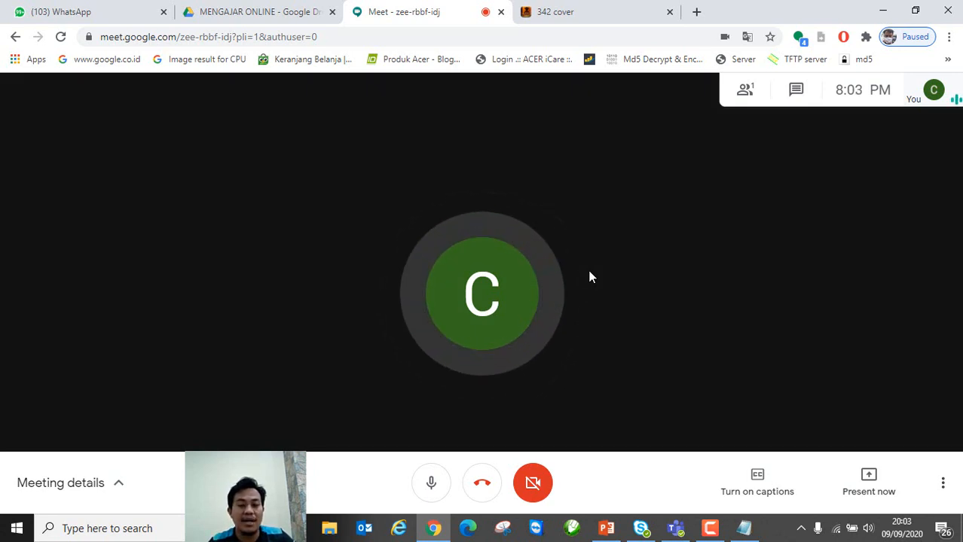
click(745, 532)
click(665, 323)
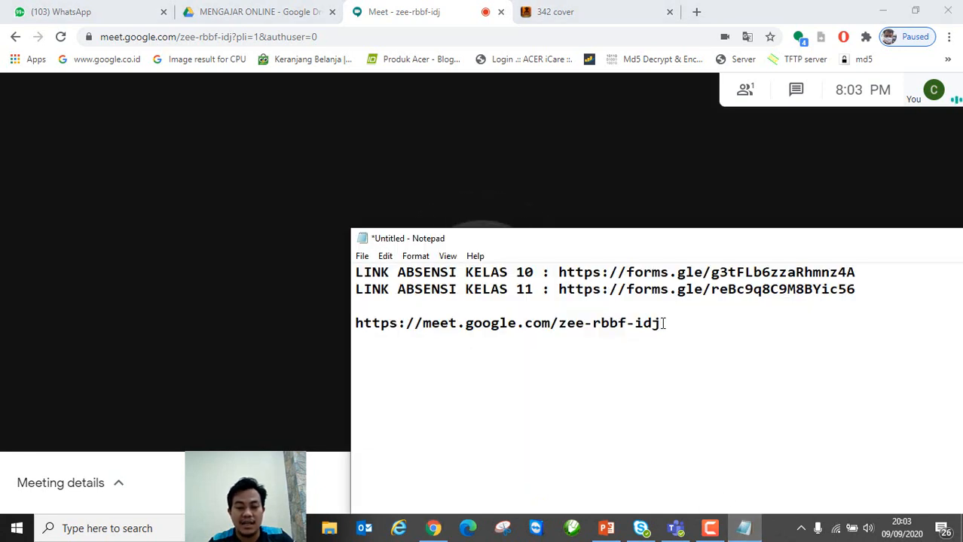
drag(664, 323, 562, 321)
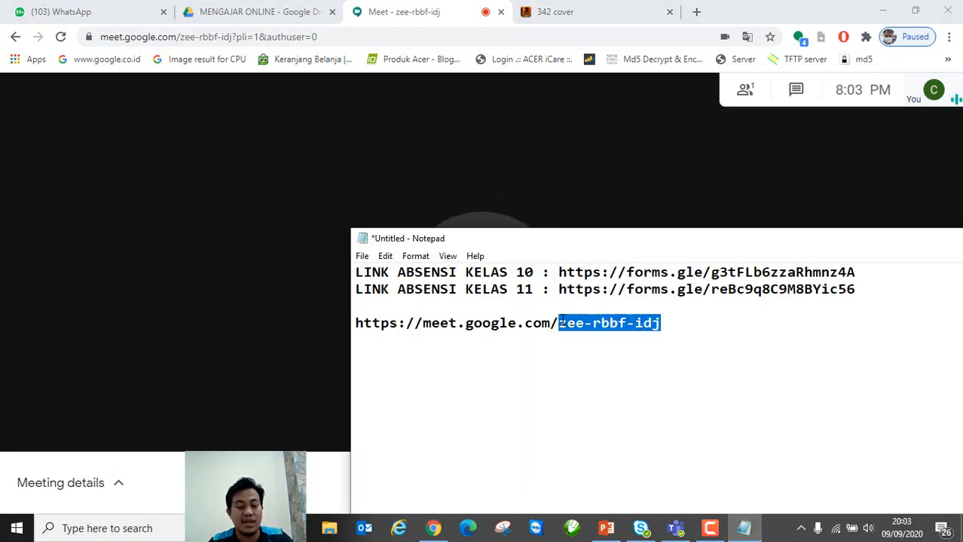
click(678, 325)
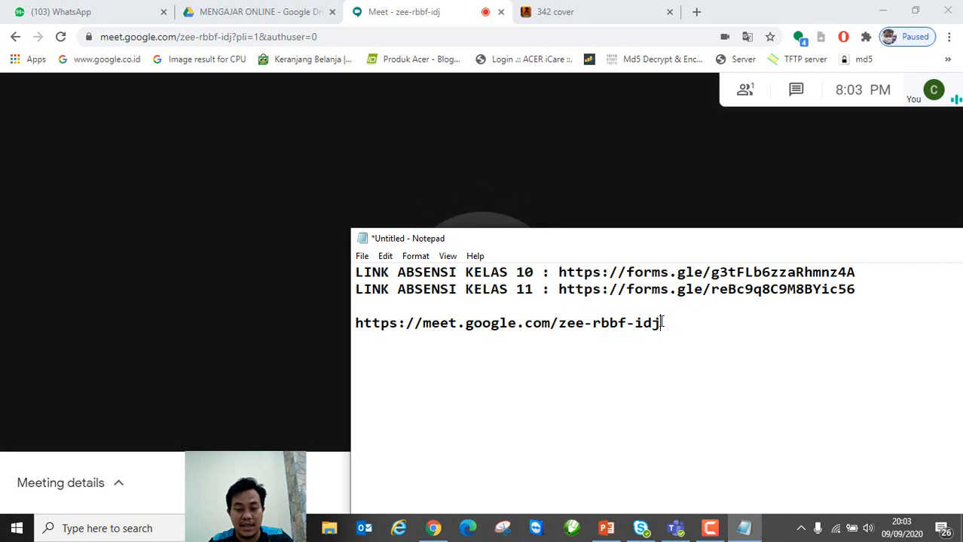
drag(661, 323, 558, 323)
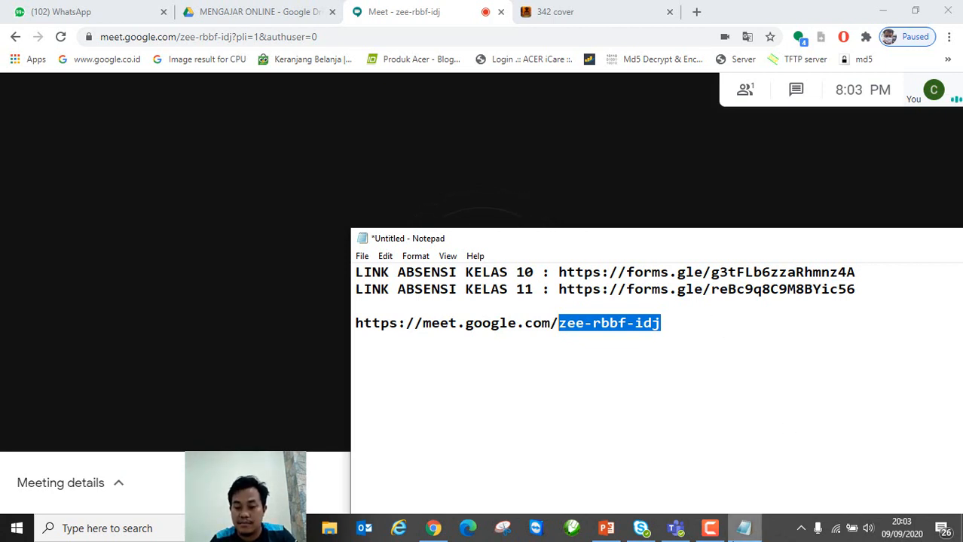
Step: Open the Redmi 5 mirror in Vysor and unlock it with a swipe and the unlock pattern
click(710, 528)
click(895, 469)
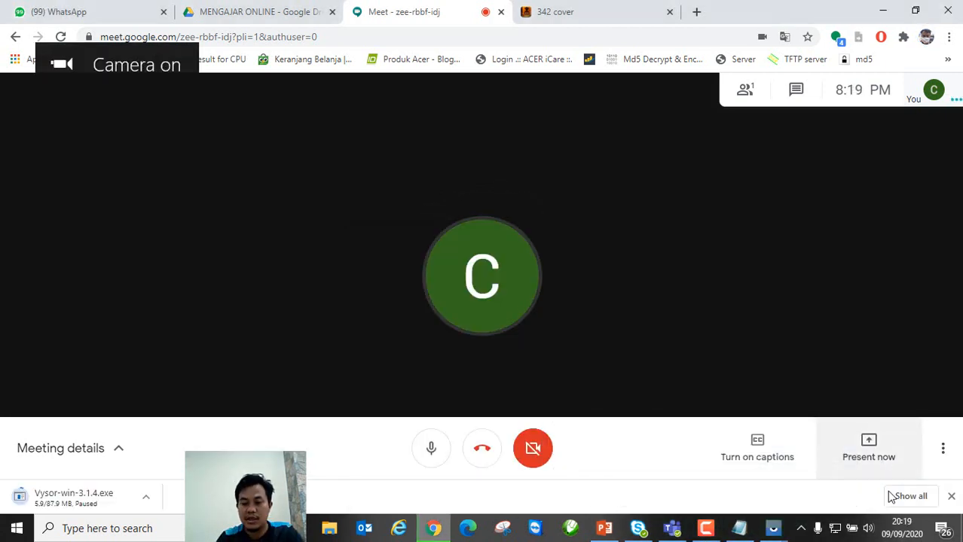
mouse_move(770, 533)
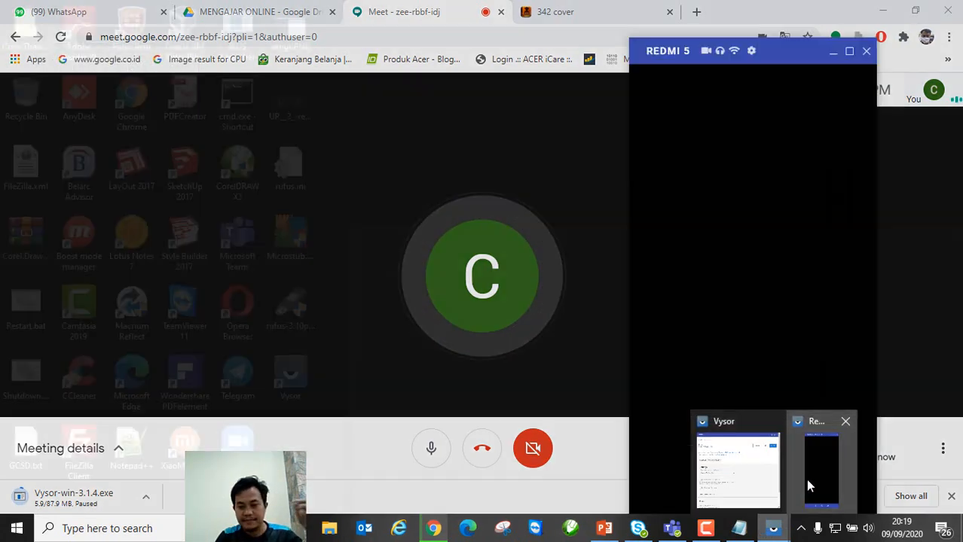
click(807, 483)
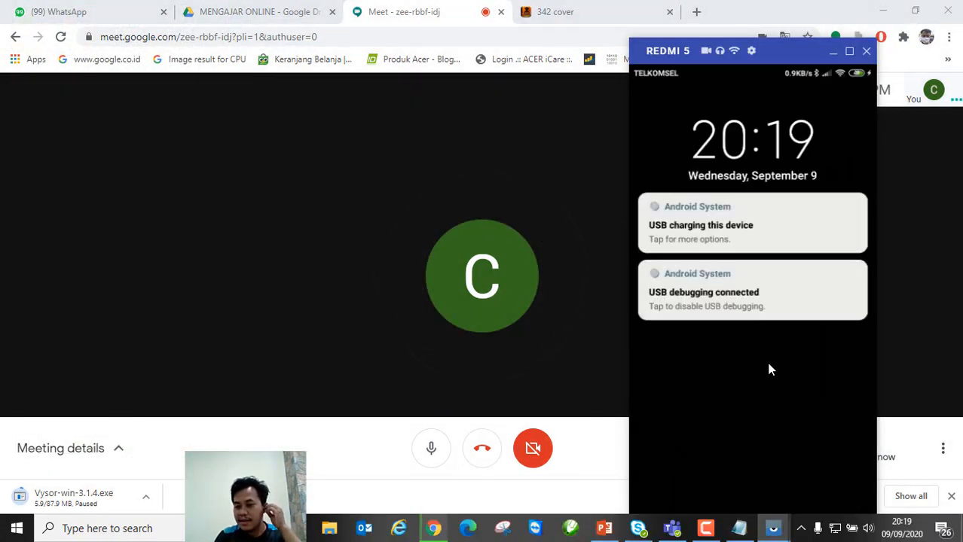
drag(769, 370, 791, 216)
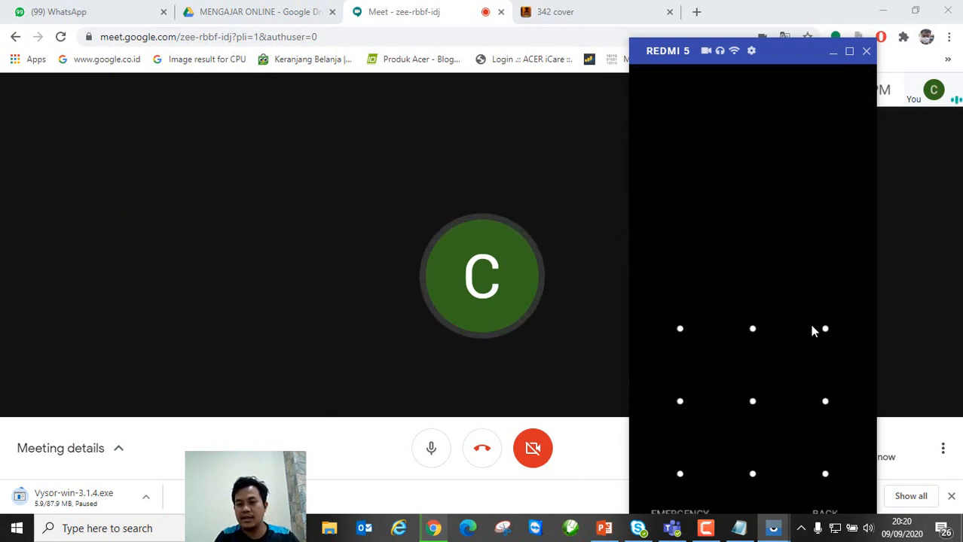
mouse_move(825, 329)
mouse_down()
mouse_move(834, 452)
mouse_move(814, 478)
mouse_move(680, 471)
mouse_up()
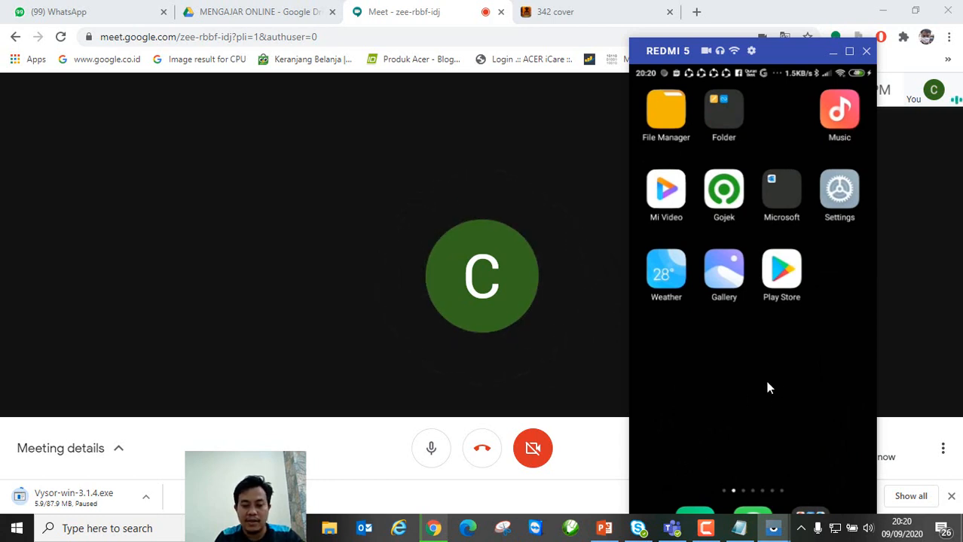
mouse_move(747, 534)
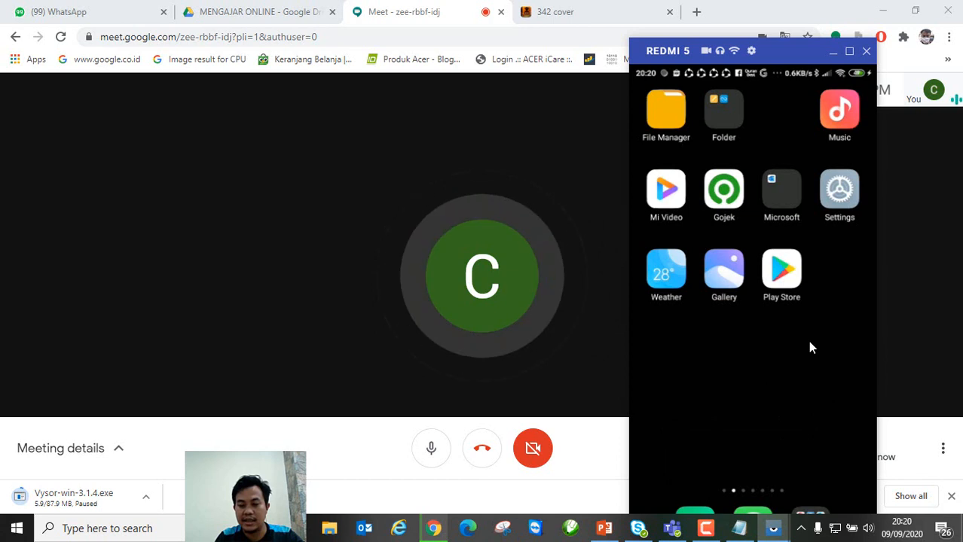
Step: Swipe through the phone's home screen pages and launch the Play Store
drag(819, 355, 737, 360)
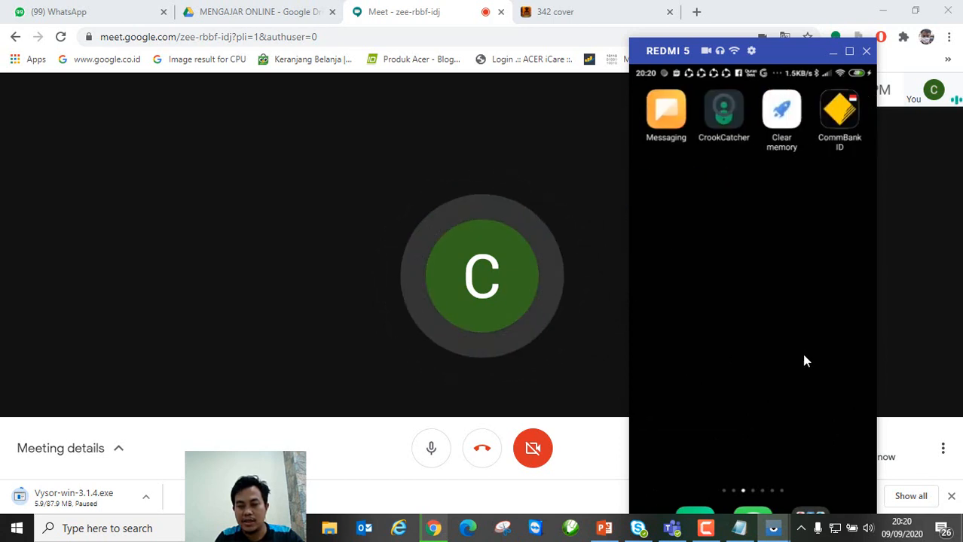
drag(804, 360, 711, 370)
drag(780, 353, 696, 355)
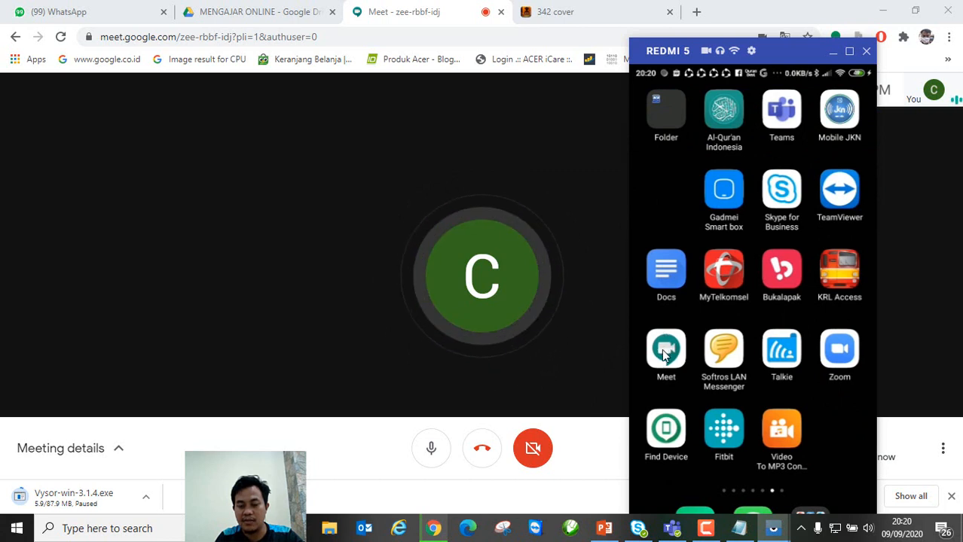
drag(700, 391, 916, 384)
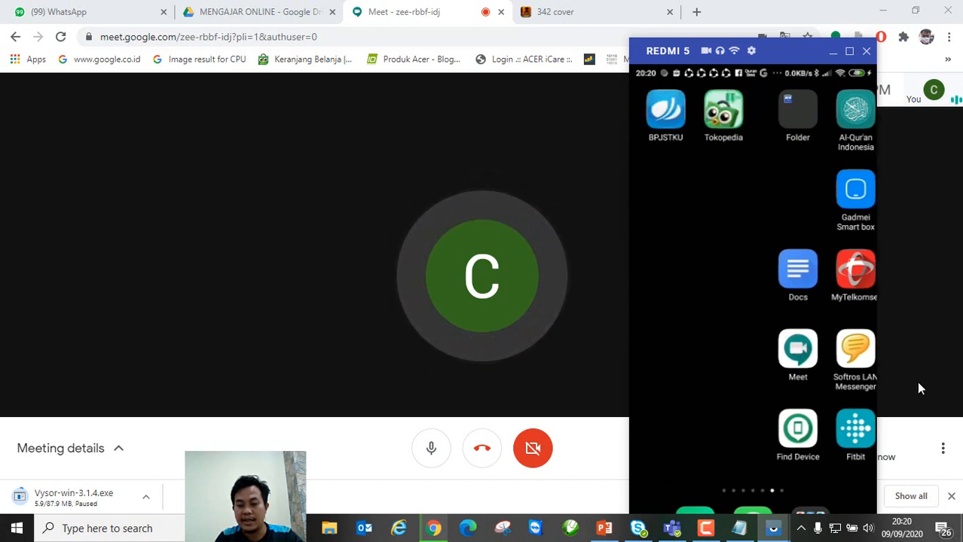
drag(714, 404, 880, 403)
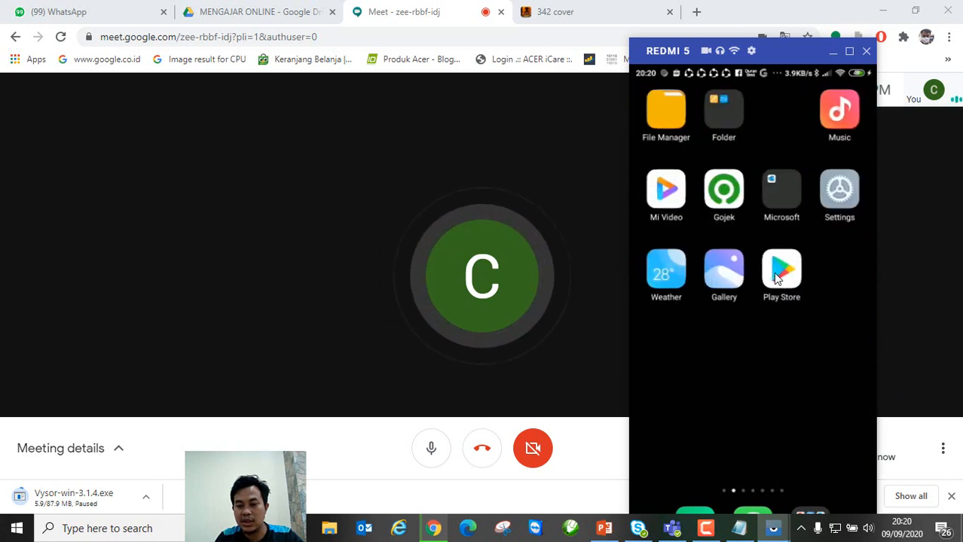
click(777, 277)
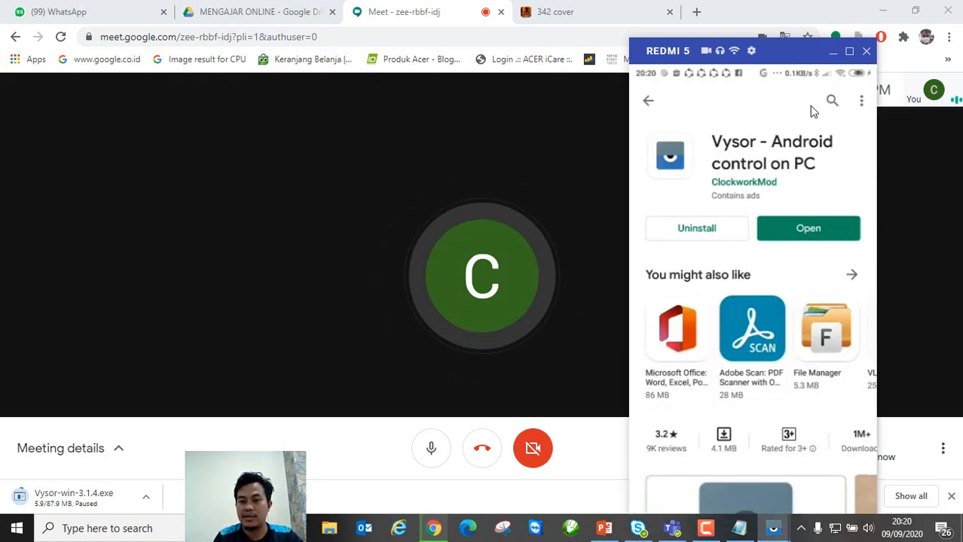
Step: Search the Play Store for 'google meet' and open the Google Meet app
click(832, 101)
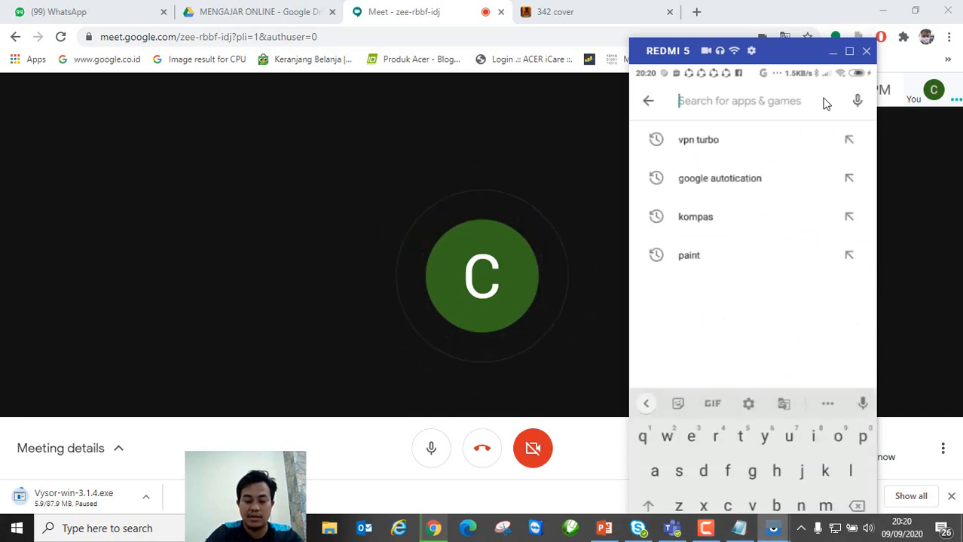
text(goog)
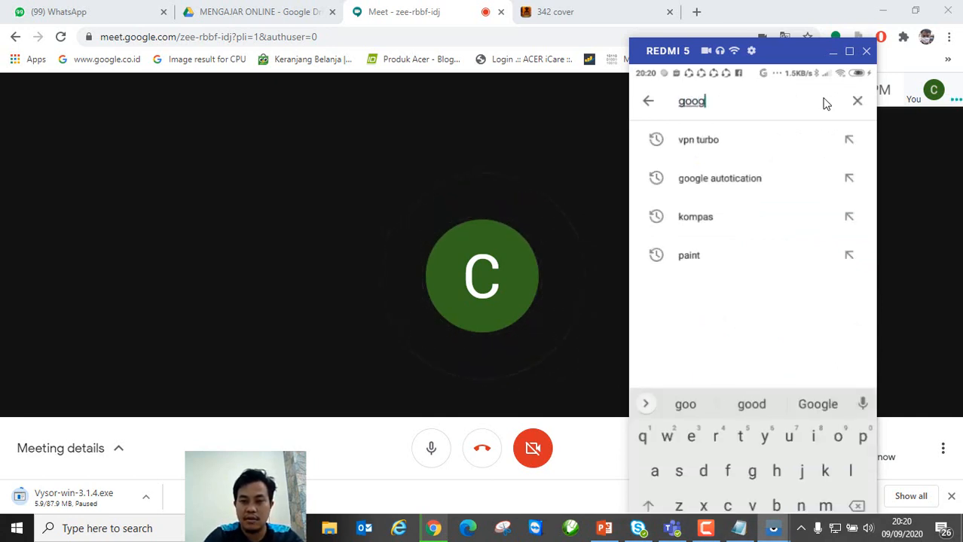
text(le meet)
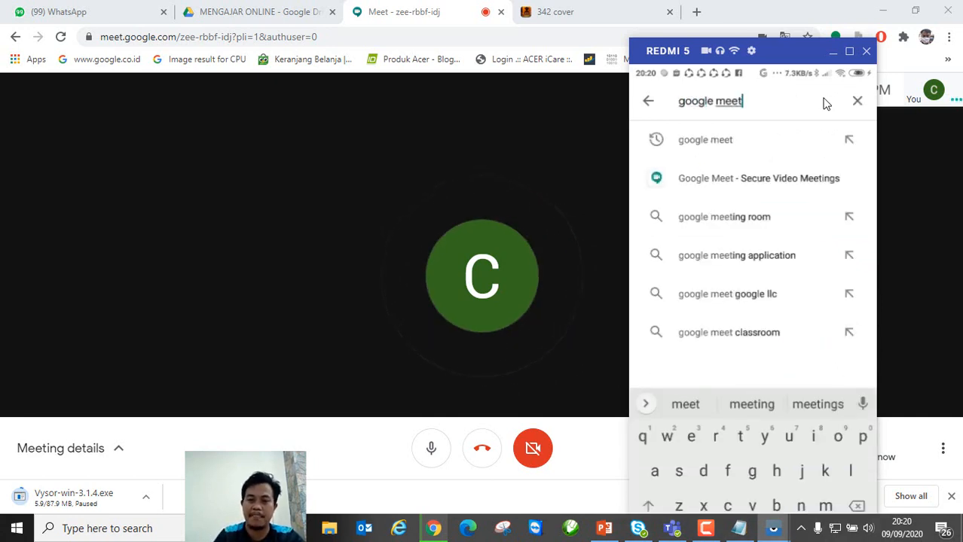
click(672, 184)
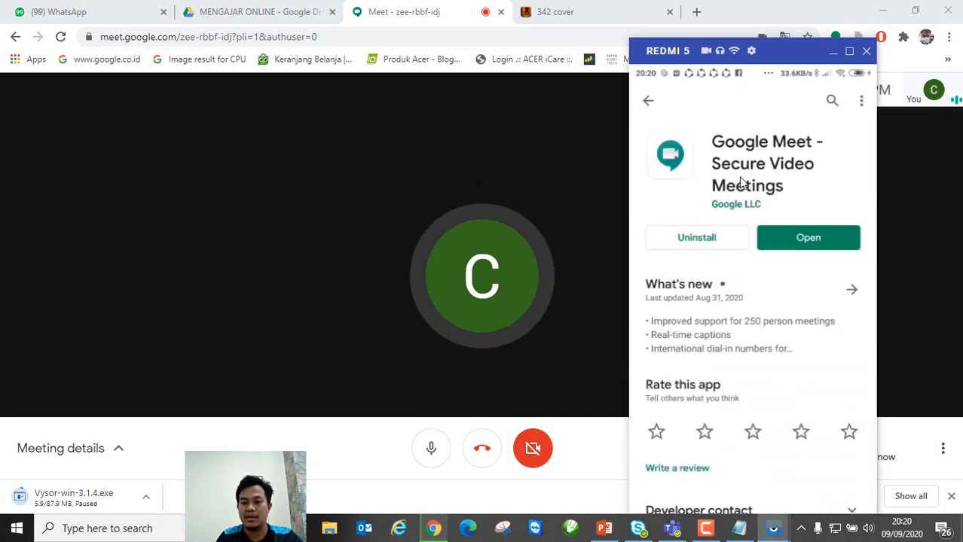
click(801, 236)
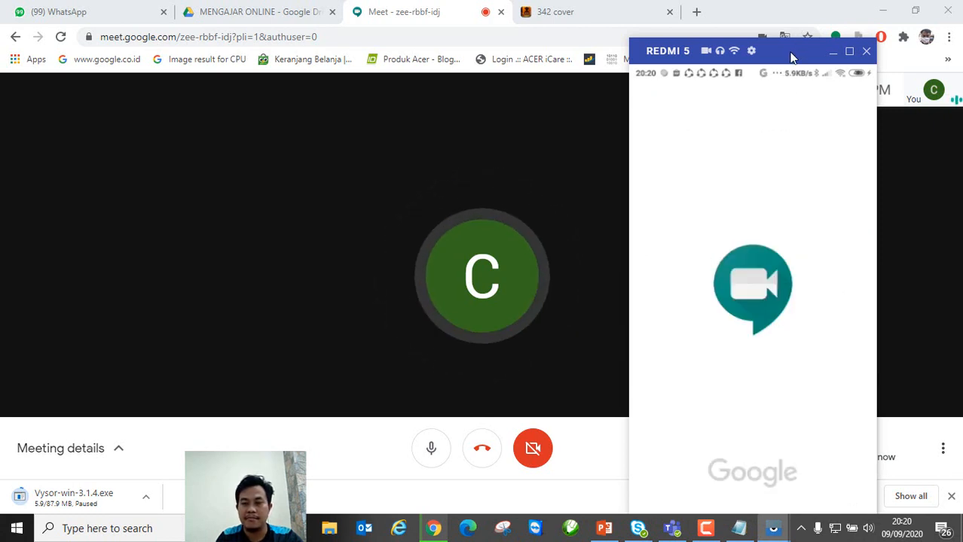
Step: Switch the phone's Meet app to another signed-in Google account and confirm the change
drag(785, 54, 834, 25)
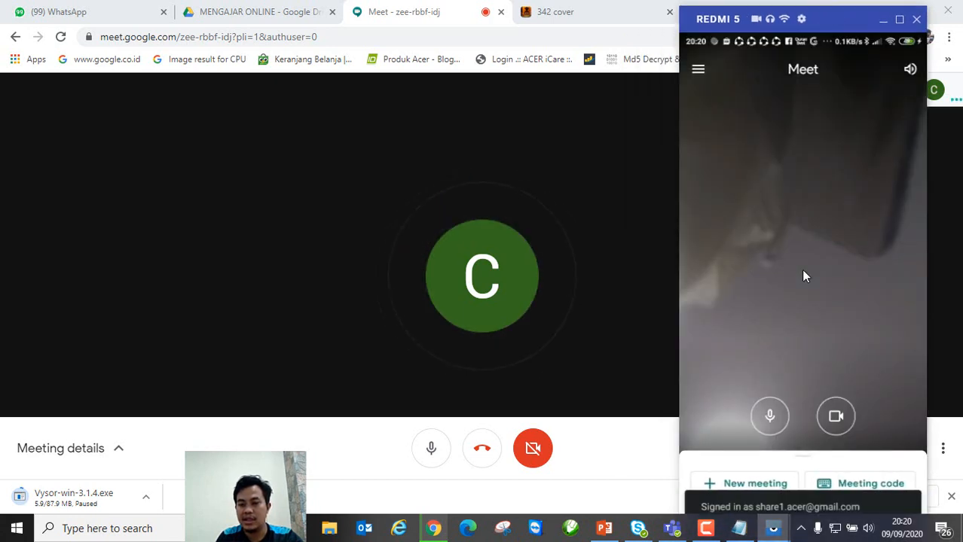
click(699, 70)
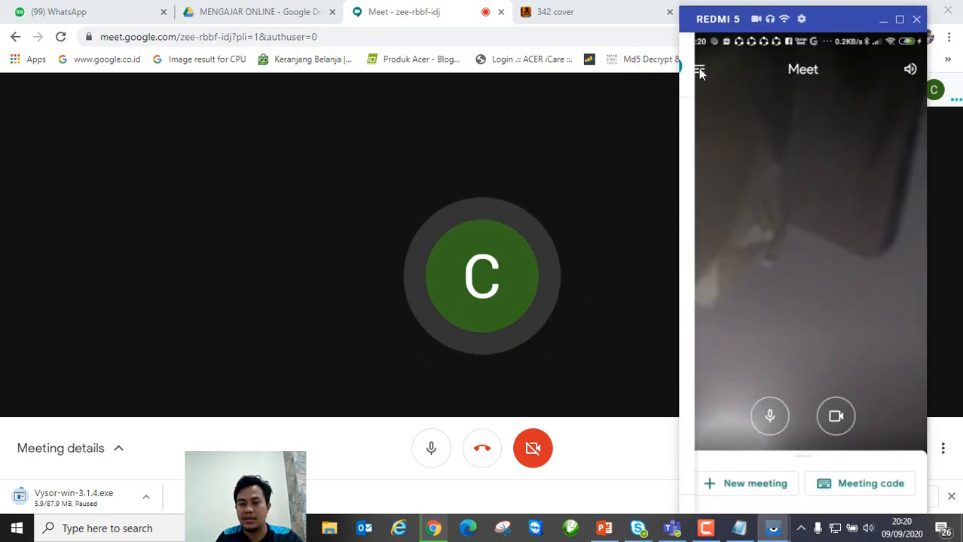
click(906, 184)
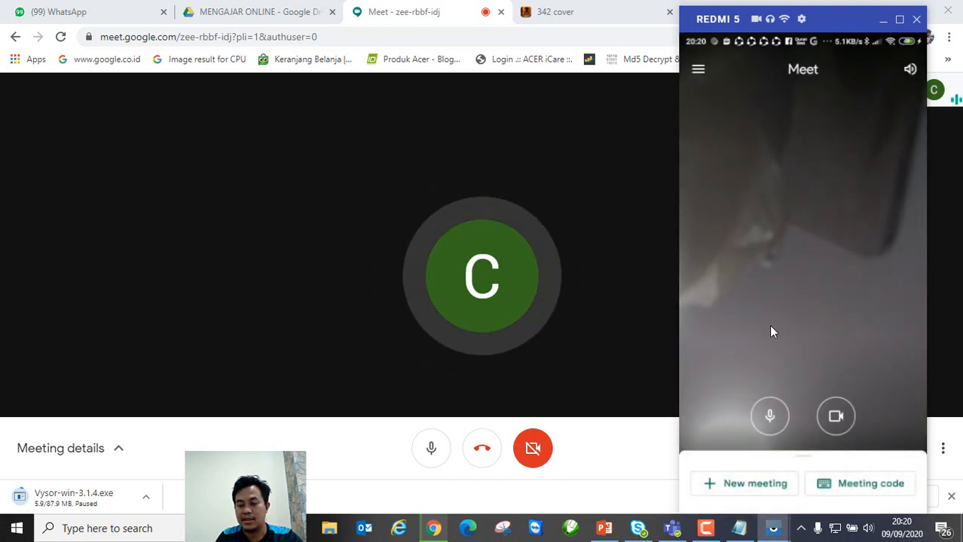
click(699, 70)
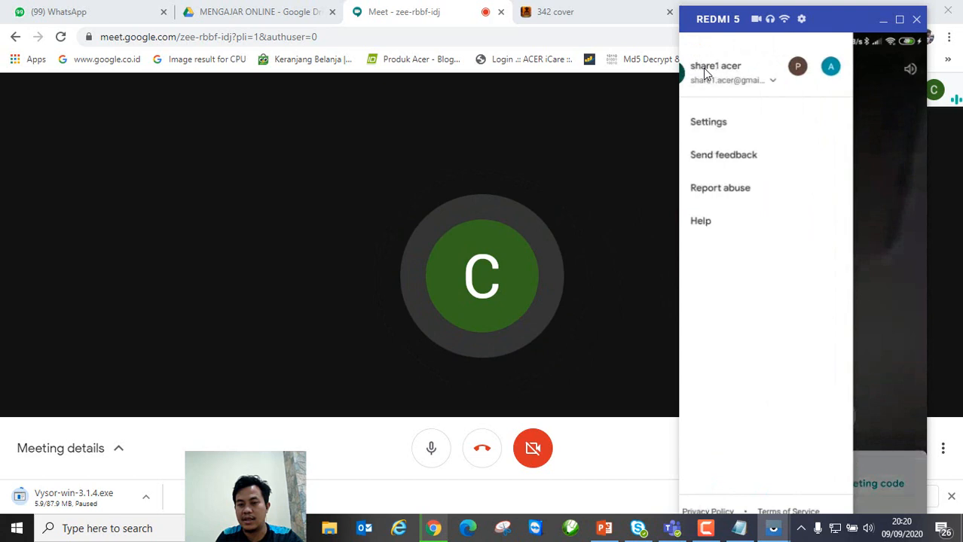
click(805, 83)
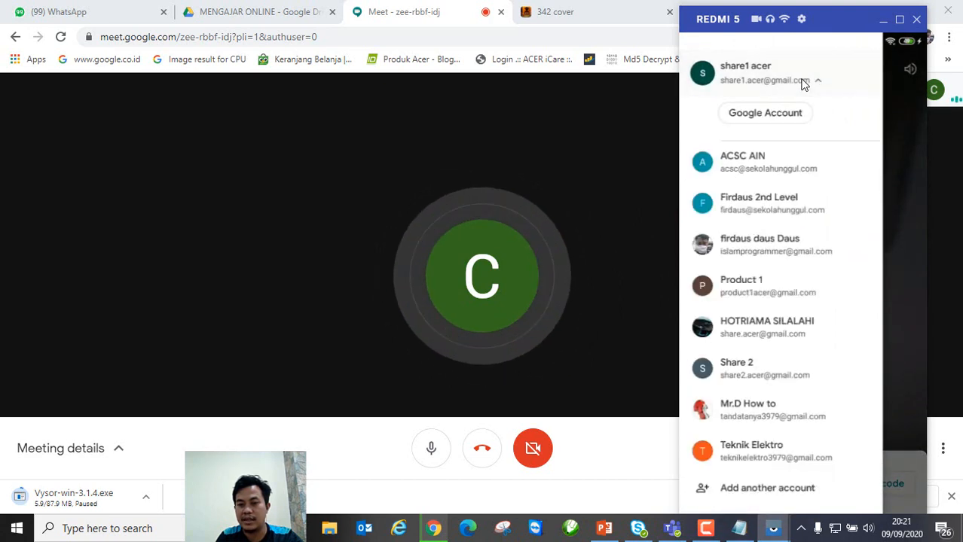
scroll(752, 237, down, 2)
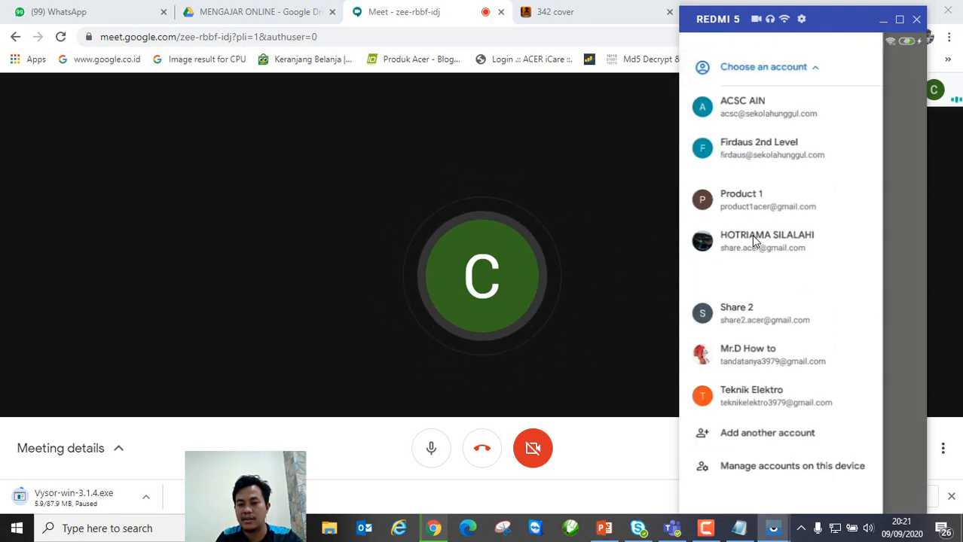
click(770, 197)
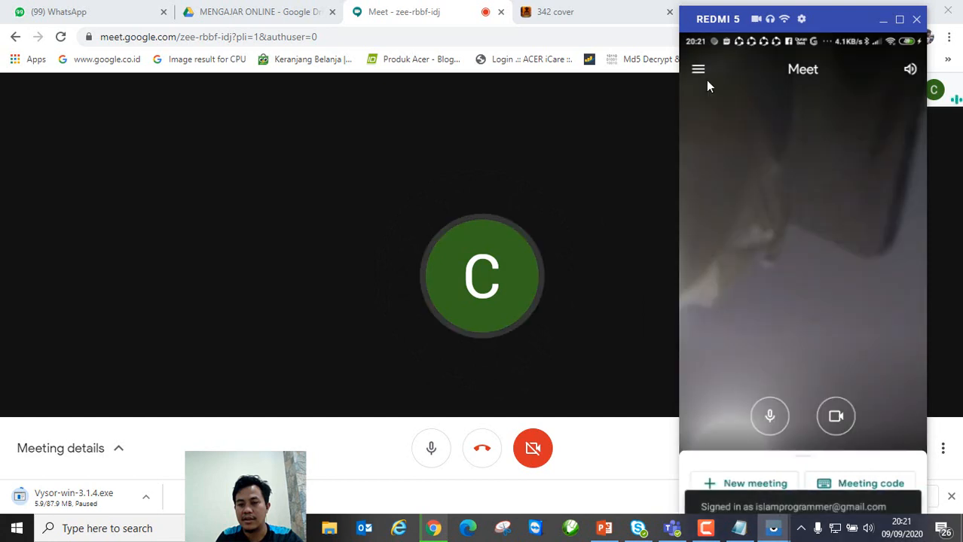
click(700, 72)
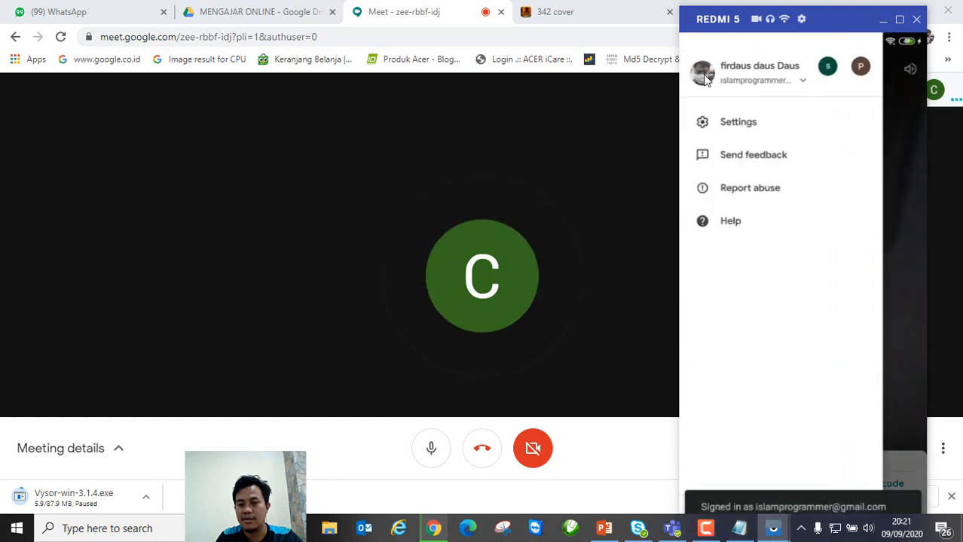
click(907, 188)
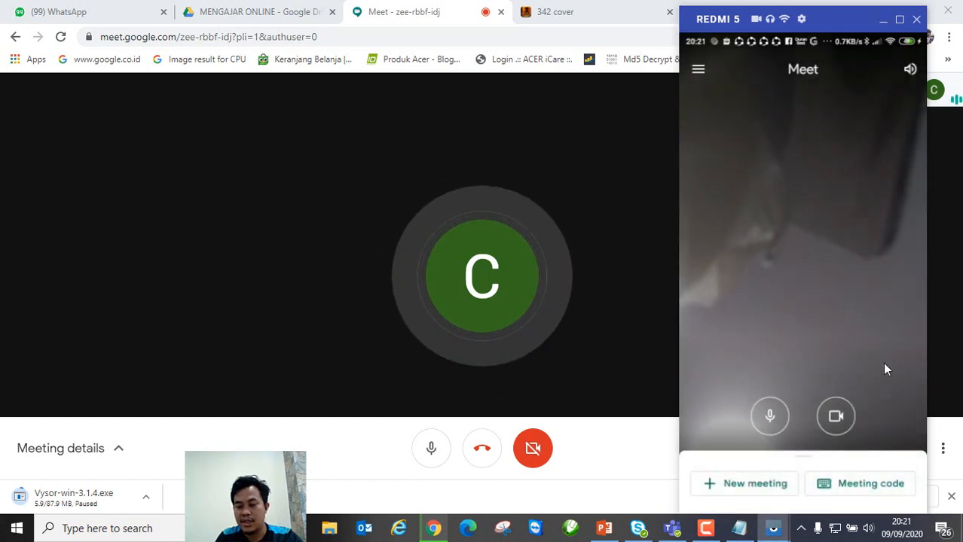
drag(818, 25, 823, 18)
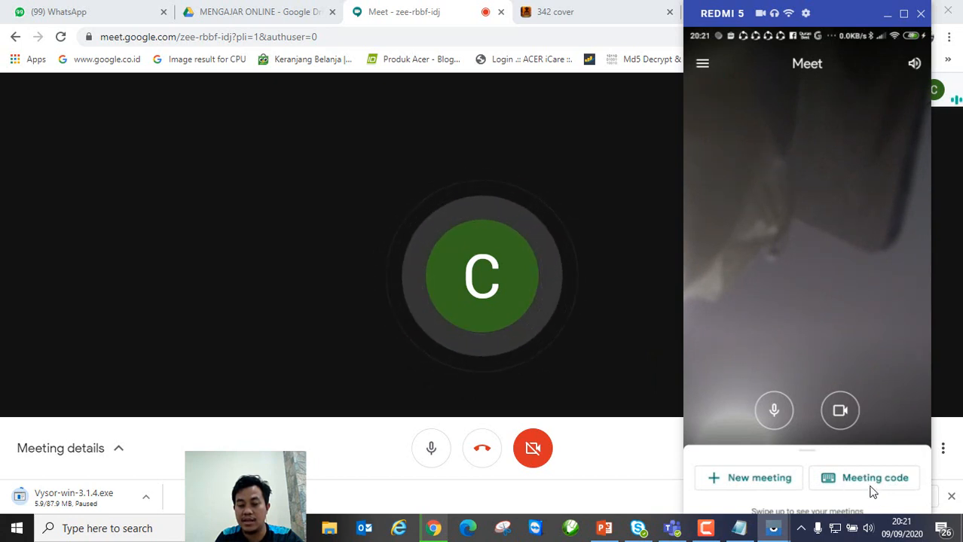
Step: Open the phone's meeting-code entry screen and show the desktop call's joining info
click(868, 482)
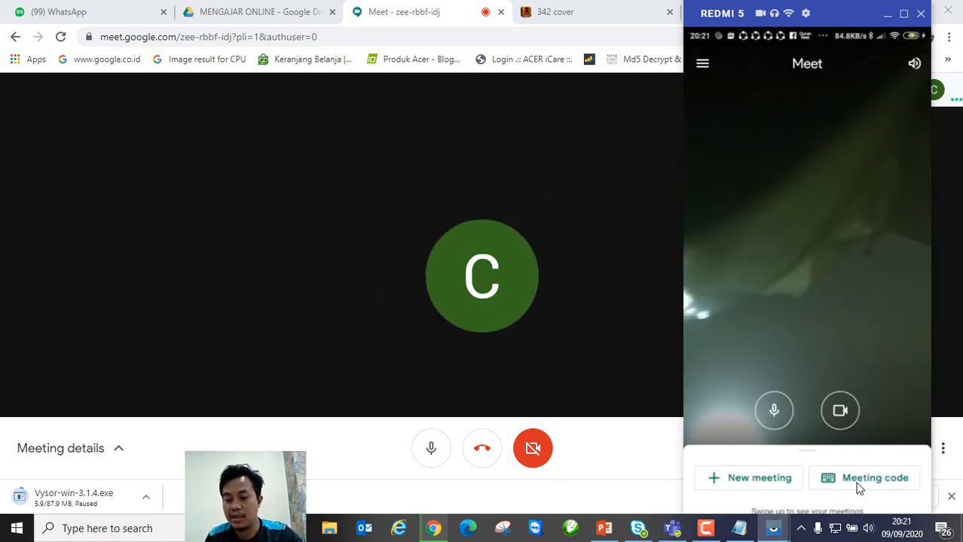
click(859, 486)
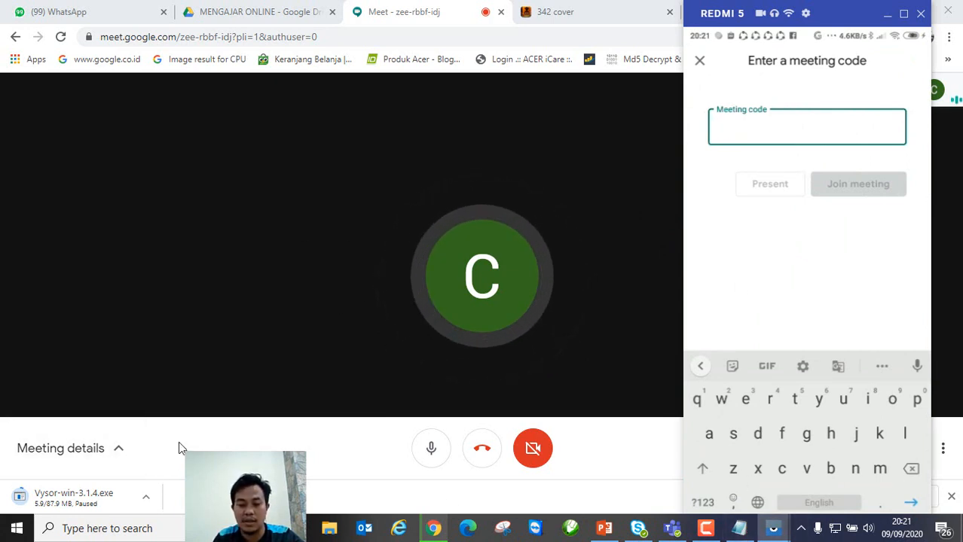
click(951, 497)
click(113, 490)
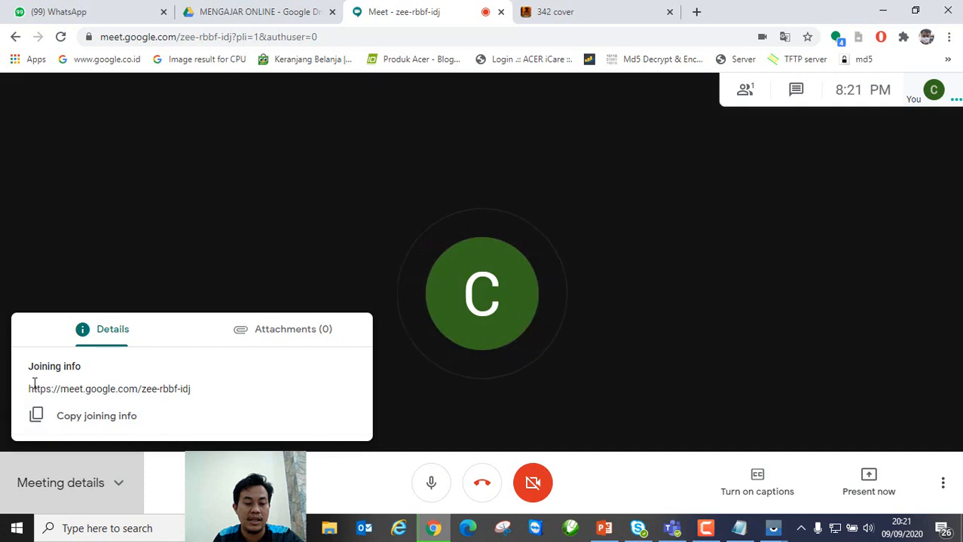
drag(194, 396, 143, 392)
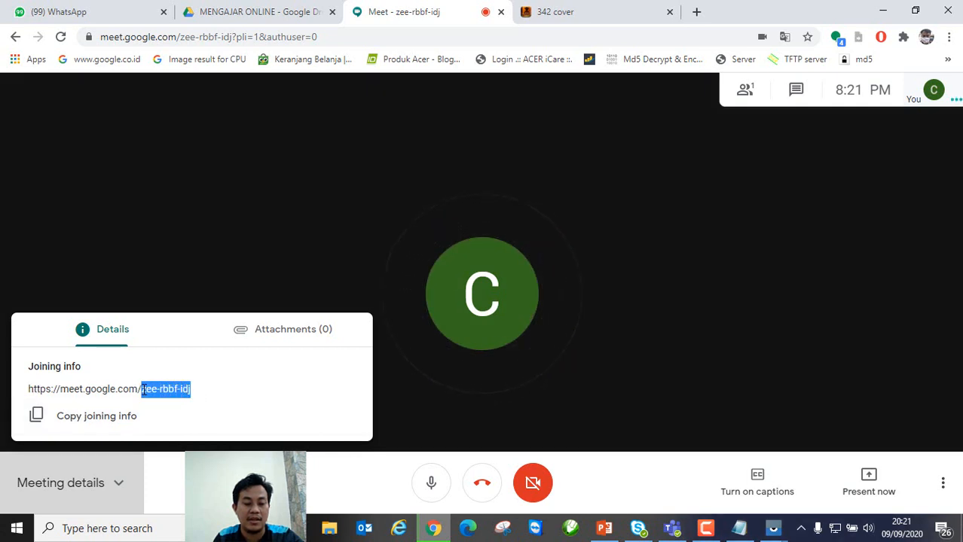
click(192, 388)
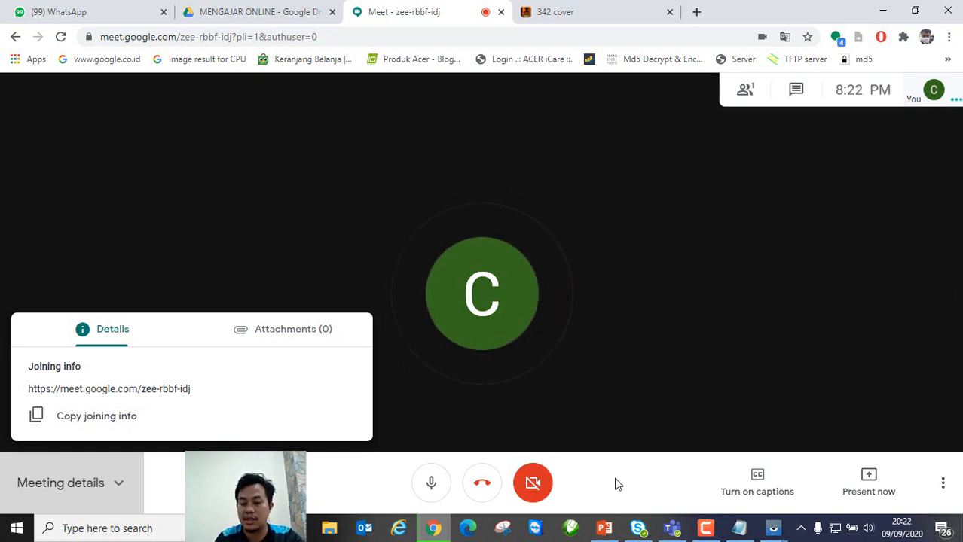
mouse_move(773, 529)
click(801, 491)
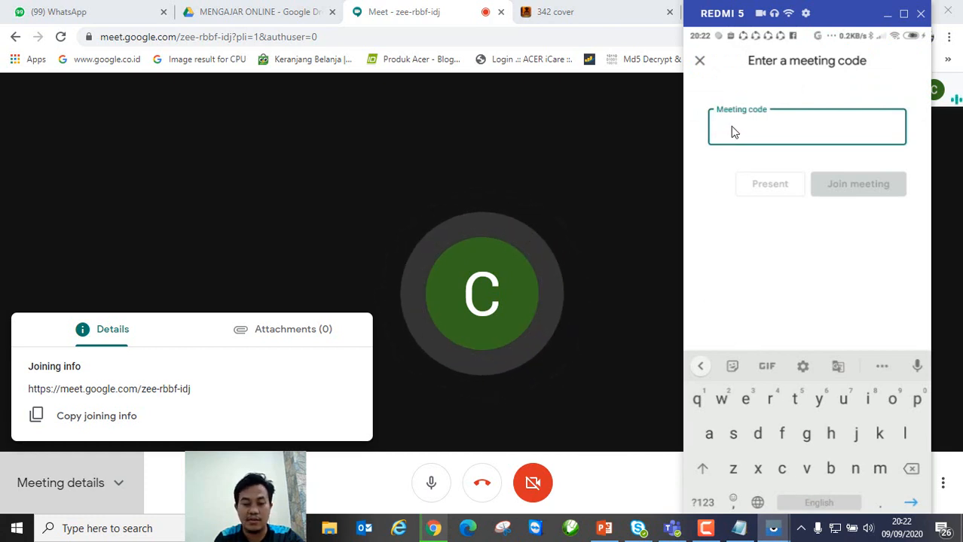
text(z)
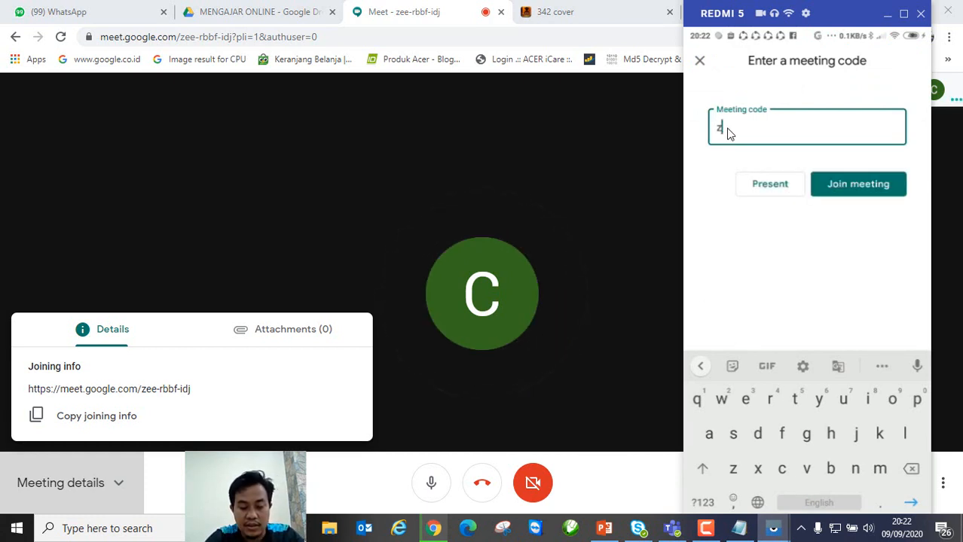
text(ee-)
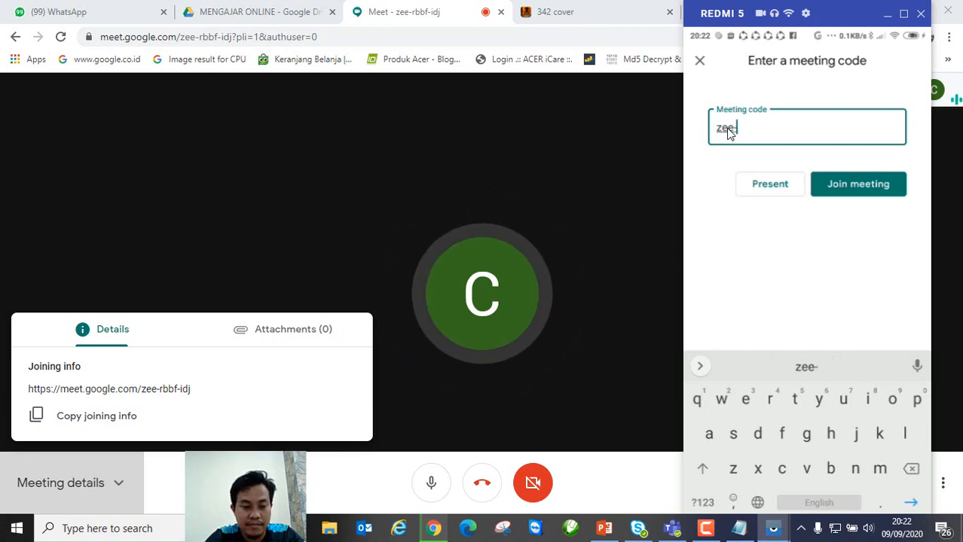
text(rbb)
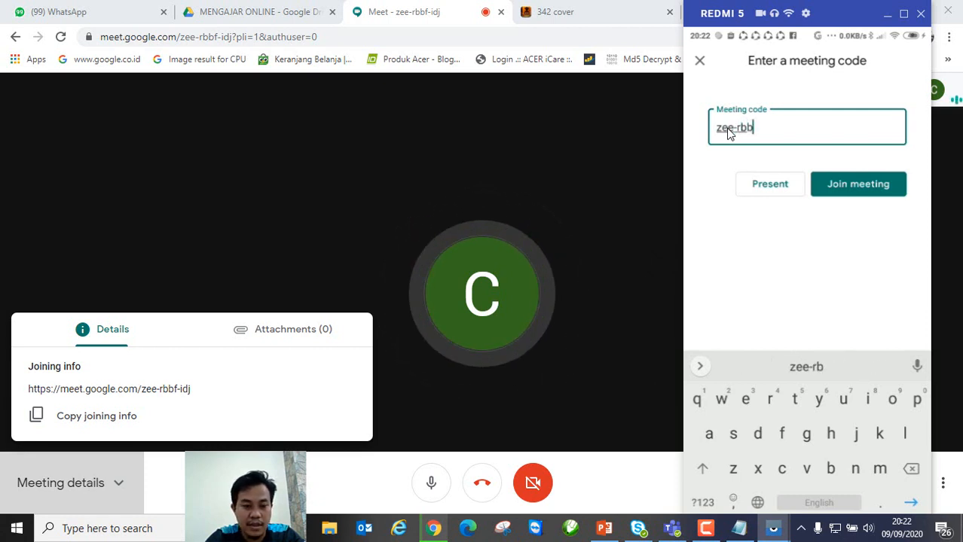
text(f-)
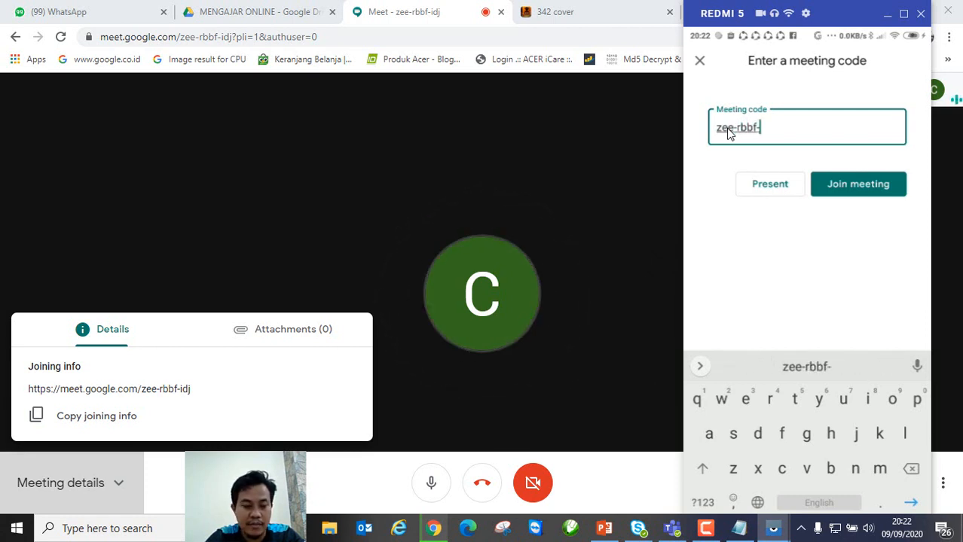
text(idj)
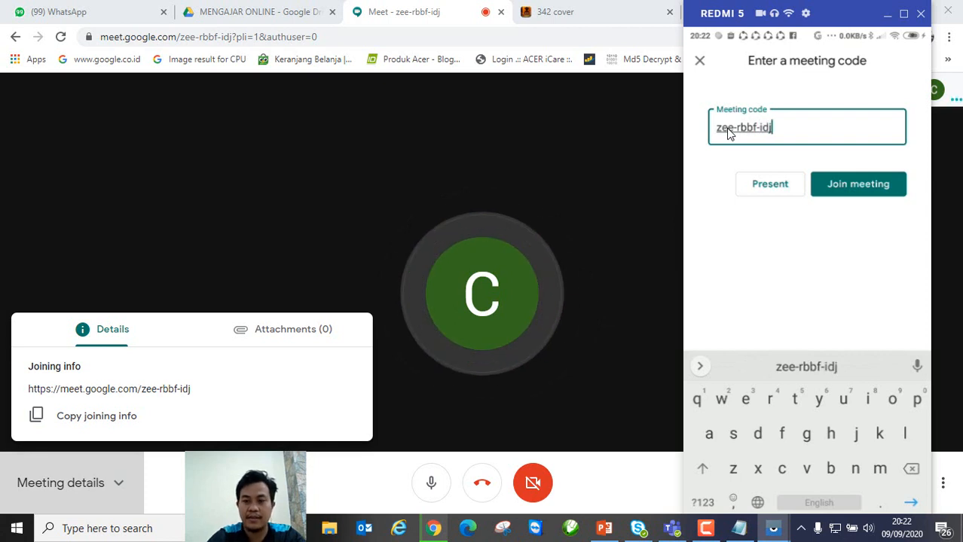
click(848, 188)
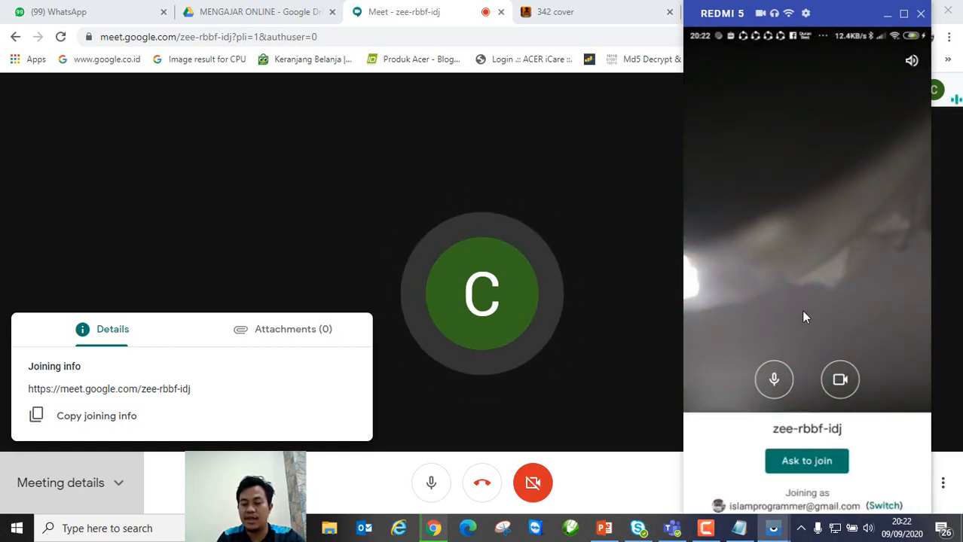
click(803, 463)
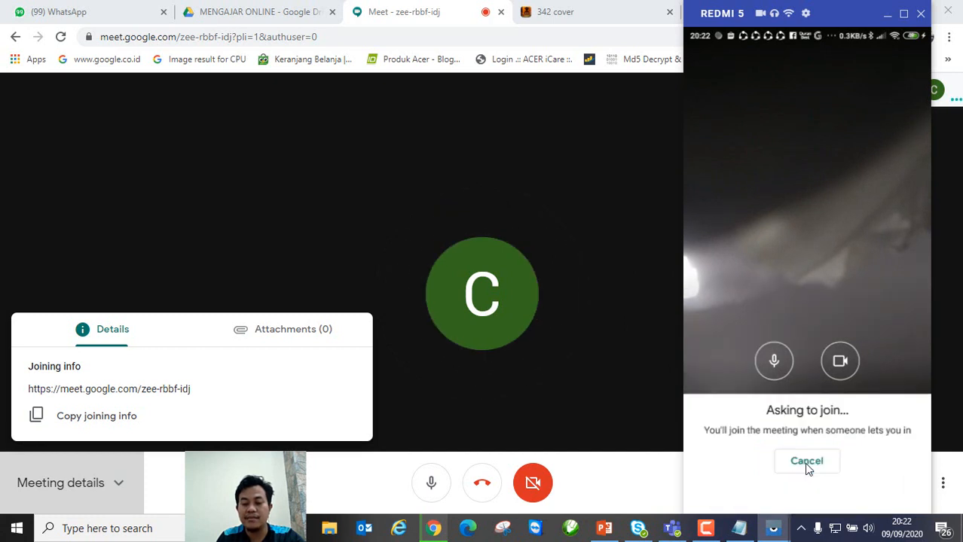
click(519, 398)
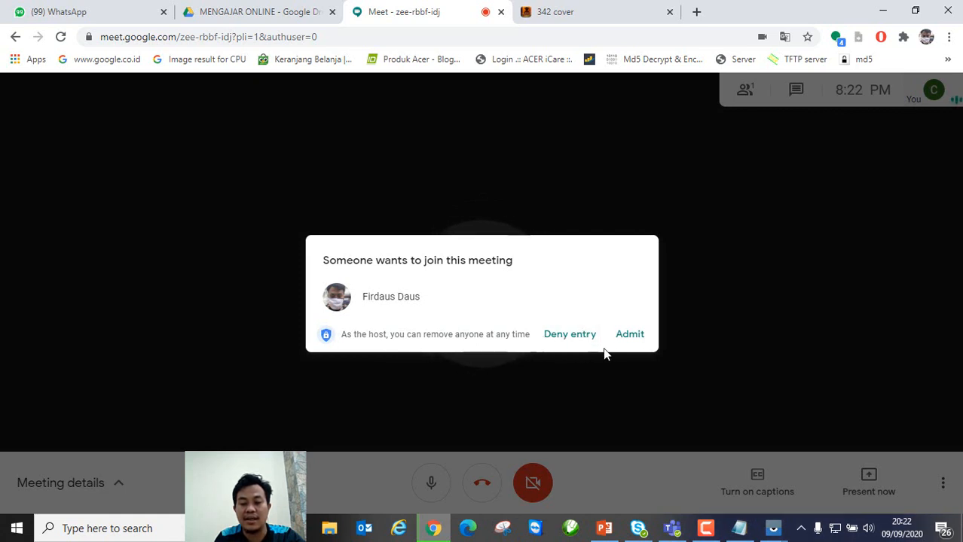
Step: Admit the phone's join request and mute the phone's microphone
click(629, 334)
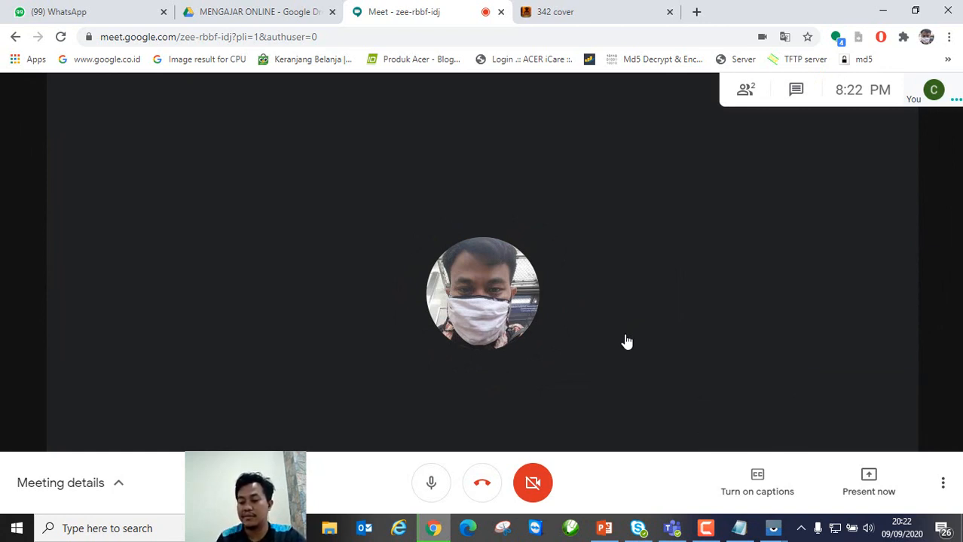
mouse_move(769, 524)
click(815, 468)
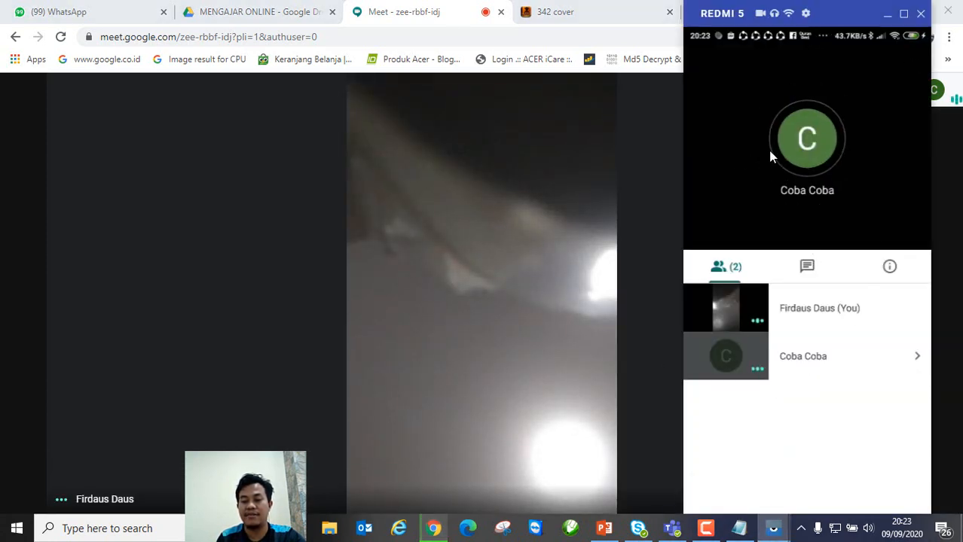
click(735, 155)
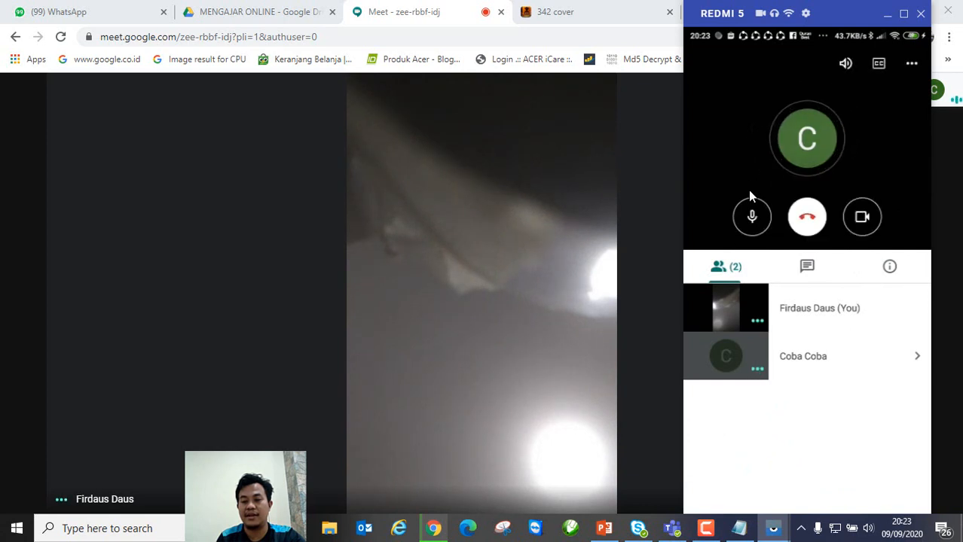
click(752, 217)
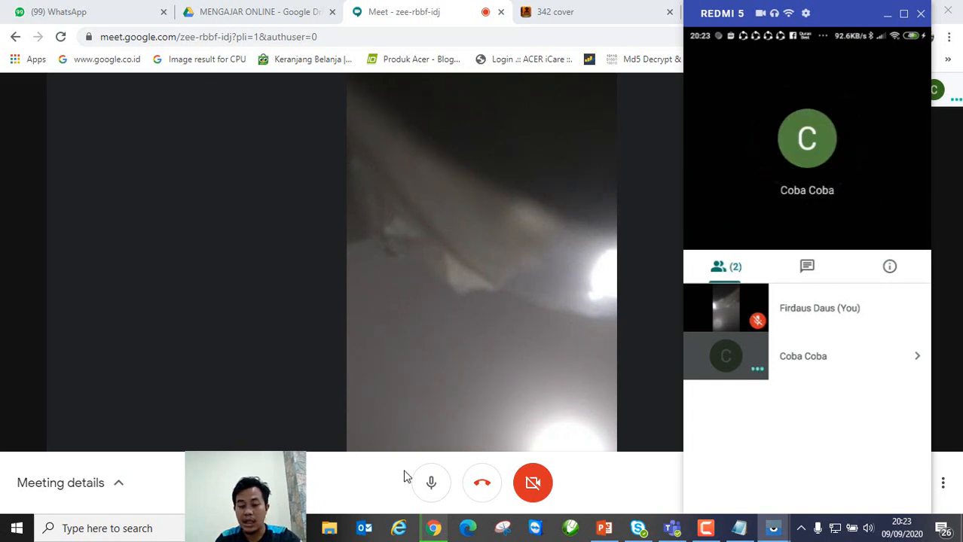
Step: Mute the host's microphone in the browser's Meet call
click(431, 483)
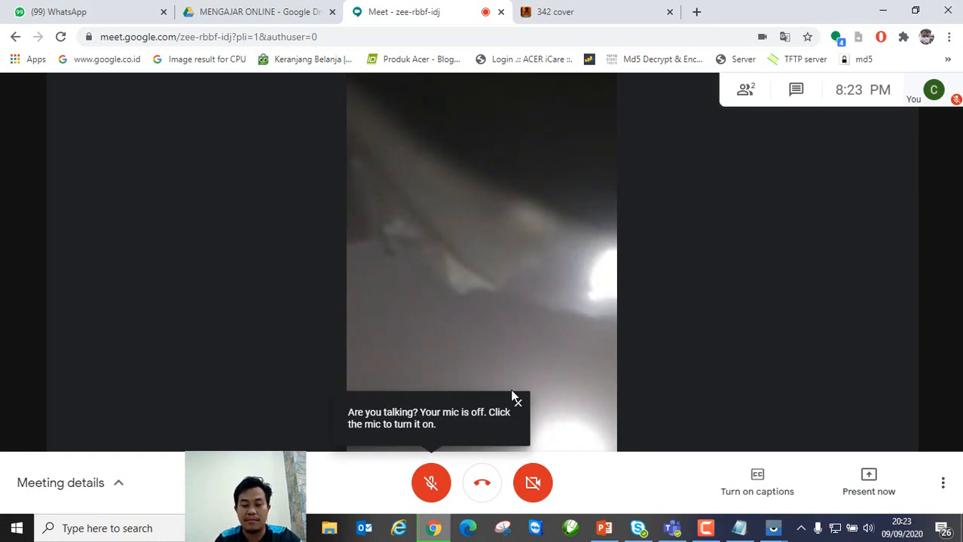
mouse_move(772, 528)
click(833, 472)
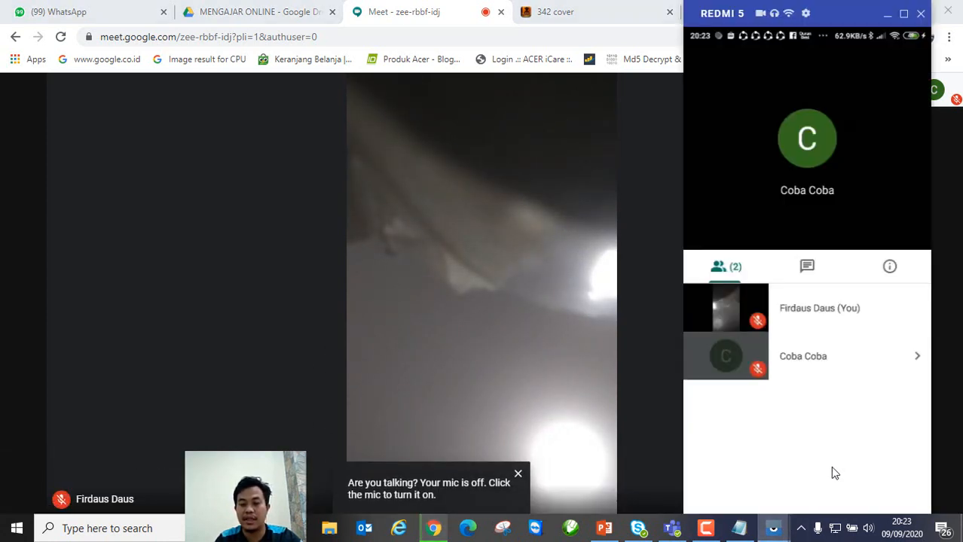
click(309, 254)
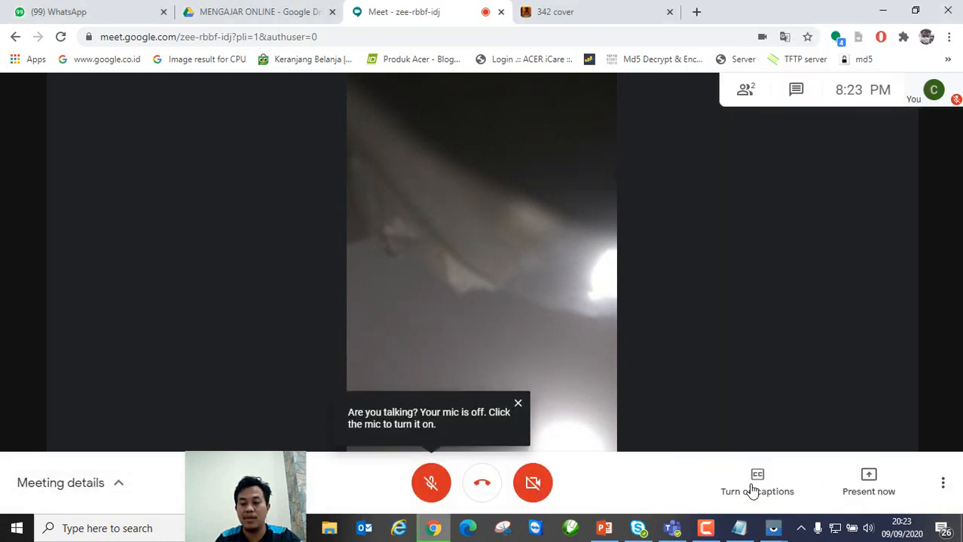
Step: Expand the host participant's actions in the phone's People list
mouse_move(772, 528)
click(829, 452)
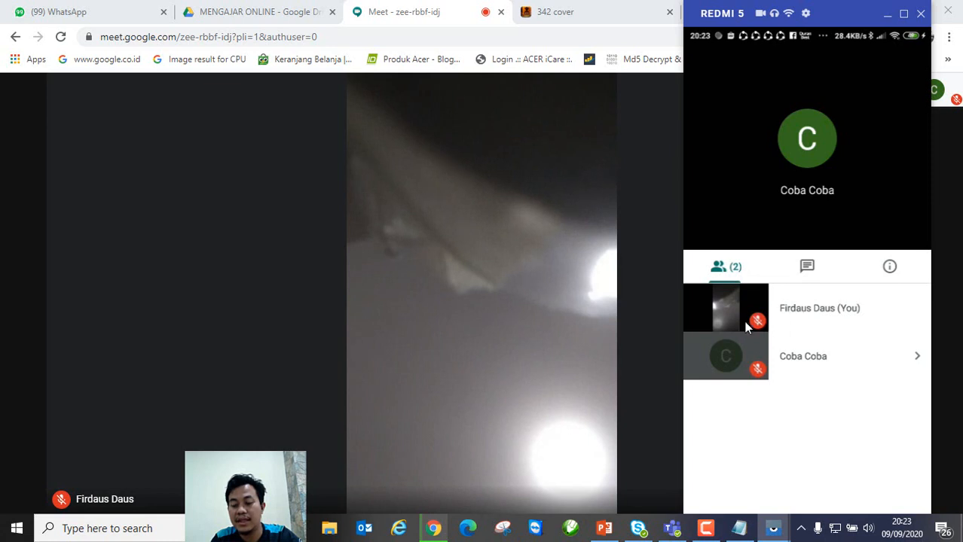
click(917, 359)
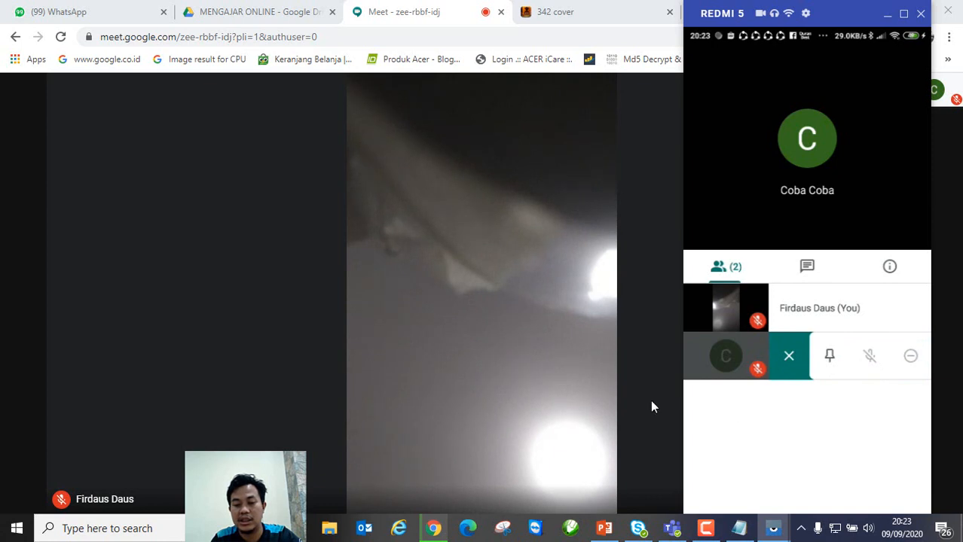
Step: Turn the host's microphone on, then mute it again and return to the phone mirror
mouse_move(568, 391)
click(431, 483)
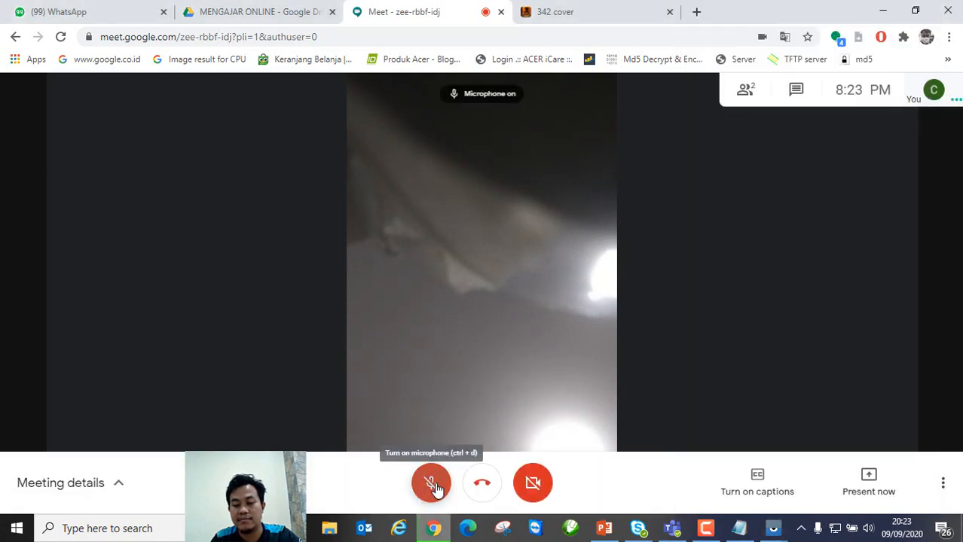
mouse_move(776, 528)
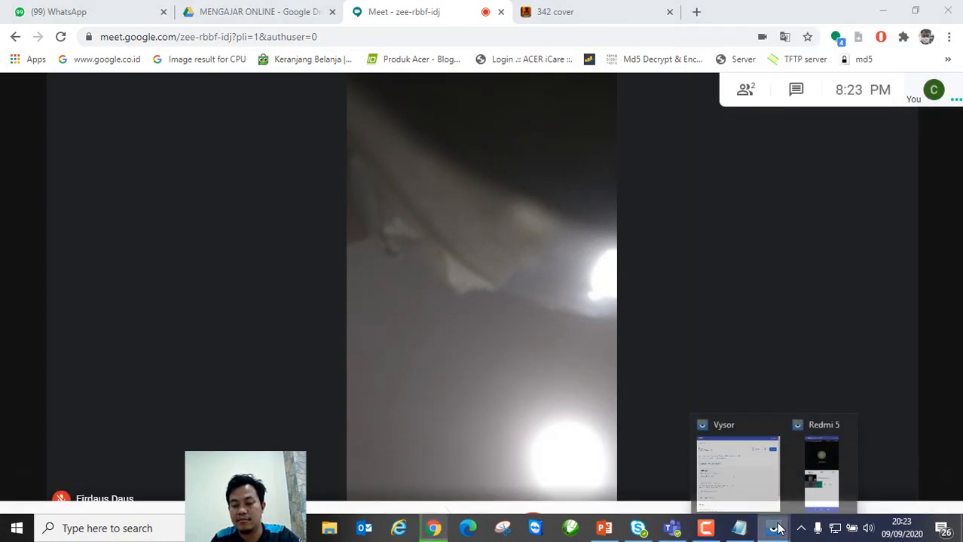
click(817, 463)
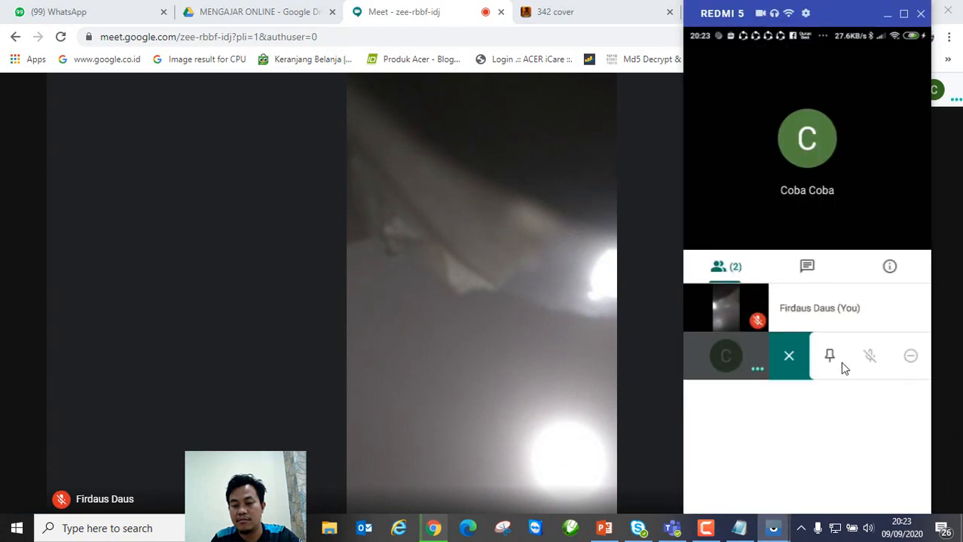
click(550, 332)
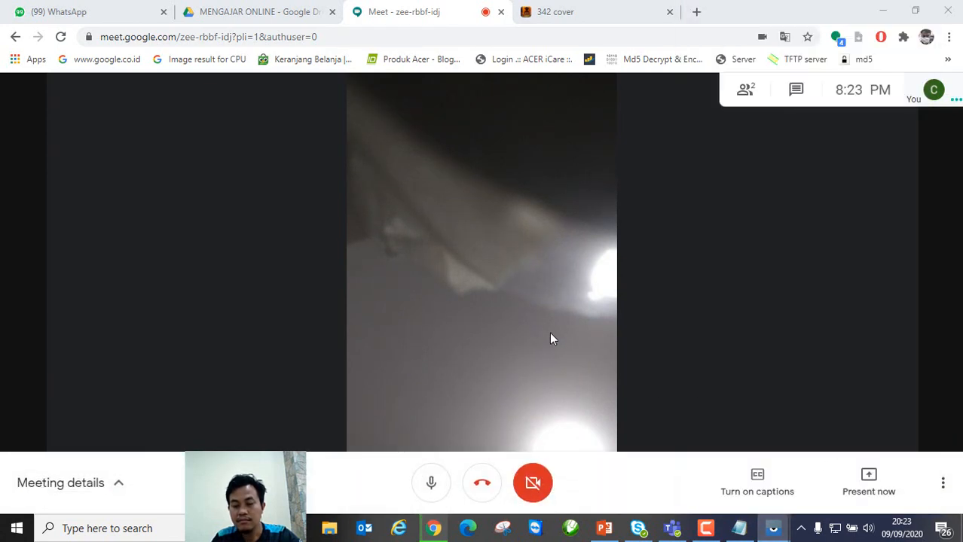
click(428, 486)
mouse_move(773, 528)
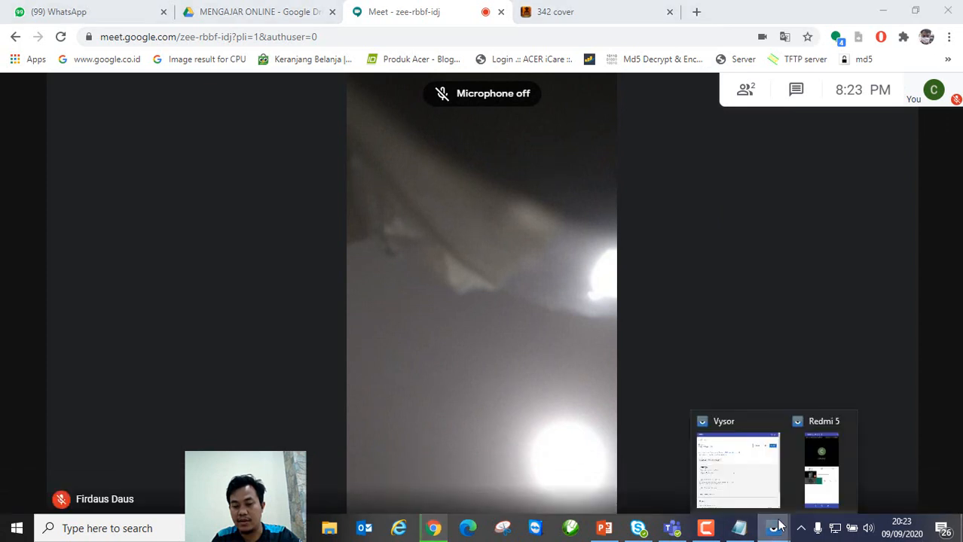
click(821, 464)
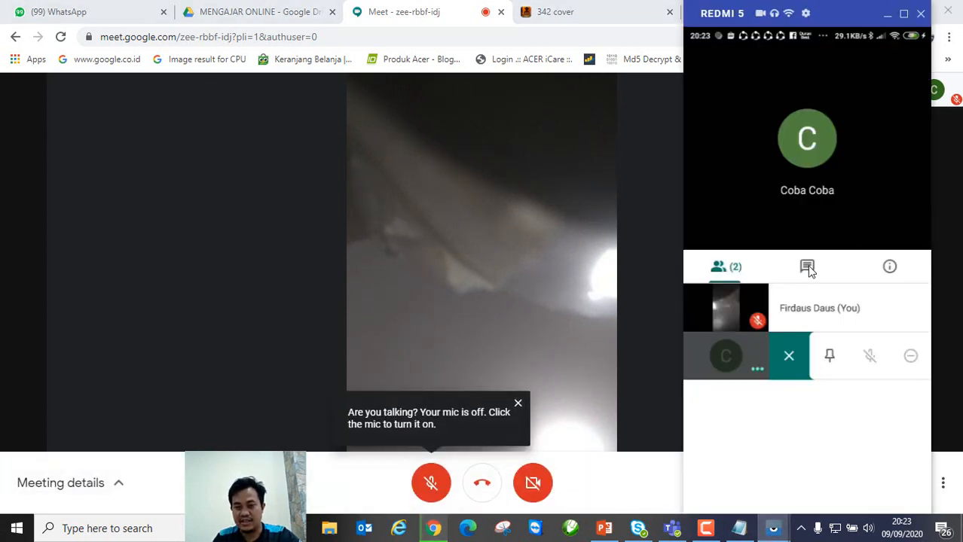
click(806, 268)
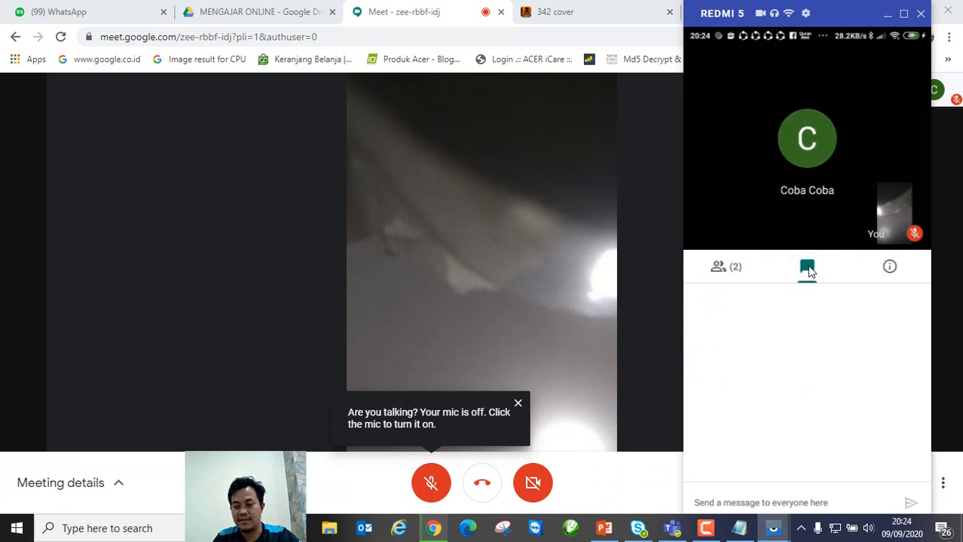
click(771, 502)
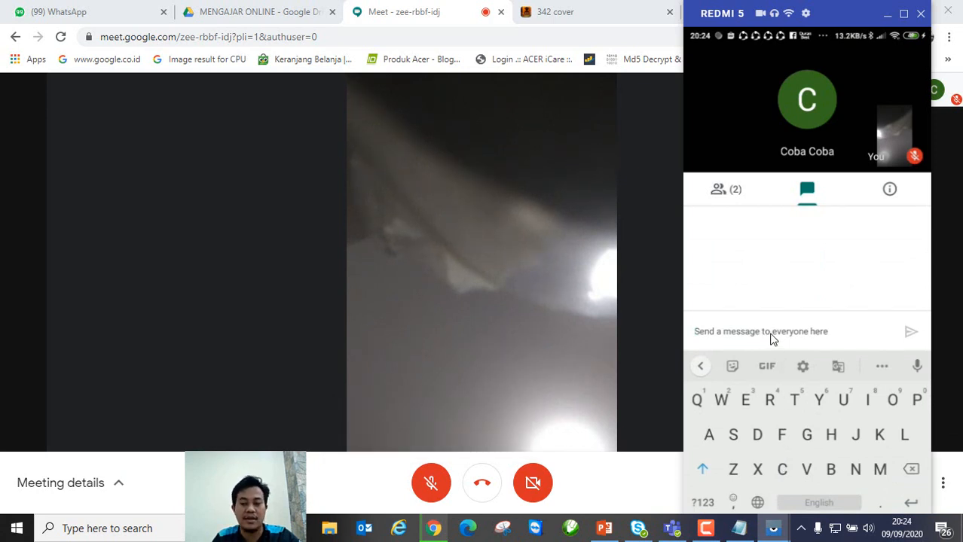
click(725, 198)
click(812, 271)
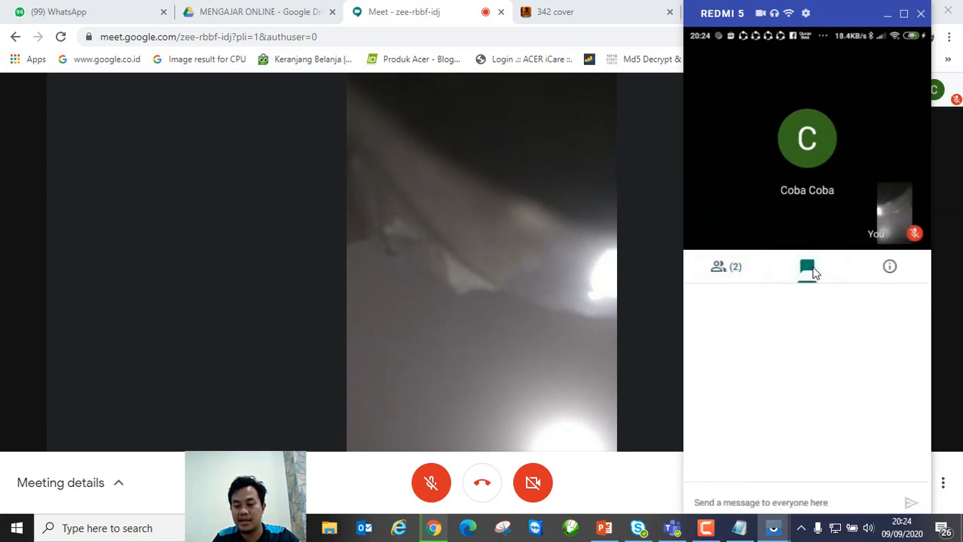
click(739, 274)
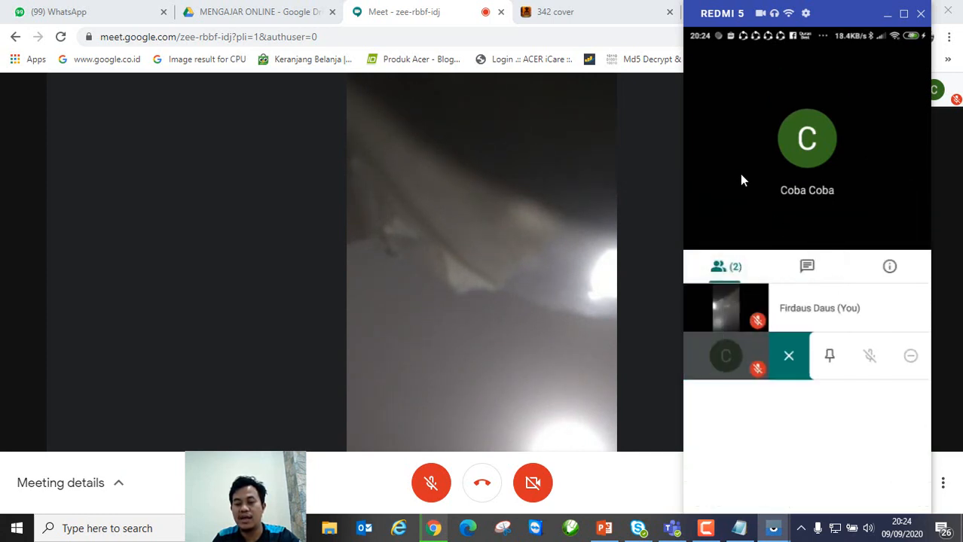
click(739, 172)
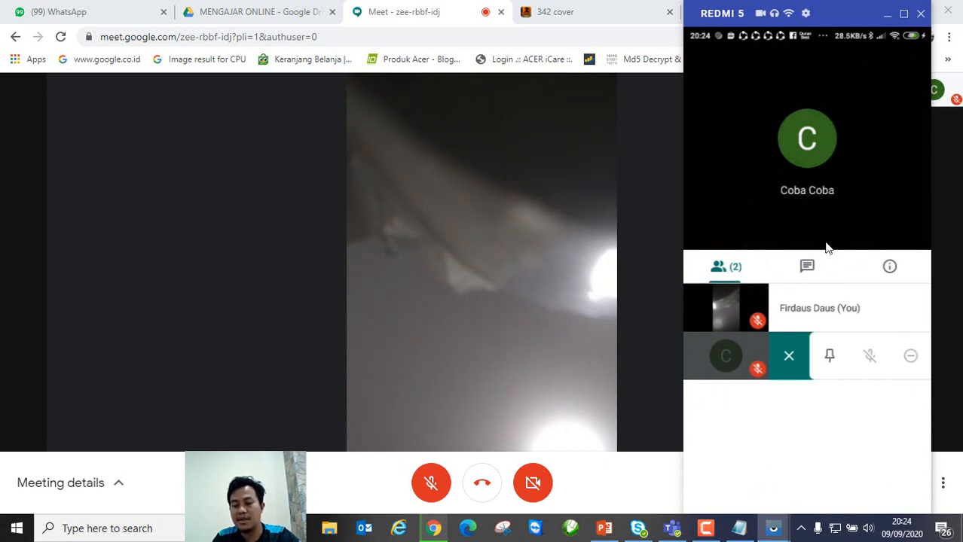
click(743, 153)
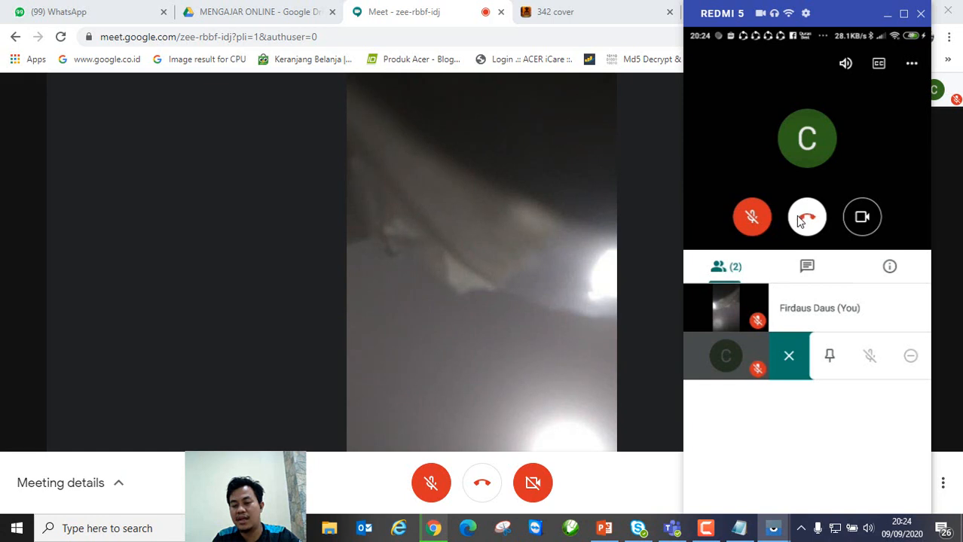
click(746, 157)
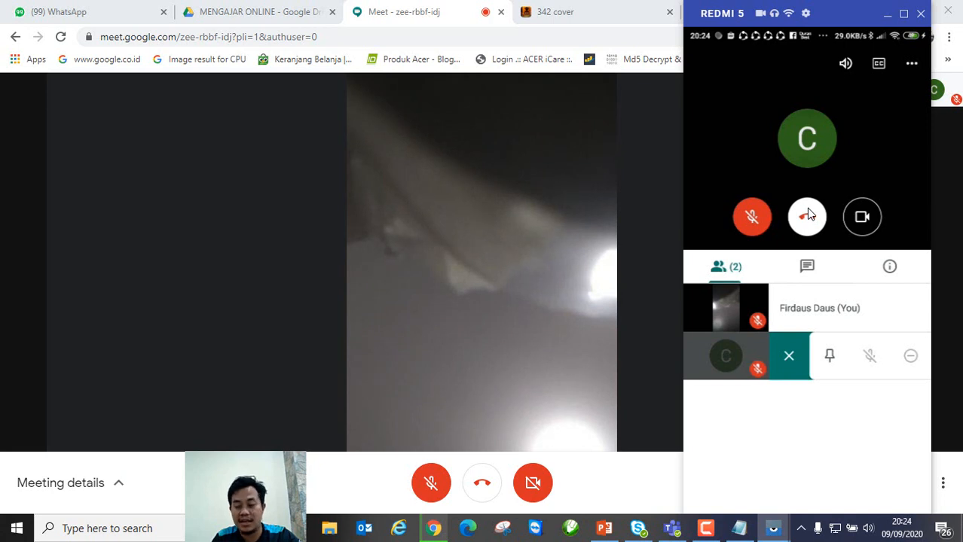
click(748, 153)
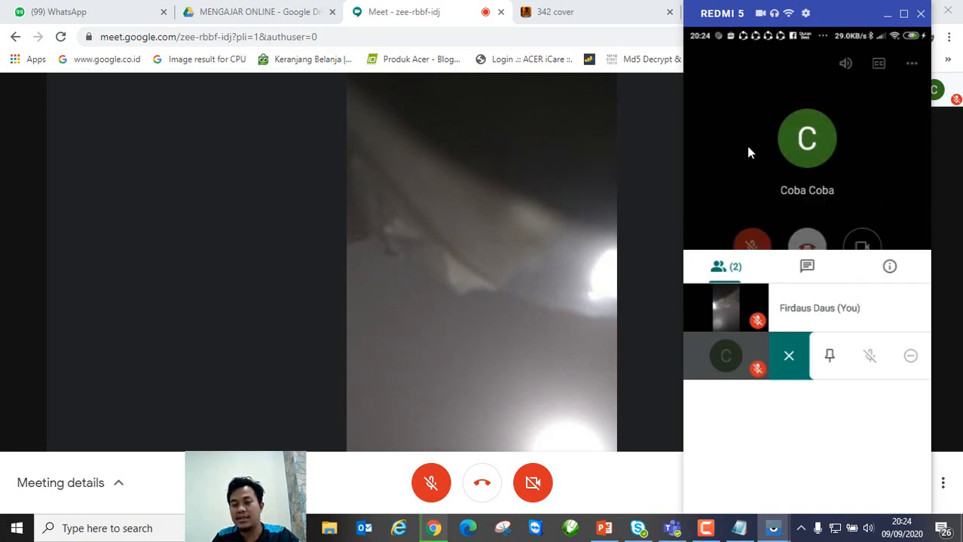
click(855, 198)
click(864, 223)
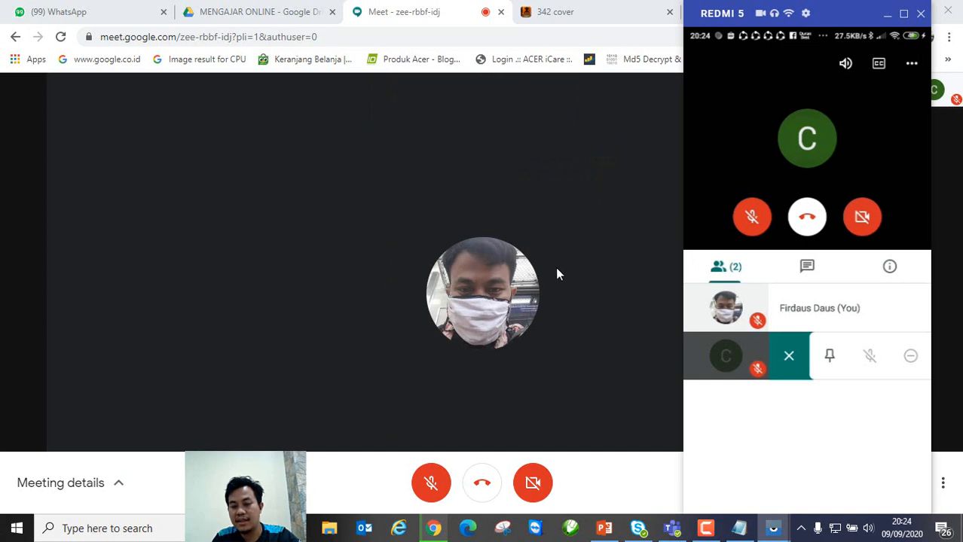
click(870, 179)
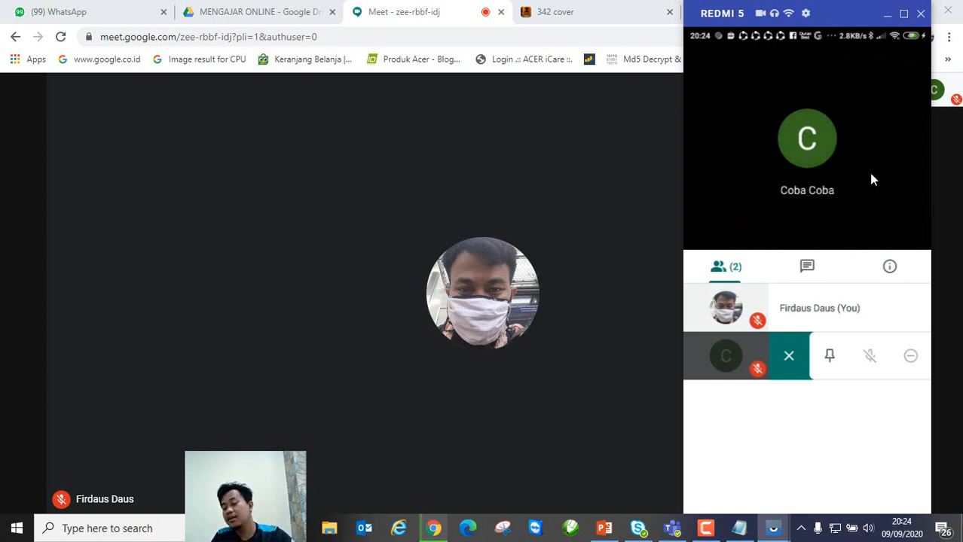
click(870, 178)
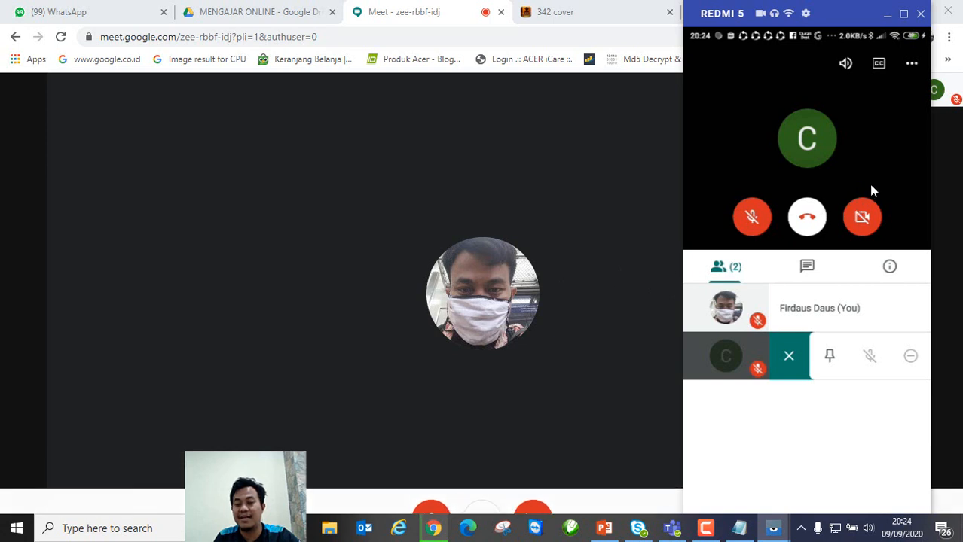
click(877, 171)
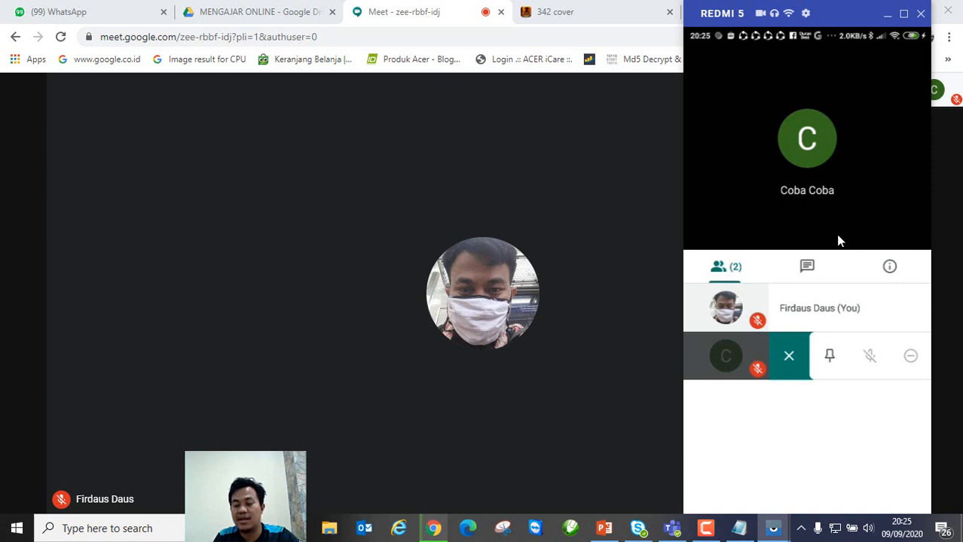
click(873, 142)
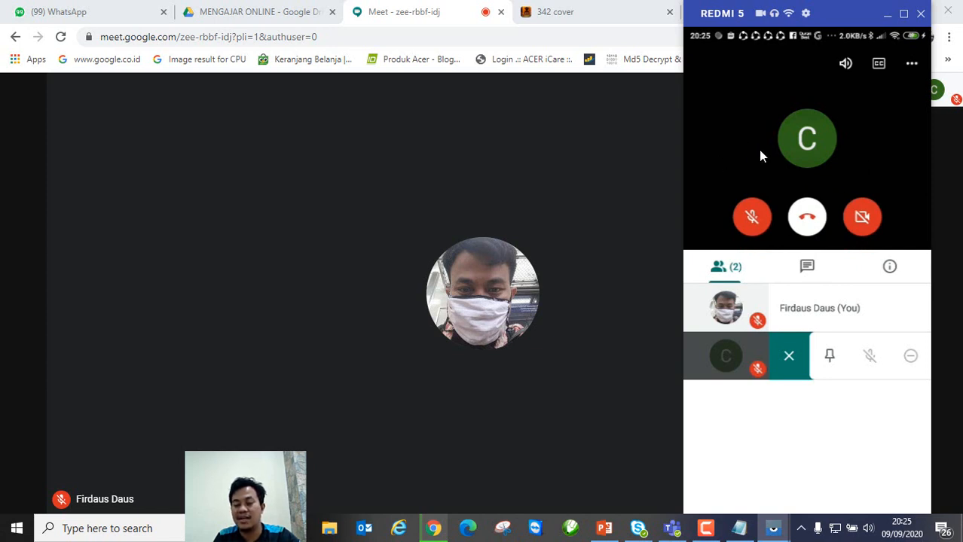
click(870, 181)
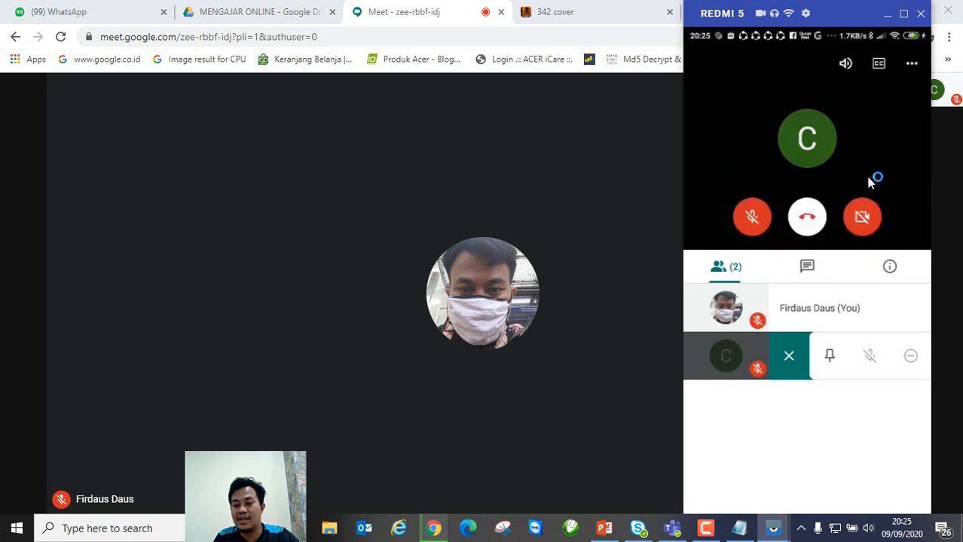
click(869, 227)
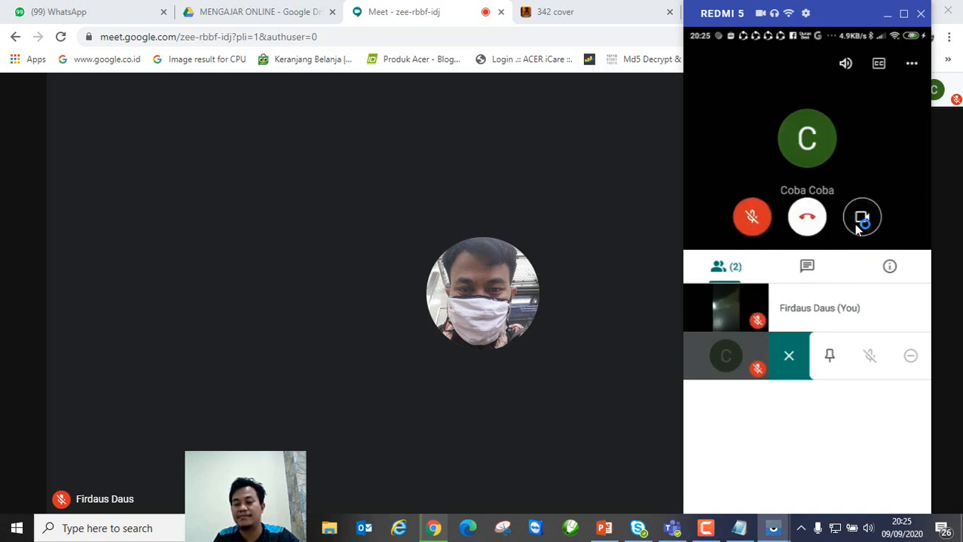
Step: Reveal the phone's call controls, unmute its red mic button, and return to the Chrome call
click(879, 174)
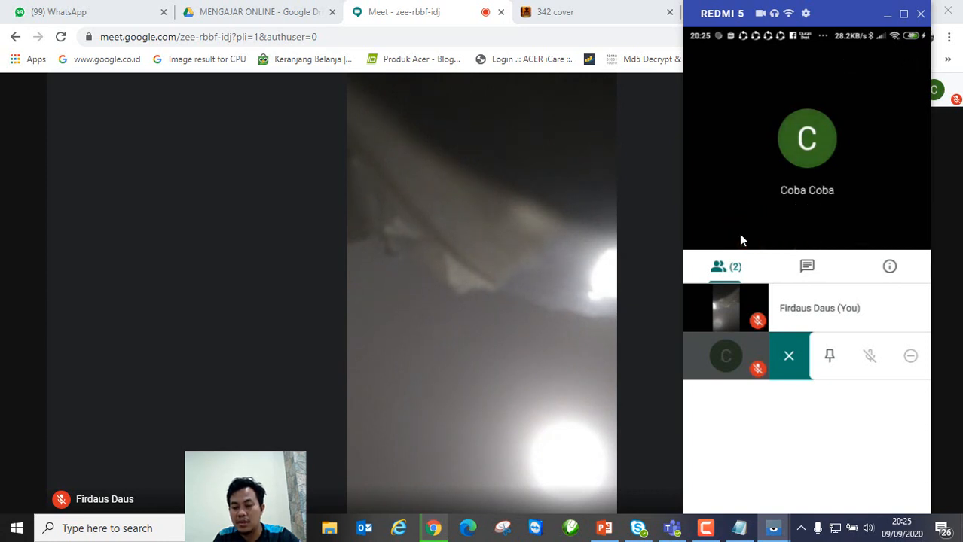
click(742, 184)
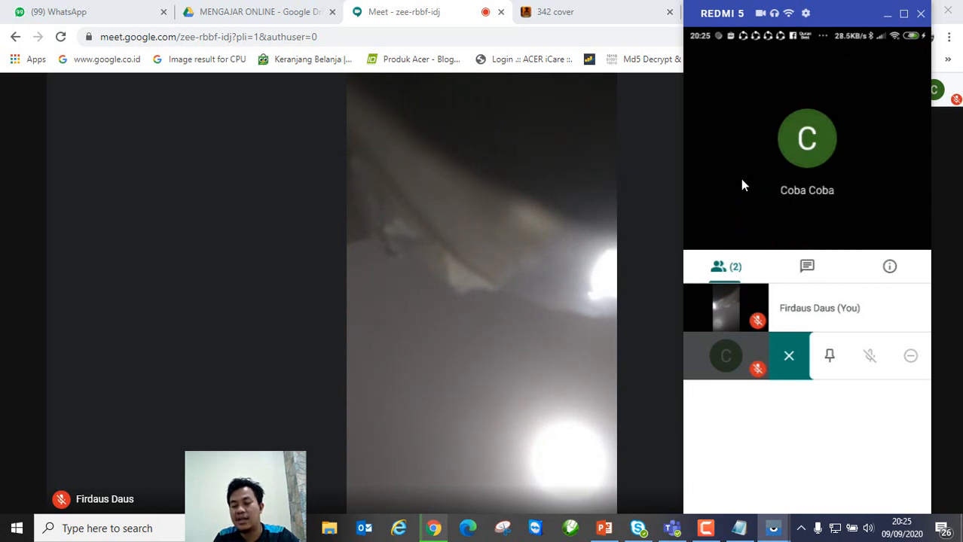
click(738, 154)
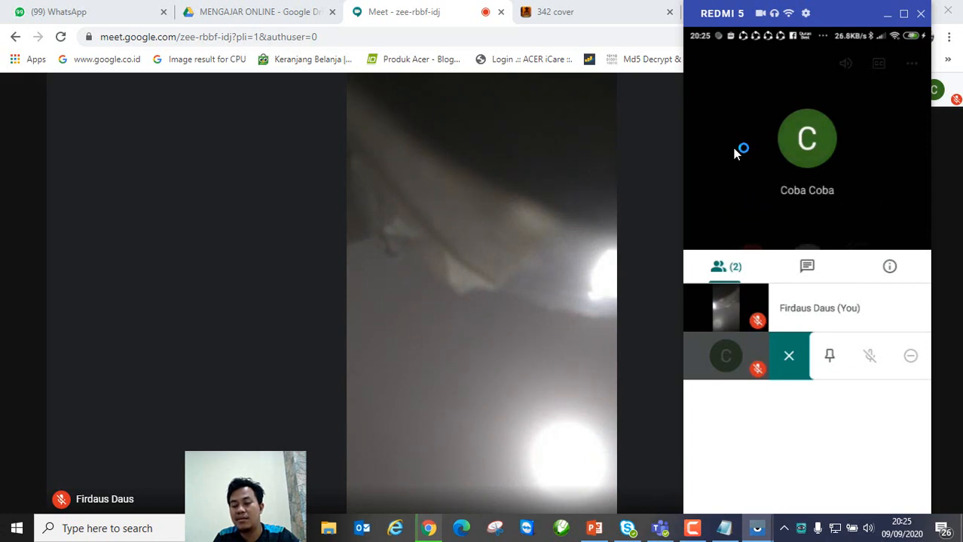
click(735, 155)
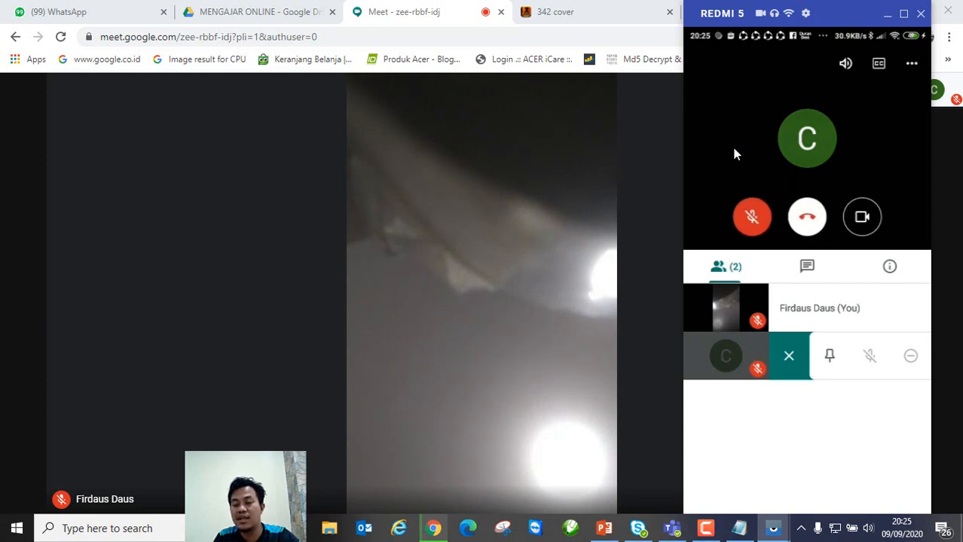
click(742, 154)
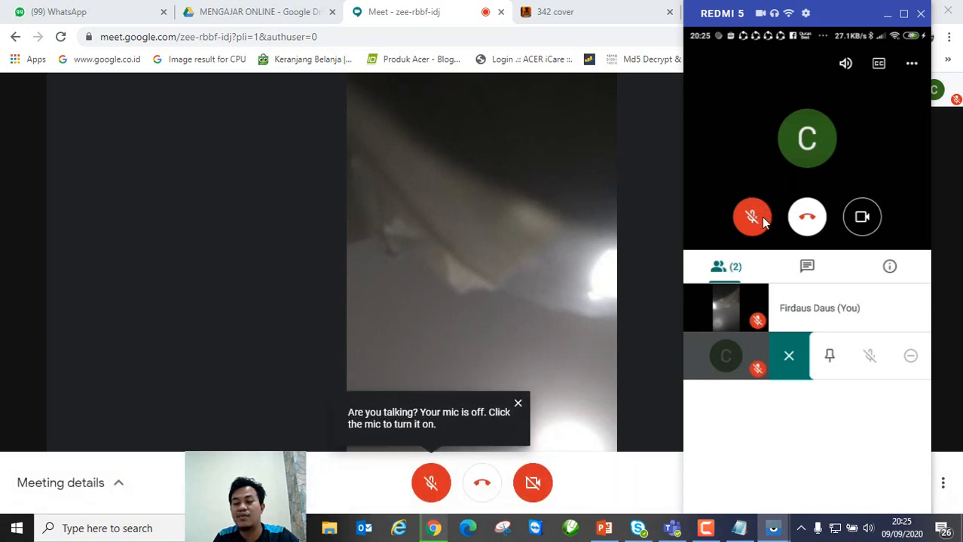
click(754, 217)
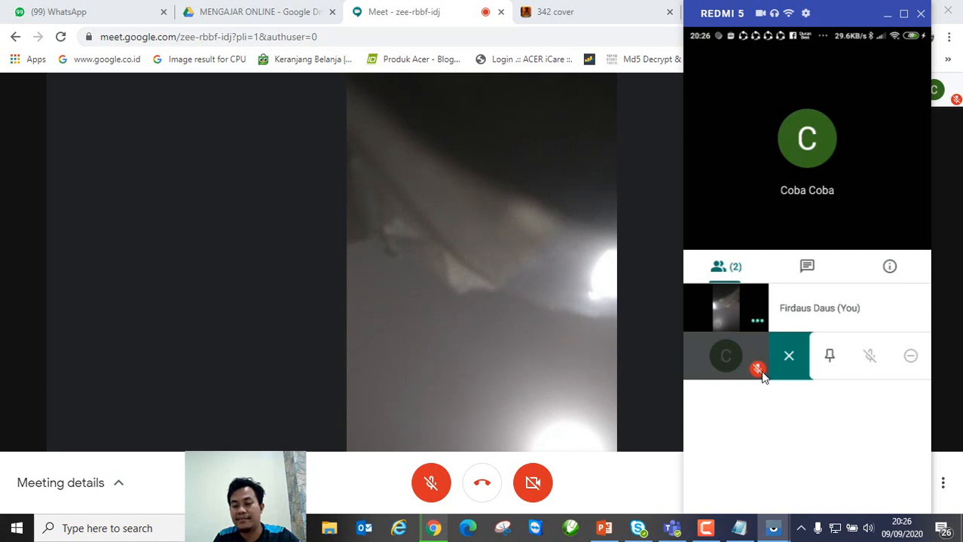
click(266, 307)
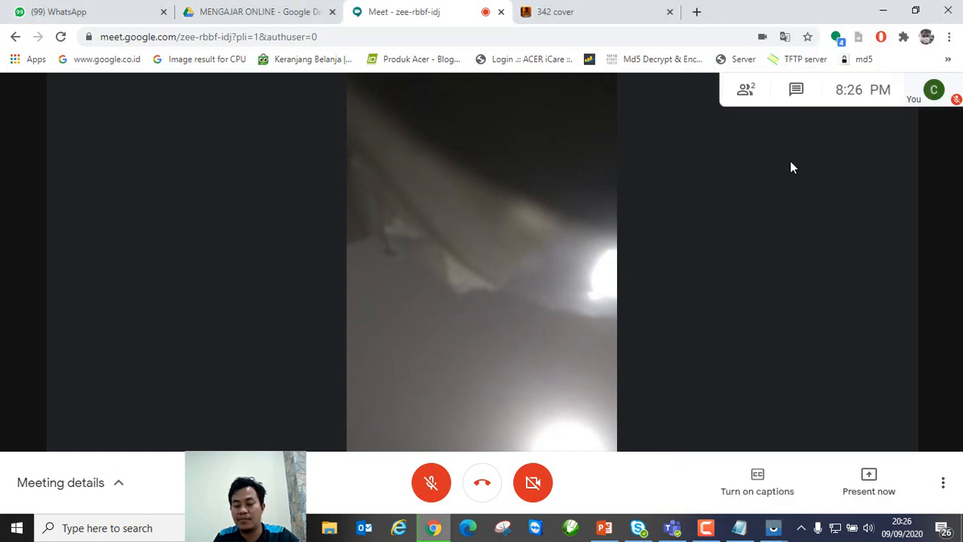
Step: Mute the phone participant for everyone from the People panel, then bring up the Redmi 5 window
click(746, 93)
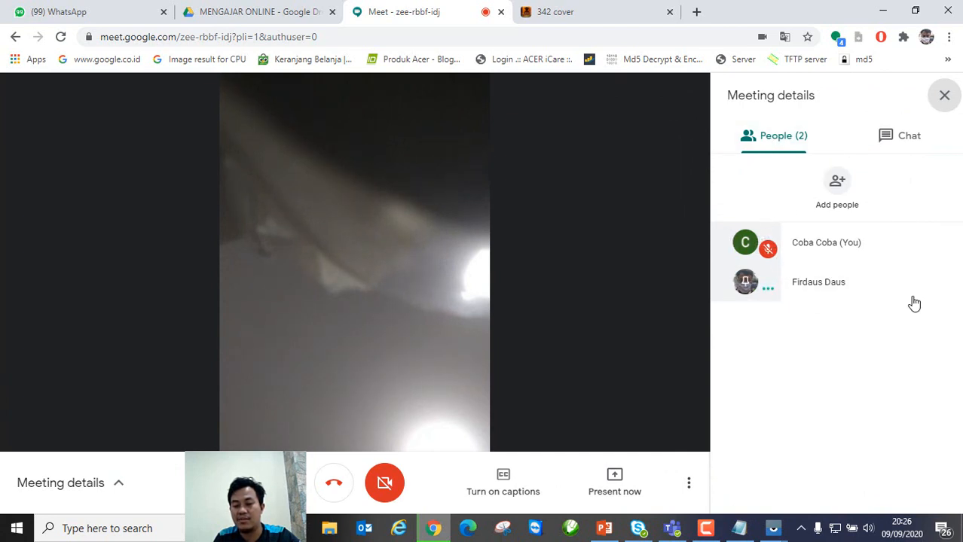
click(944, 287)
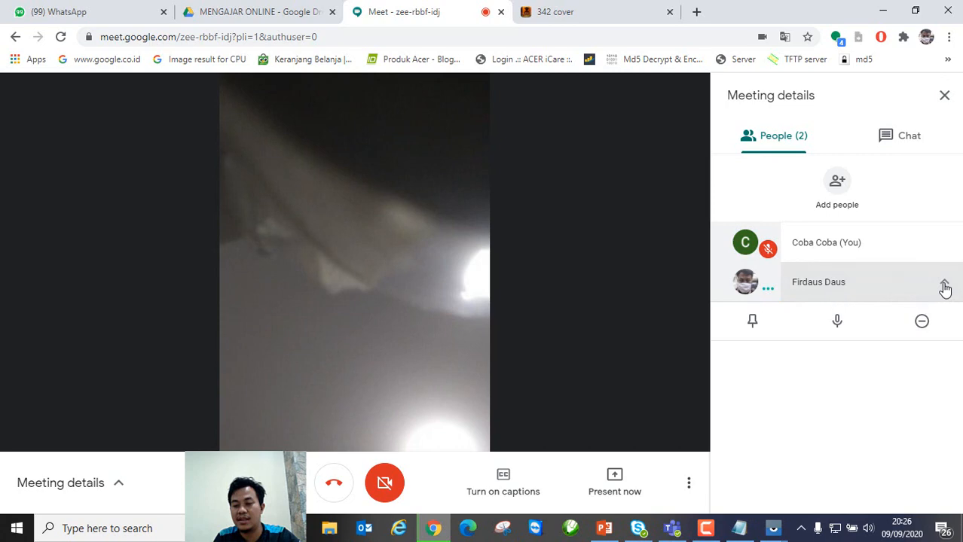
click(836, 324)
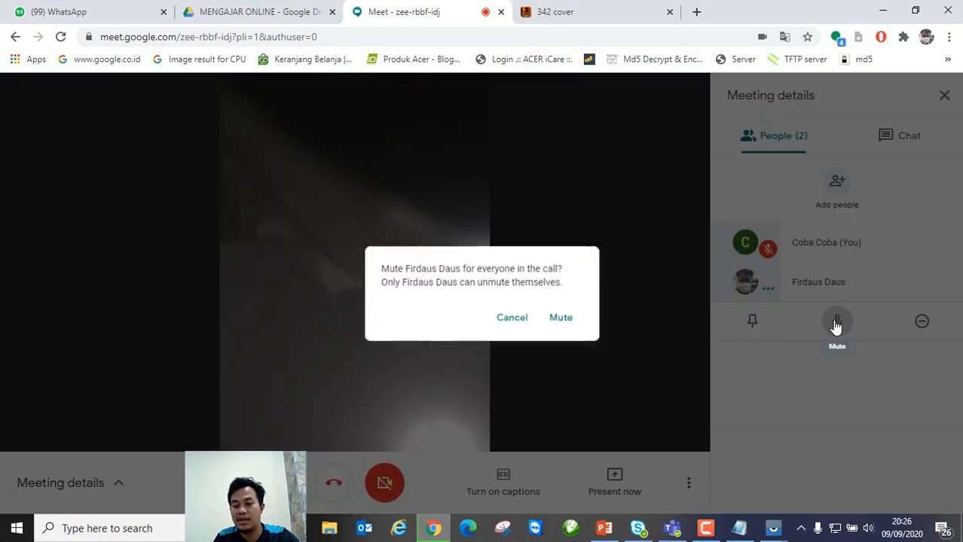
click(556, 316)
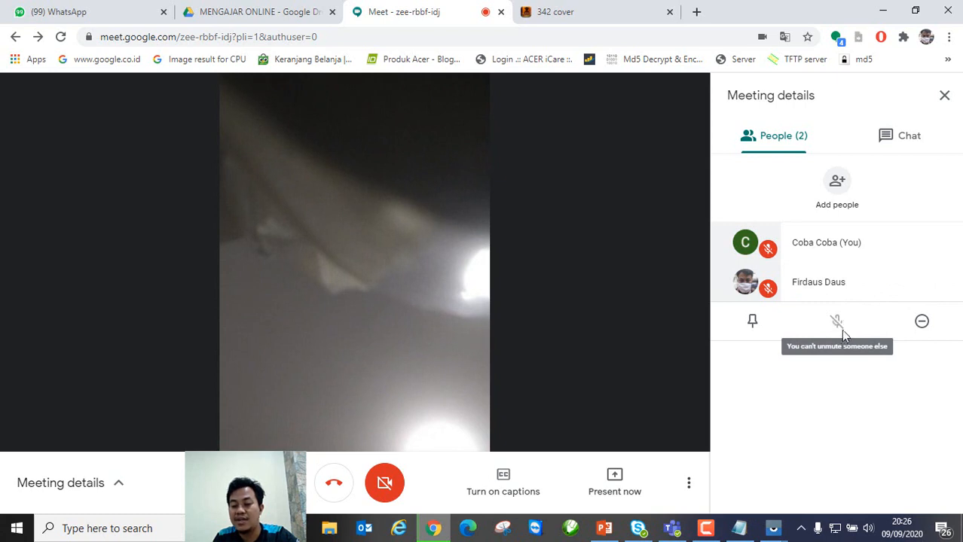
click(806, 485)
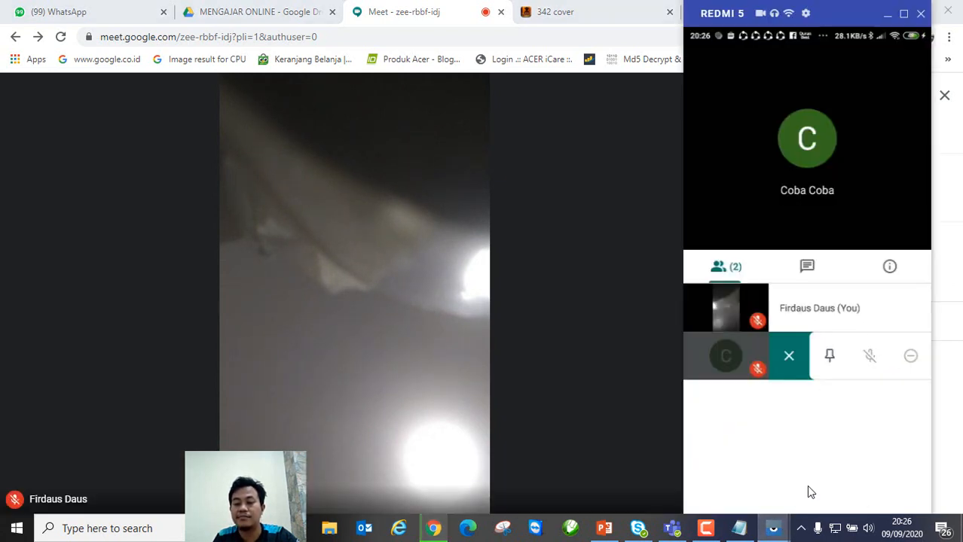
Step: Switch the phone's Meet microphone back on and return to the Chrome call
click(736, 165)
click(753, 217)
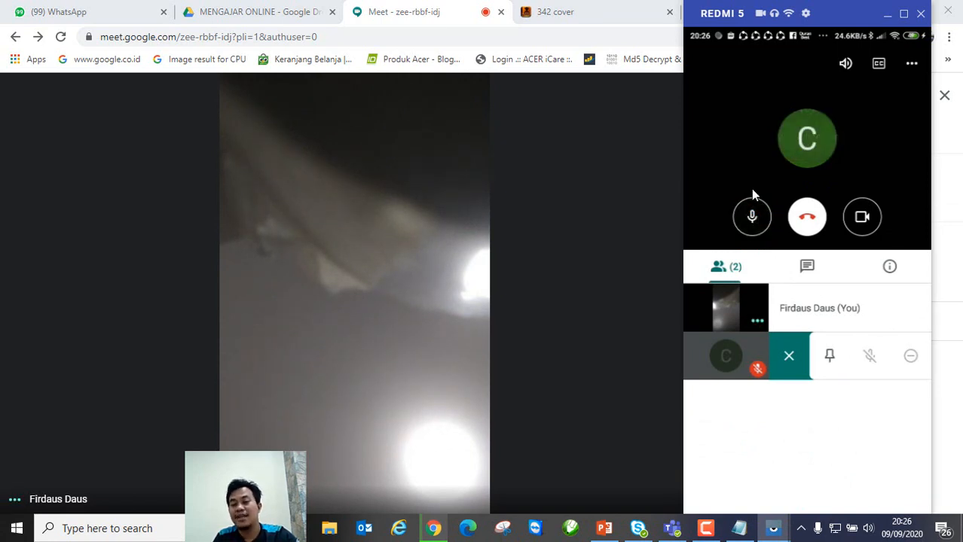
click(426, 276)
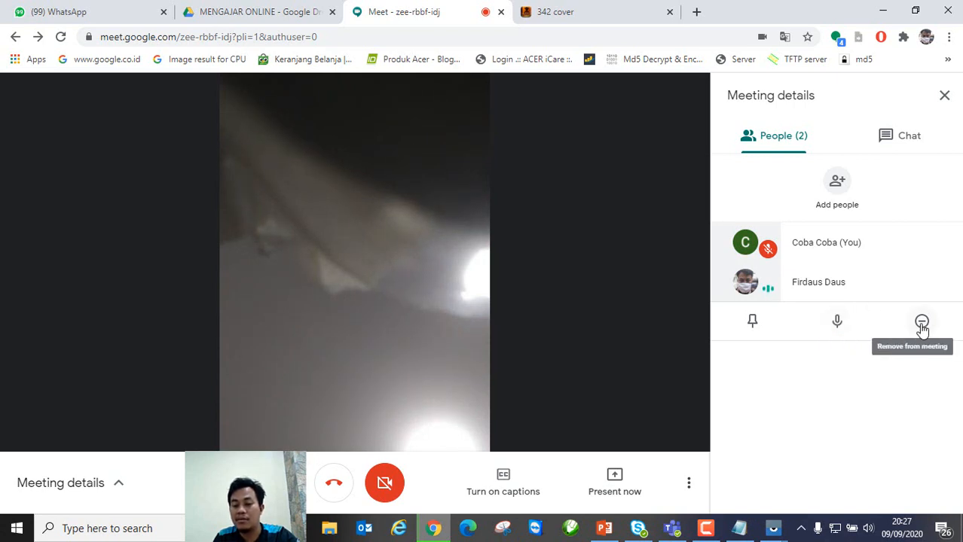
Step: Confirm Mute for the phone participant for everyone, then close the side panel
click(835, 324)
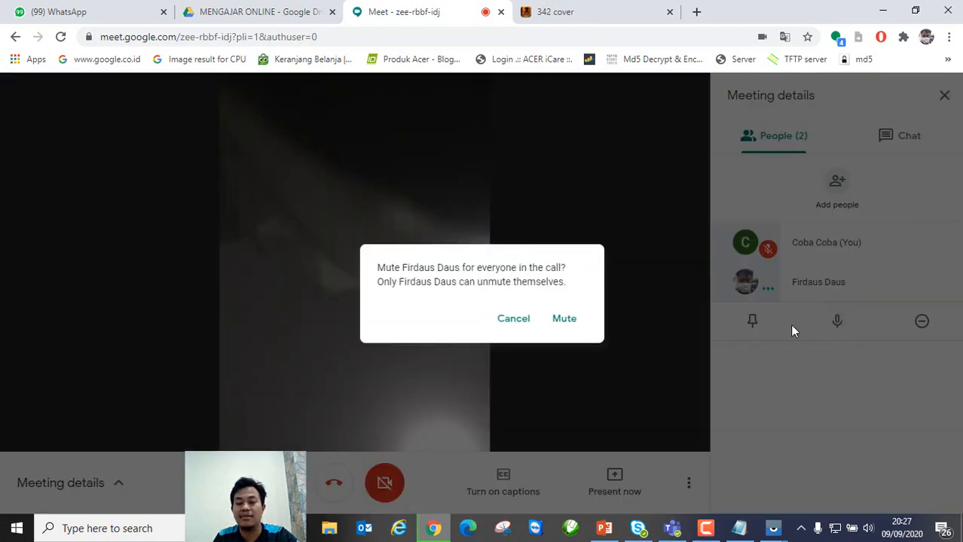
click(557, 317)
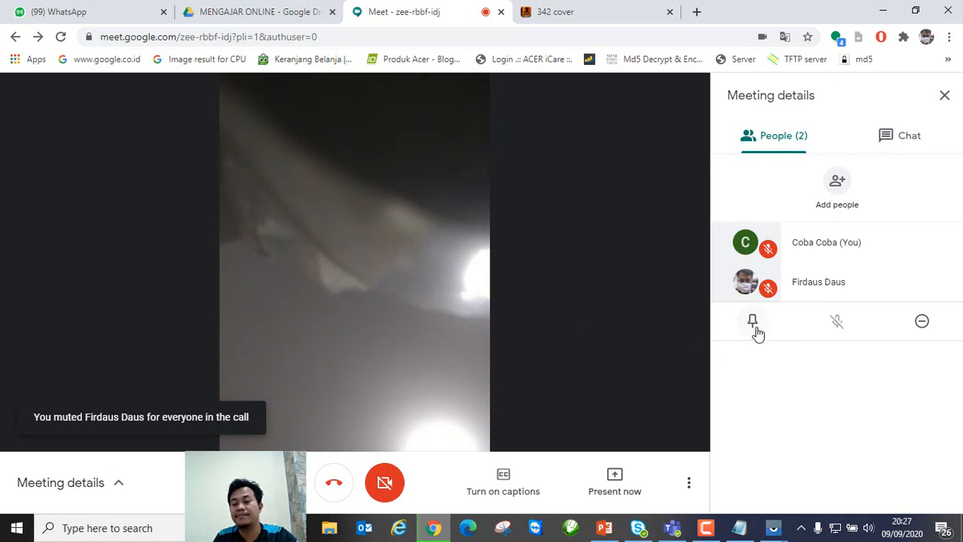
click(901, 140)
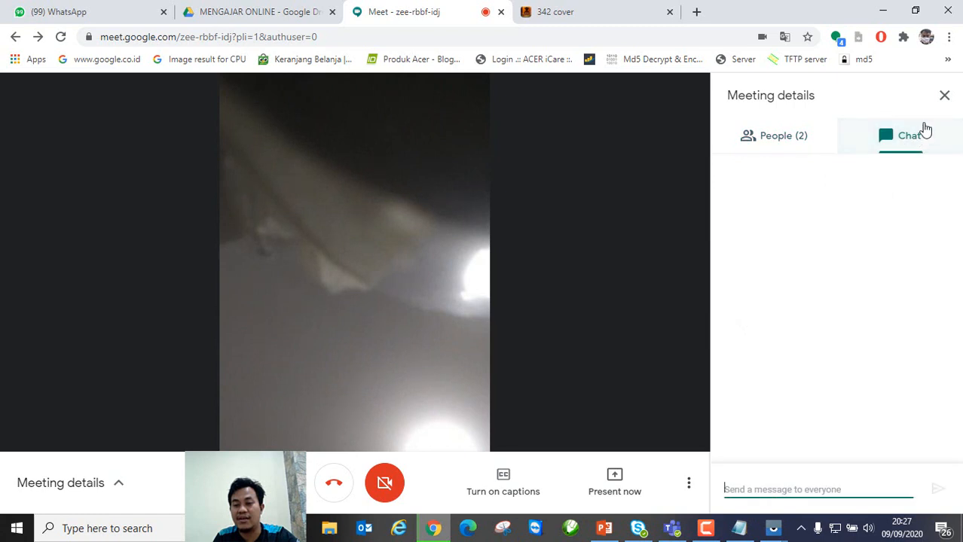
click(943, 95)
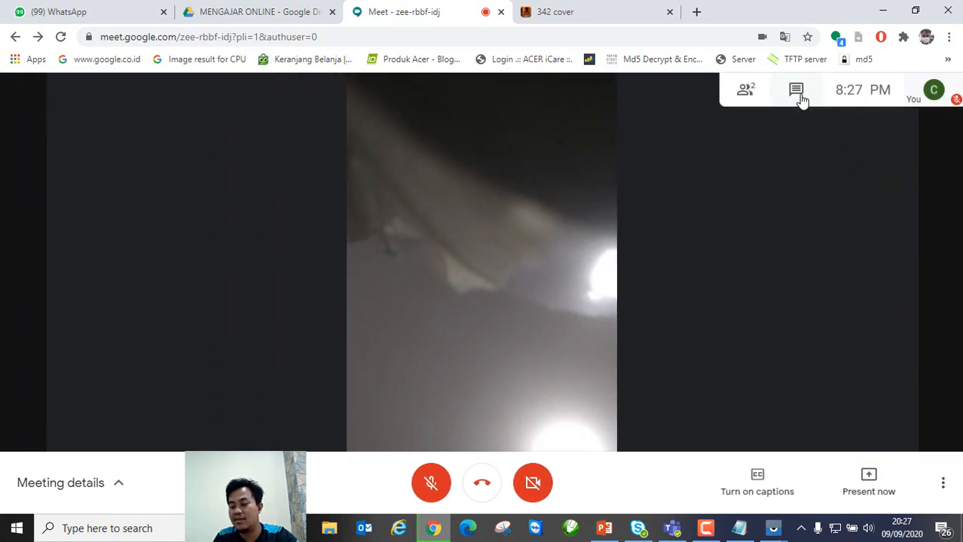
mouse_move(776, 523)
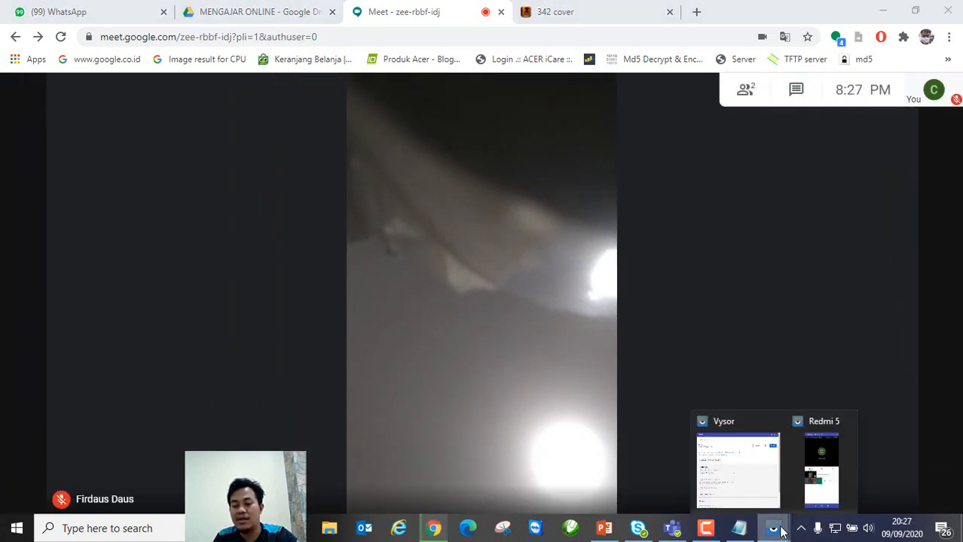
click(814, 484)
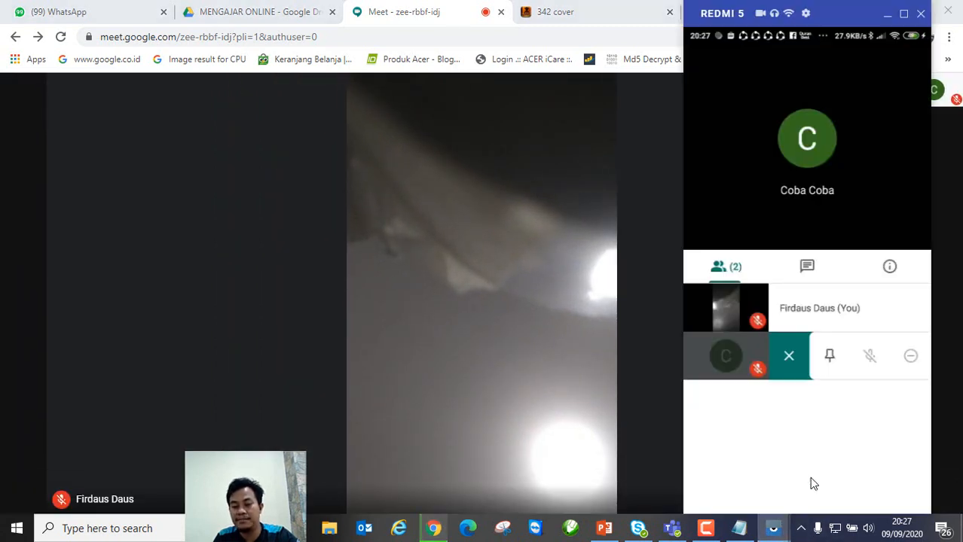
click(748, 148)
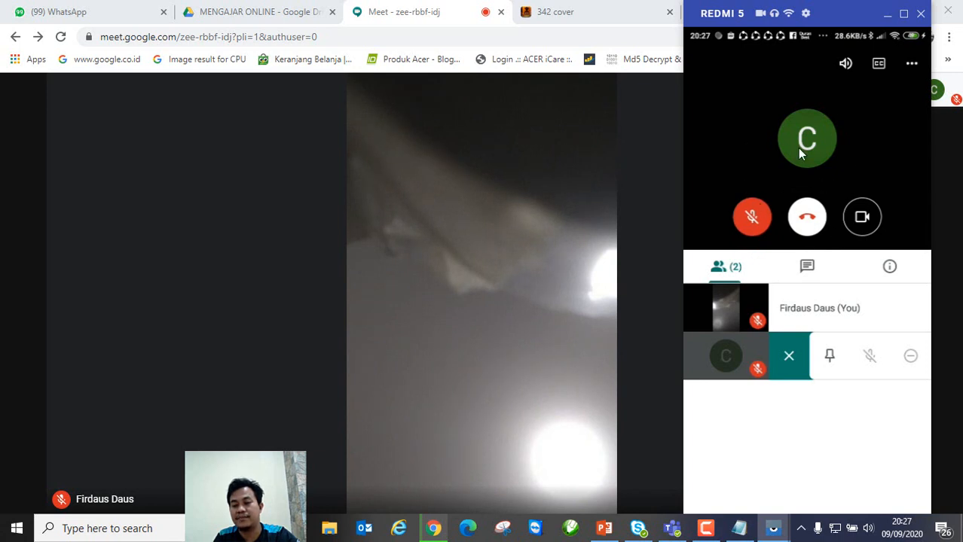
click(845, 64)
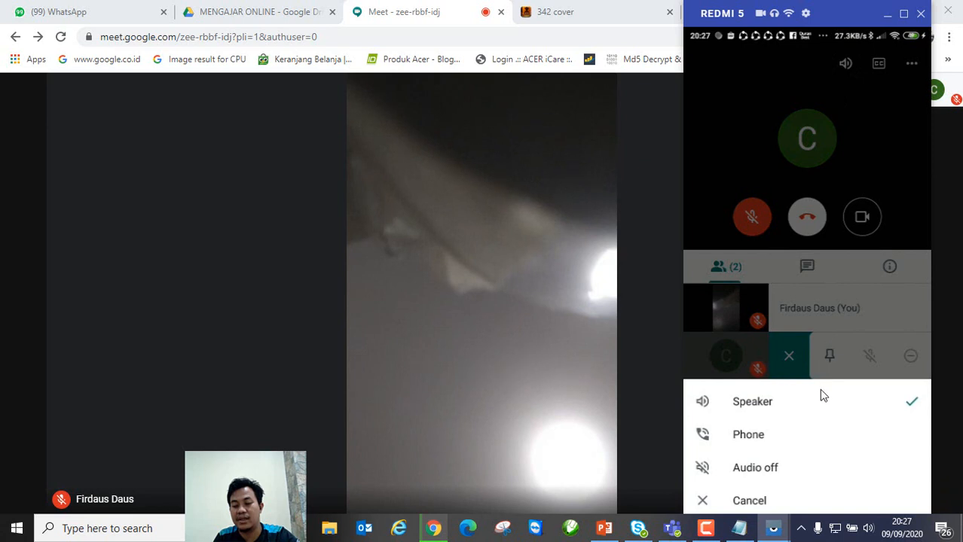
click(719, 79)
click(910, 66)
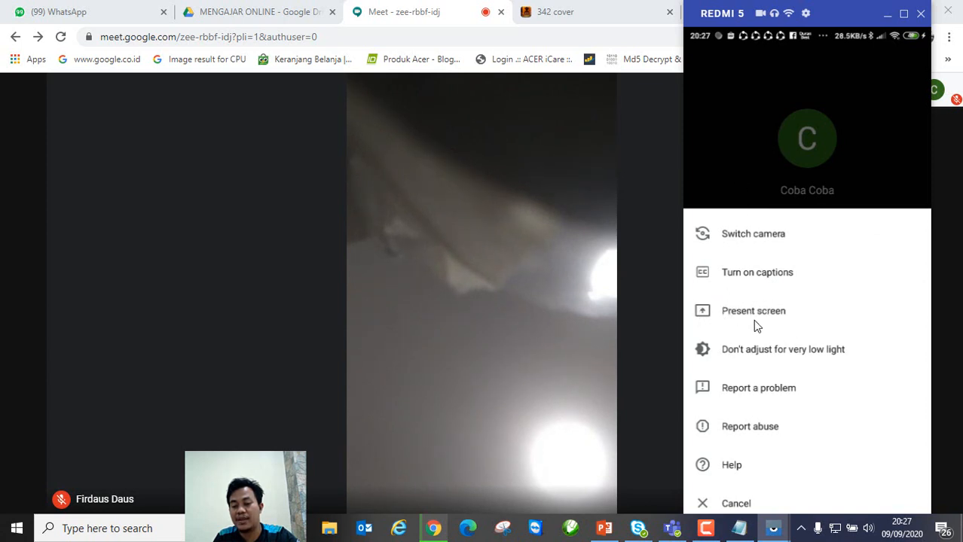
mouse_move(600, 335)
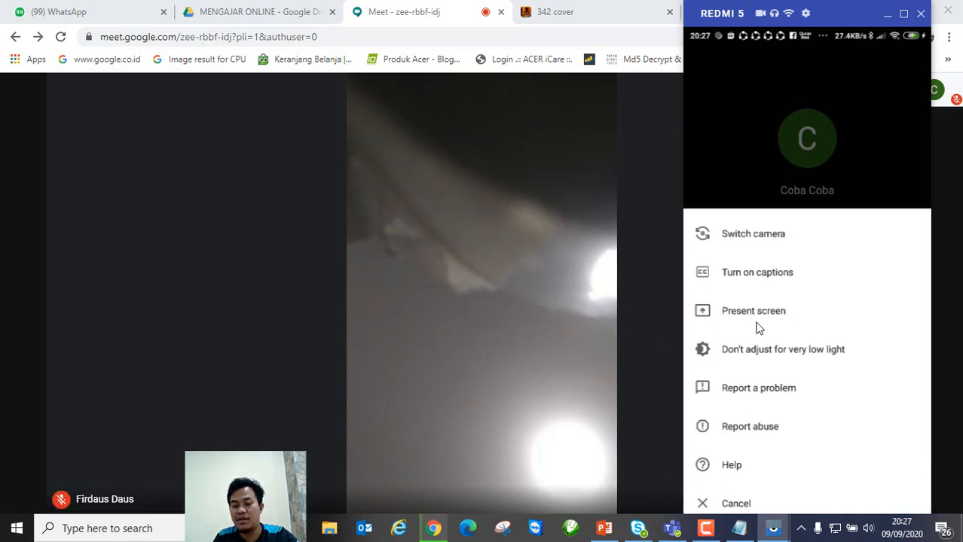
click(726, 149)
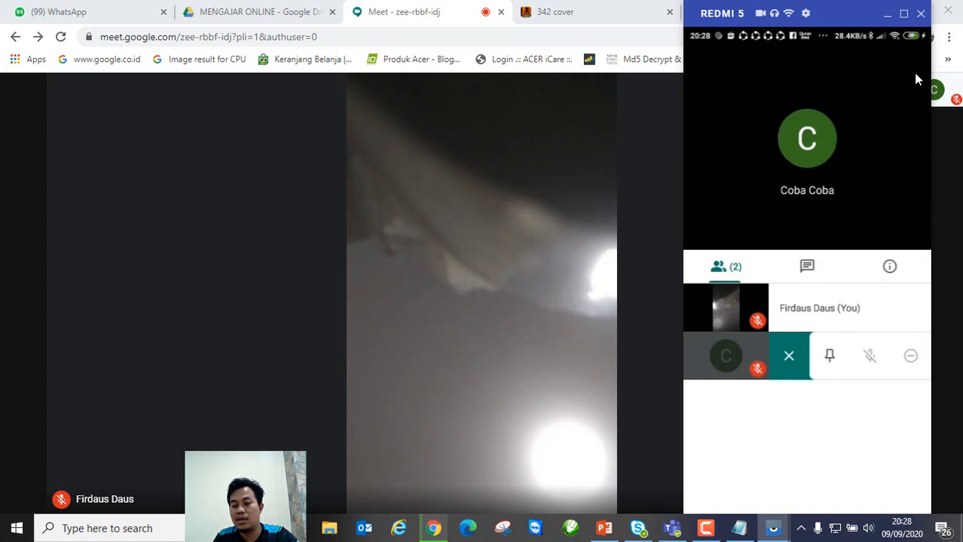
click(852, 107)
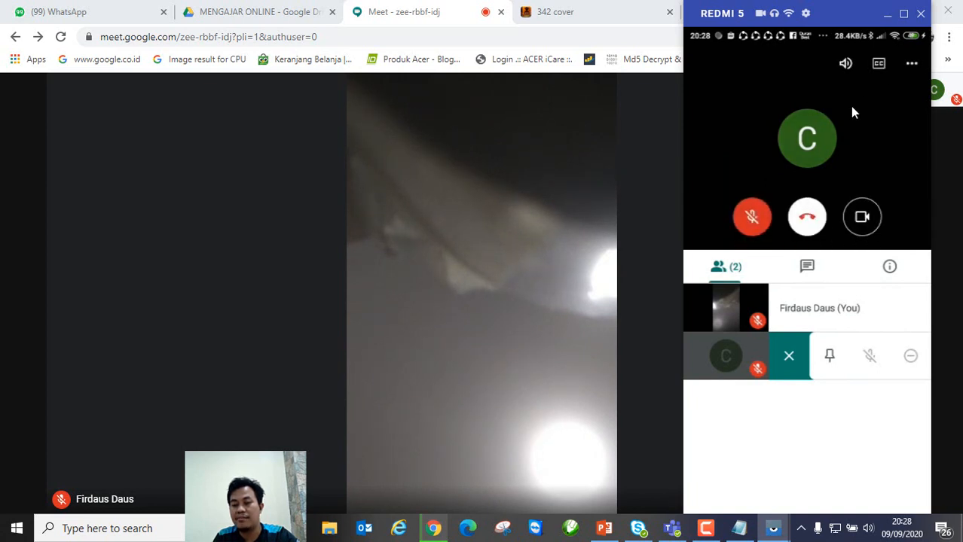
Step: Start presenting the phone's screen from the call's ⋮ menu via Present screen
click(910, 65)
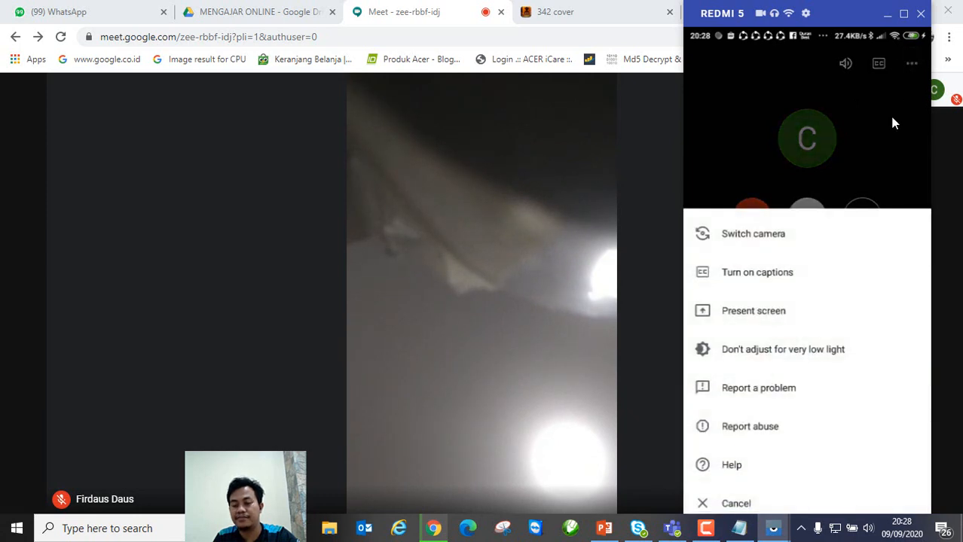
click(767, 318)
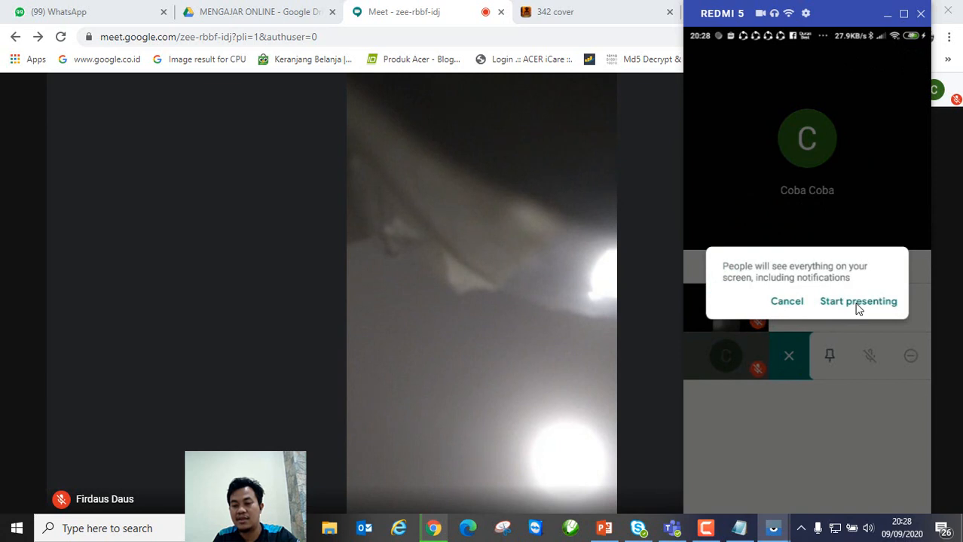
click(858, 302)
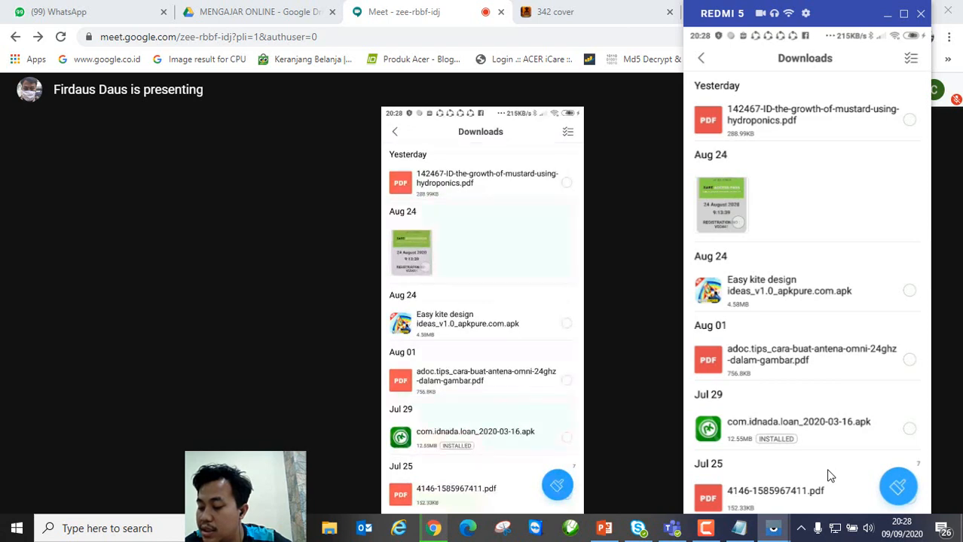
Step: Scroll the phone's Downloads list and open a PDF file
scroll(829, 476, down, 2)
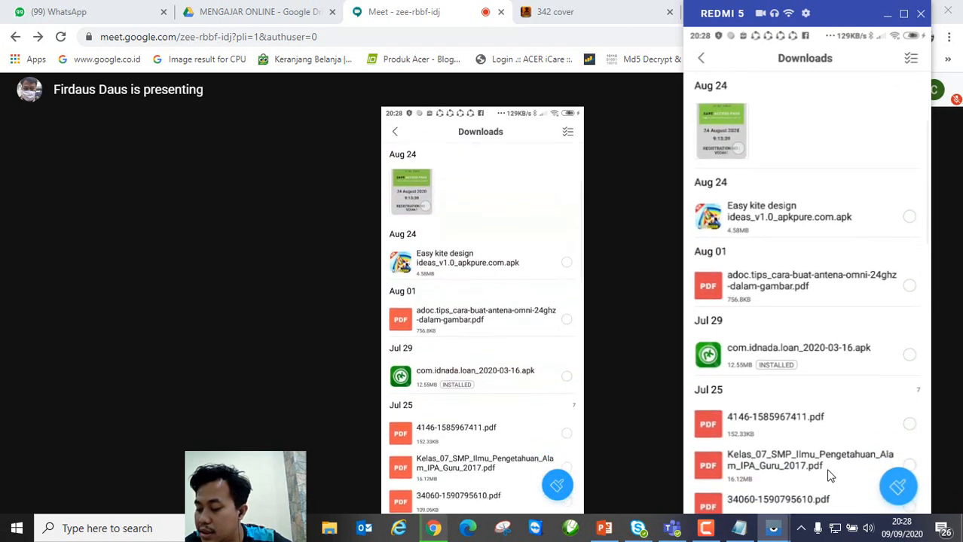
scroll(829, 476, down, 2)
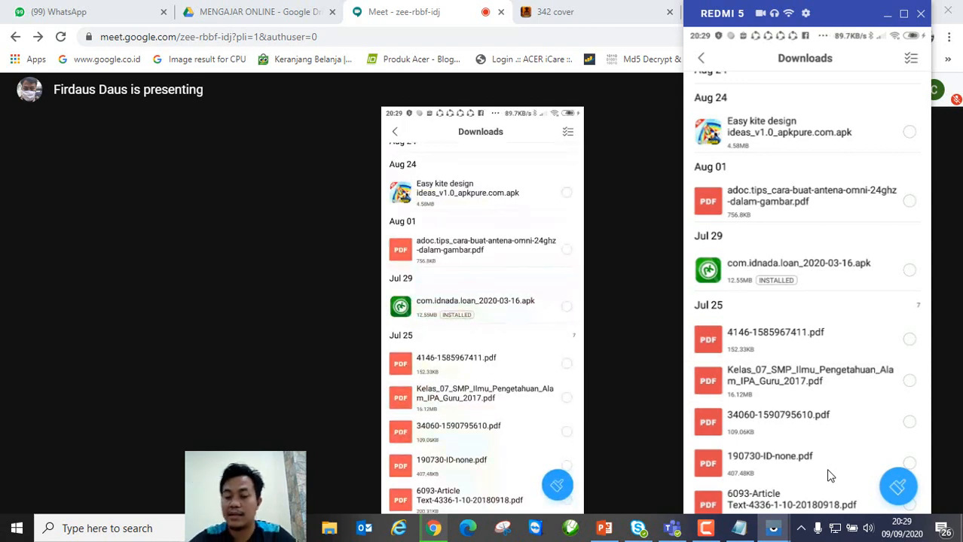
click(829, 475)
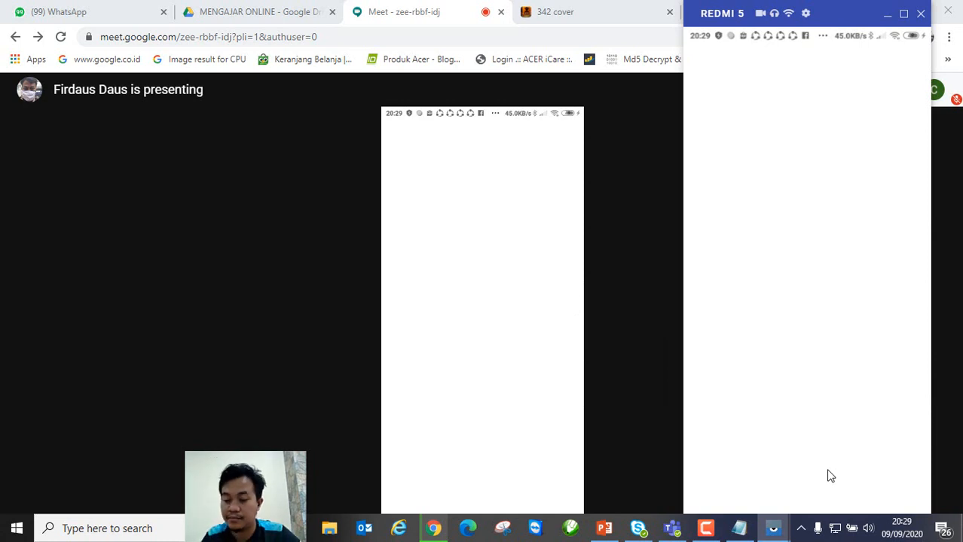
Step: Switch between the Chrome call and the phone mirror, then scroll the opened Ilmu Pengetahuan Alam book
click(772, 529)
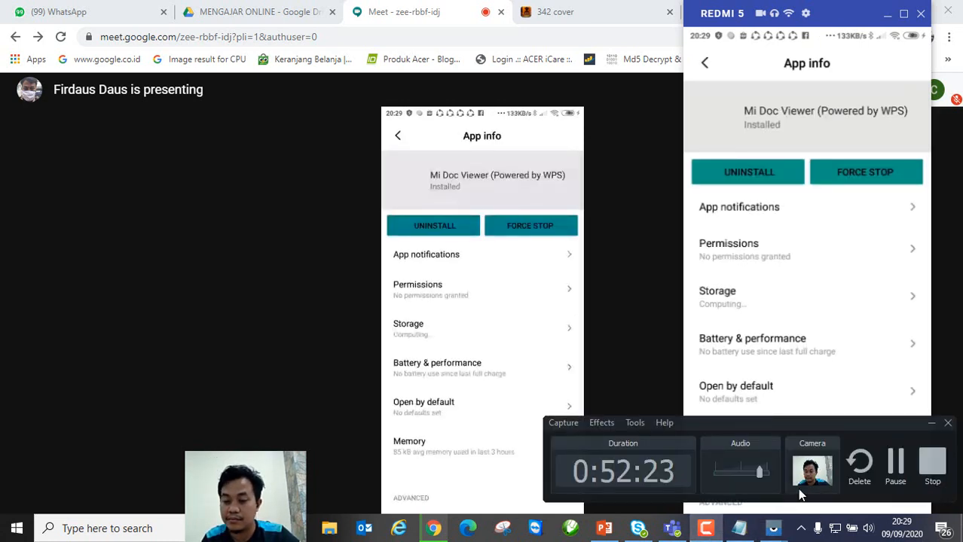
click(894, 463)
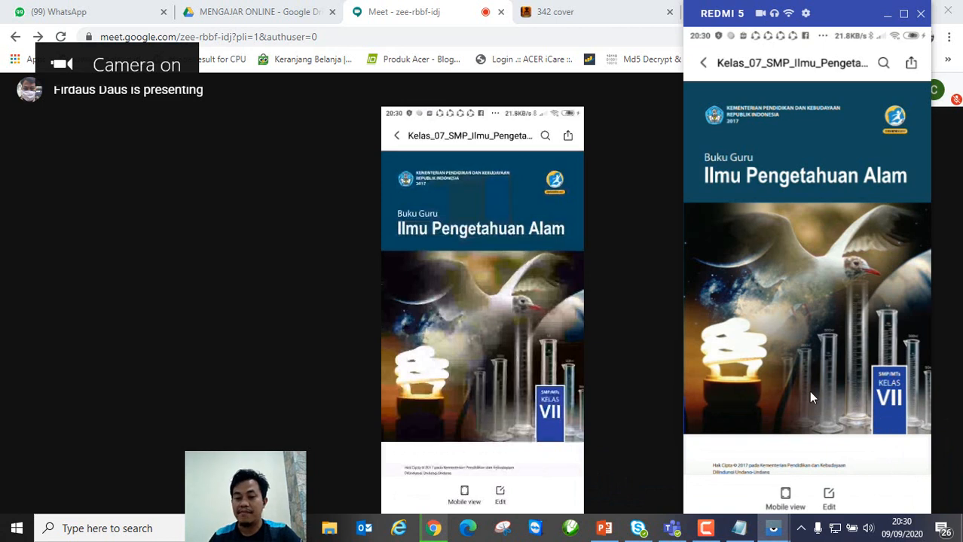
mouse_move(499, 334)
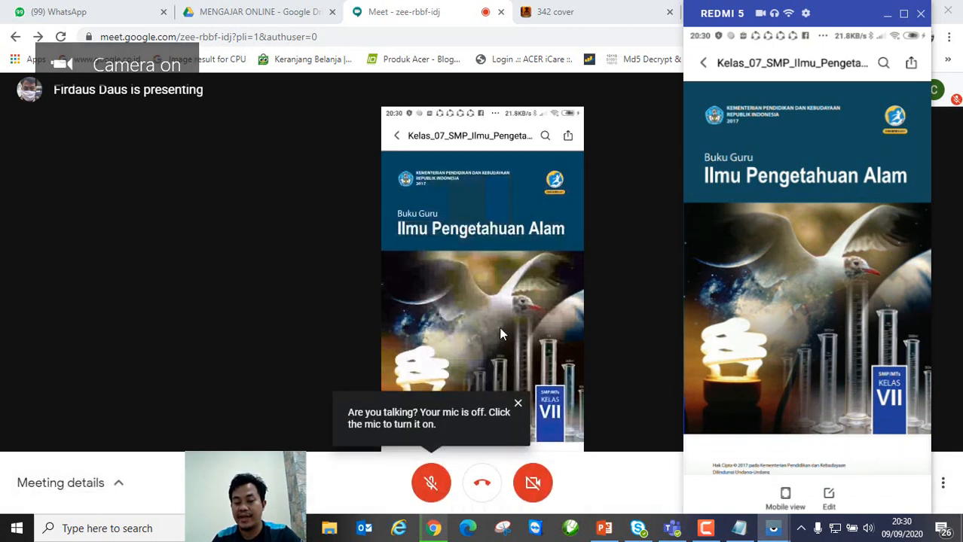
click(276, 339)
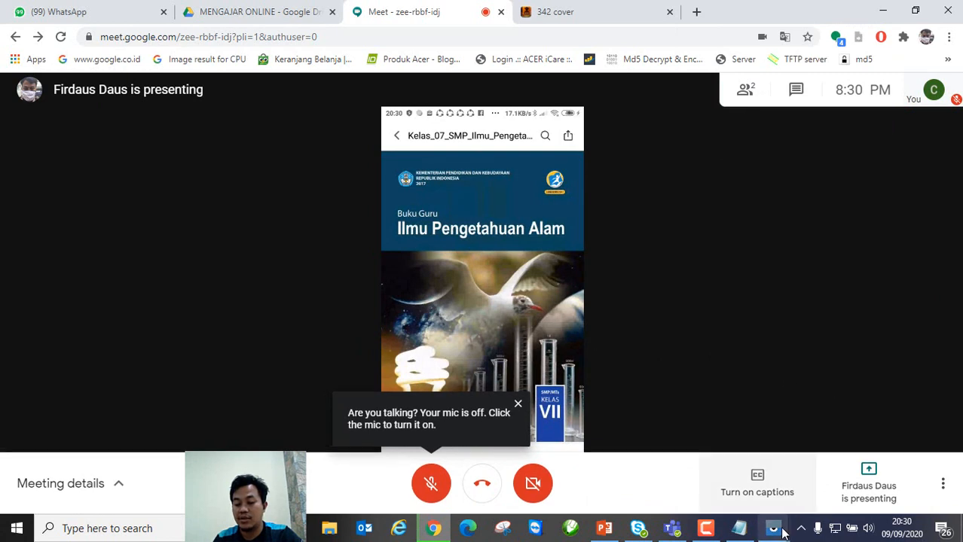
mouse_move(773, 528)
click(824, 474)
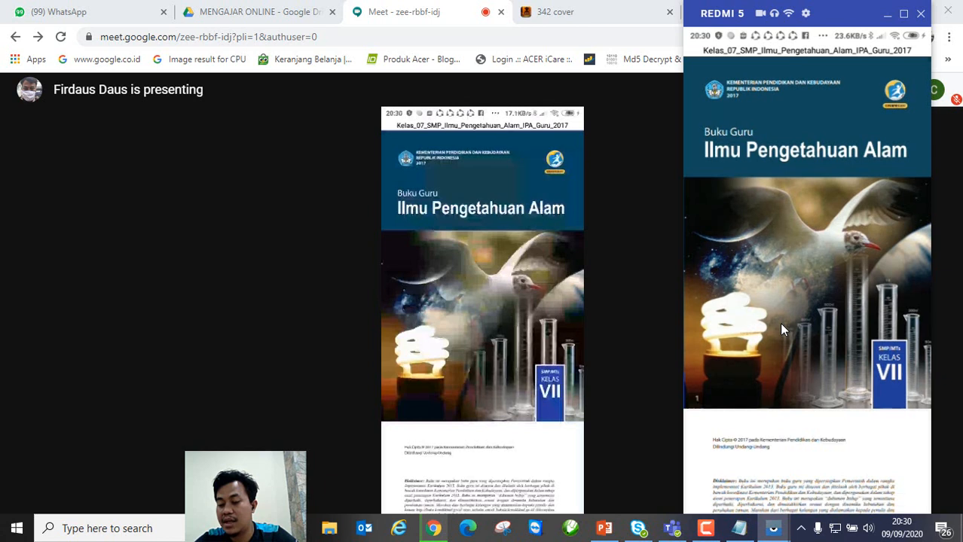
scroll(781, 330, down, 3)
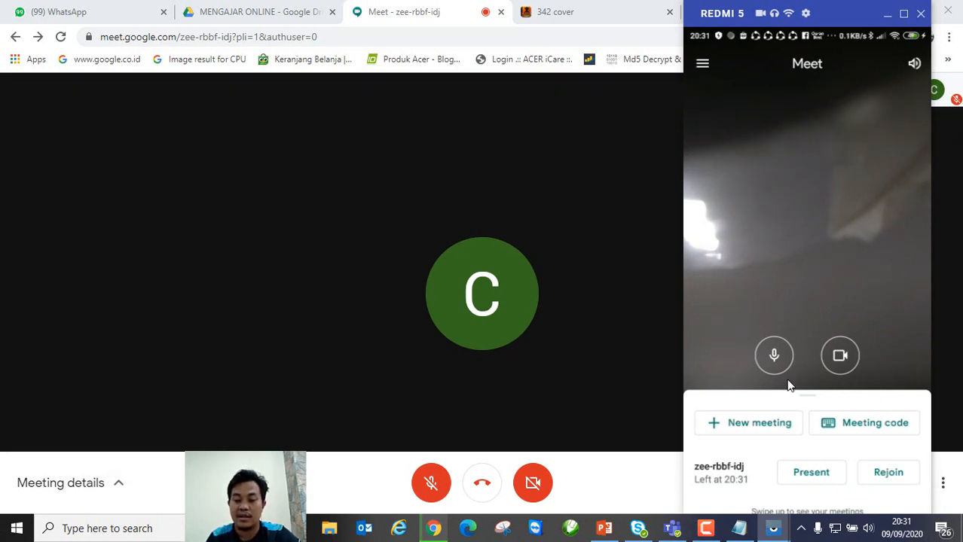
Step: Rejoin the zee-rbbf-idj meeting from the phone's Meet home screen
click(881, 473)
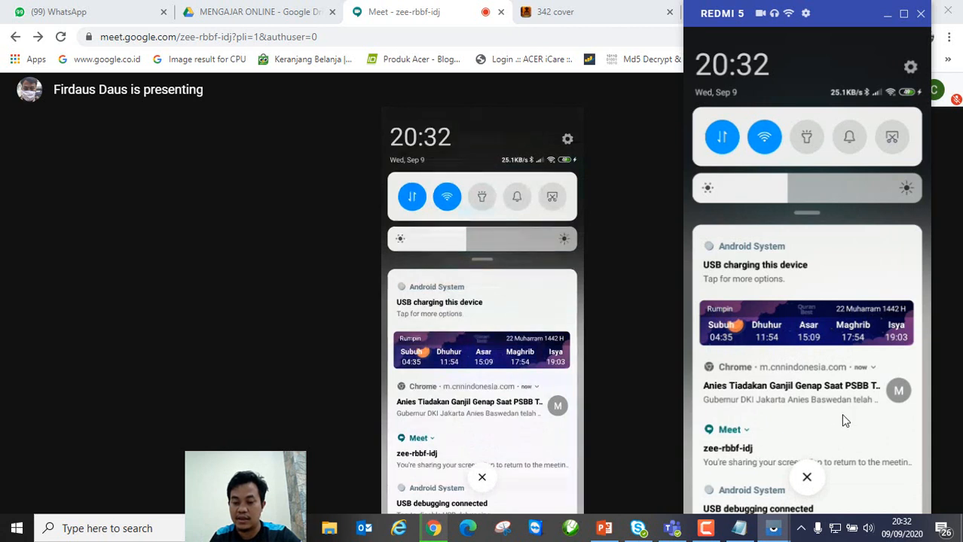
Step: Return to the phone's Meet call from the notification shade and stop presenting its screen
click(811, 480)
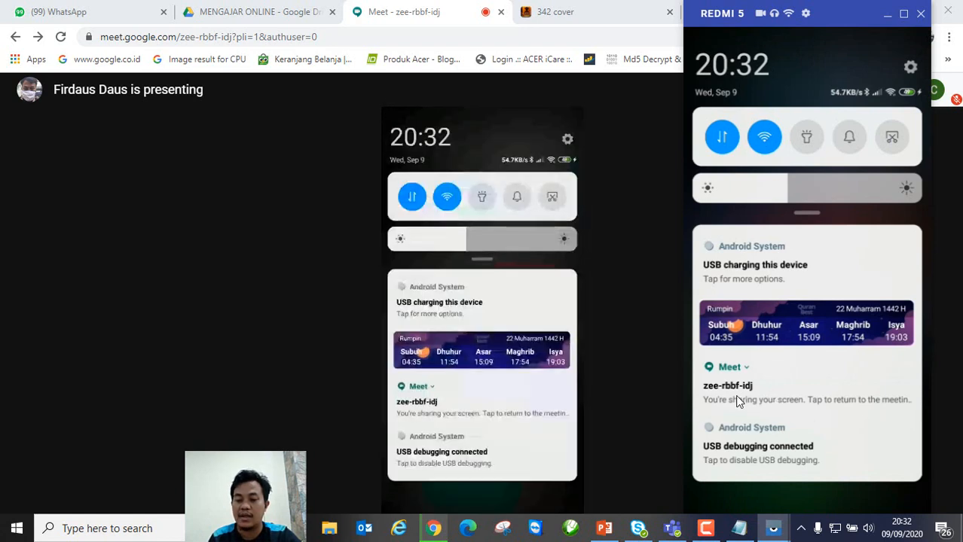
click(738, 399)
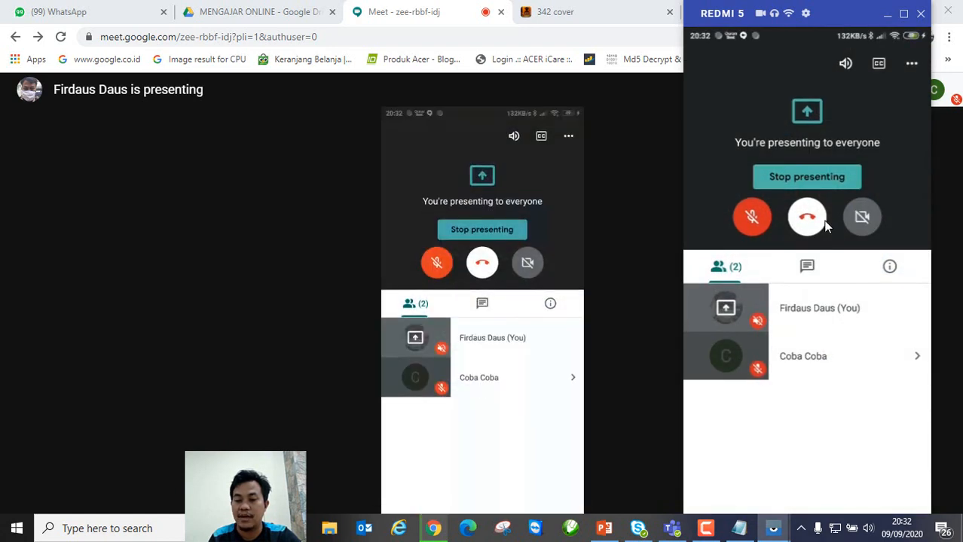
click(799, 179)
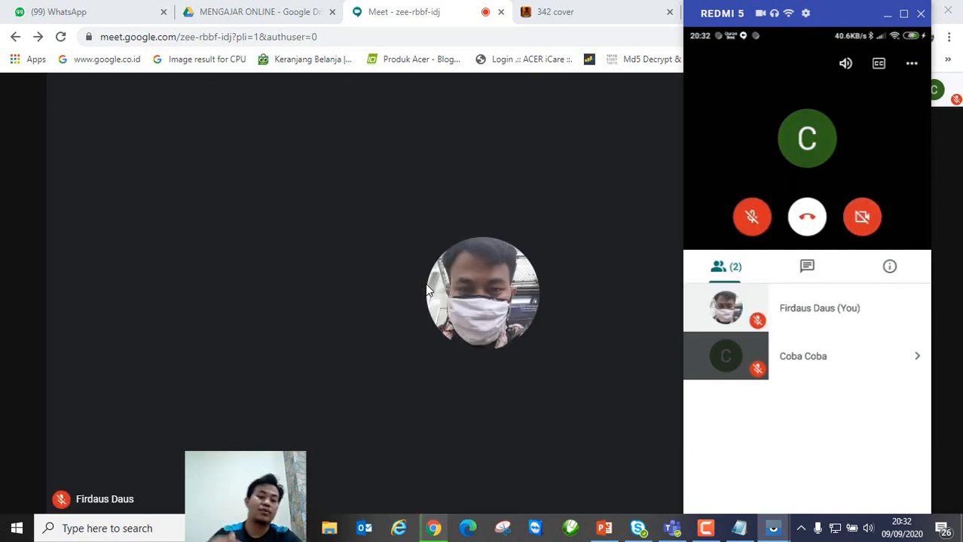
click(328, 262)
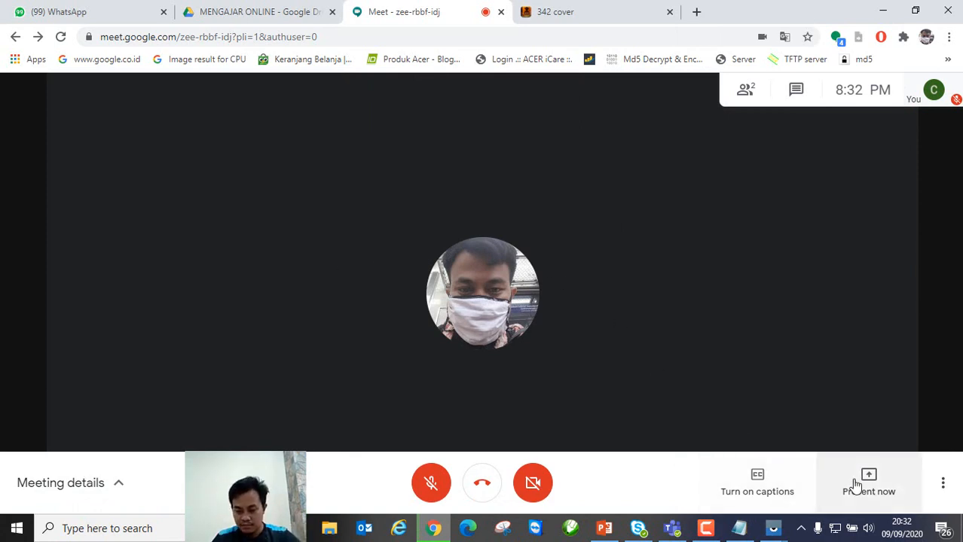
click(707, 529)
click(707, 529)
mouse_move(884, 489)
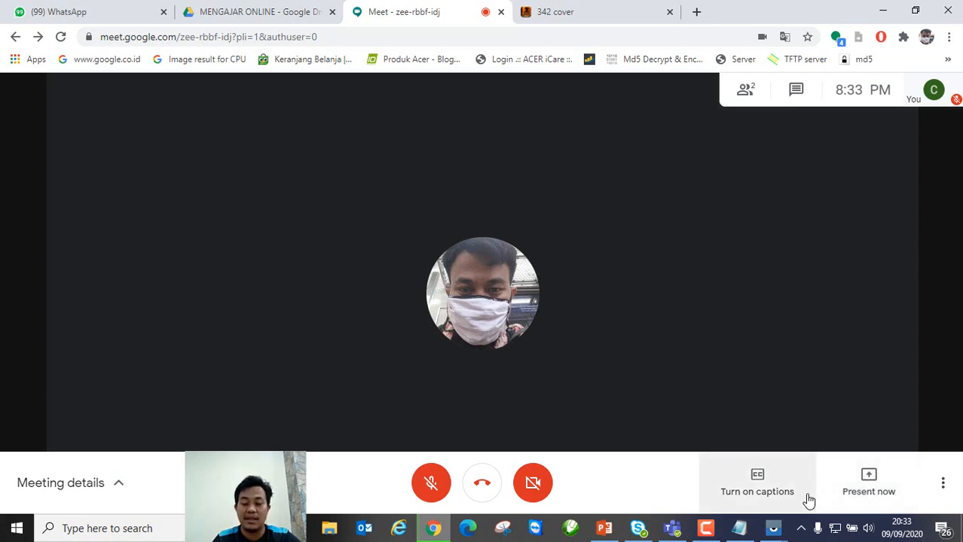
Step: Open Simulasi Digital Jilid 1.pdf, minimise it, and return to the Meet call
click(706, 528)
click(859, 461)
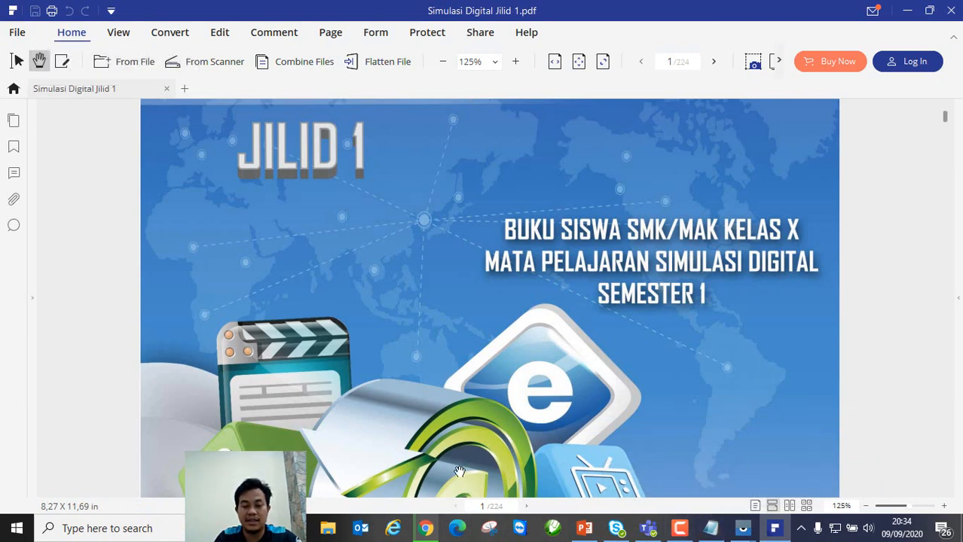
click(427, 530)
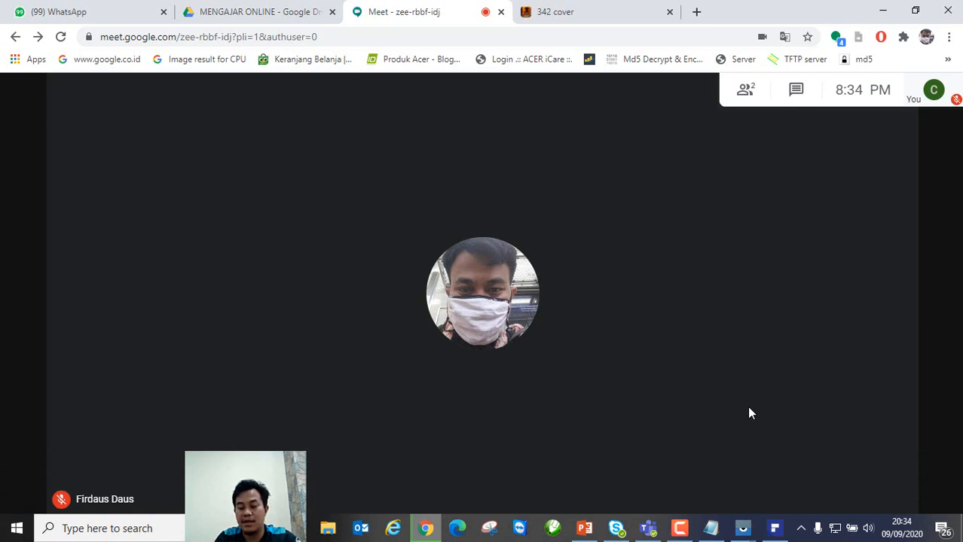
click(772, 537)
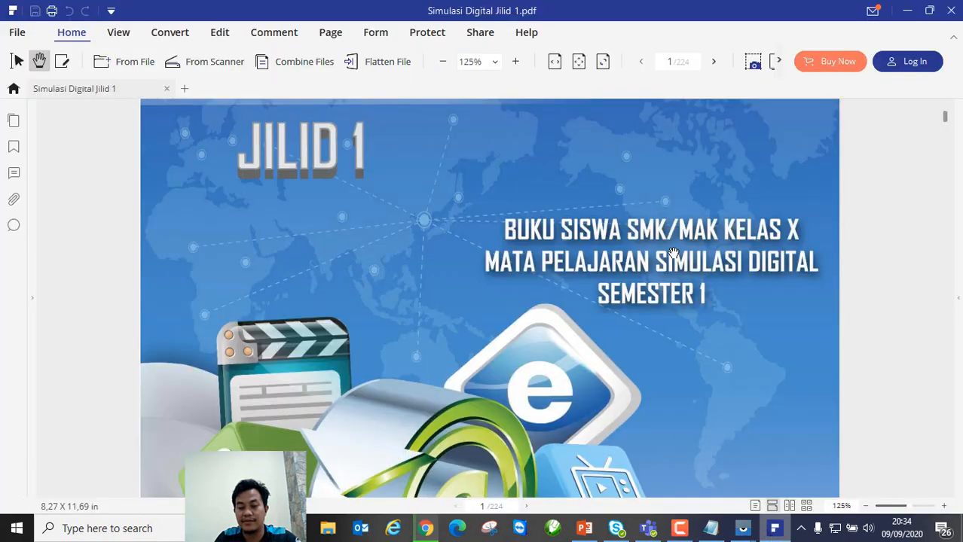
click(776, 535)
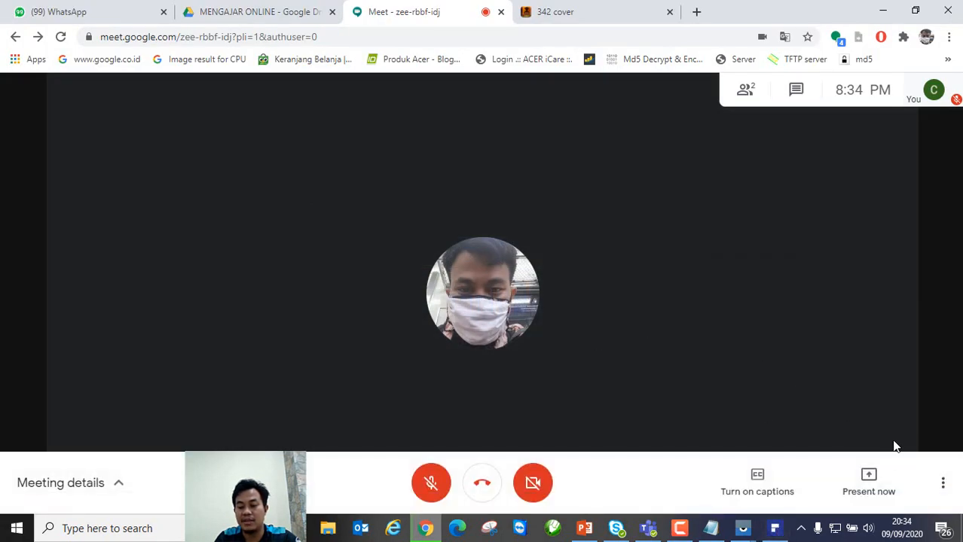
Step: Start presenting a single window, but cancel after picking the PowerPoint window
click(874, 483)
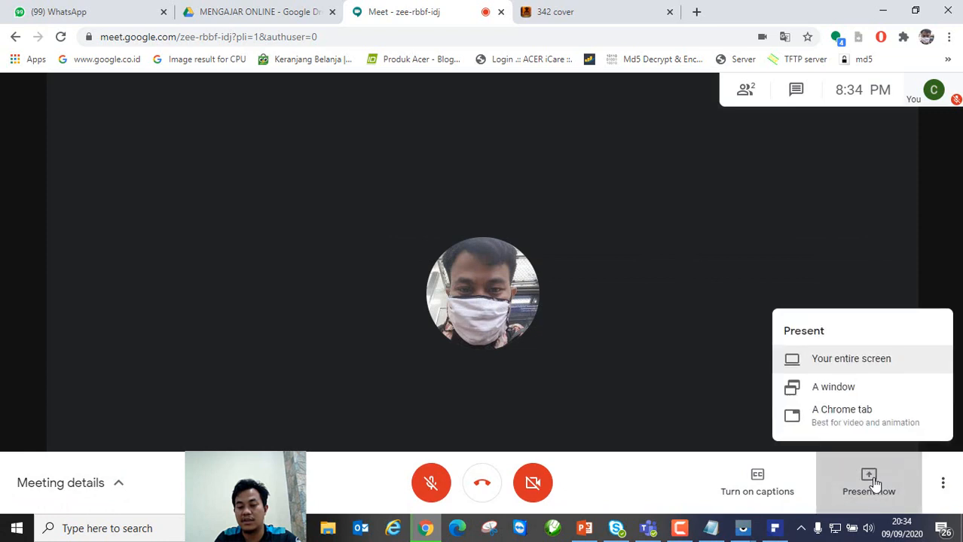
click(834, 387)
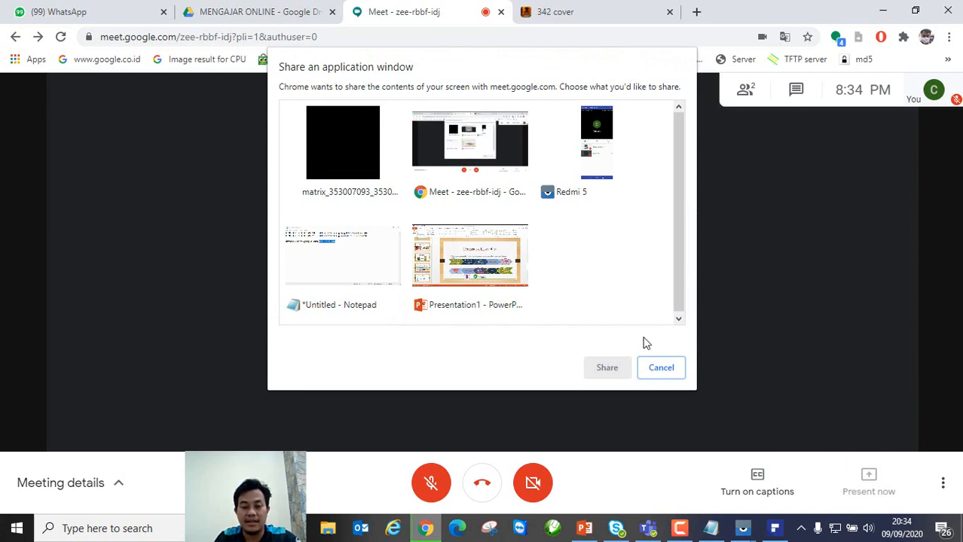
click(678, 254)
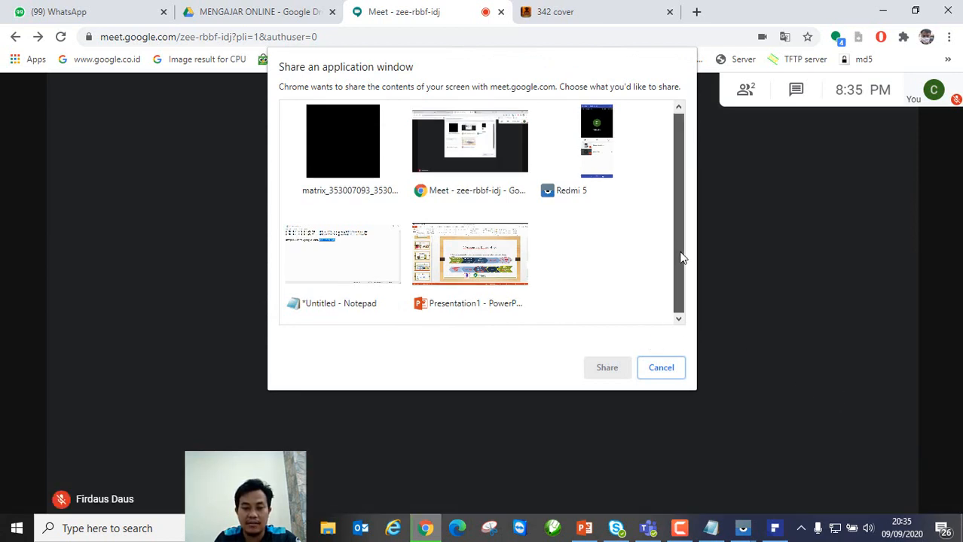
drag(680, 257, 689, 165)
click(502, 321)
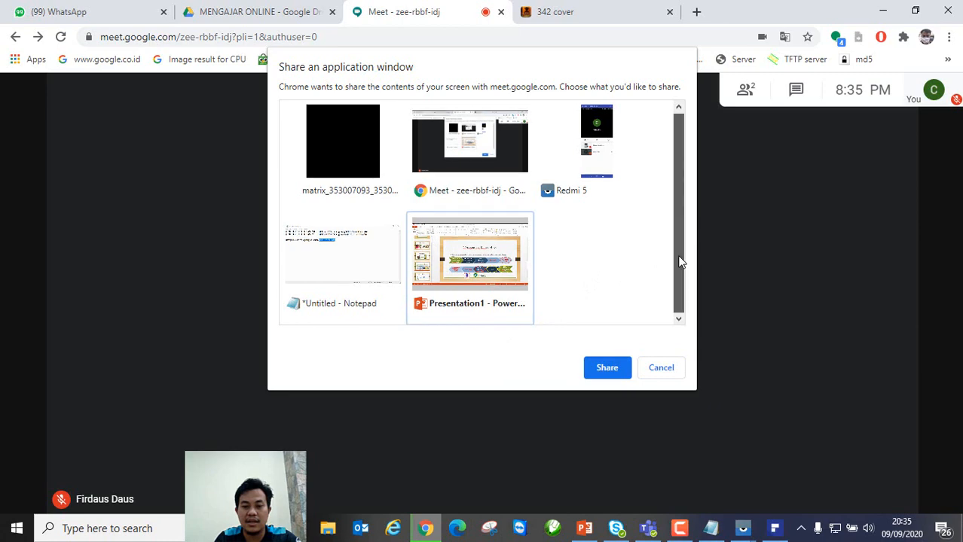
click(652, 368)
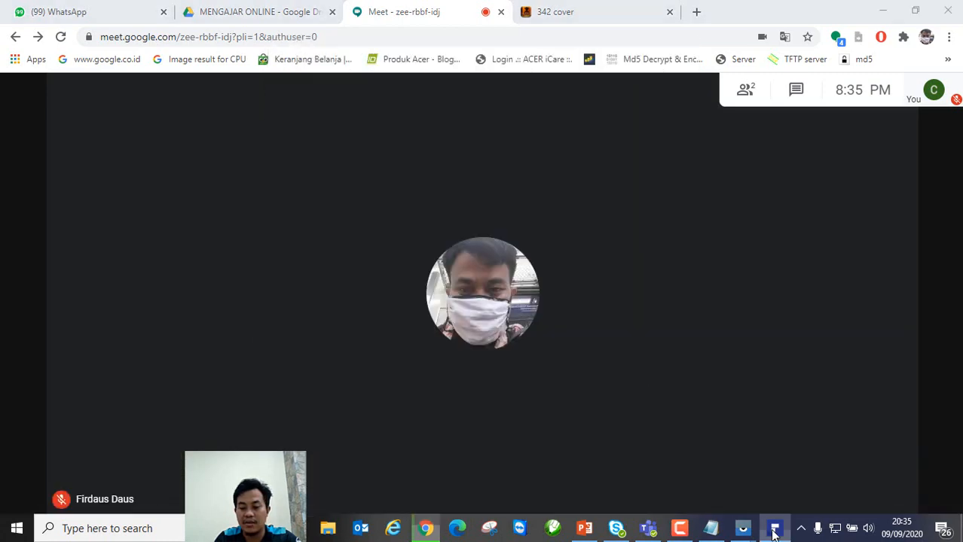
click(775, 528)
click(774, 529)
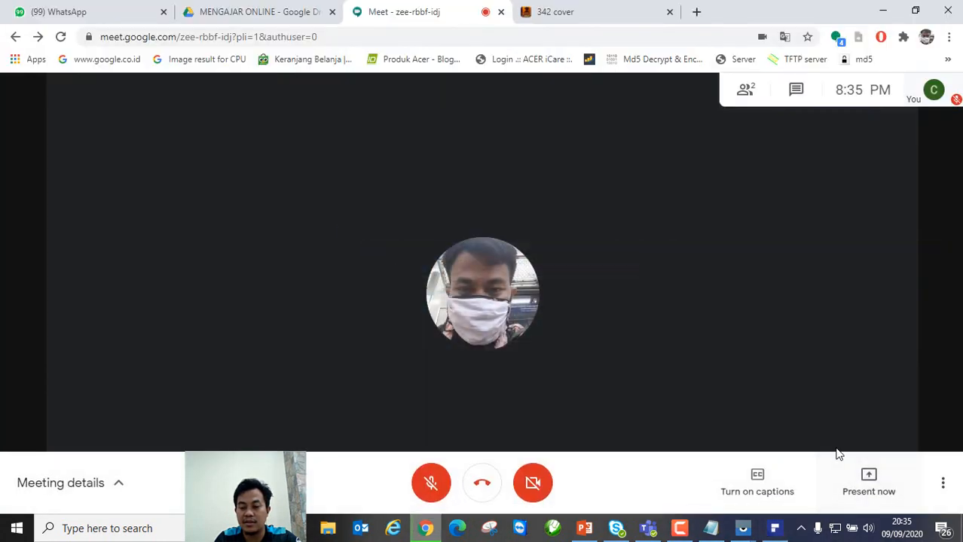
Step: Retry window presenting, then dismiss Adobe Reader's default PDF application prompt
click(868, 482)
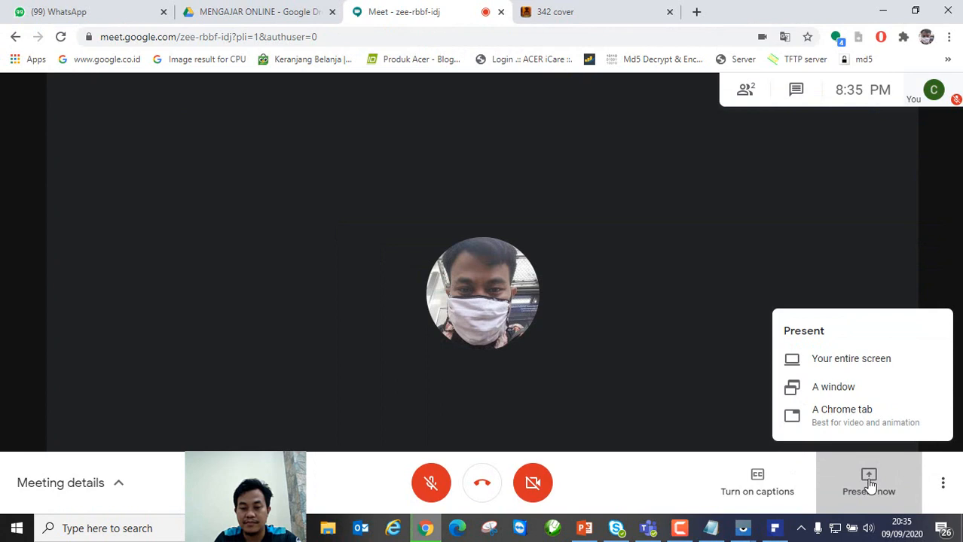
click(833, 387)
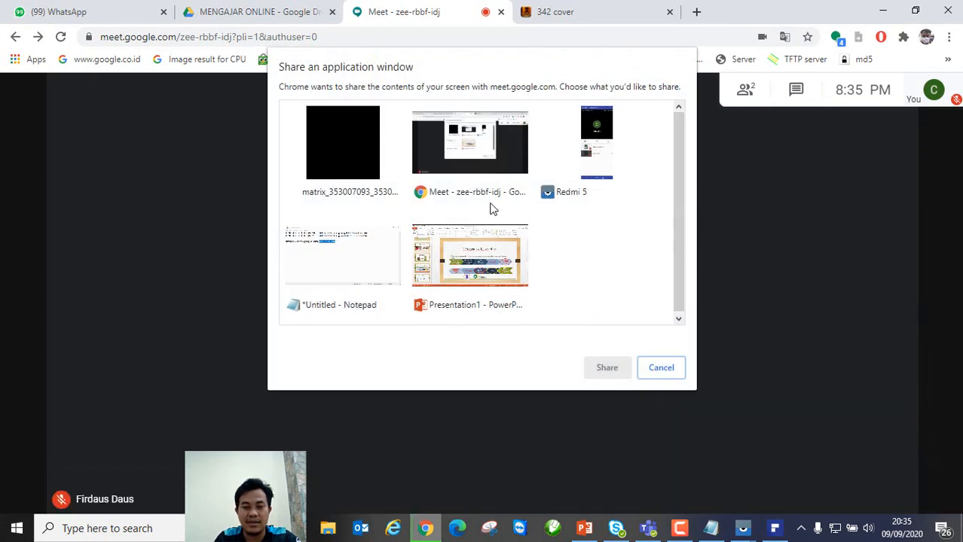
click(378, 174)
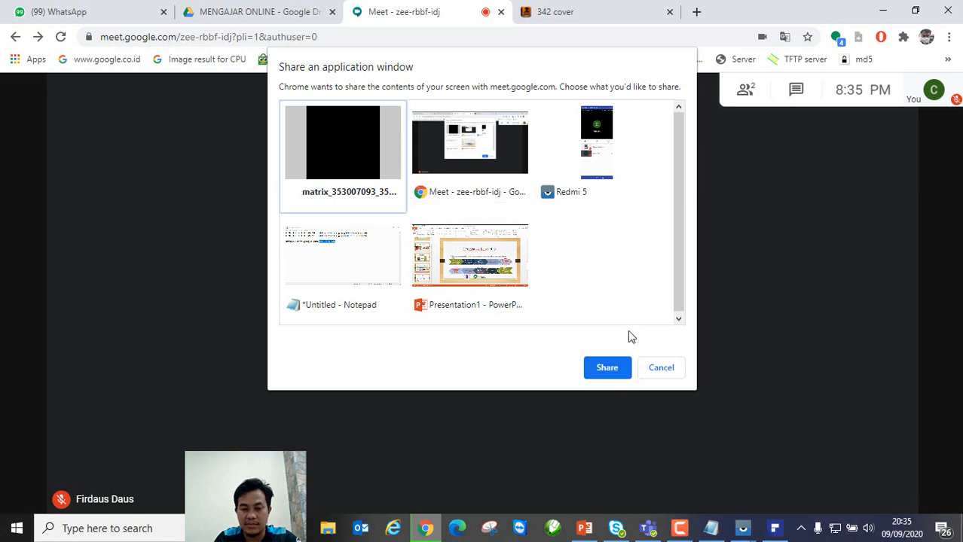
click(680, 528)
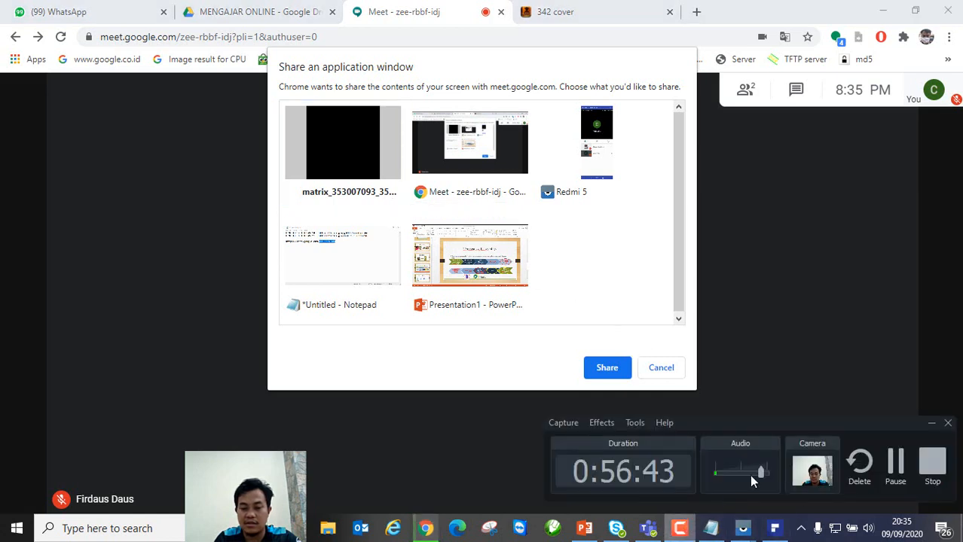
click(895, 463)
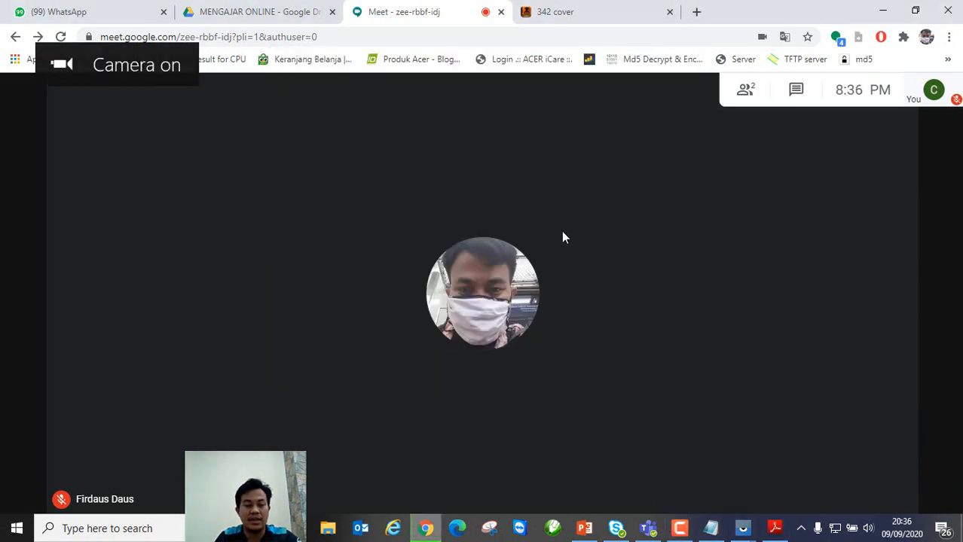
click(775, 528)
click(596, 207)
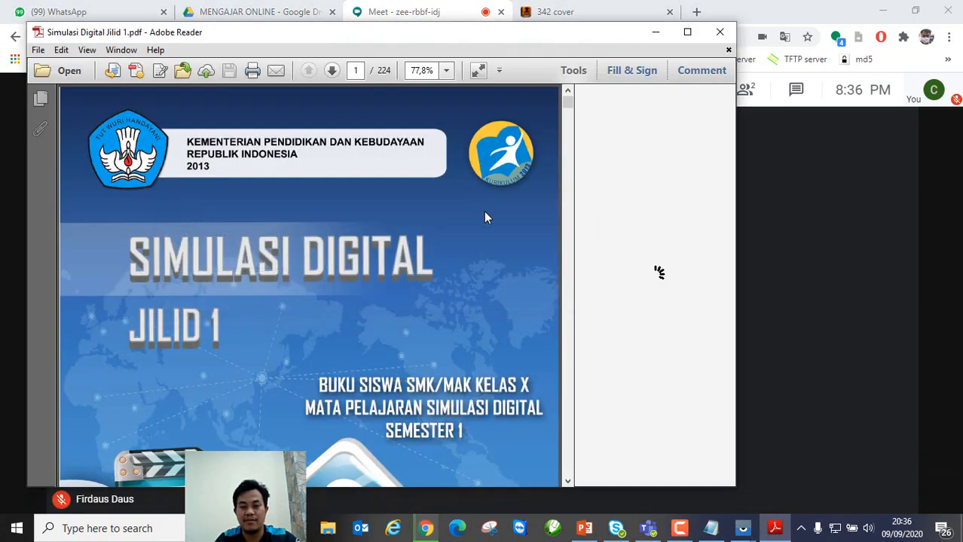
click(804, 316)
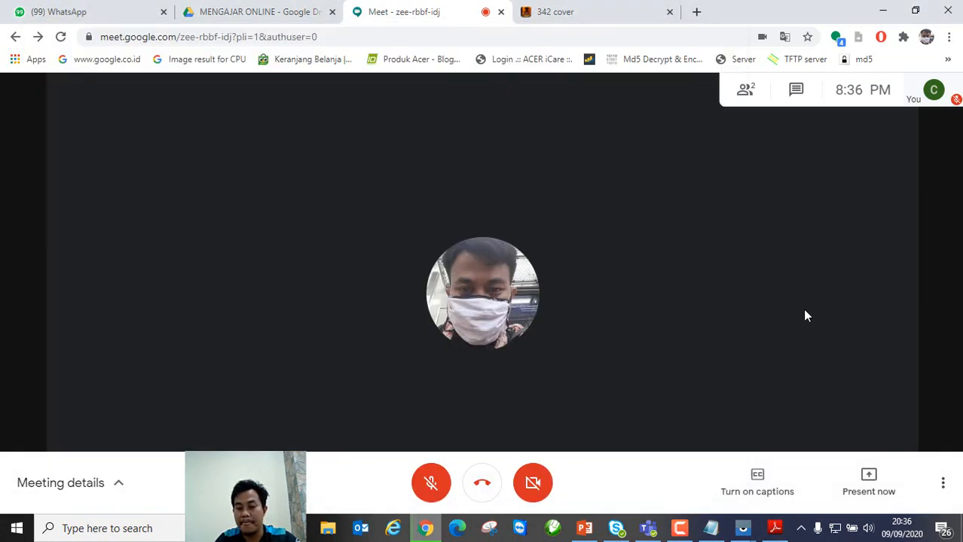
Step: Present the Simulasi Digital Jilid 1.pdf window to everyone in the call
click(869, 478)
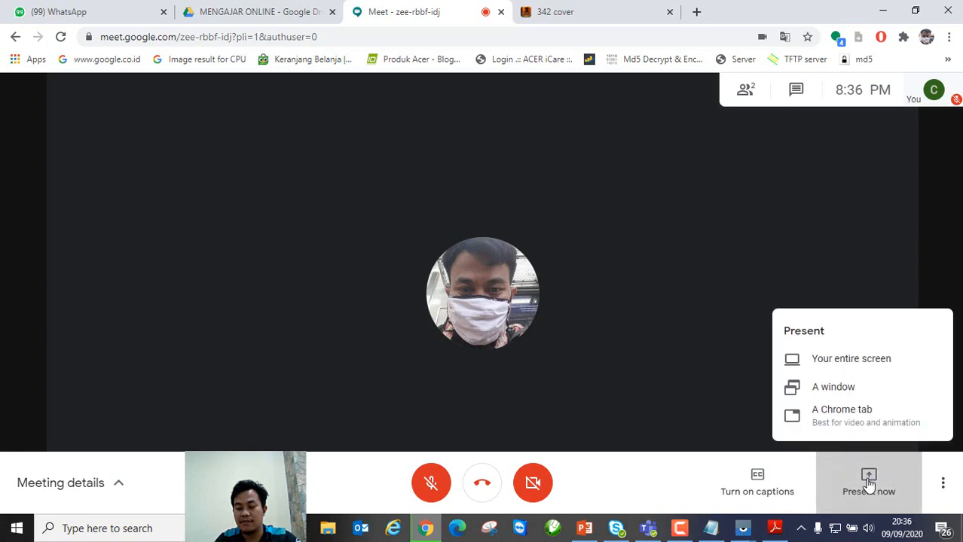
click(851, 399)
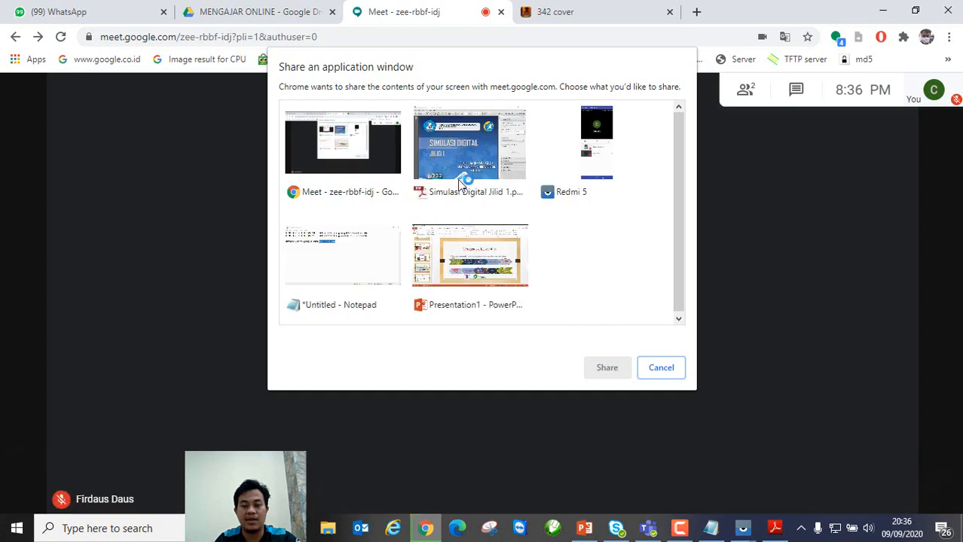
click(466, 144)
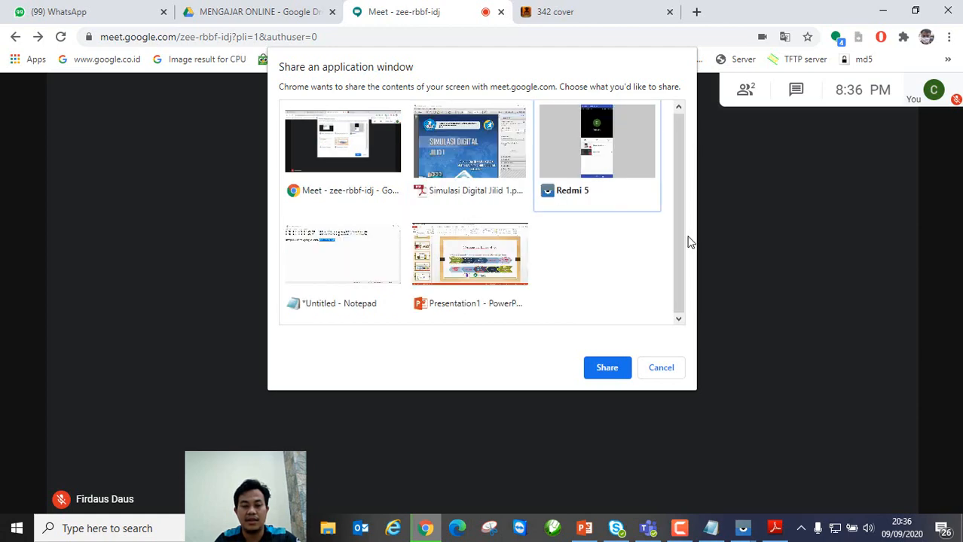
click(476, 208)
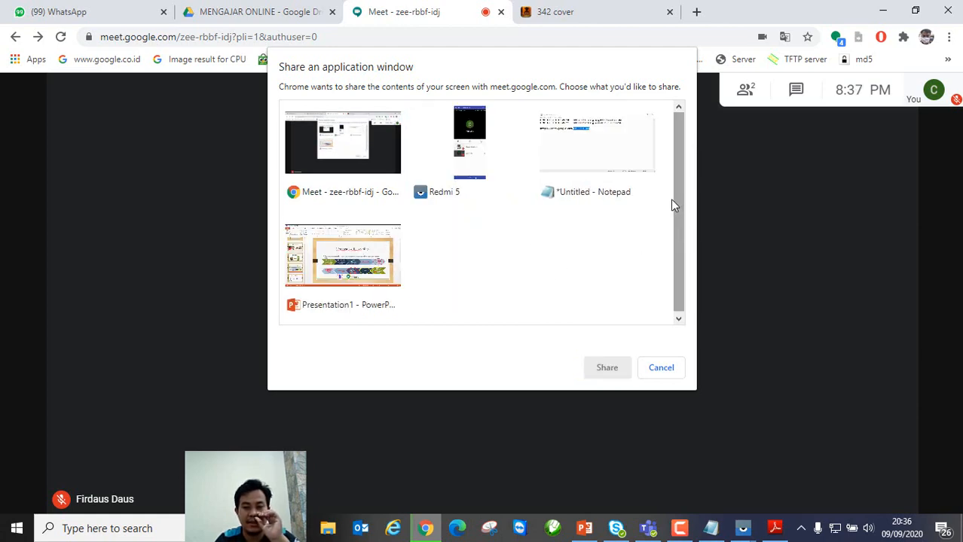
click(461, 151)
click(610, 371)
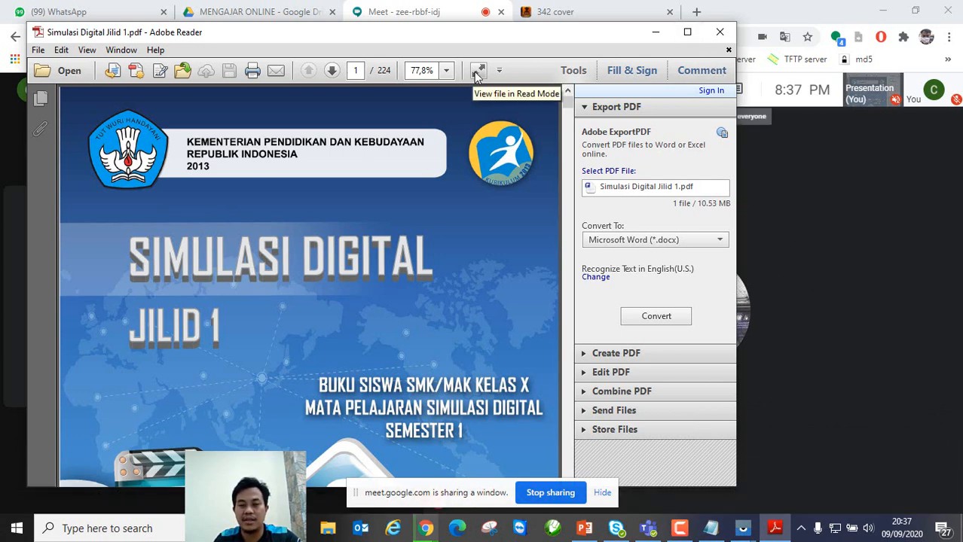
Step: Maximise Adobe Reader, check the phone mirror and Meet call, then return to the PDF
click(687, 31)
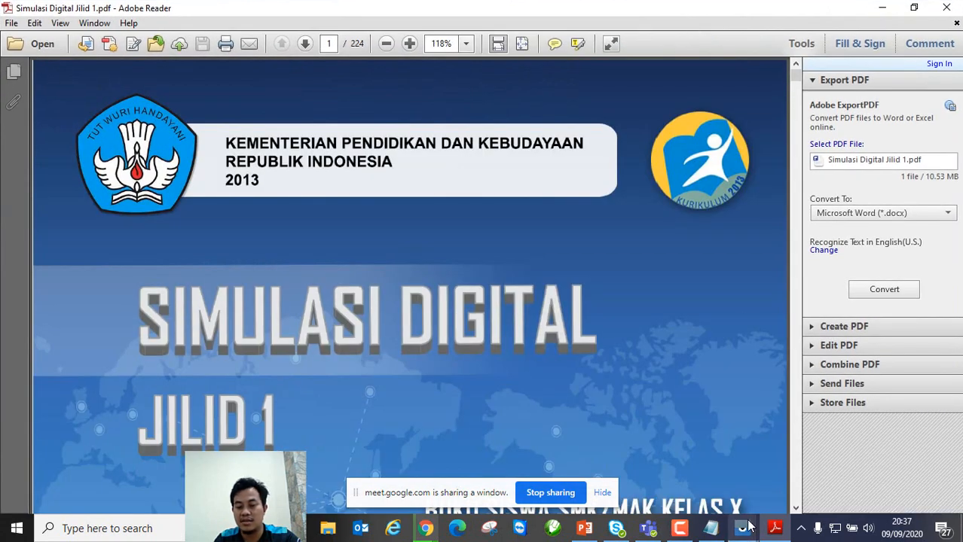
click(784, 475)
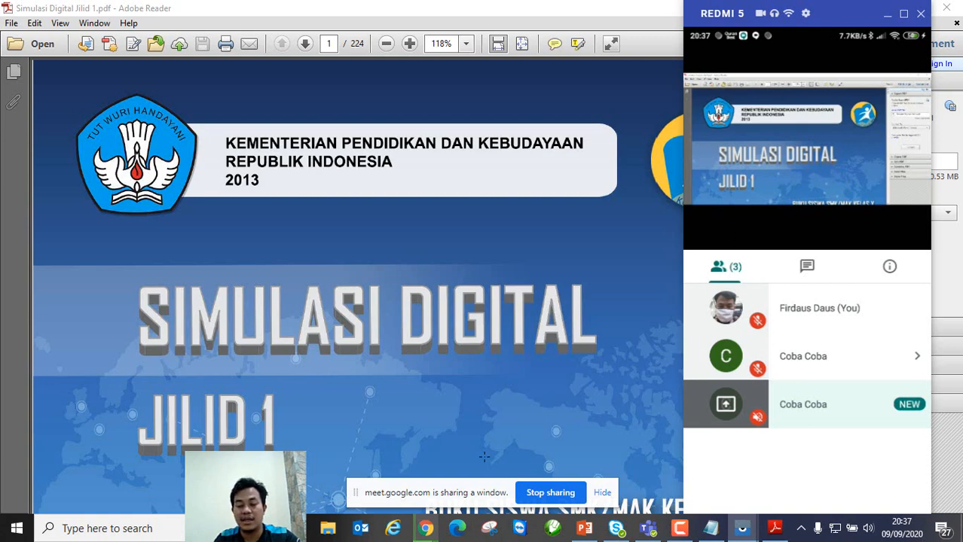
mouse_move(423, 532)
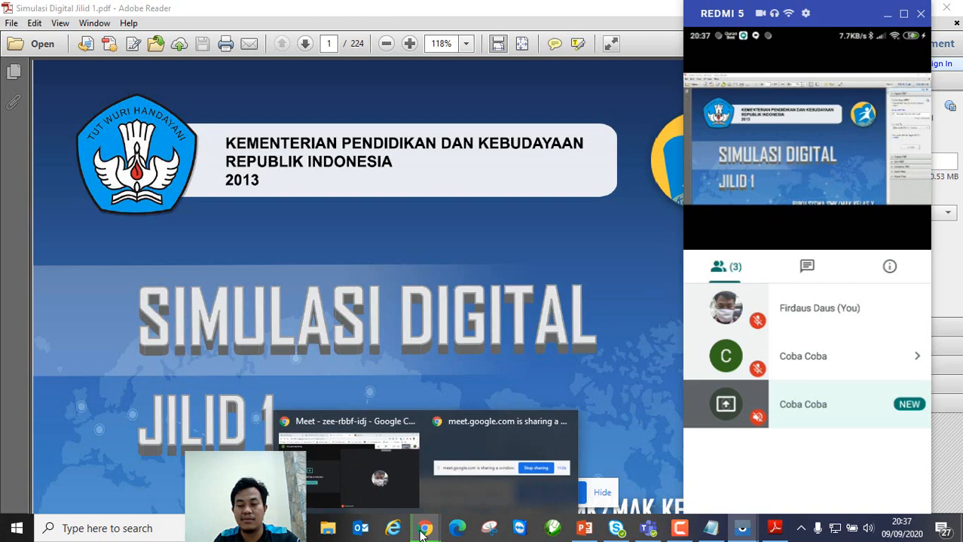
click(404, 489)
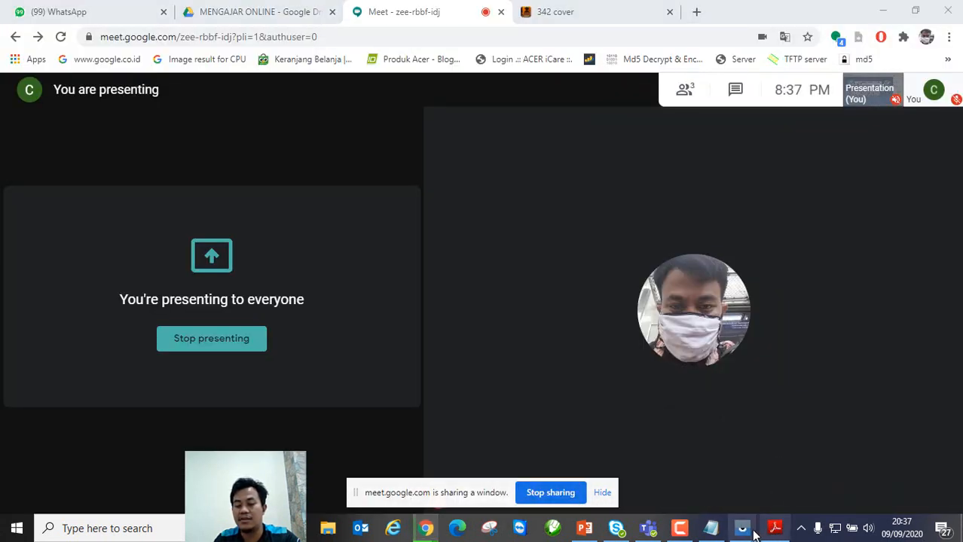
mouse_move(743, 528)
click(787, 487)
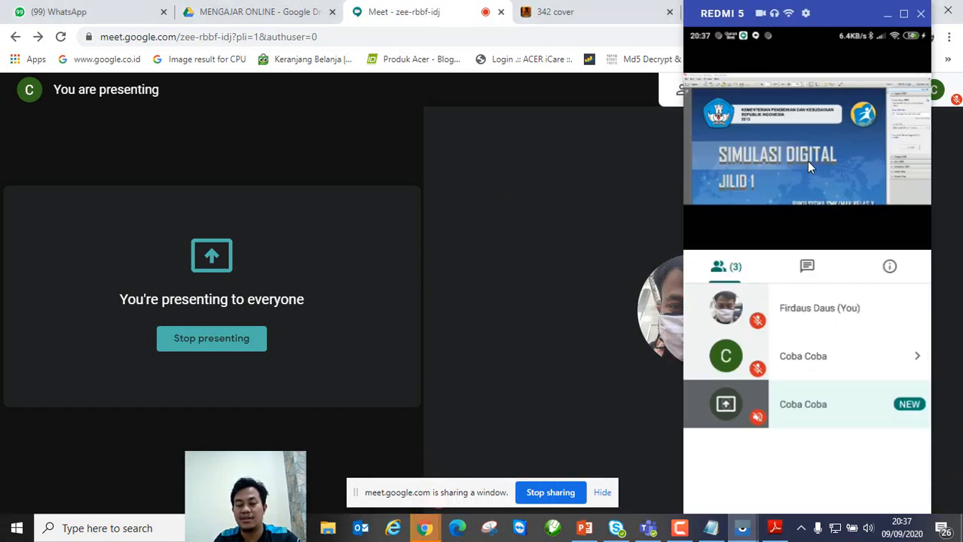
mouse_move(425, 529)
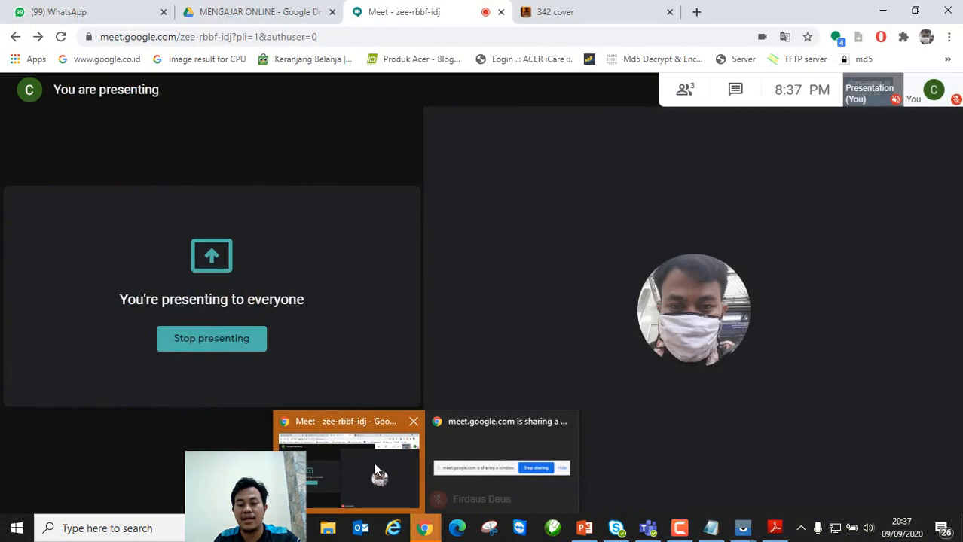
click(373, 465)
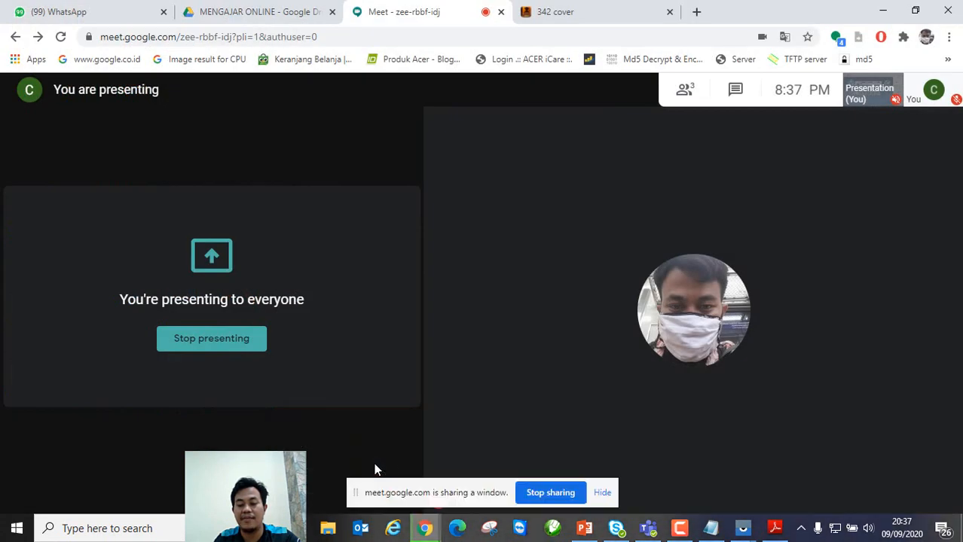
click(771, 530)
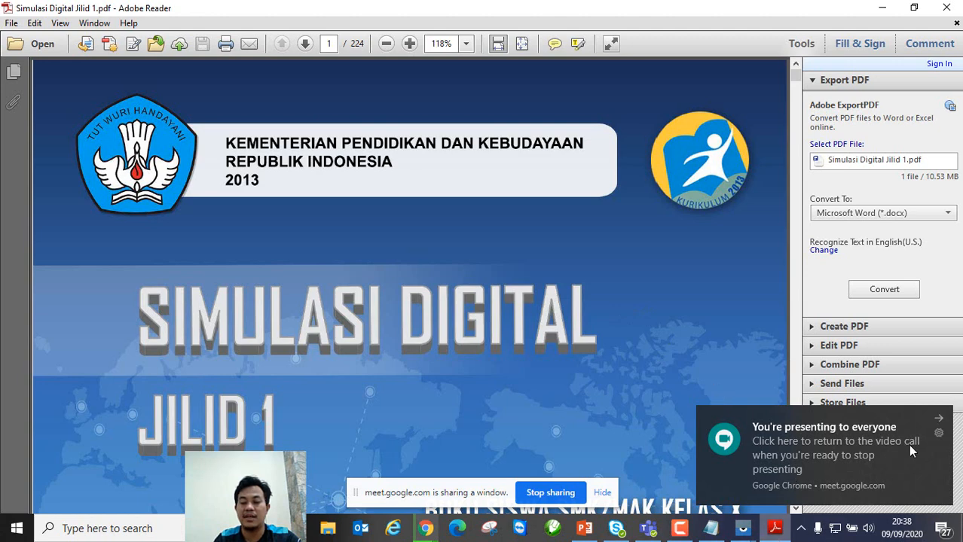
Step: Dismiss the presenting notification, scroll down the PDF cover, and bring up the Redmi 5 mirror
click(938, 418)
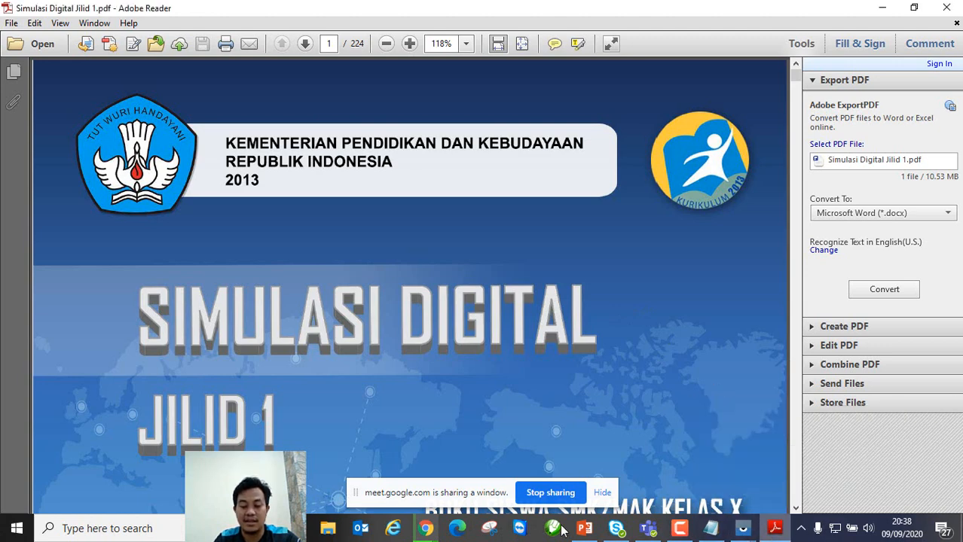
click(775, 529)
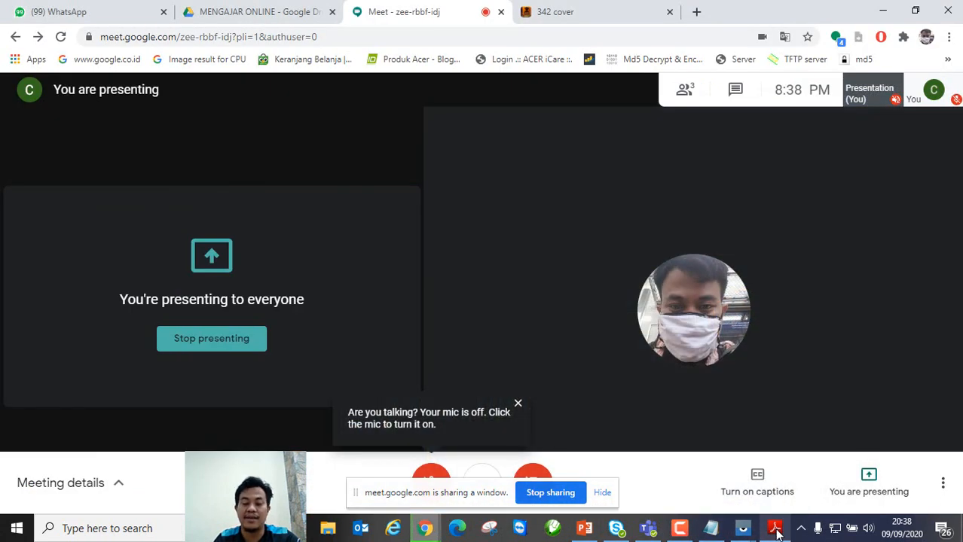
click(775, 529)
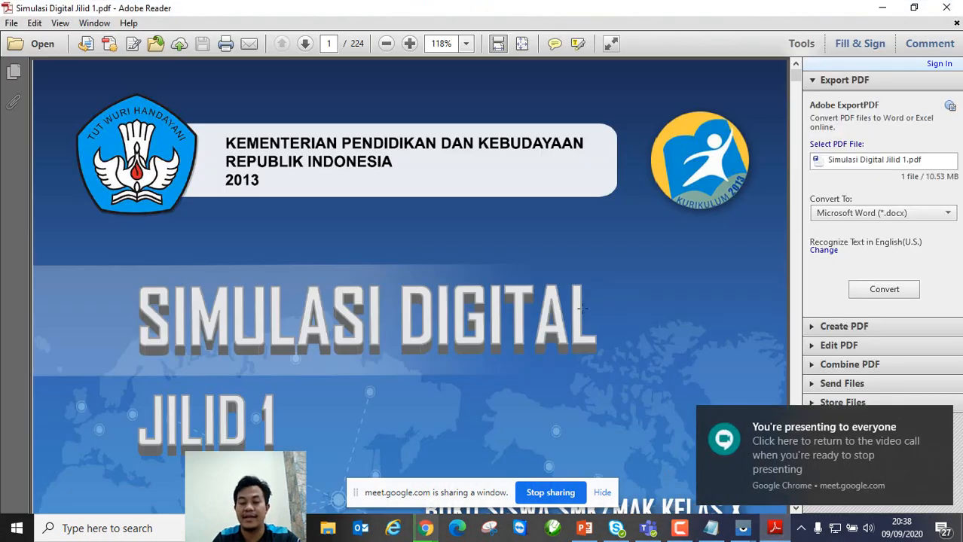
scroll(456, 348, down, 3)
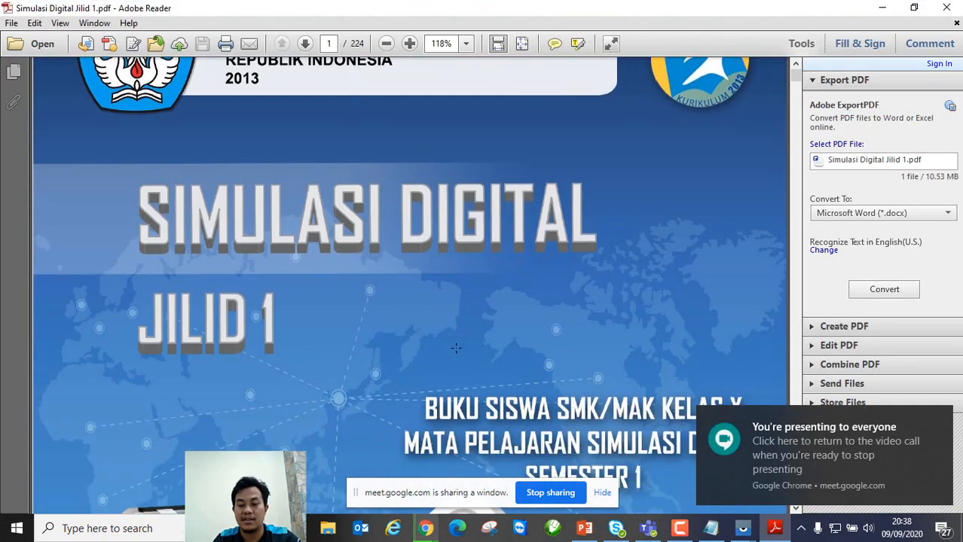
scroll(456, 347, down, 2)
scroll(455, 347, down, 2)
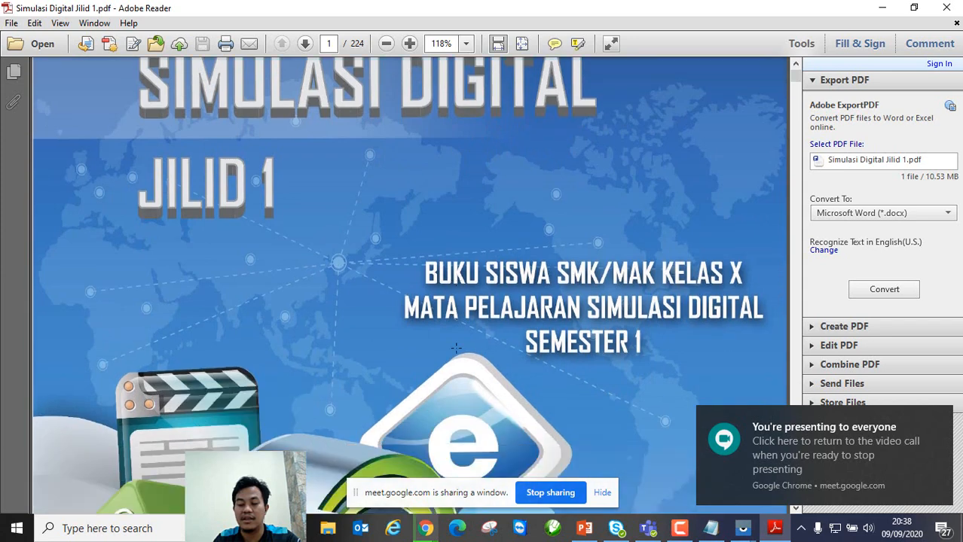
scroll(456, 347, down, 3)
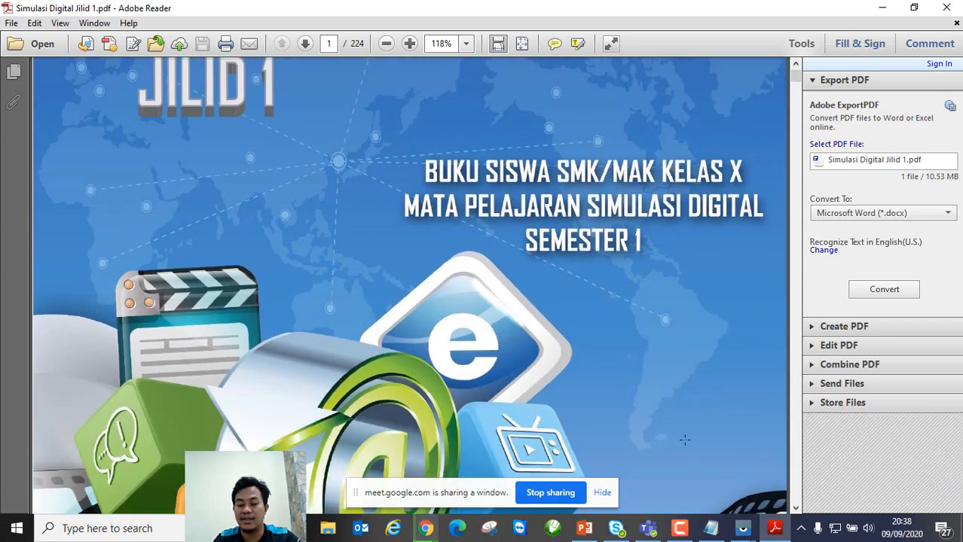
mouse_move(742, 528)
click(786, 474)
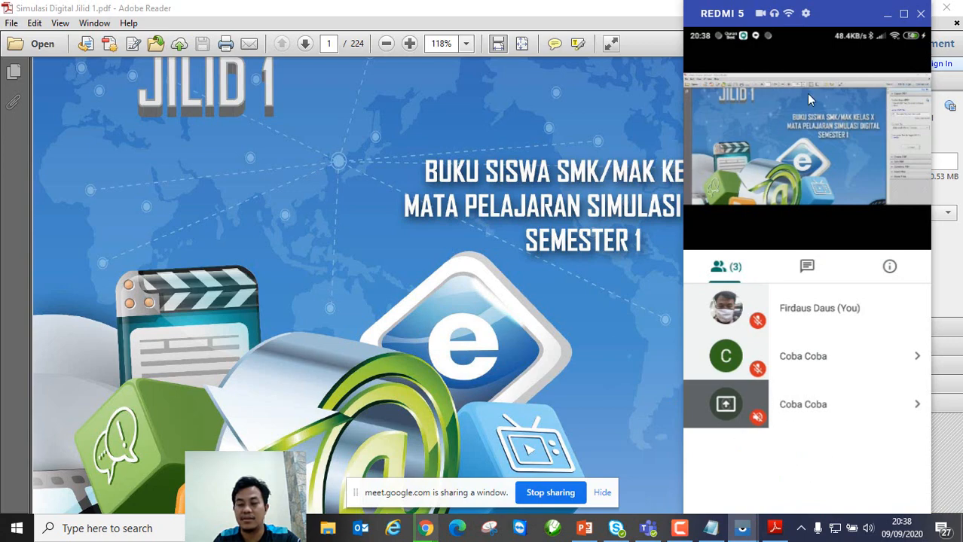
Step: Restore the Adobe Reader window from full screen and move it to the left
double_click(619, 13)
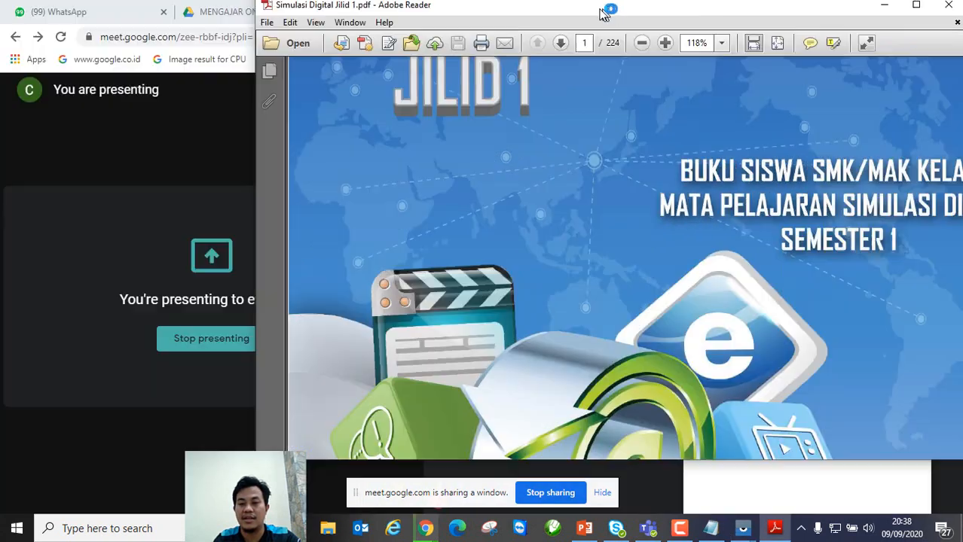
drag(768, 11, 476, 24)
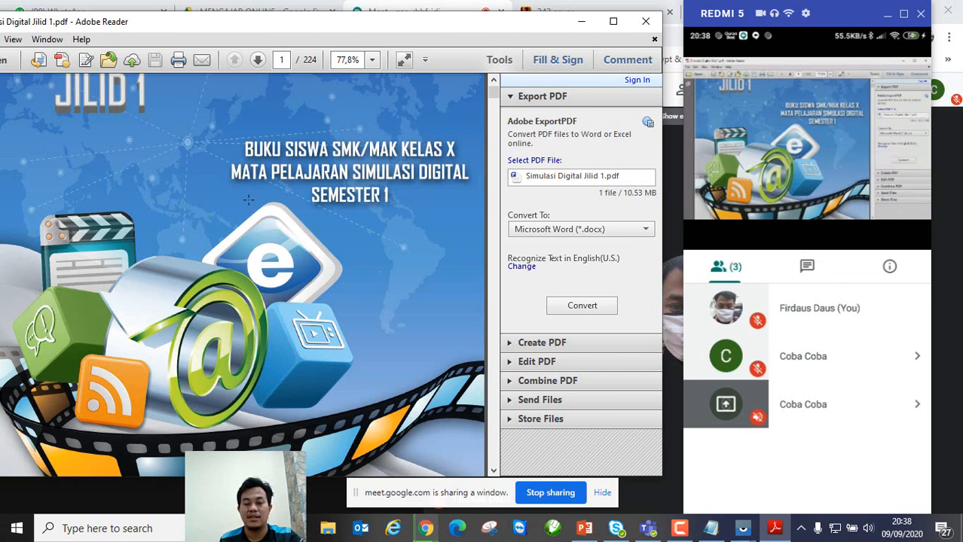
scroll(249, 200, down, 3)
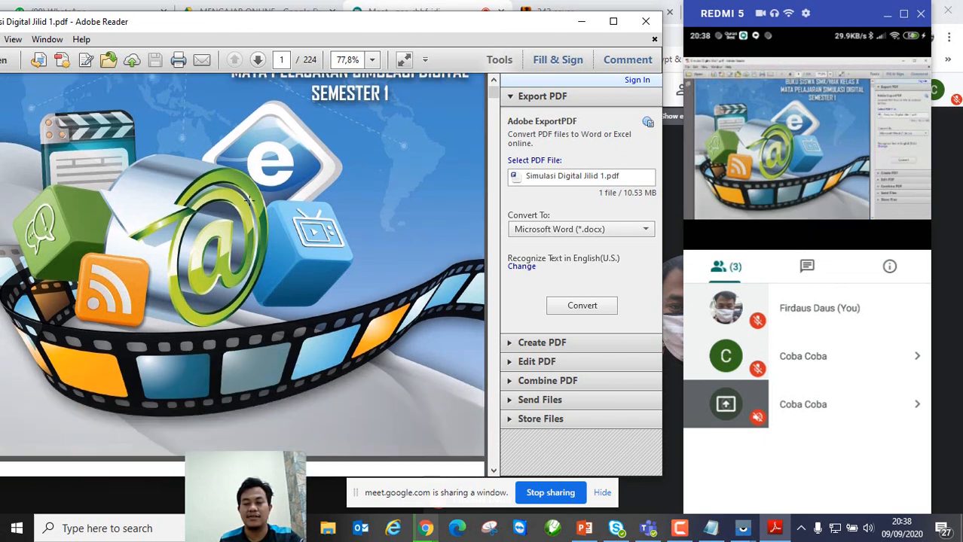
scroll(248, 198, down, 5)
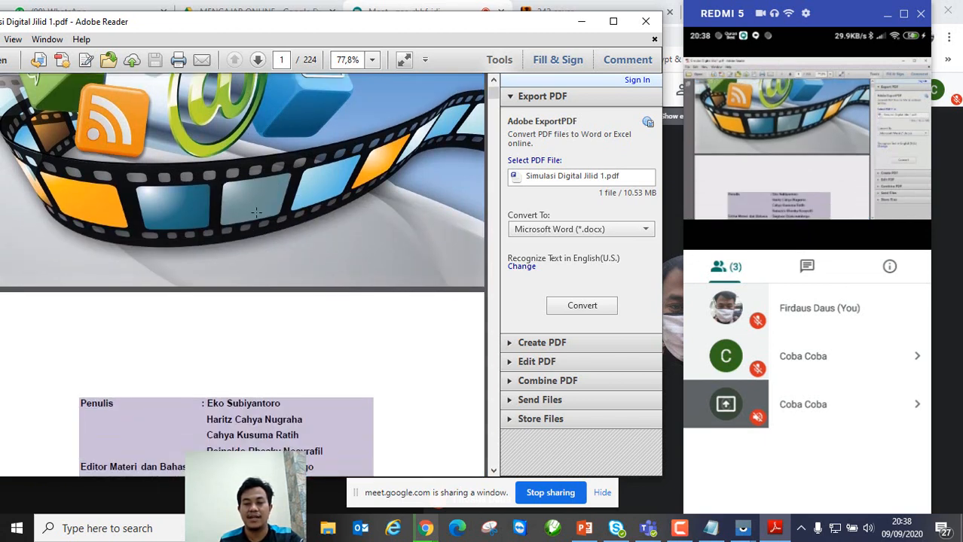
scroll(256, 214, down, 4)
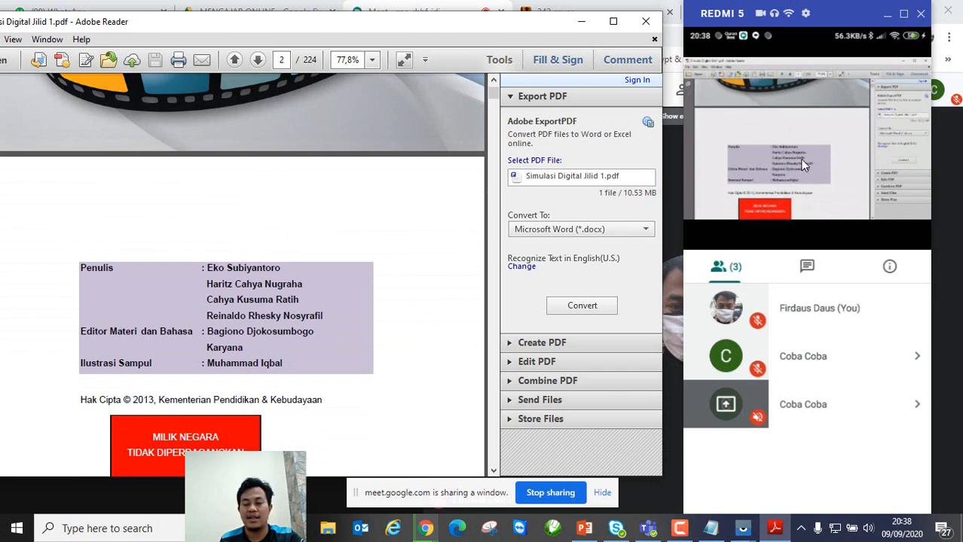
Step: Zoom the book pages to 200% and pan across page 2
click(371, 61)
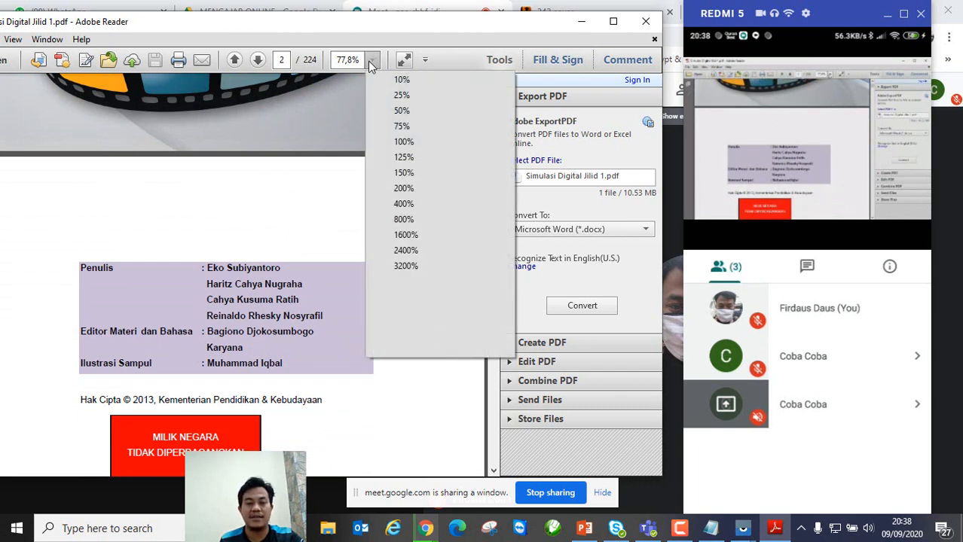
click(407, 189)
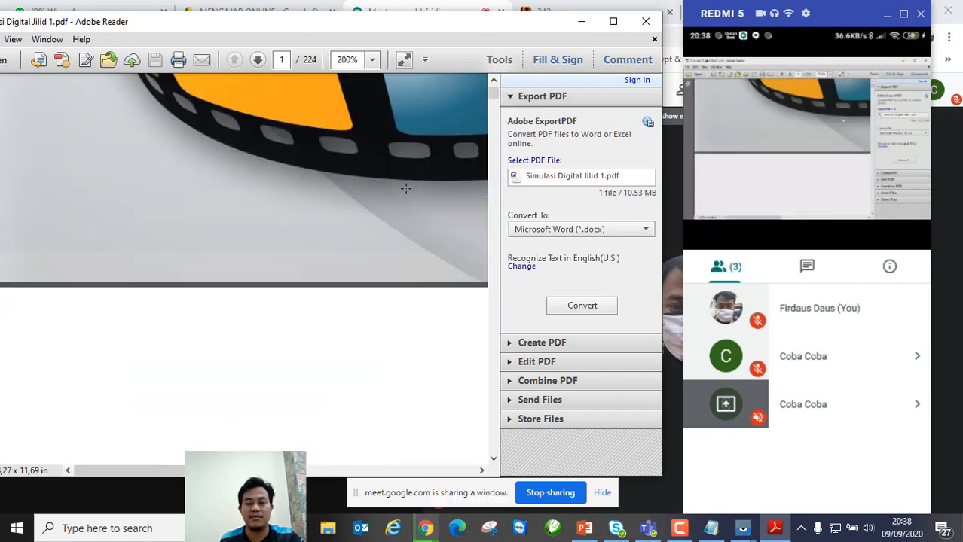
scroll(302, 303, down, 5)
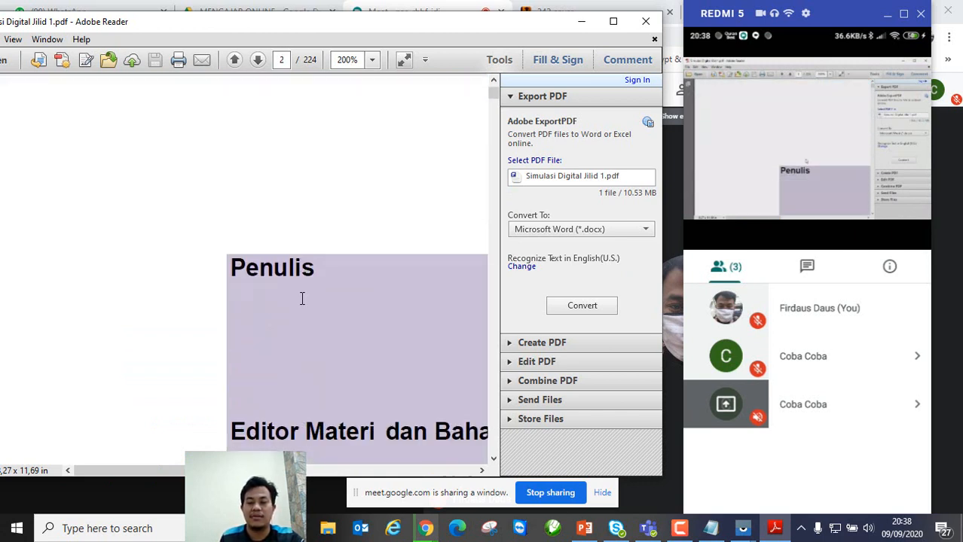
scroll(307, 305, down, 3)
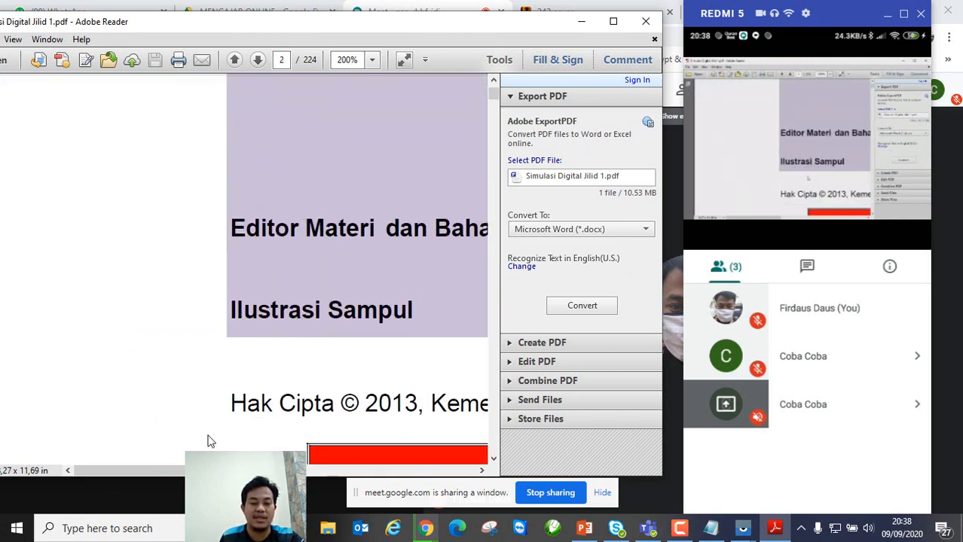
scroll(244, 272, right, 5)
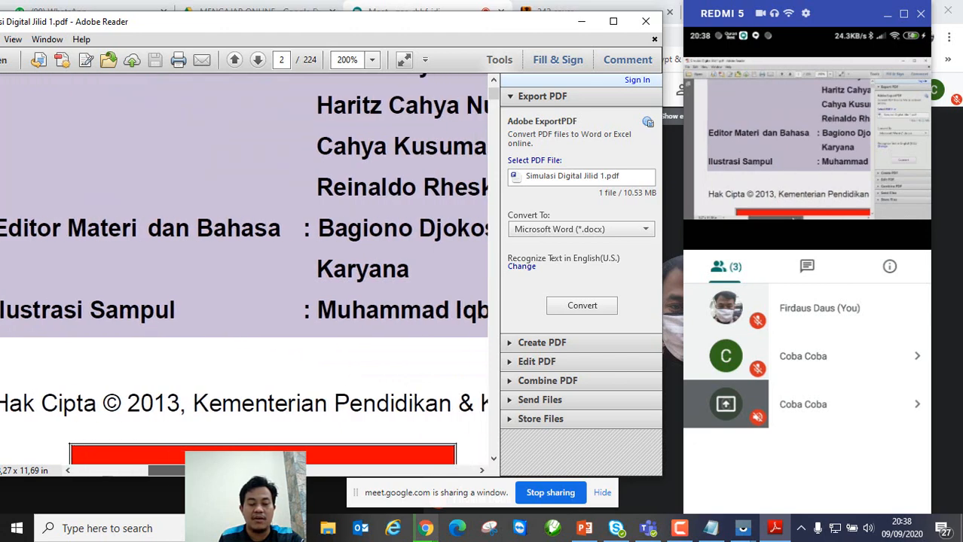
scroll(244, 275, left, 4)
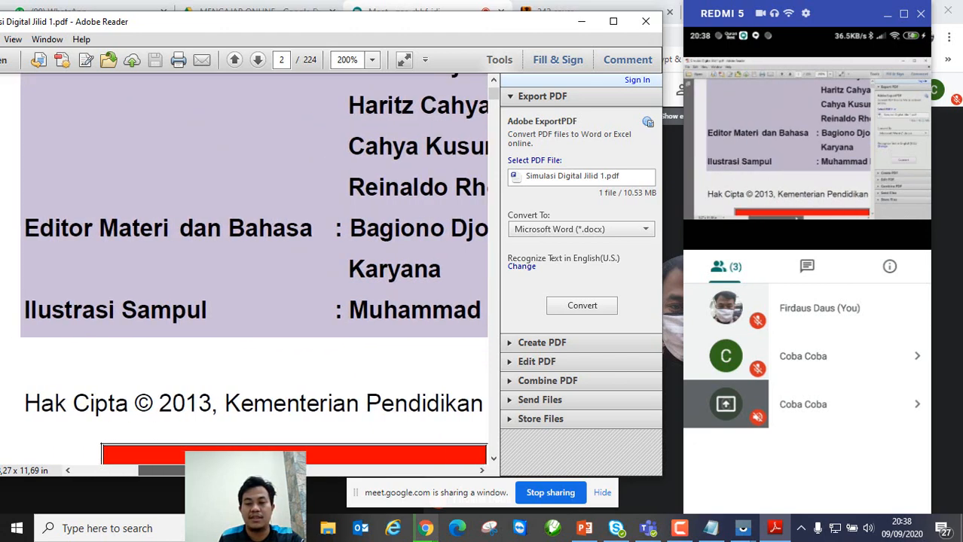
scroll(244, 271, left, 1)
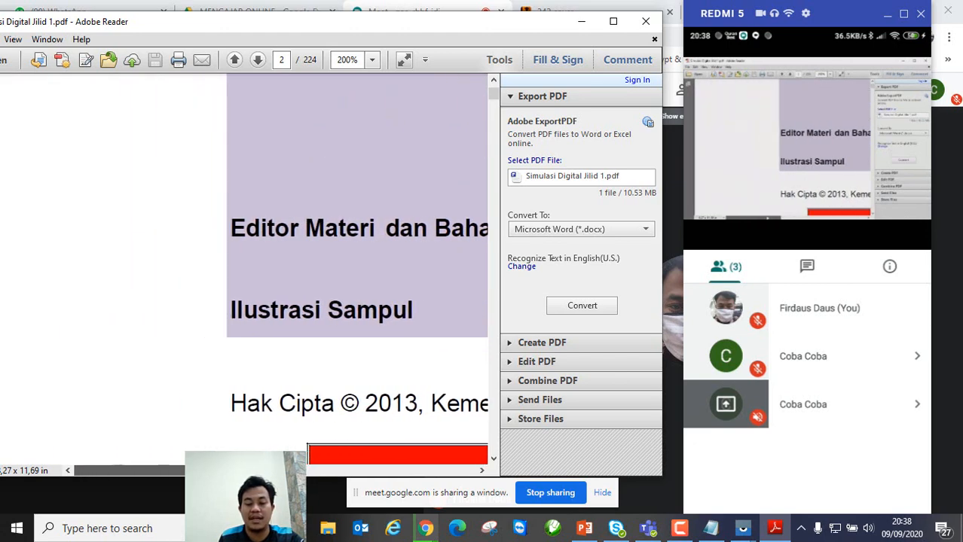
scroll(340, 271, right, 1)
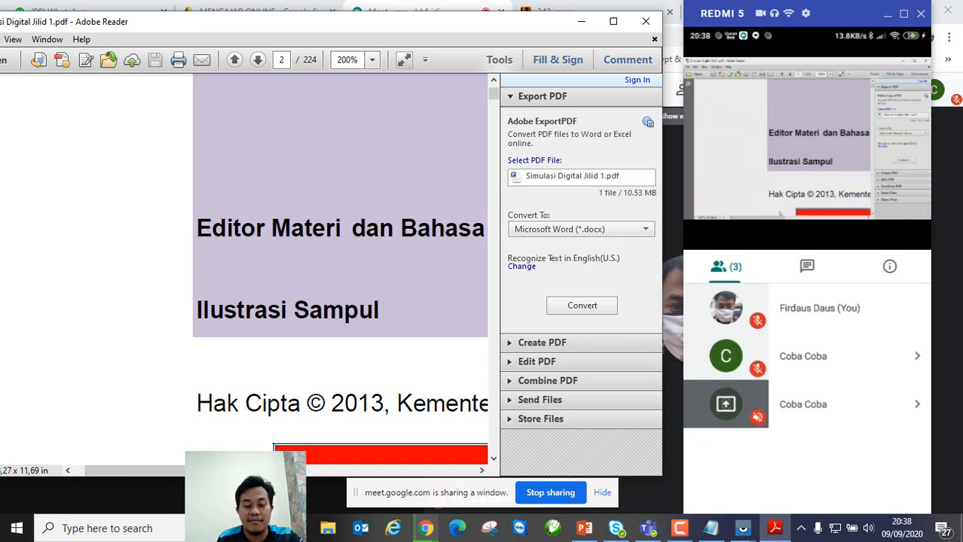
scroll(264, 271, right, 4)
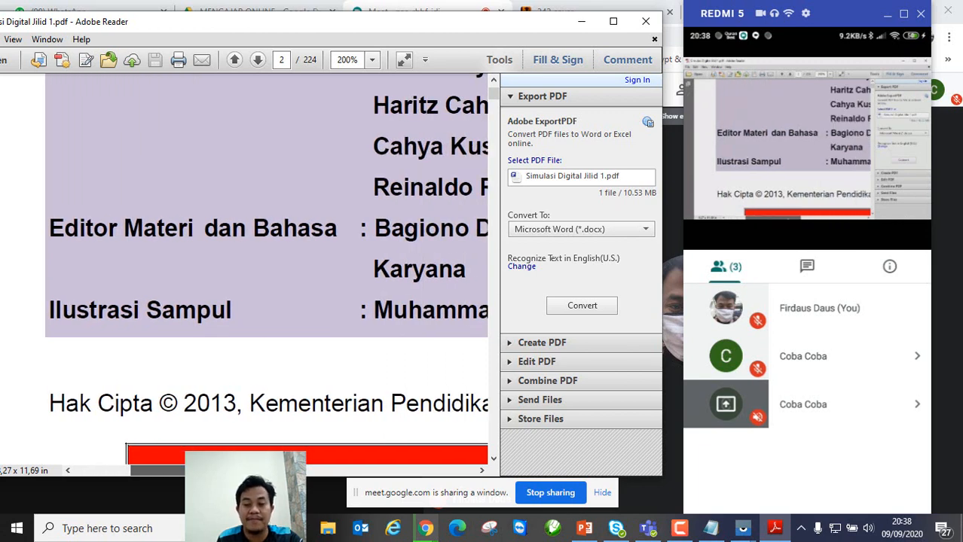
Step: Scroll through page 2 to read the author credits
drag(195, 470, 150, 467)
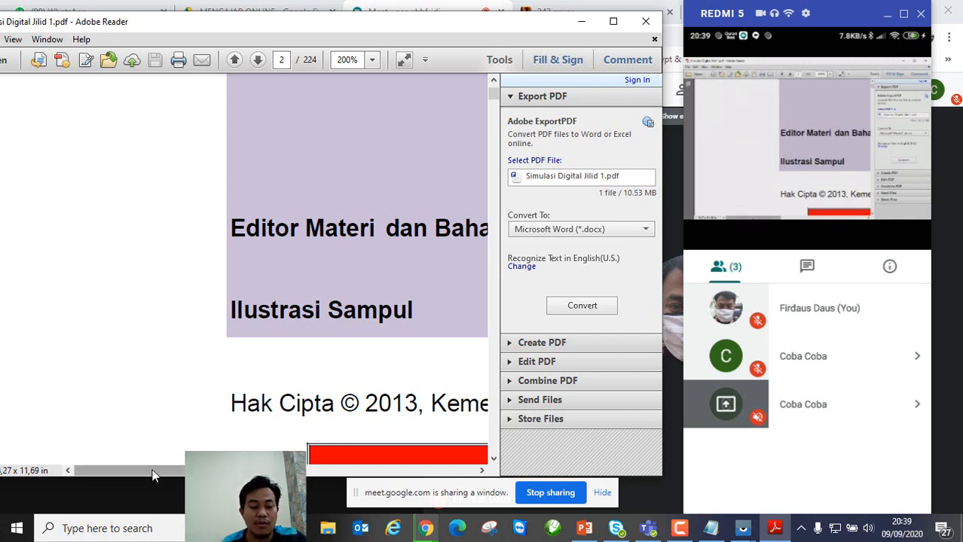
drag(153, 471, 183, 469)
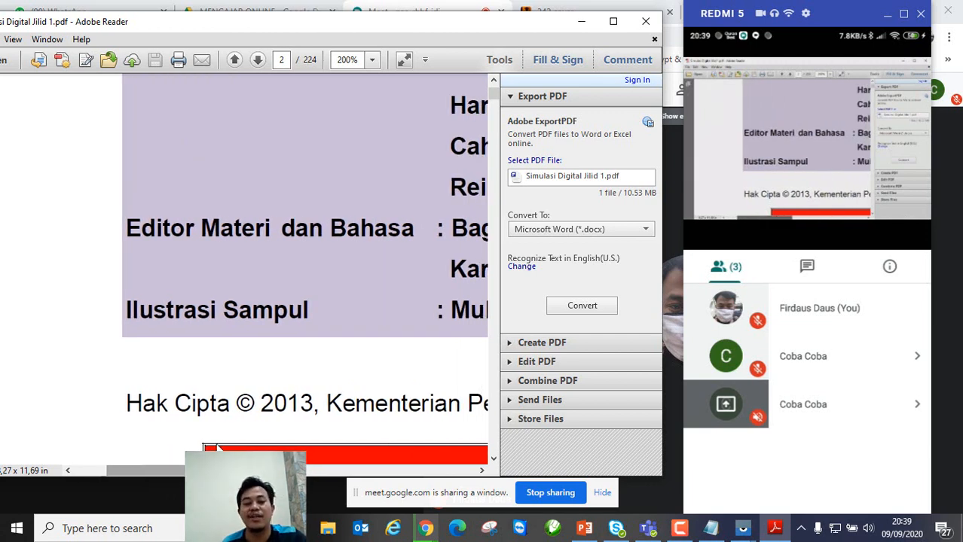
scroll(263, 391, down, 1)
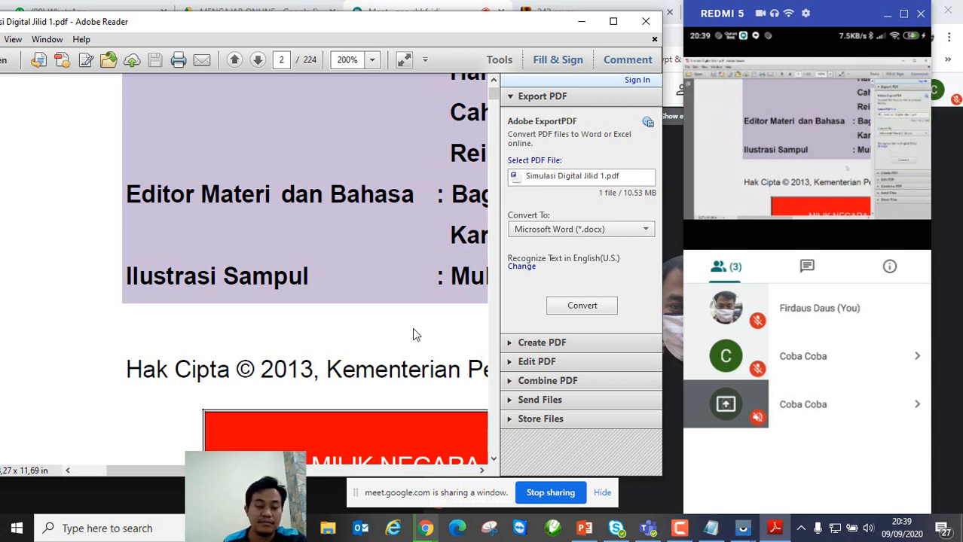
scroll(411, 330, down, 2)
scroll(411, 330, down, 5)
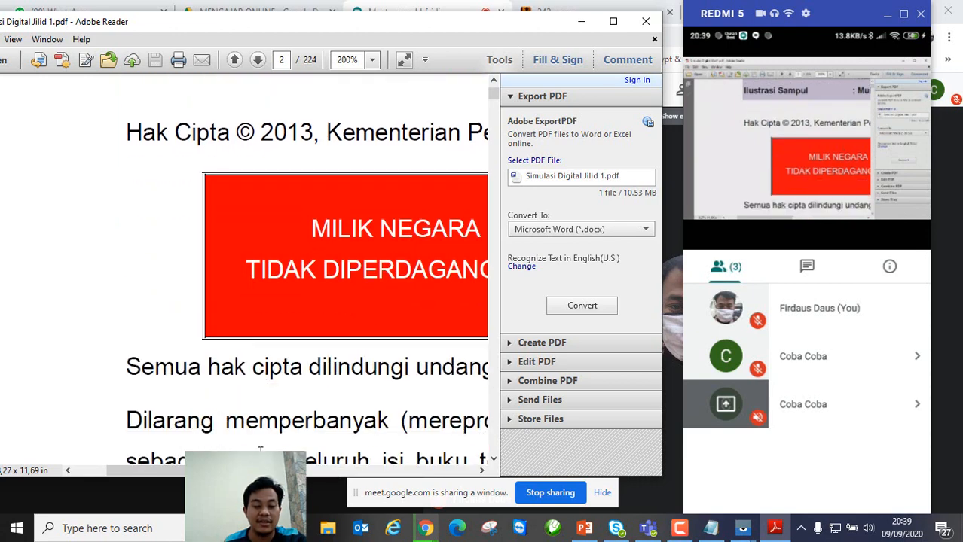
scroll(267, 436, up, 7)
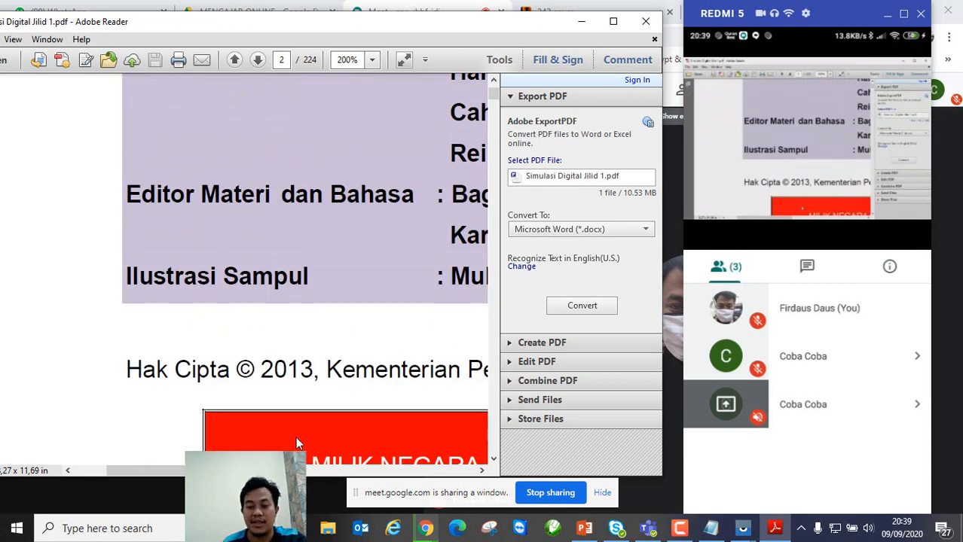
scroll(305, 422, up, 10)
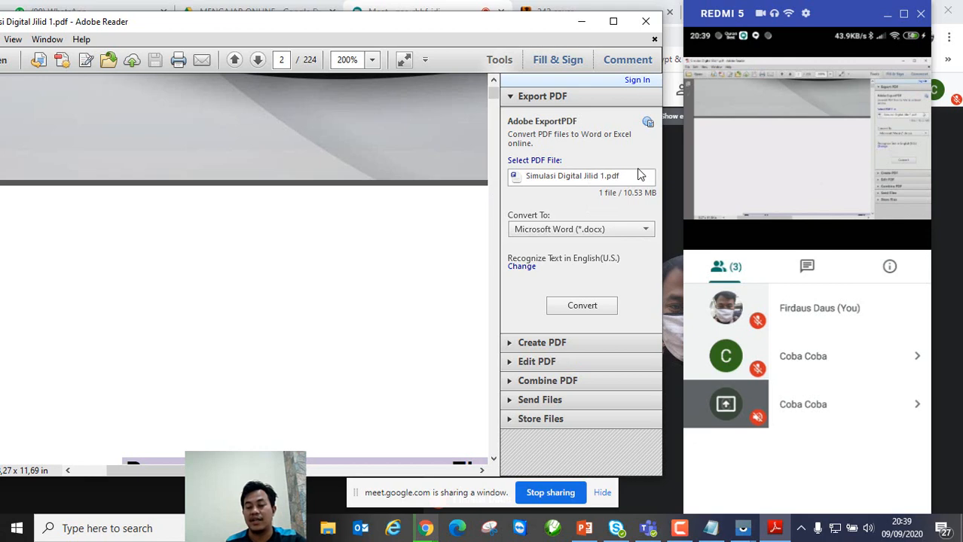
Step: Get Adobe Reader out of the way, return to the Meet window, and stop sharing it
click(581, 22)
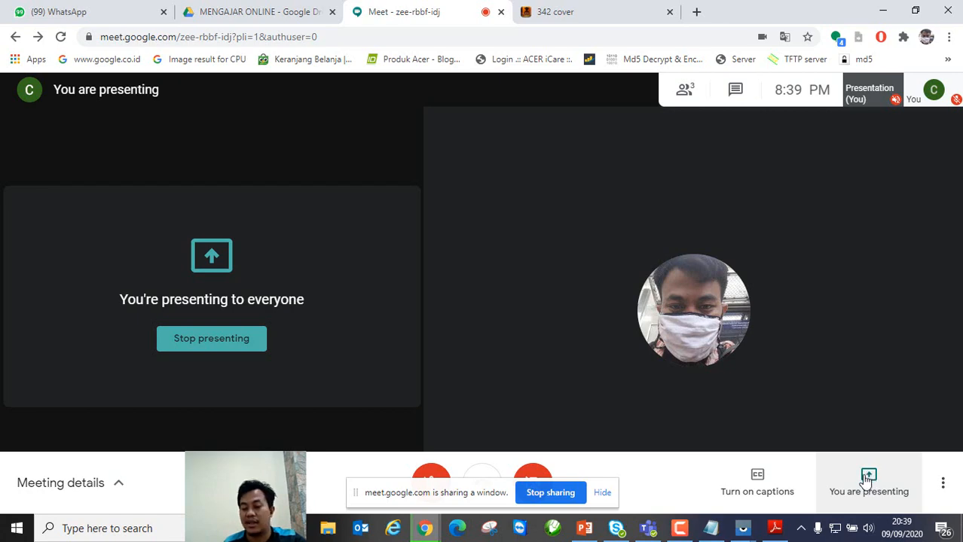
click(773, 530)
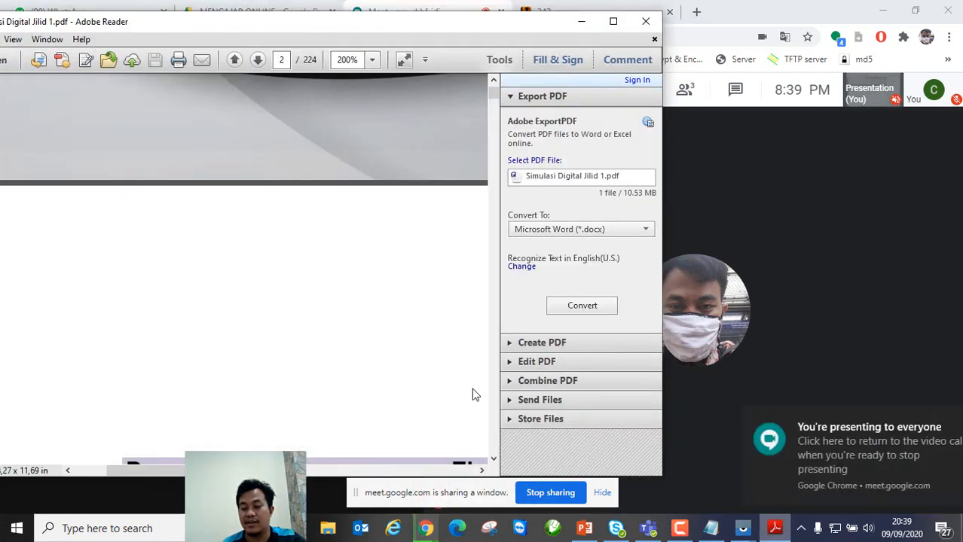
click(776, 285)
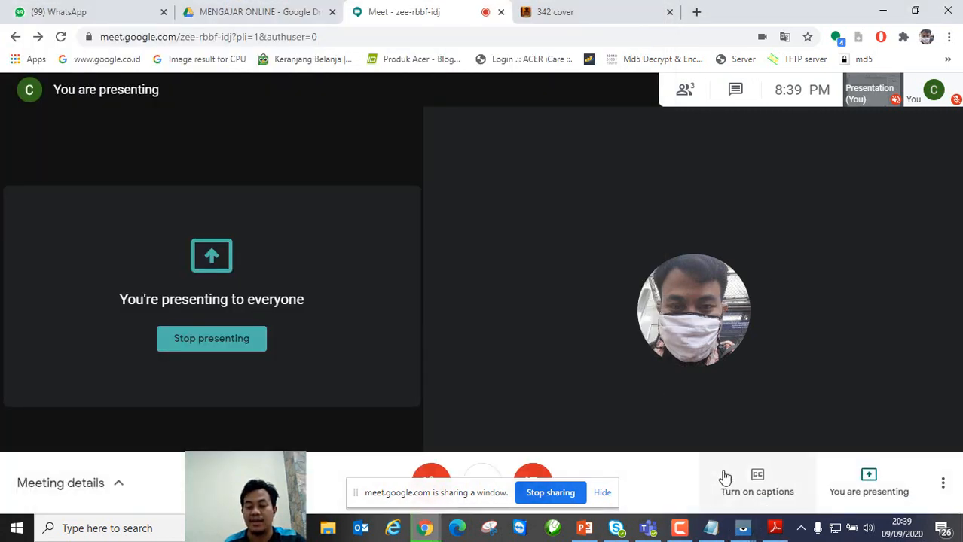
click(555, 495)
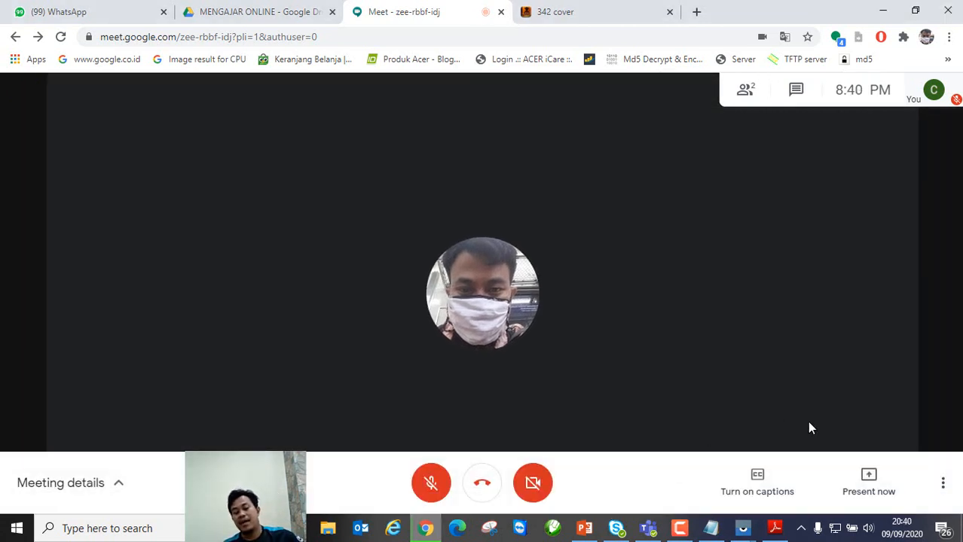
Step: Share the entire screen in Meet, then bring the Redmi 5 phone mirror forward
click(867, 484)
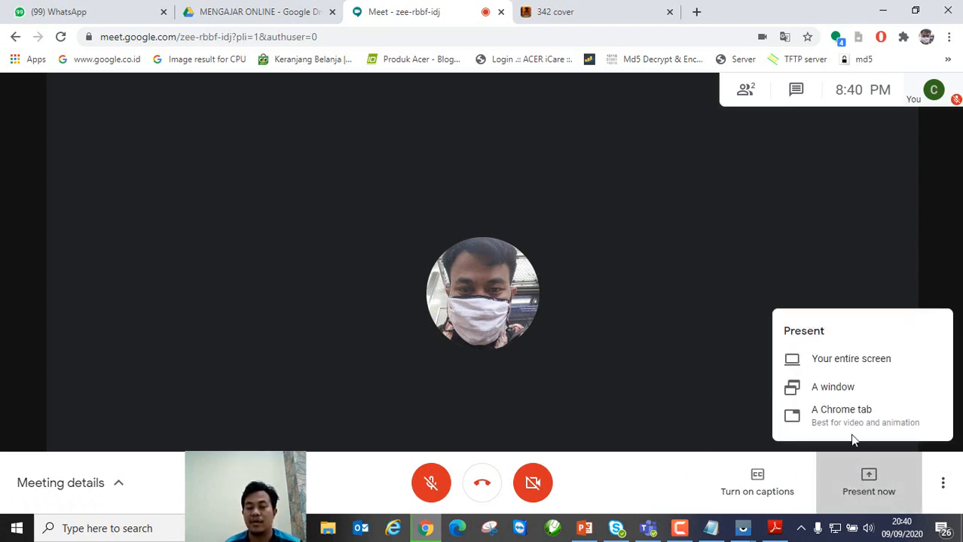
click(834, 362)
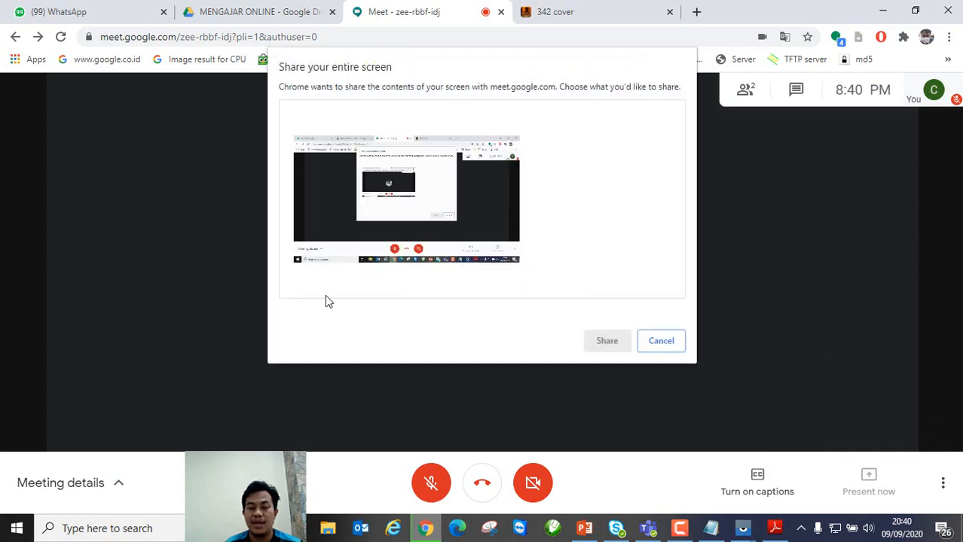
click(381, 234)
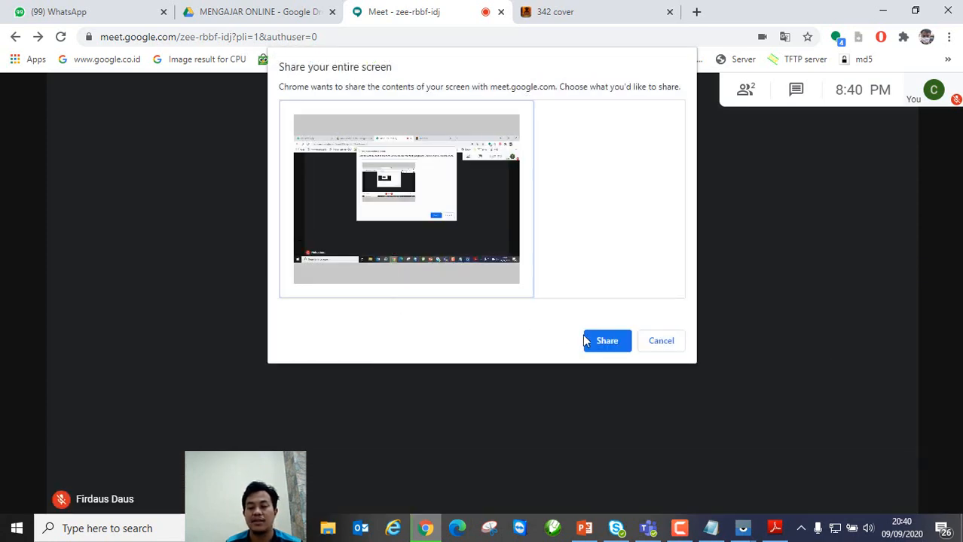
click(597, 337)
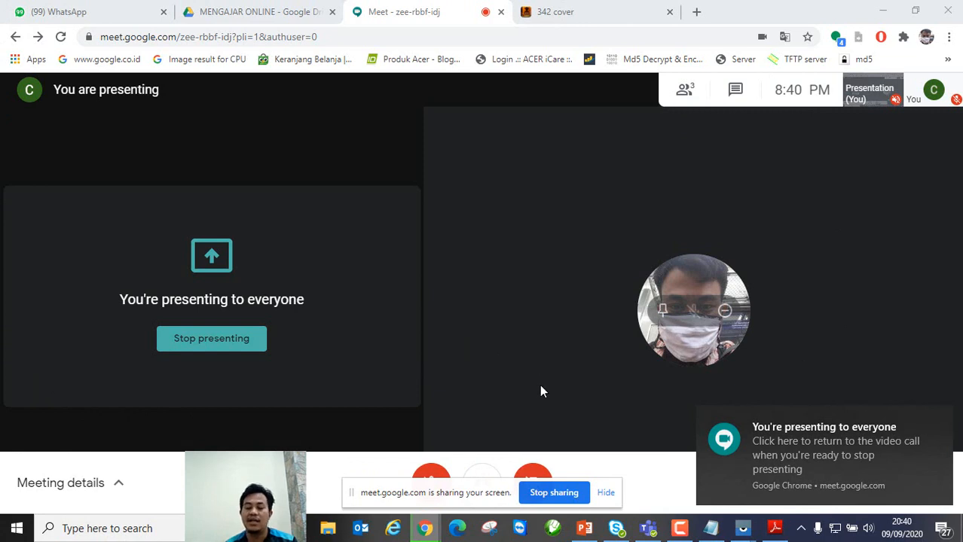
mouse_move(740, 533)
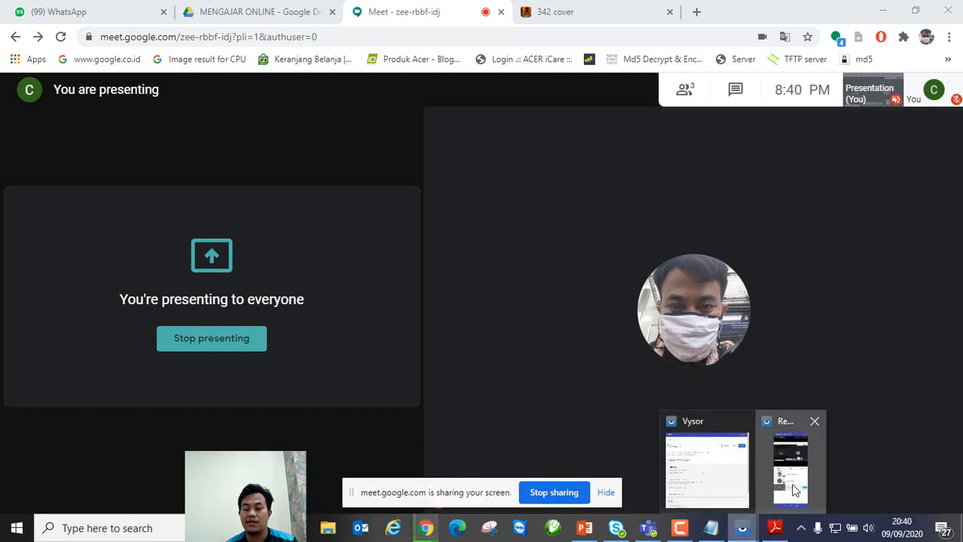
click(794, 491)
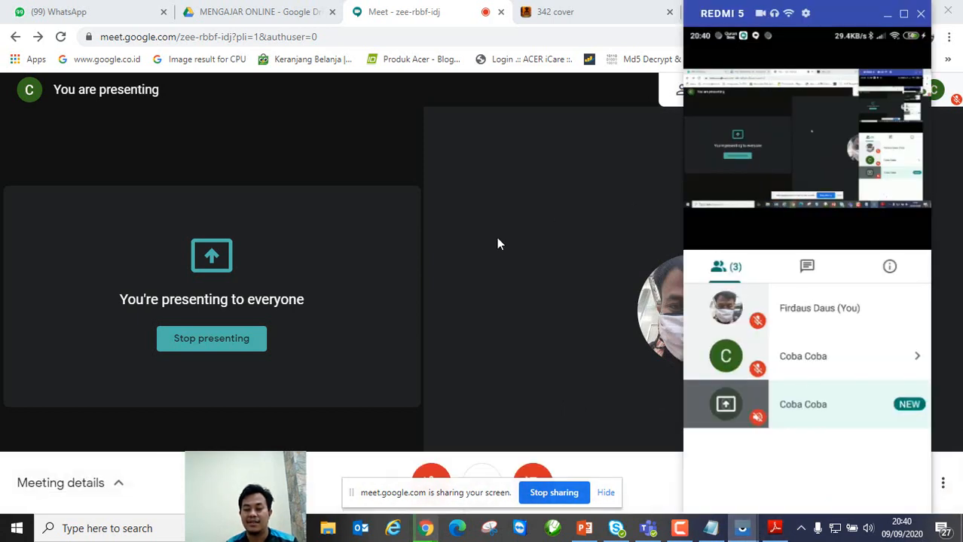
Step: Minimize the Adobe Reader PDF and bring the Chrome Google Meet presenting page to the front
click(776, 531)
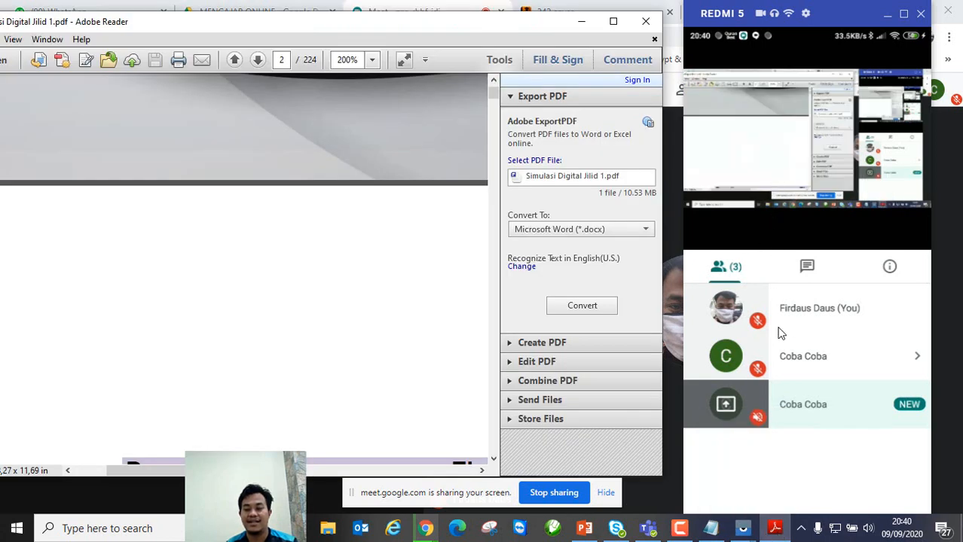
mouse_move(722, 535)
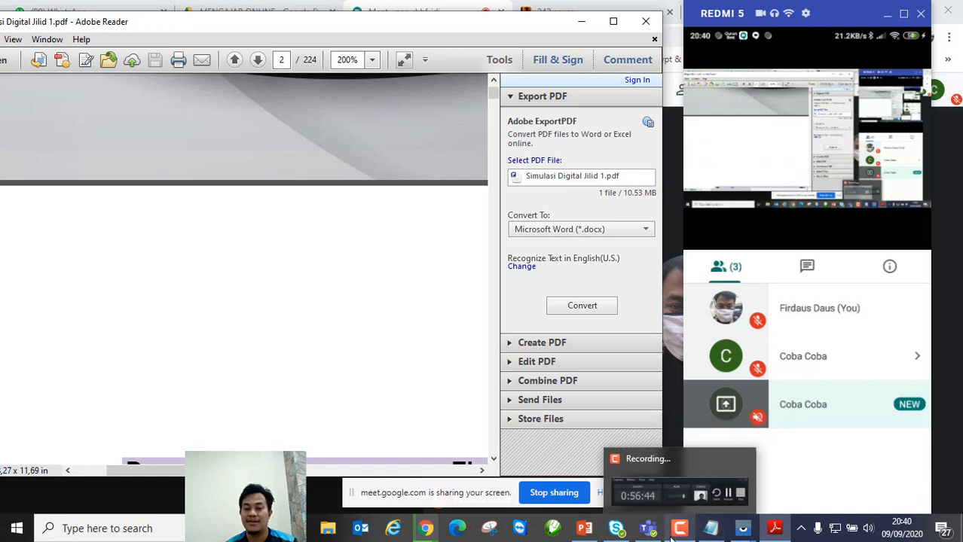
mouse_move(586, 532)
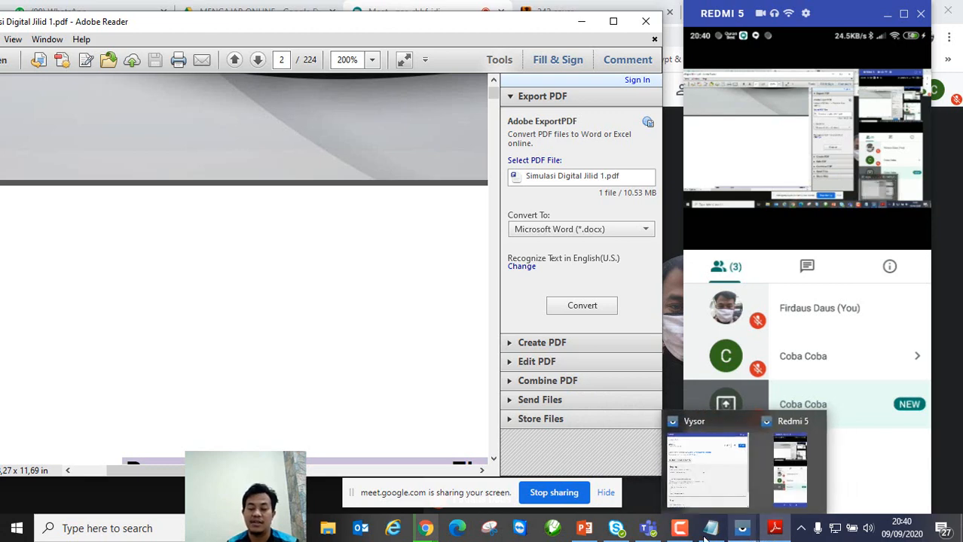
mouse_move(665, 525)
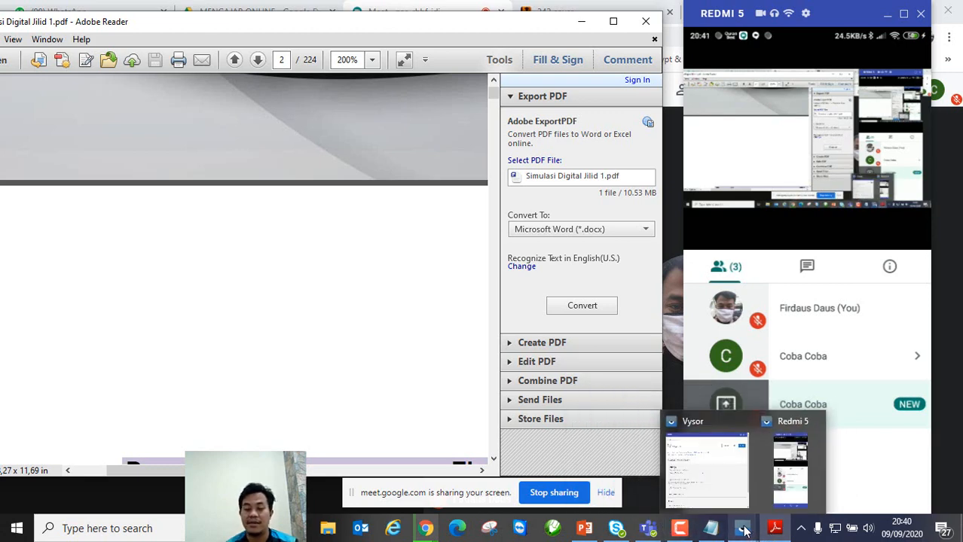
click(580, 22)
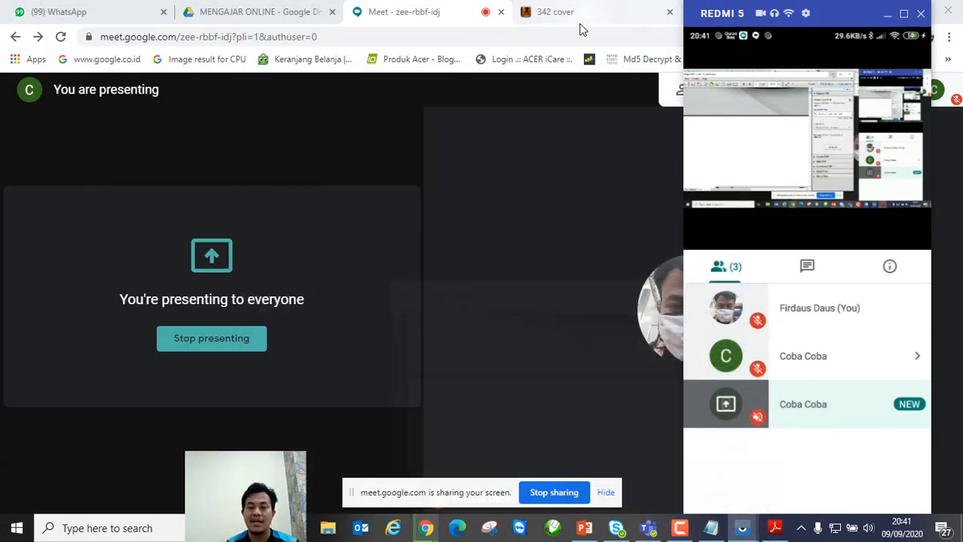
click(529, 398)
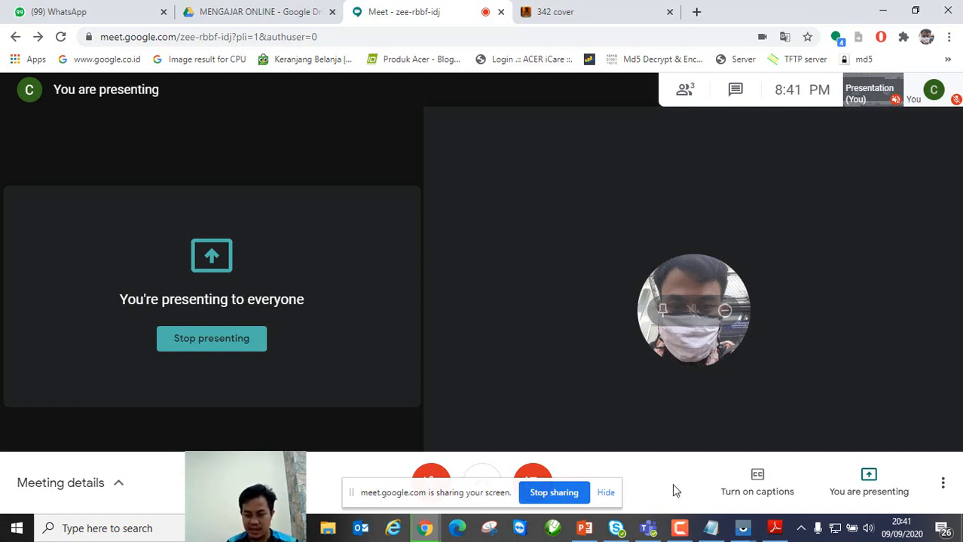
Step: Stop presenting the entire screen in the Google Meet call
click(553, 493)
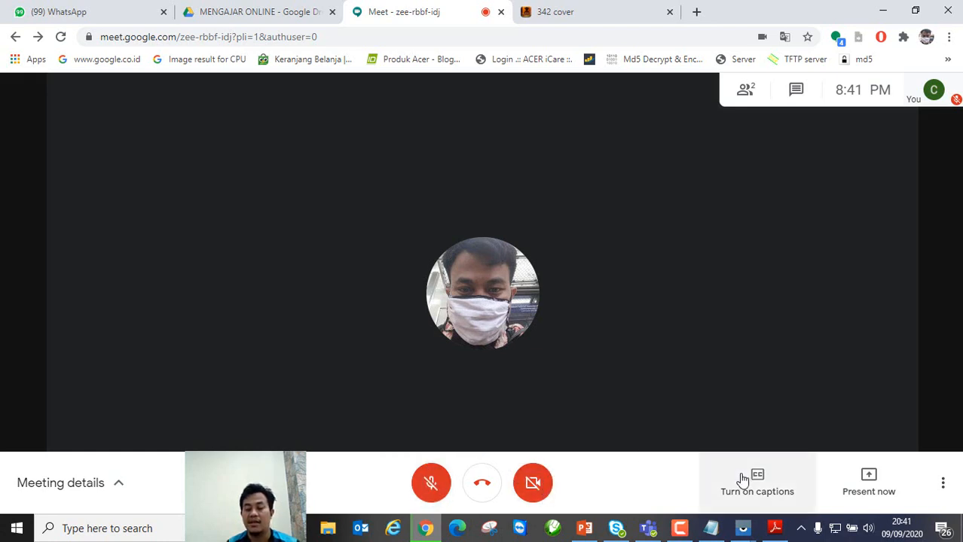
mouse_move(713, 525)
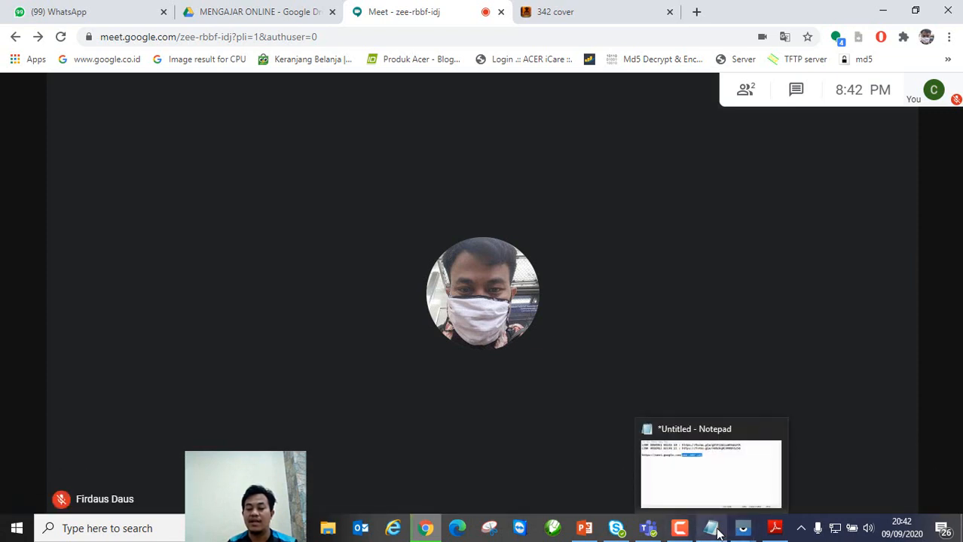
Step: Copy the class 10 attendance form link from the Notepad notes
click(723, 490)
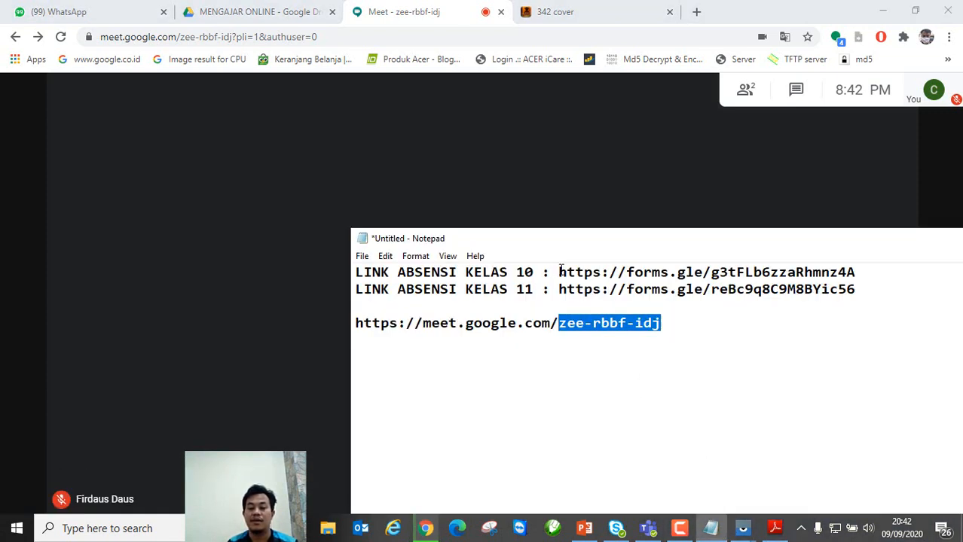
drag(560, 269, 888, 268)
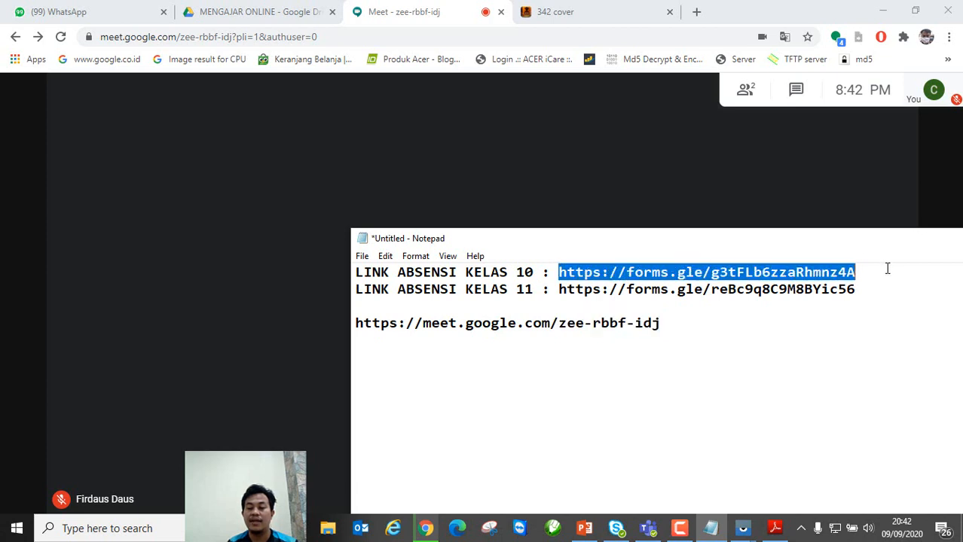
right_click(835, 272)
click(824, 320)
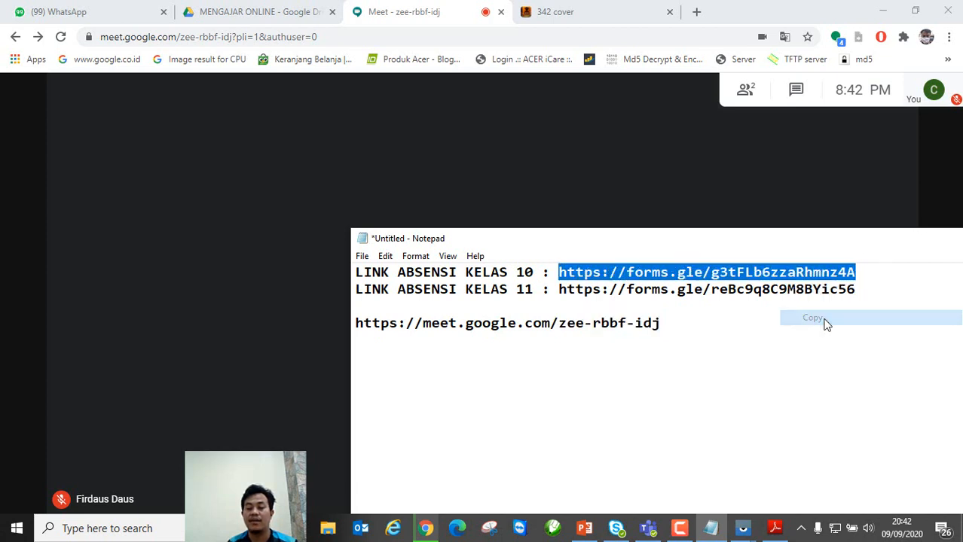
Step: Send 'Link ABsensi kelas' with the pasted form link in the Meet chat
click(697, 224)
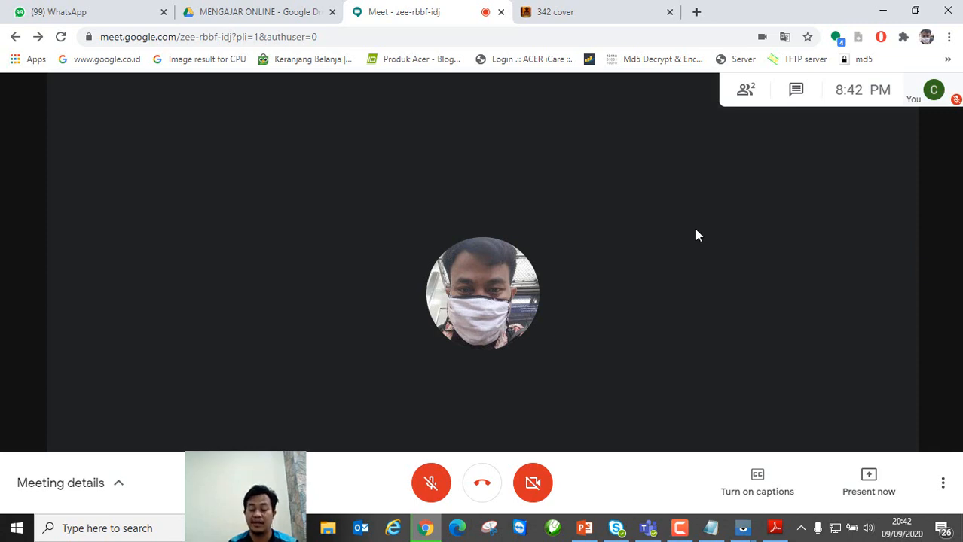
click(795, 90)
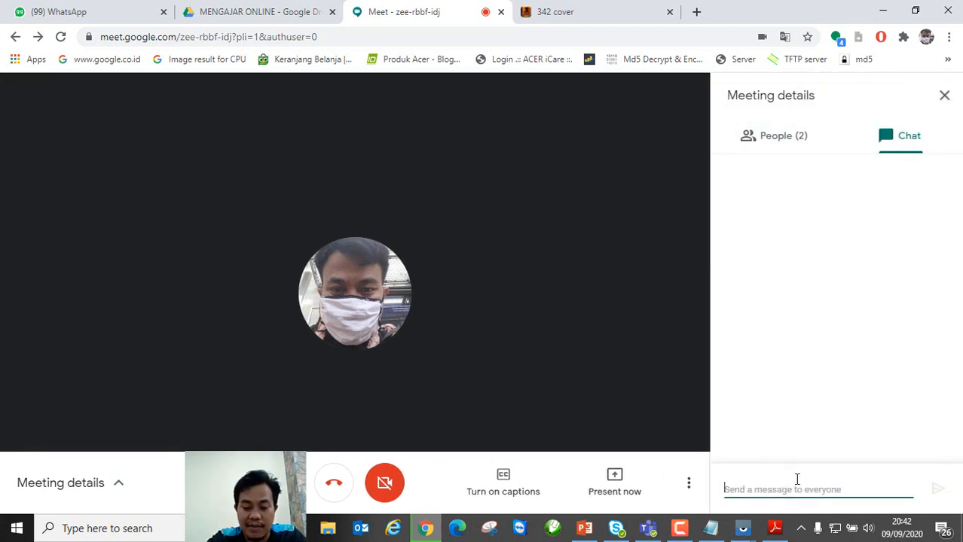
text(Link AB)
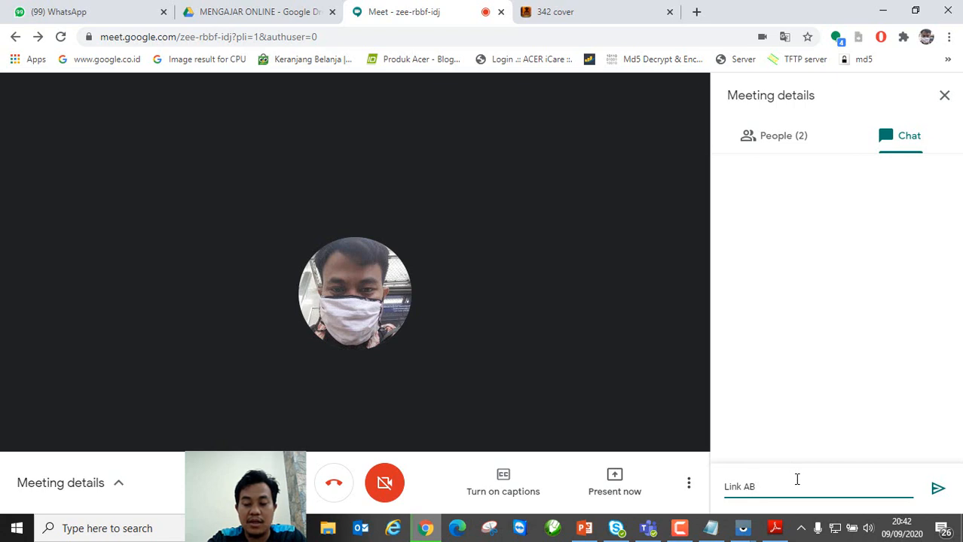
text(sensi)
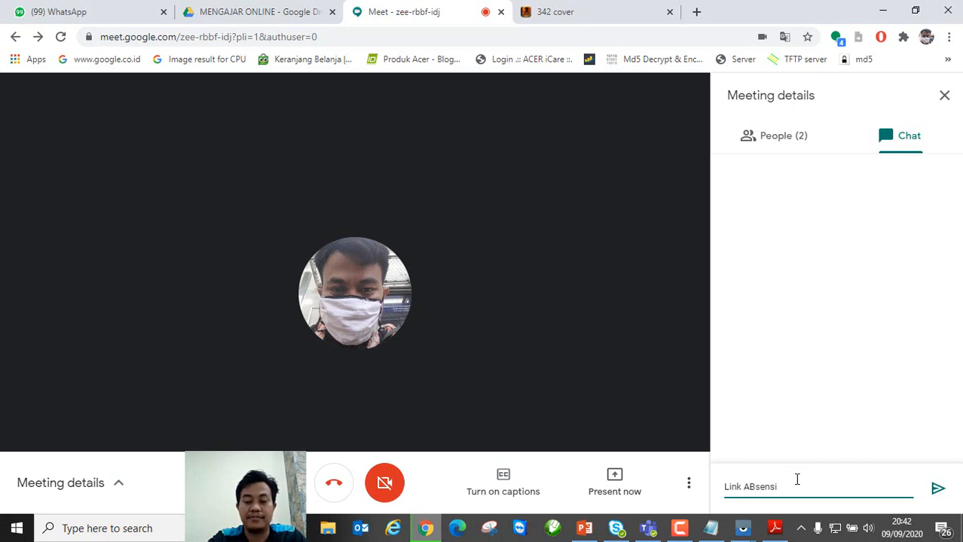
text( kelas :)
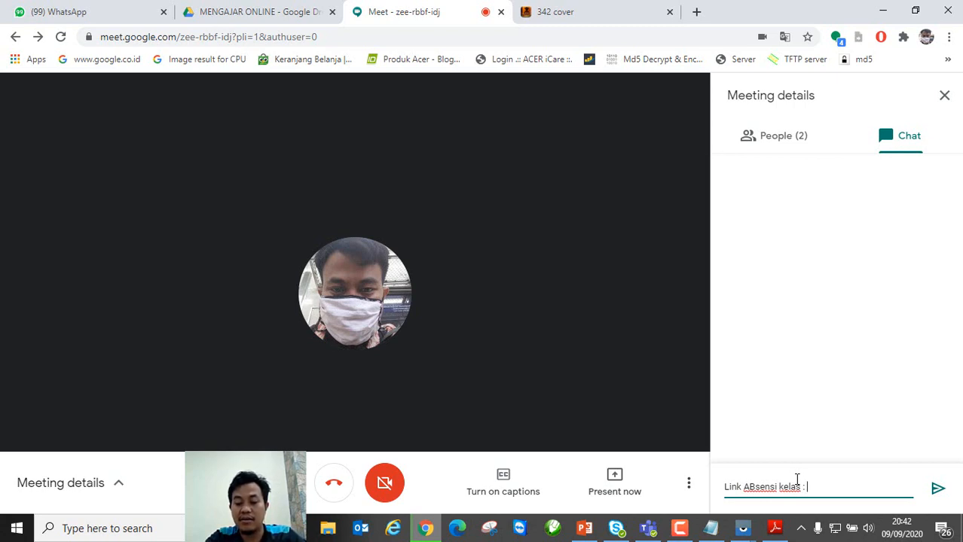
key(ctrl+v)
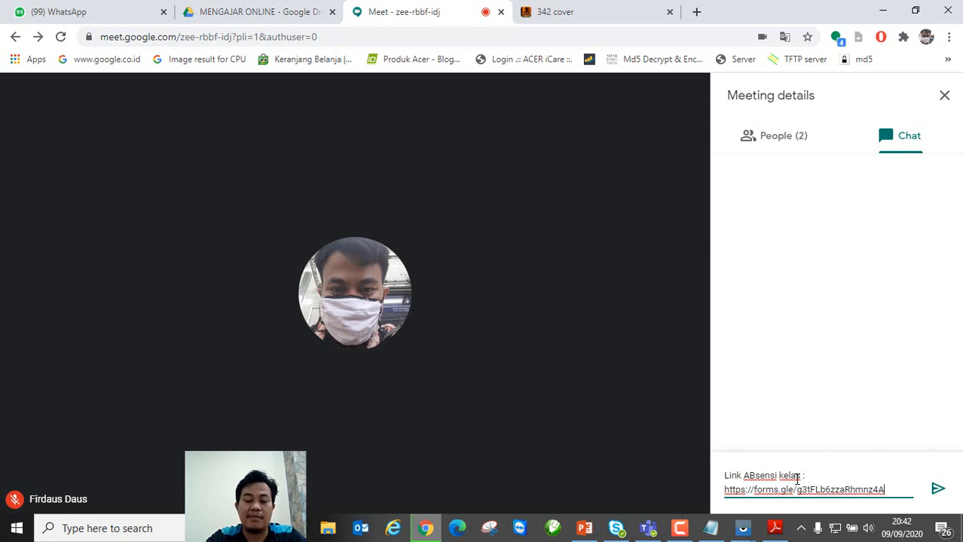
key(Return)
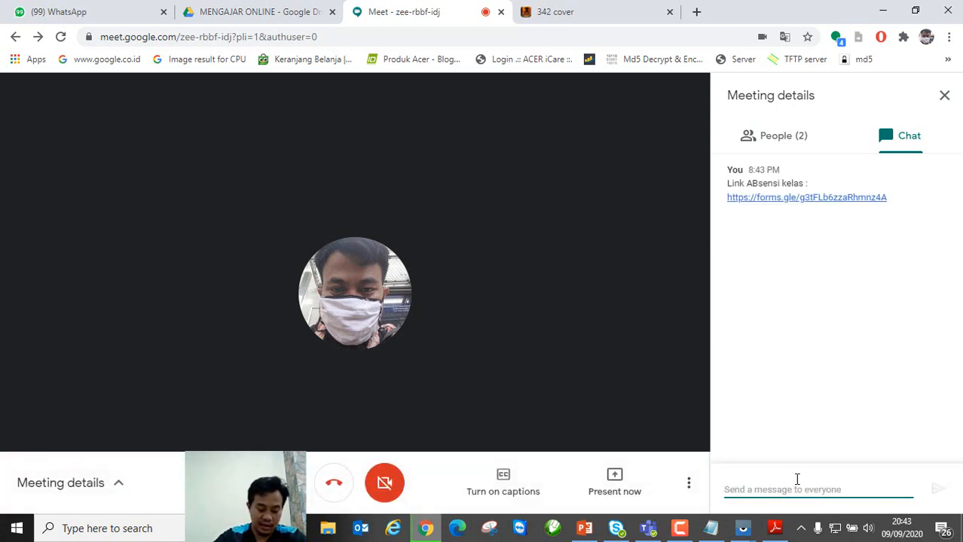
Step: Bring the mirrored REDMI 5 phone forward and open the form link from its Meet chat
mouse_move(743, 529)
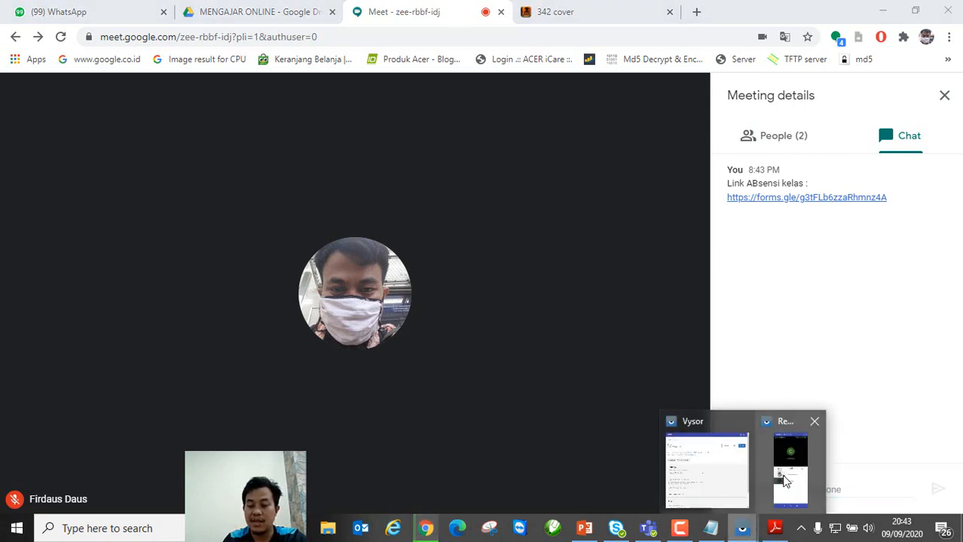
click(787, 485)
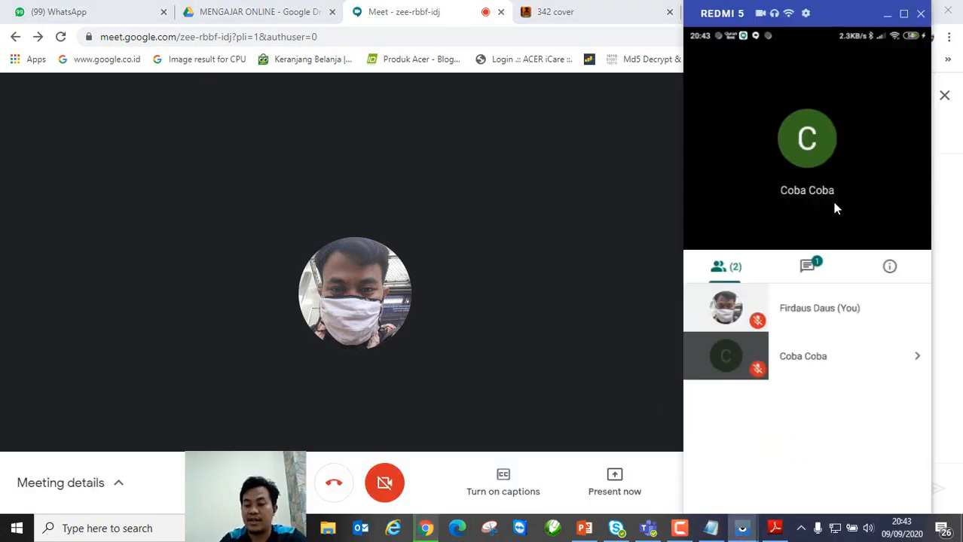
click(808, 267)
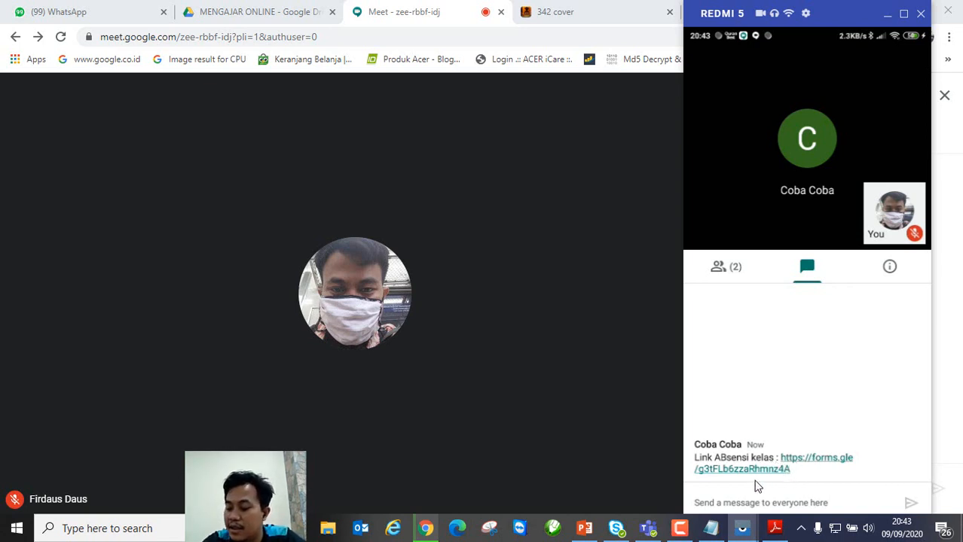
click(755, 481)
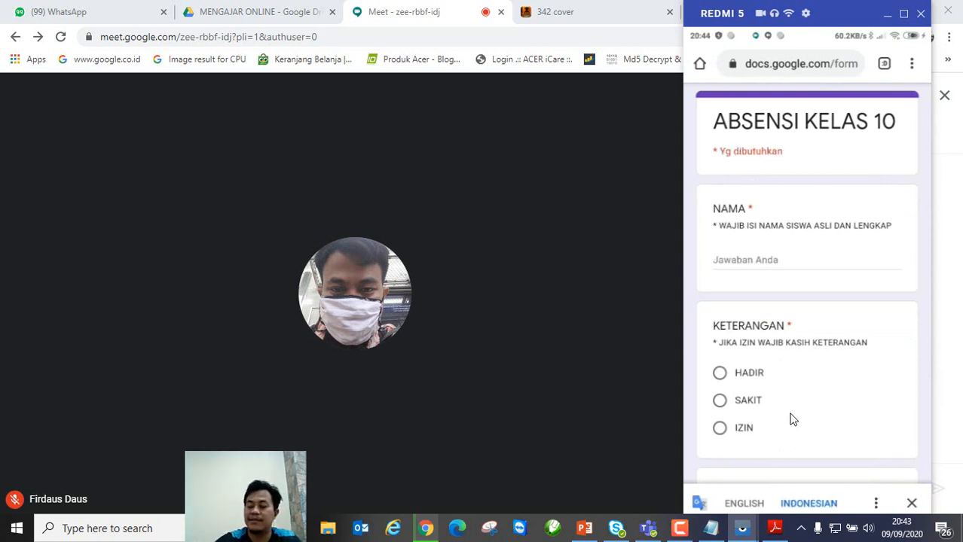
Step: Type the student's name into the NAMA field of the ABSENSI KELAS 10 form
click(783, 260)
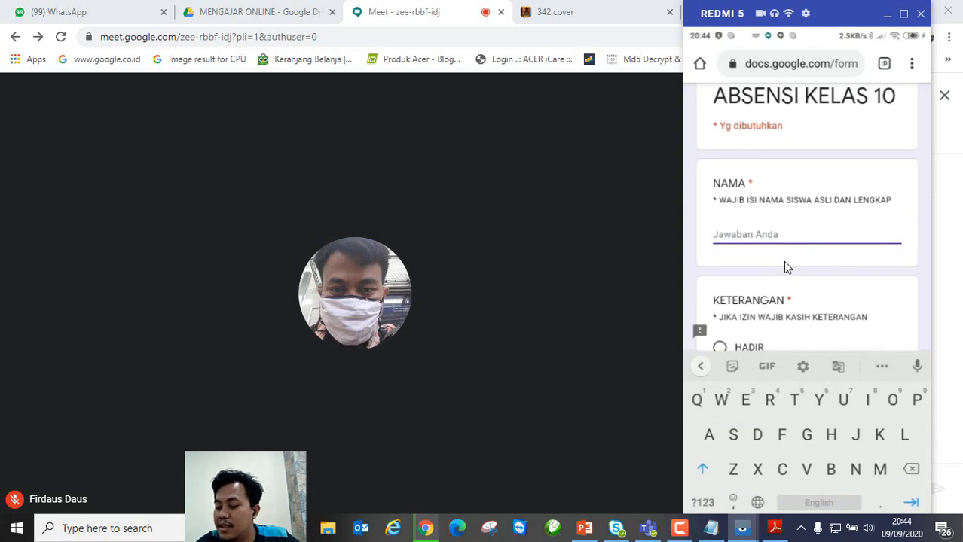
text(Fir)
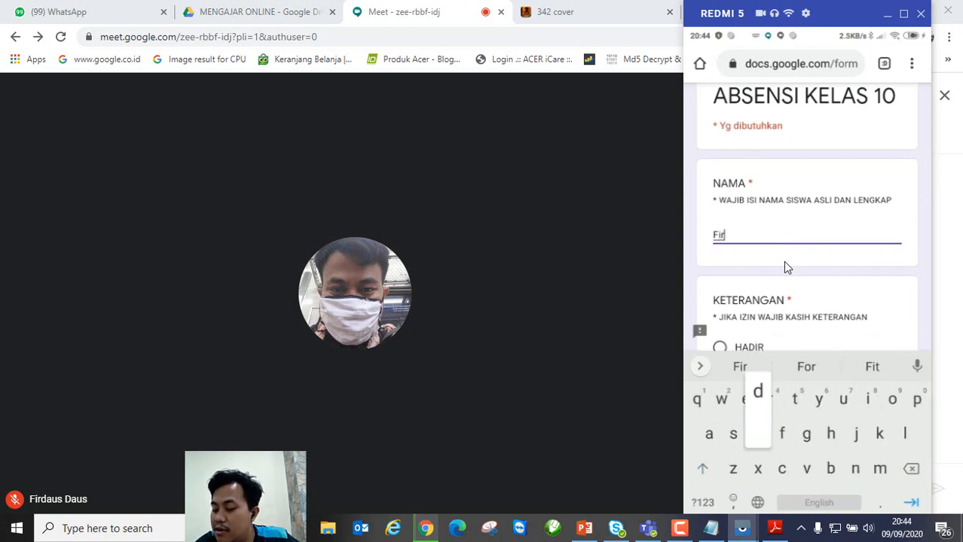
text(daus)
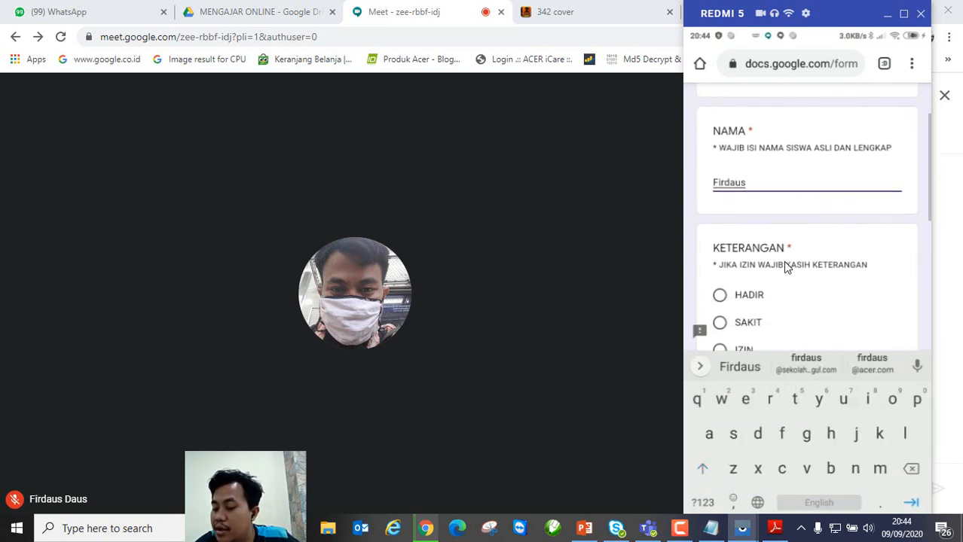
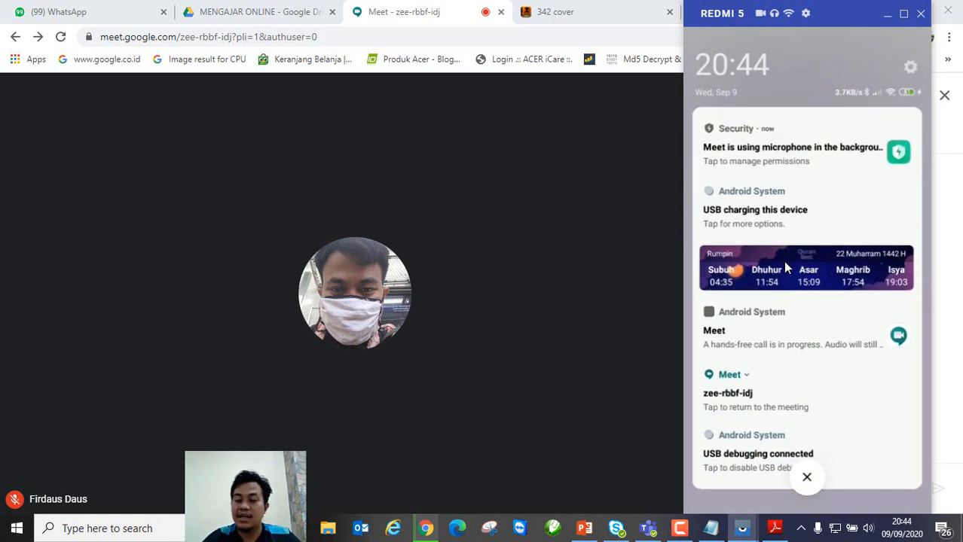
Step: From the phone's notification shade, return to the zee-rbbf-idj Meet call
click(729, 400)
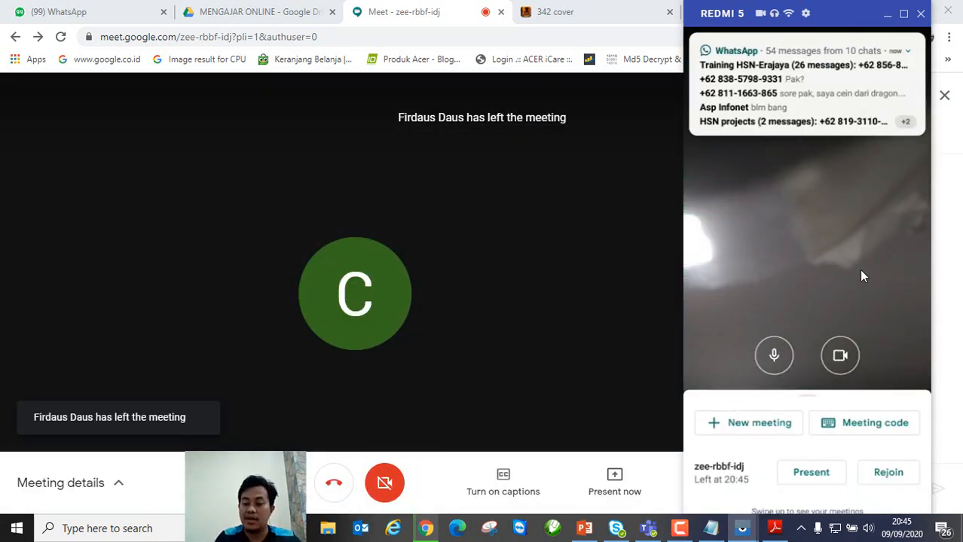
Step: Rejoin the zee-rbbf-idj call on the phone and open its in-call chat panel
click(888, 483)
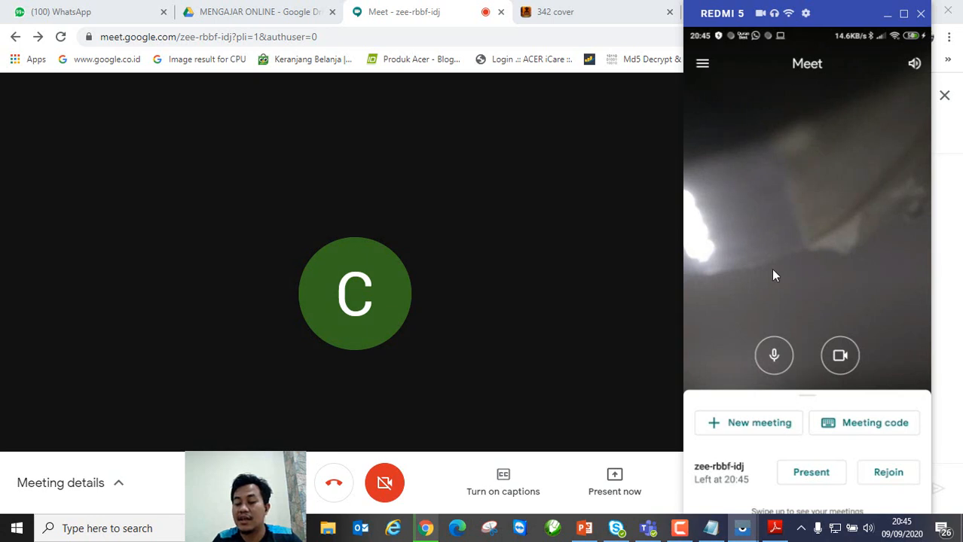
click(890, 473)
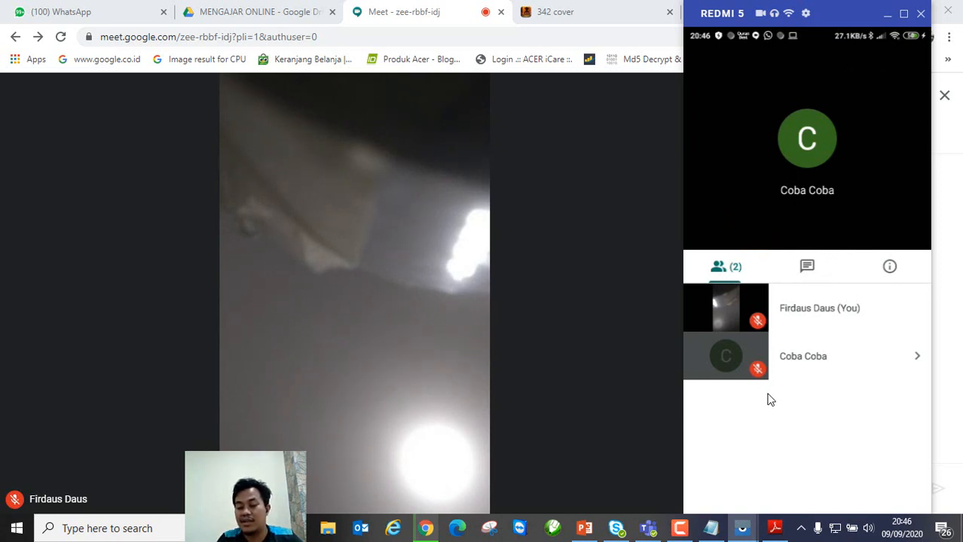
click(806, 267)
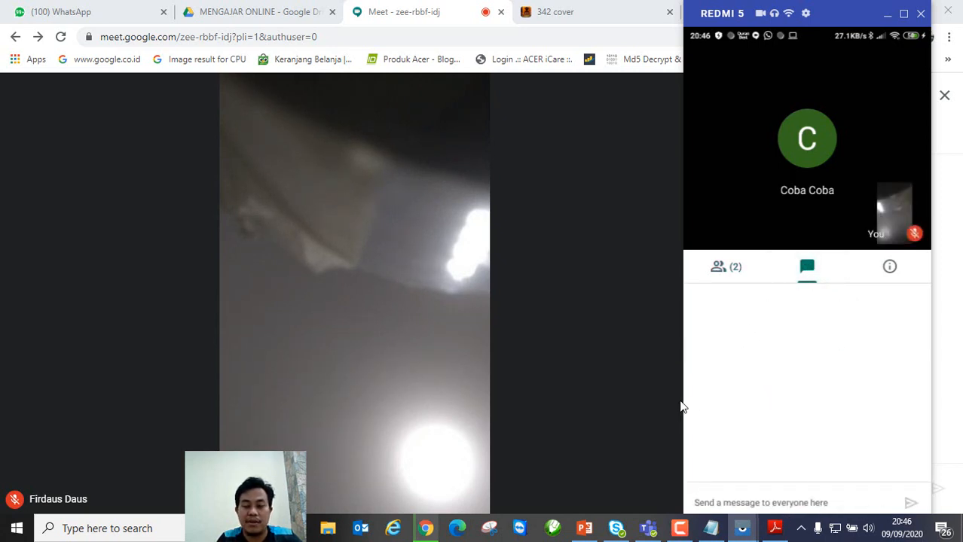
Step: In the Drive tab, open the KELAS 10 folder, then the BUKU ABSENSI Kelas 10 sheet
click(267, 17)
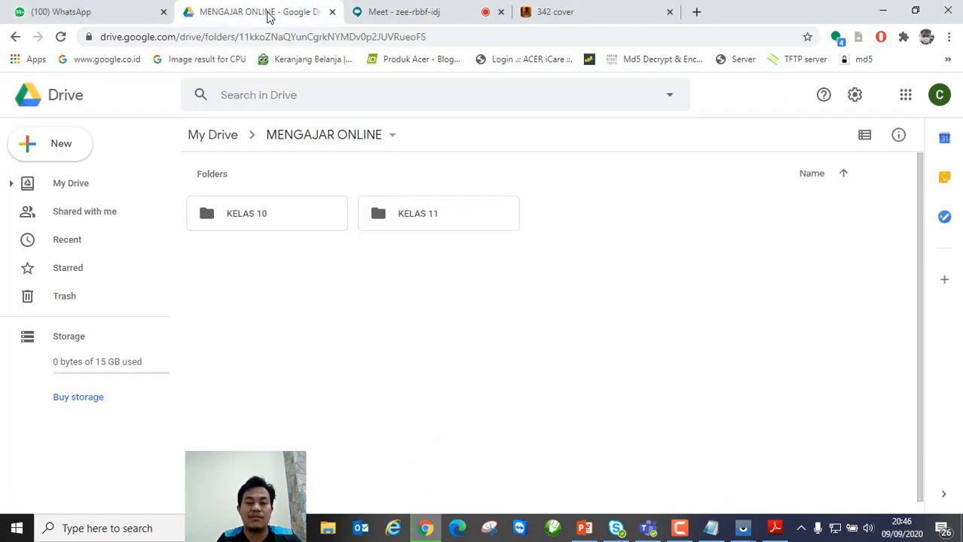
click(228, 217)
double_click(228, 217)
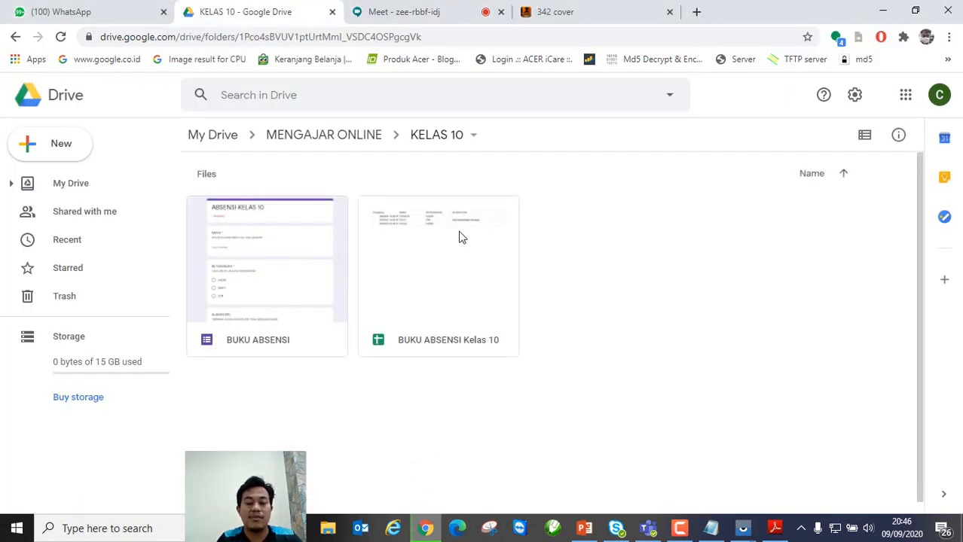
click(427, 249)
double_click(426, 249)
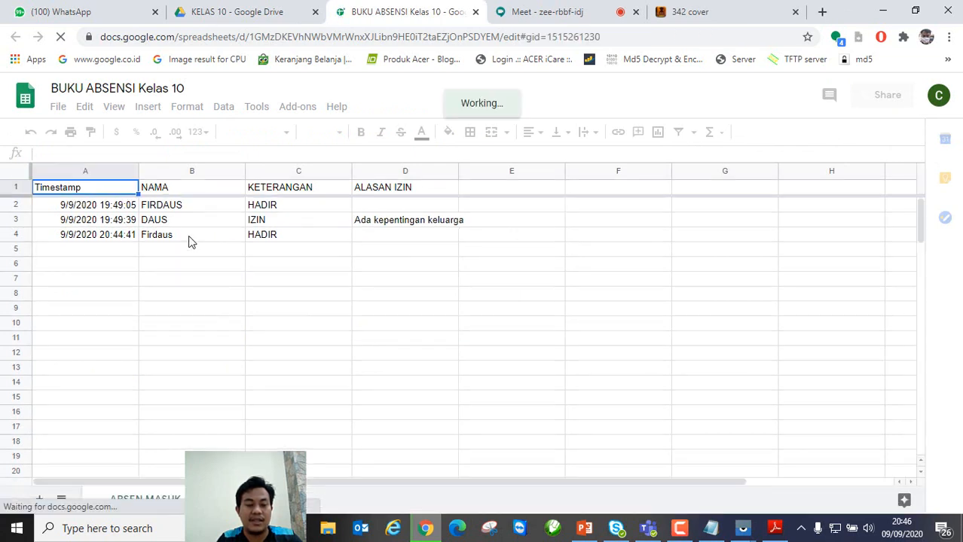
click(190, 237)
click(374, 204)
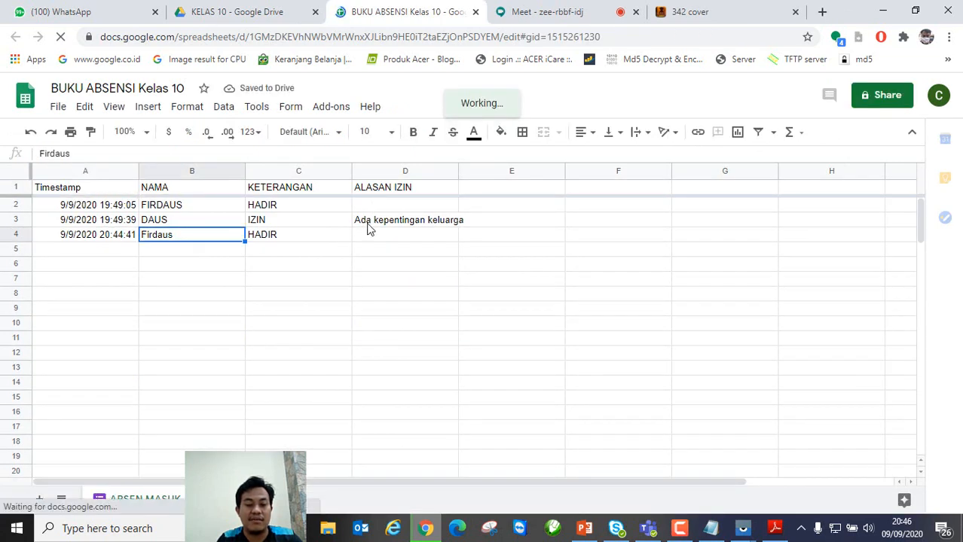
click(189, 236)
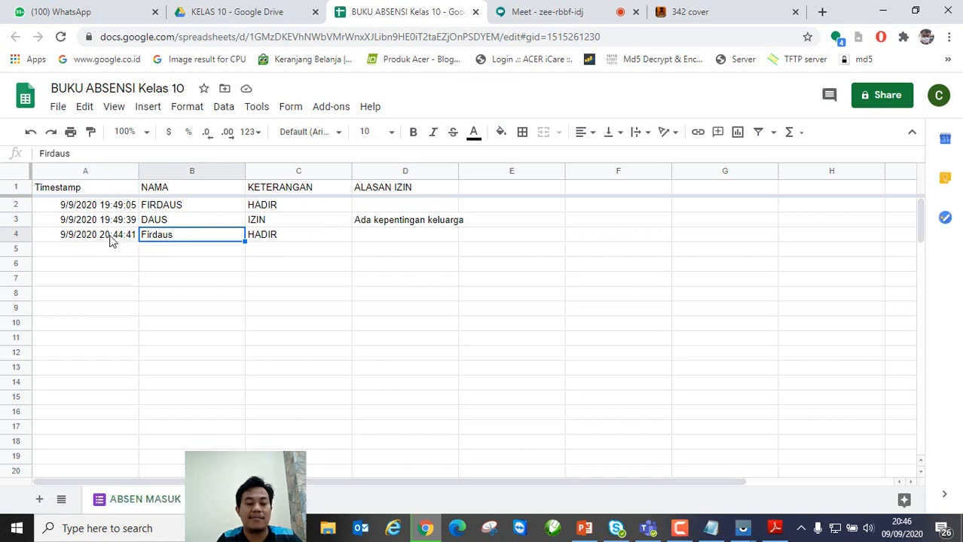
click(260, 245)
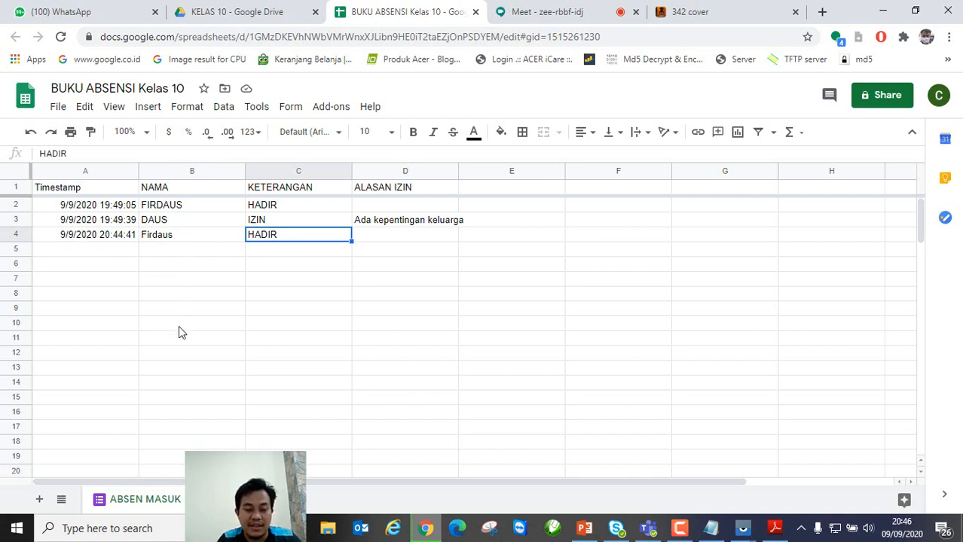
click(302, 372)
click(294, 238)
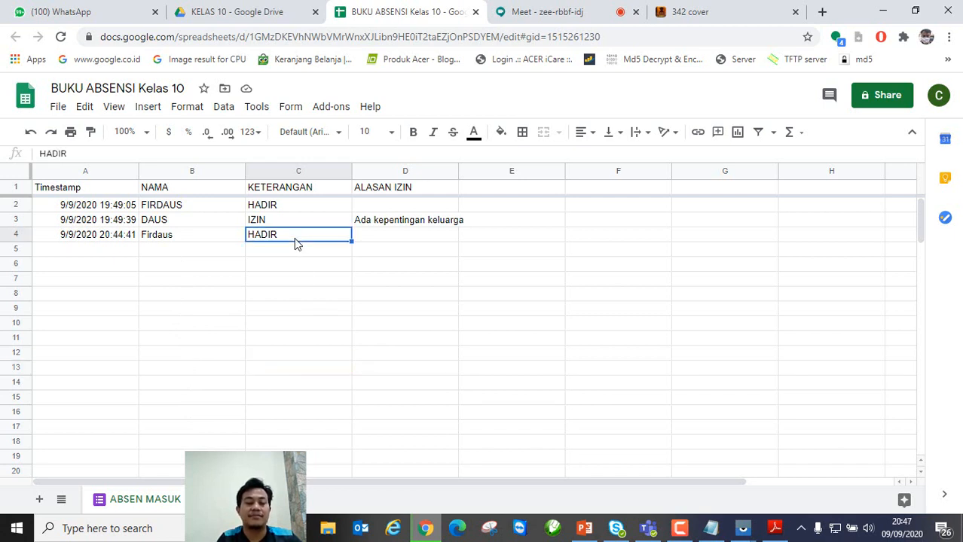
click(197, 240)
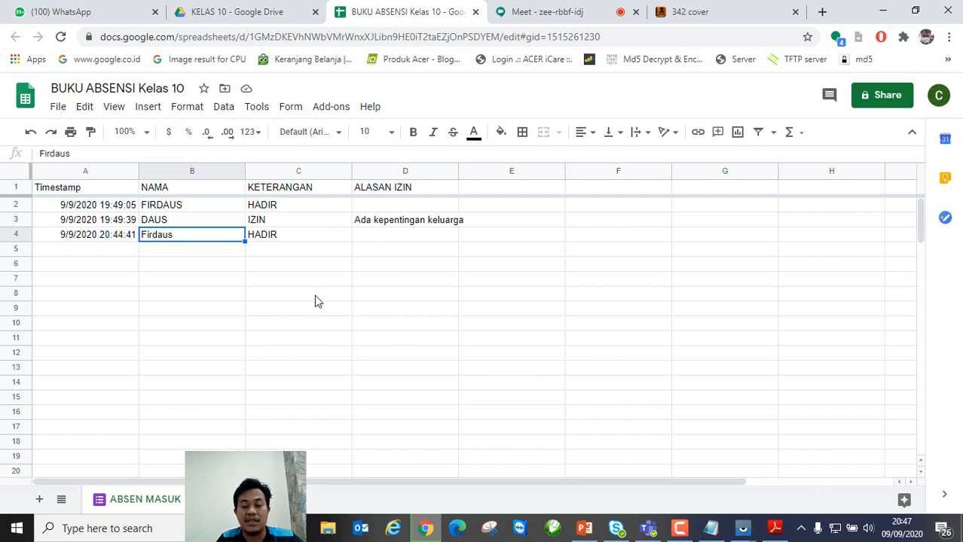
click(224, 251)
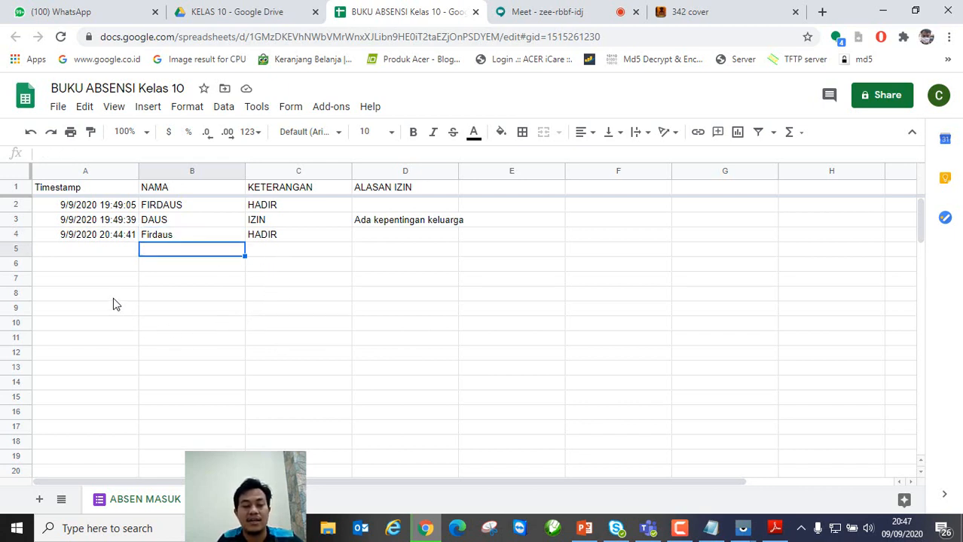
click(111, 252)
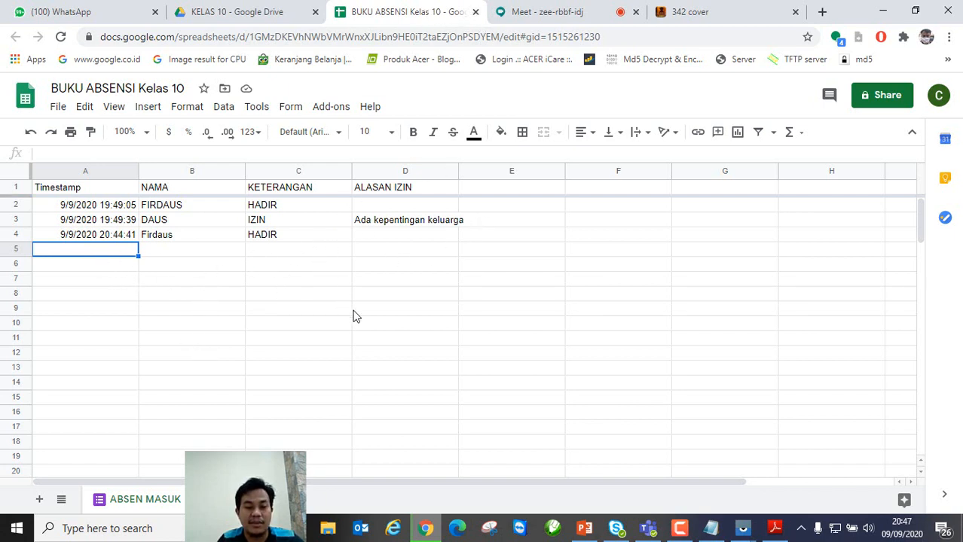
click(490, 230)
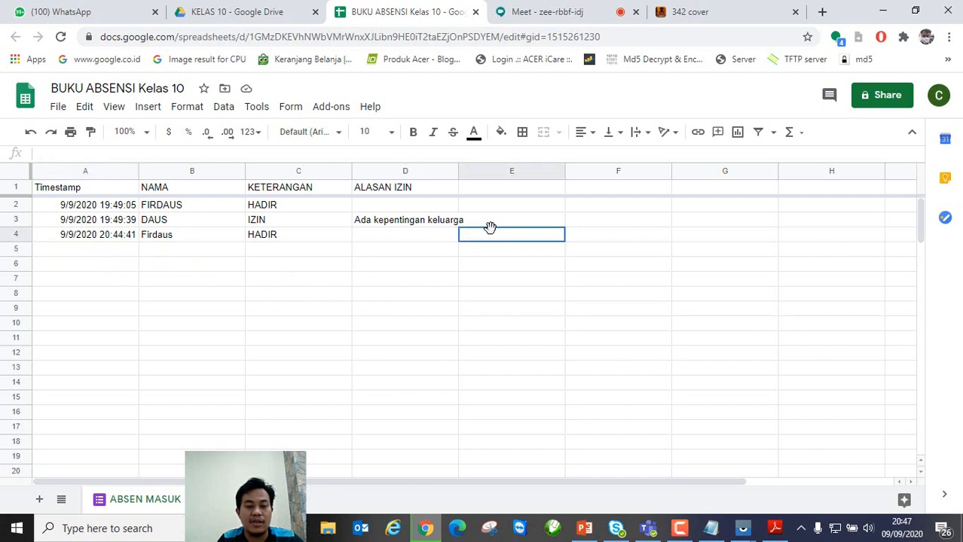
click(496, 199)
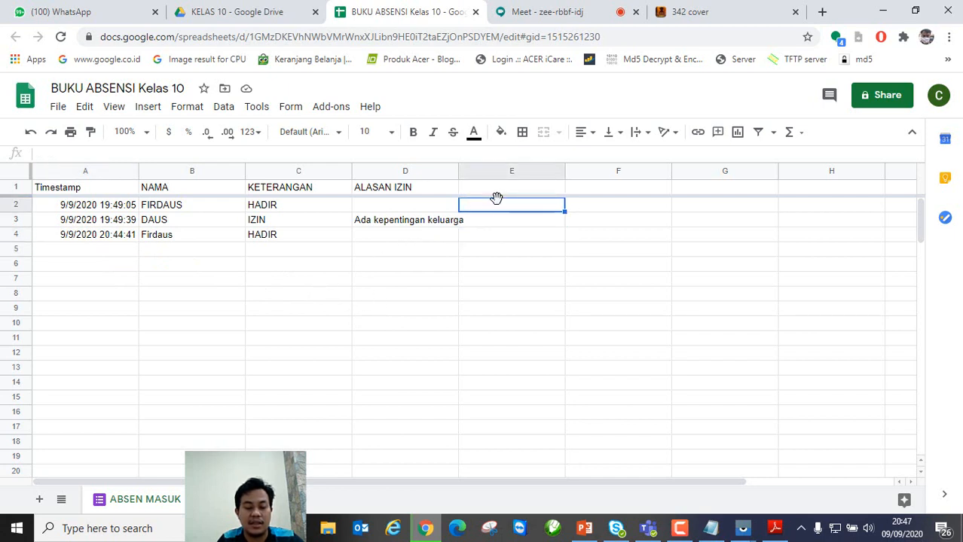
text(1)
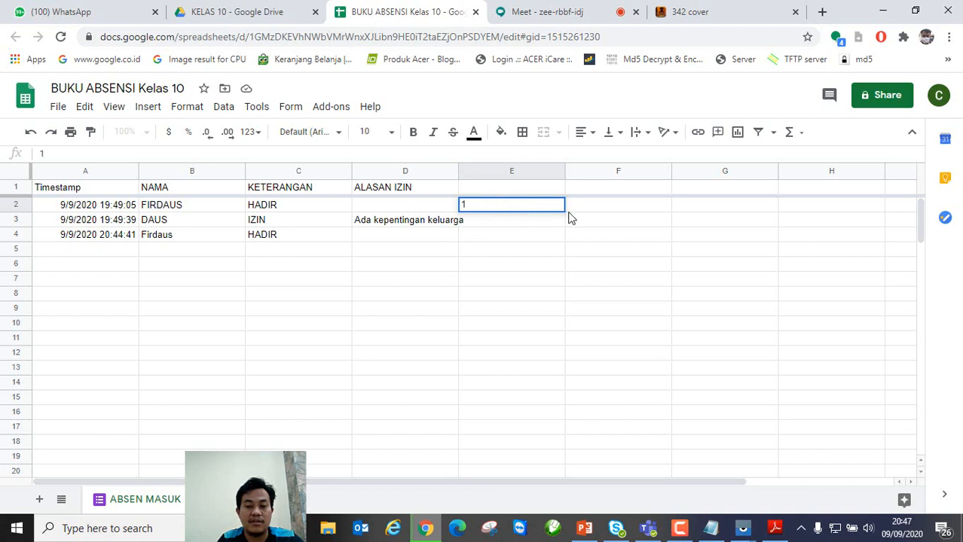
key(Tab)
click(561, 209)
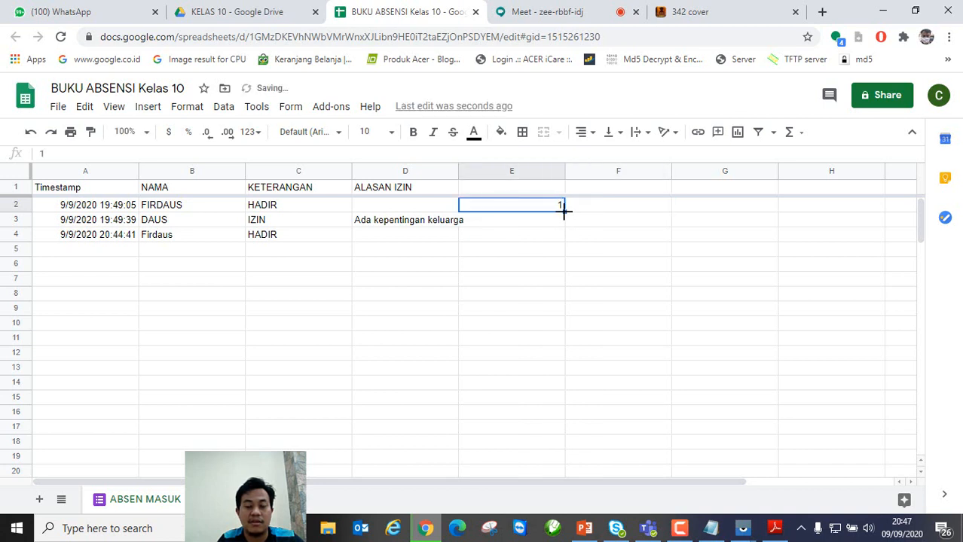
drag(564, 212, 560, 295)
click(558, 240)
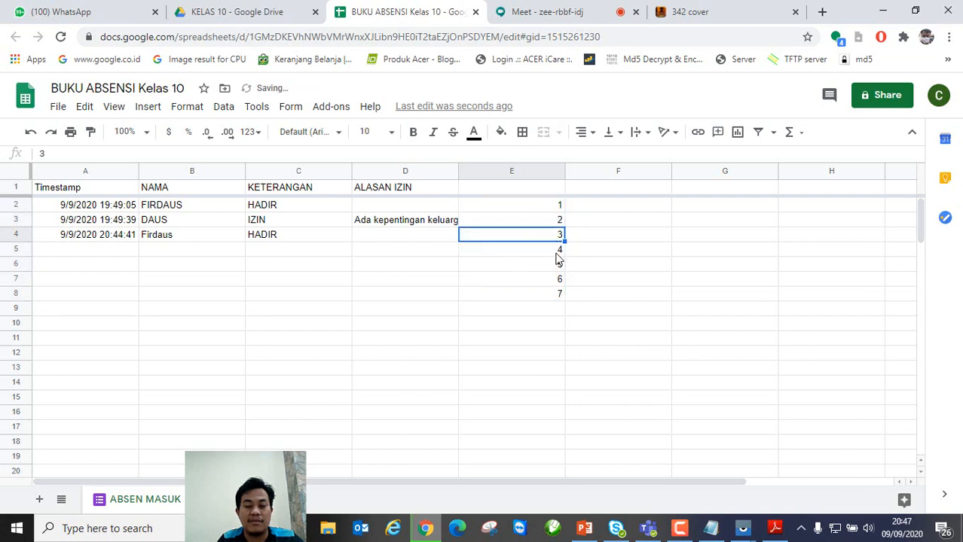
click(557, 208)
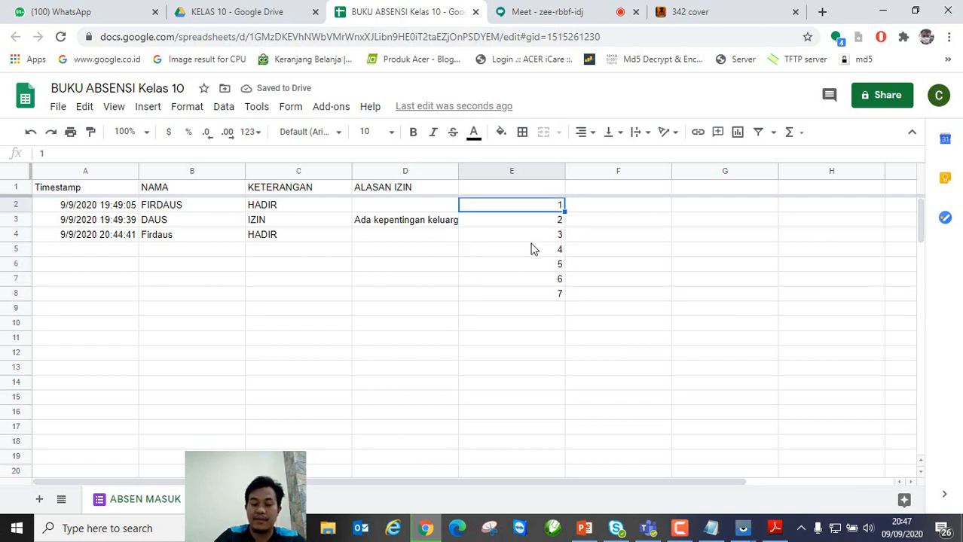
key(shift+Down)
key(shift+Down)
key(shift+Down)
key(shift+Down)
key(shift+Down)
key(shift+Down)
key(Delete)
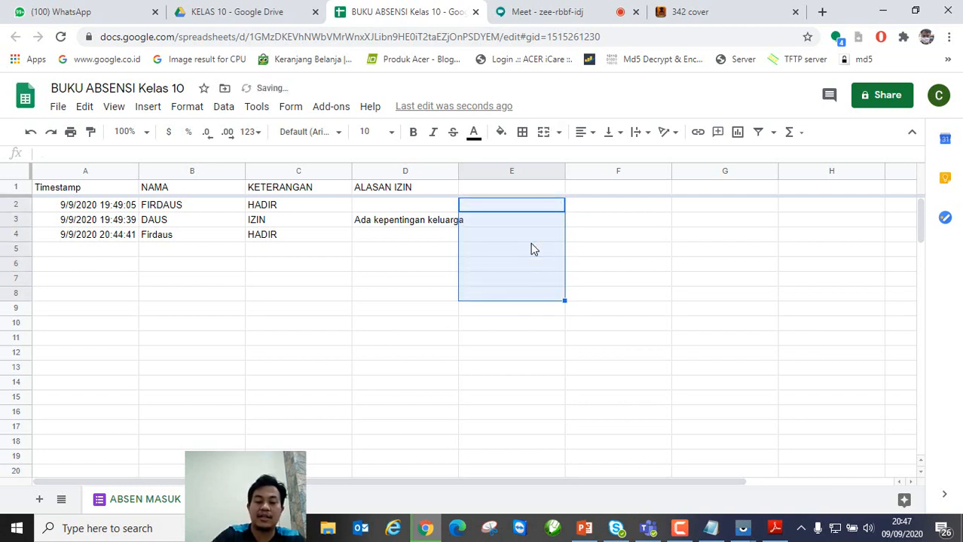
click(660, 237)
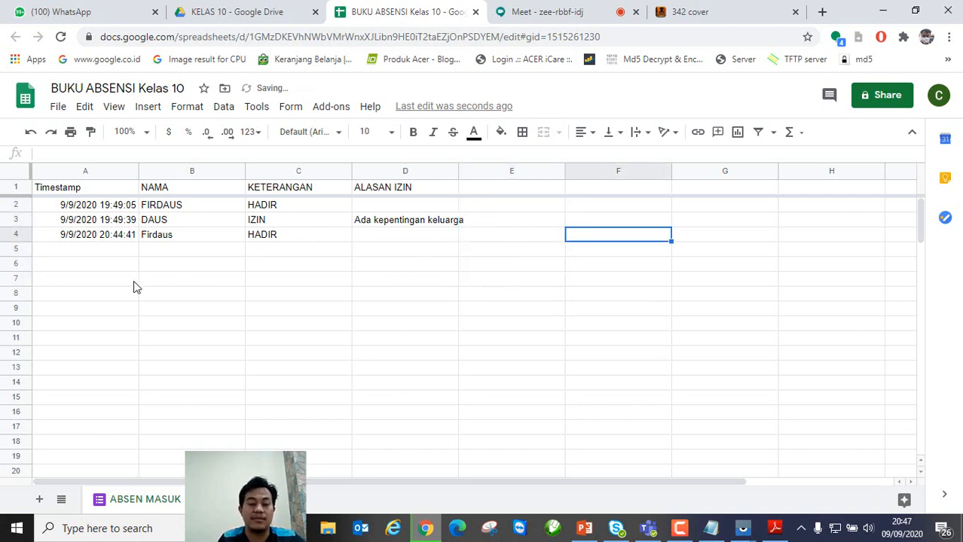
Step: Inspect the response timestamps in column A and select the respondent names B2:B4
click(79, 240)
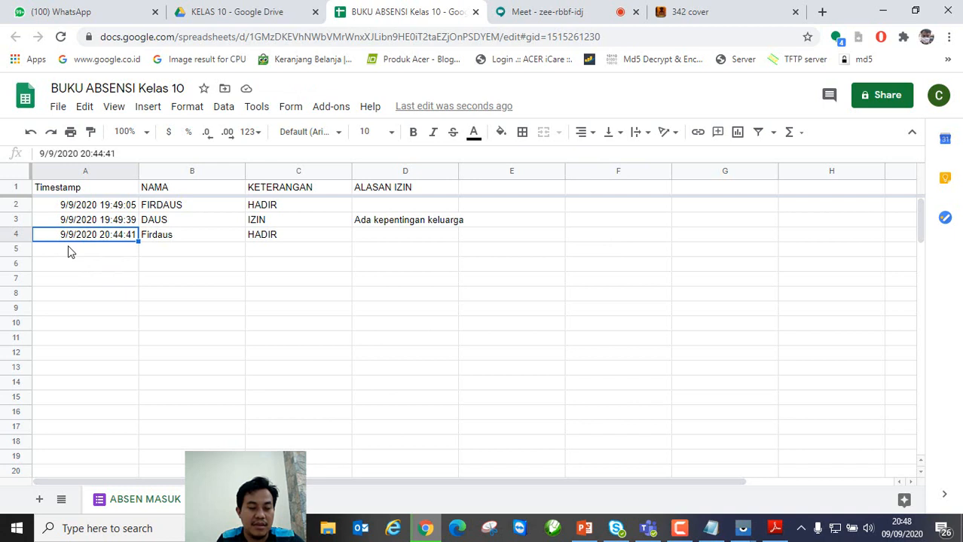
click(80, 252)
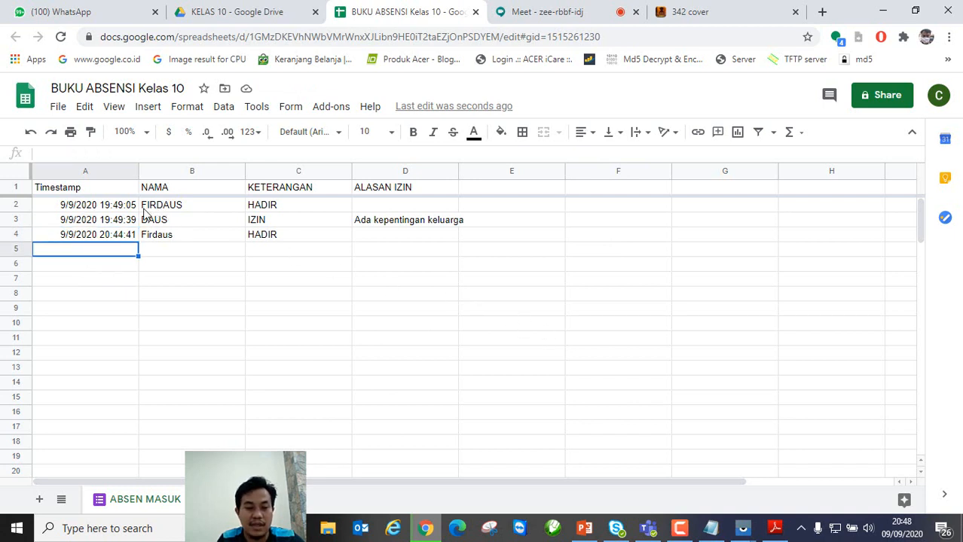
drag(115, 211, 121, 237)
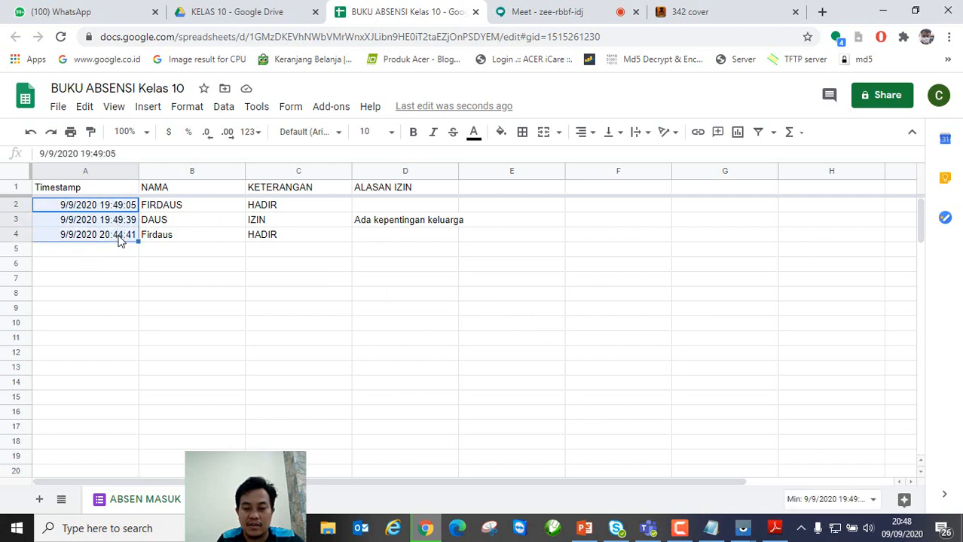
click(635, 341)
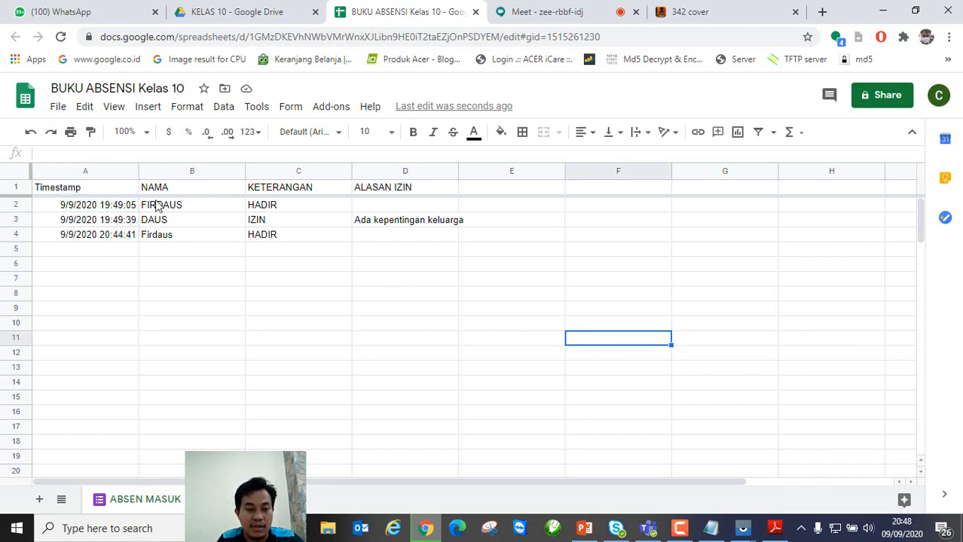
drag(158, 204, 169, 244)
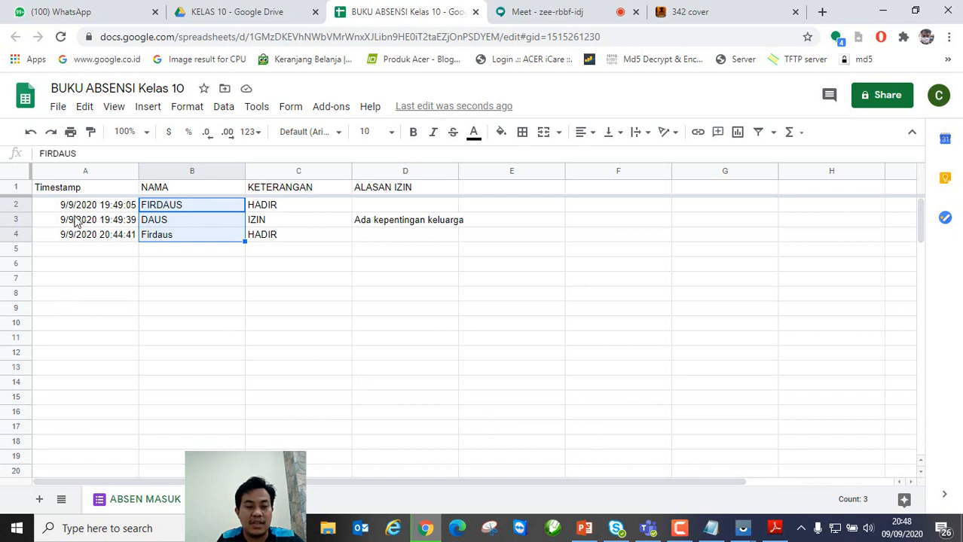
click(187, 274)
click(167, 209)
drag(167, 210, 164, 232)
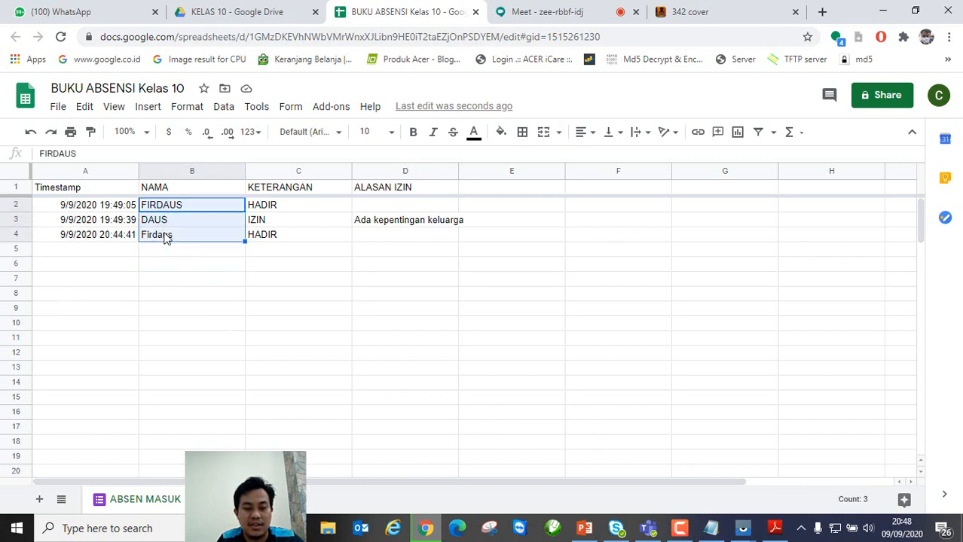
Step: Reselect the names, copy FIRDAUS from B2, then cancel the copy
click(192, 293)
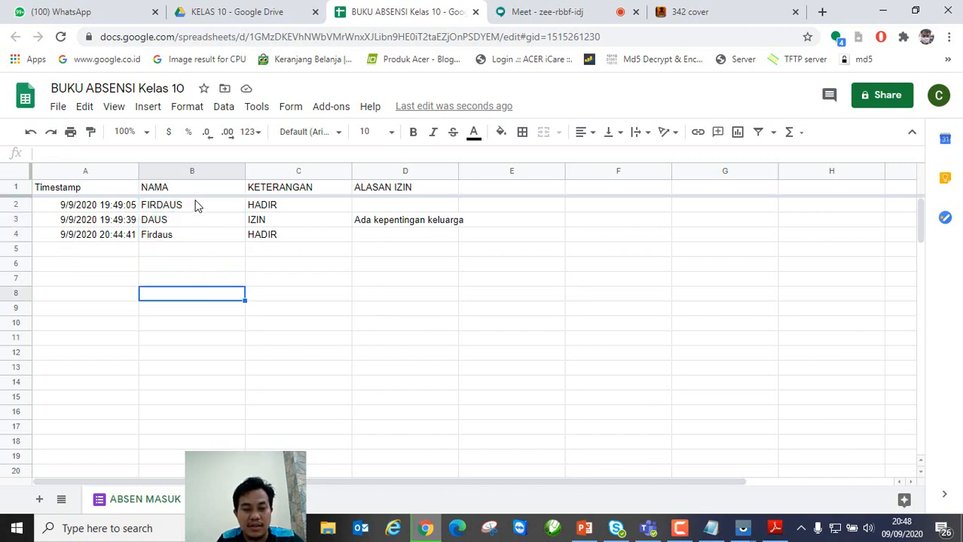
click(195, 208)
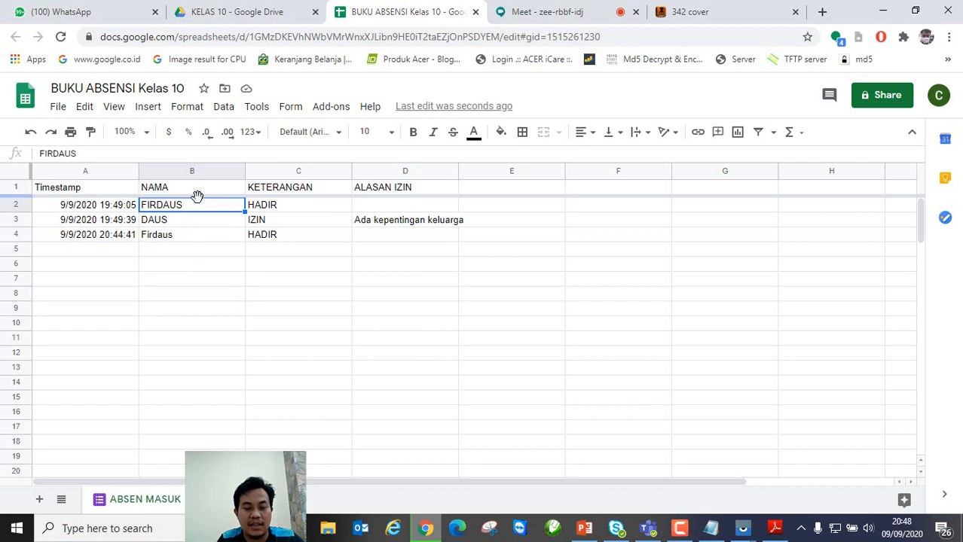
drag(196, 211, 195, 238)
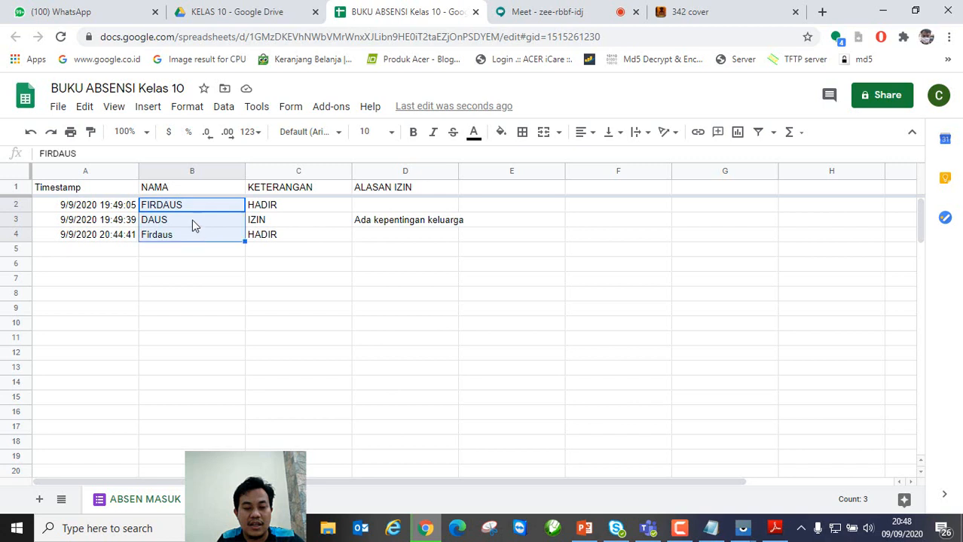
click(201, 208)
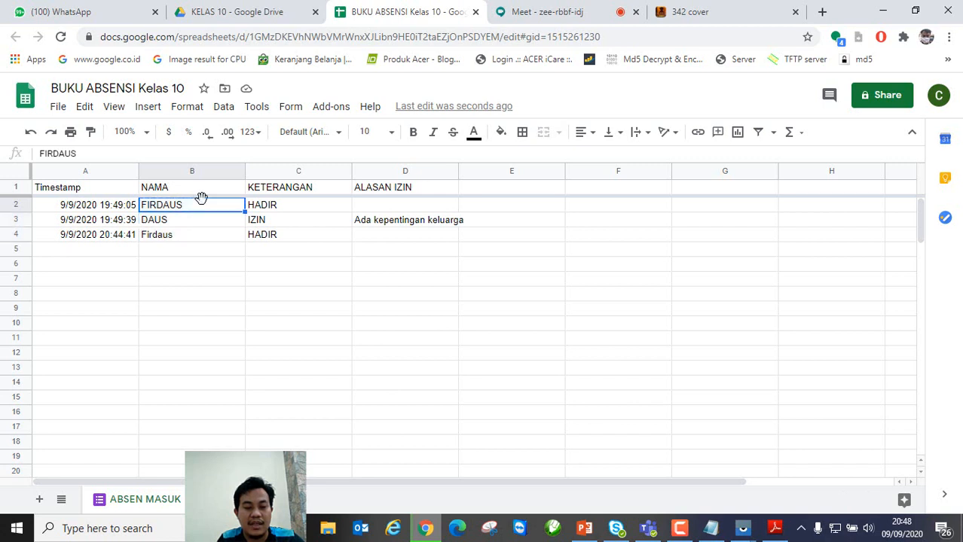
key(ctrl+c)
key(Escape)
Step: Try moving D3's reason text into E3 and dismiss the 'Cannot cut from form data' warning
click(395, 226)
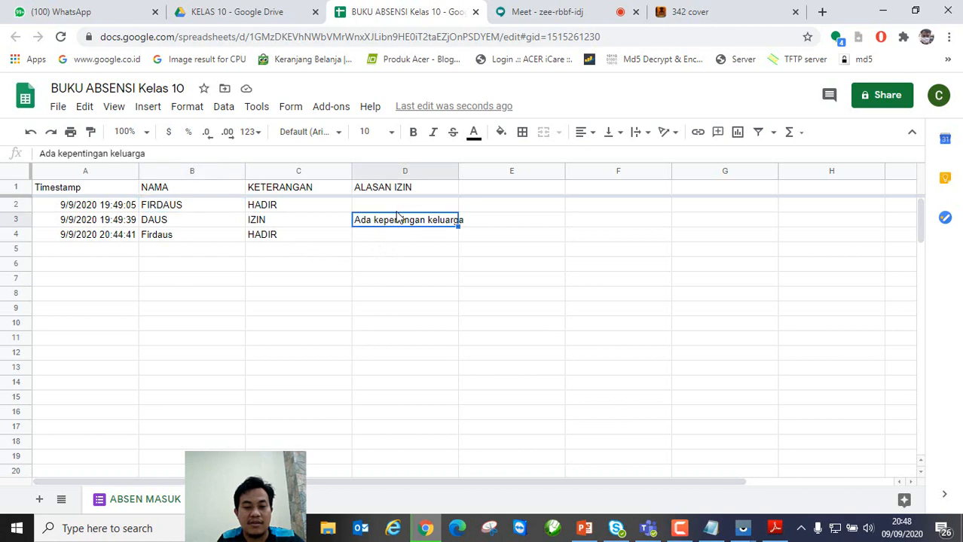
drag(445, 214, 486, 223)
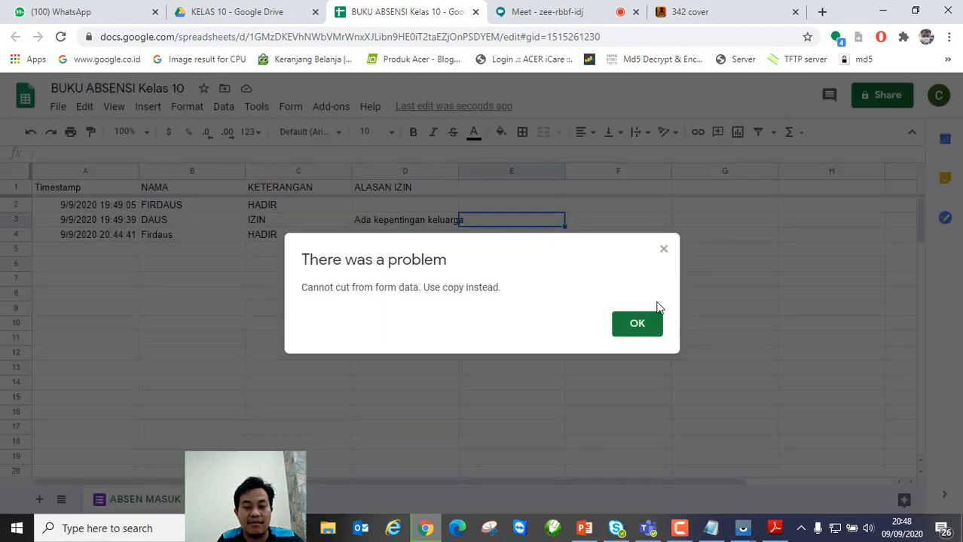
click(649, 325)
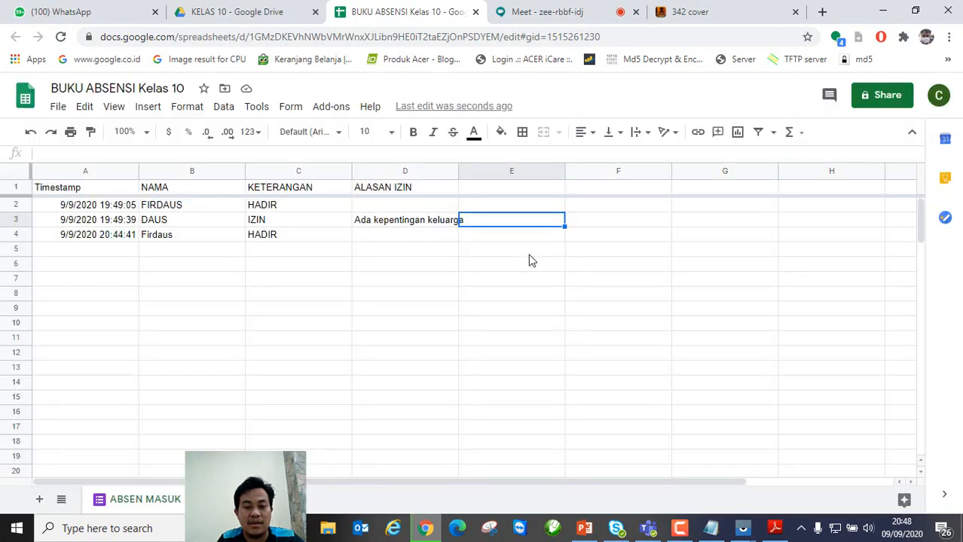
click(433, 226)
Step: Look over the names DAUS and Firdaus, reselect B2:B4, then clear the selection
click(194, 220)
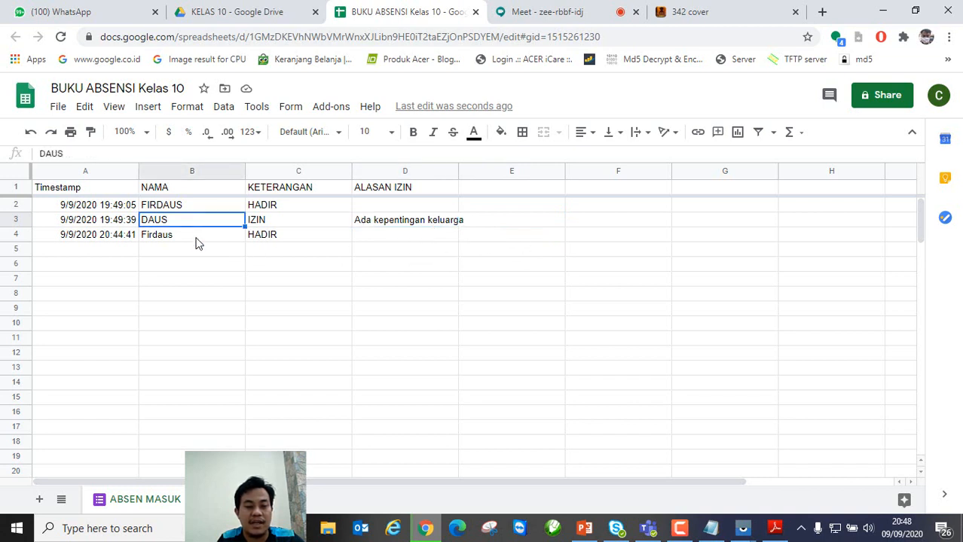
click(197, 239)
click(192, 256)
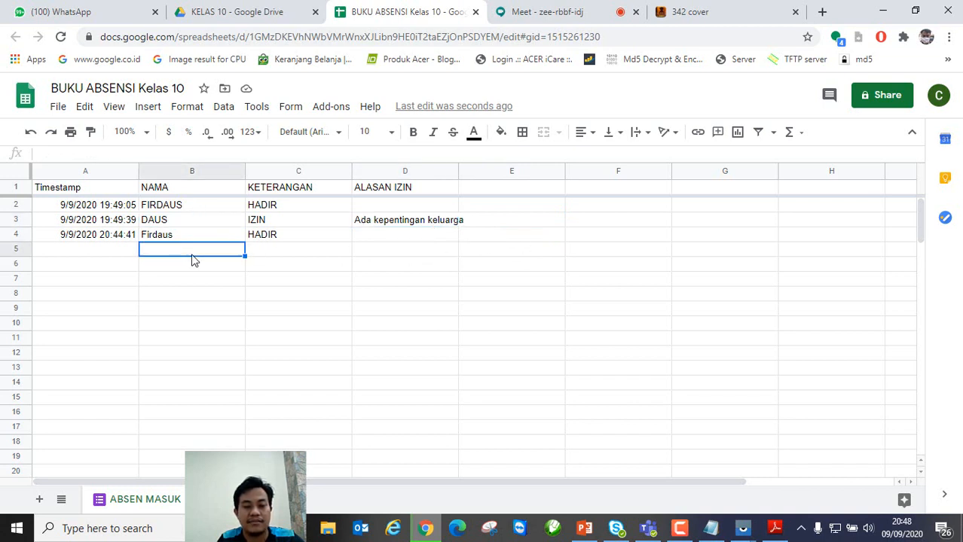
key(ctrl+Up)
click(196, 207)
drag(194, 207, 194, 237)
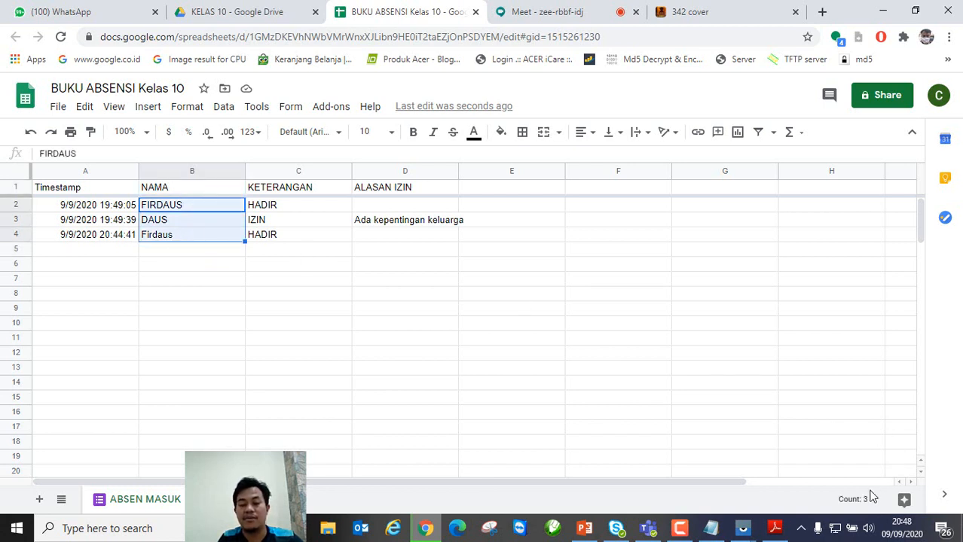
click(764, 428)
Step: Check the Meet participant list, close the BUKU ABSENSI Kelas 10 tab, and open the chat
click(580, 18)
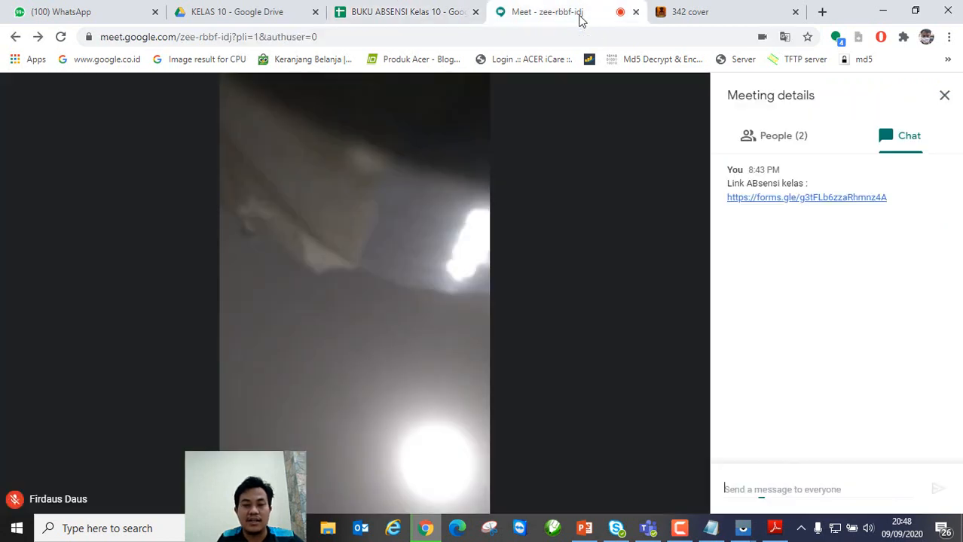
click(787, 141)
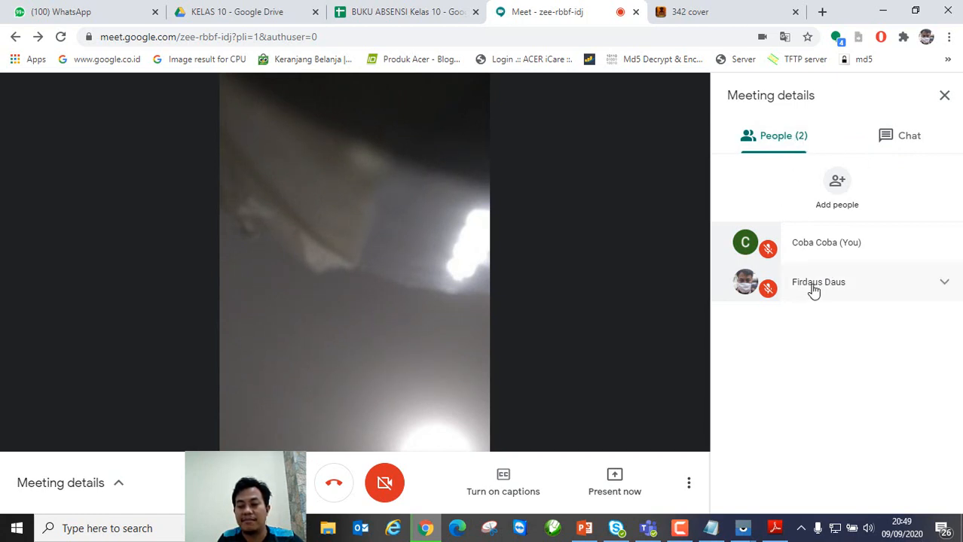
click(431, 19)
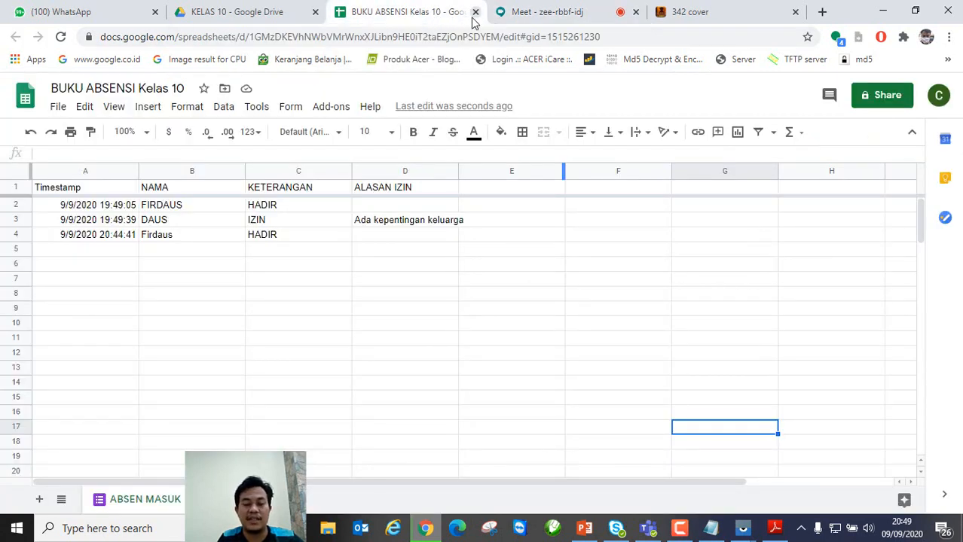
click(585, 19)
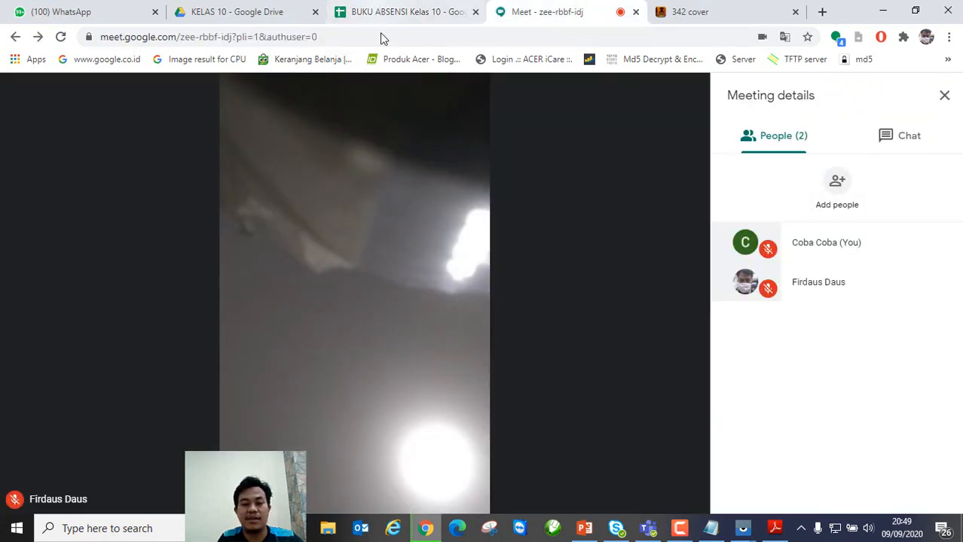
click(399, 11)
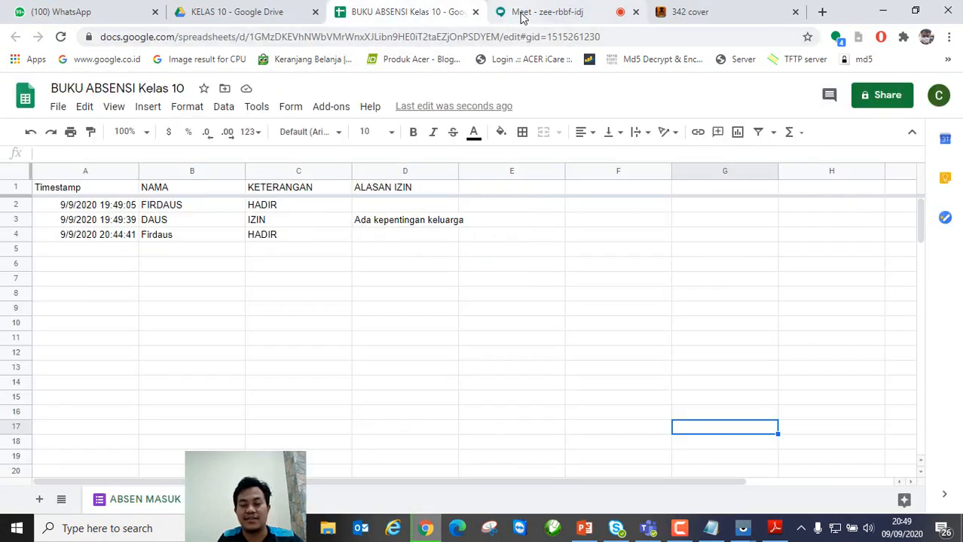
click(476, 12)
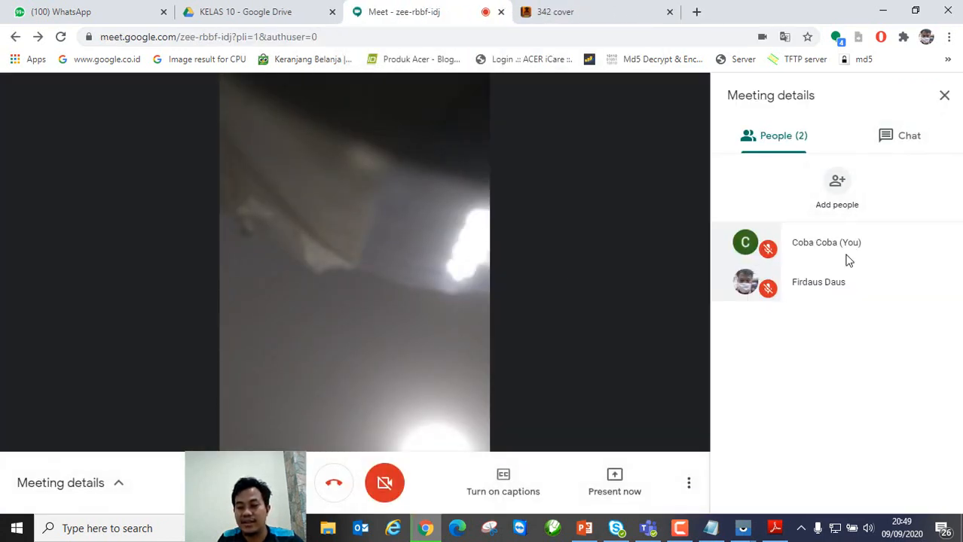
click(893, 147)
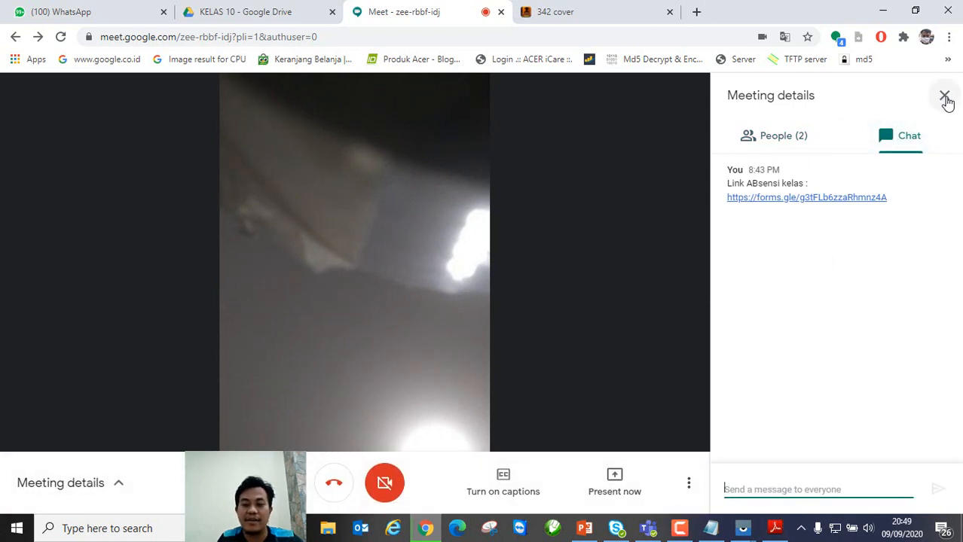
Step: Erase a stray chat character, close the side panel, and dismiss the Present now menu unused
click(821, 485)
text(f)
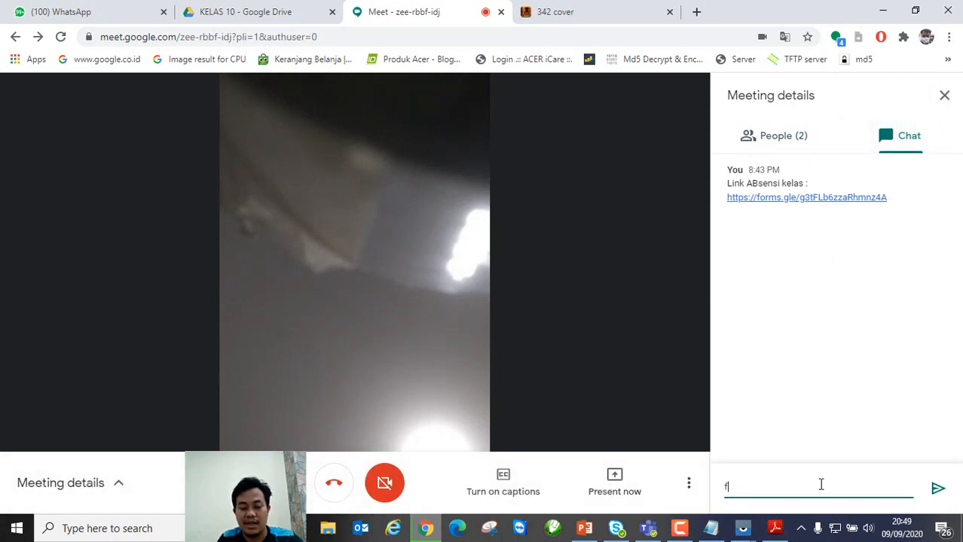
key(BackSpace)
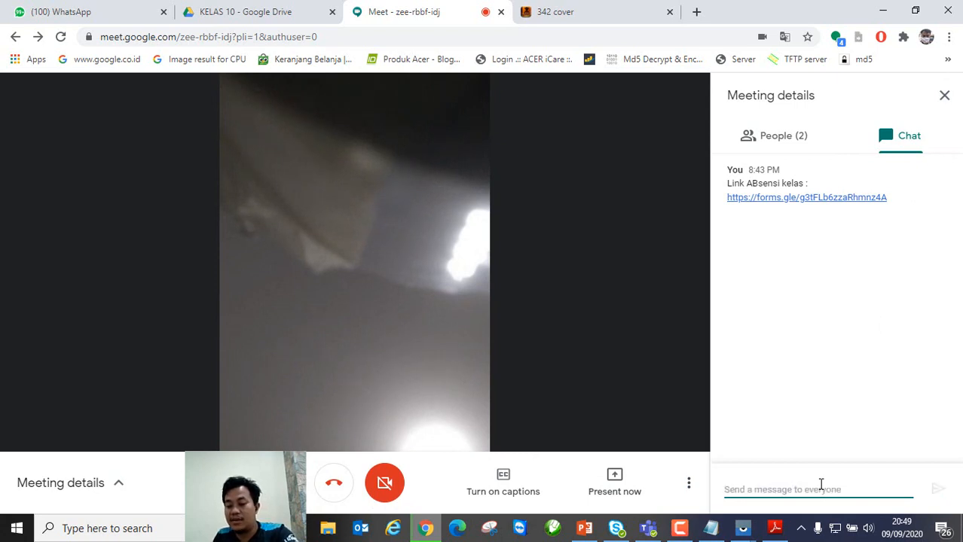
click(946, 96)
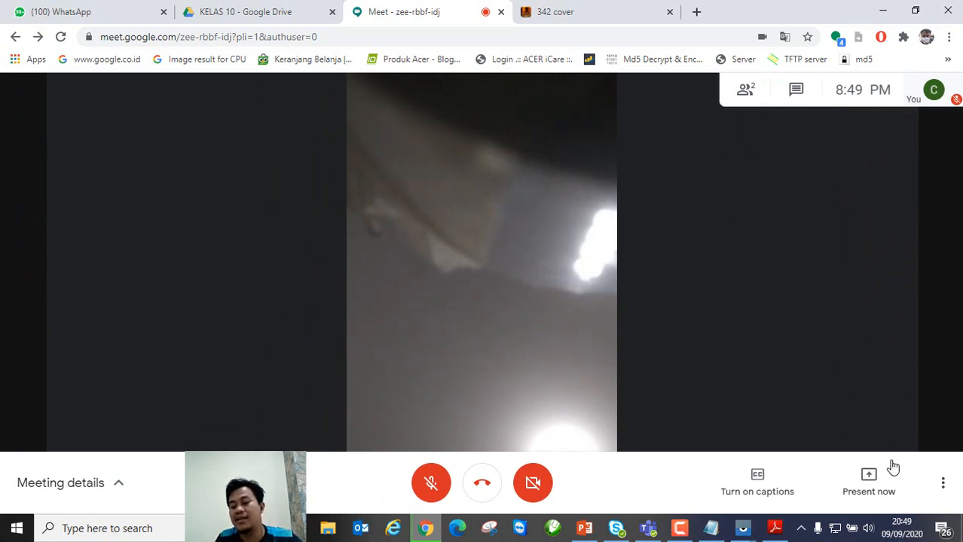
click(882, 483)
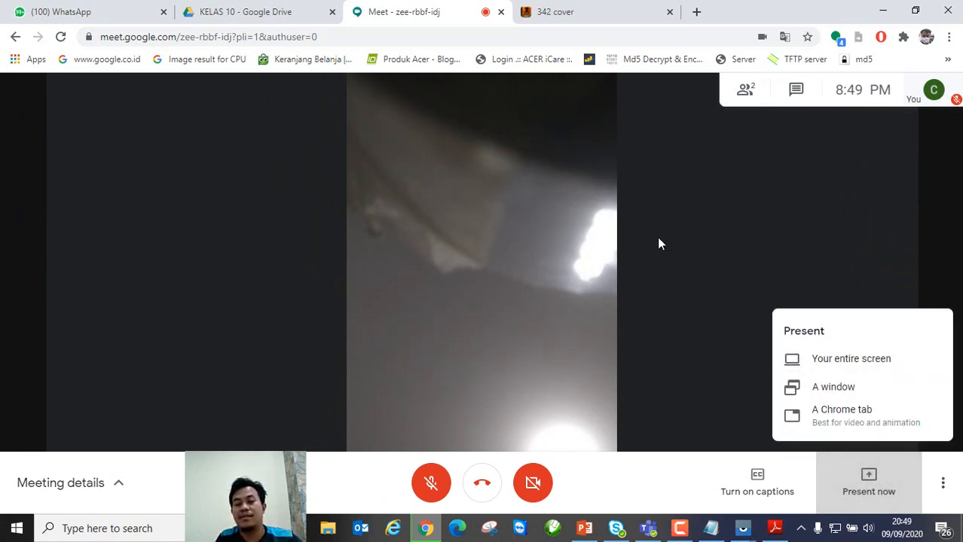
click(675, 248)
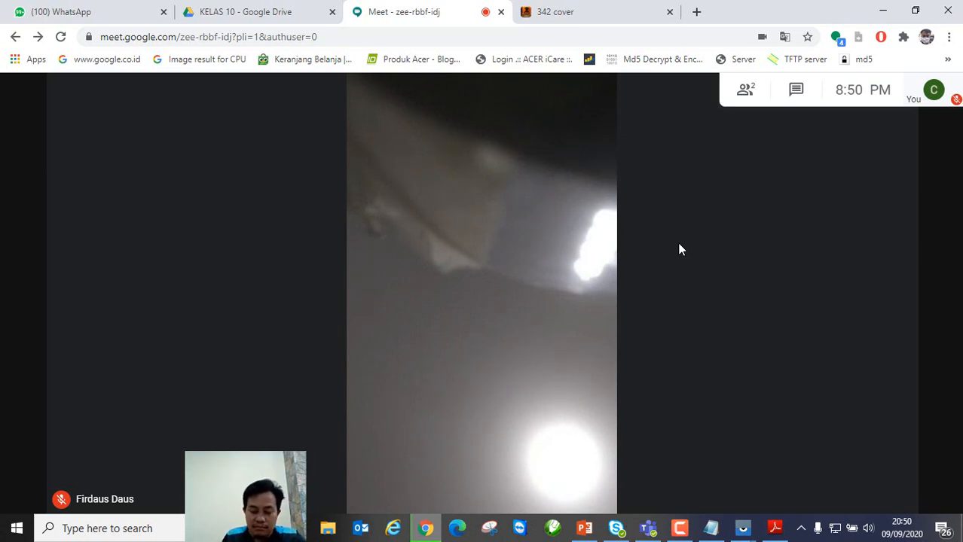
mouse_move(487, 210)
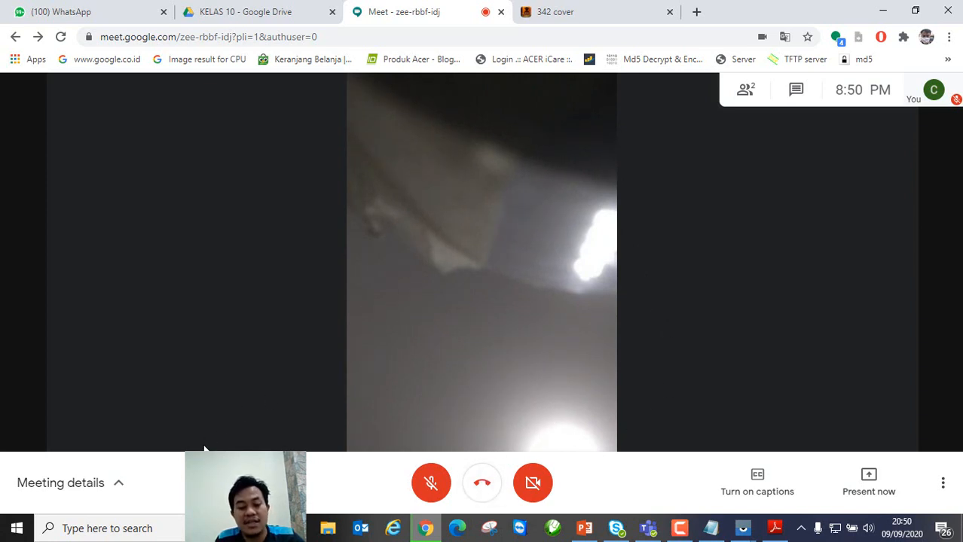
click(119, 489)
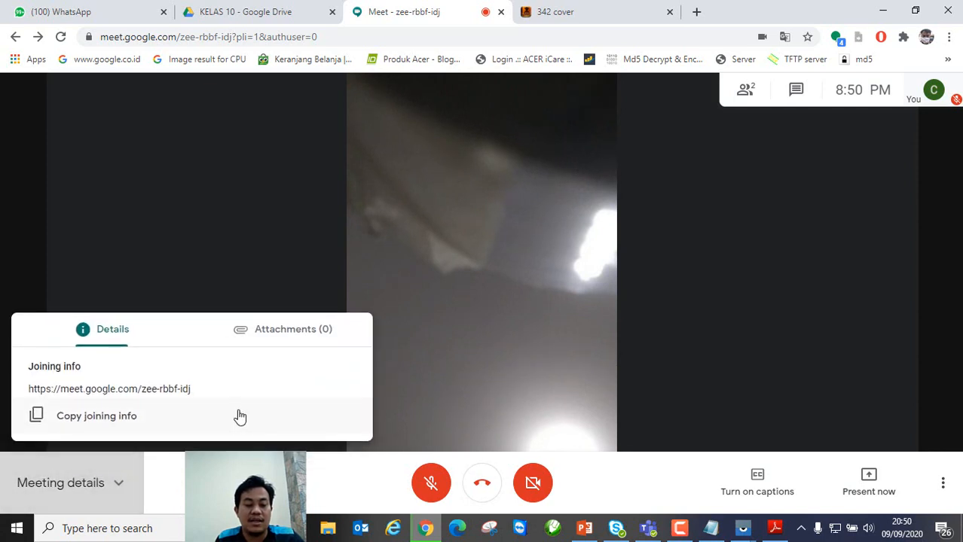
click(749, 98)
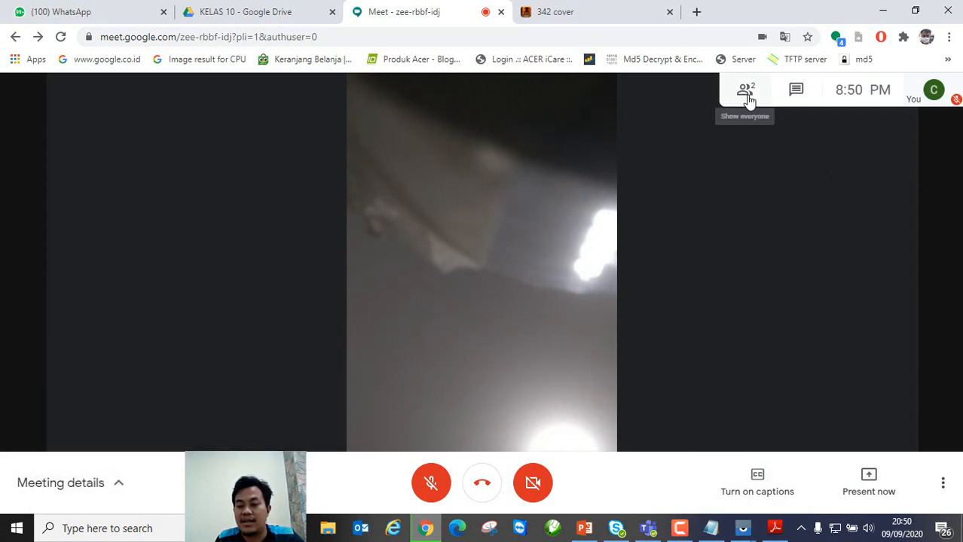
click(744, 104)
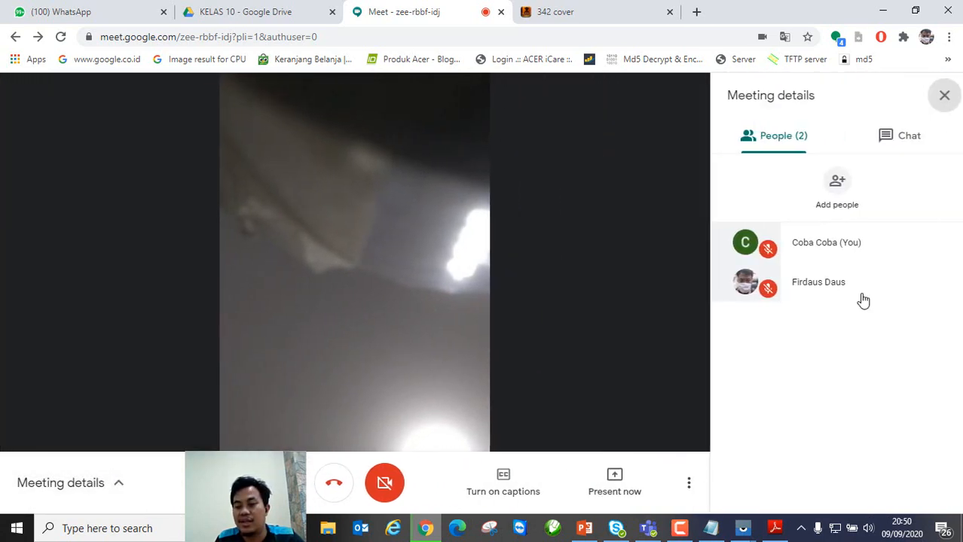
click(941, 284)
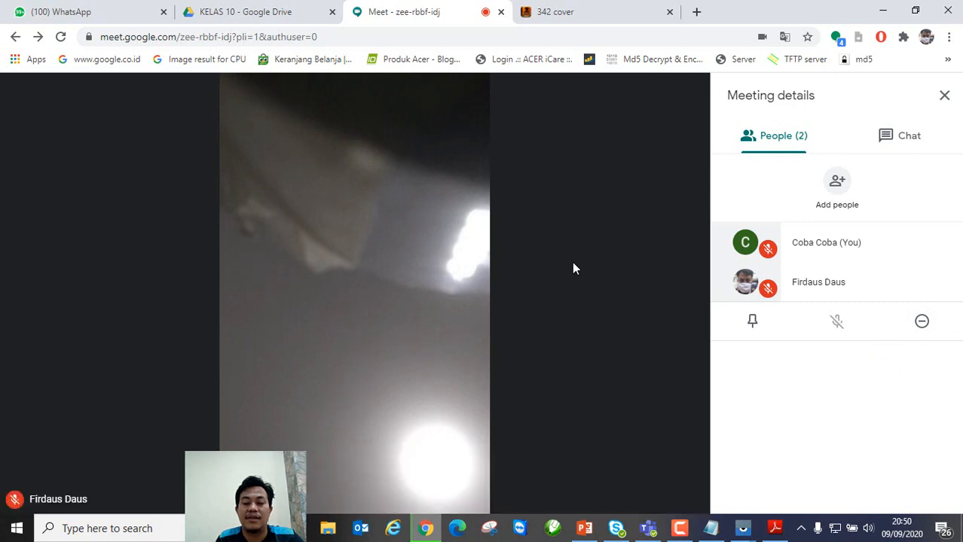
click(945, 96)
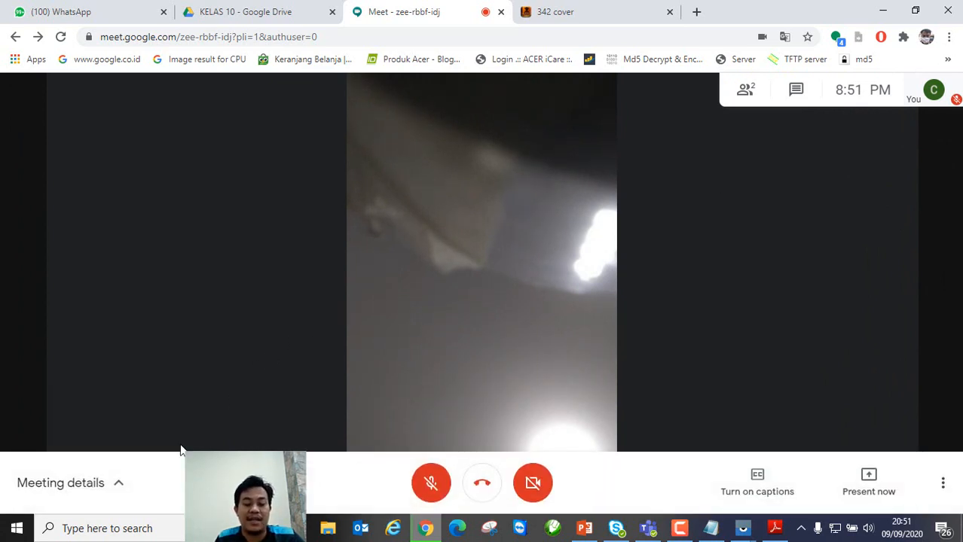
click(117, 494)
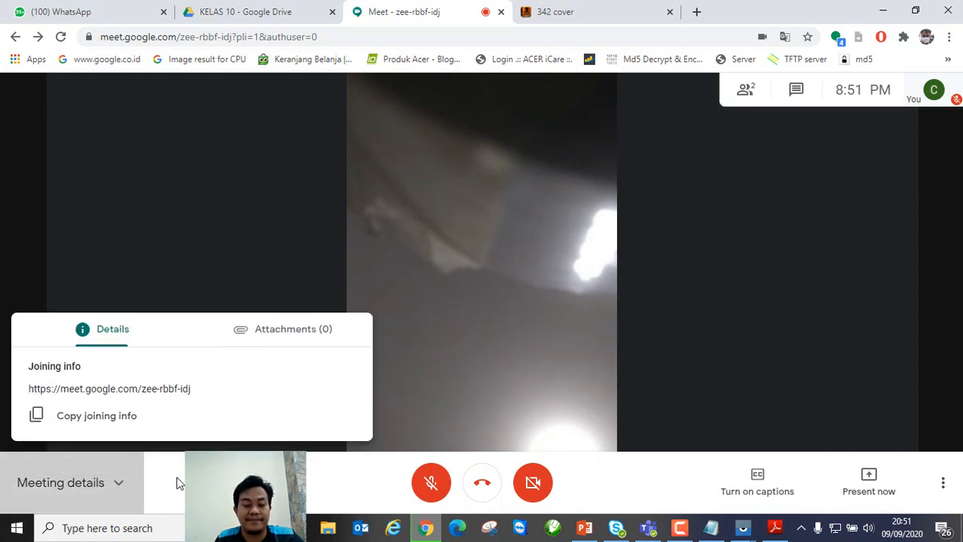
drag(214, 396, 29, 390)
click(202, 396)
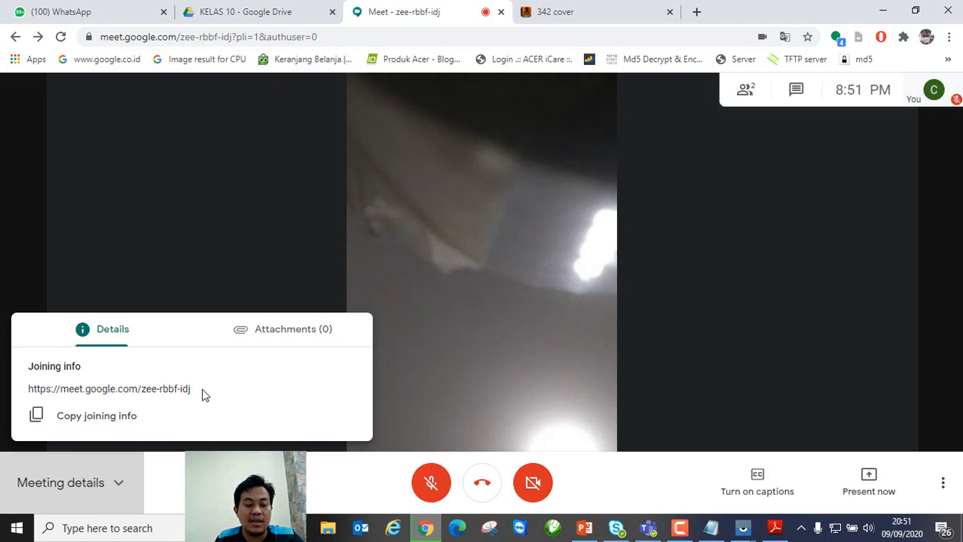
drag(204, 395, 141, 389)
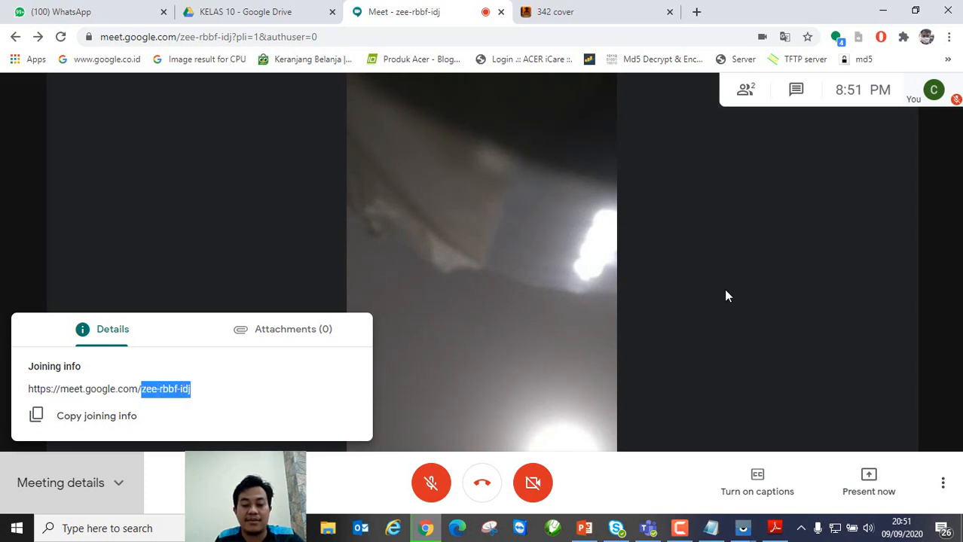
click(651, 294)
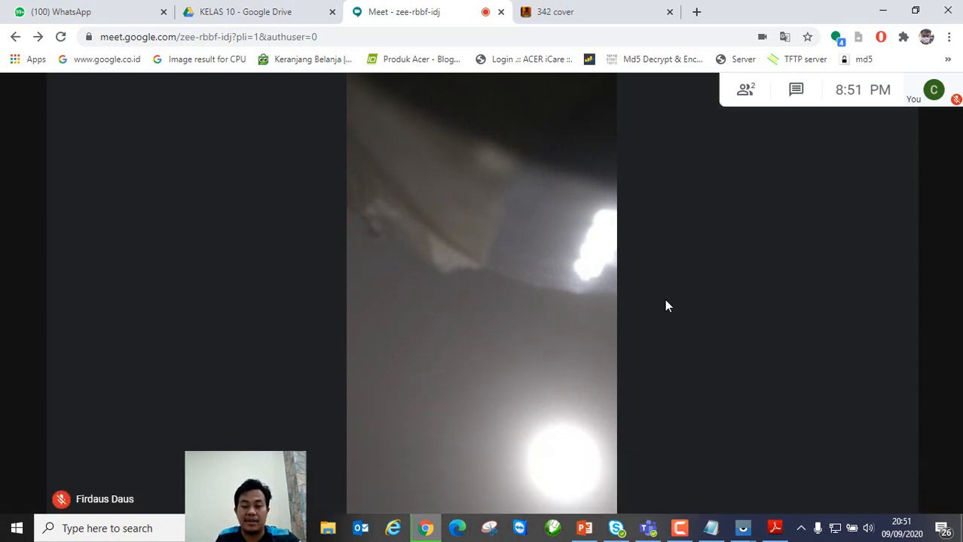
Step: Return to the KELAS 10 Drive folder after glancing at the Transisi Ke Kelas Maya slide
click(269, 11)
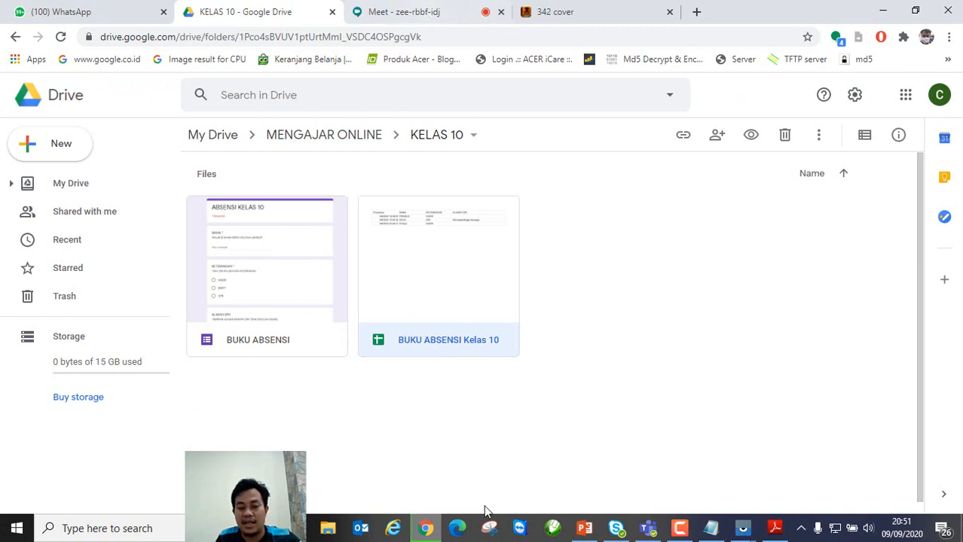
click(584, 530)
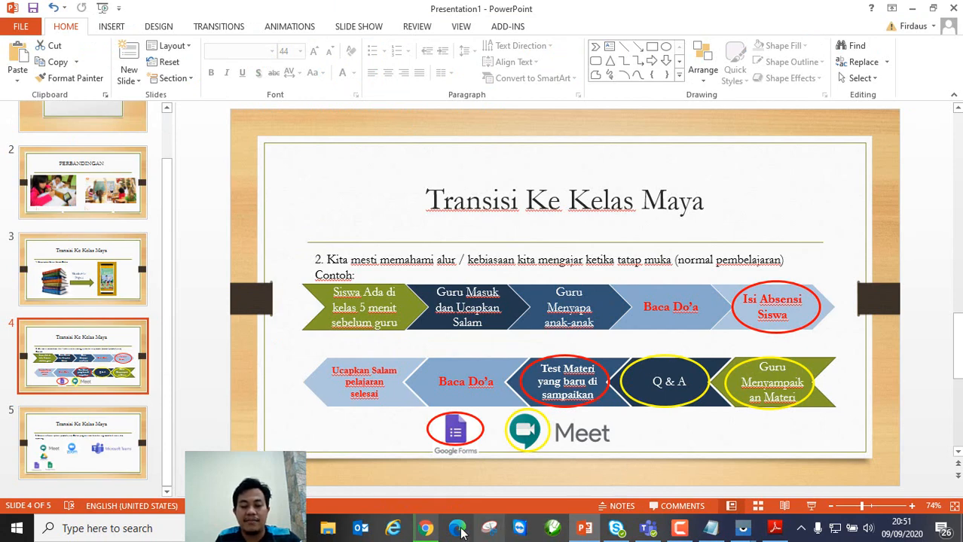
click(427, 530)
click(410, 420)
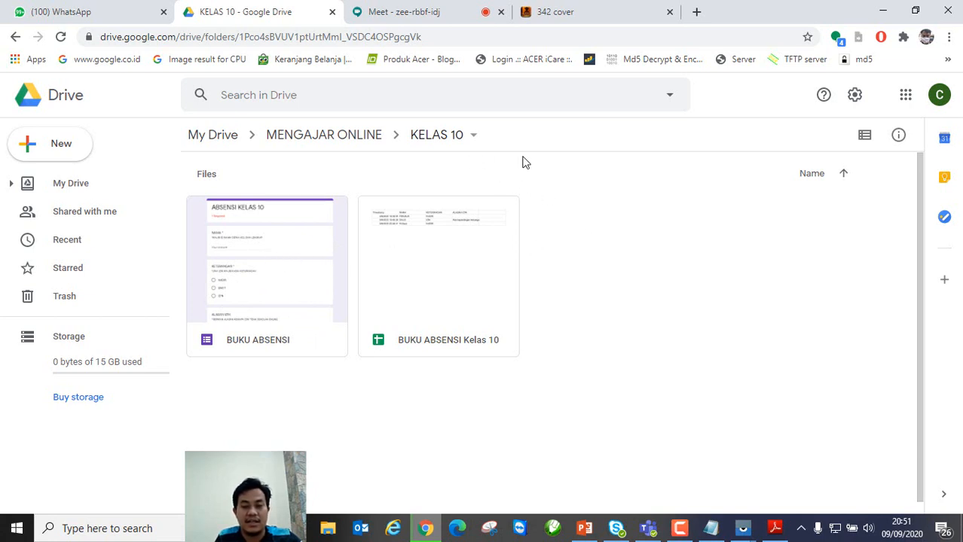
Step: Create a blank form via New > More > Google Forms in that folder
click(49, 153)
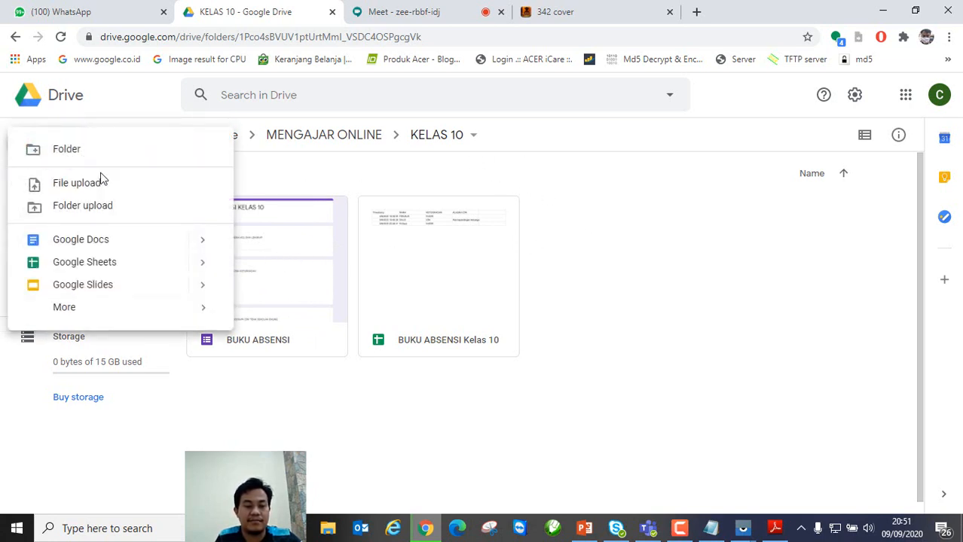
mouse_move(174, 318)
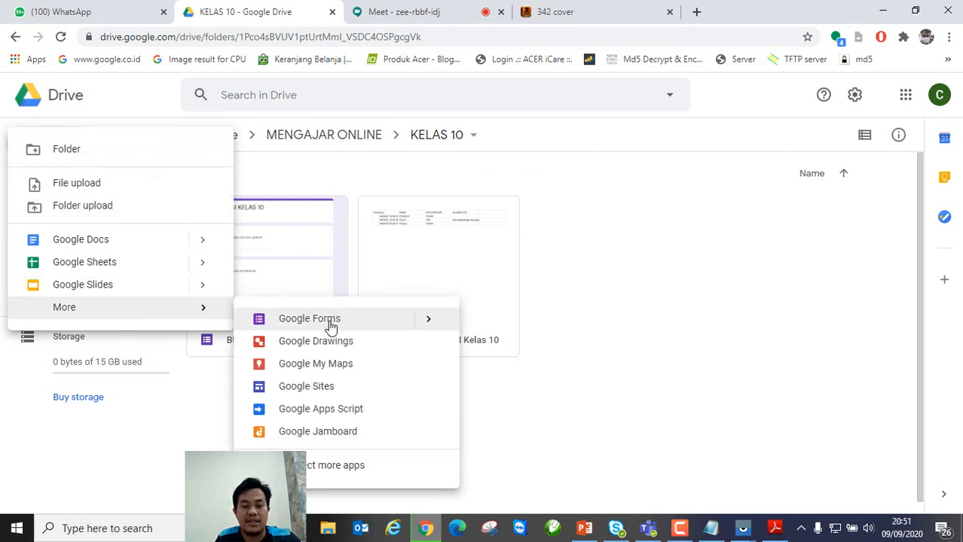
mouse_move(430, 324)
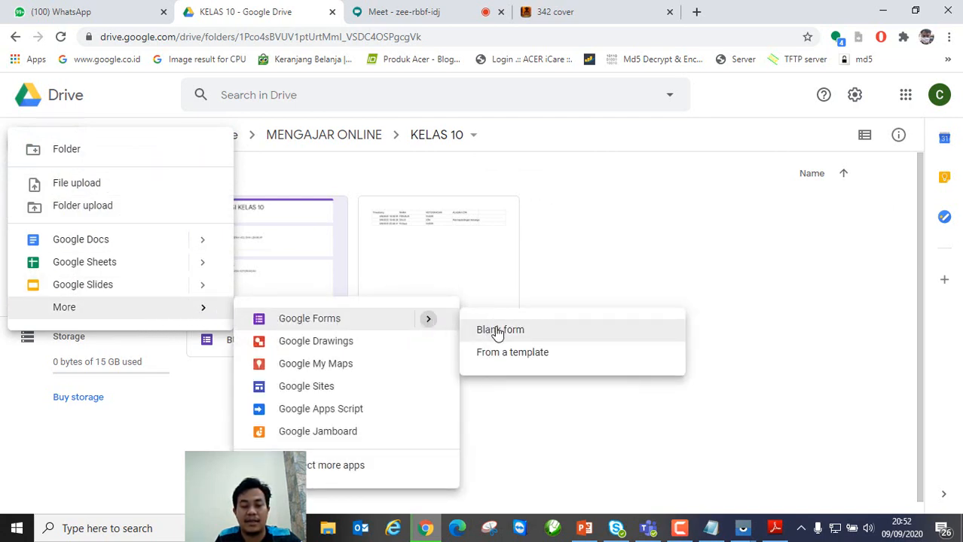
click(496, 331)
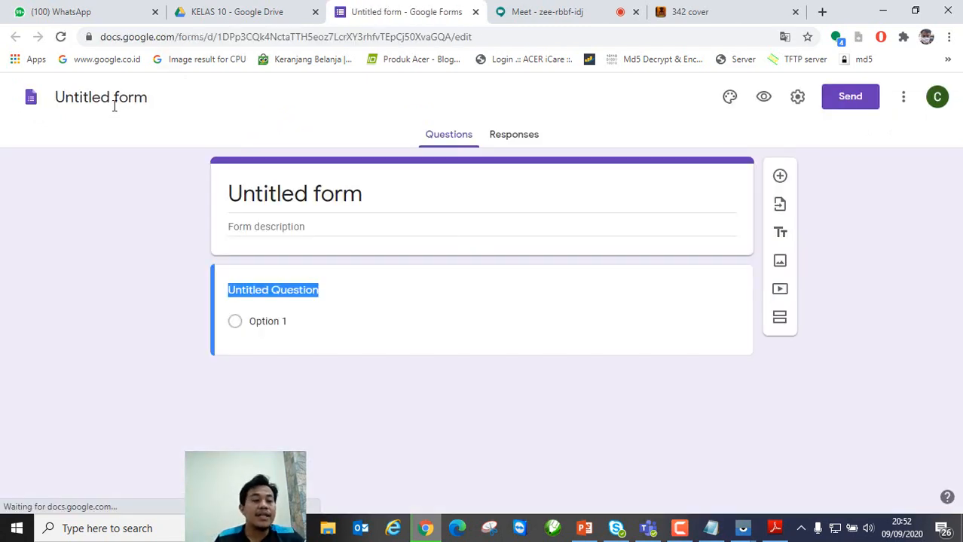
Step: Retitle 'Untitled form' to 'Kuis Simulasi digitil part 1', fixing the mistyped ending
click(114, 104)
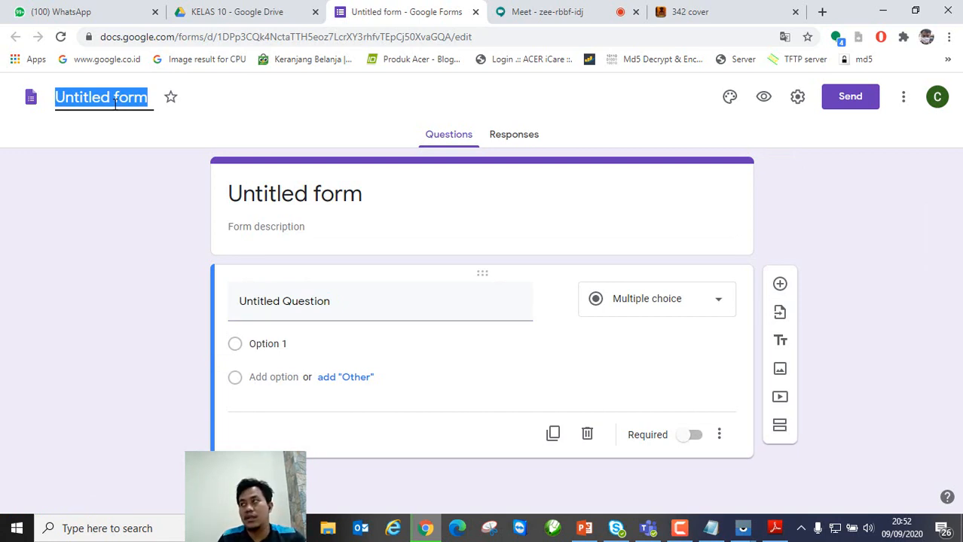
text(Kuis)
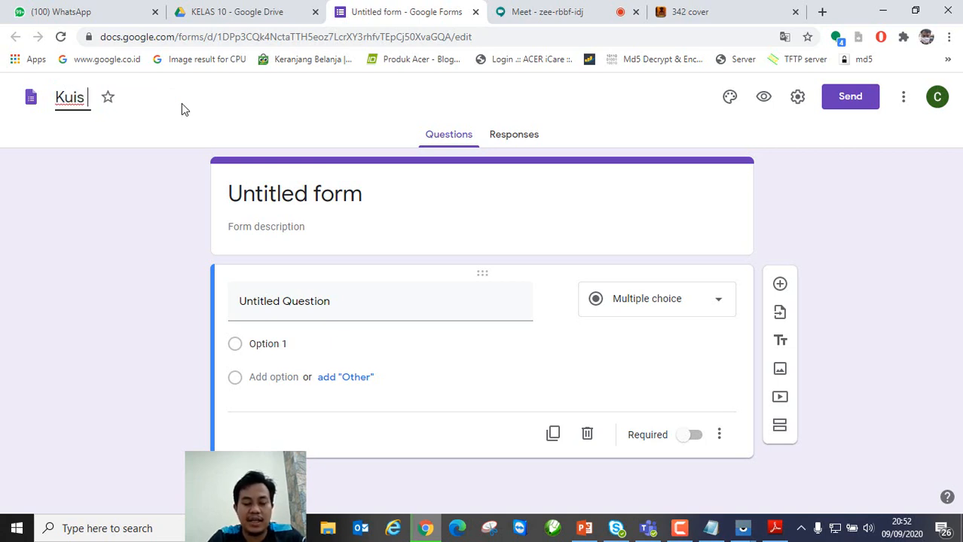
text( S)
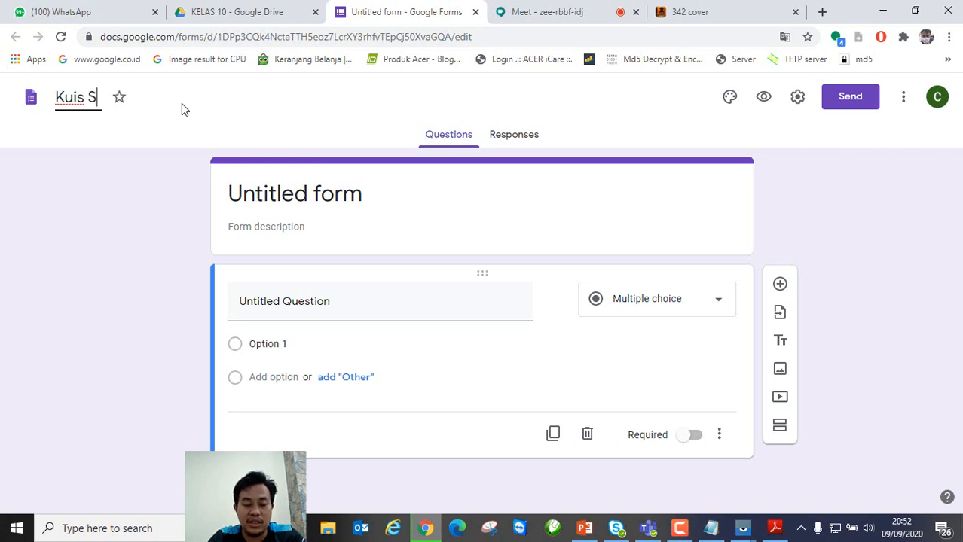
text(imulasi di)
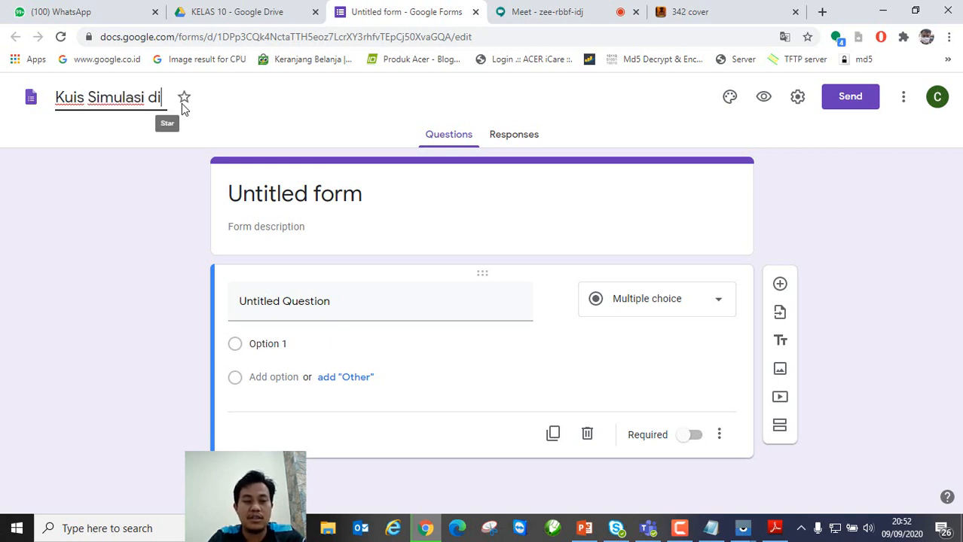
text(gitil 1)
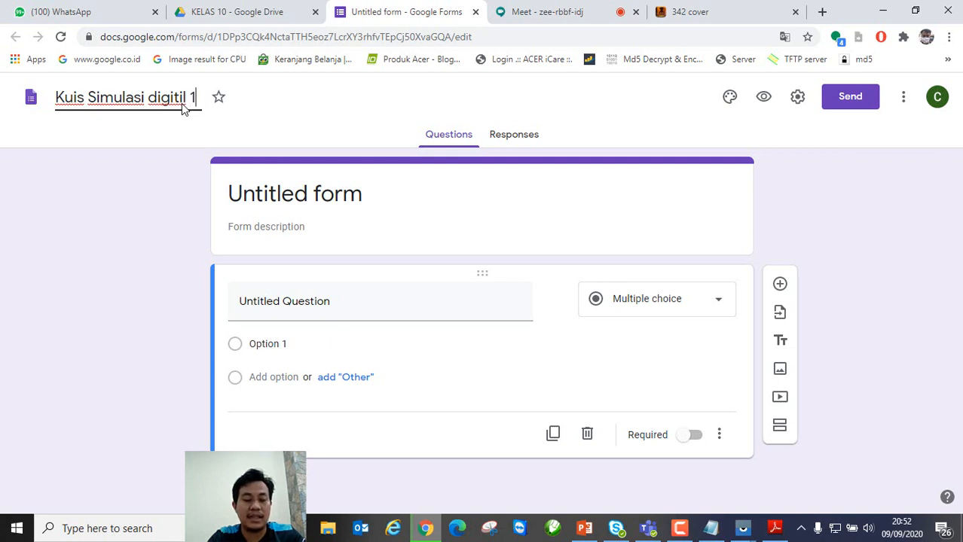
key(BackSpace)
text(part 1)
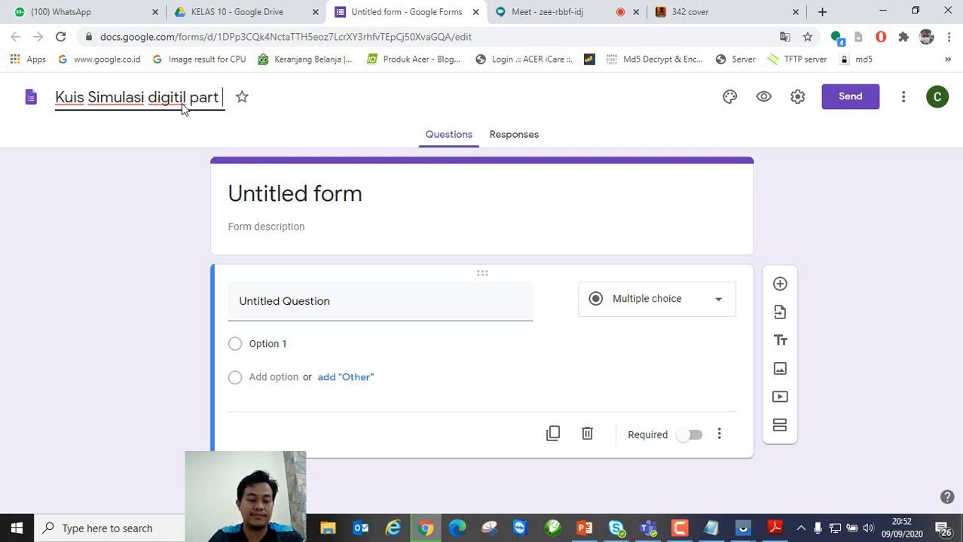
click(281, 200)
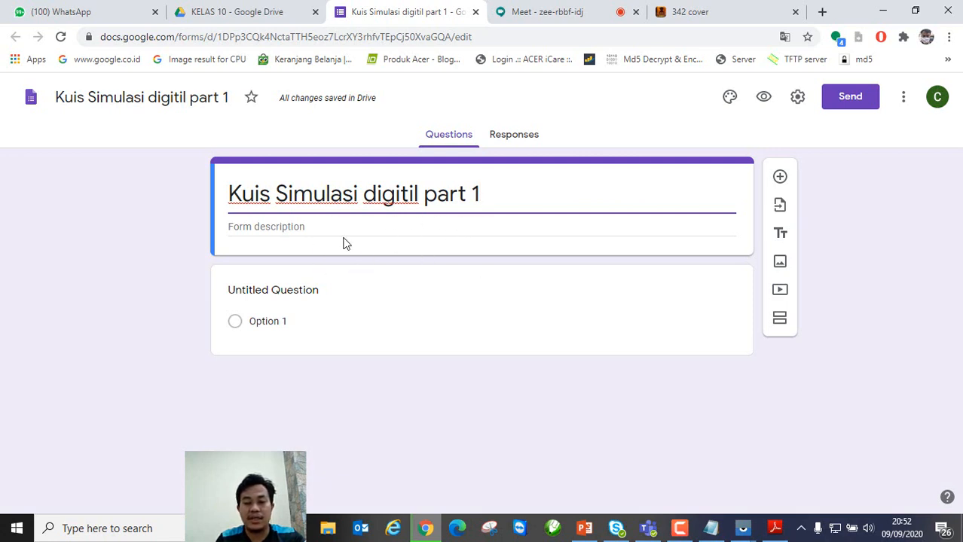
Step: Title the first question 'NAMA', make it required, and delete a duplicated copy of it
click(317, 294)
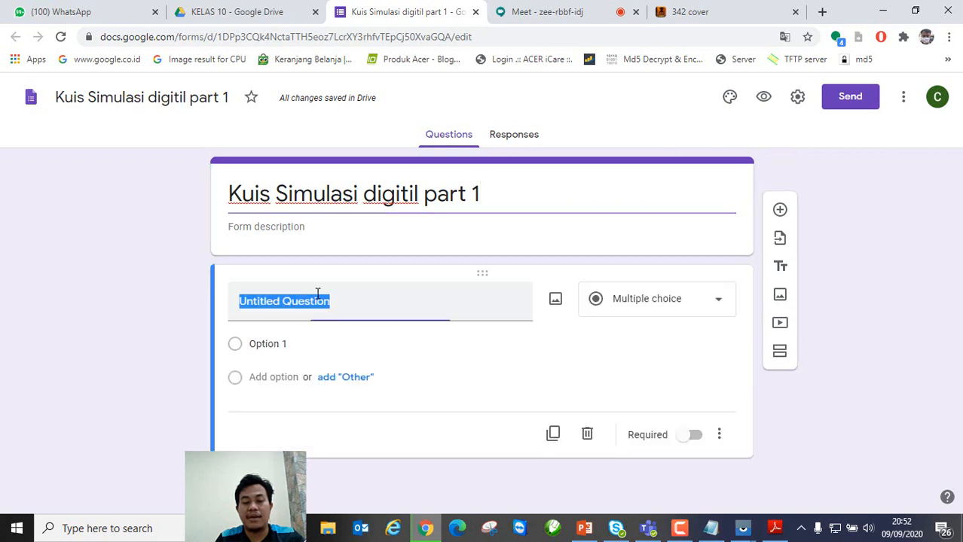
text(Nama)
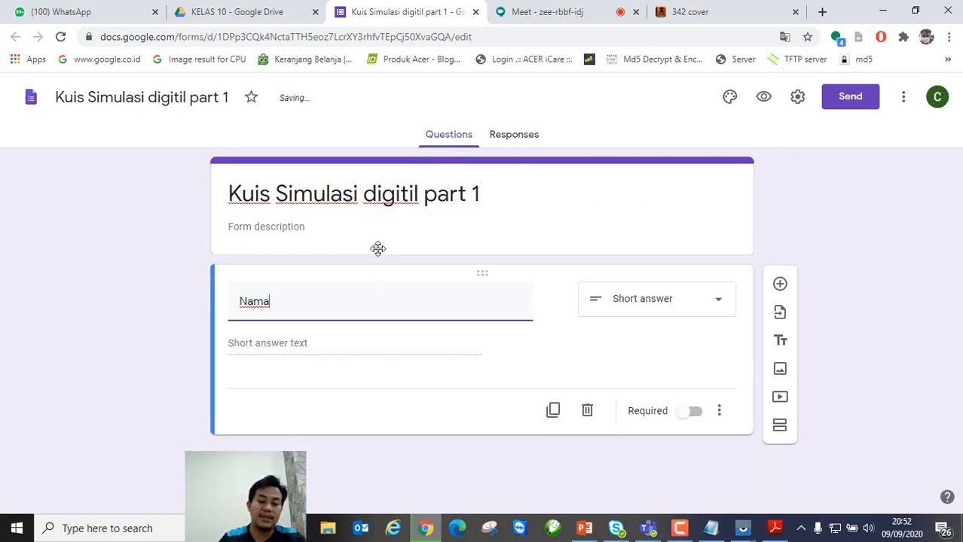
click(689, 412)
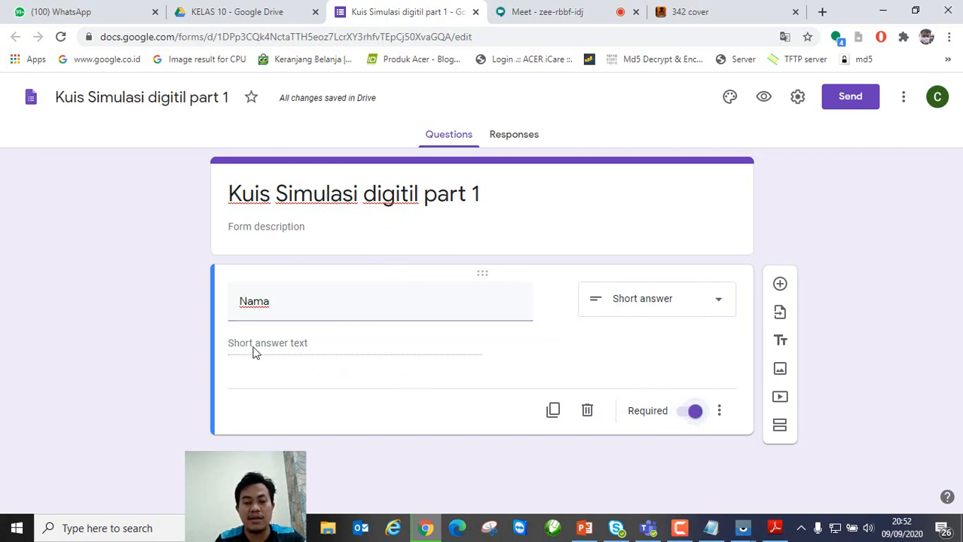
click(719, 412)
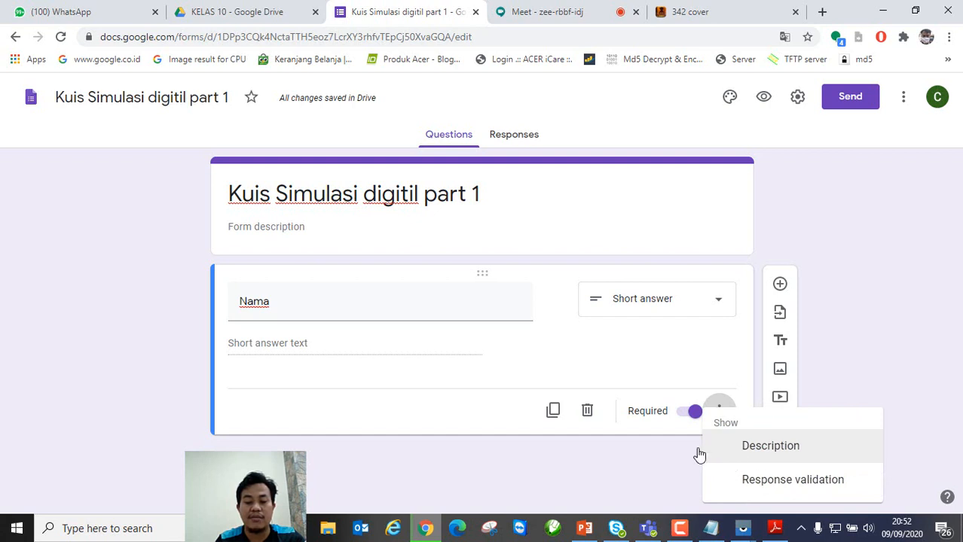
click(303, 335)
click(295, 315)
key(Caps_Lock)
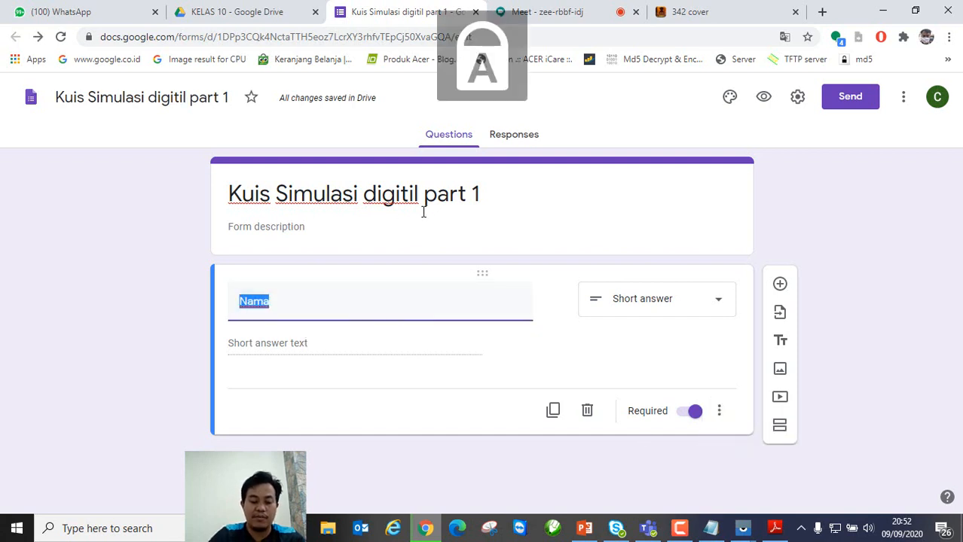
text(NAMA)
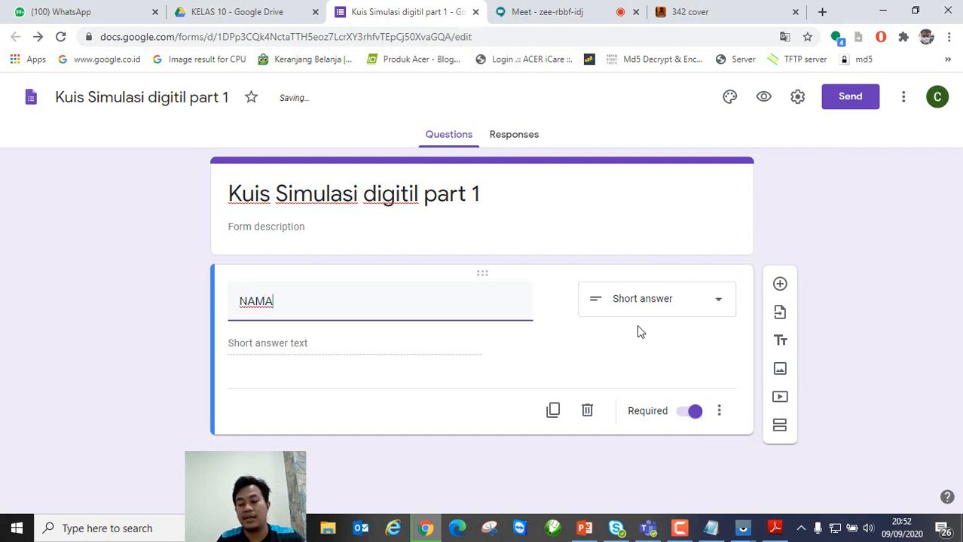
click(554, 413)
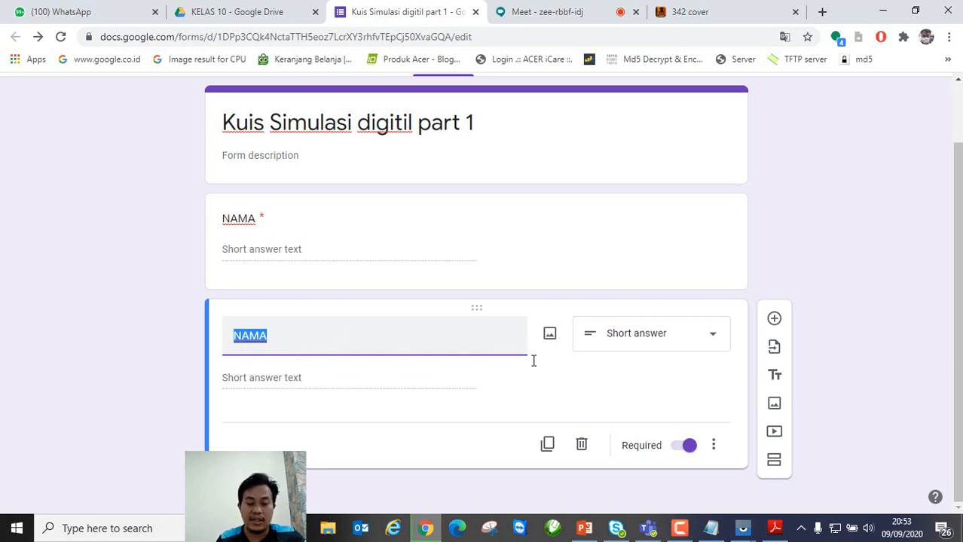
click(581, 444)
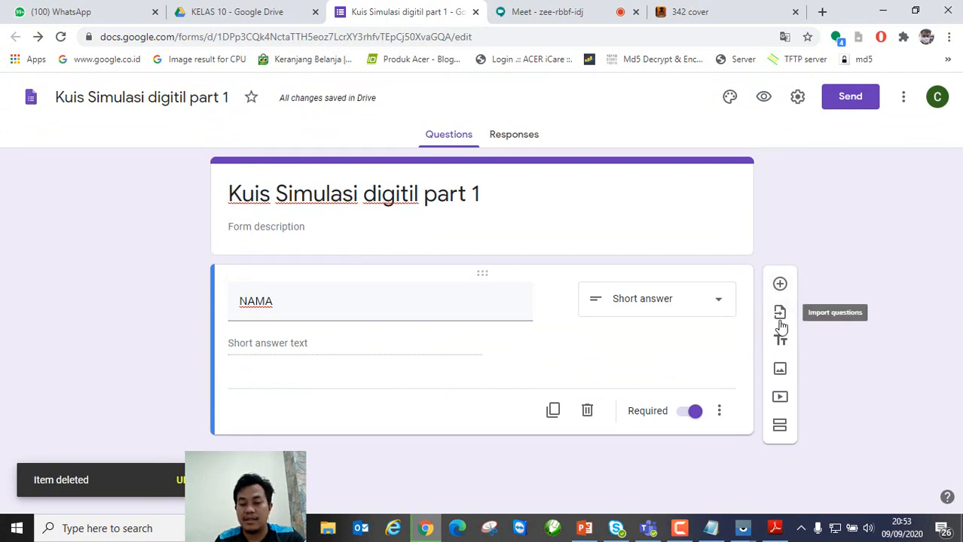
Step: Add a second section 'PILIHAN GANDA' containing a new question titled 'PERTANYAAN 1'
click(779, 427)
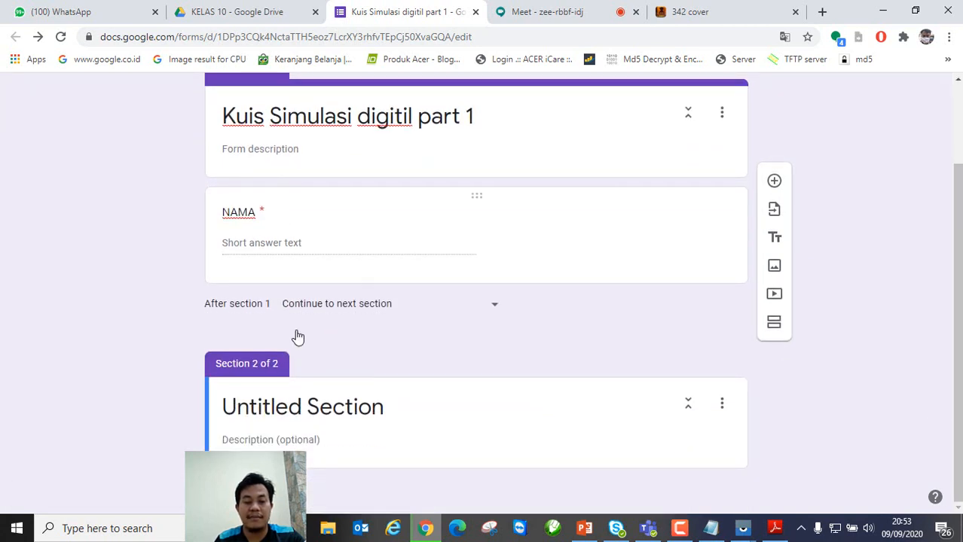
click(303, 407)
text(P)
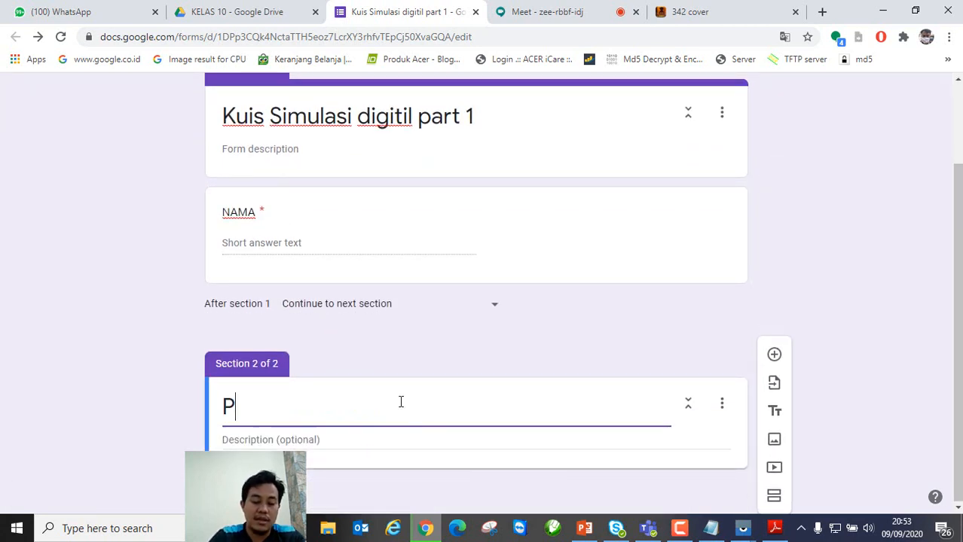
text(ILIHAN GANDA)
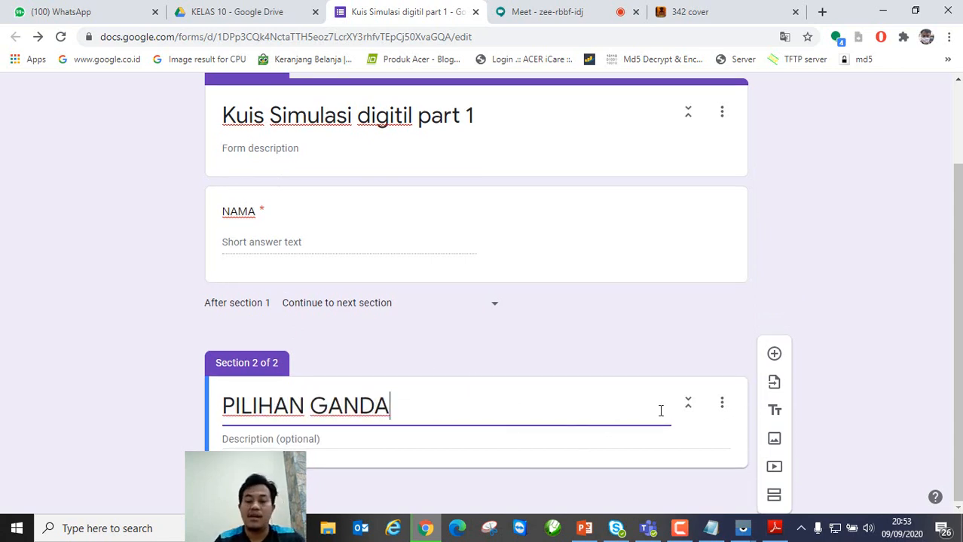
click(775, 355)
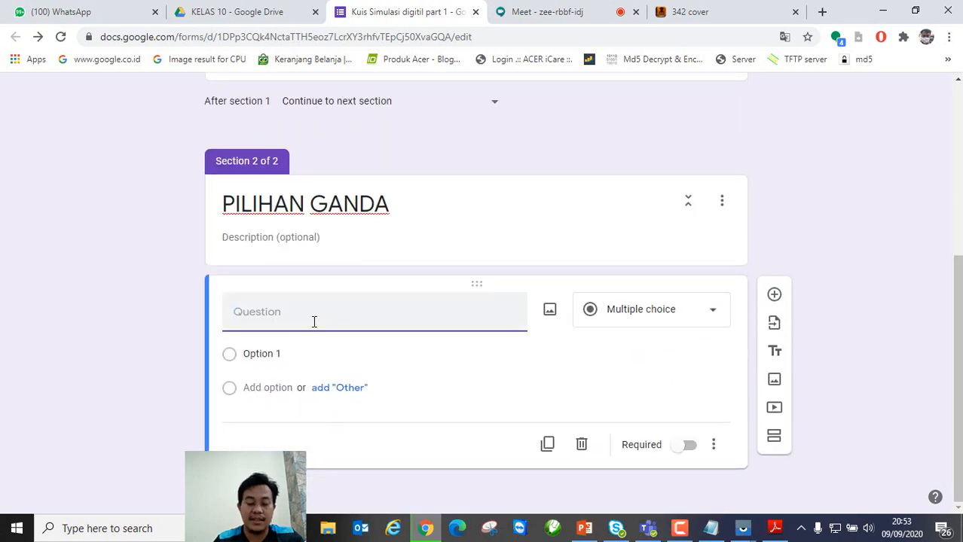
text(SOAL)
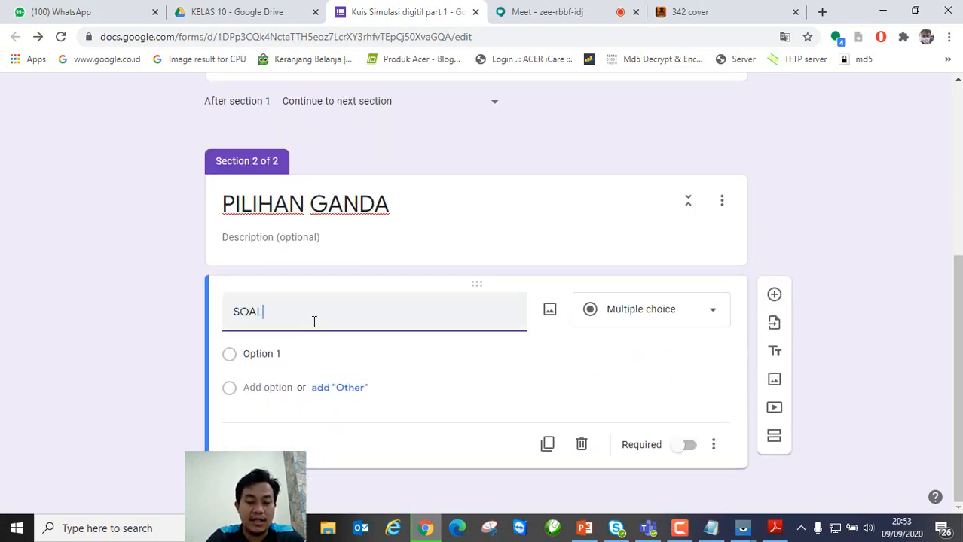
key(BackSpace)
key(BackSpace)
key(BackSpace)
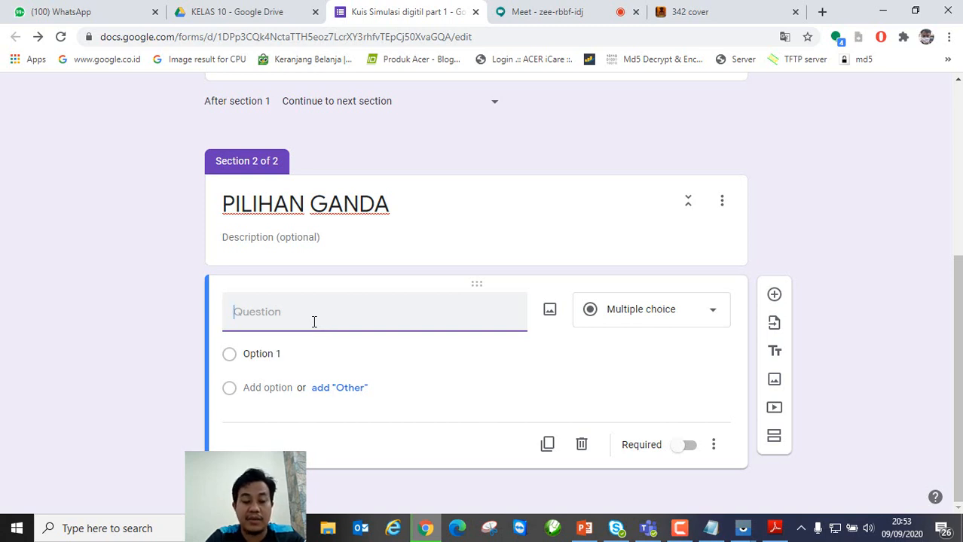
text(PERTANYAAN)
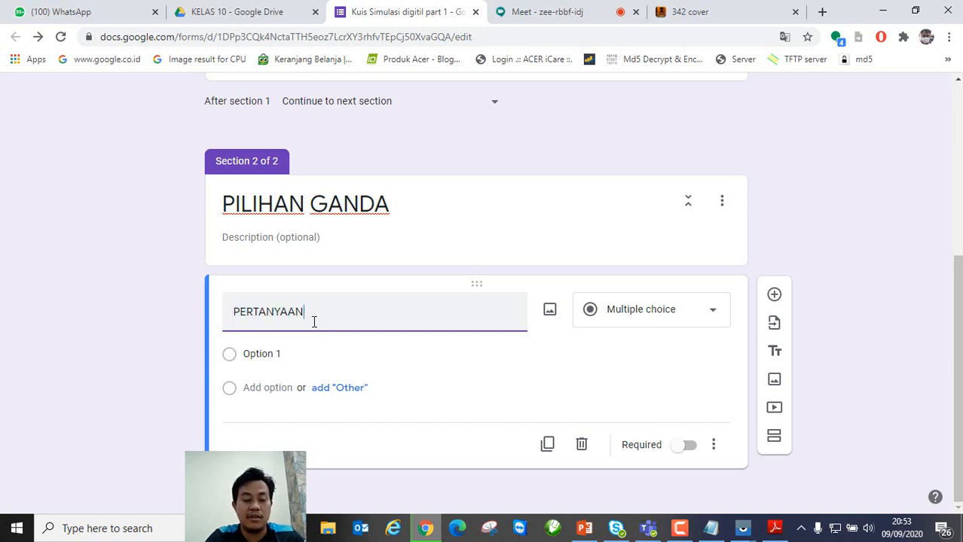
text( 1)
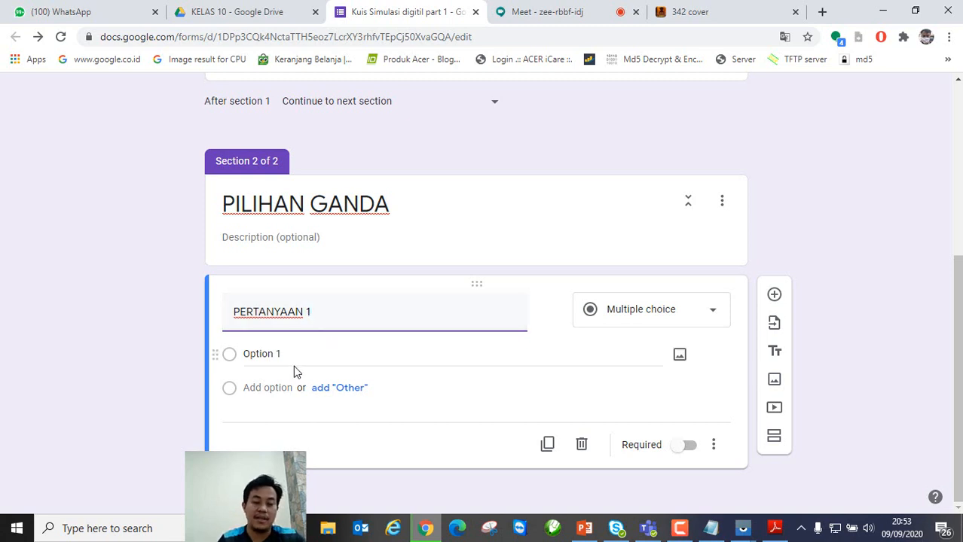
Step: Fill in the question's four multiple-choice options as A, B, C and D
click(295, 370)
text(A)
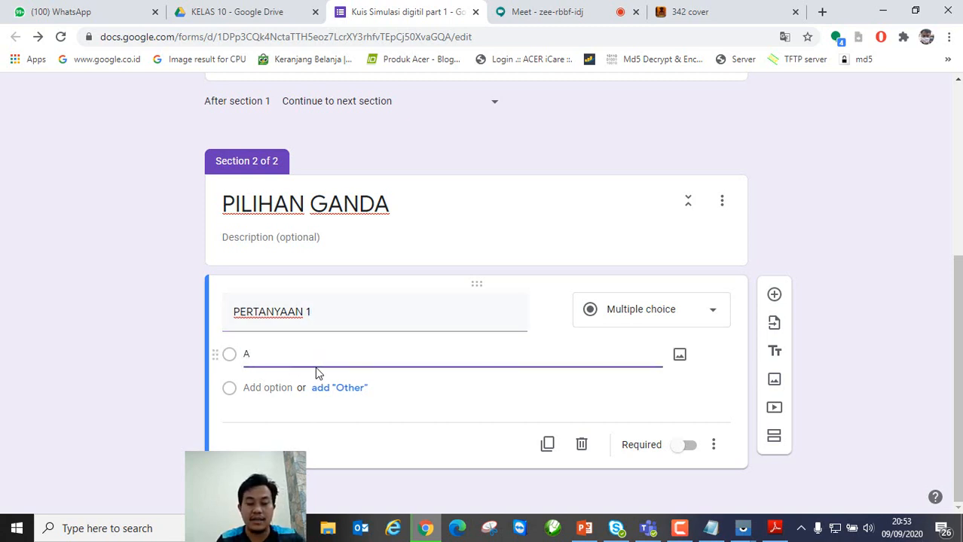
click(270, 387)
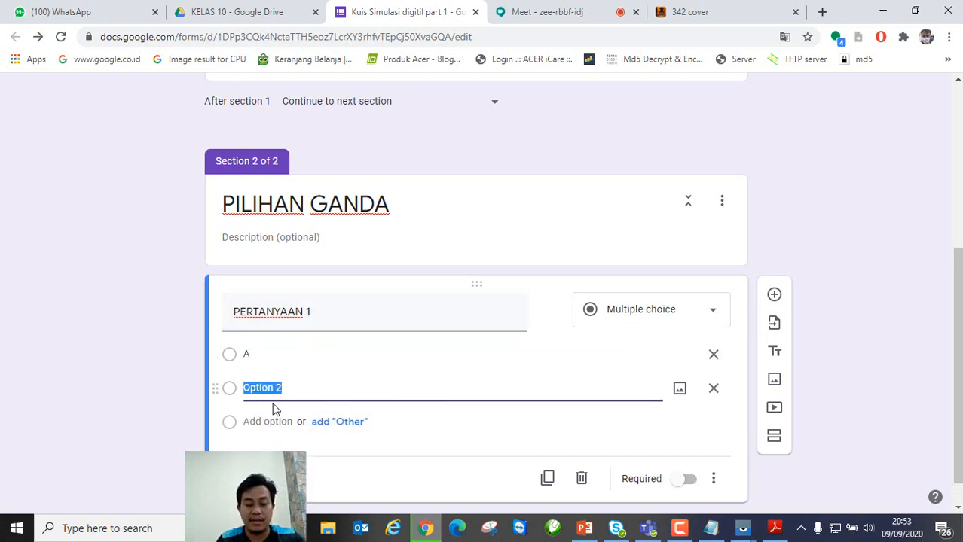
text(B)
click(270, 423)
text(C)
click(266, 425)
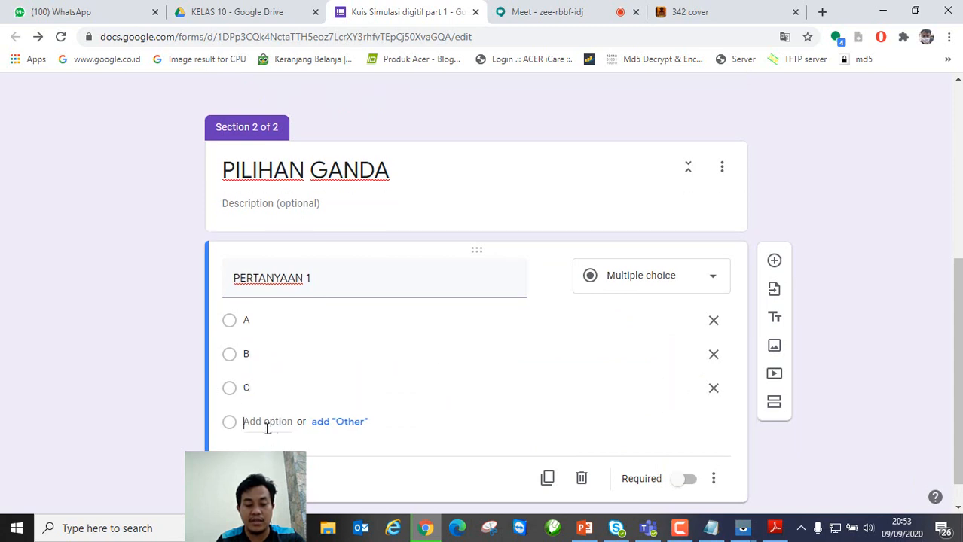
text(D)
scroll(492, 393, down, 1)
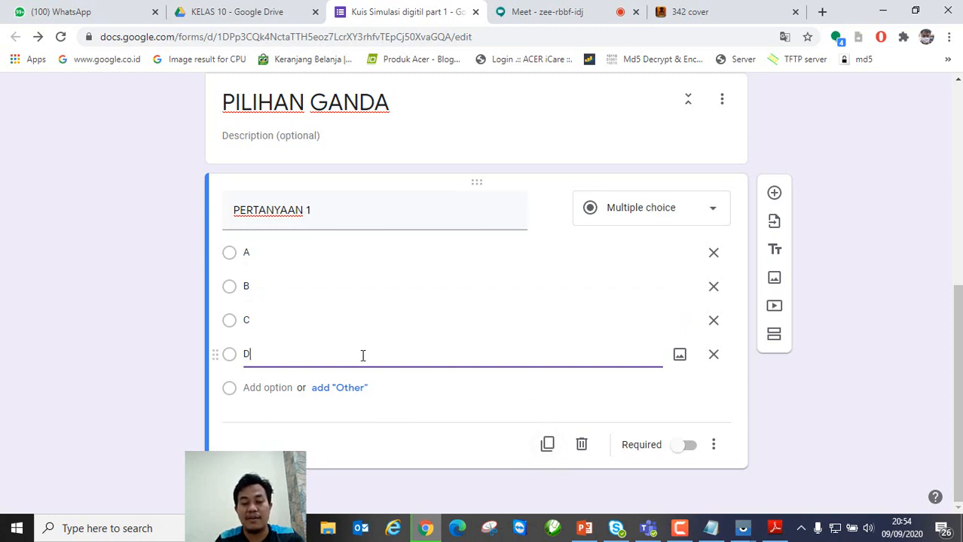
click(690, 388)
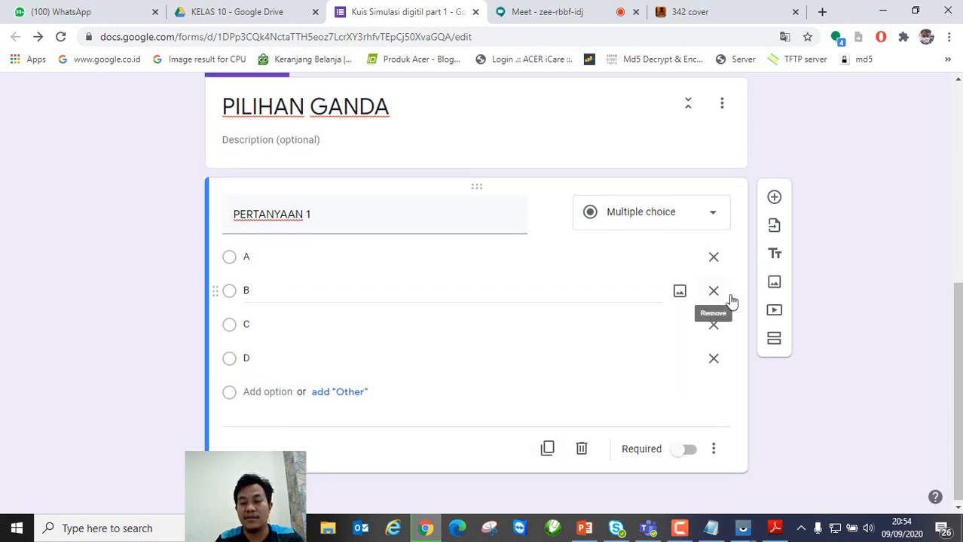
scroll(745, 272, up, 5)
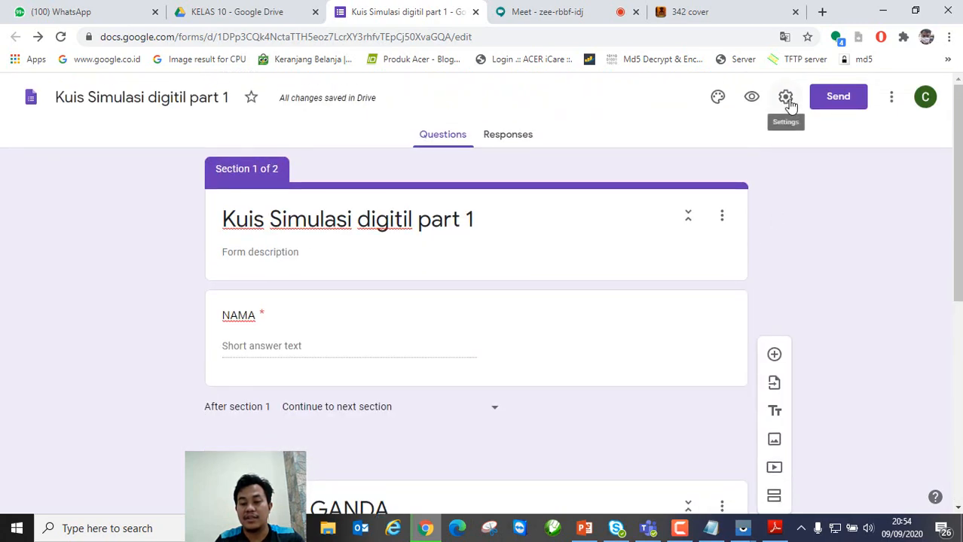
Step: Turn the form into a quiz that hides missed questions and correct answers from respondents
click(786, 98)
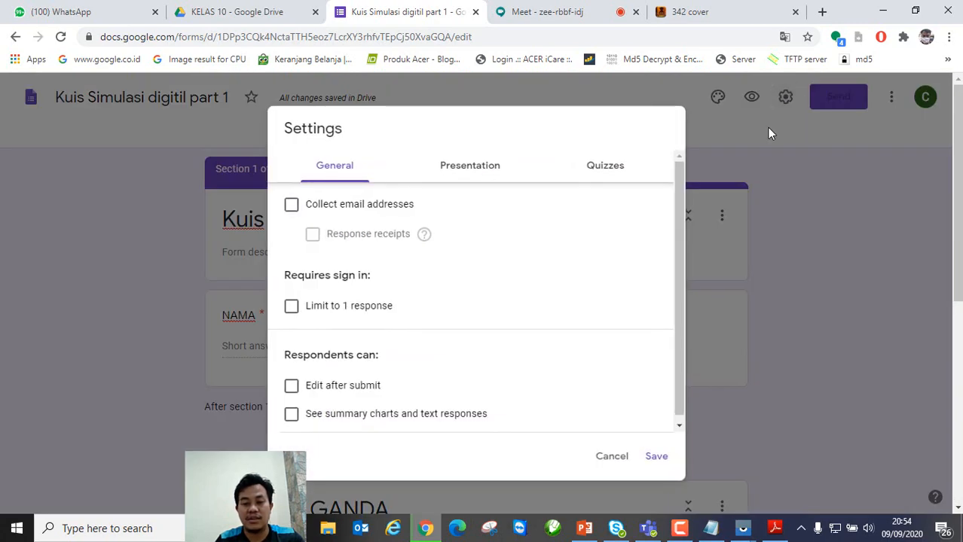
click(611, 178)
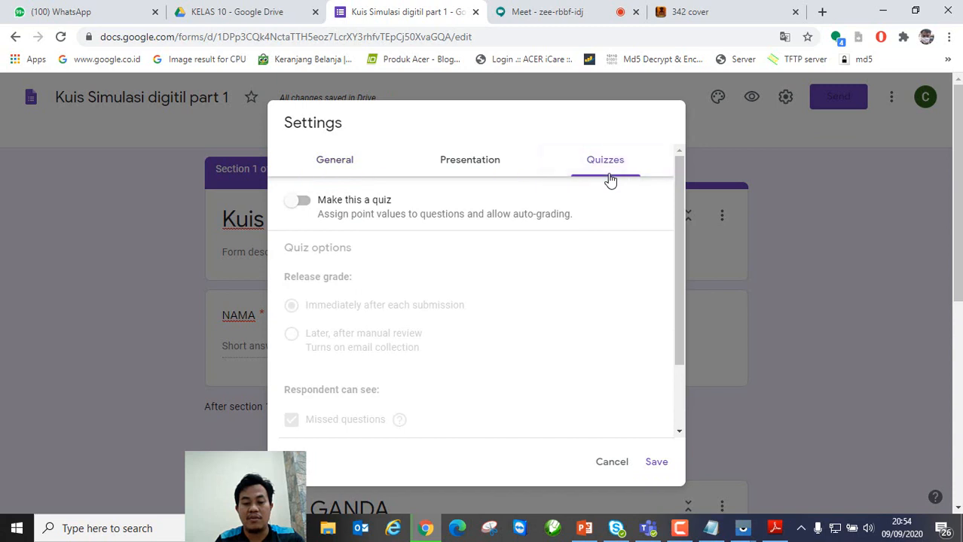
click(301, 200)
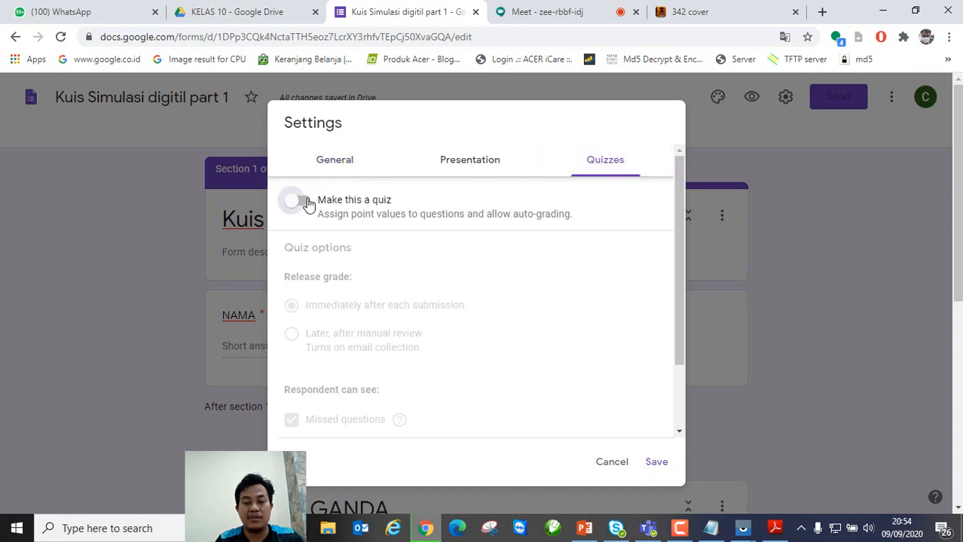
scroll(539, 270, down, 2)
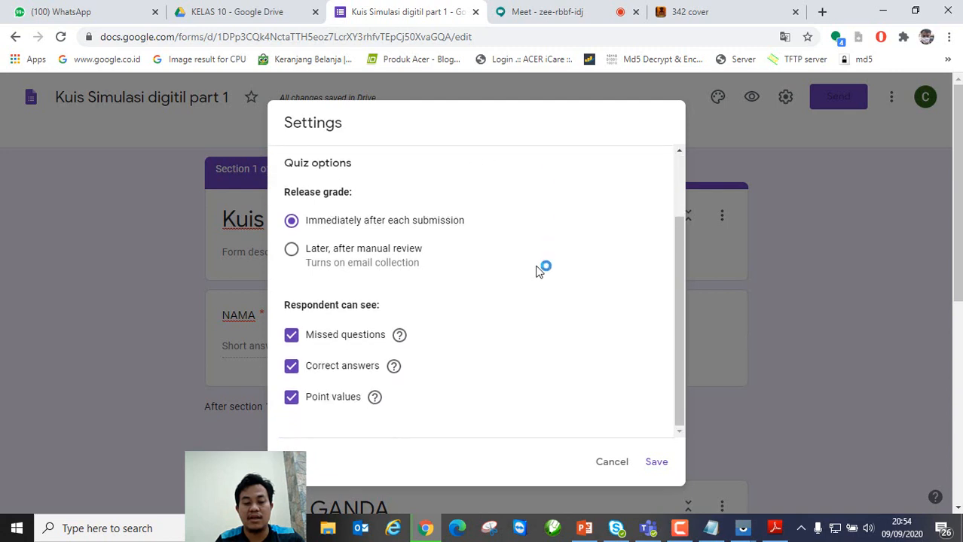
click(291, 335)
click(291, 368)
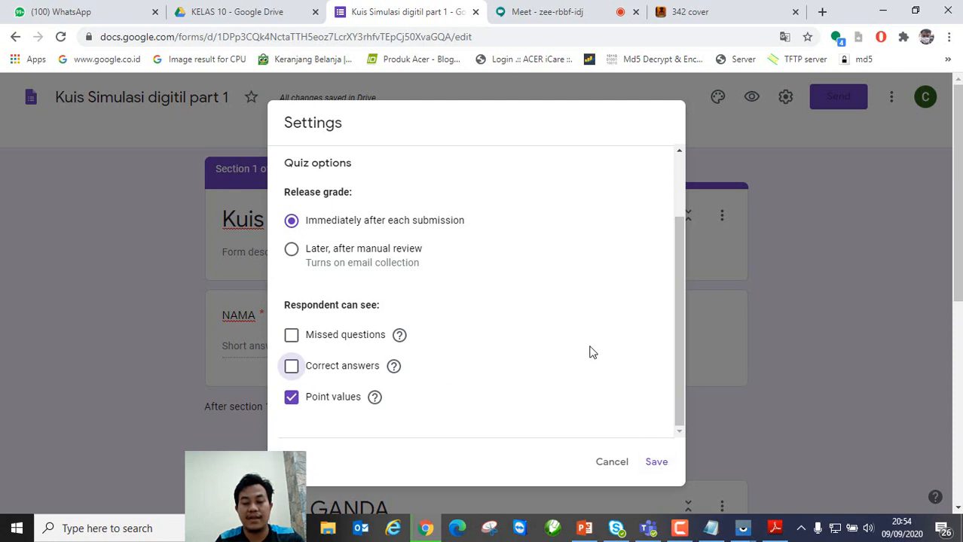
scroll(602, 255, up, 2)
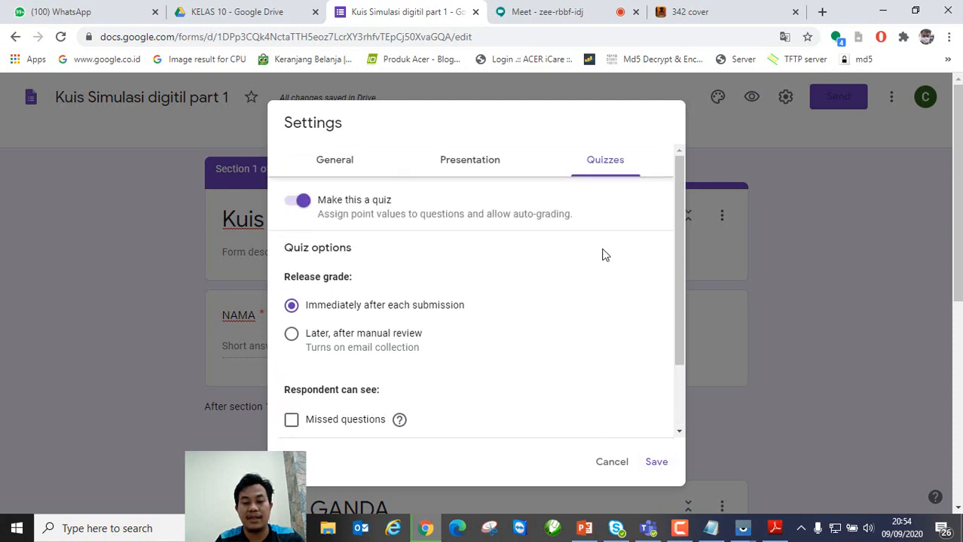
Step: Drop the submit-another-response link, set the confirmation message to 'TERIMA KASIH', and save the settings
click(480, 169)
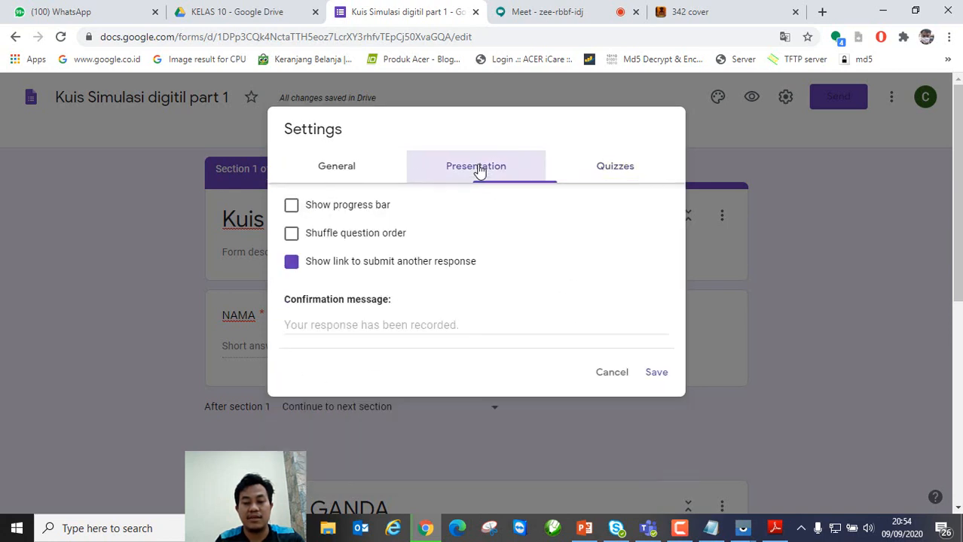
click(291, 263)
click(359, 323)
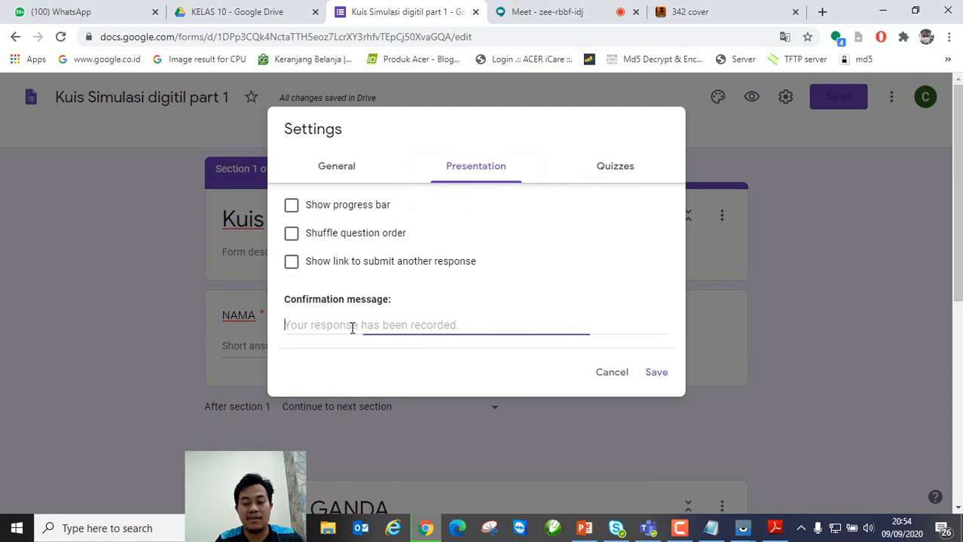
text(TERIMA KASIH)
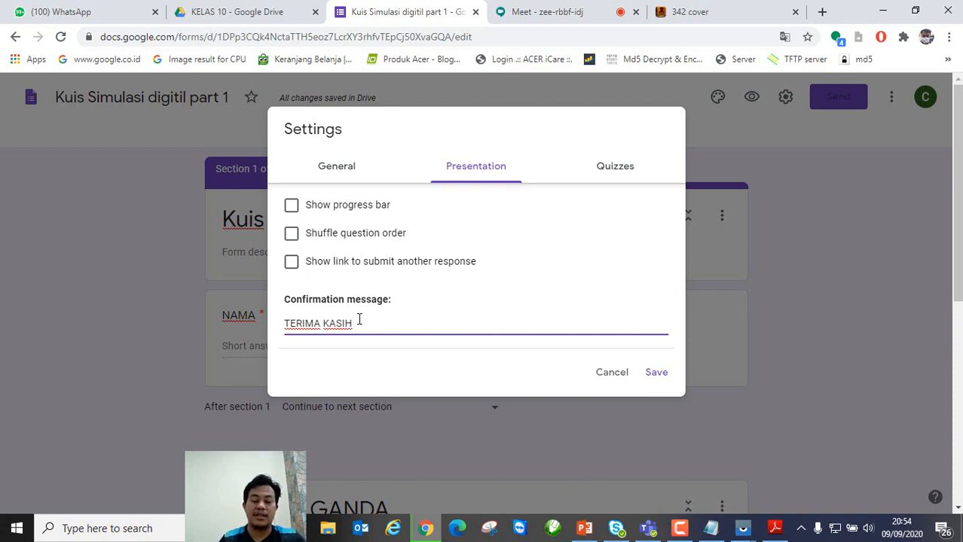
click(607, 170)
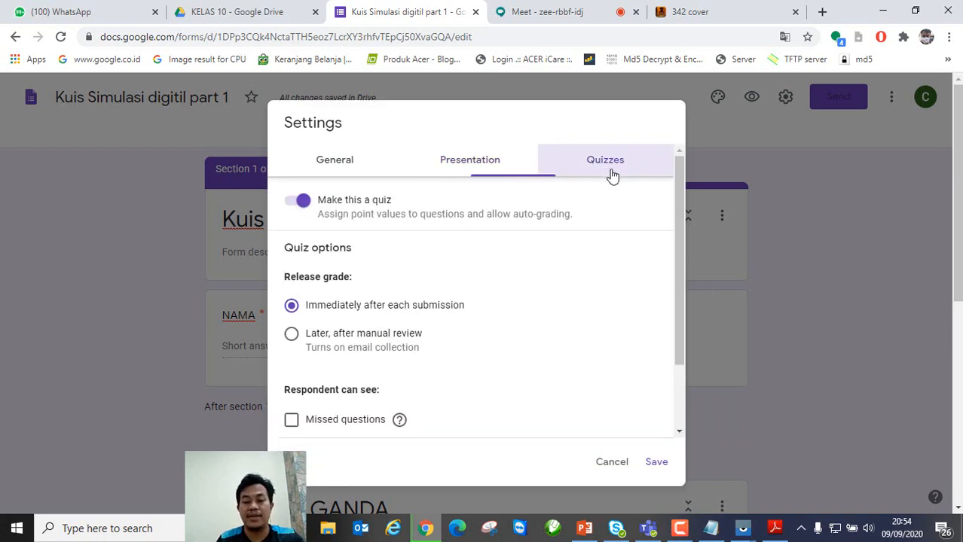
click(458, 170)
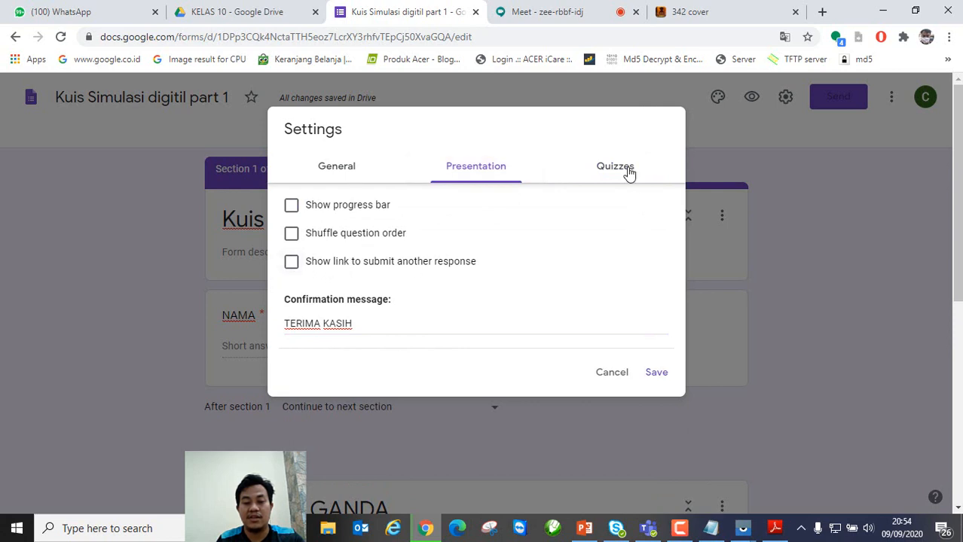
click(625, 169)
scroll(419, 335, down, 2)
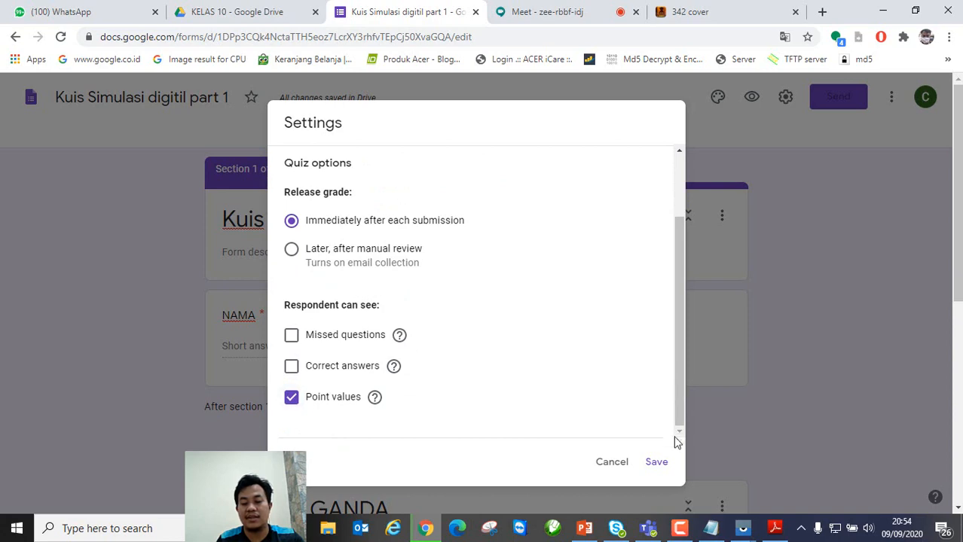
click(657, 463)
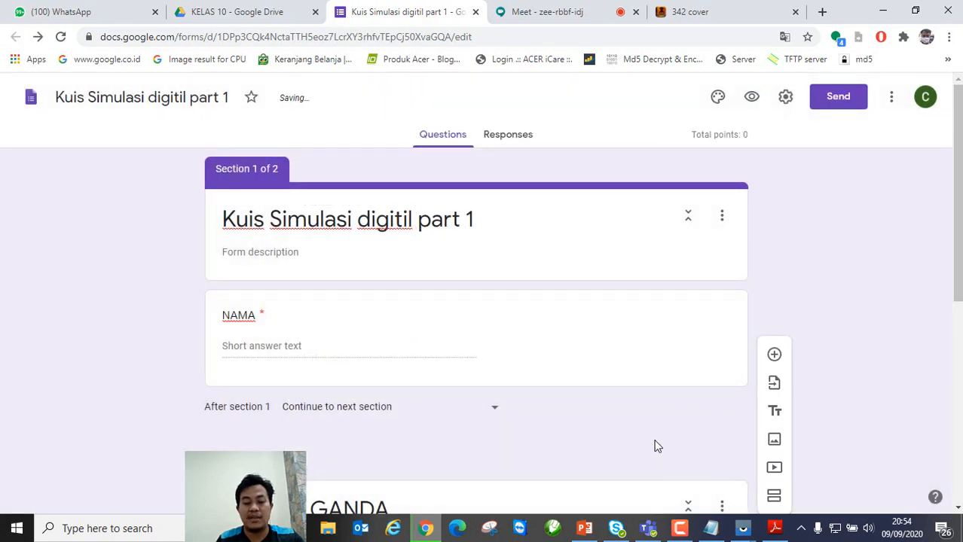
Step: Turn on Required for PERTANYAAN 1 and give it an answer key with A correct, worth 2 points
scroll(654, 449, down, 5)
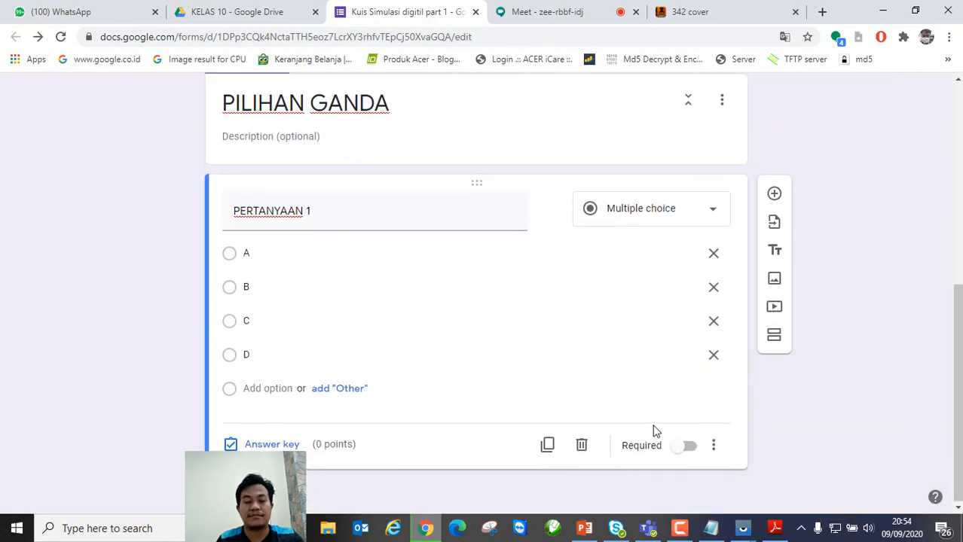
scroll(653, 428, up, 3)
scroll(654, 426, down, 3)
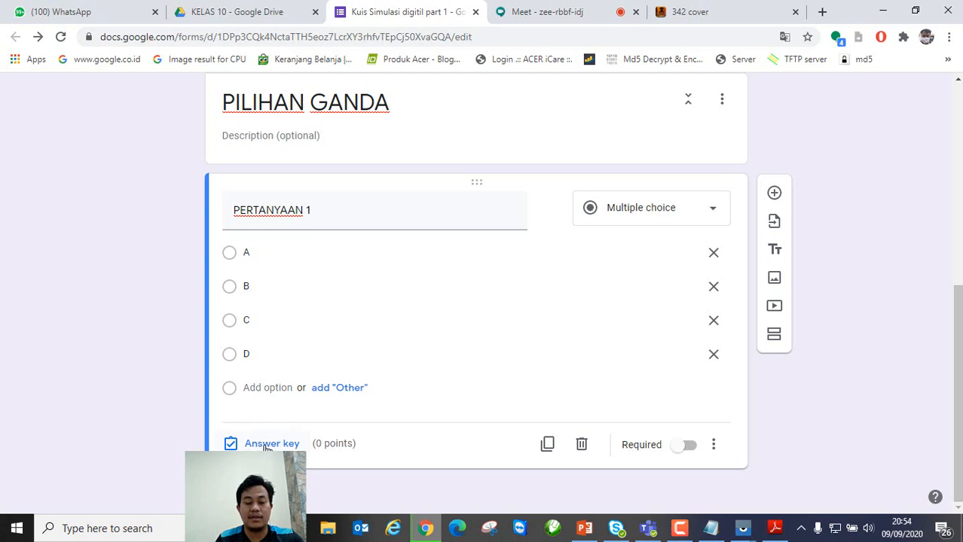
click(689, 448)
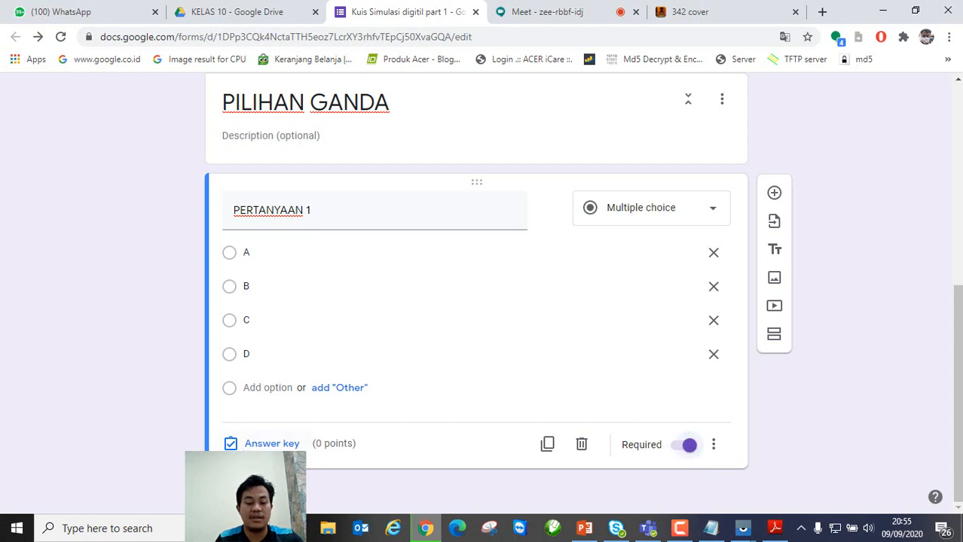
click(273, 444)
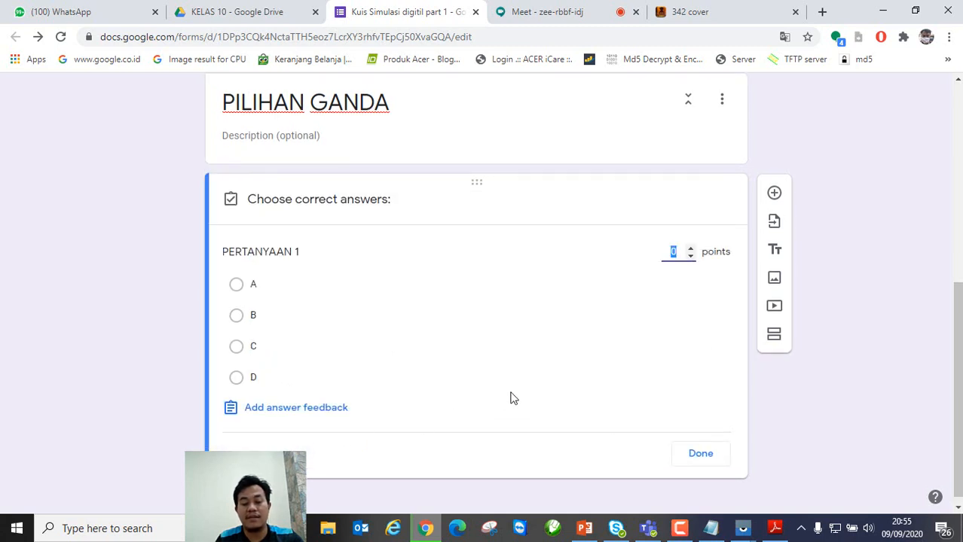
click(235, 285)
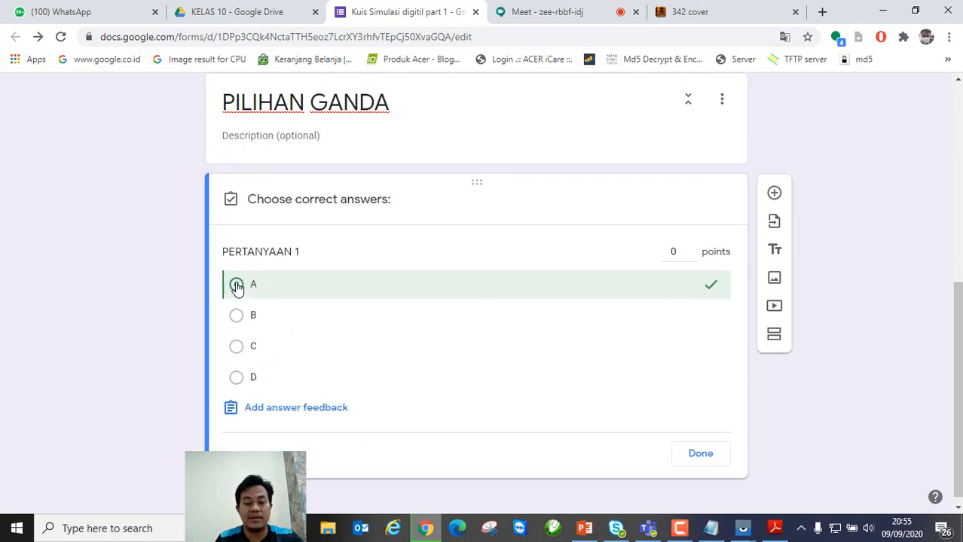
click(675, 253)
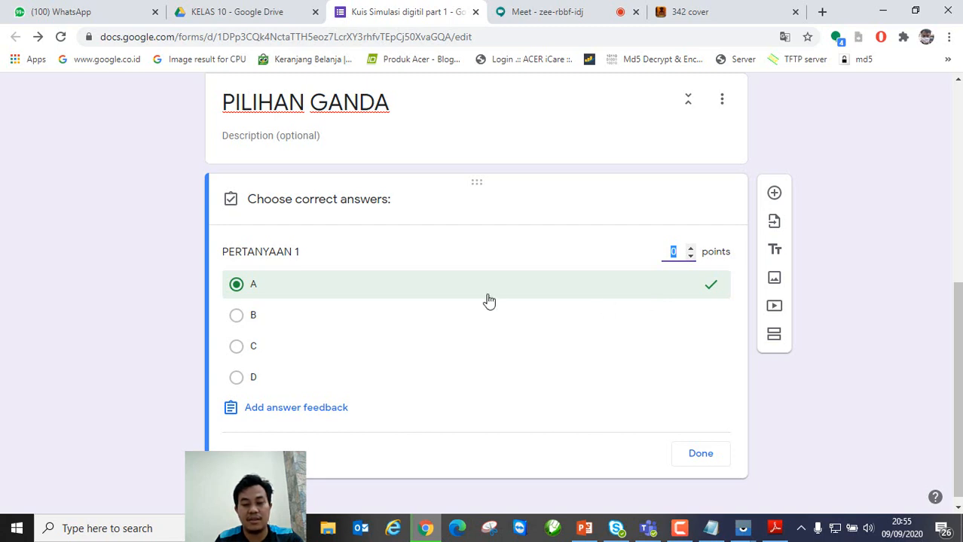
text(2)
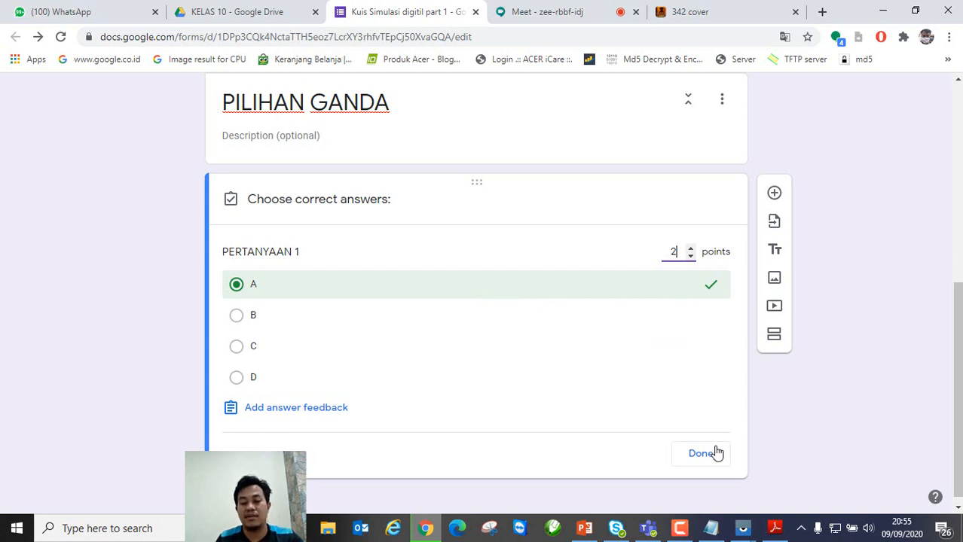
click(707, 458)
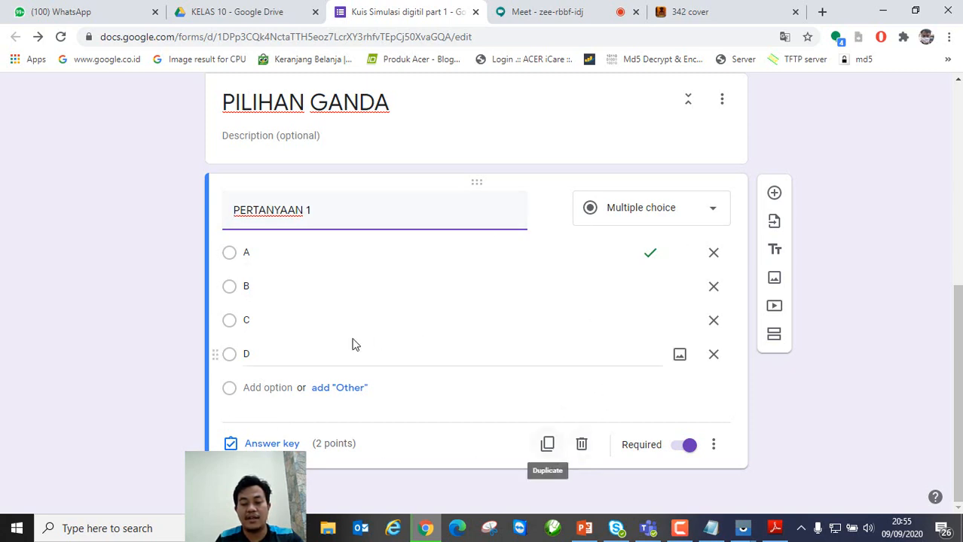
Step: Duplicate PERTANYAAN 1 as question 2 with B as its only correct answer
click(547, 445)
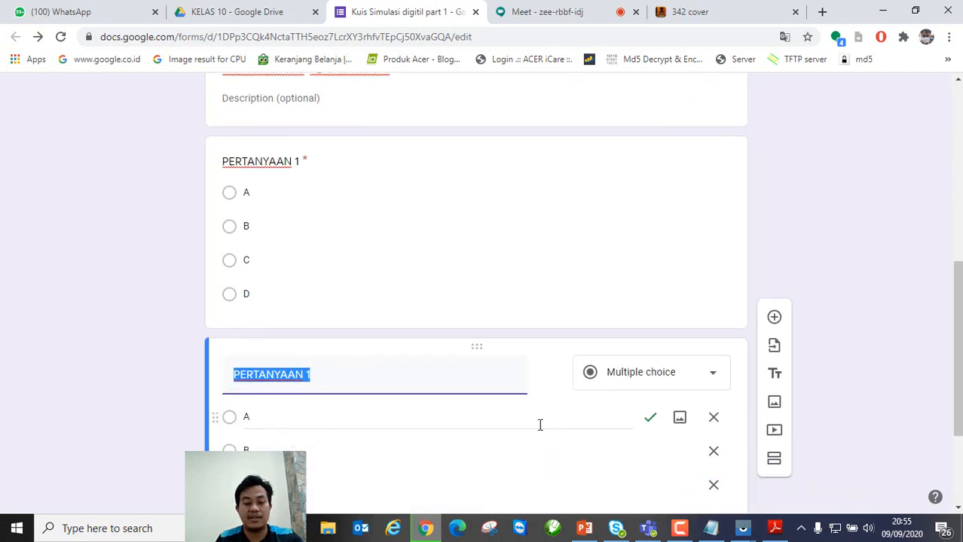
click(332, 213)
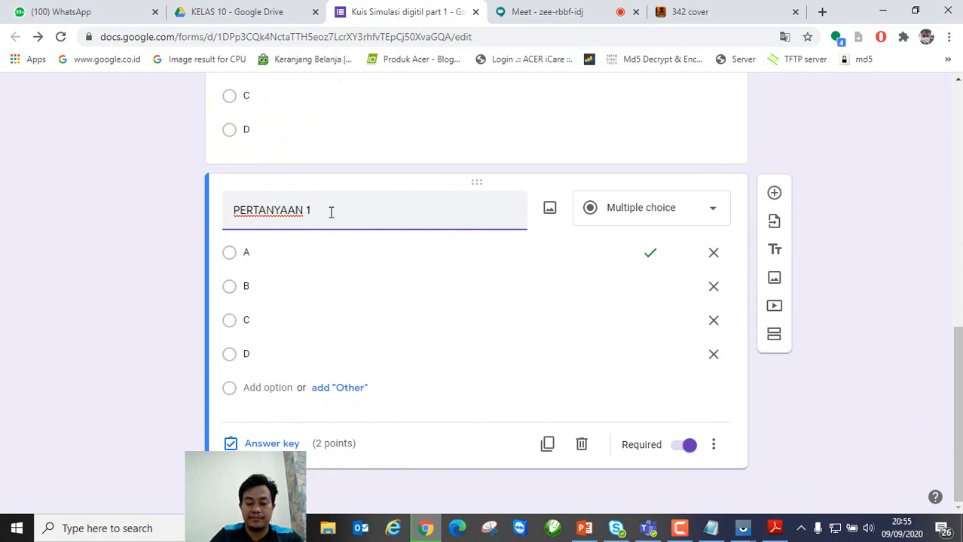
click(271, 444)
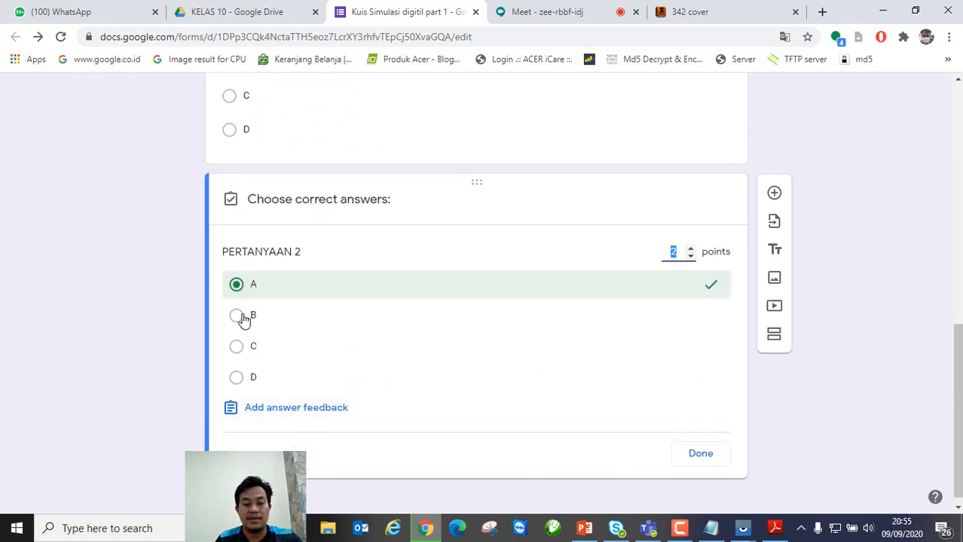
click(238, 317)
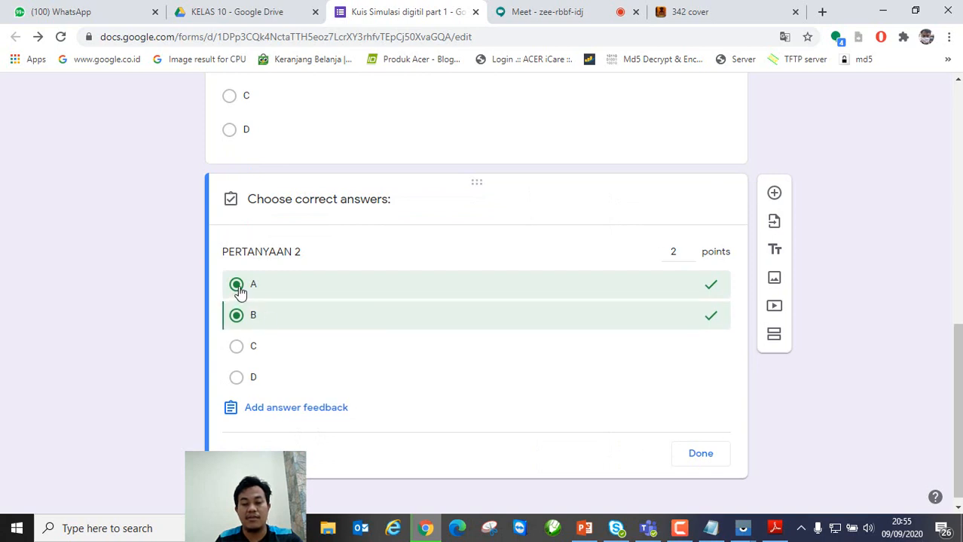
click(237, 286)
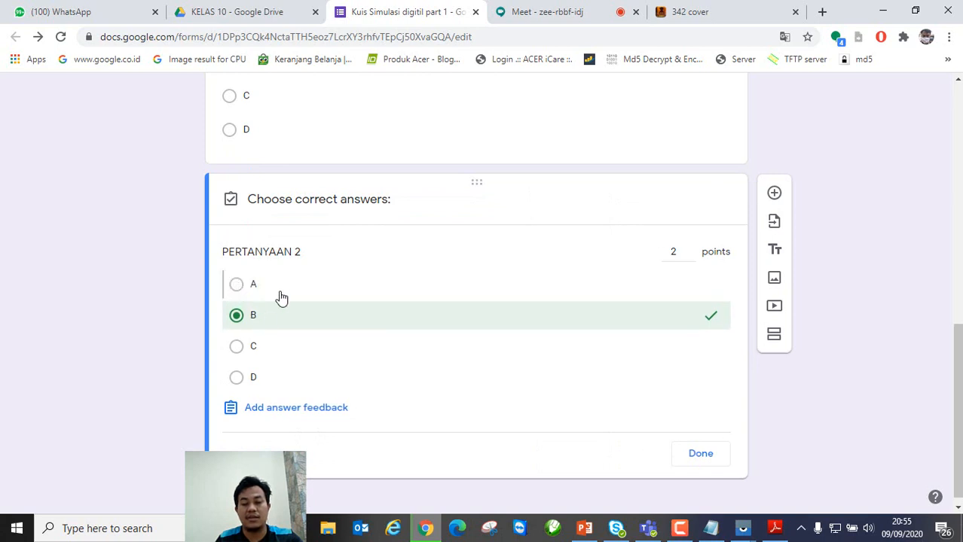
click(701, 455)
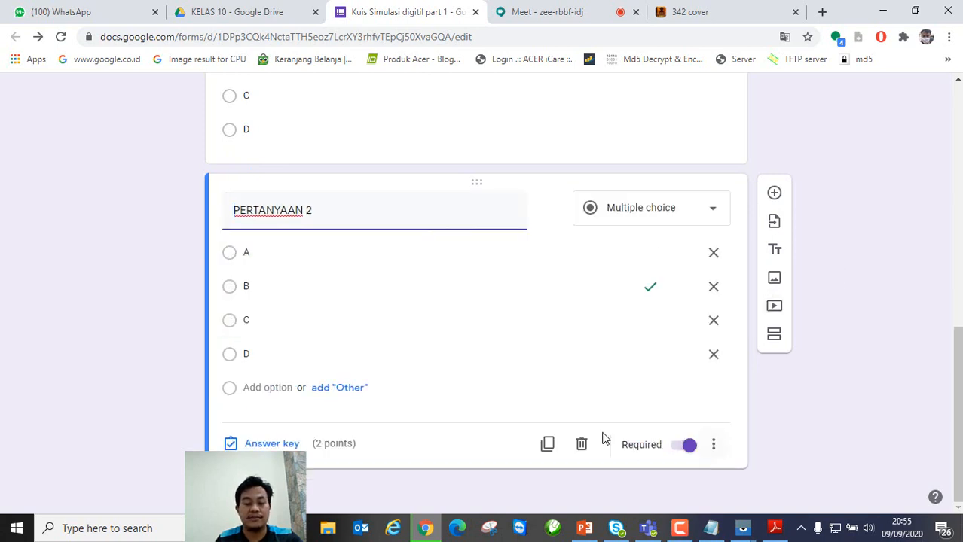
Step: Duplicate it as PERTANYAAN 3 with C as the only correct answer
click(548, 447)
scroll(399, 304, up, 3)
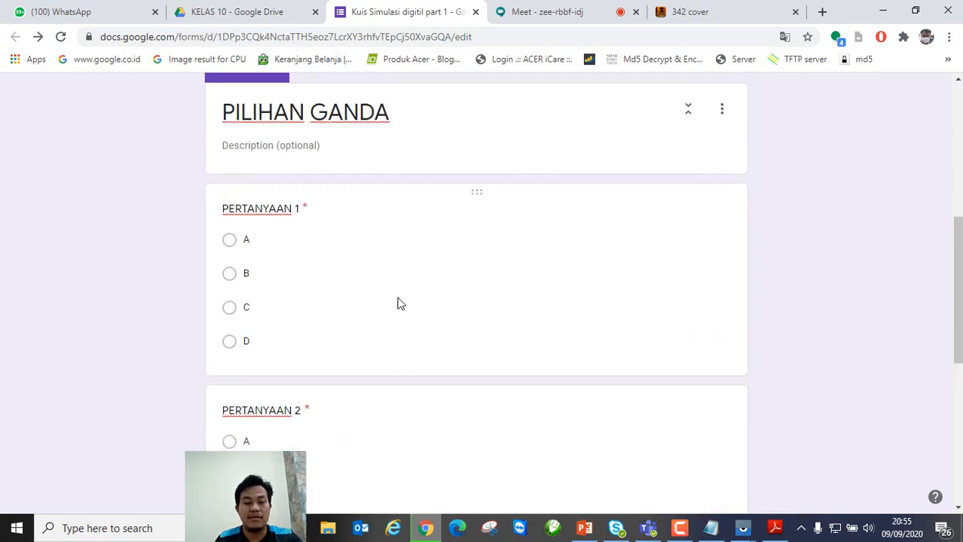
scroll(360, 446, down, 3)
click(338, 409)
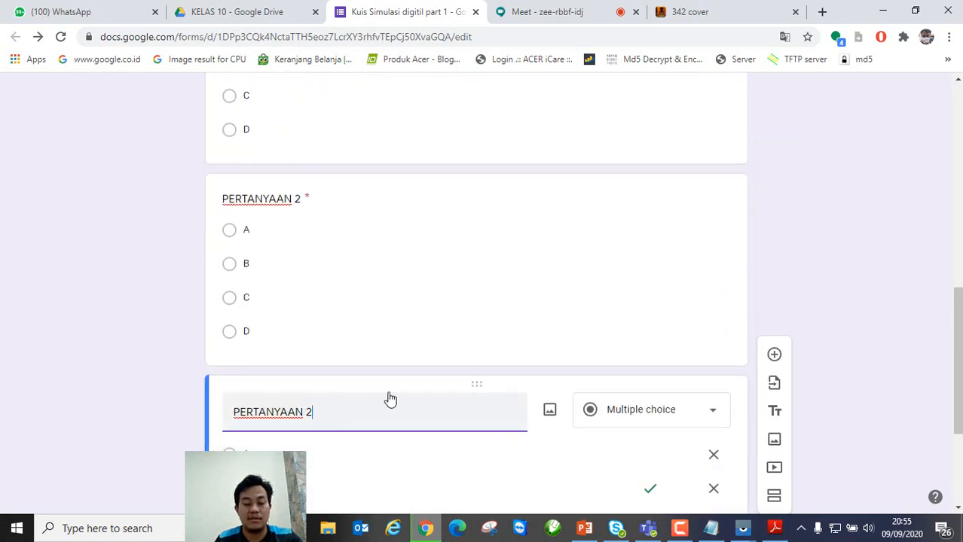
text(3)
scroll(452, 396, down, 3)
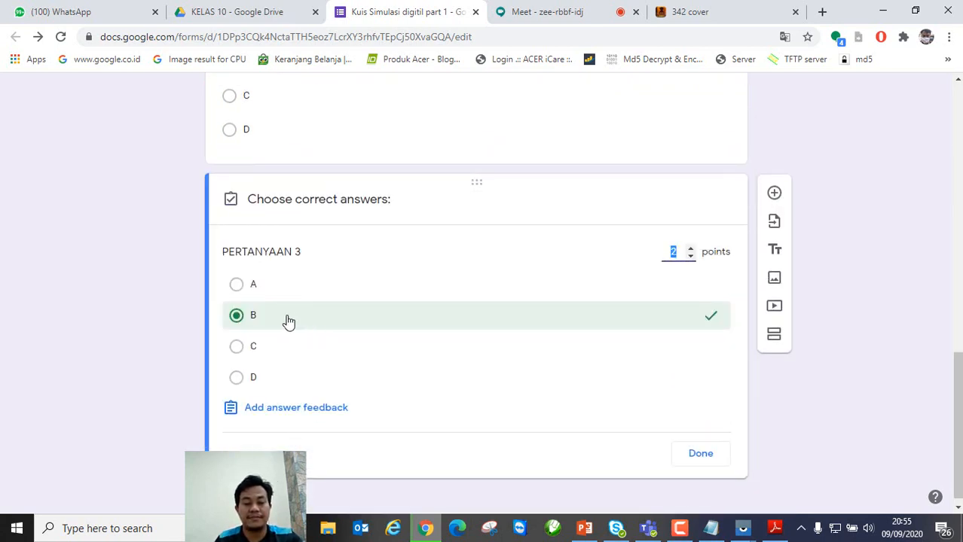
click(236, 348)
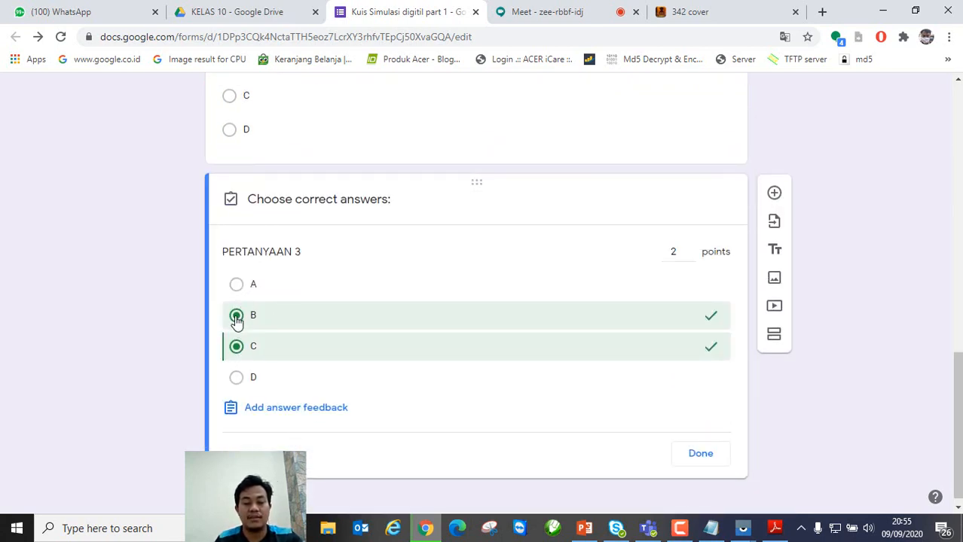
click(236, 318)
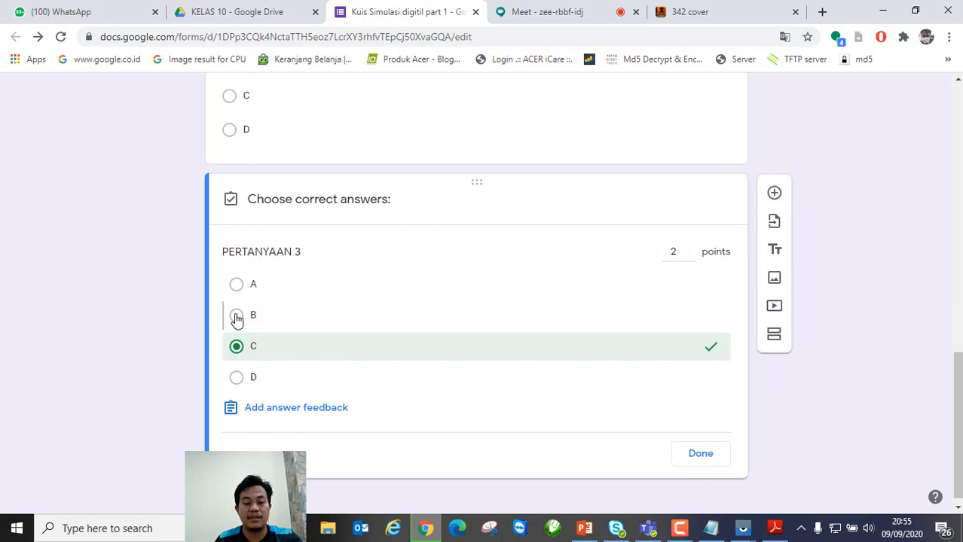
click(704, 457)
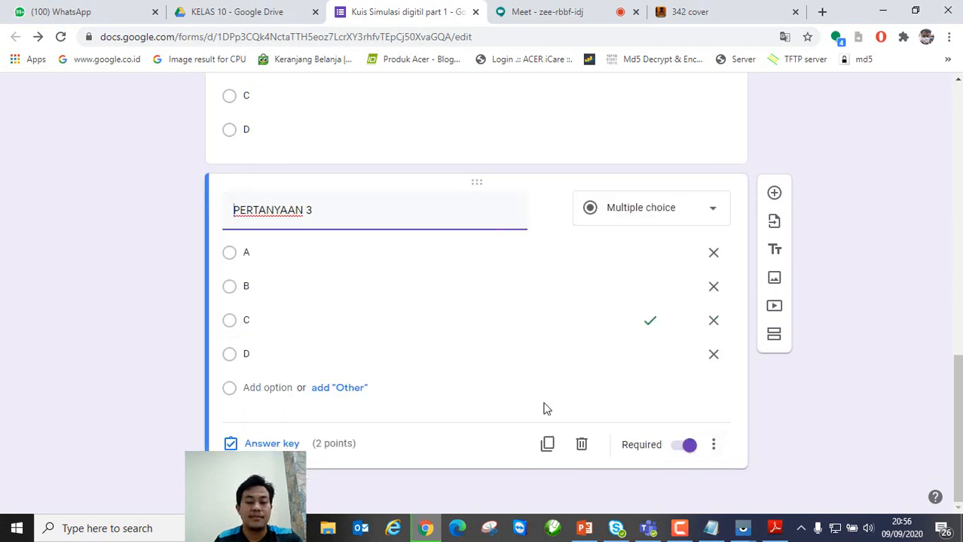
Step: Duplicate it as PERTANYAAN 4 with D as the only correct answer
scroll(402, 360, up, 1)
scroll(399, 357, up, 2)
scroll(452, 407, down, 3)
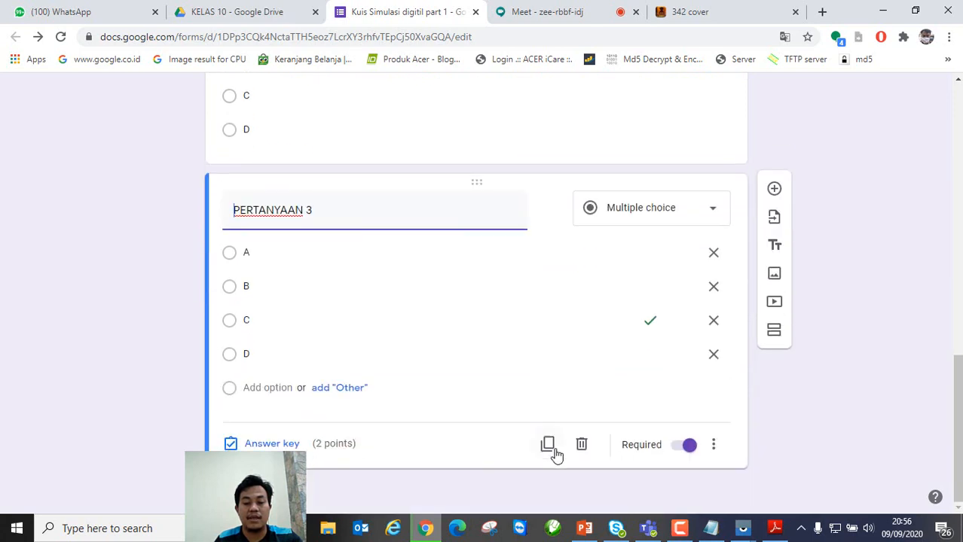
click(548, 448)
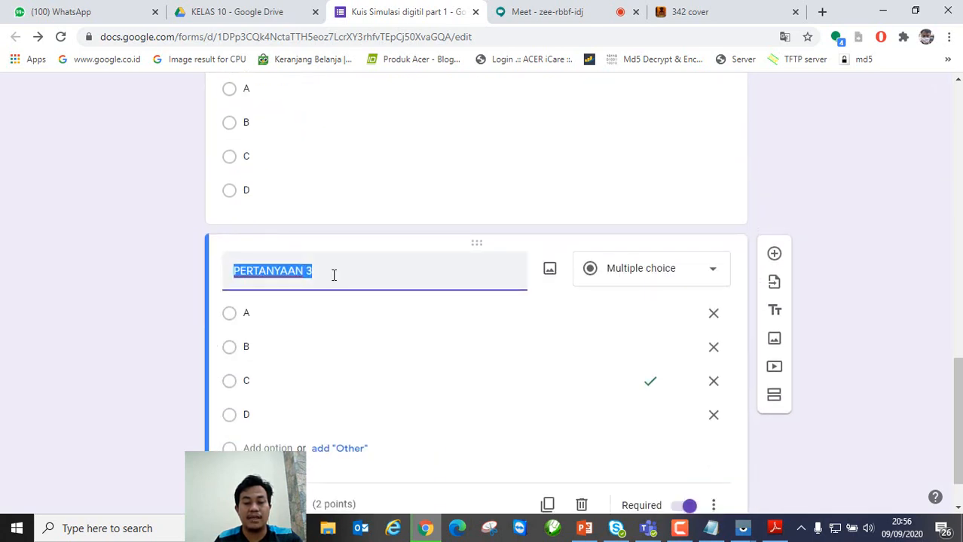
click(333, 275)
key(BackSpace)
text(4)
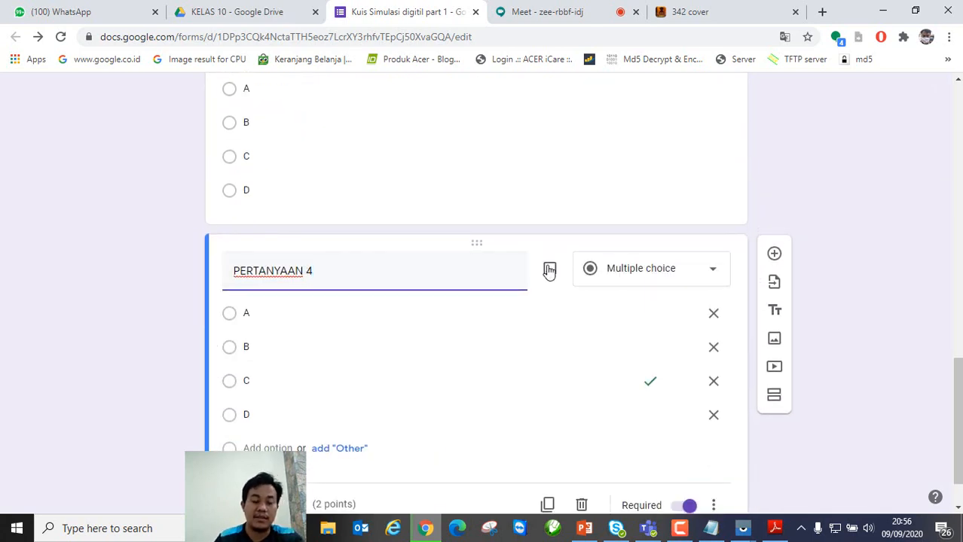
scroll(590, 317, down, 1)
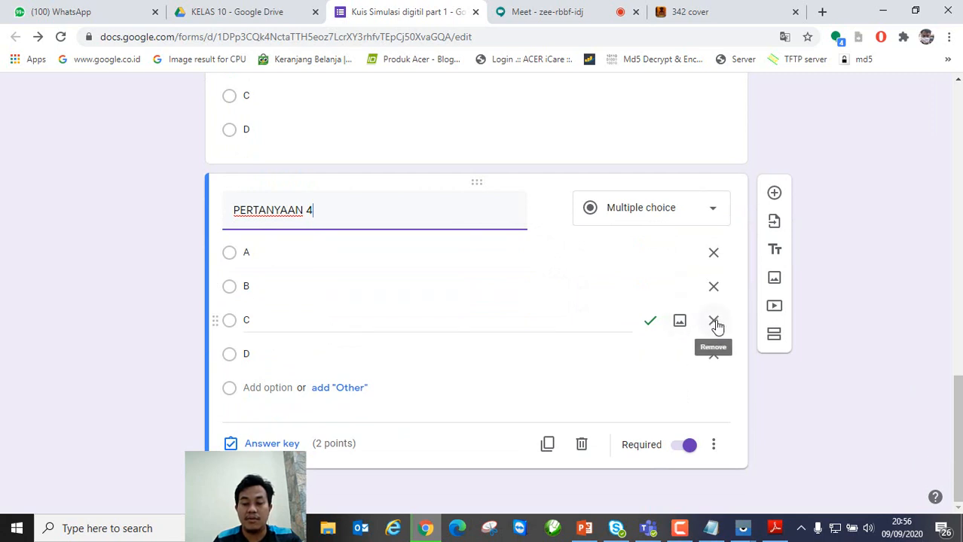
click(714, 322)
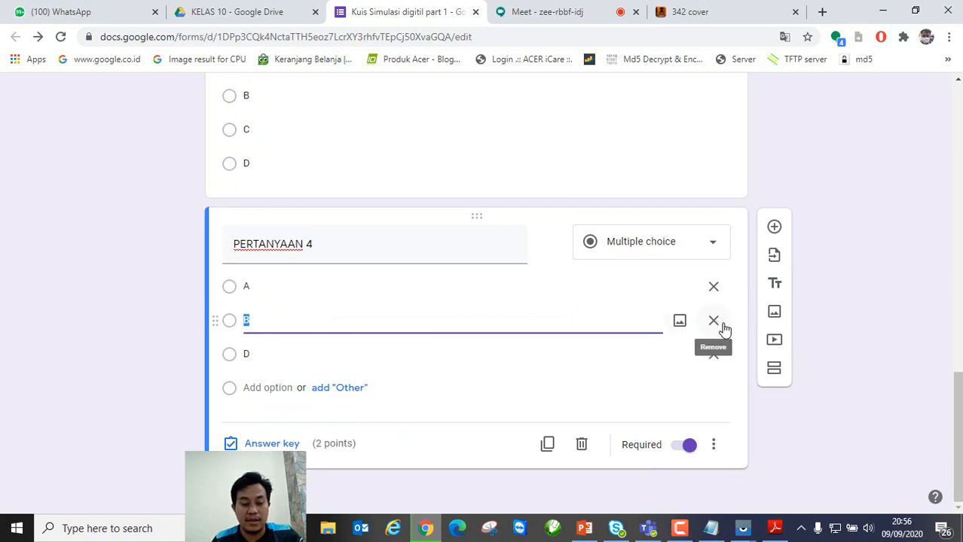
key(ctrl+z)
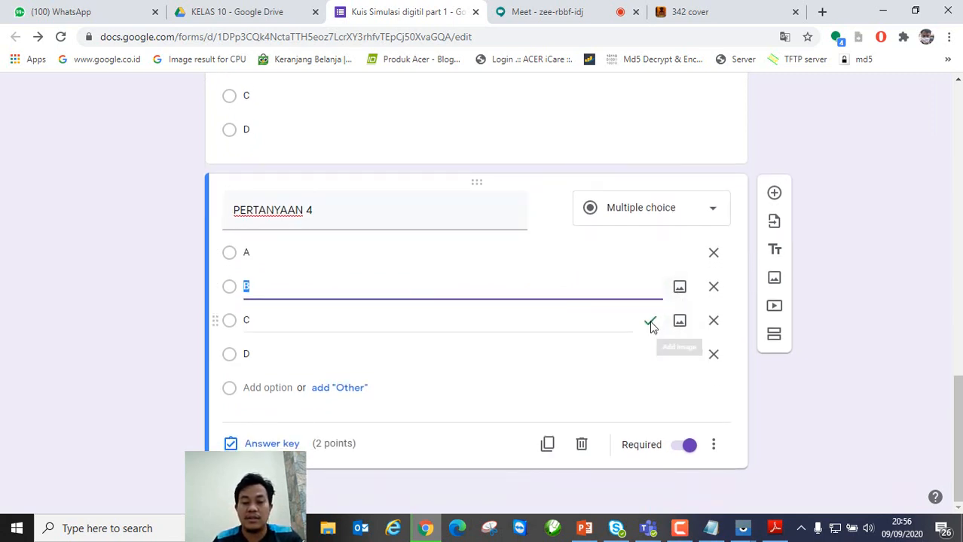
click(249, 442)
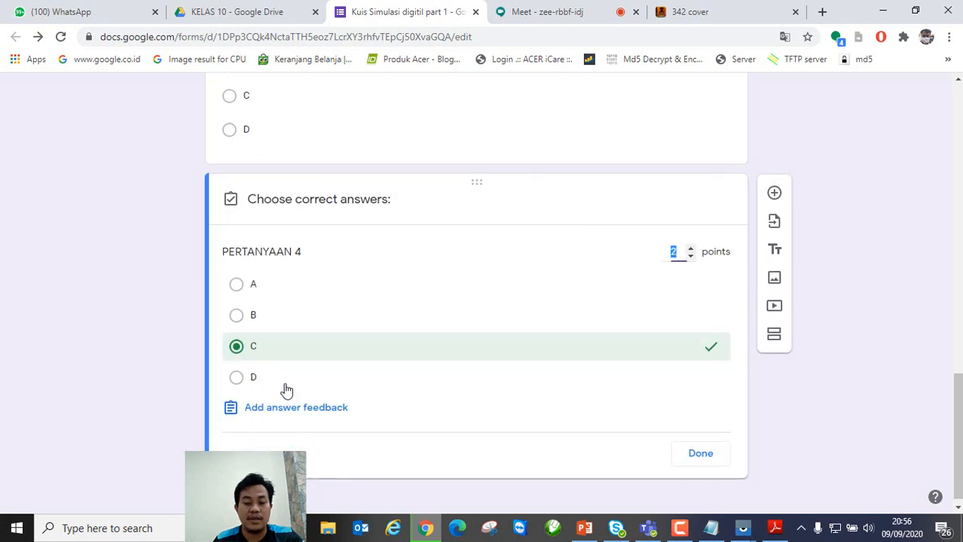
click(235, 380)
click(240, 348)
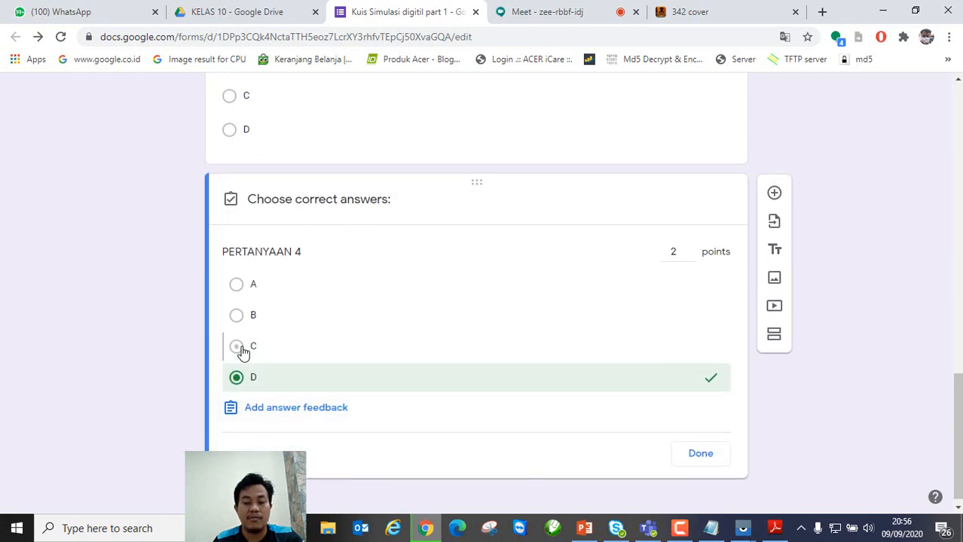
click(702, 454)
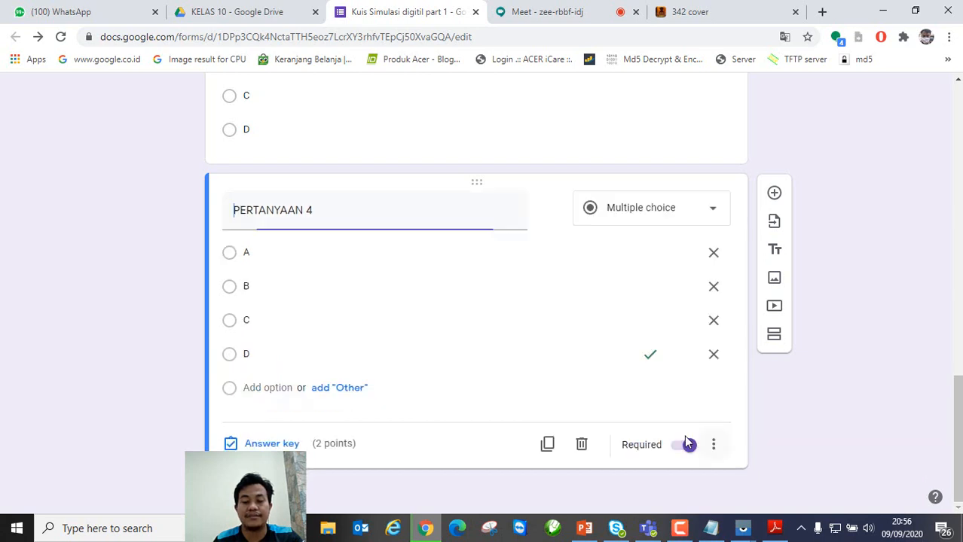
Step: Duplicate it as PERTANYAAN 5 with A as the only correct answer
click(546, 445)
click(406, 417)
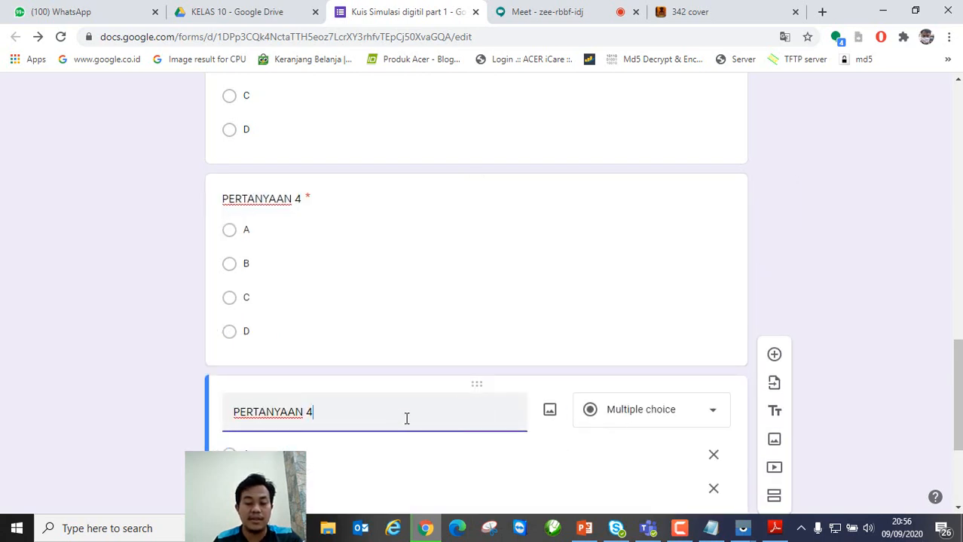
key(BackSpace)
text(5)
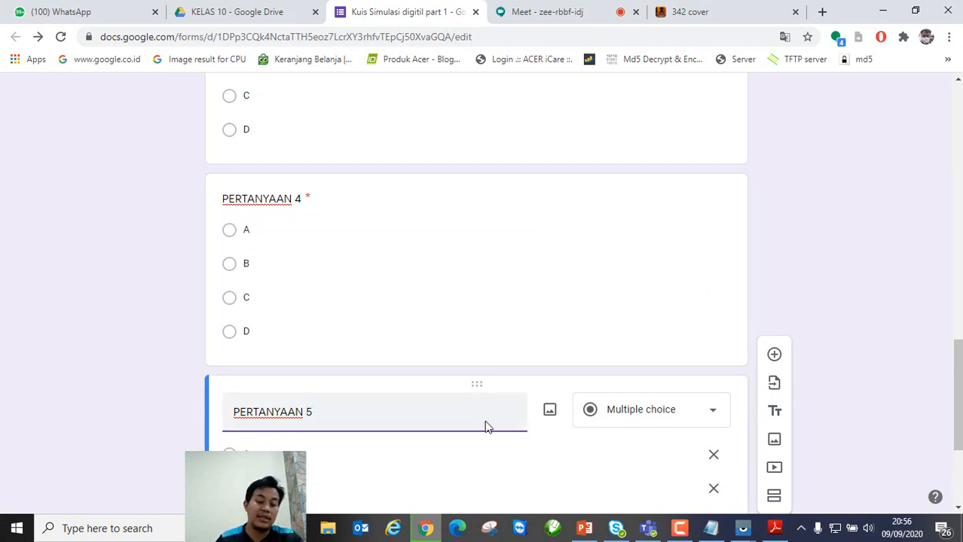
scroll(484, 421, down, 3)
click(267, 446)
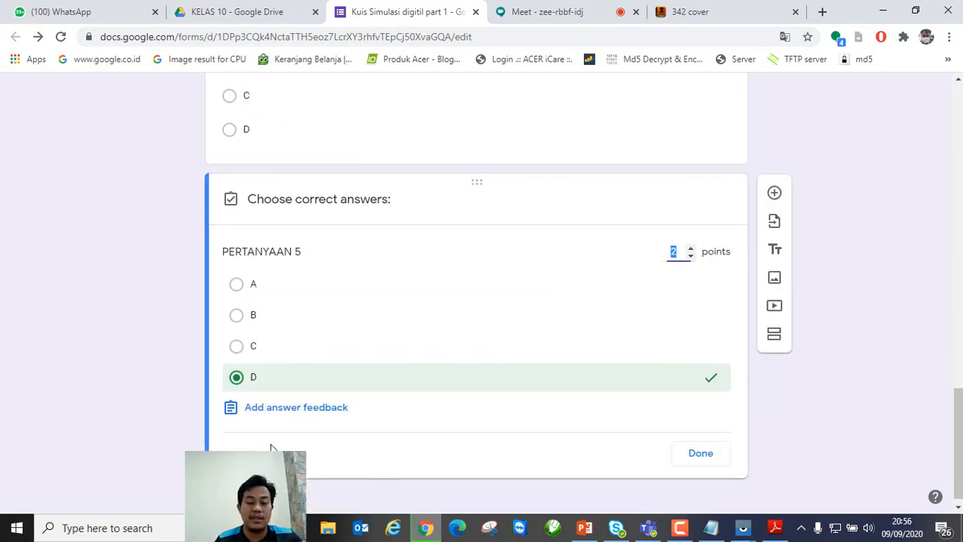
click(237, 285)
click(239, 379)
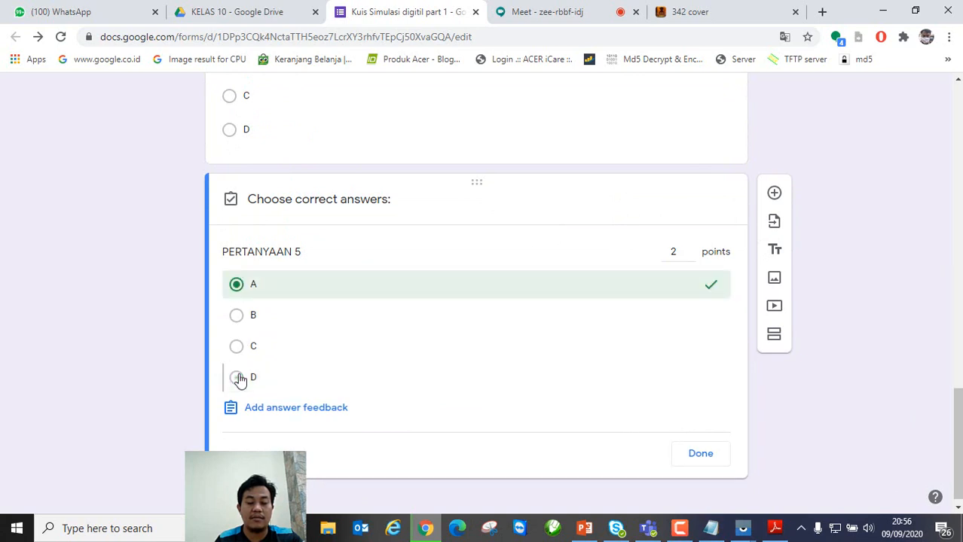
click(712, 457)
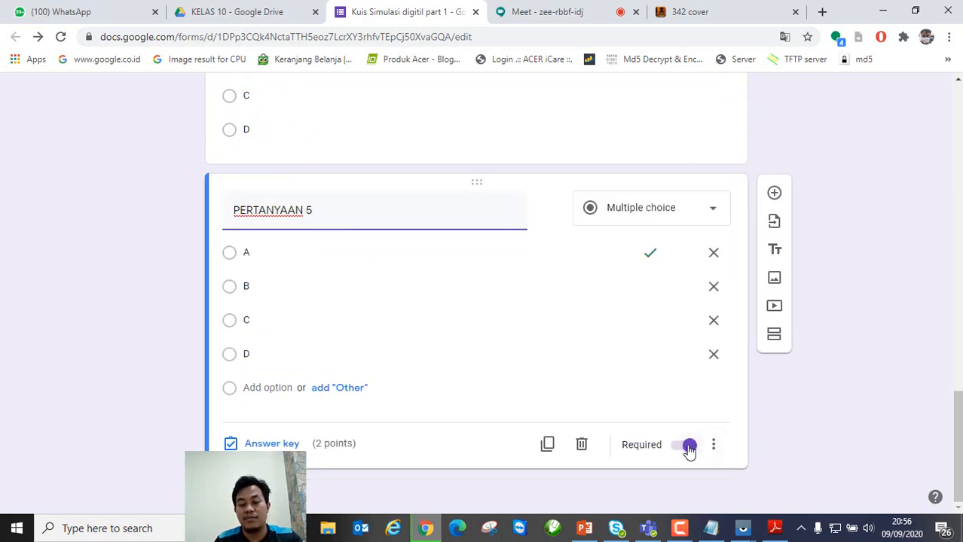
scroll(656, 430, up, 3)
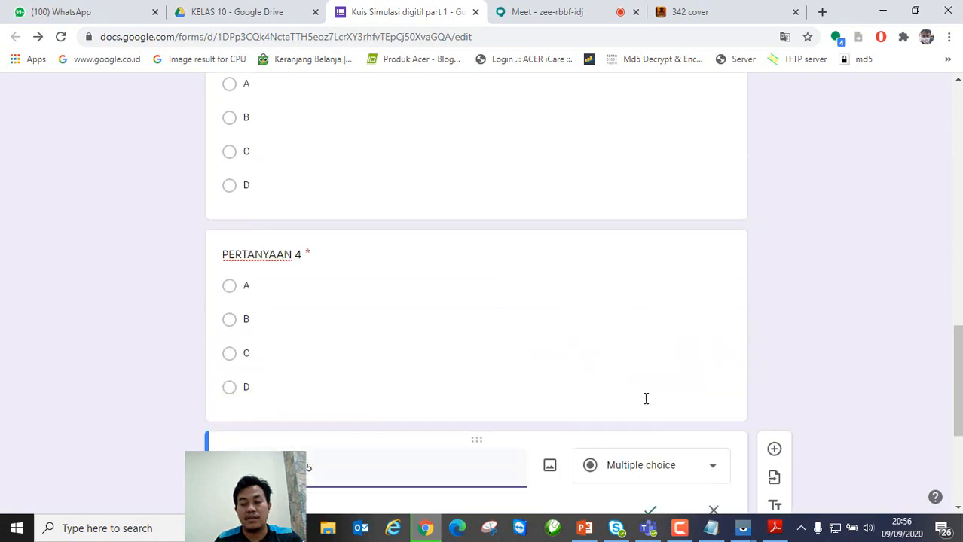
click(580, 354)
scroll(659, 407, down, 3)
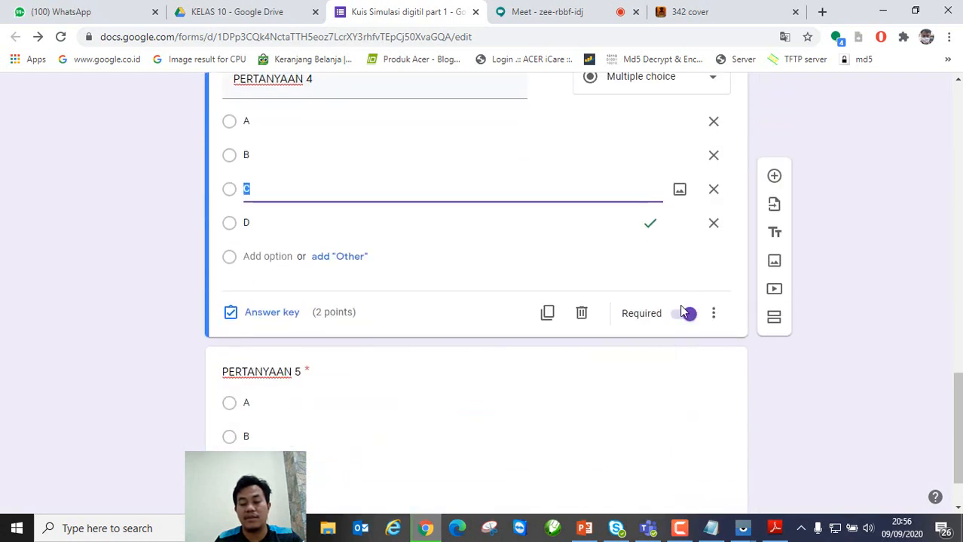
scroll(673, 388, down, 1)
click(548, 428)
scroll(759, 431, down, 1)
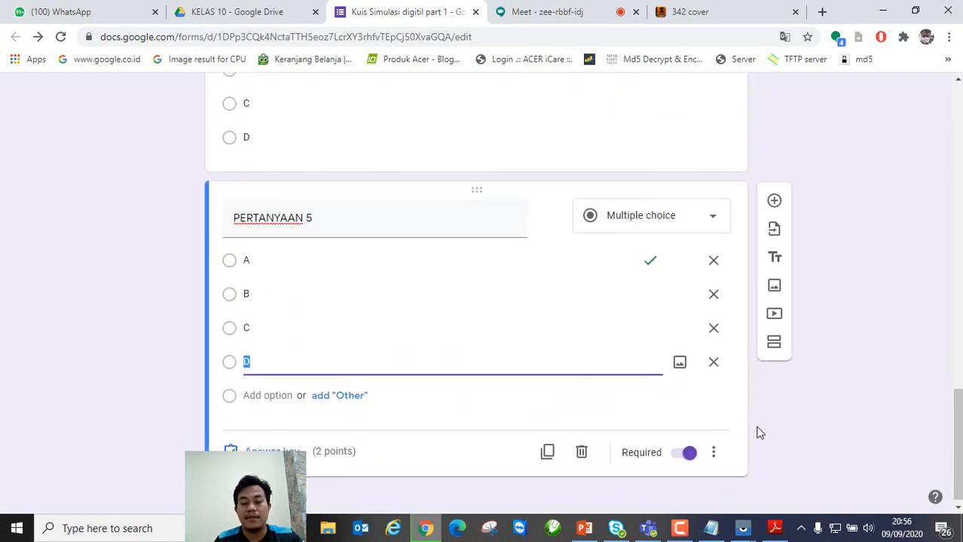
click(794, 434)
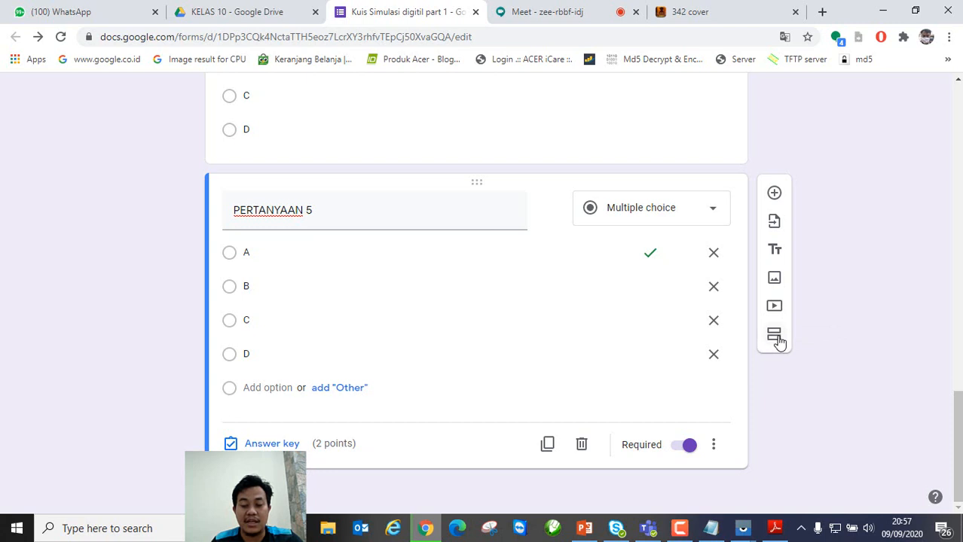
Step: Add a new section after question 5 and title it ESSAY
click(775, 336)
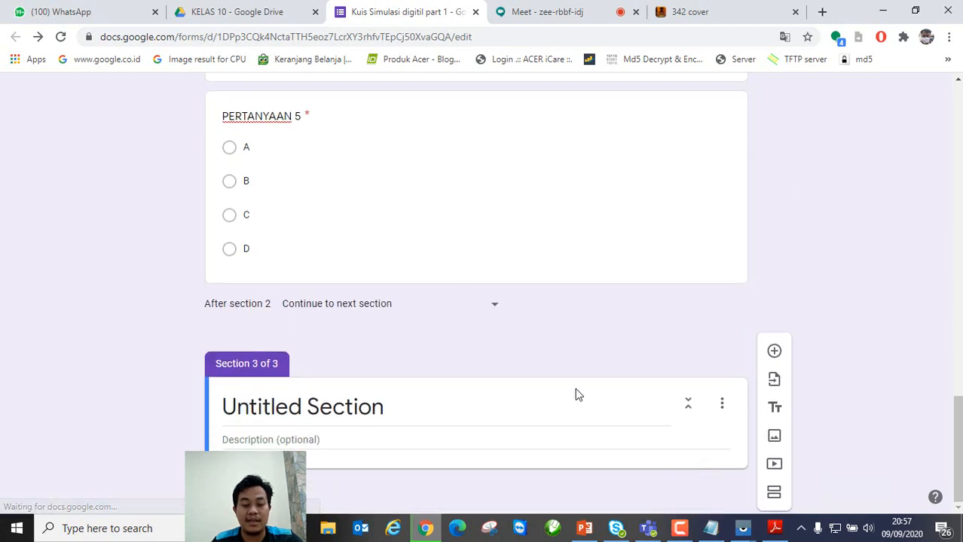
click(355, 407)
key(BackSpace)
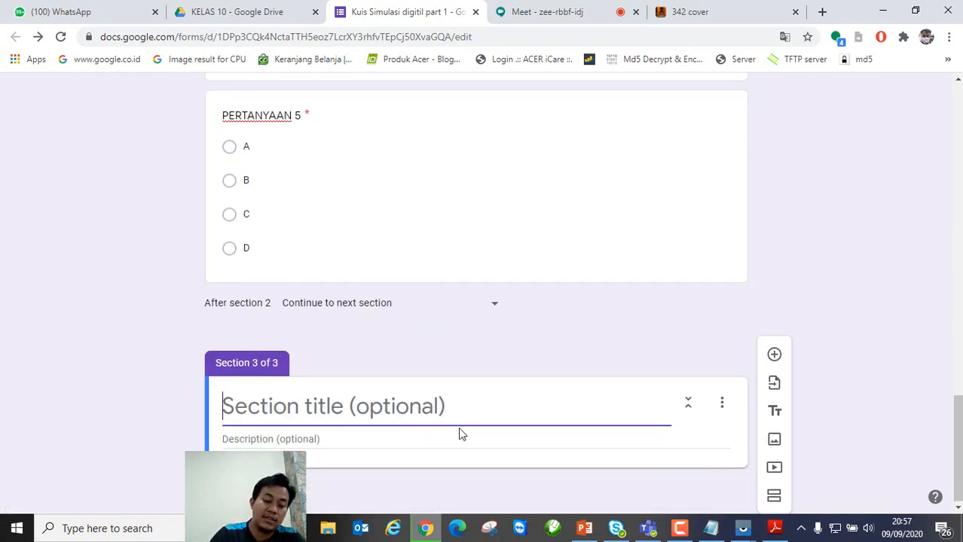
text(ESSAY)
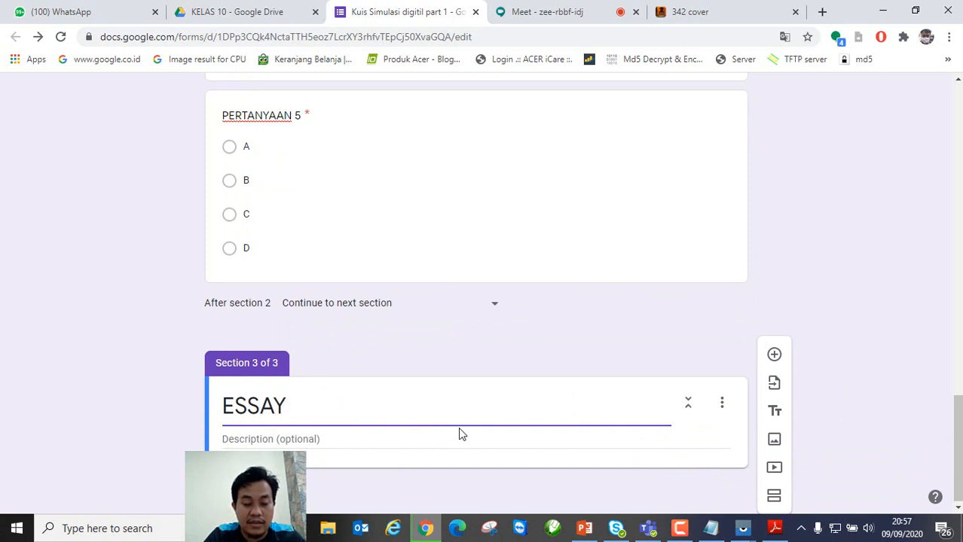
key(BackSpace)
key(BackSpace)
text(Y)
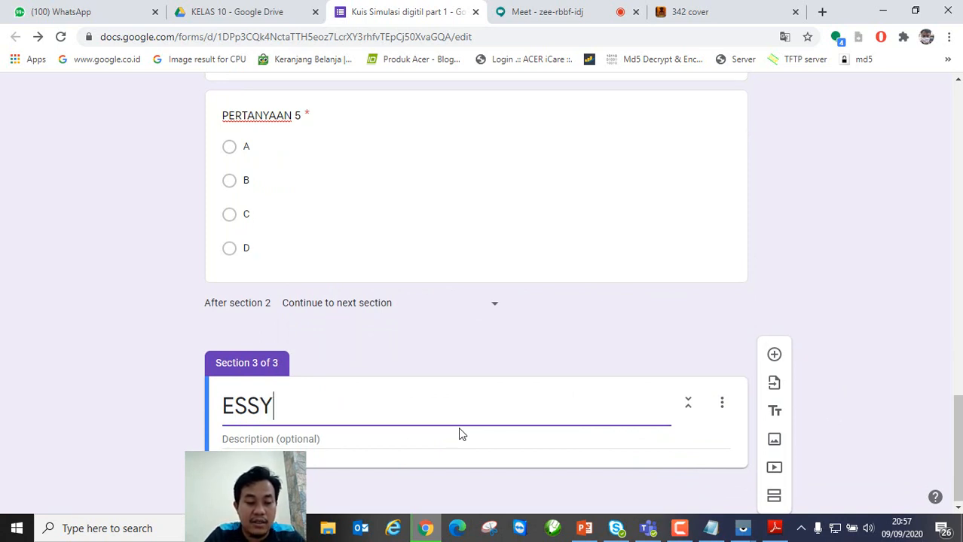
key(BackSpace)
text(AY)
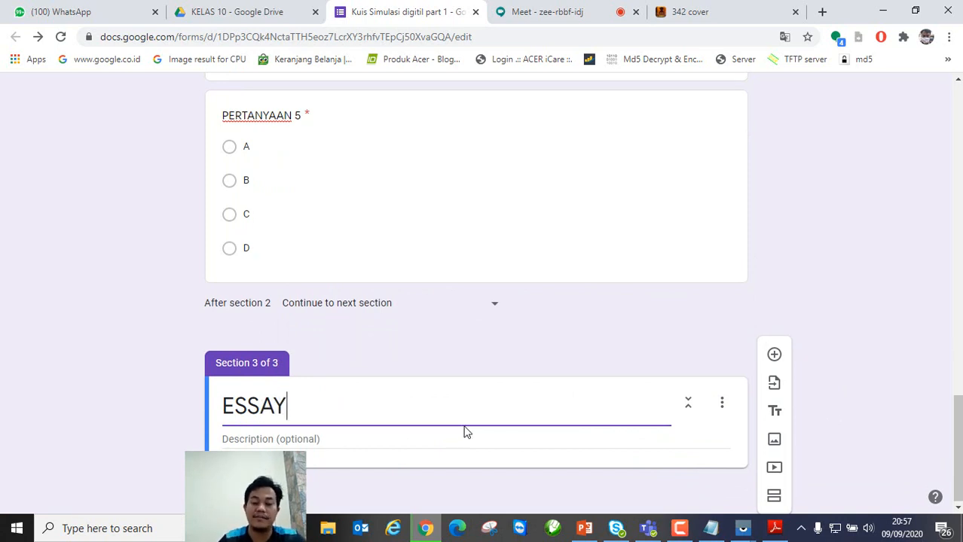
Step: Add a required Paragraph question 'SIAPA' worth 0 points under ESSAY
click(773, 360)
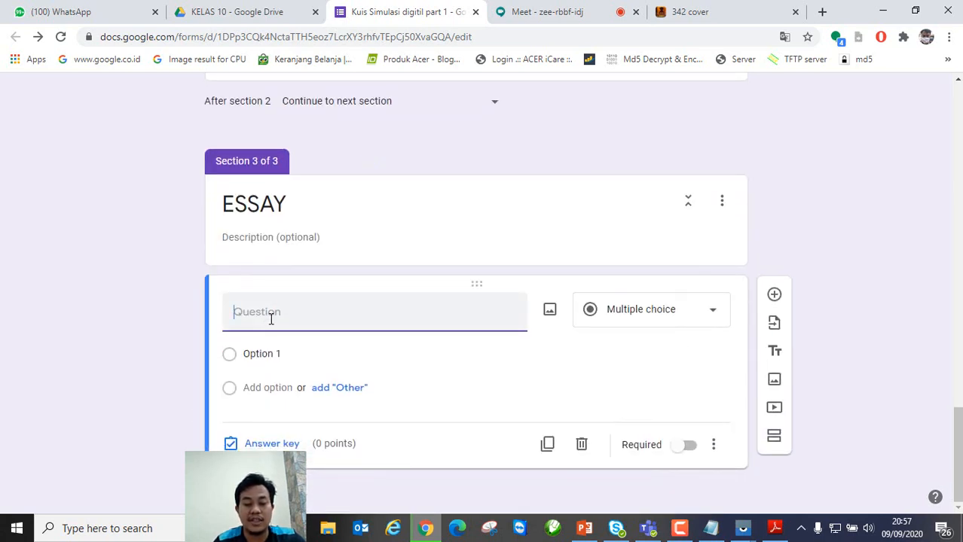
click(677, 315)
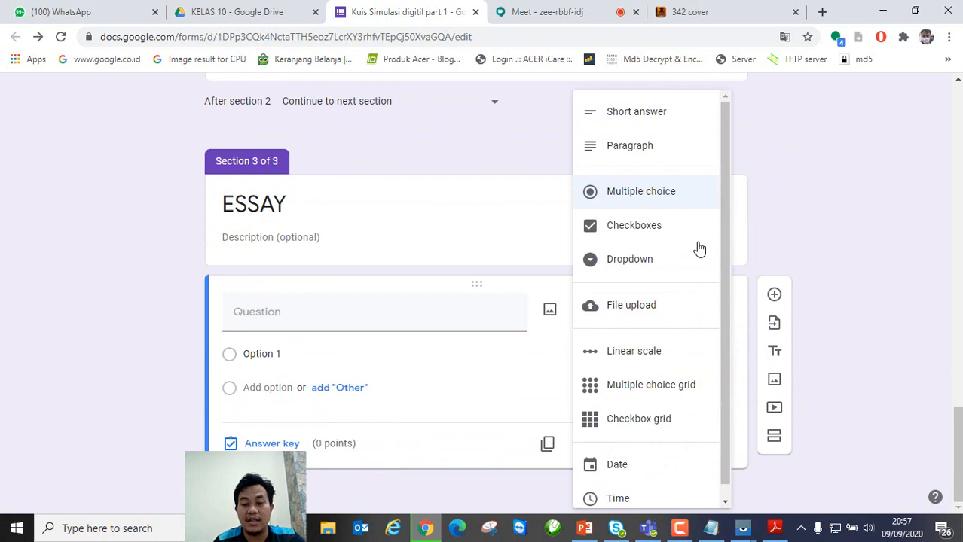
click(632, 148)
click(304, 352)
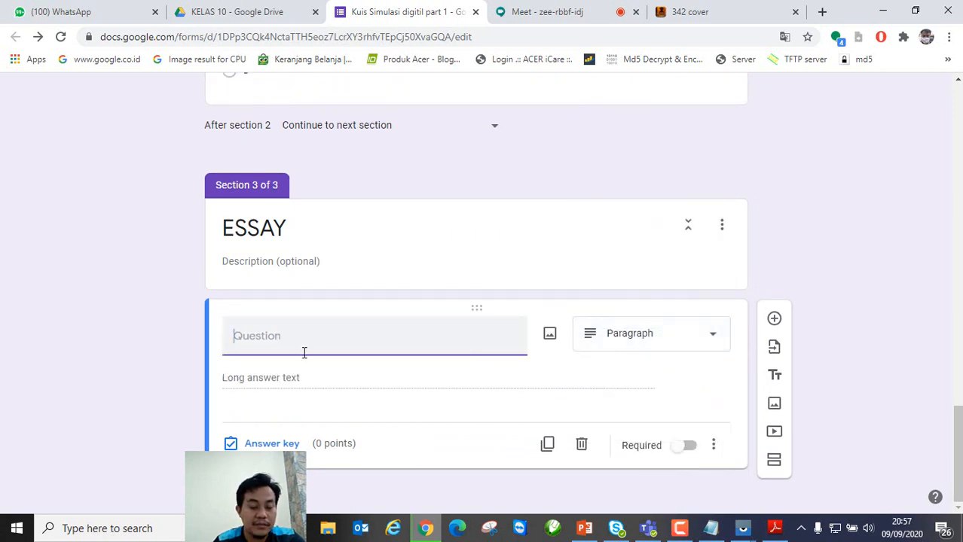
text(S)
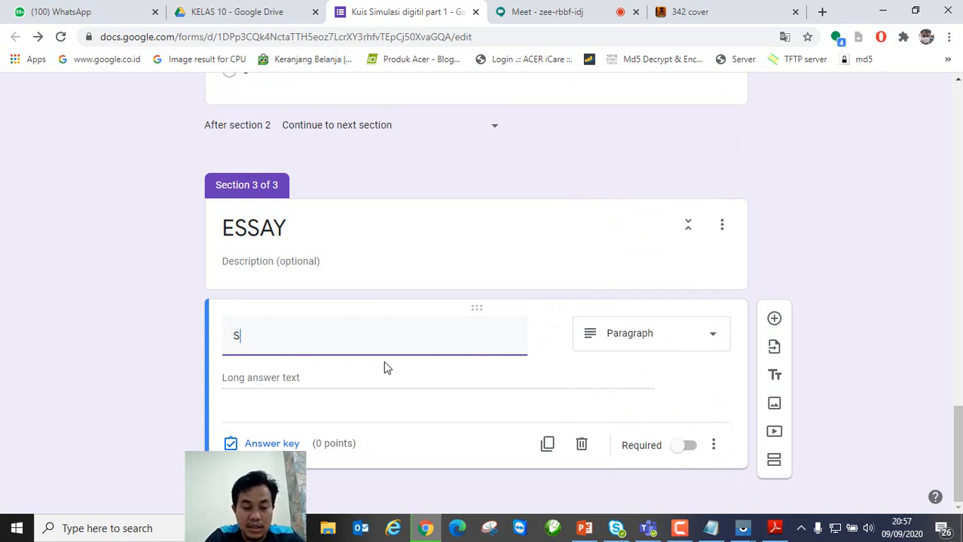
text(IAPA)
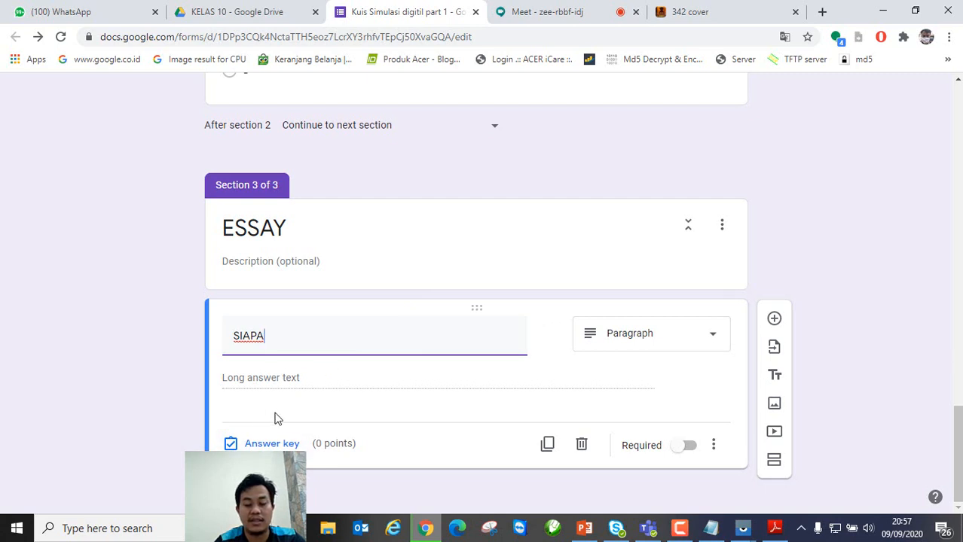
click(262, 444)
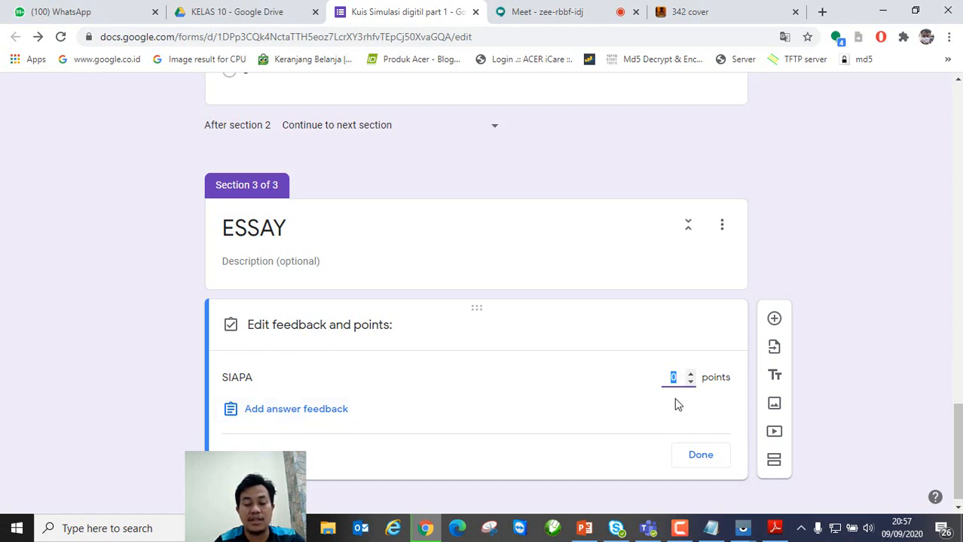
click(700, 456)
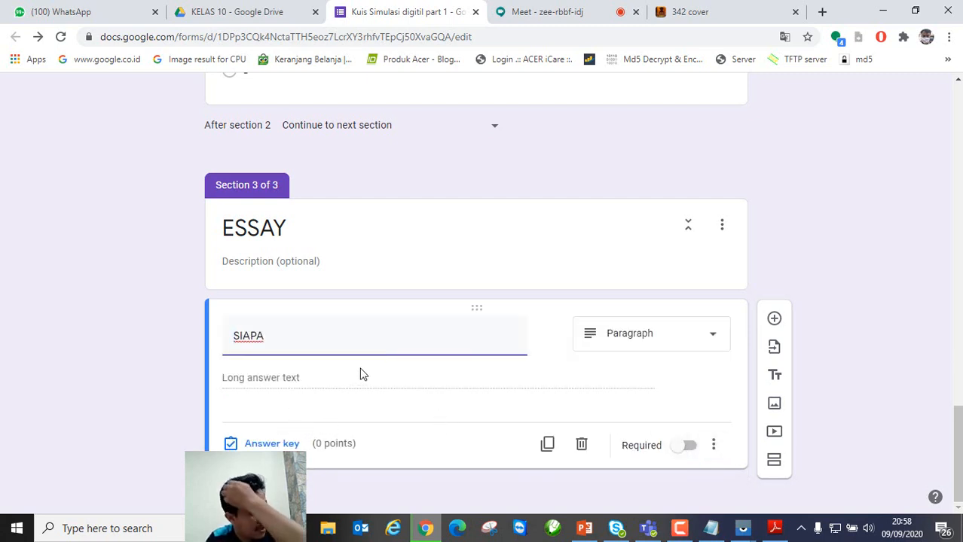
click(686, 447)
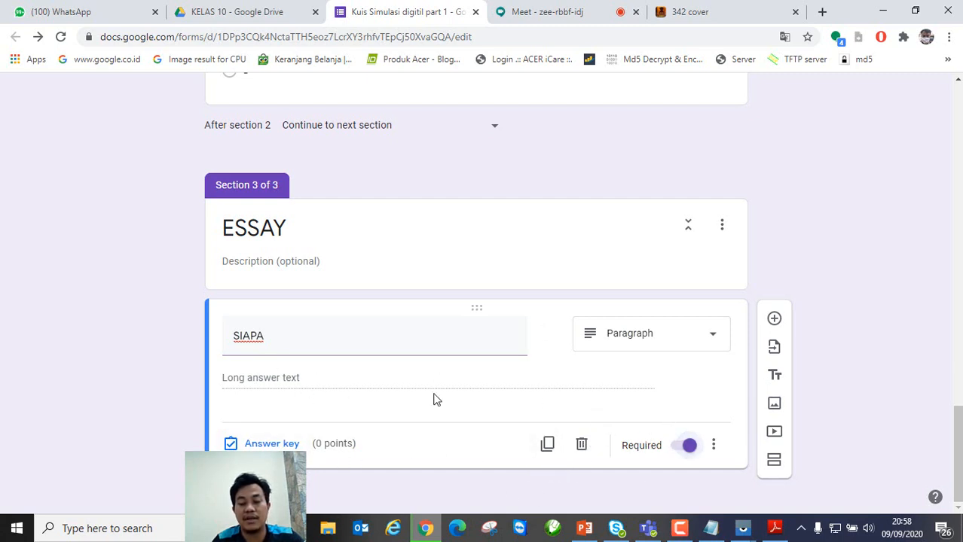
Step: Open the form preview, enter the respondent's name under NAMA, and continue
scroll(660, 370, up, 20)
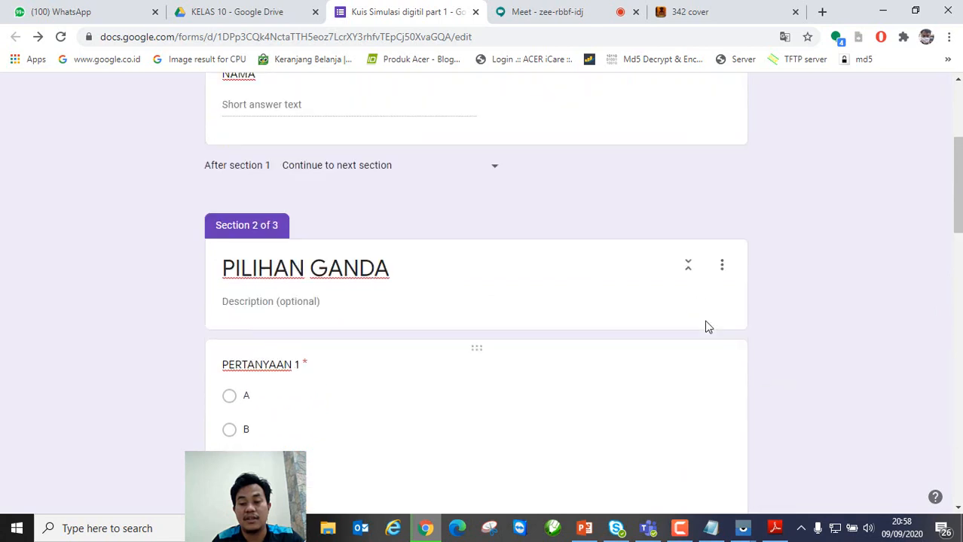
scroll(520, 397, down, 2)
scroll(751, 350, up, 2)
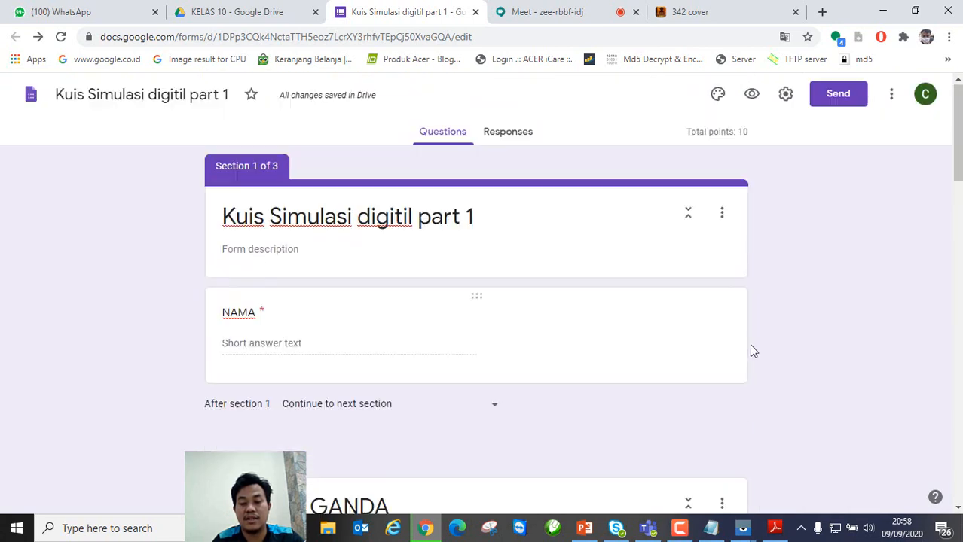
click(754, 99)
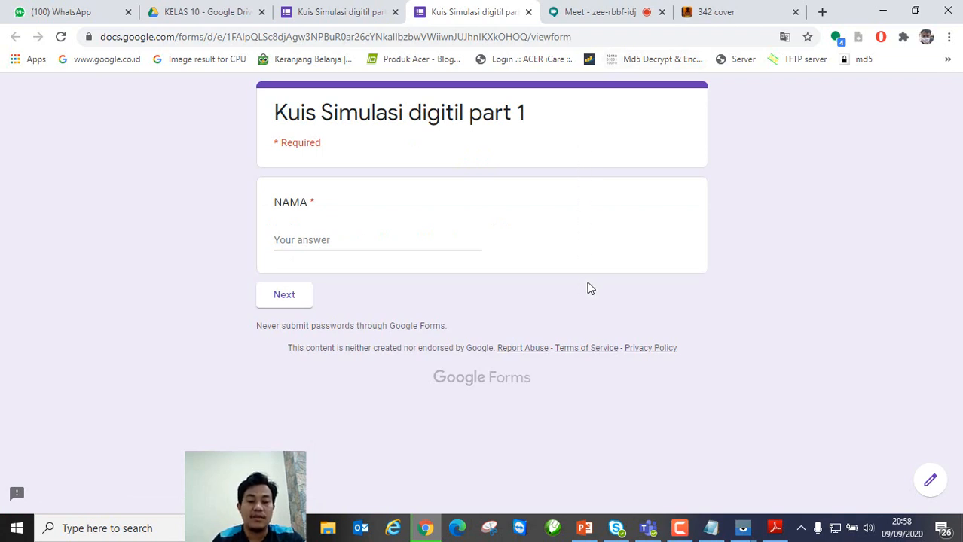
click(336, 238)
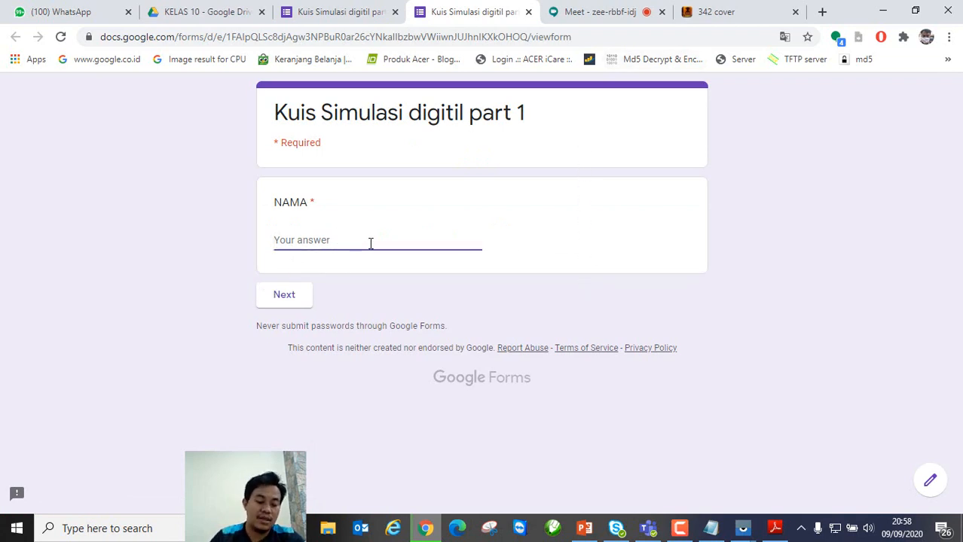
text(FIRDAUS1)
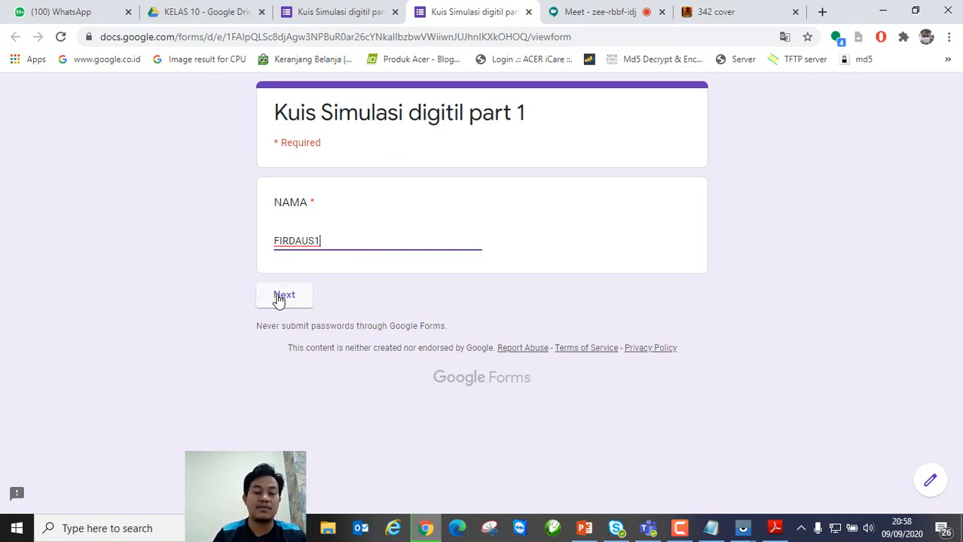
click(278, 301)
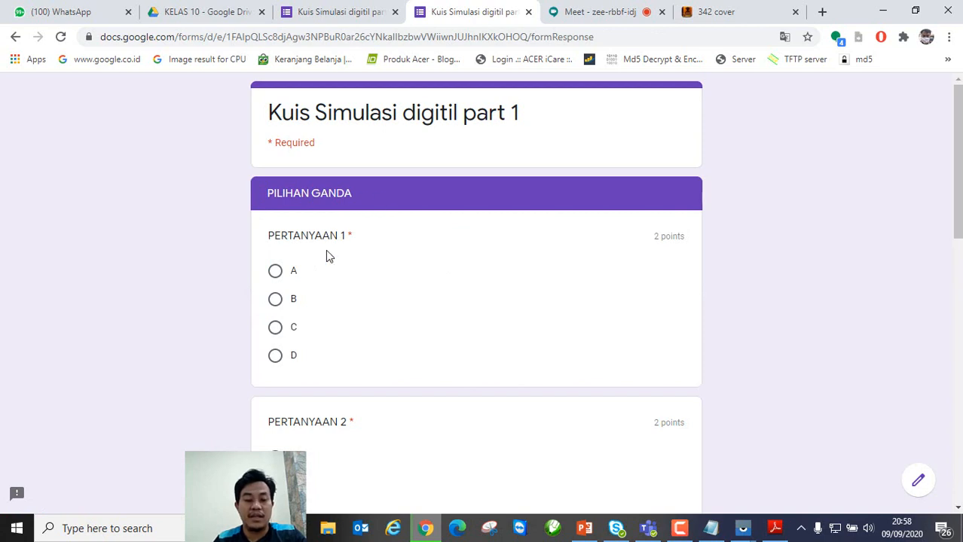
Step: Answer PERTANYAAN 1–5 with A, B, C, D and A
click(277, 272)
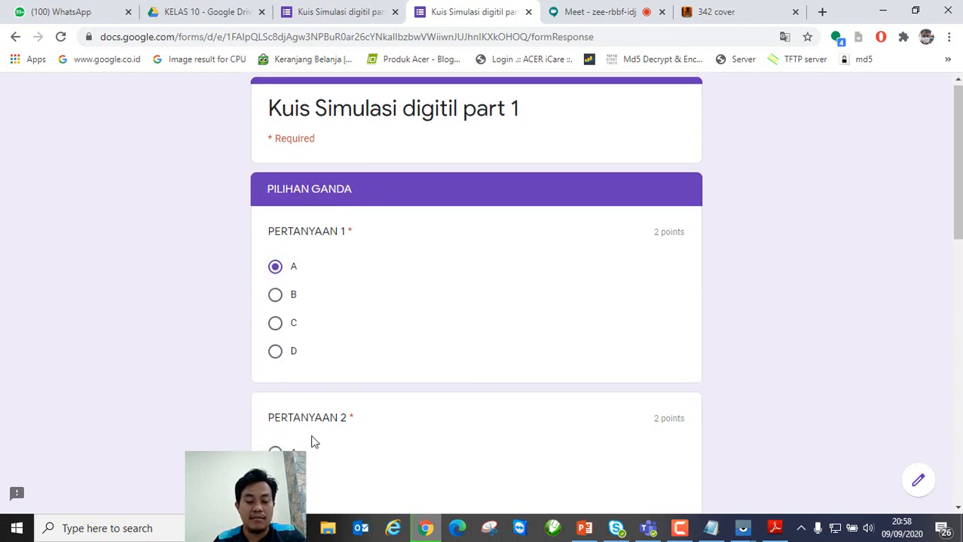
scroll(280, 349, down, 2)
click(276, 343)
scroll(395, 359, down, 3)
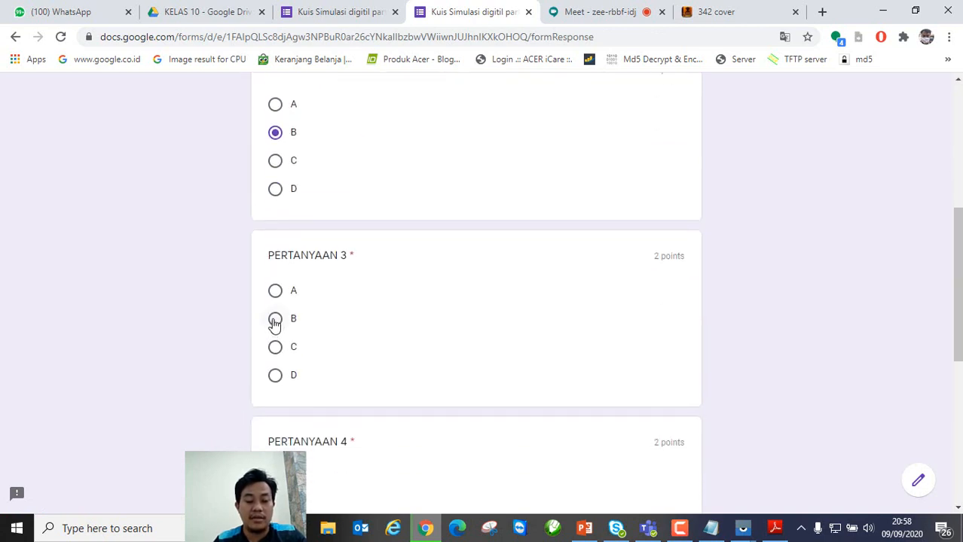
click(275, 347)
scroll(555, 346, down, 3)
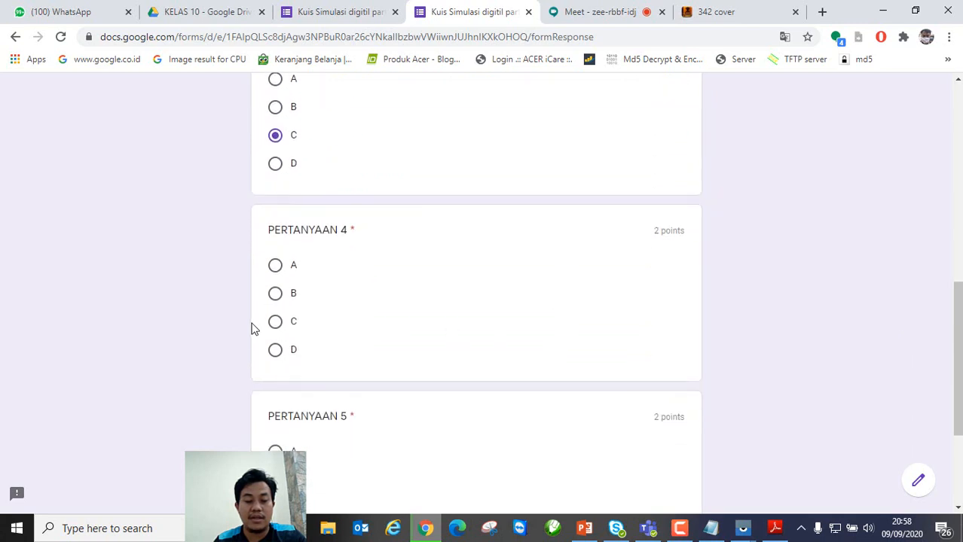
click(277, 351)
scroll(536, 342, down, 3)
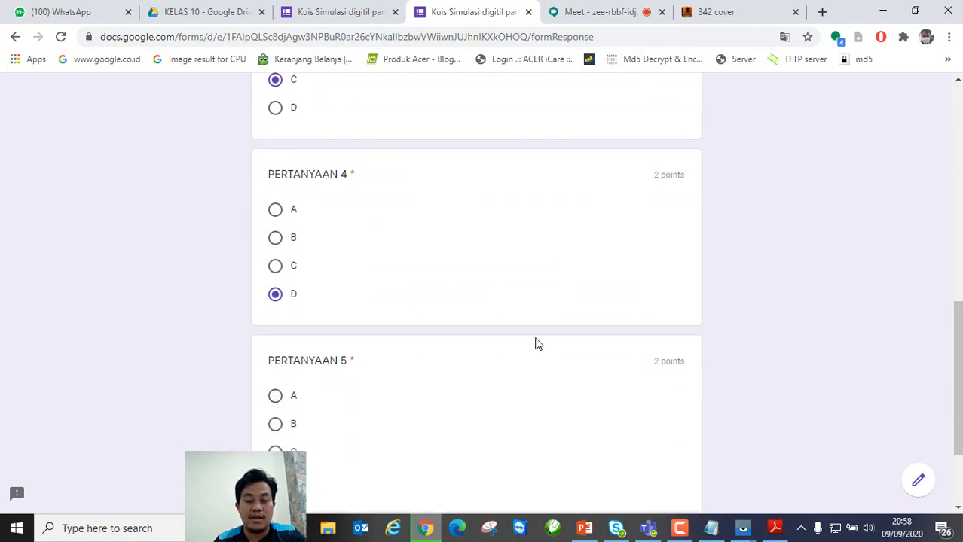
click(277, 264)
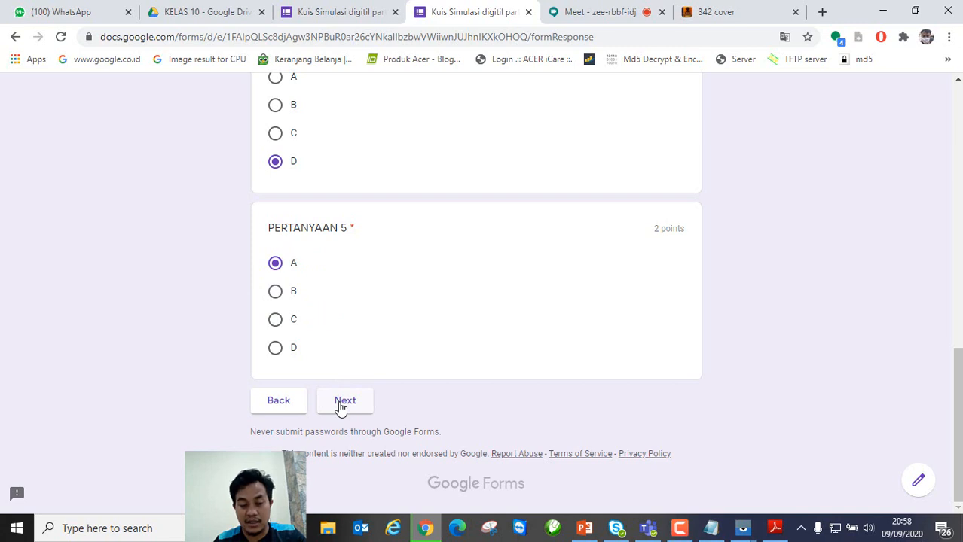
Step: Answer the SIAPA essay question with 'SAYA SIAPA' and submit the response
click(340, 406)
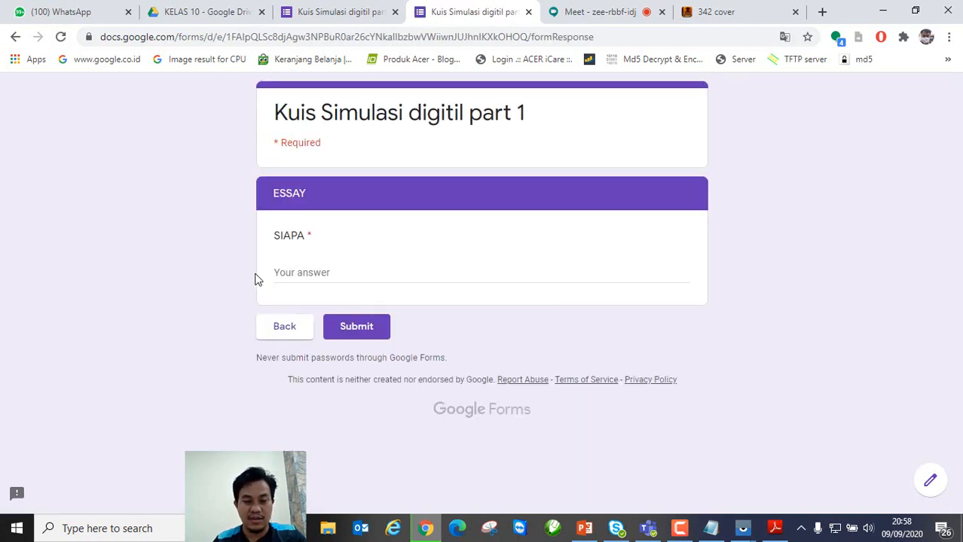
click(303, 274)
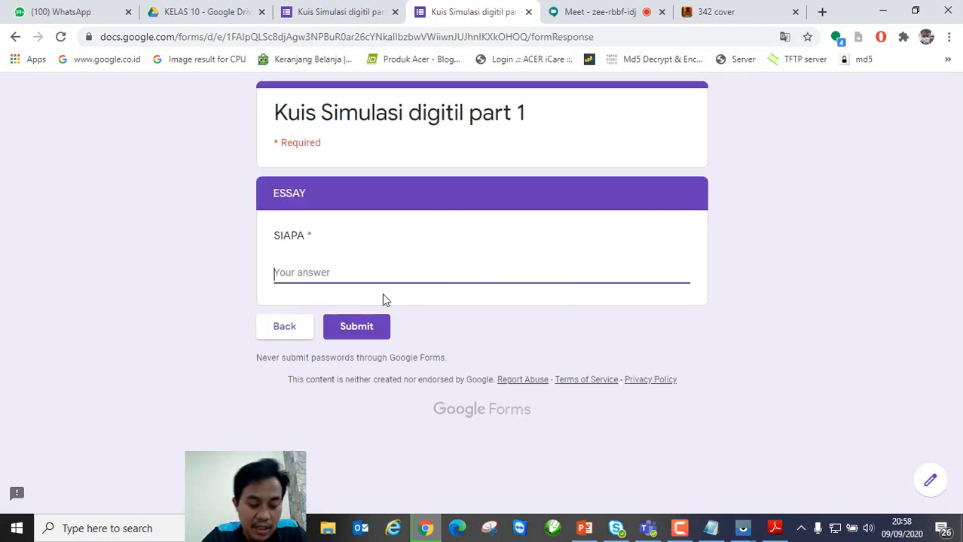
text(SAYA SIAPA)
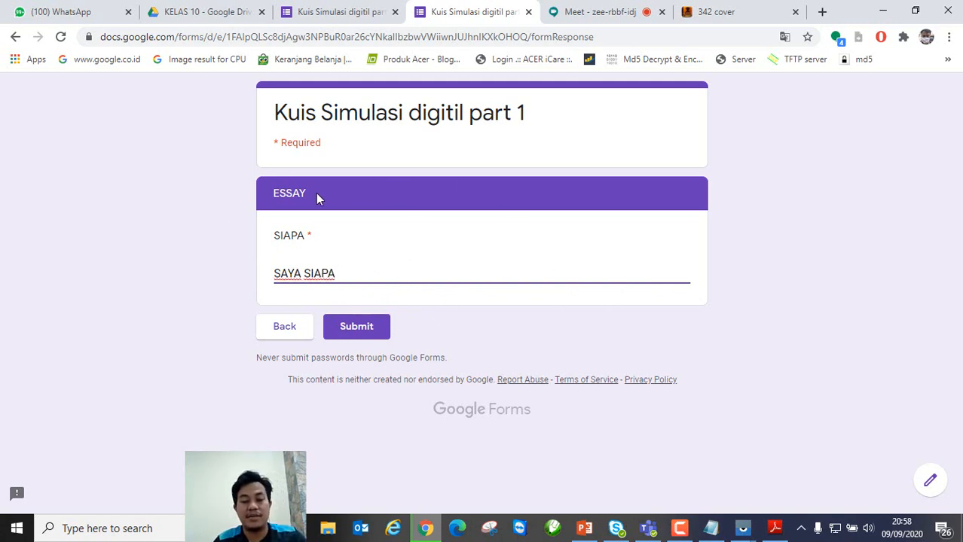
double_click(309, 236)
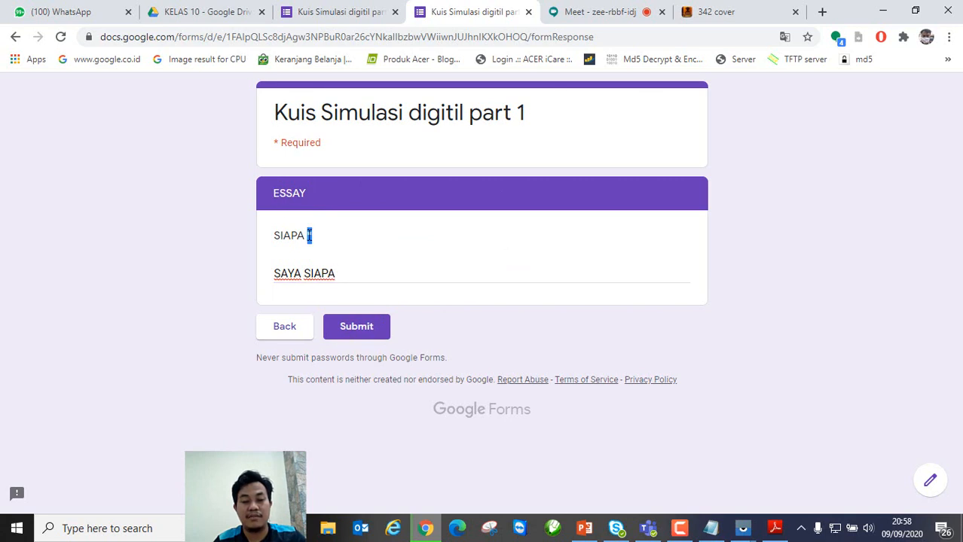
click(358, 330)
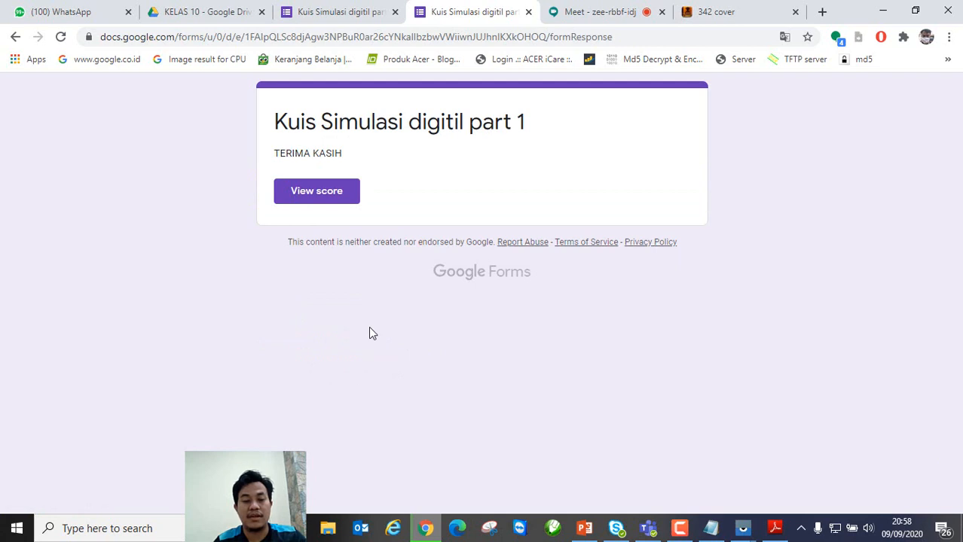
Step: Check the 10/10 score, close the preview tabs, and view the form's Responses
click(339, 197)
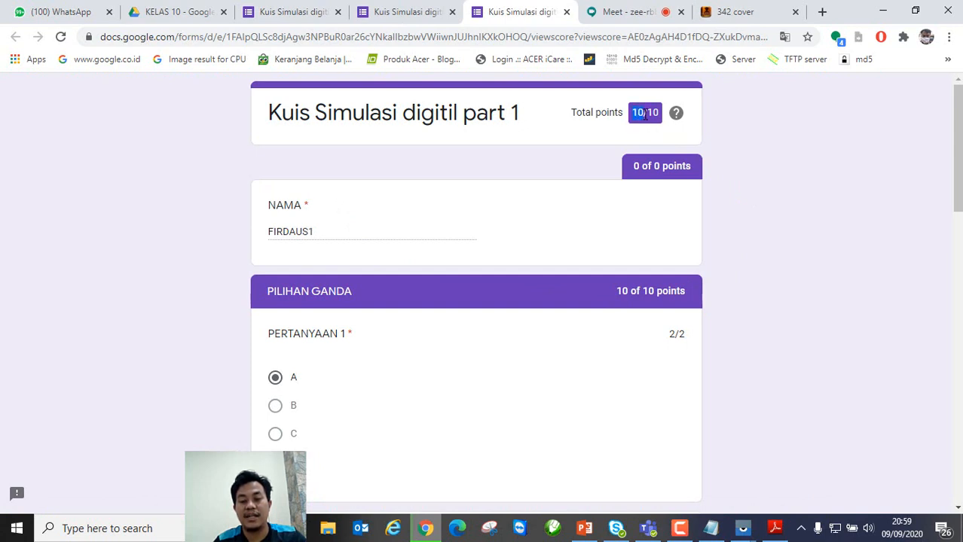
drag(644, 113, 634, 113)
click(567, 12)
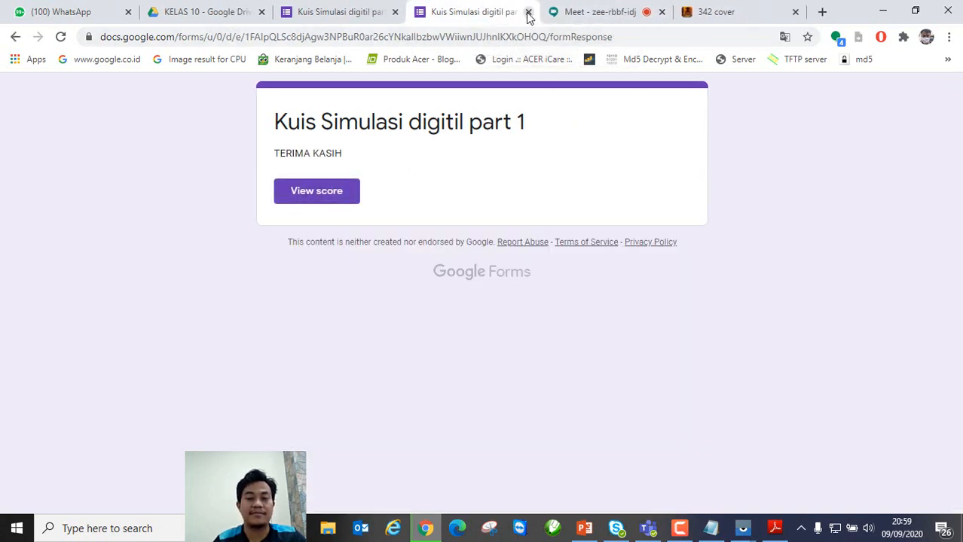
click(529, 12)
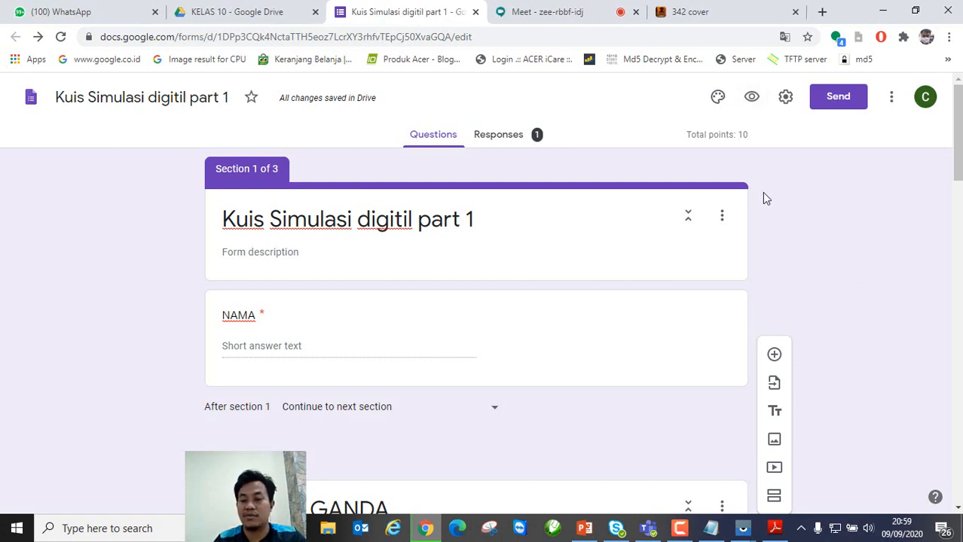
click(500, 137)
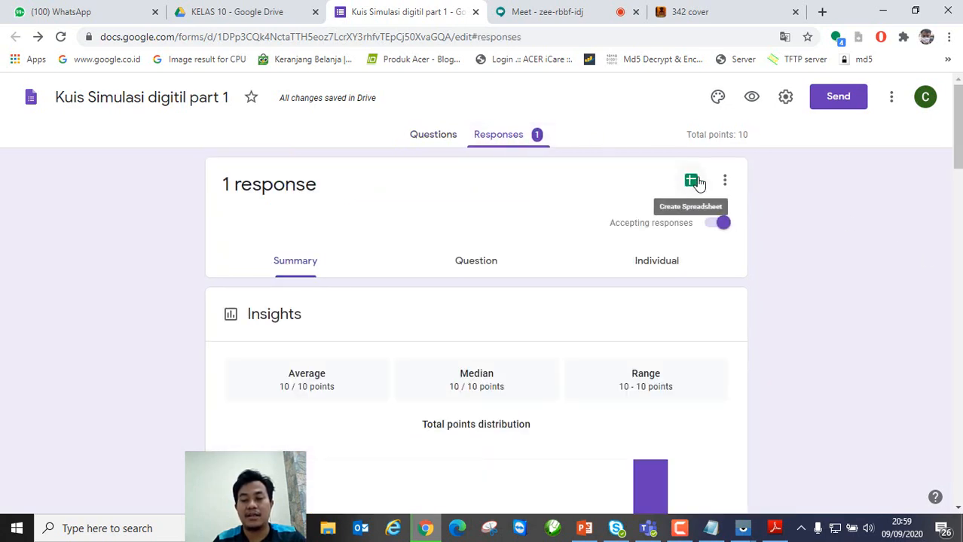
Step: Link responses to a new spreadsheet named 'Kuis Simulasi digitil part 1'
click(695, 185)
click(692, 183)
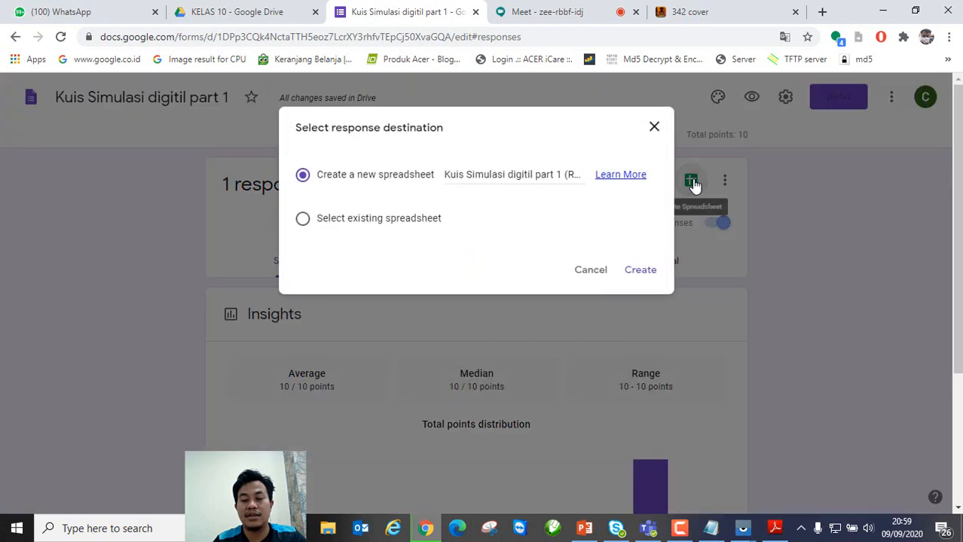
drag(564, 176, 593, 179)
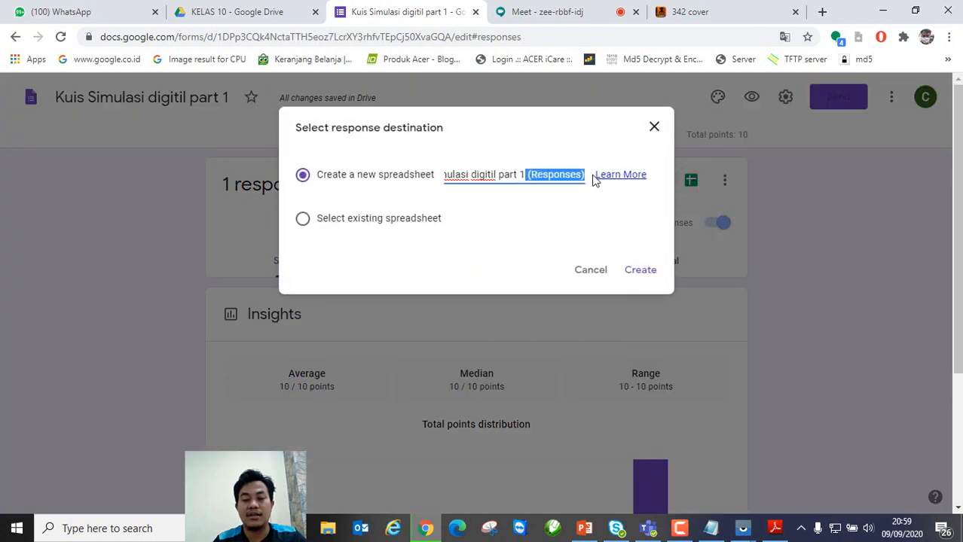
key(BackSpace)
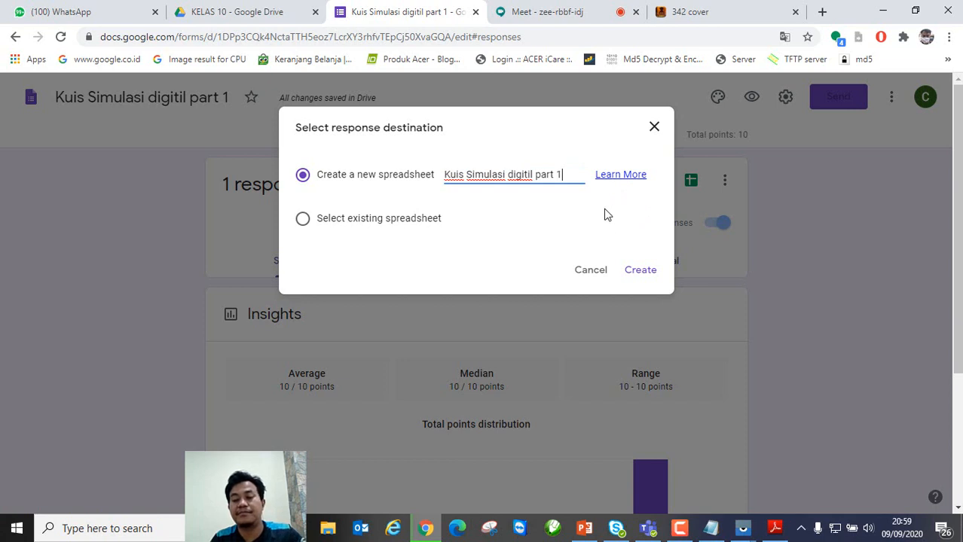
click(642, 270)
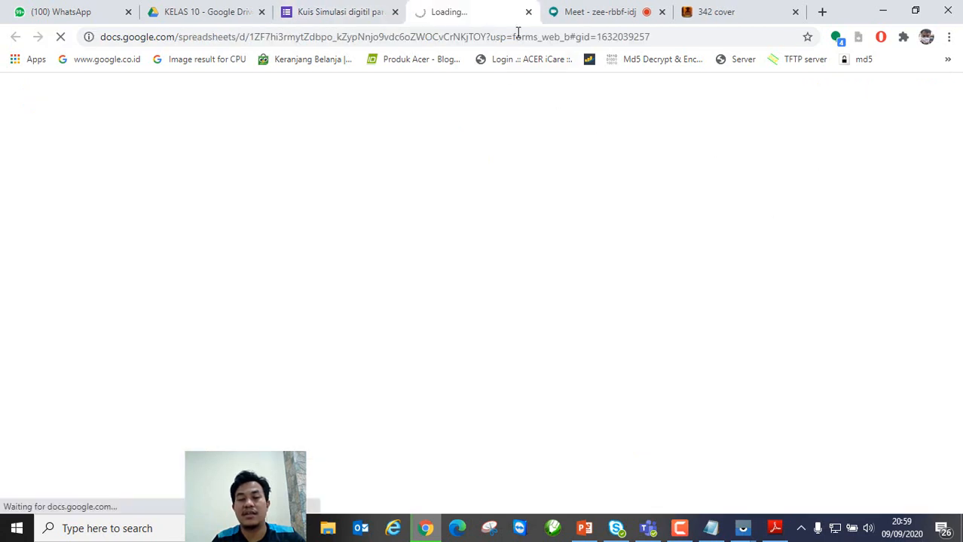
click(528, 12)
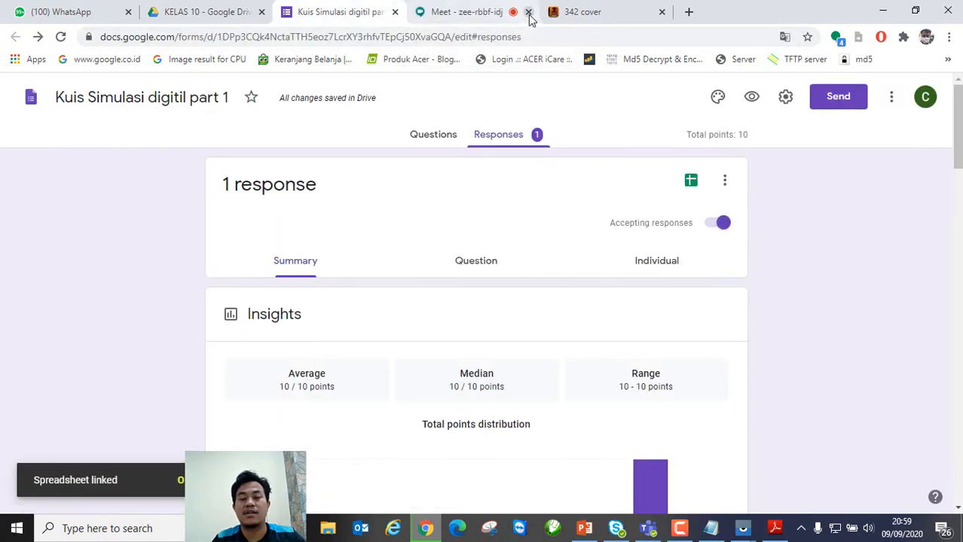
Step: Copy the form's shortened forms.gle share link
click(838, 97)
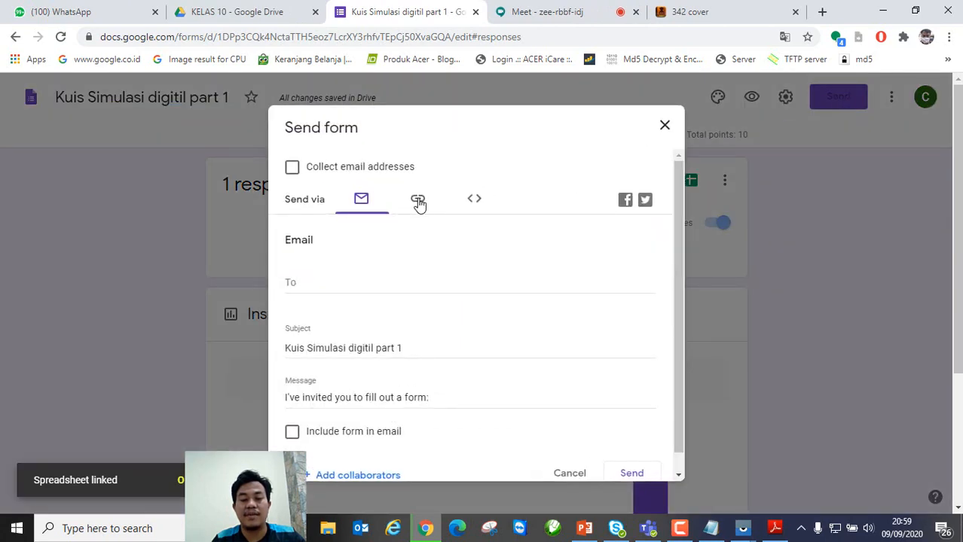
click(418, 202)
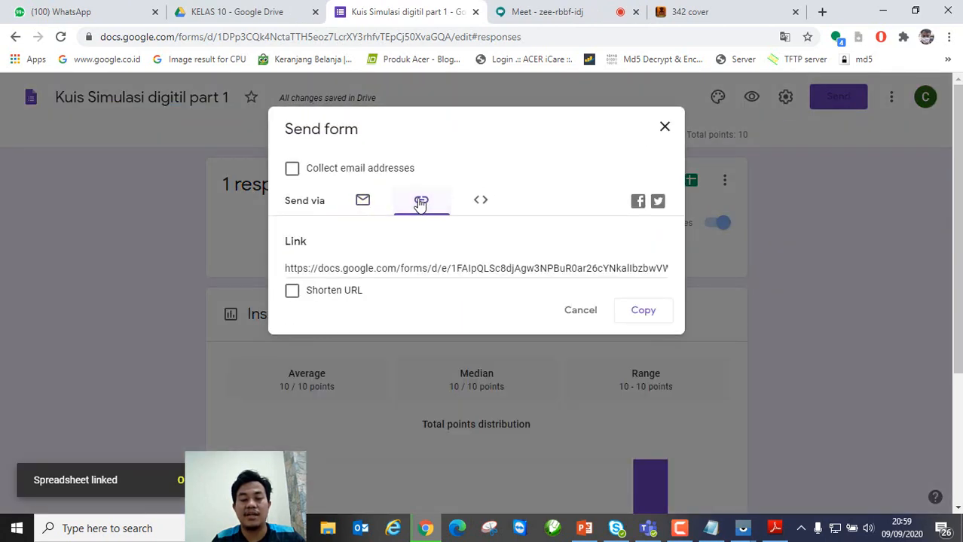
click(293, 292)
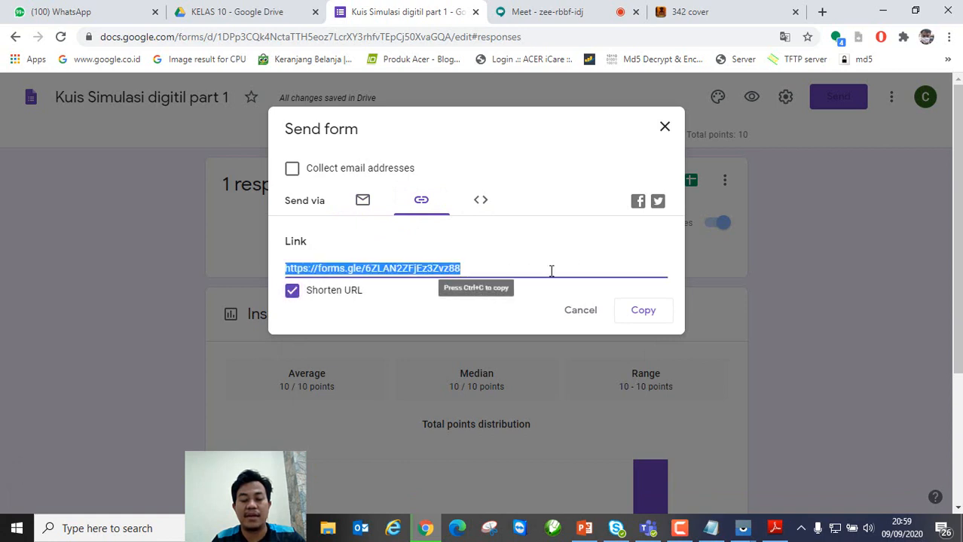
click(640, 315)
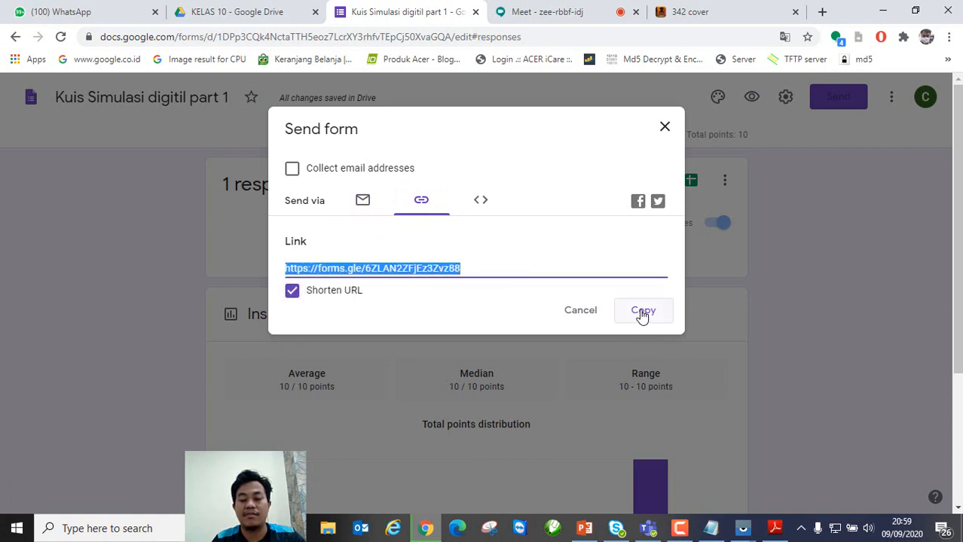
click(664, 128)
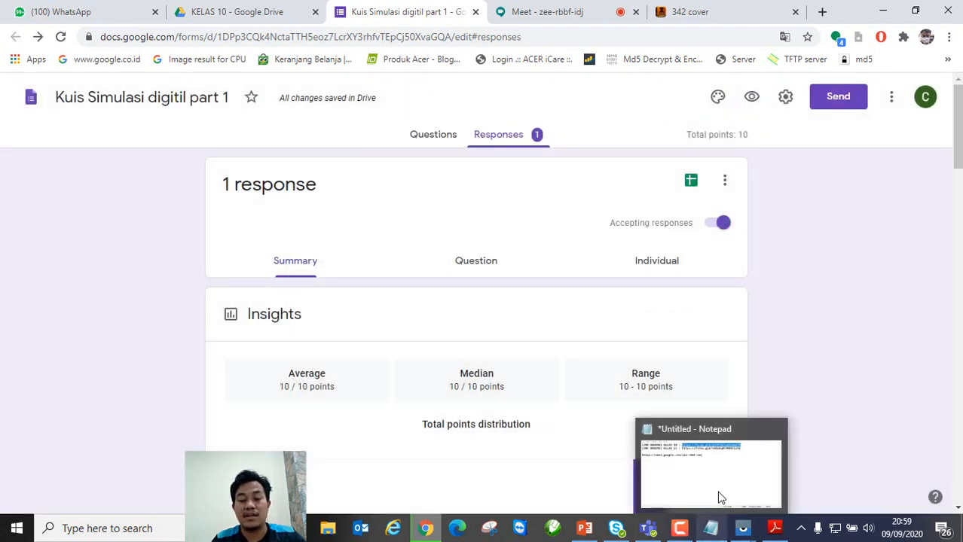
Step: Post 'KERJAKAN SOAL :' with the pasted quiz link in the Meet chat
click(538, 12)
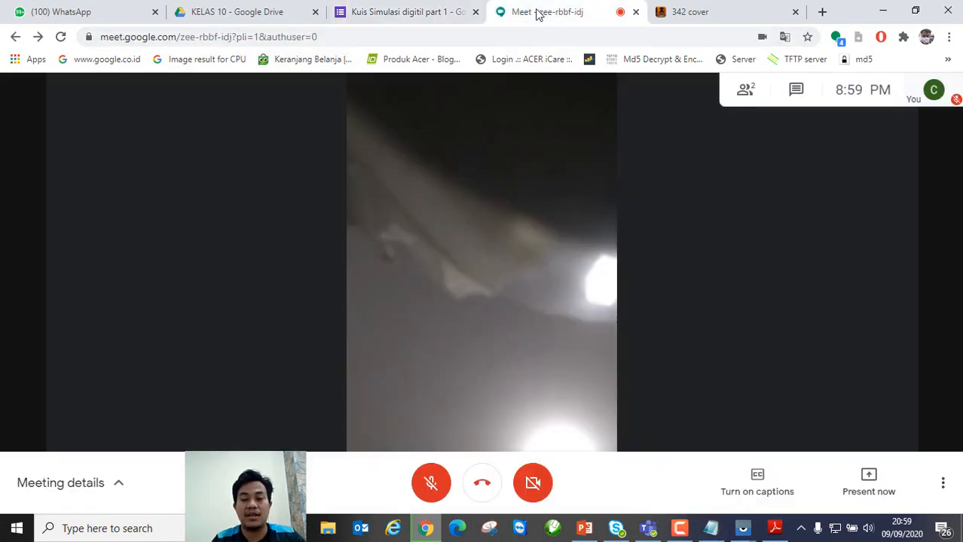
click(797, 93)
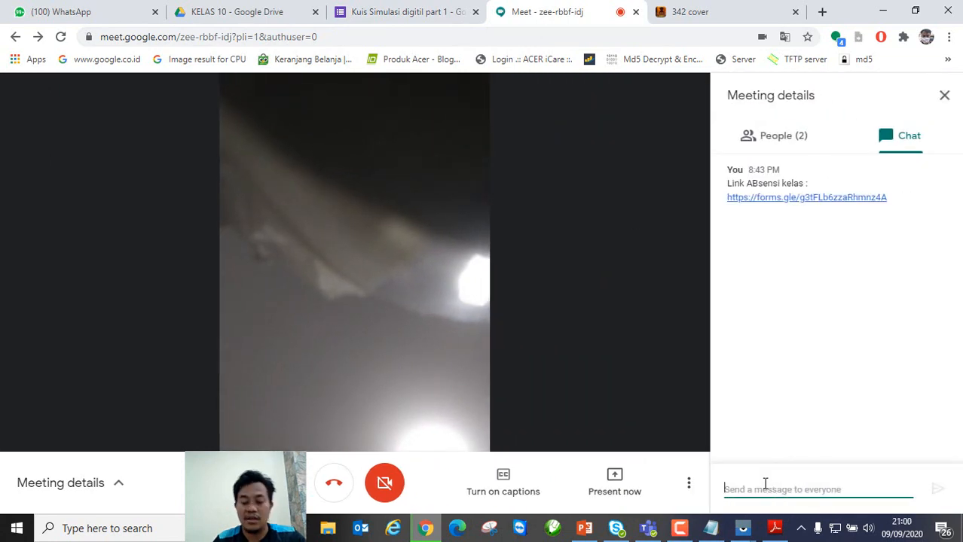
text(KERJ)
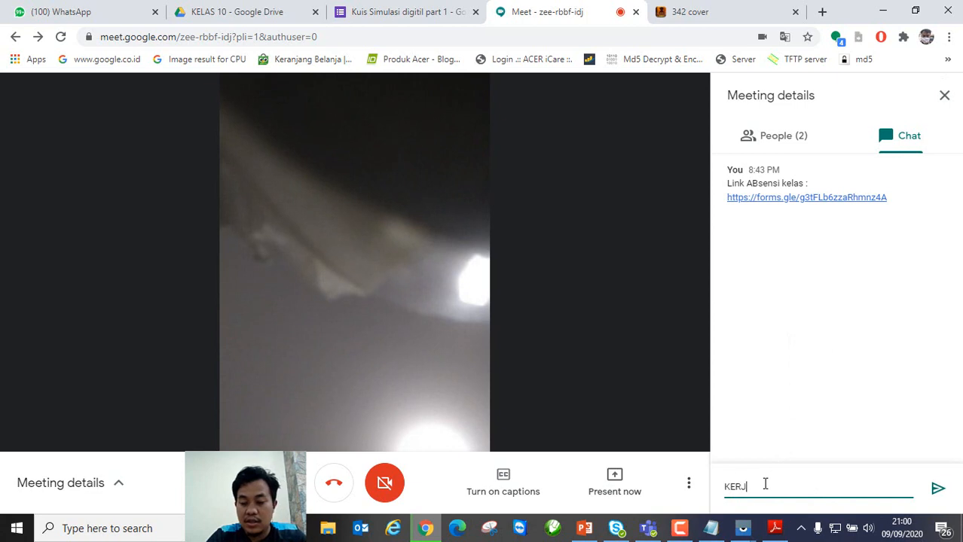
text(AKAN SOAL)
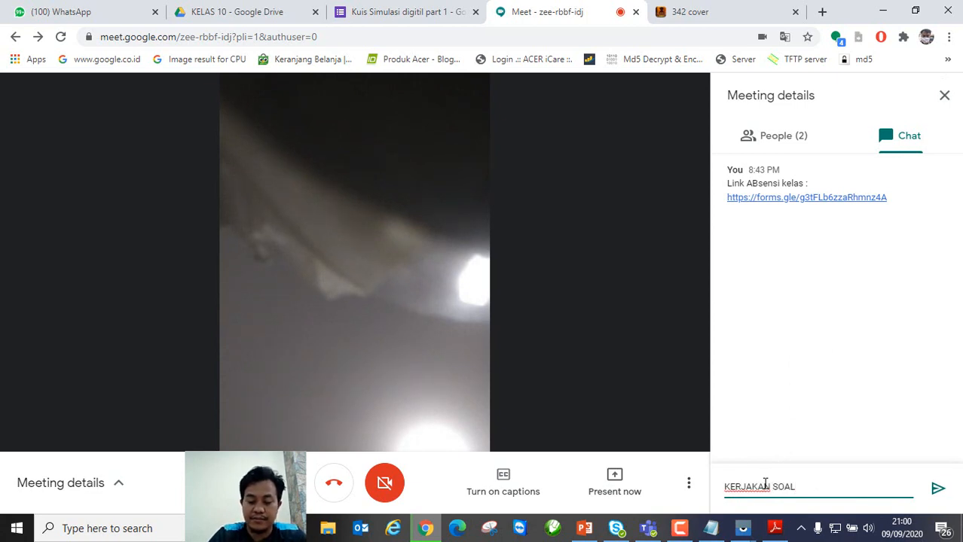
text( :)
key(ctrl+v)
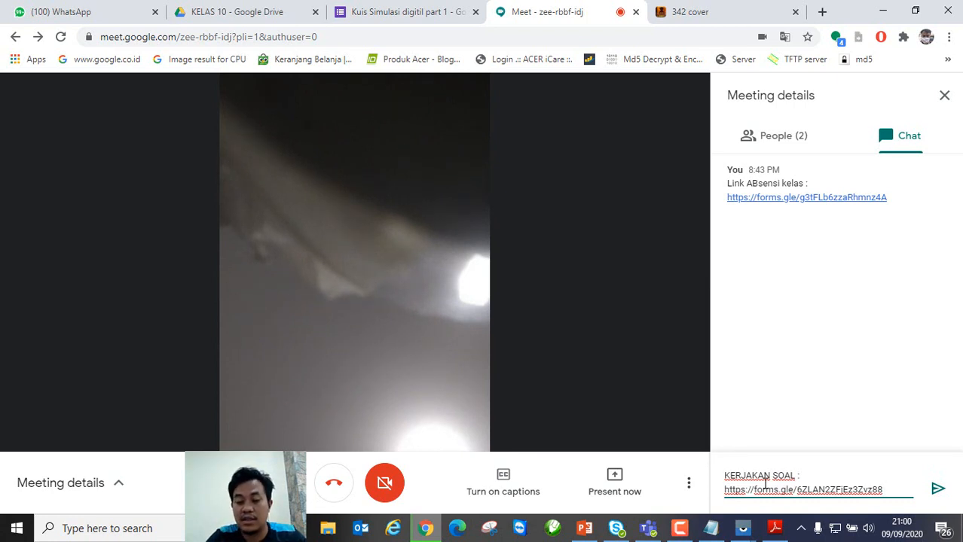
key(Return)
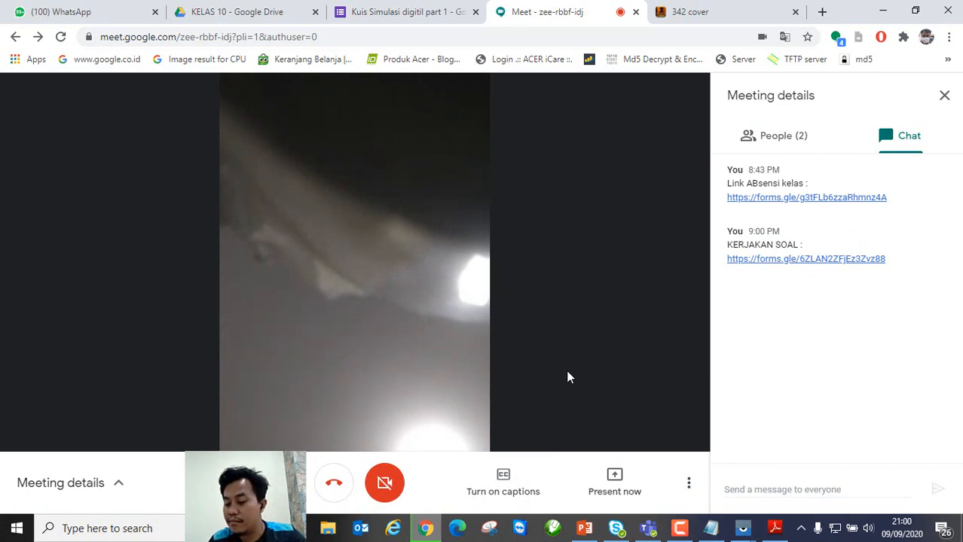
Step: Send the KERJAKAN SOAL quiz-link message to the chat a second time
click(944, 96)
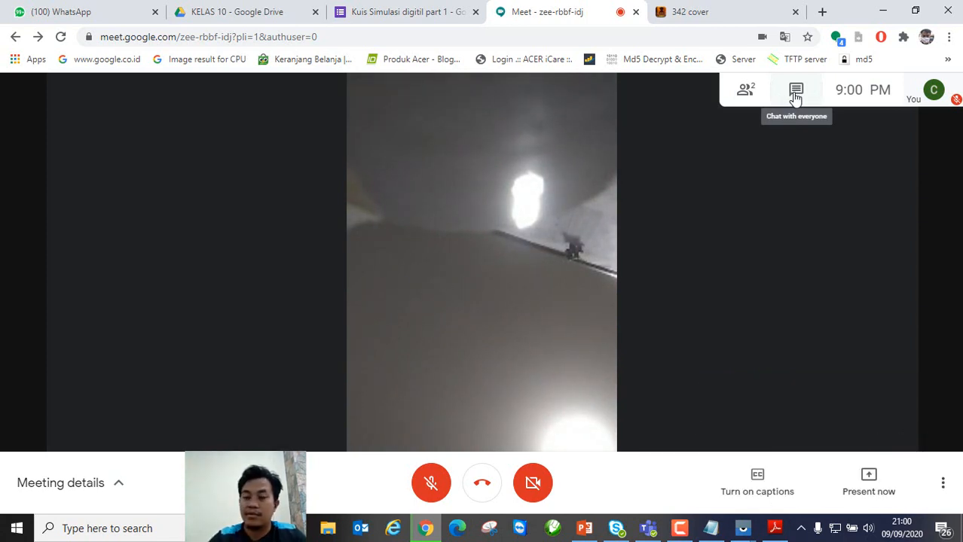
click(796, 97)
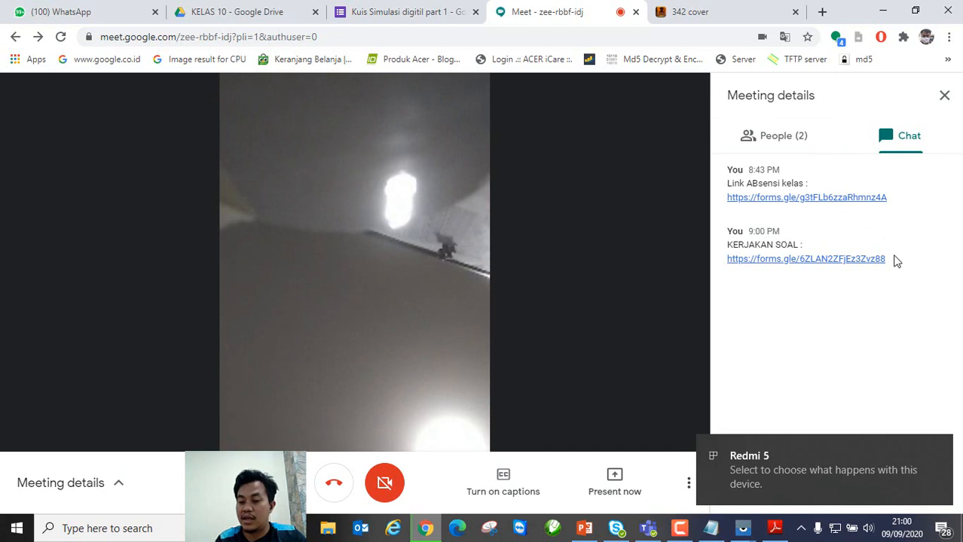
drag(894, 262, 728, 260)
key(ctrl+c)
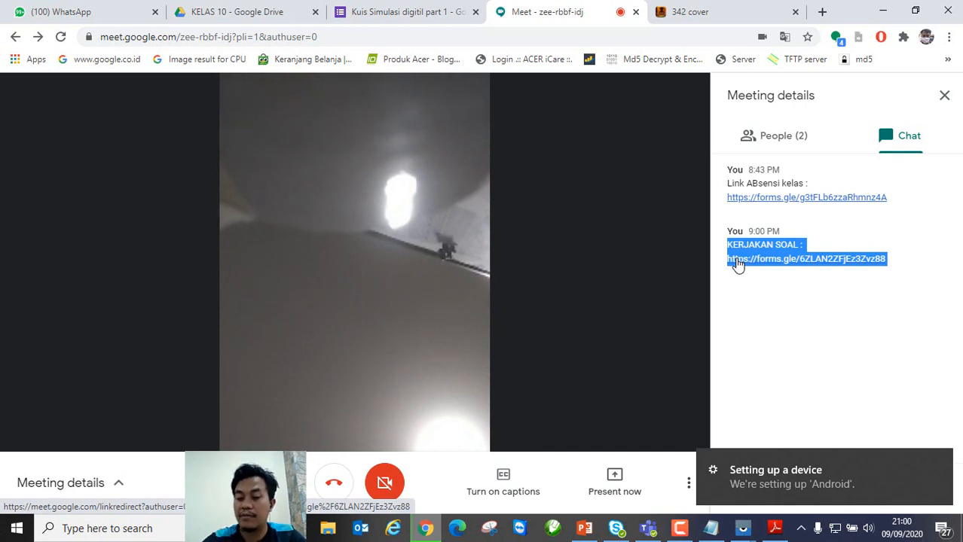
click(772, 491)
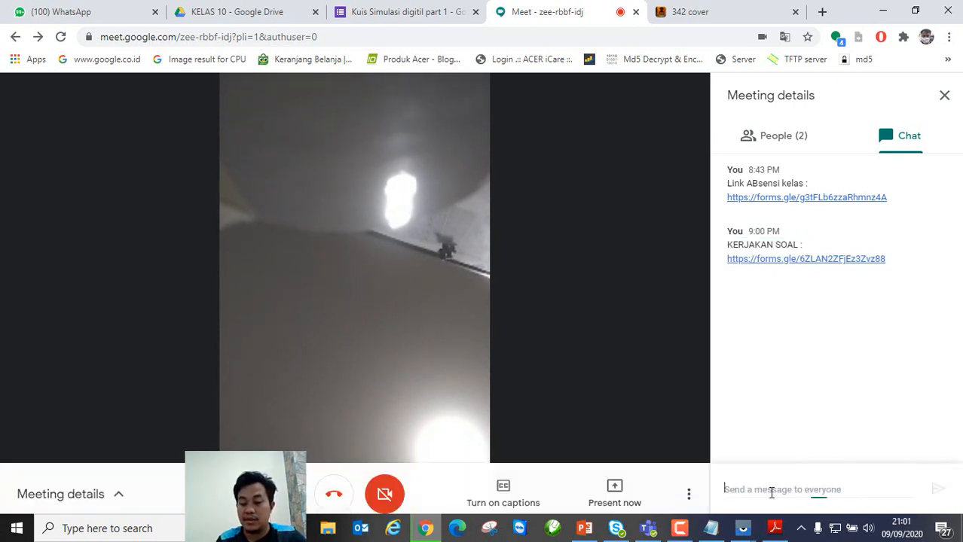
key(ctrl+v)
click(939, 491)
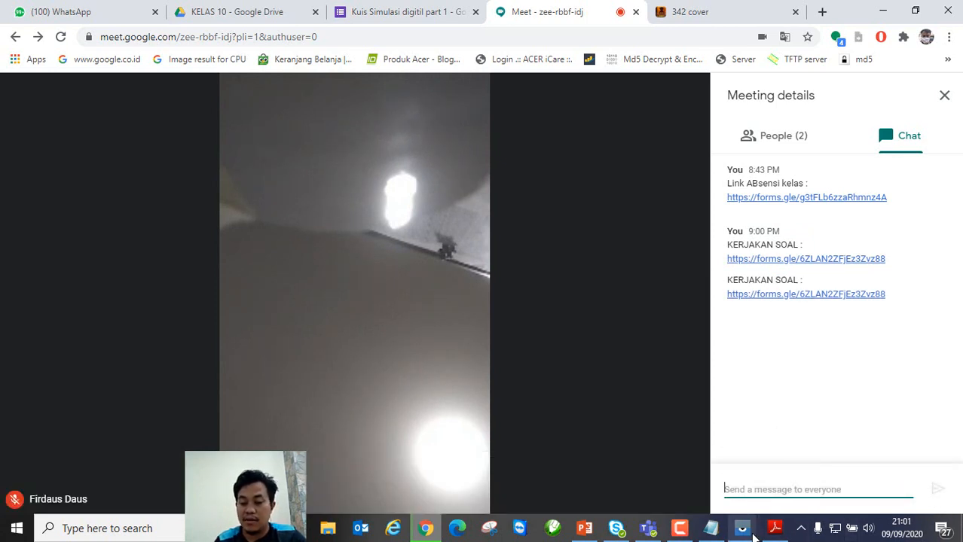
Step: Bring up the mirrored phone and show the Meet chat, dismissing the device-ready notification
mouse_move(742, 528)
click(781, 485)
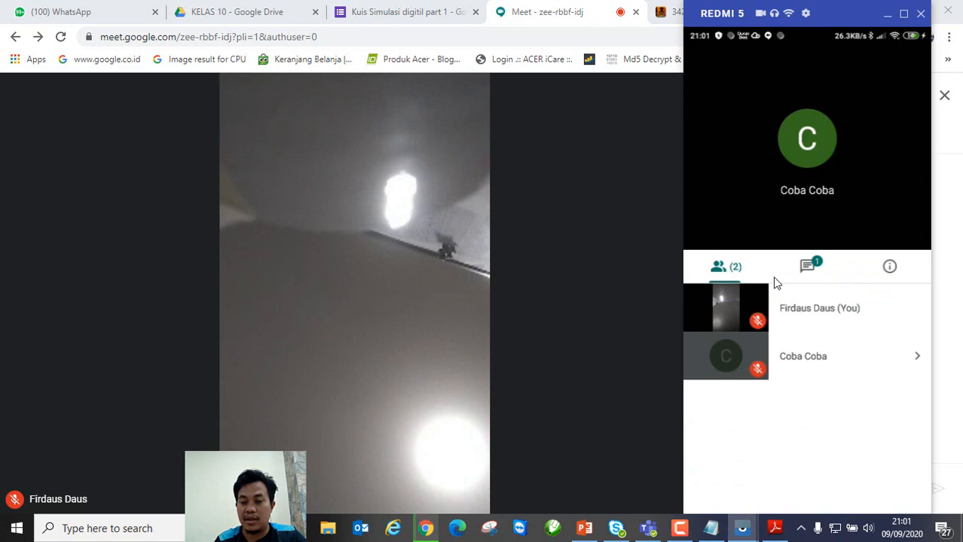
click(811, 270)
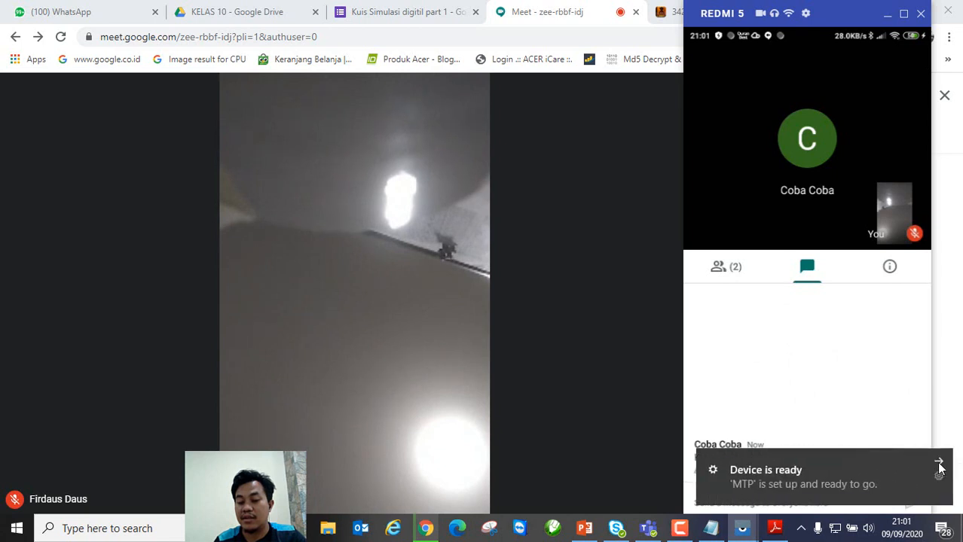
click(939, 461)
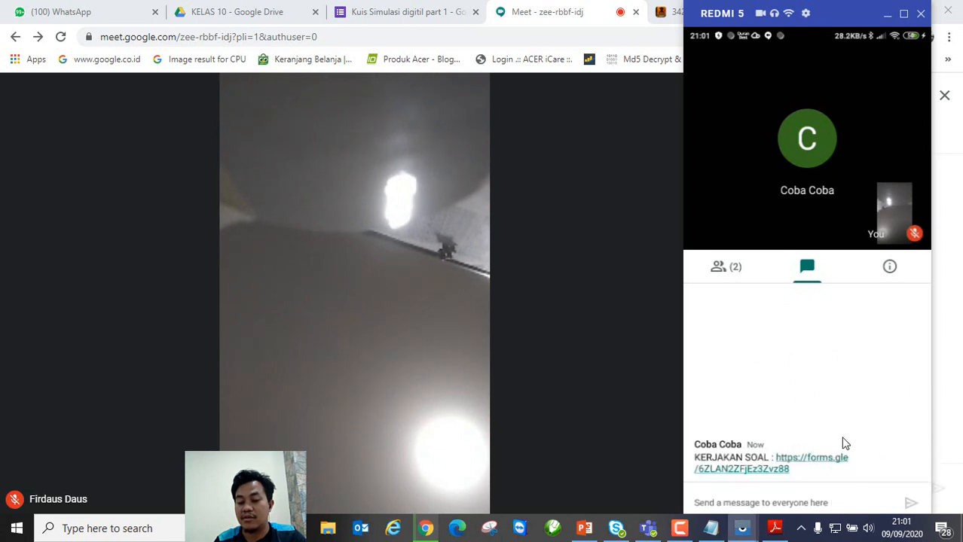
Step: Open the forms.gle quiz link from the chat in Chrome, then bring Notepad back up
click(803, 465)
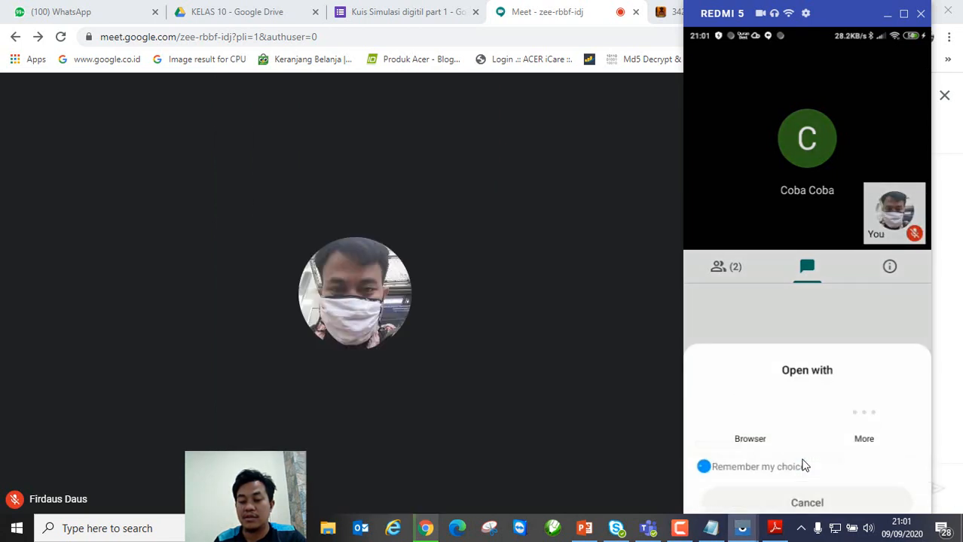
click(869, 407)
click(861, 401)
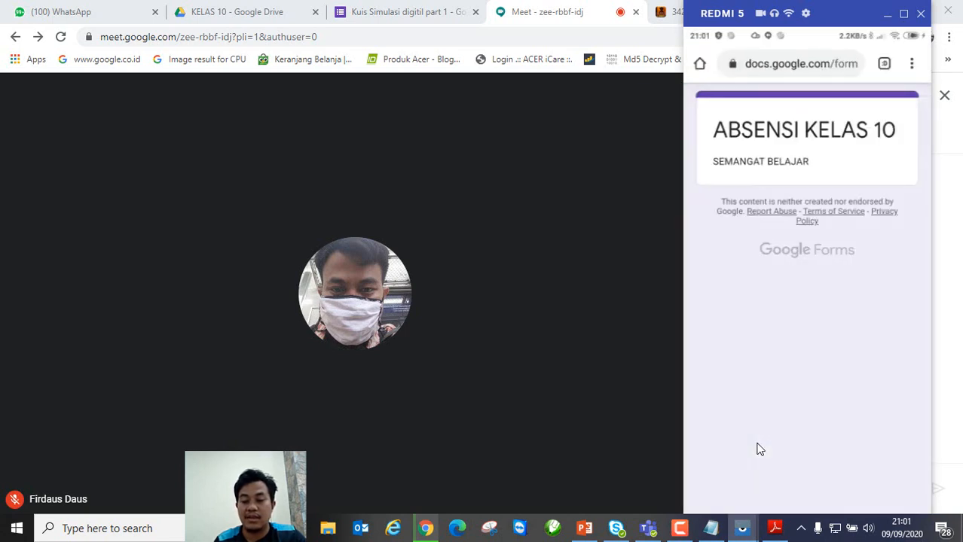
right_click(805, 376)
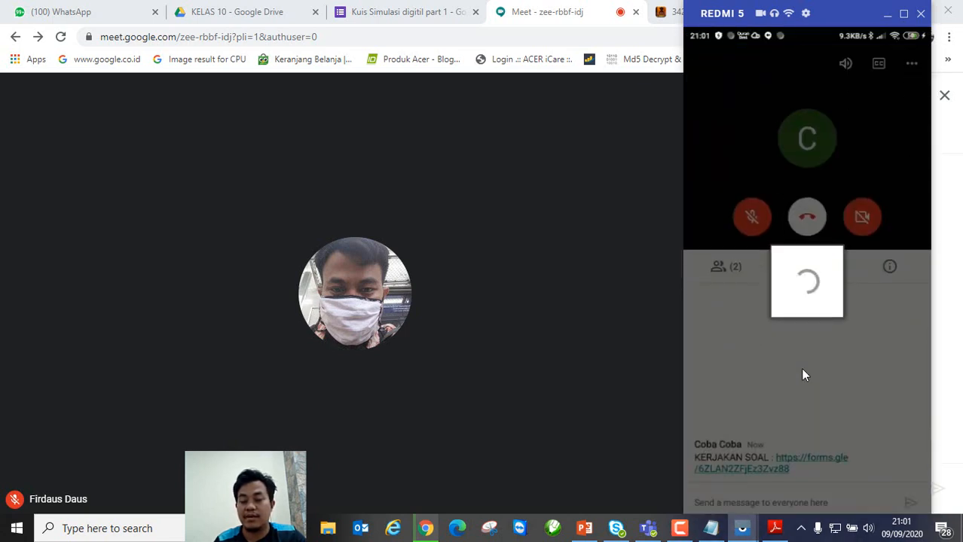
click(716, 466)
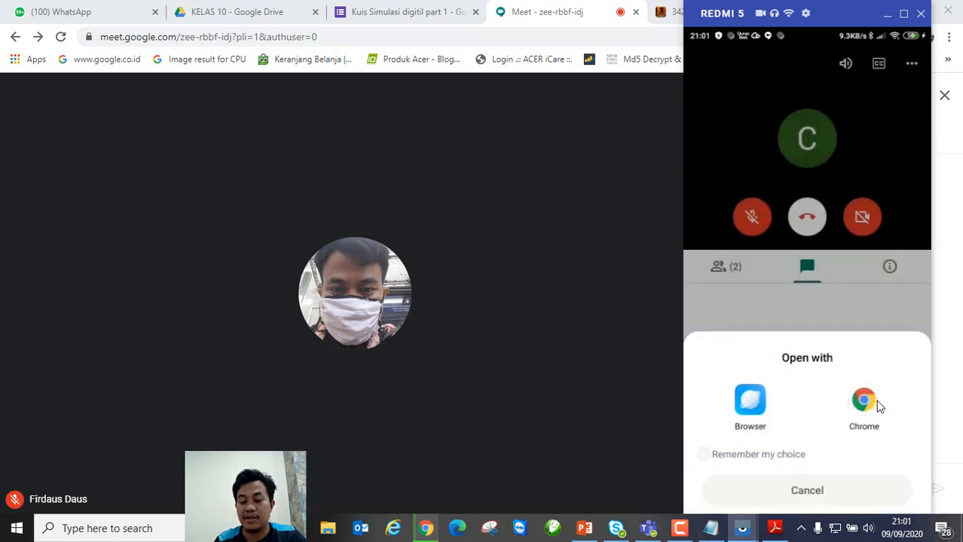
click(866, 400)
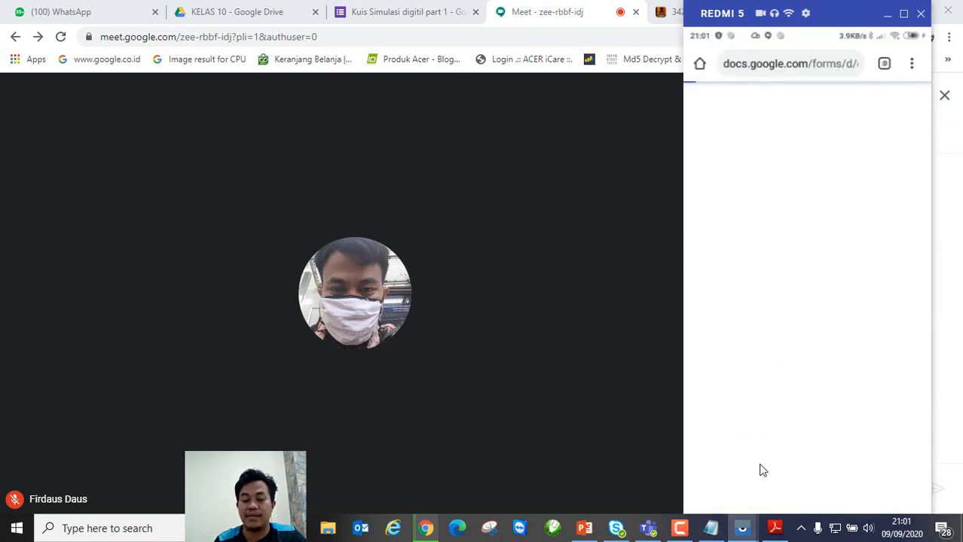
click(712, 529)
click(686, 327)
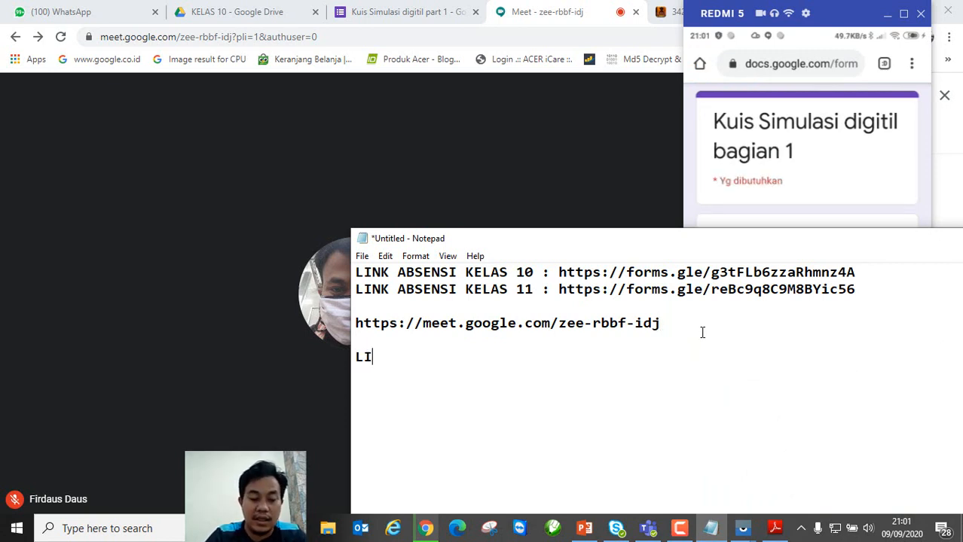
Step: Add the label 'LINK SOAL MATERI 1:' in Notepad followed by the pasted quiz link
text(LINK )
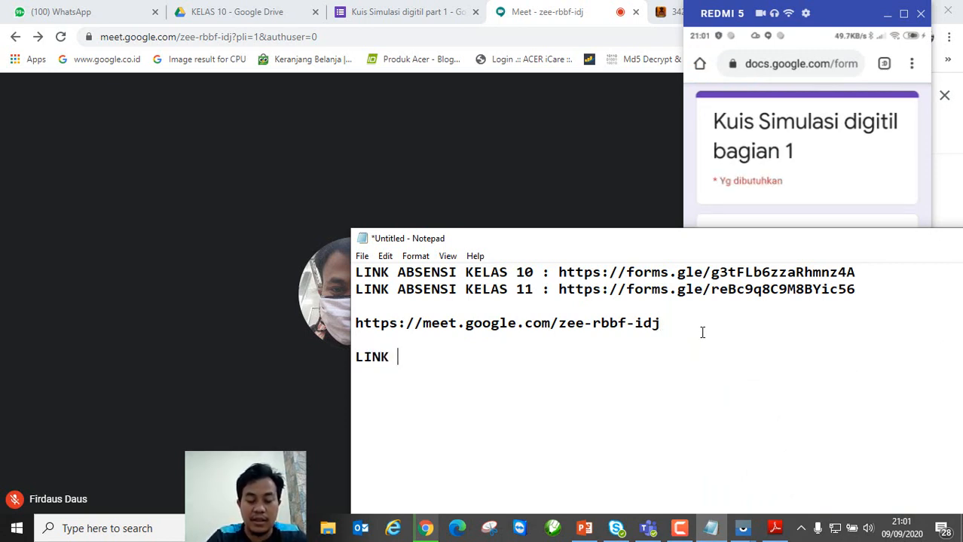
text(SOAL )
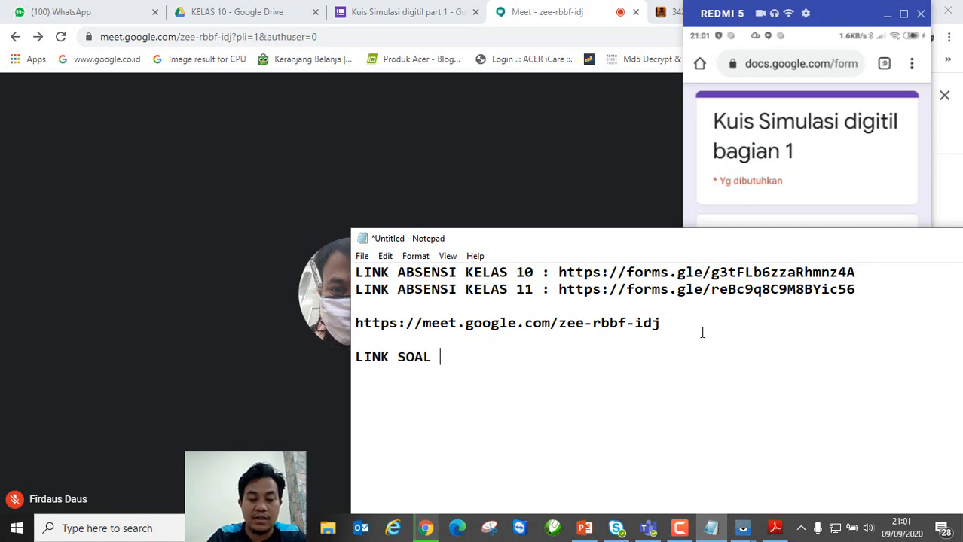
text(MATERI 1)
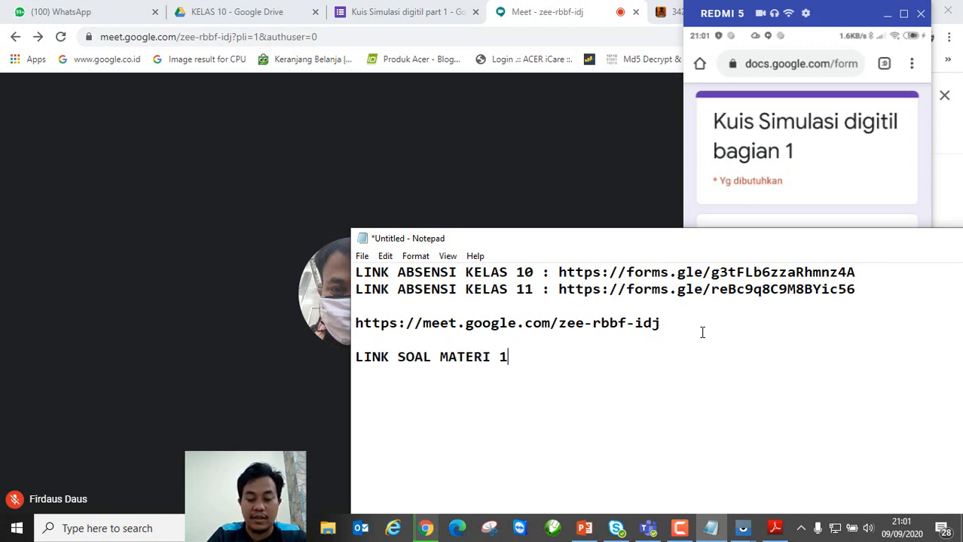
text(:)
key(ctrl+v)
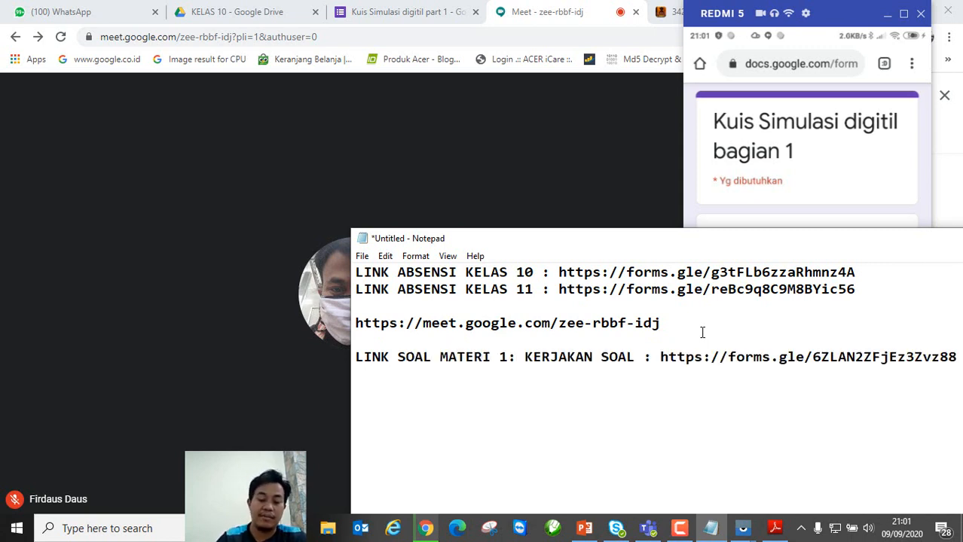
click(742, 528)
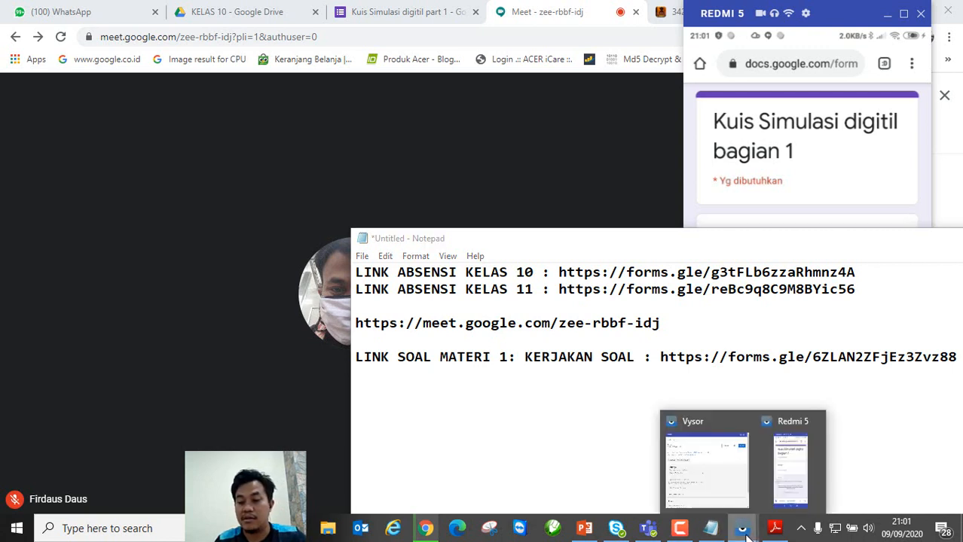
Step: Enter the respondent's name on the phone's quiz form and continue to the questions
click(818, 211)
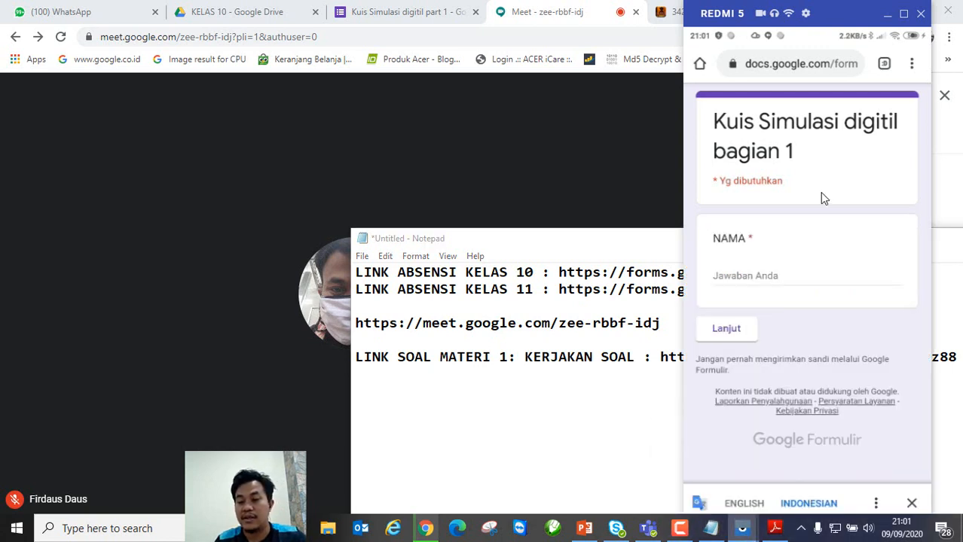
click(755, 283)
text(DA)
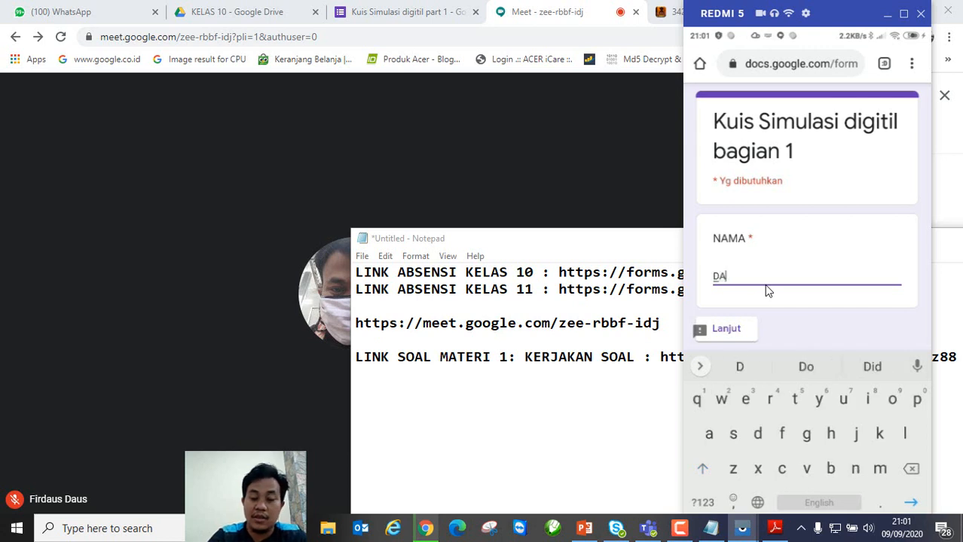
text(US HP)
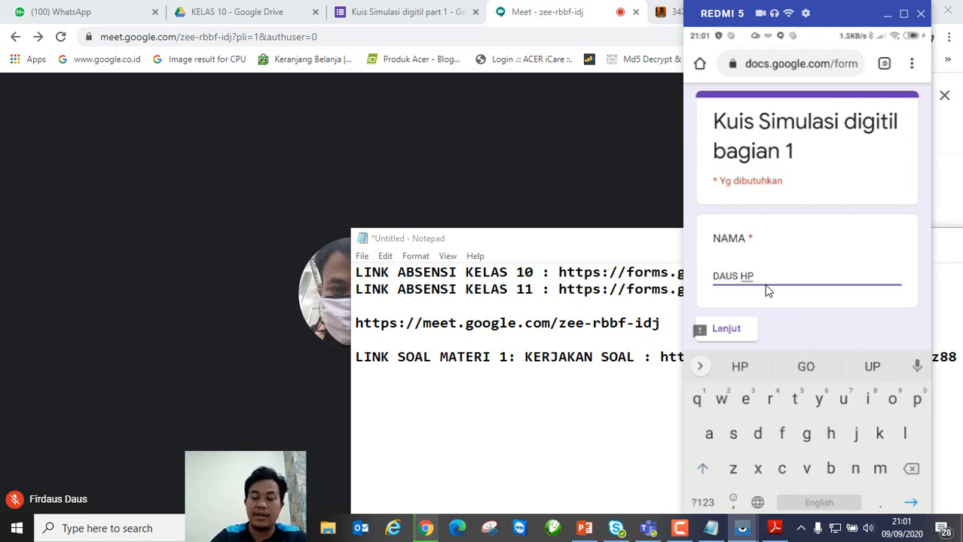
click(728, 332)
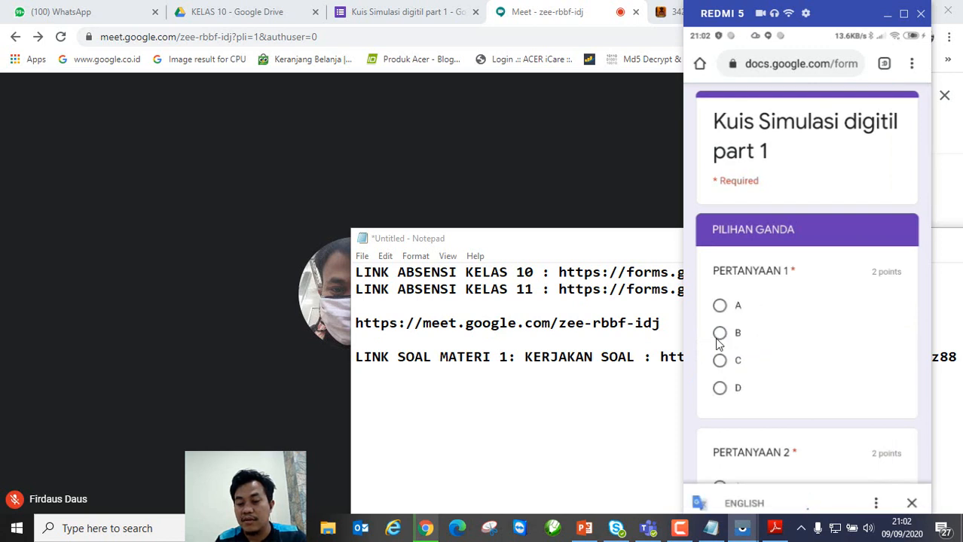
Step: Answer questions 1–5 with B, SEBUAH, C, B, D and move on to the essay section
click(719, 337)
scroll(782, 338, down, 1)
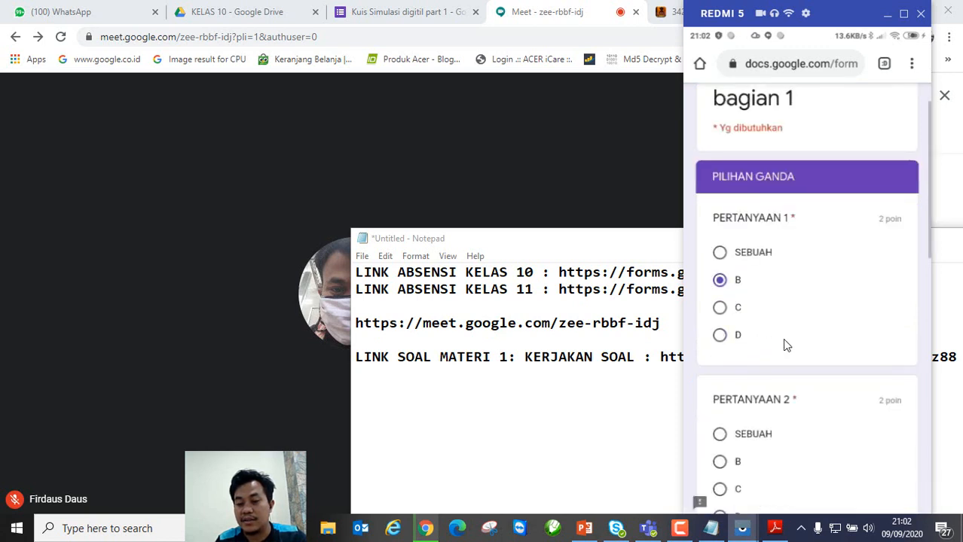
scroll(782, 339, down, 2)
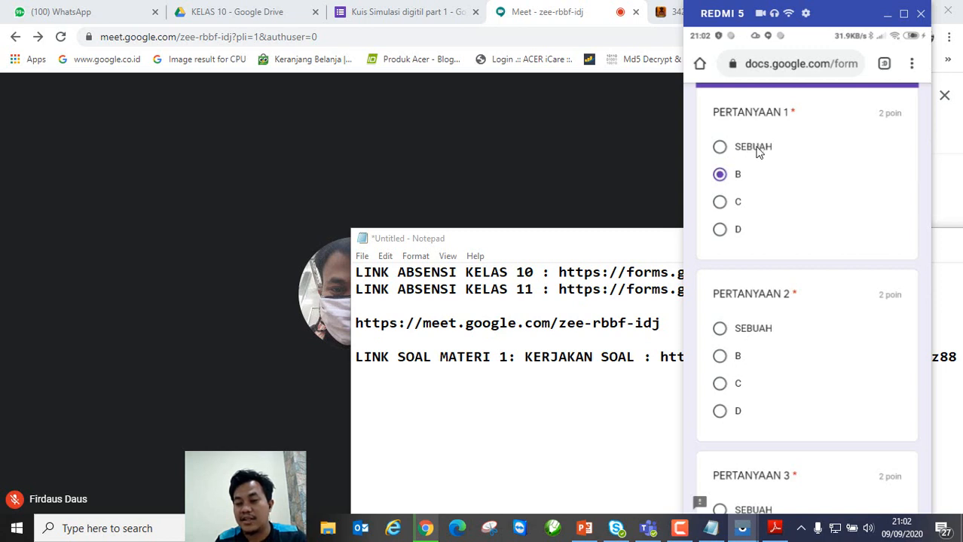
click(720, 330)
scroll(787, 372, down, 2)
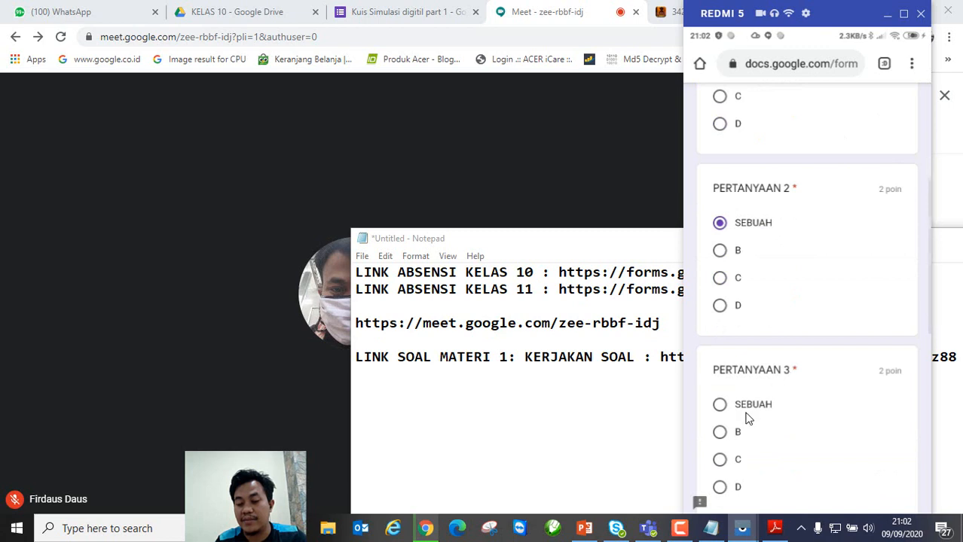
click(755, 460)
scroll(782, 432, down, 3)
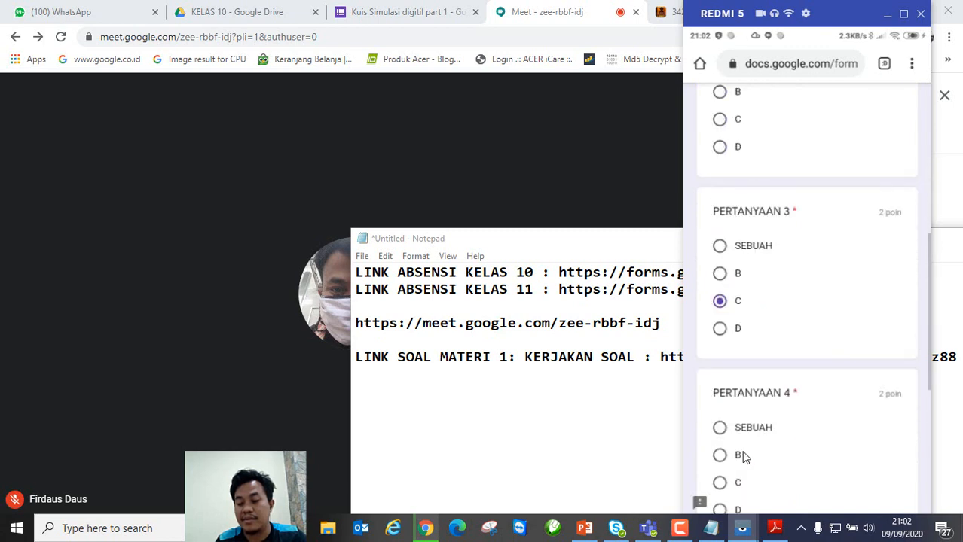
click(719, 456)
scroll(786, 433, down, 5)
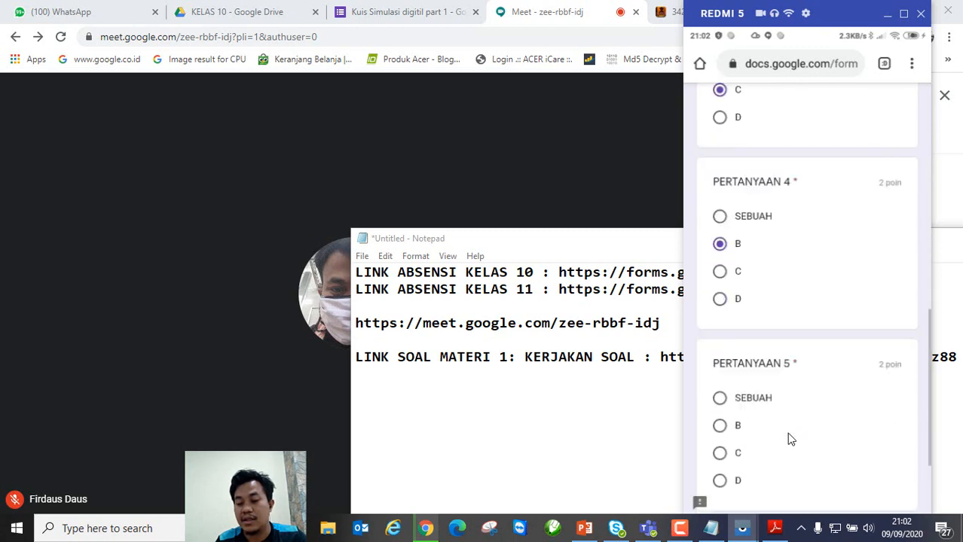
click(729, 429)
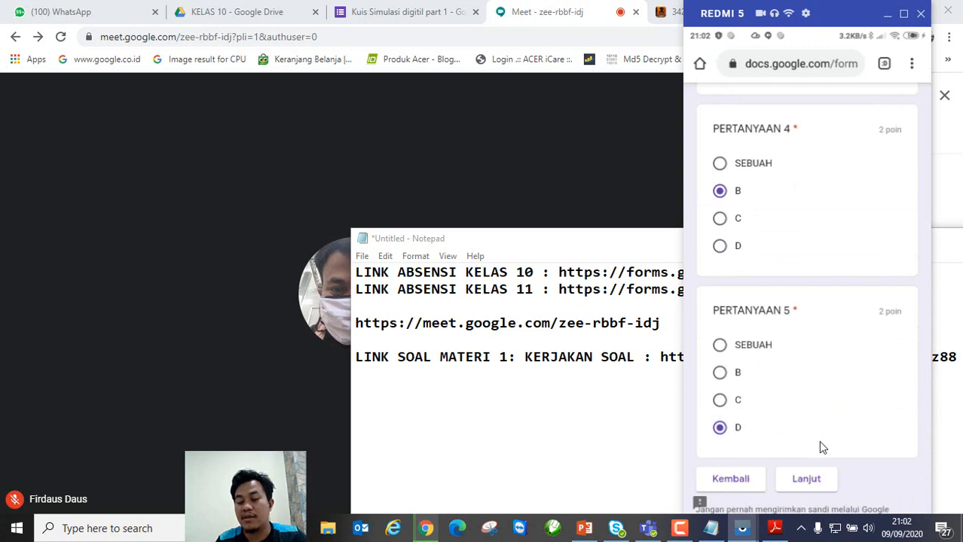
scroll(819, 440, down, 2)
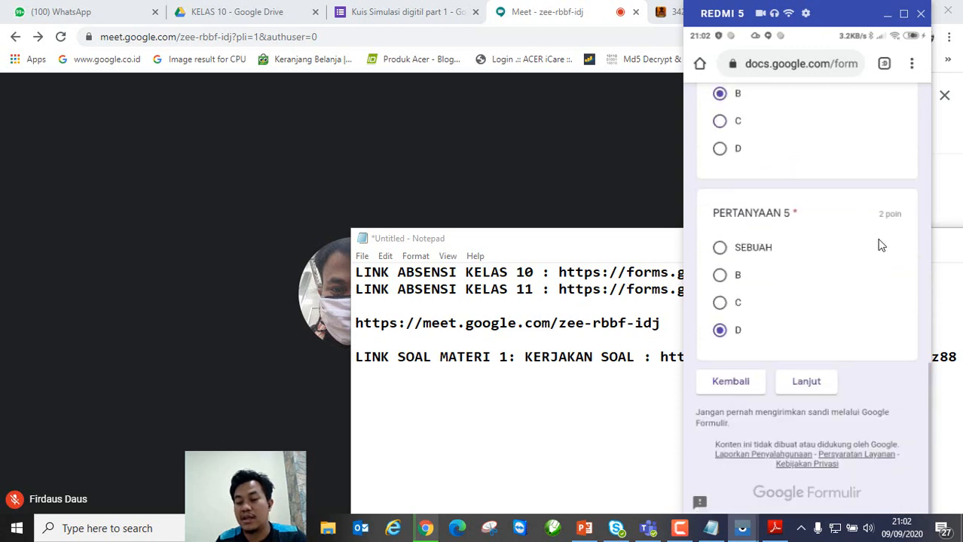
click(807, 383)
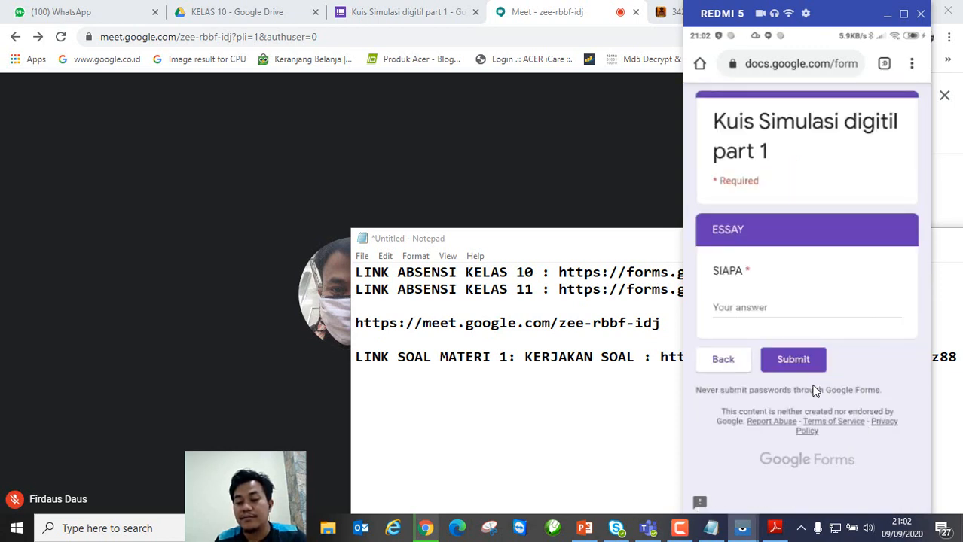
Step: Answer the SIAPA essay with 'ADA DEH', submit the quiz, and view the 2/10 score
click(775, 308)
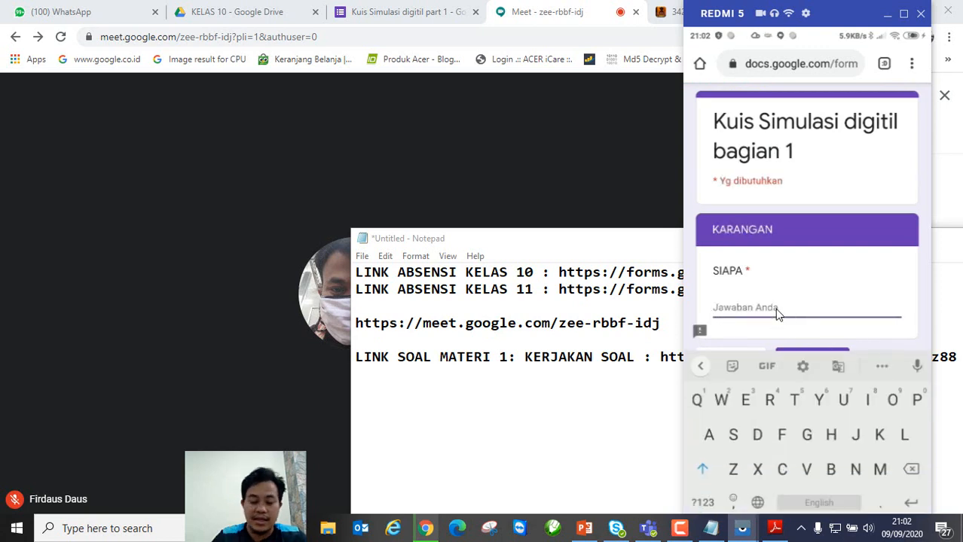
text(ADA DEH)
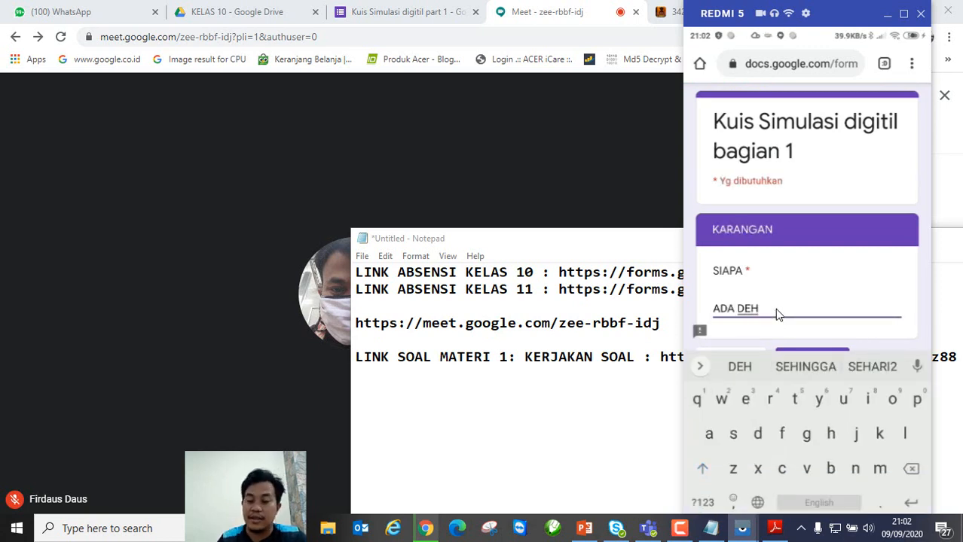
scroll(835, 294, down, 2)
click(828, 254)
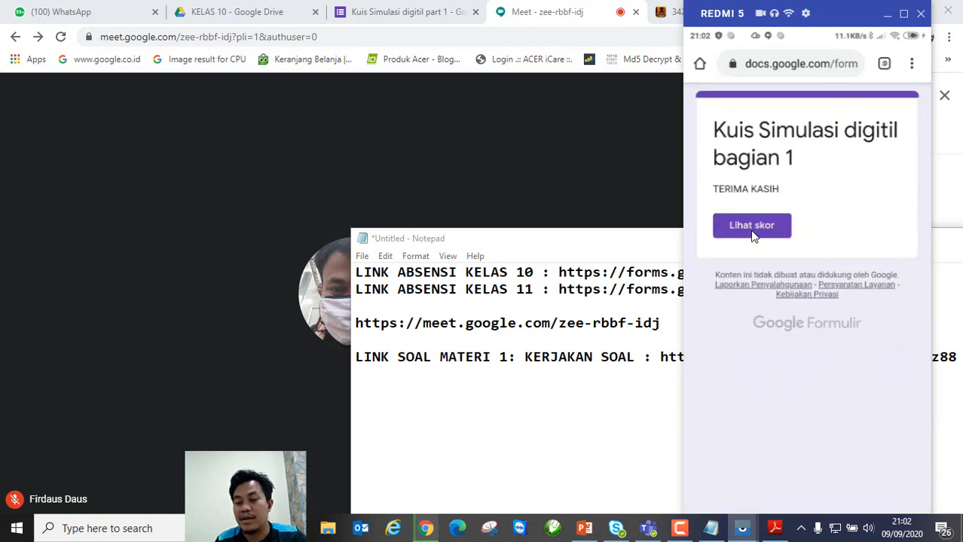
click(752, 227)
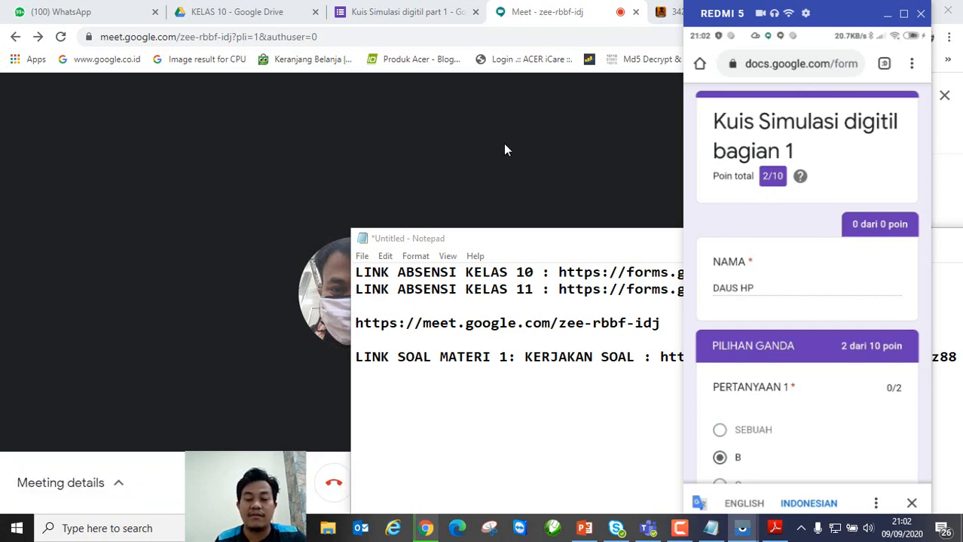
Step: Confirm the quiz shows 2 responses, close its tab, and switch to the KELAS 10 Drive tab
click(412, 15)
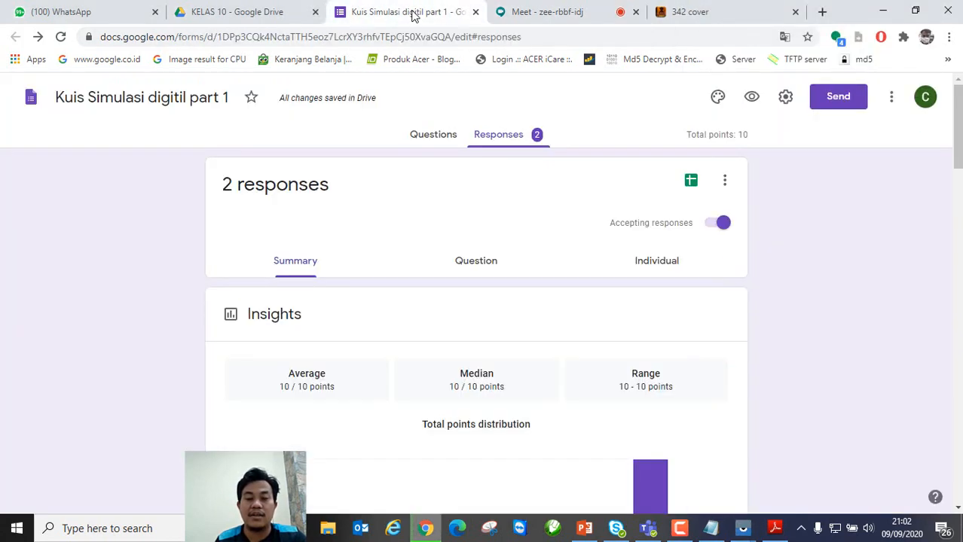
click(476, 12)
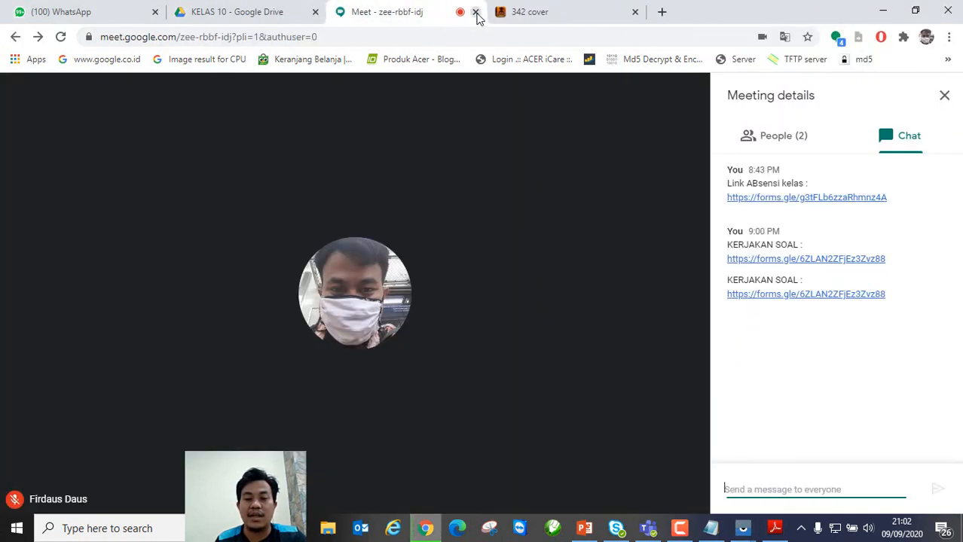
click(275, 16)
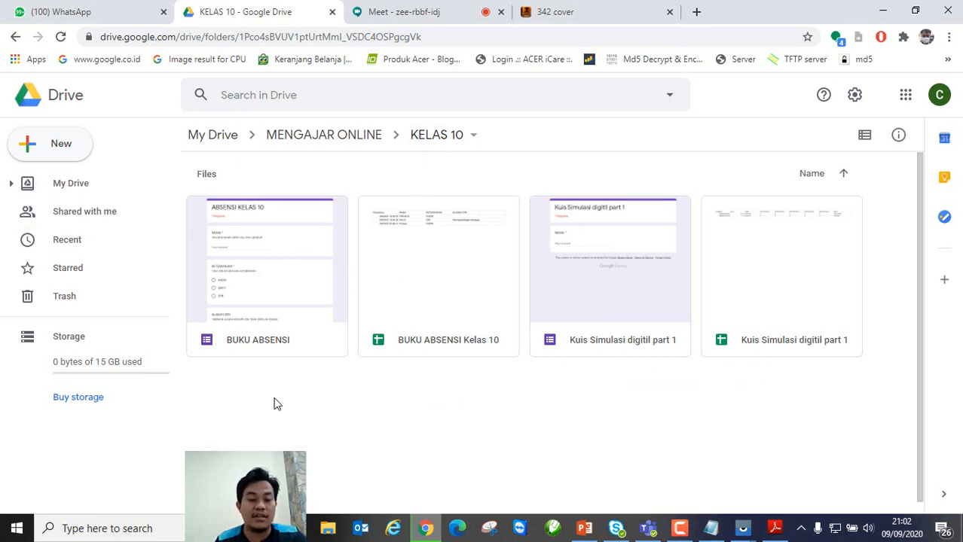
Step: Create a new folder named B.INDONESIA inside KELAS 10
click(73, 149)
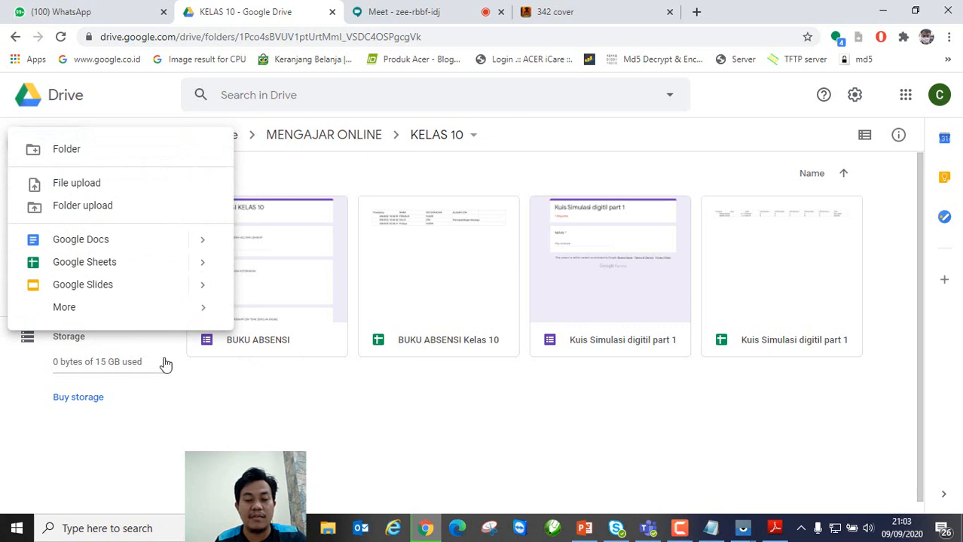
click(433, 449)
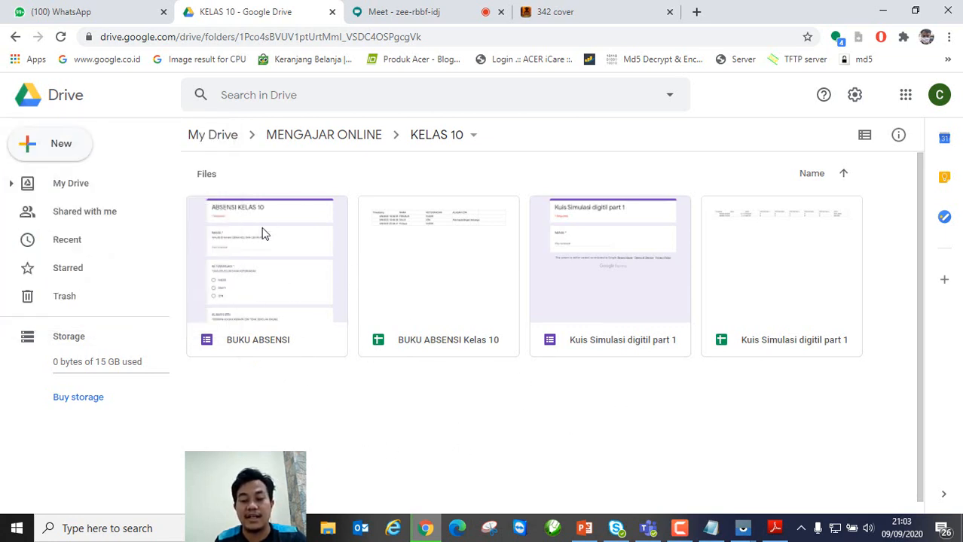
click(64, 147)
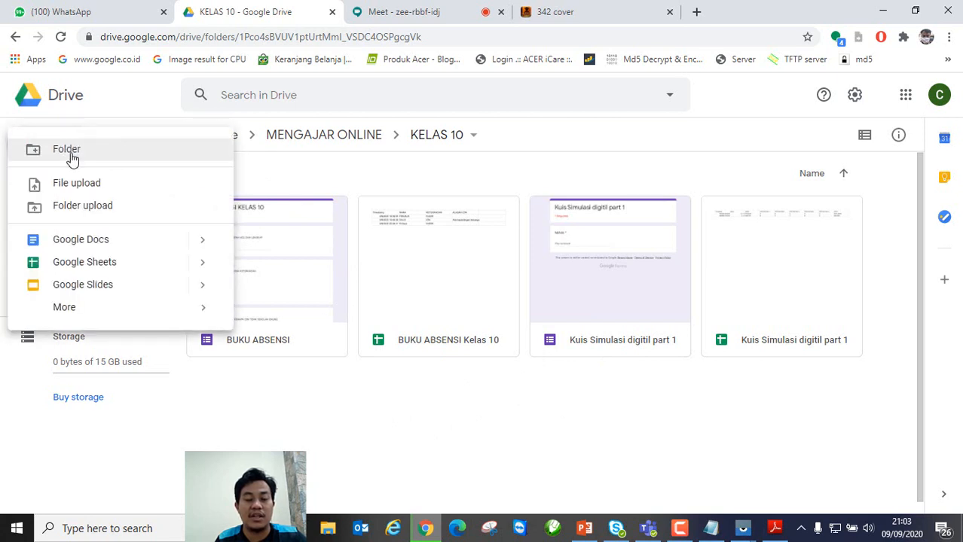
click(517, 436)
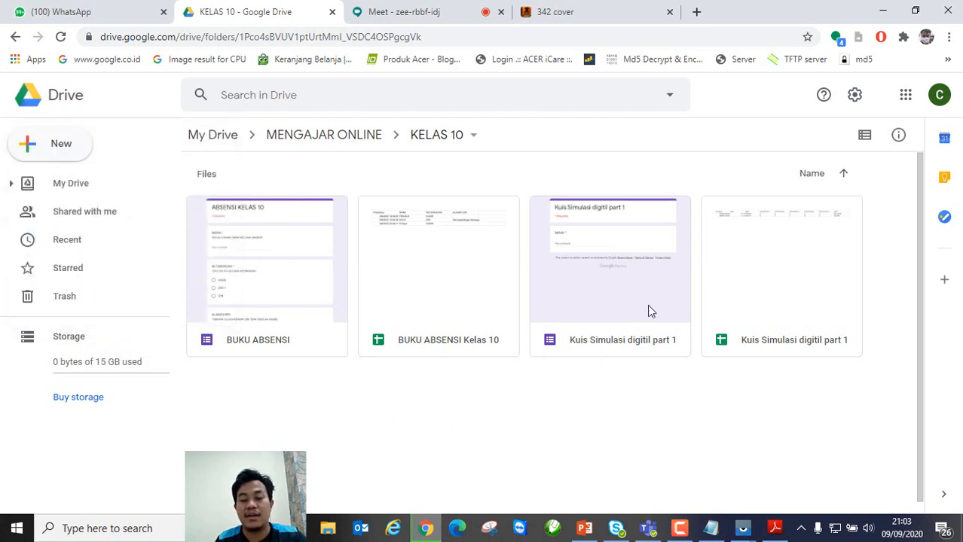
click(52, 150)
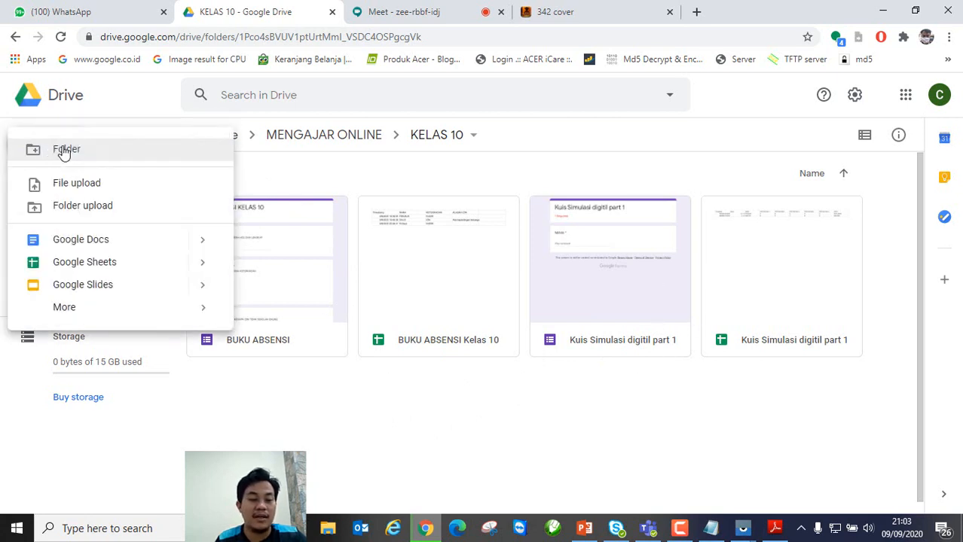
click(64, 151)
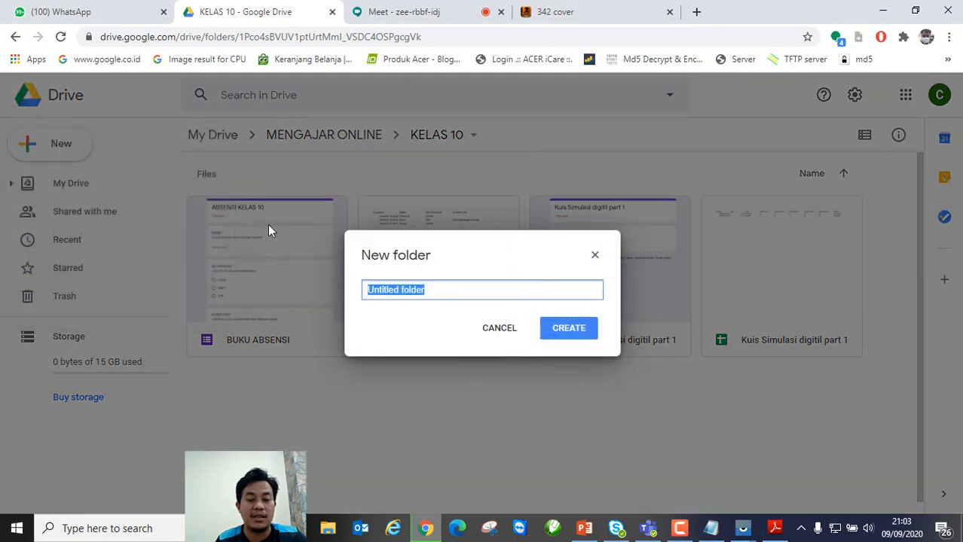
text(B)
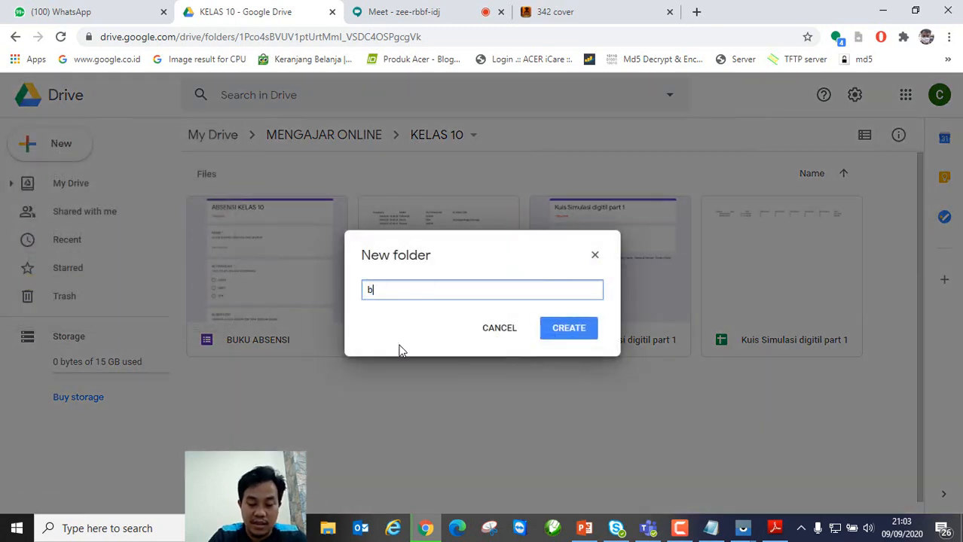
key(BackSpace)
text(B.INDONESIA)
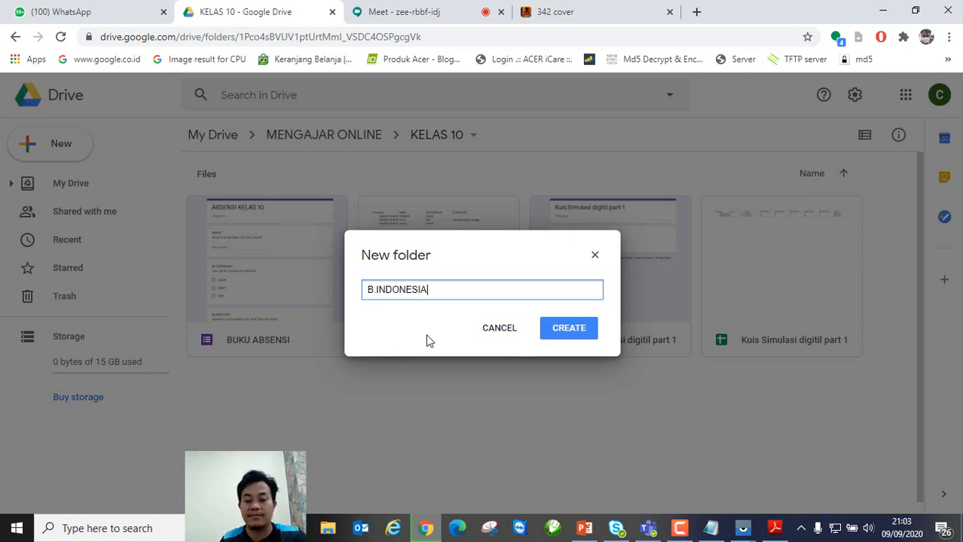
click(565, 328)
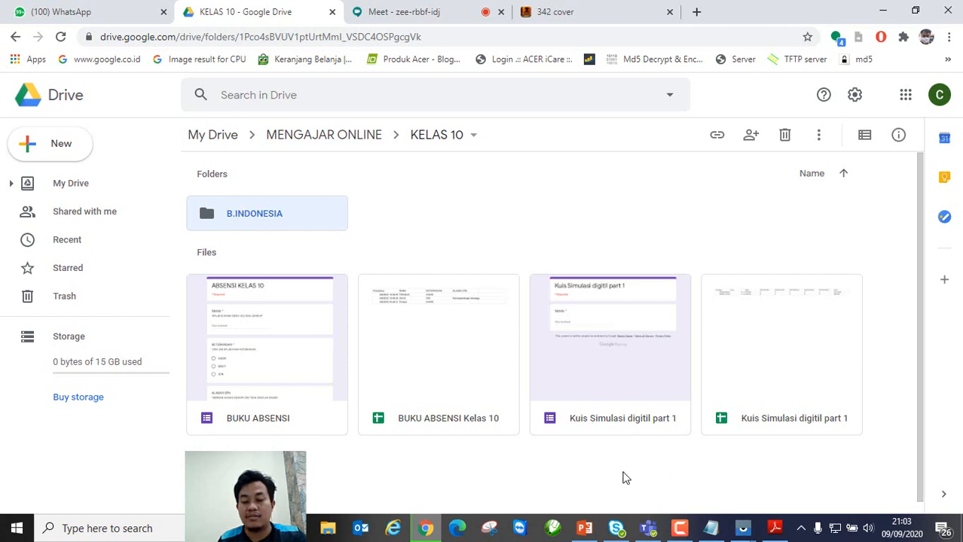
Step: Move both Kuis Simulasi digitil part 1 files into B.INDONESIA and open that folder
drag(573, 468, 877, 329)
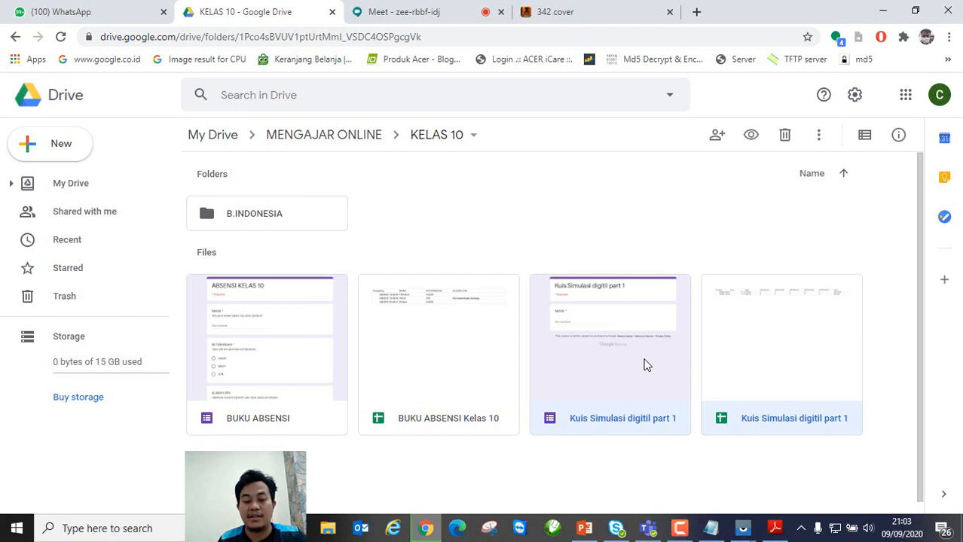
drag(645, 366, 264, 221)
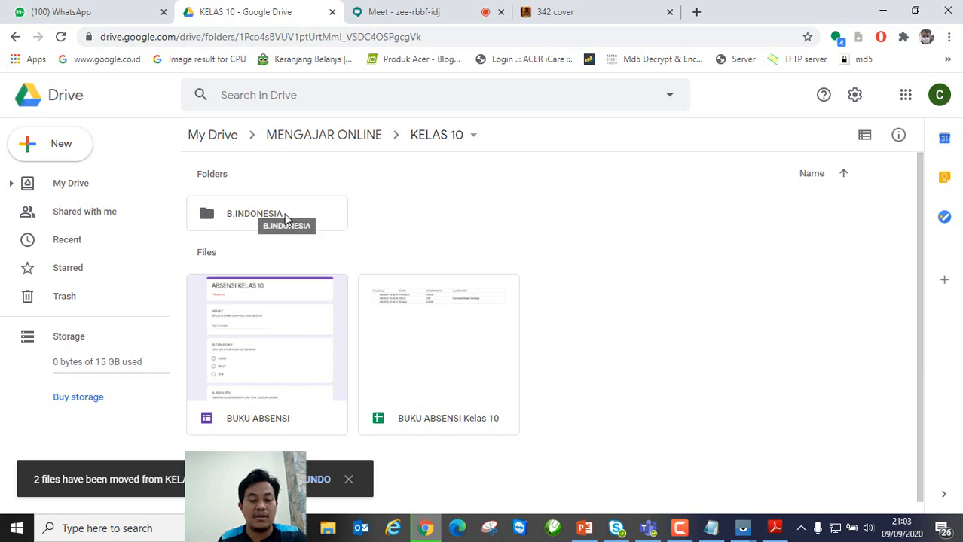
double_click(285, 219)
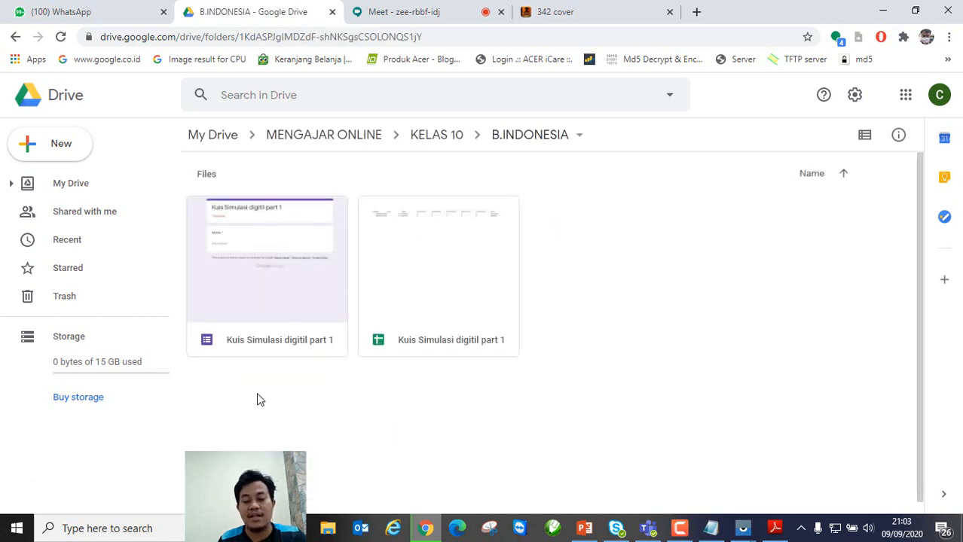
double_click(455, 273)
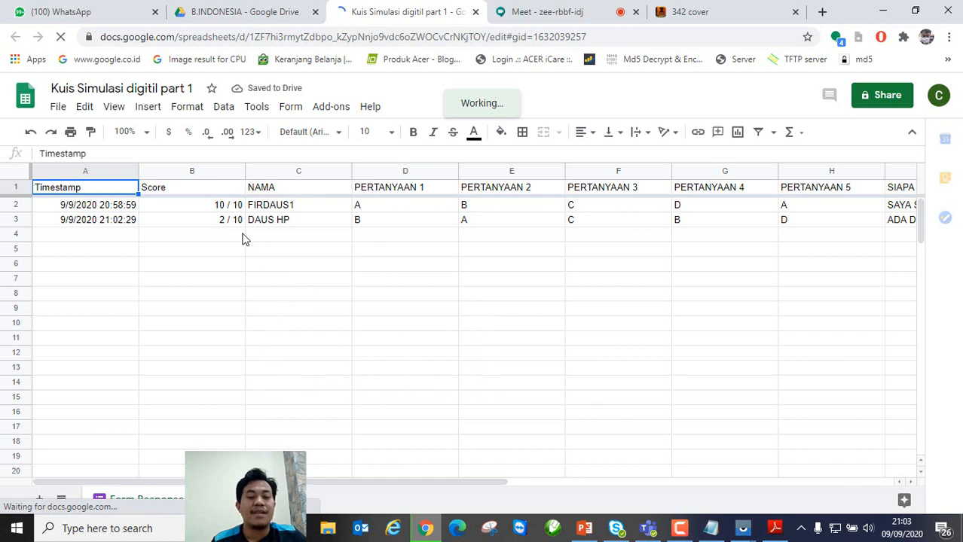
click(278, 208)
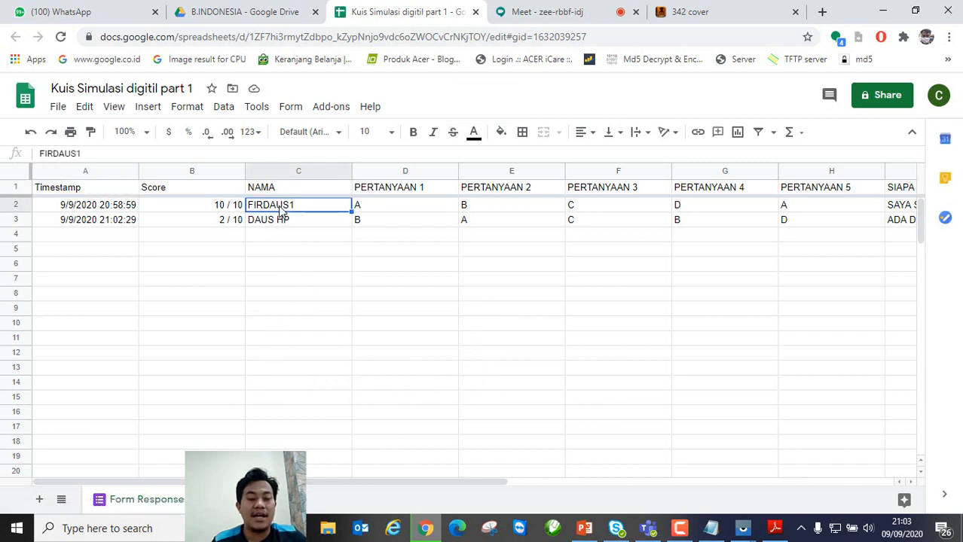
click(226, 209)
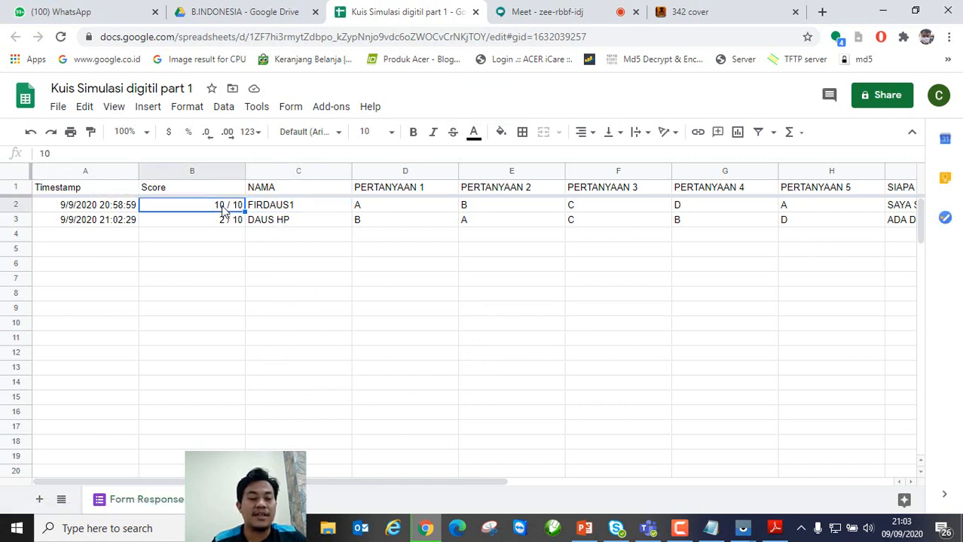
click(290, 207)
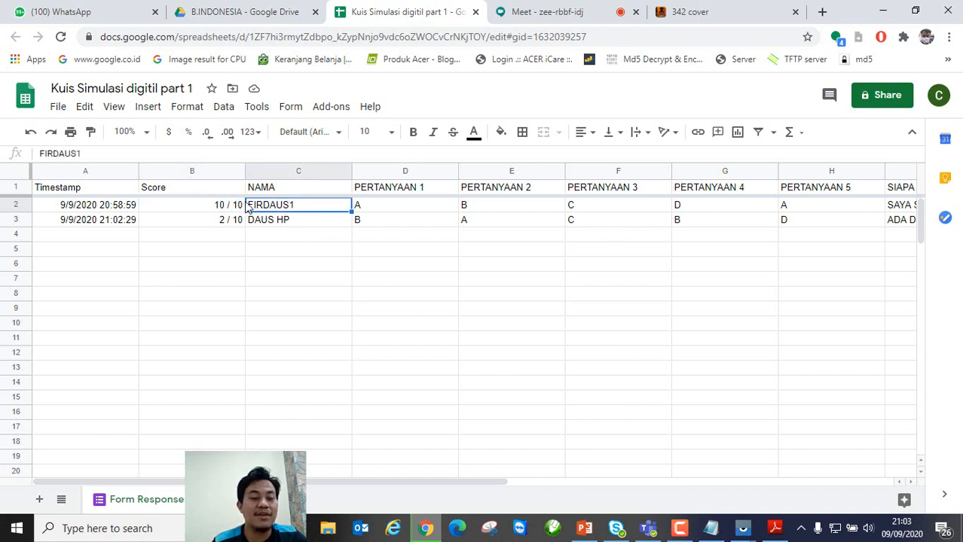
click(224, 225)
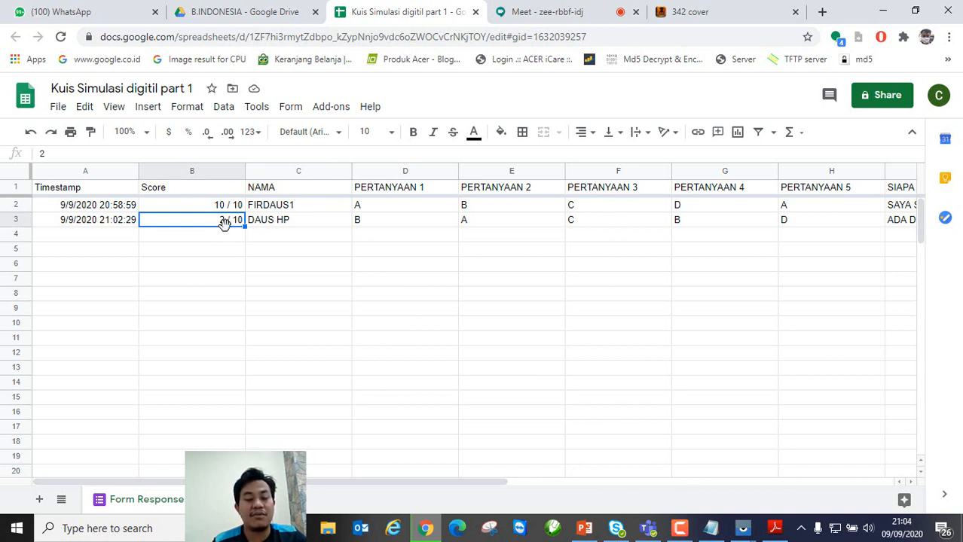
click(293, 210)
click(290, 219)
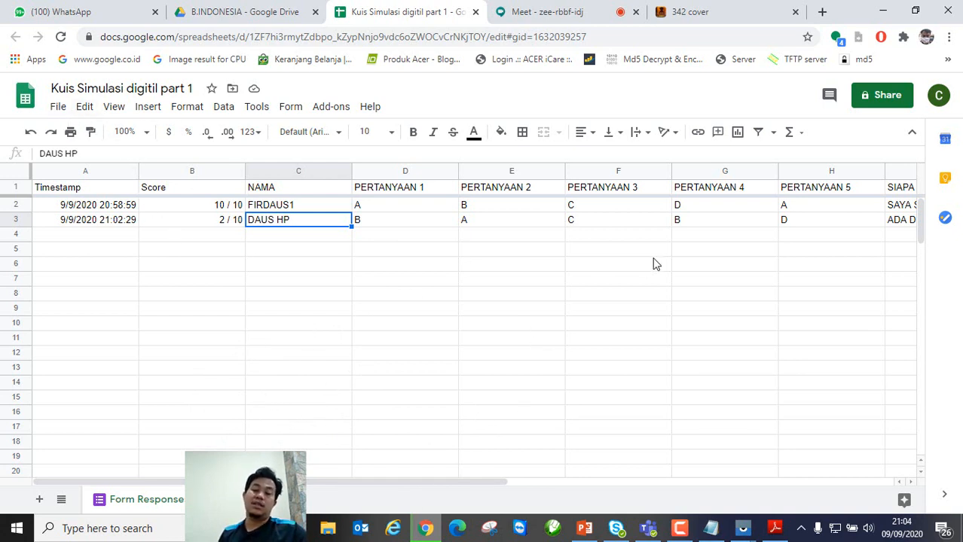
click(475, 13)
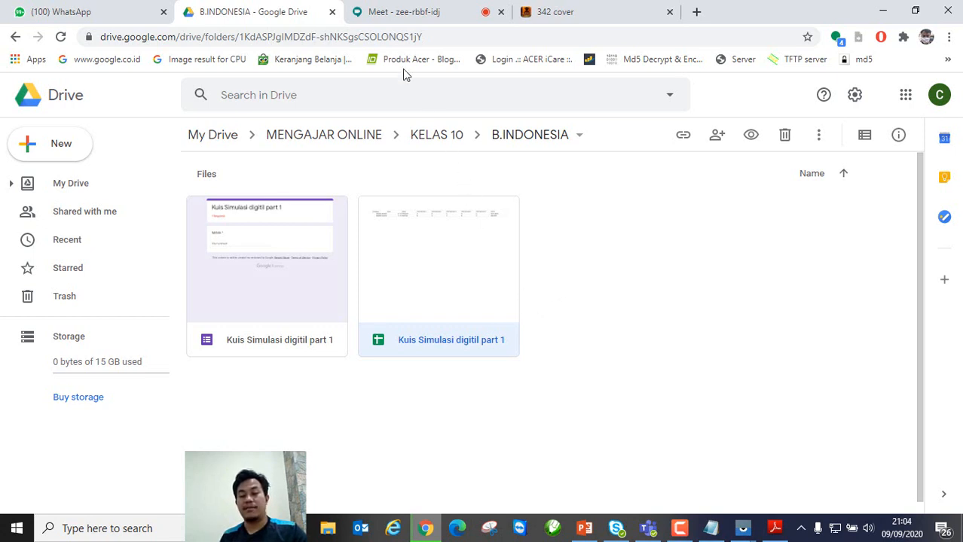
Step: Close the chat panel, leave the zee-rbbf-idj call, and return to the Meet home screen
click(388, 12)
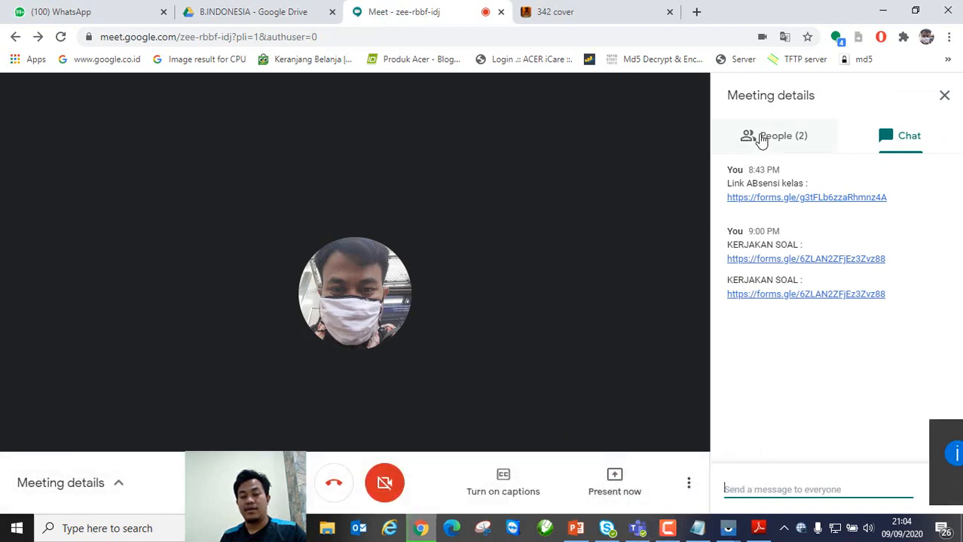
click(944, 95)
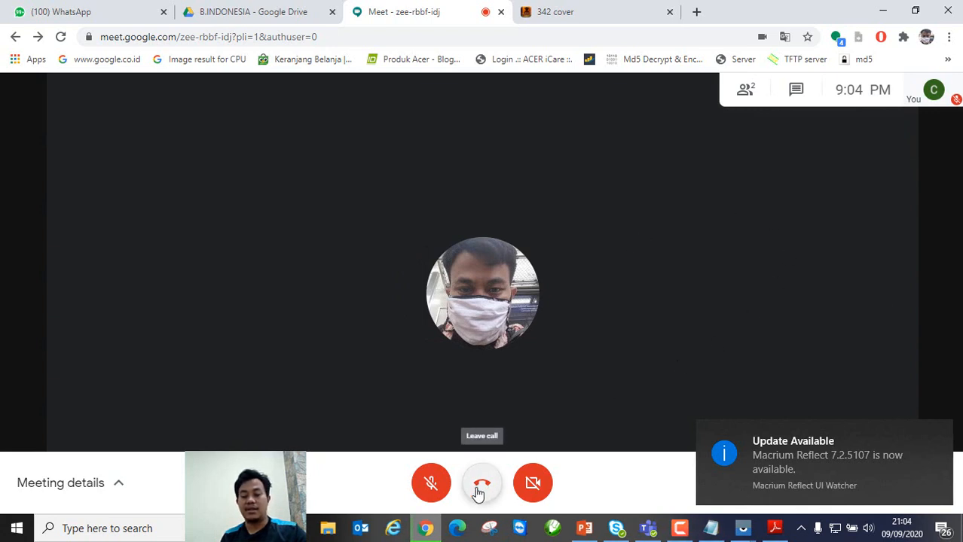
click(479, 492)
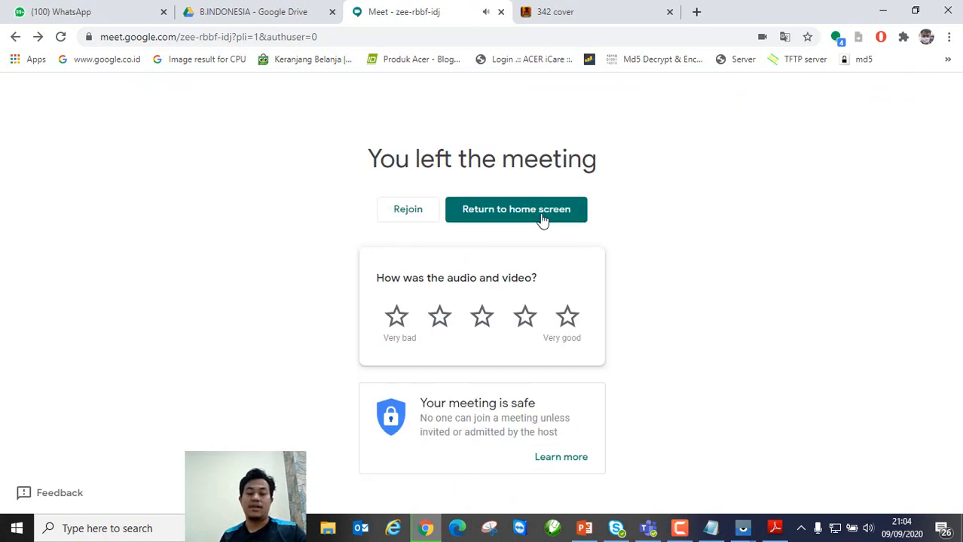
click(564, 225)
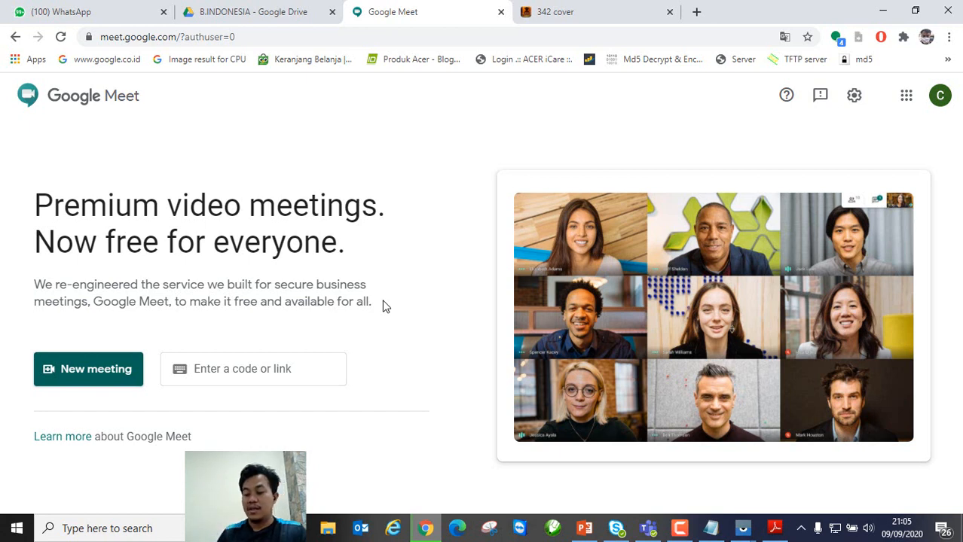
Step: On the mirrored Redmi 5, end the Meet call, skip the call rating, and go back home
click(746, 532)
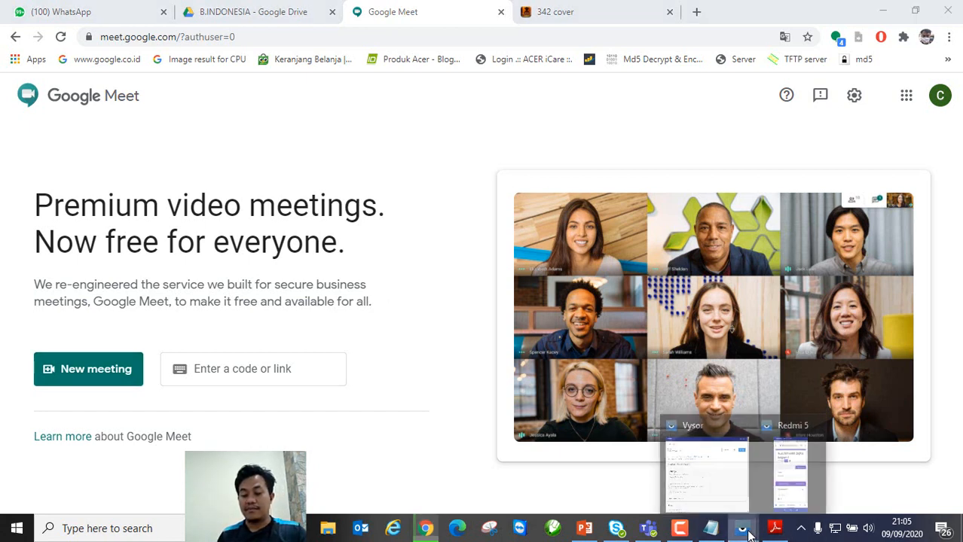
click(791, 479)
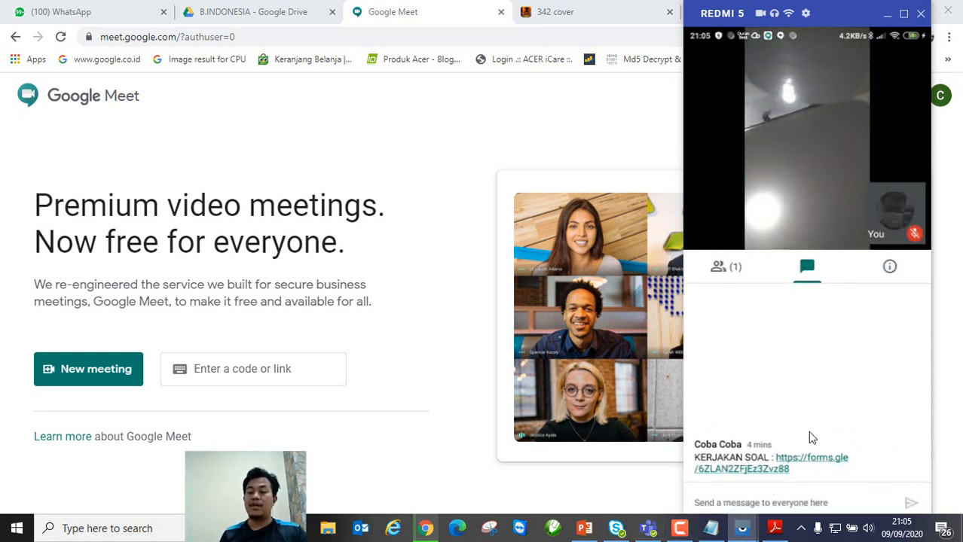
click(821, 183)
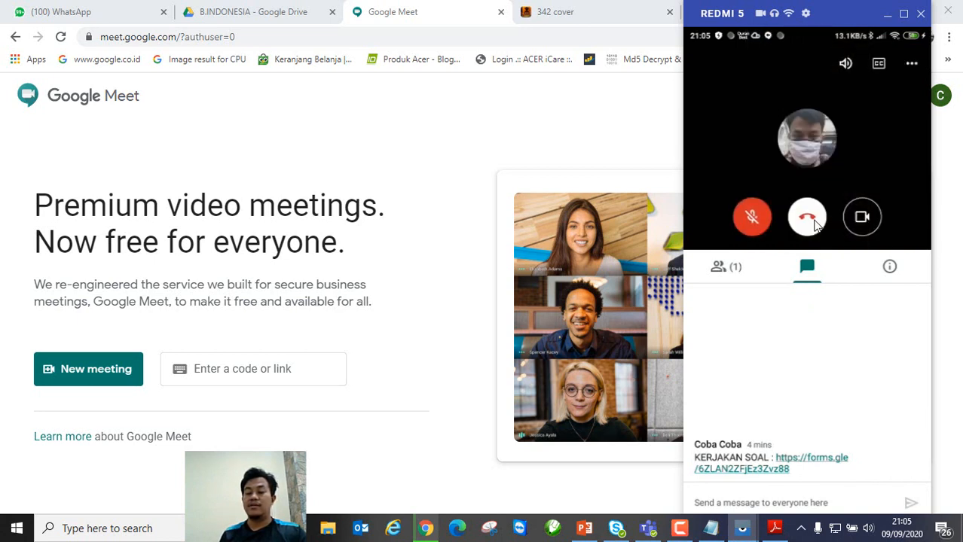
click(811, 221)
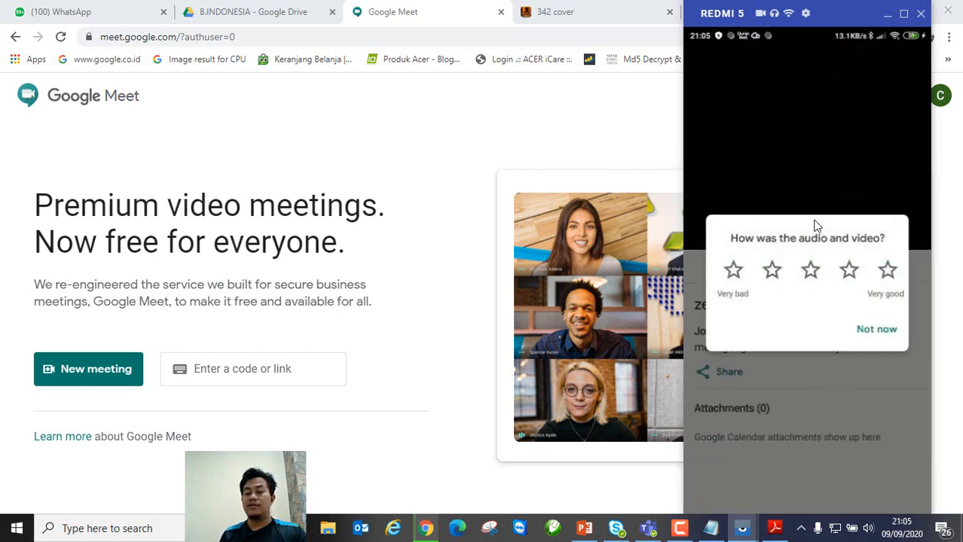
click(875, 333)
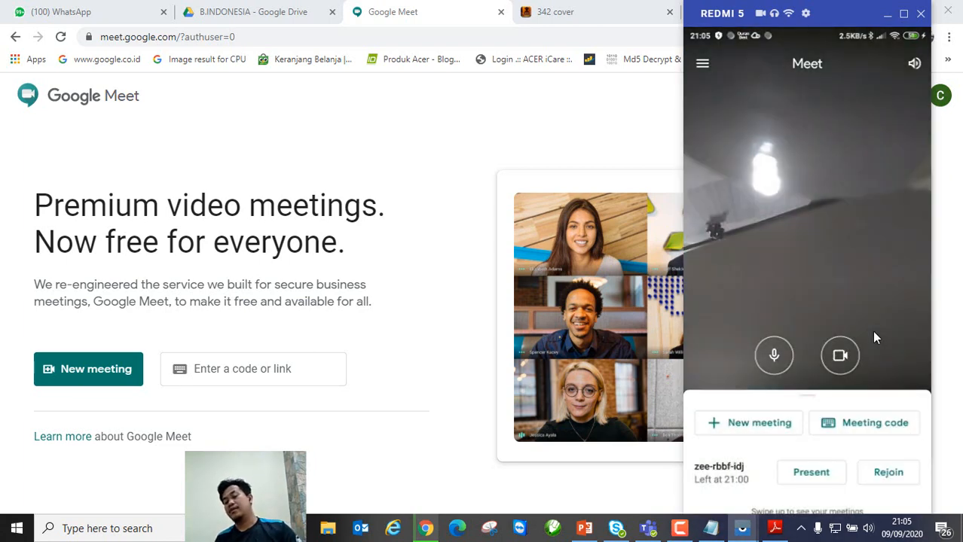
right_click(814, 482)
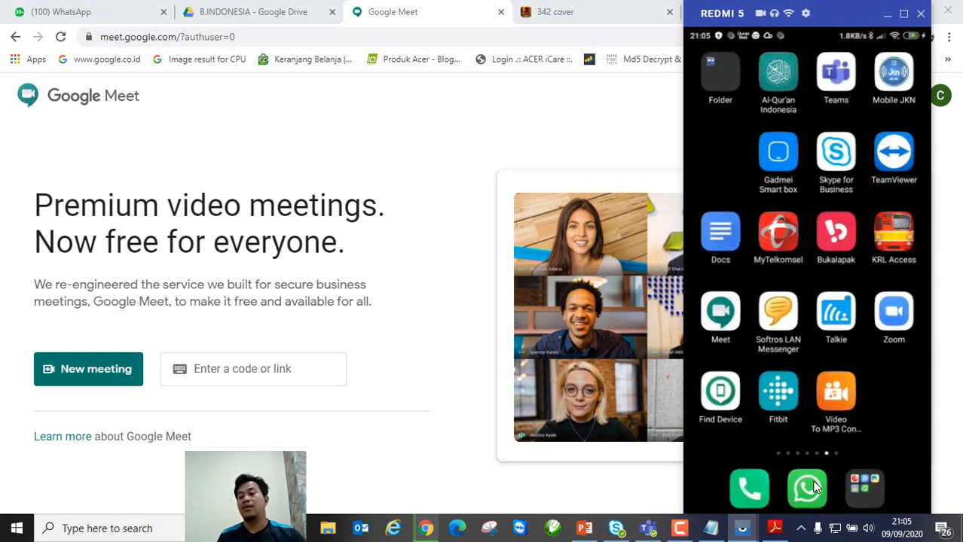
click(887, 15)
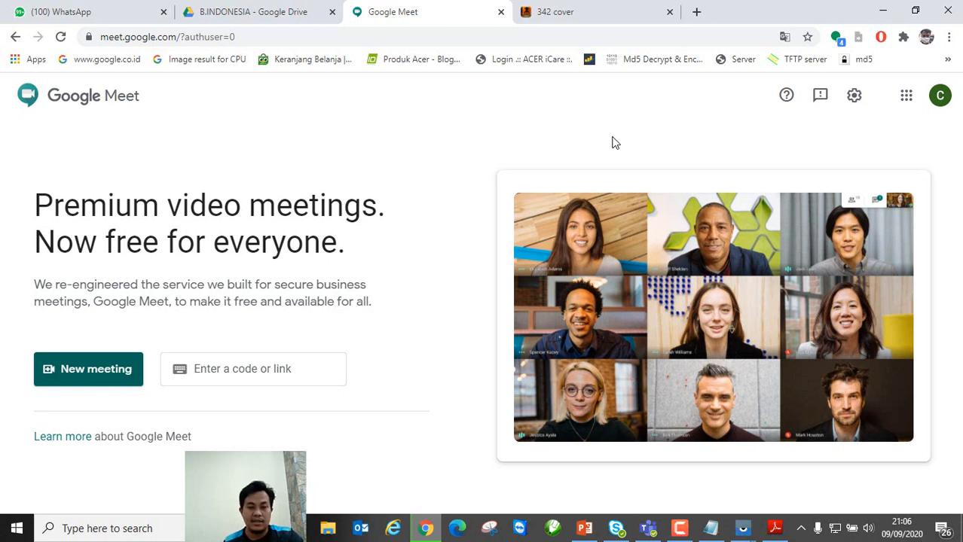
click(240, 11)
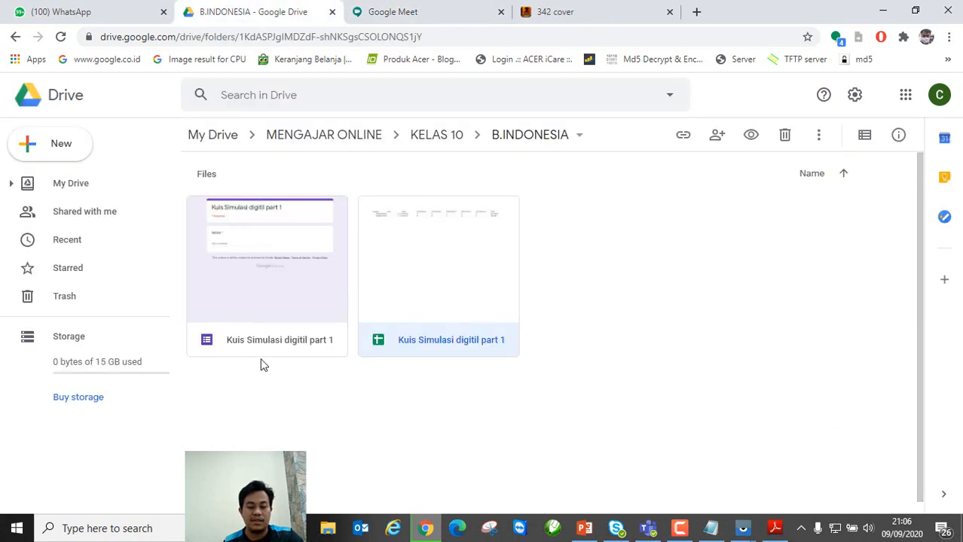
click(391, 23)
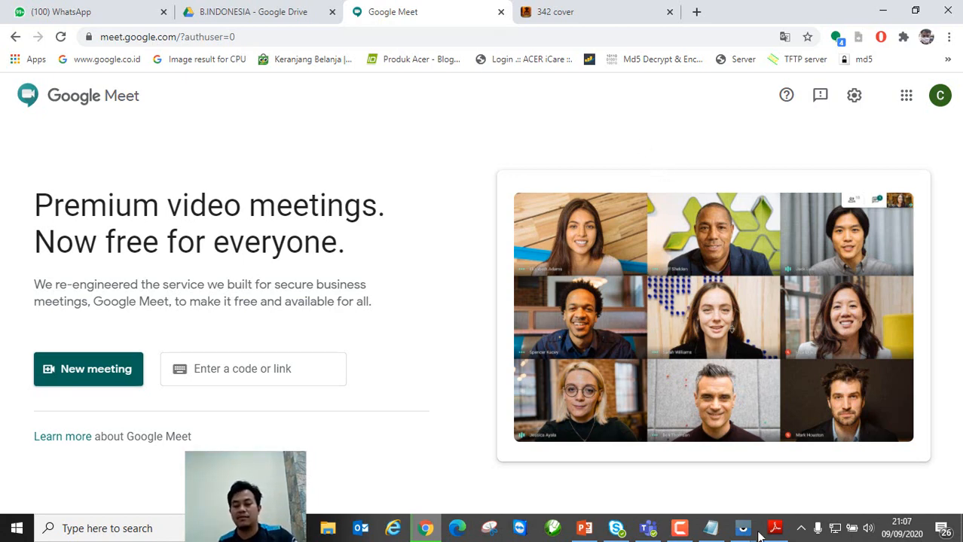
click(680, 529)
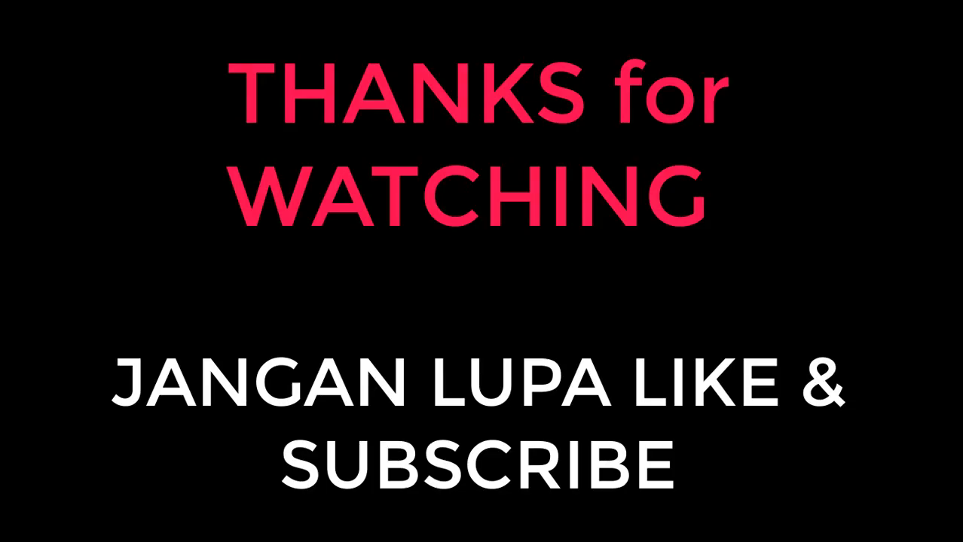